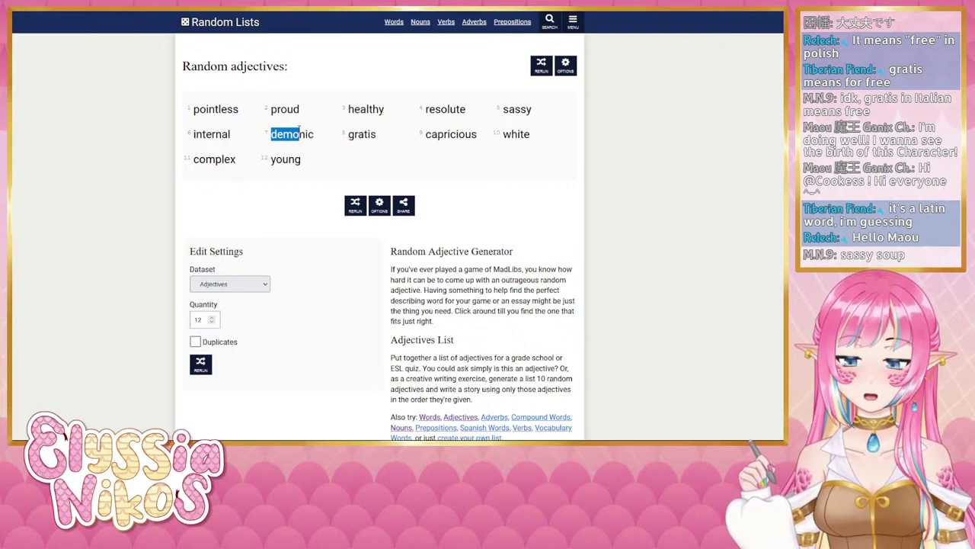
- Compare the random things list with the random adjectives list, and switch to the blank canvas in PaintTool SAI
{"action": "key", "text": "ctrl+Tab"}
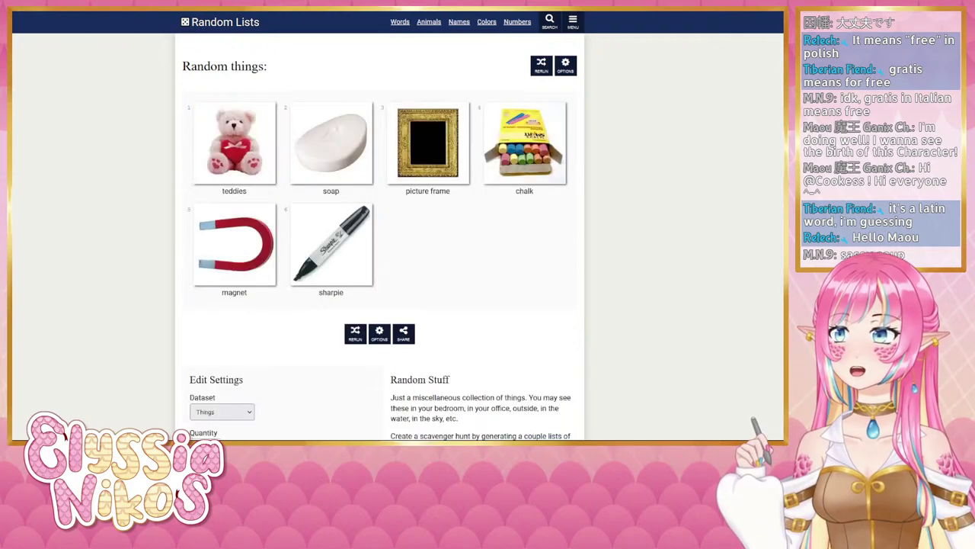
{"action": "left_click", "coordinate": [279, 12]}
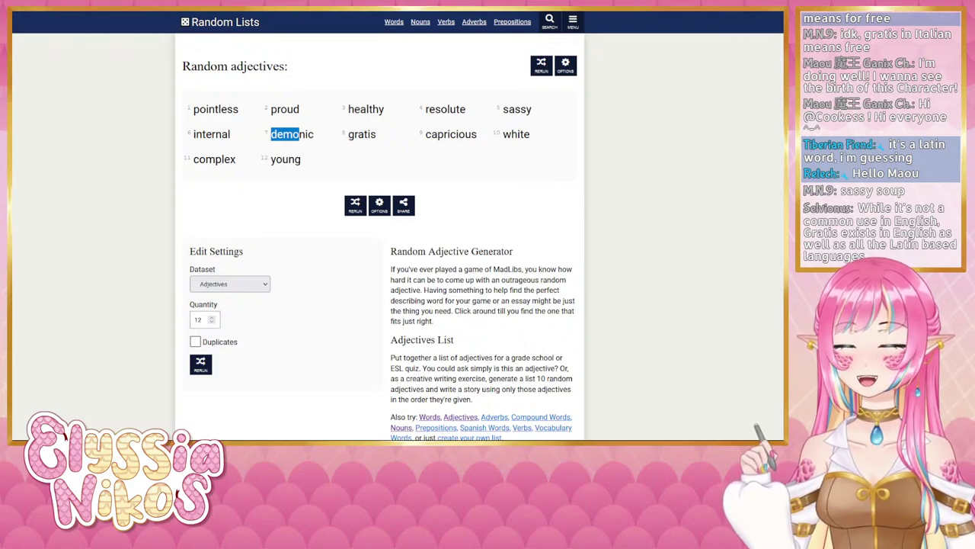
{"action": "key", "text": "alt+Tab"}
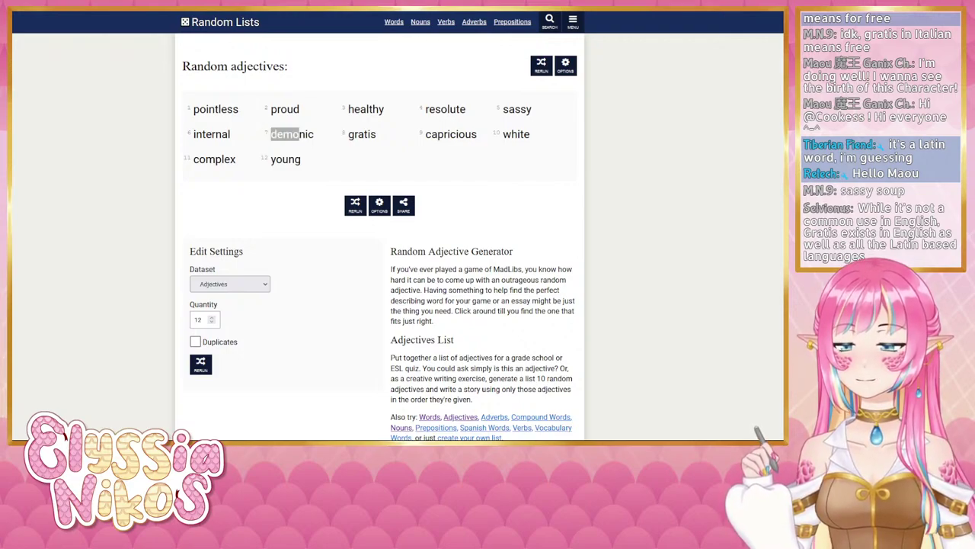
{"action": "key", "text": "alt+Tab"}
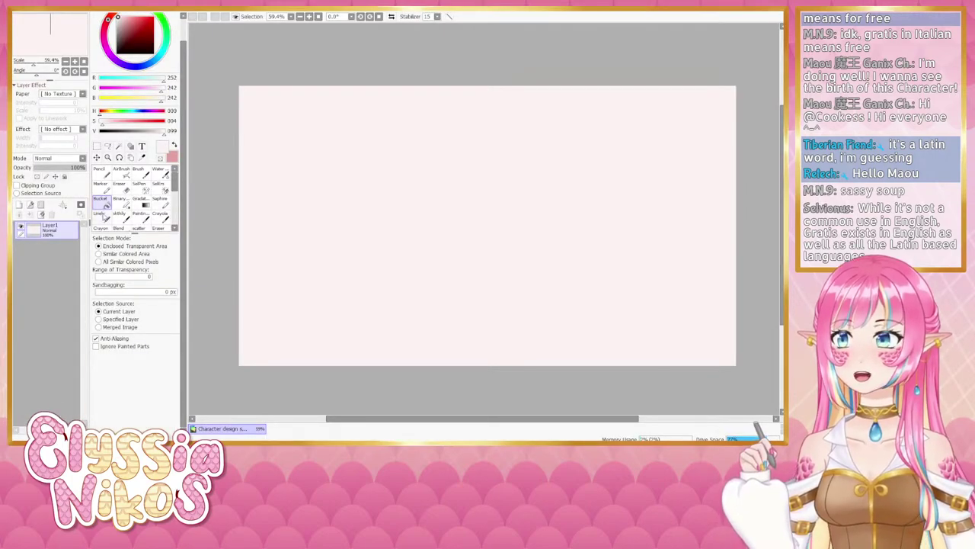
- Handwrite "Demonic teddy" in black at the canvas's upper-left corner with the size 14 line brush
{"action": "left_click", "coordinate": [104, 216]}
{"action": "left_click", "coordinate": [101, 131]}
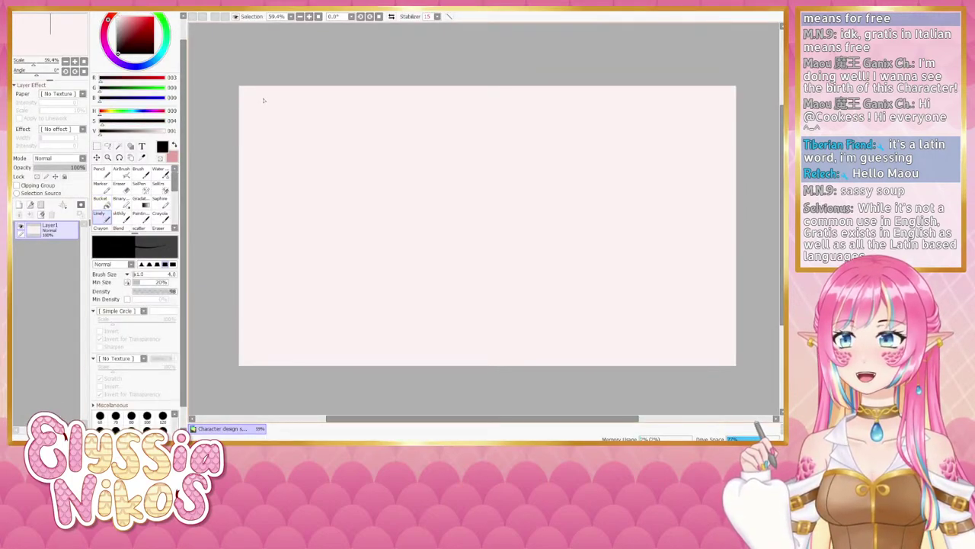
{"action": "mouse_move", "coordinate": [263, 93]}
{"action": "left_mouse_down"}
{"action": "mouse_move", "coordinate": [284, 112]}
{"action": "mouse_move", "coordinate": [262, 109]}
{"action": "mouse_move", "coordinate": [273, 99]}
{"action": "mouse_move", "coordinate": [264, 111]}
{"action": "mouse_move", "coordinate": [293, 97]}
{"action": "mouse_move", "coordinate": [303, 105]}
{"action": "left_mouse_up"}
{"action": "key", "text": "ctrl+z"}
{"action": "key", "text": "ctrl+z"}
{"action": "key", "text": "ctrl+z"}
{"action": "key", "text": "ctrl+z"}
{"action": "mouse_move", "coordinate": [302, 99]}
{"action": "left_mouse_down"}
{"action": "mouse_move", "coordinate": [361, 106]}
{"action": "mouse_move", "coordinate": [373, 91]}
{"action": "mouse_move", "coordinate": [375, 114]}
{"action": "left_mouse_up"}
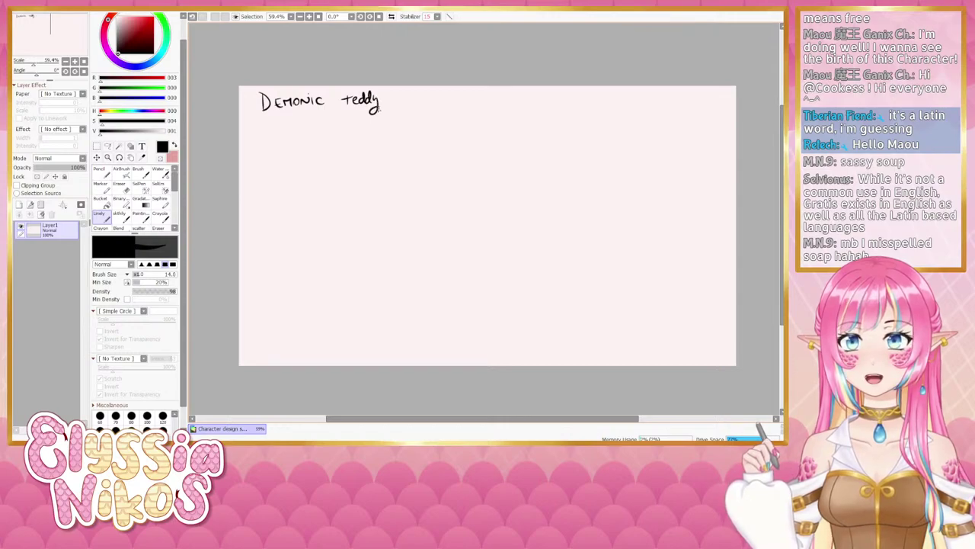
- Add a bullet dash before "Demonic teddy" and handwrite a second bulleted idea, "Sassy Soap", below it
{"action": "left_click_drag", "start_coordinate": [248, 107], "coordinate": [256, 139]}
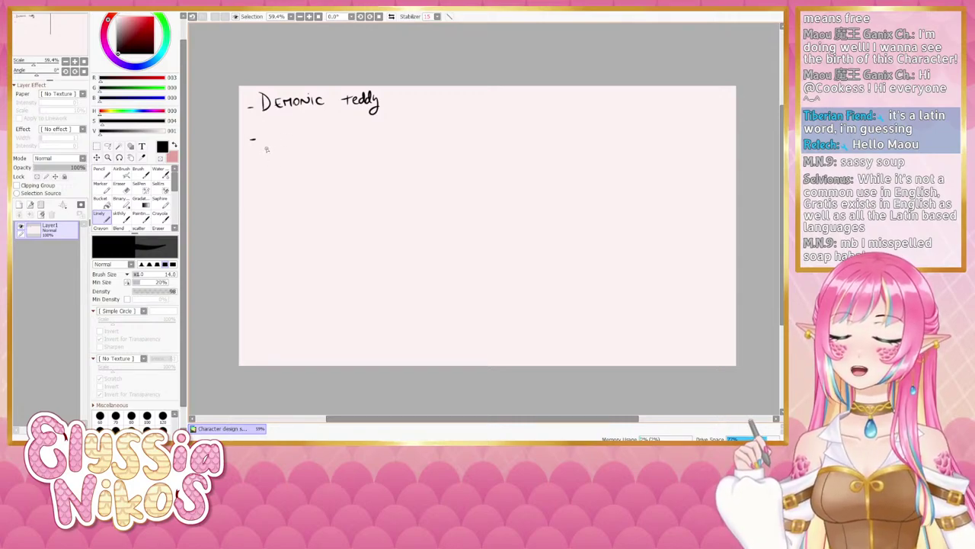
{"action": "mouse_move", "coordinate": [273, 131]}
{"action": "left_mouse_down"}
{"action": "mouse_move", "coordinate": [259, 147]}
{"action": "mouse_move", "coordinate": [301, 145]}
{"action": "mouse_move", "coordinate": [312, 160]}
{"action": "left_mouse_up"}
{"action": "left_click_drag", "start_coordinate": [346, 124], "coordinate": [329, 146]}
{"action": "mouse_move", "coordinate": [352, 138]}
{"action": "left_mouse_down"}
{"action": "mouse_move", "coordinate": [371, 157]}
{"action": "mouse_move", "coordinate": [370, 140]}
{"action": "left_mouse_up"}
{"action": "left_click", "coordinate": [380, 133]}
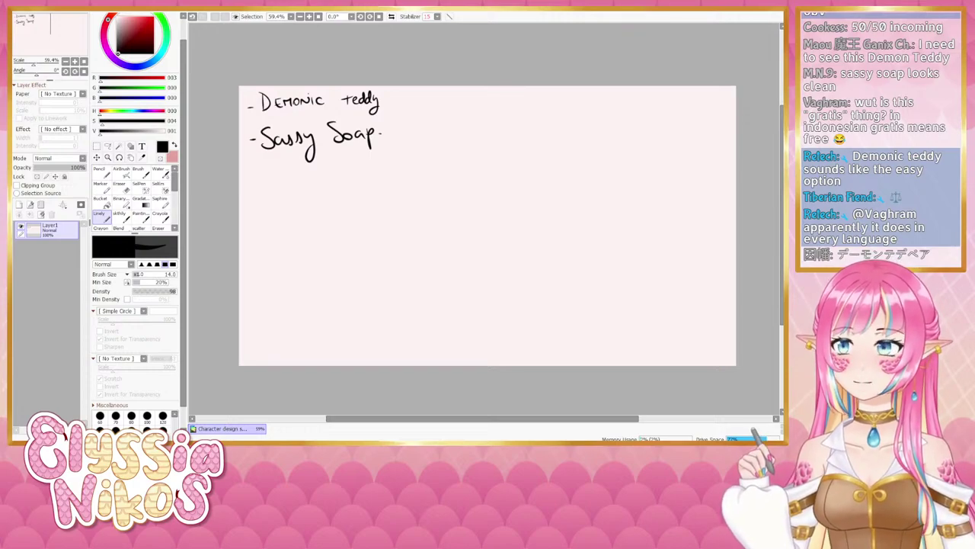
- Select the area with the handwritten ideas and shrink it into the canvas's upper-left corner with a freeform transform
{"action": "left_click", "coordinate": [96, 146]}
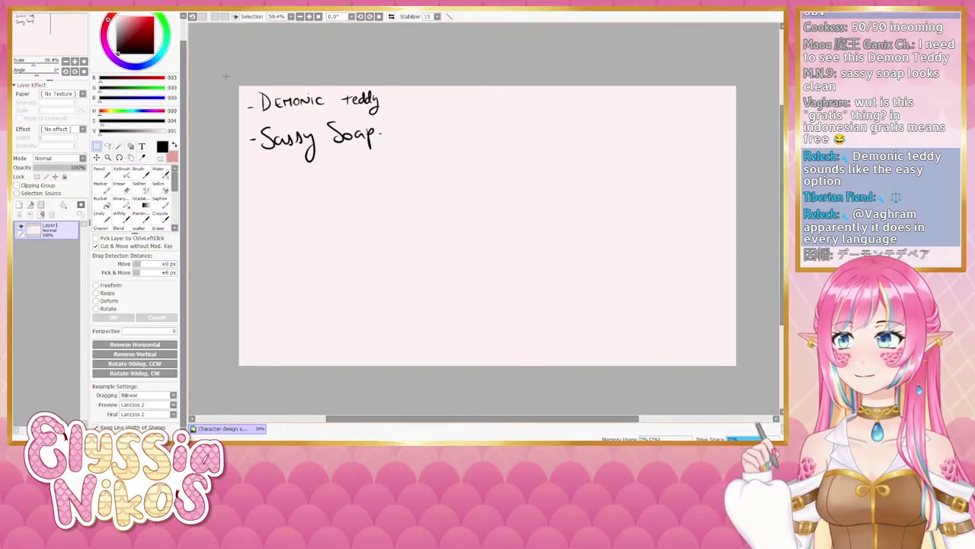
{"action": "mouse_move", "coordinate": [239, 87]}
{"action": "left_mouse_down"}
{"action": "mouse_move", "coordinate": [420, 203]}
{"action": "mouse_move", "coordinate": [340, 151]}
{"action": "left_mouse_up"}
{"action": "key", "text": "ctrl+t"}
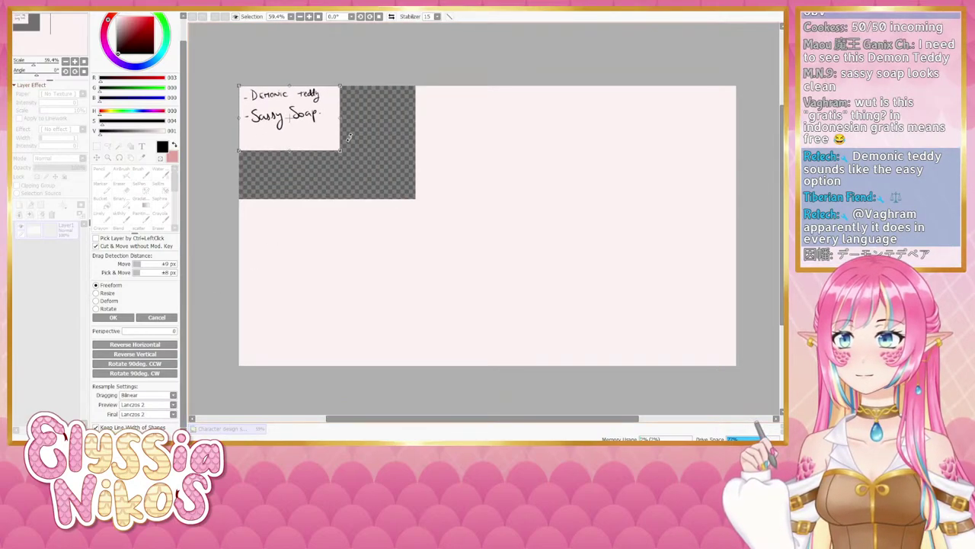
{"action": "left_click_drag", "start_coordinate": [340, 151], "coordinate": [321, 138]}
{"action": "key", "text": "Return"}
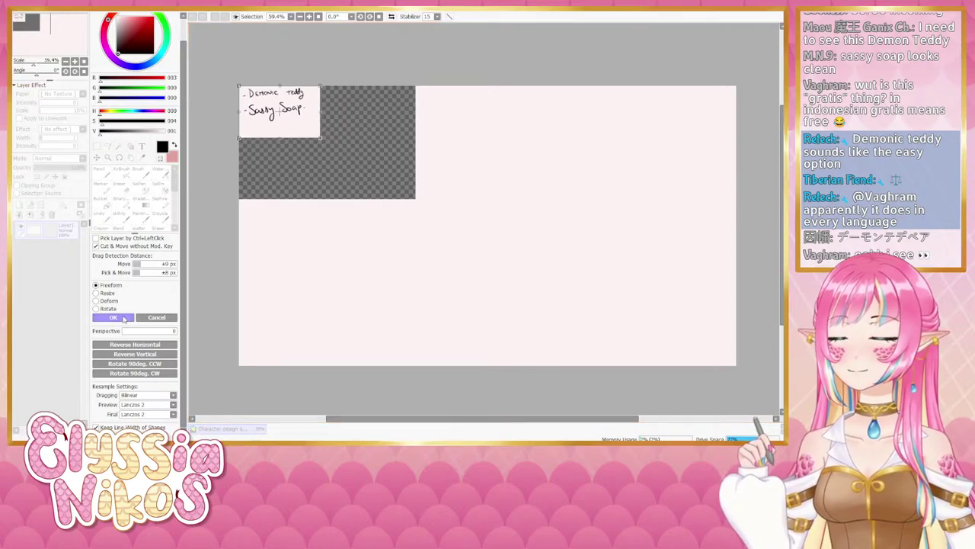
{"action": "left_click", "coordinate": [224, 184]}
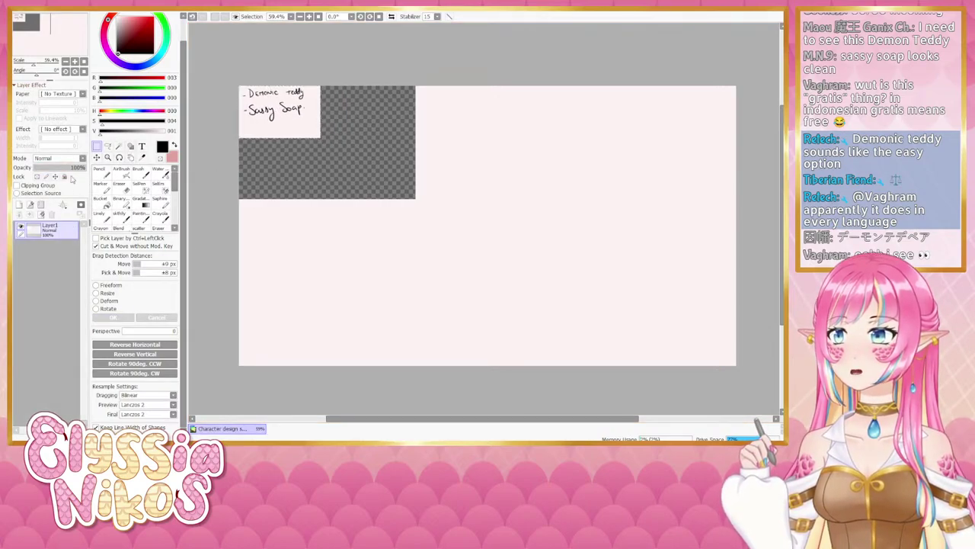
- Fill a new layer beneath the notes with the canvas's pale pink and merge the notes layer down into it
{"action": "left_click", "coordinate": [19, 203]}
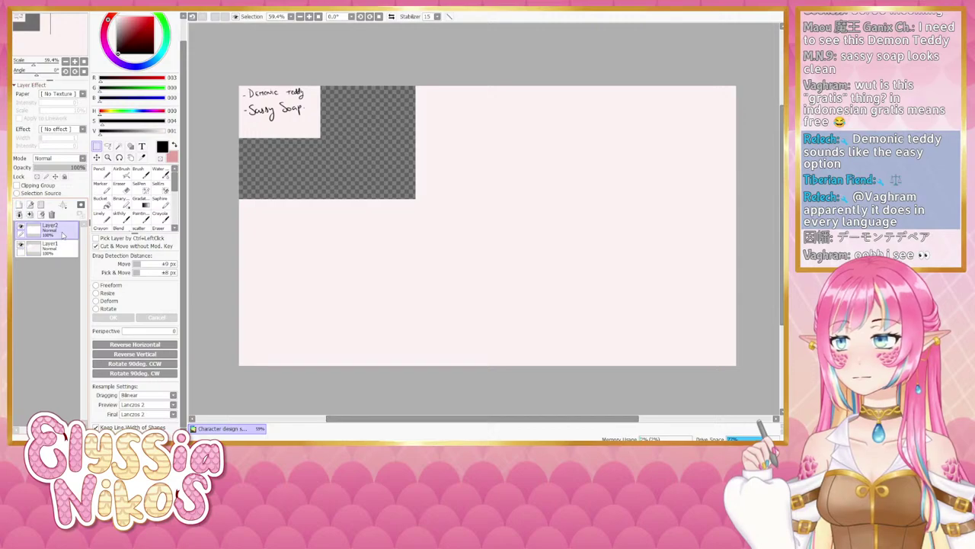
{"action": "left_click", "coordinate": [100, 202]}
{"action": "left_click", "coordinate": [298, 231], "text": "alt"}
{"action": "left_click", "coordinate": [258, 192]}
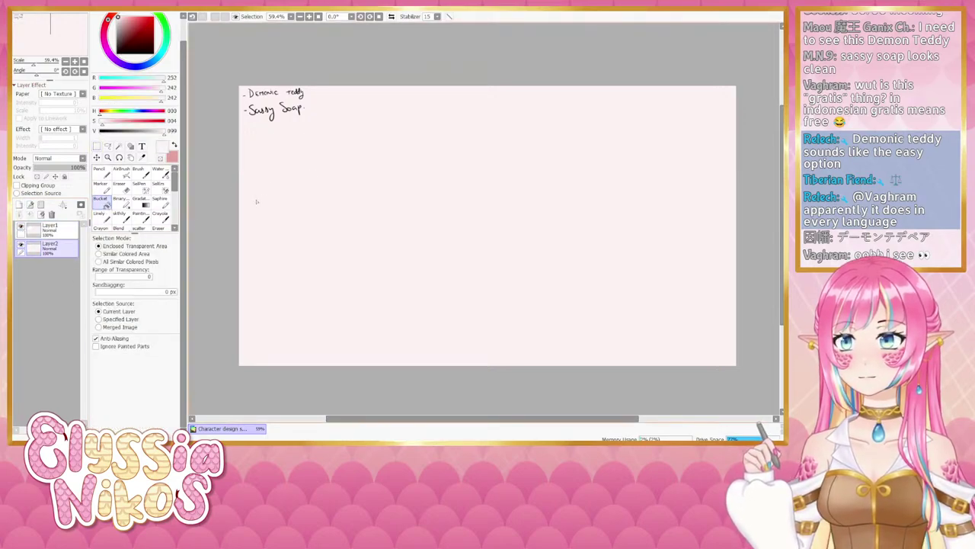
{"action": "left_click", "coordinate": [53, 230]}
{"action": "left_click", "coordinate": [30, 214]}
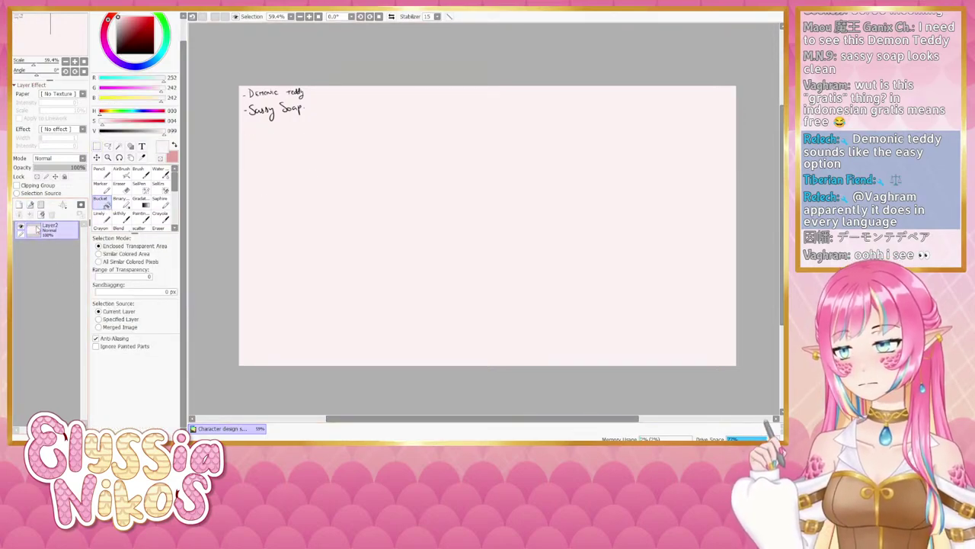
- Add a new layer and sketch a near-black circle for the character's head with the size 17 brush
{"action": "left_click", "coordinate": [19, 204]}
{"action": "left_click", "coordinate": [120, 214]}
{"action": "left_click_drag", "start_coordinate": [141, 131], "coordinate": [104, 134]}
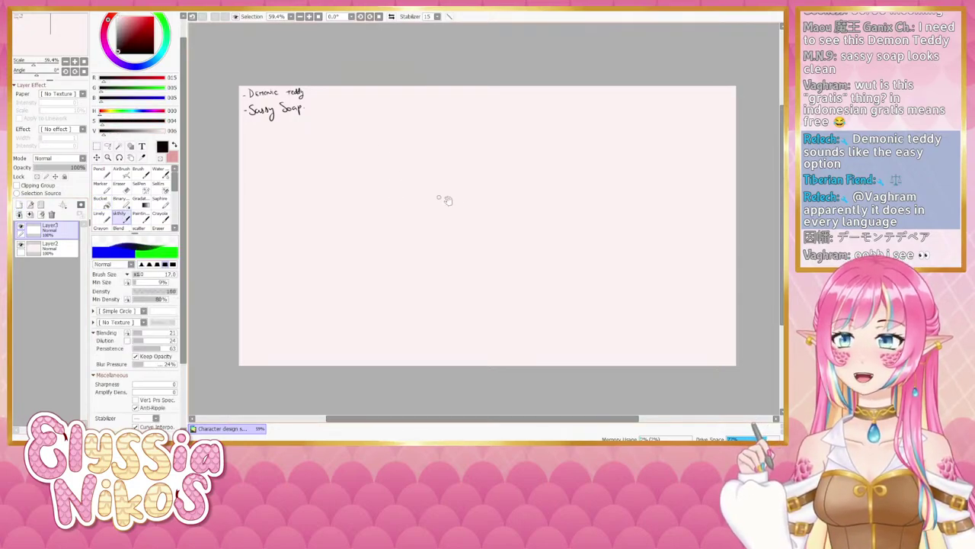
{"action": "left_click_drag", "start_coordinate": [444, 198], "coordinate": [402, 162]}
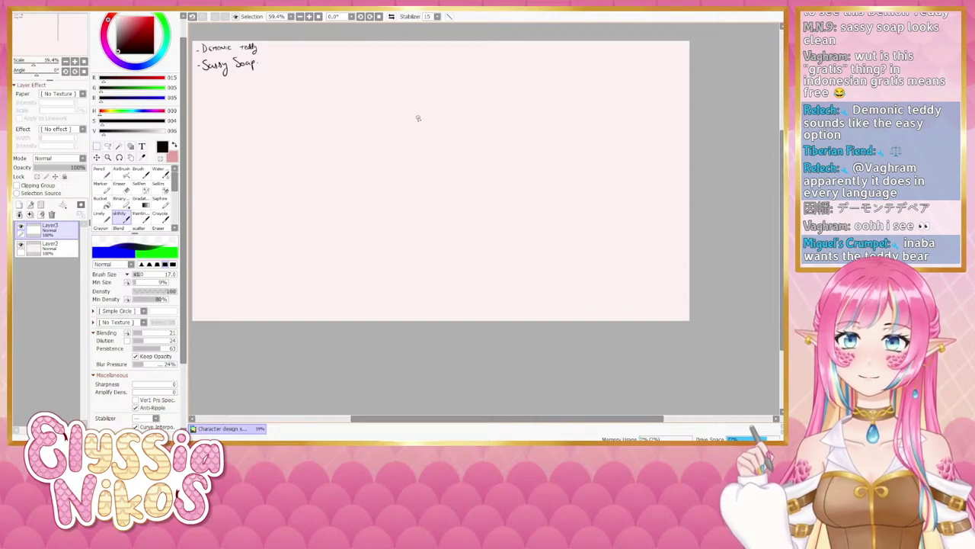
{"action": "mouse_move", "coordinate": [450, 128]}
{"action": "left_mouse_down"}
{"action": "mouse_move", "coordinate": [409, 91]}
{"action": "mouse_move", "coordinate": [456, 112]}
{"action": "mouse_move", "coordinate": [448, 123]}
{"action": "mouse_move", "coordinate": [403, 118]}
{"action": "mouse_move", "coordinate": [435, 138]}
{"action": "mouse_move", "coordinate": [424, 98]}
{"action": "mouse_move", "coordinate": [448, 135]}
{"action": "mouse_move", "coordinate": [427, 95]}
{"action": "mouse_move", "coordinate": [435, 148]}
{"action": "mouse_move", "coordinate": [449, 98]}
{"action": "mouse_move", "coordinate": [437, 145]}
{"action": "left_mouse_up"}
{"action": "key", "text": "ctrl+z"}
{"action": "key", "text": "ctrl+z"}
{"action": "key", "text": "ctrl+z"}
{"action": "left_click_drag", "start_coordinate": [422, 94], "coordinate": [418, 136]}
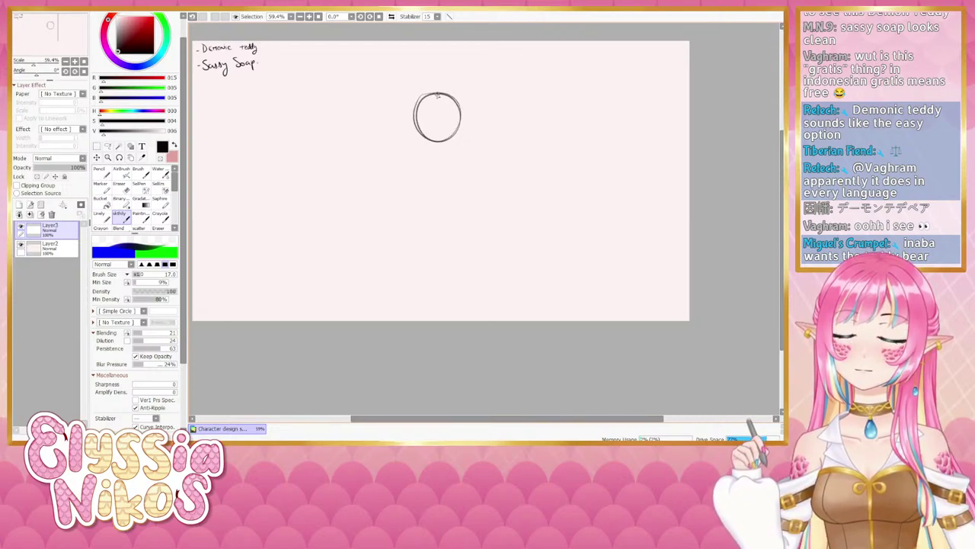
- Draw the face guidelines on the head, a spine line below it, and a tapered chest shape
{"action": "mouse_move", "coordinate": [436, 94]}
{"action": "left_mouse_down"}
{"action": "mouse_move", "coordinate": [437, 139]}
{"action": "mouse_move", "coordinate": [437, 96]}
{"action": "mouse_move", "coordinate": [429, 120]}
{"action": "mouse_move", "coordinate": [443, 132]}
{"action": "mouse_move", "coordinate": [422, 125]}
{"action": "mouse_move", "coordinate": [440, 123]}
{"action": "mouse_move", "coordinate": [441, 148]}
{"action": "mouse_move", "coordinate": [426, 149]}
{"action": "mouse_move", "coordinate": [448, 156]}
{"action": "mouse_move", "coordinate": [425, 152]}
{"action": "mouse_move", "coordinate": [465, 153]}
{"action": "mouse_move", "coordinate": [433, 149]}
{"action": "mouse_move", "coordinate": [443, 157]}
{"action": "mouse_move", "coordinate": [425, 215]}
{"action": "left_mouse_up"}
{"action": "key", "text": "ctrl+z"}
{"action": "left_click_drag", "start_coordinate": [439, 171], "coordinate": [426, 212]}
{"action": "mouse_move", "coordinate": [423, 147]}
{"action": "left_mouse_down"}
{"action": "mouse_move", "coordinate": [427, 178]}
{"action": "mouse_move", "coordinate": [438, 185]}
{"action": "mouse_move", "coordinate": [424, 180]}
{"action": "mouse_move", "coordinate": [439, 184]}
{"action": "mouse_move", "coordinate": [464, 158]}
{"action": "mouse_move", "coordinate": [446, 184]}
{"action": "left_mouse_up"}
{"action": "key", "text": "ctrl+z"}
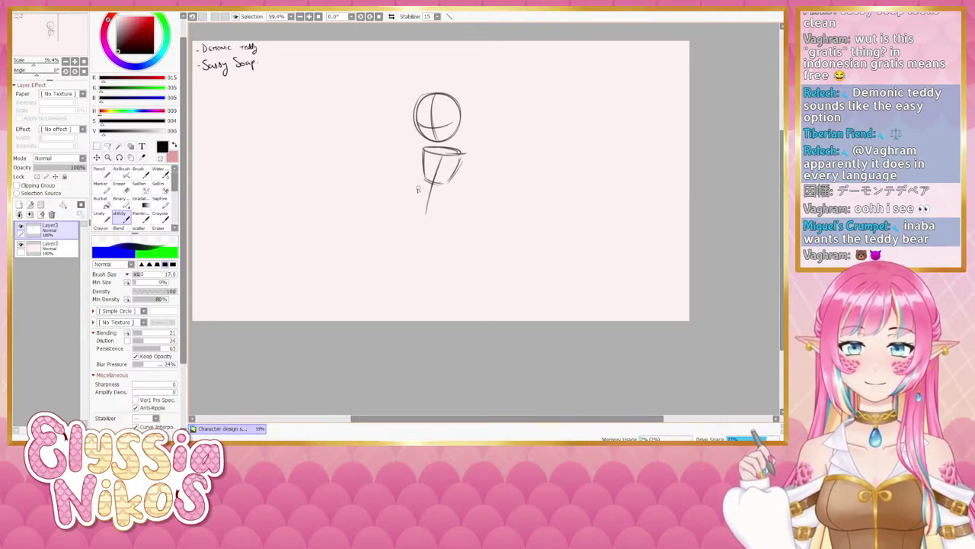
- Sketch the flared hip shape below the waist, undoing the unwanted strokes
{"action": "mouse_move", "coordinate": [424, 181]}
{"action": "left_mouse_down"}
{"action": "mouse_move", "coordinate": [401, 219]}
{"action": "mouse_move", "coordinate": [407, 205]}
{"action": "mouse_move", "coordinate": [415, 219]}
{"action": "mouse_move", "coordinate": [442, 217]}
{"action": "mouse_move", "coordinate": [448, 191]}
{"action": "mouse_move", "coordinate": [453, 212]}
{"action": "mouse_move", "coordinate": [425, 220]}
{"action": "mouse_move", "coordinate": [442, 217]}
{"action": "left_mouse_up"}
{"action": "key", "text": "ctrl+z"}
{"action": "key", "text": "ctrl+z"}
{"action": "key", "text": "ctrl+z"}
{"action": "key", "text": "ctrl+z"}
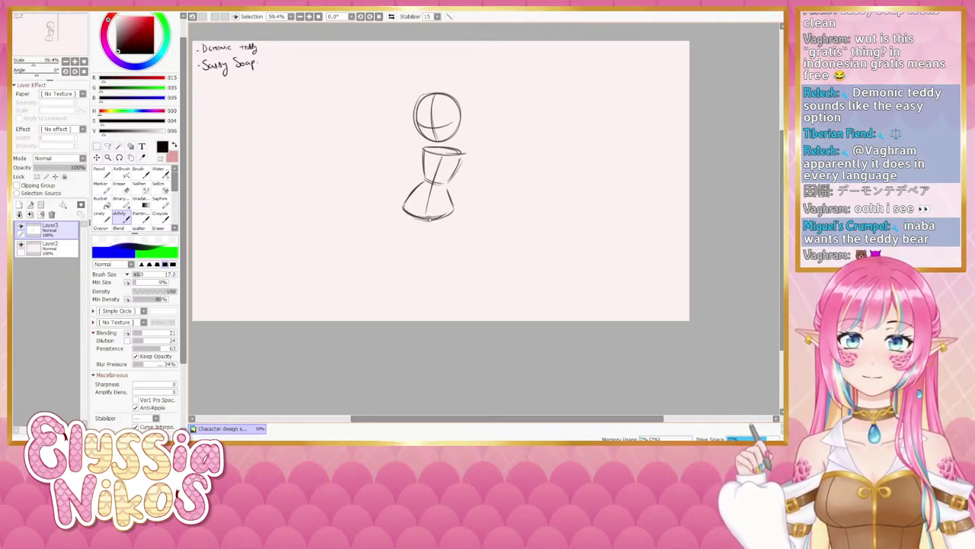
- Lasso the sketched head and body and move them up to make room for the legs
{"action": "left_click", "coordinate": [108, 145]}
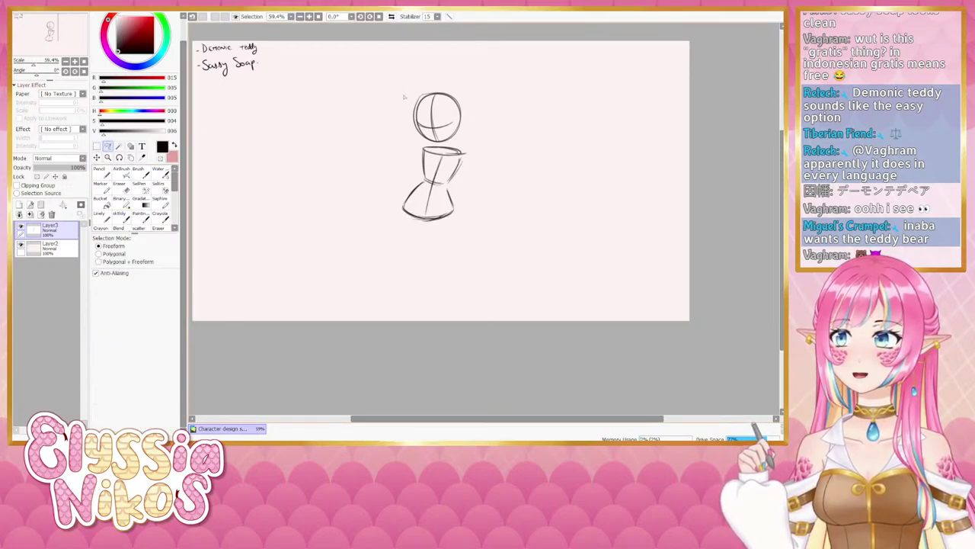
{"action": "mouse_move", "coordinate": [404, 97]}
{"action": "left_mouse_down"}
{"action": "mouse_move", "coordinate": [518, 116]}
{"action": "mouse_move", "coordinate": [473, 113]}
{"action": "mouse_move", "coordinate": [474, 98]}
{"action": "left_mouse_up"}
{"action": "key", "text": "ctrl+t"}
{"action": "left_click", "coordinate": [113, 317]}
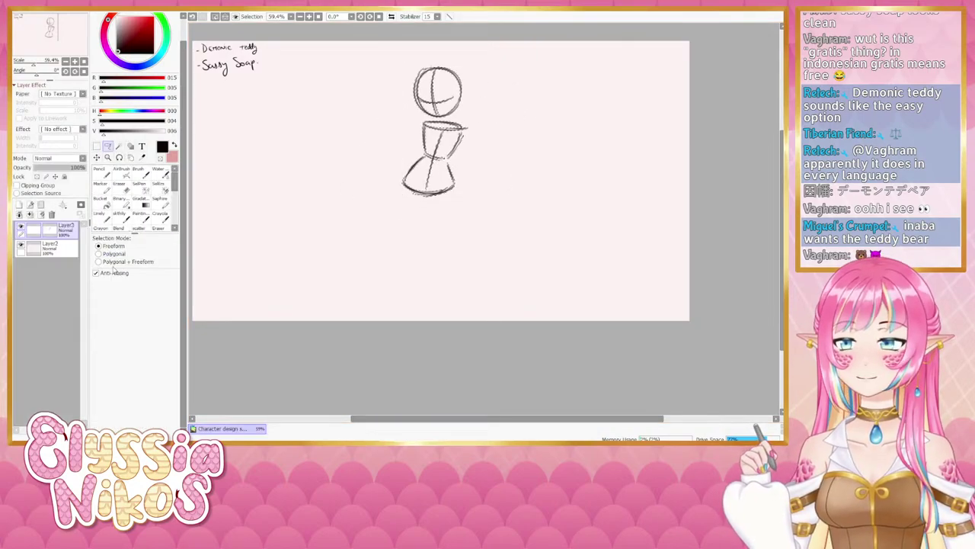
- Sketch guide lines for both legs down from the hips, redrawing the slanted leg nearly vertical
{"action": "left_click", "coordinate": [120, 215]}
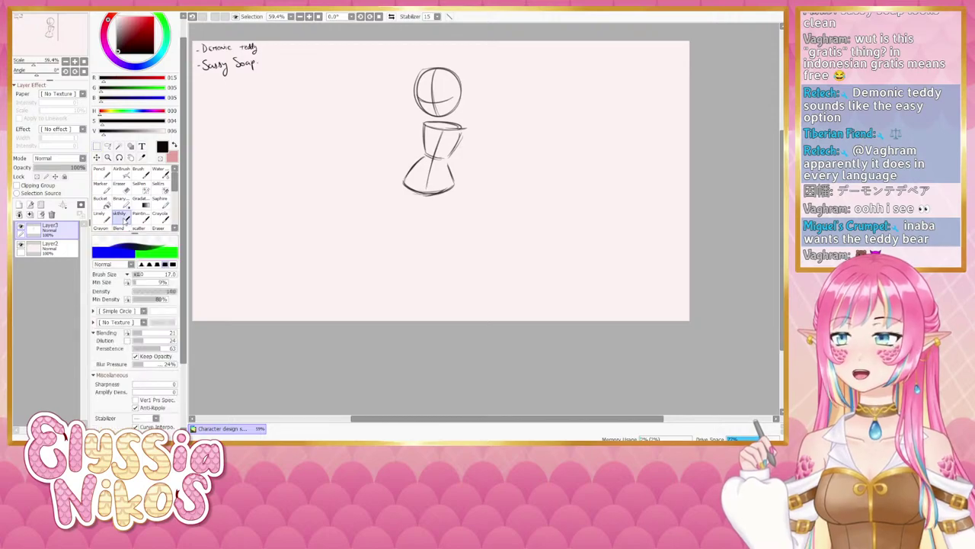
{"action": "left_click_drag", "start_coordinate": [405, 191], "coordinate": [399, 291]}
{"action": "left_click_drag", "start_coordinate": [450, 195], "coordinate": [474, 247]}
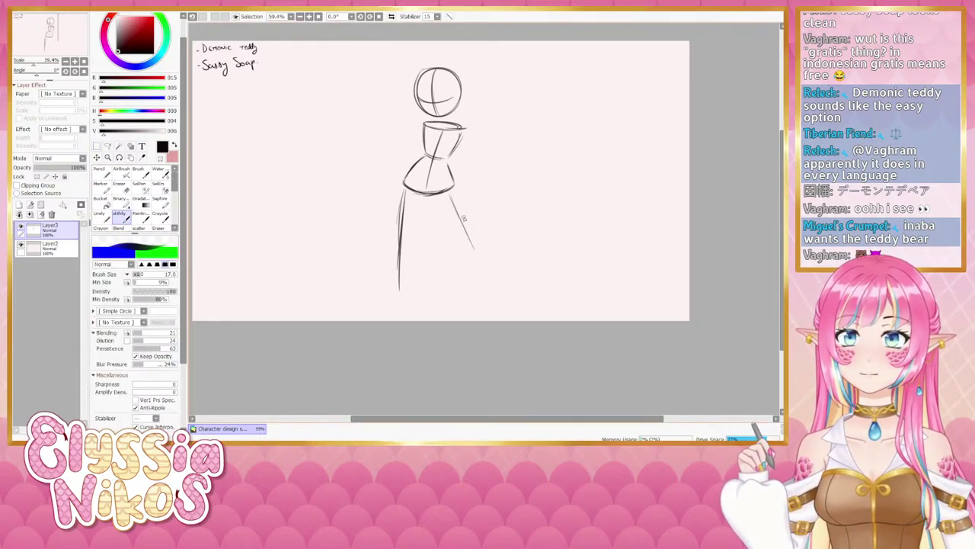
{"action": "key", "text": "ctrl+z"}
{"action": "key", "text": "ctrl+z"}
{"action": "key", "text": "ctrl+z"}
{"action": "key", "text": "ctrl+z"}
{"action": "key", "text": "ctrl+z"}
{"action": "left_click_drag", "start_coordinate": [449, 195], "coordinate": [454, 278]}
{"action": "left_click_drag", "start_coordinate": [449, 216], "coordinate": [456, 288]}
{"action": "left_click_drag", "start_coordinate": [452, 253], "coordinate": [457, 297]}
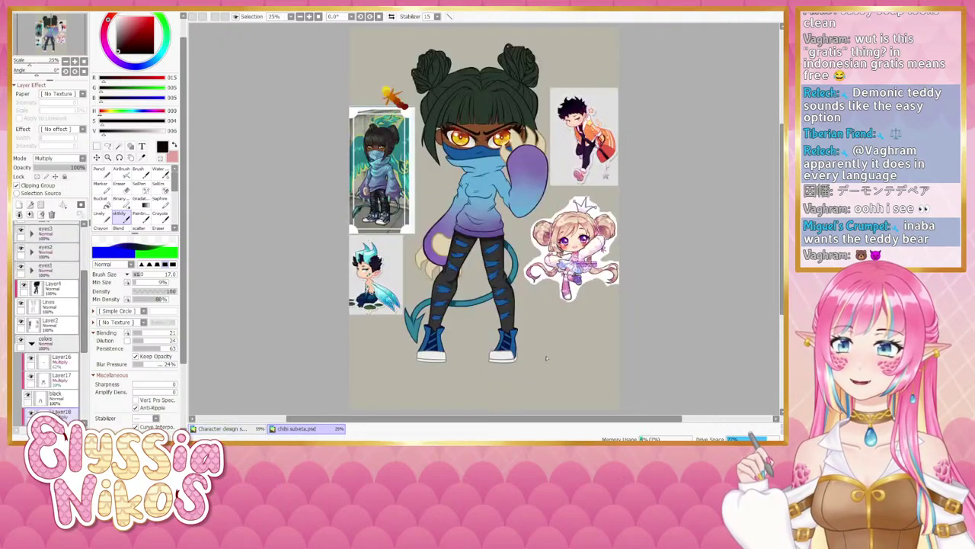
- Compare the chibi artwork with and without its reference pictures, leaving their layer, Layer2, hidden
{"action": "scroll", "coordinate": [341, 358], "scroll_direction": "down", "scroll_amount": 1}
{"action": "scroll", "coordinate": [407, 198], "scroll_direction": "up", "scroll_amount": 1}
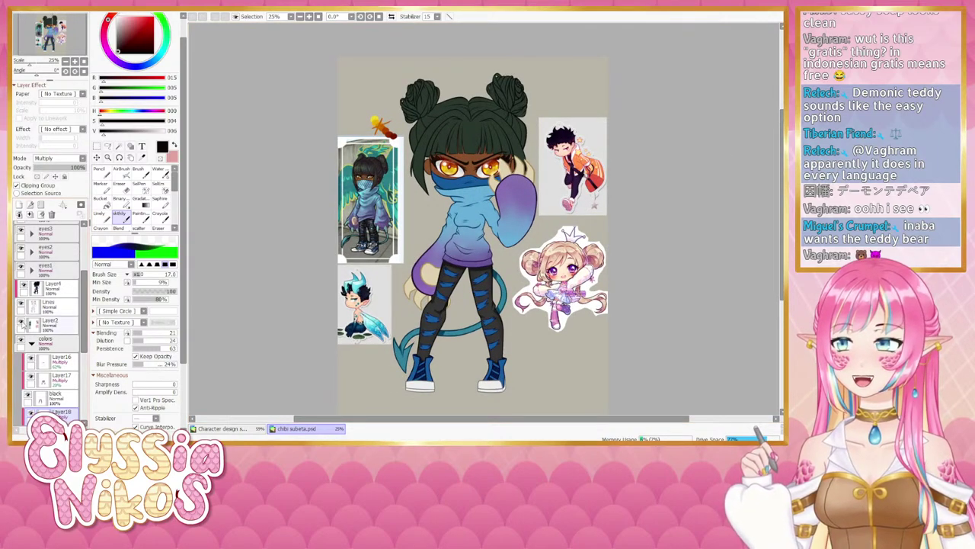
{"action": "left_click", "coordinate": [23, 324]}
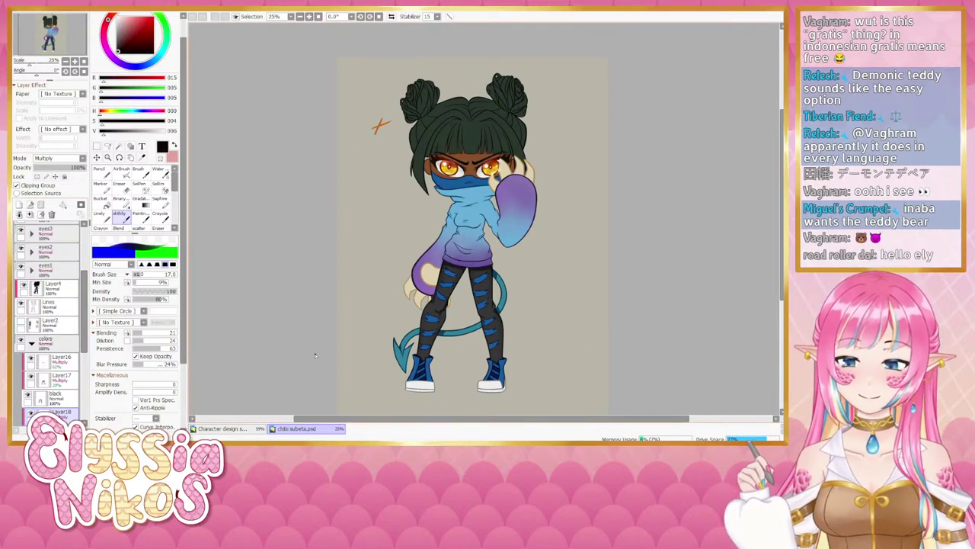
{"action": "left_click", "coordinate": [21, 323]}
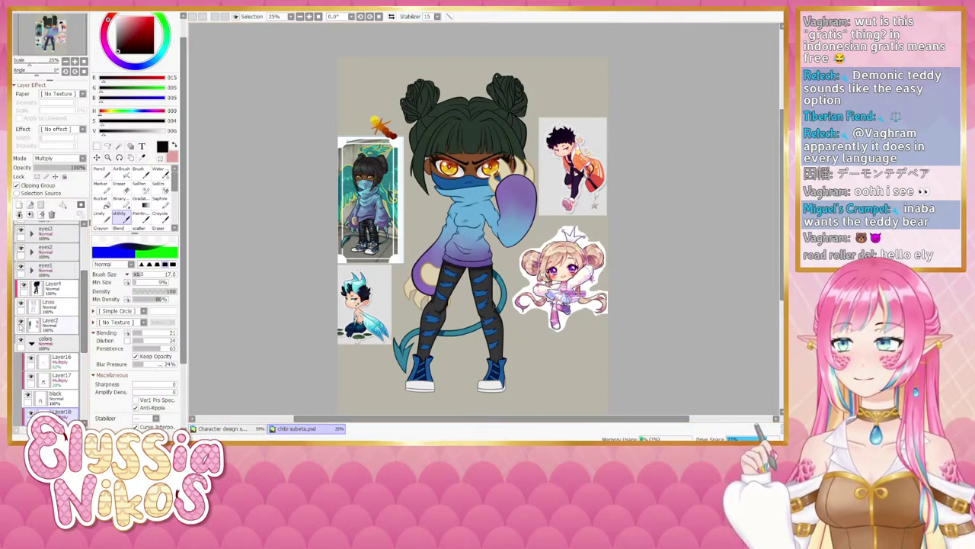
{"action": "left_click", "coordinate": [21, 323]}
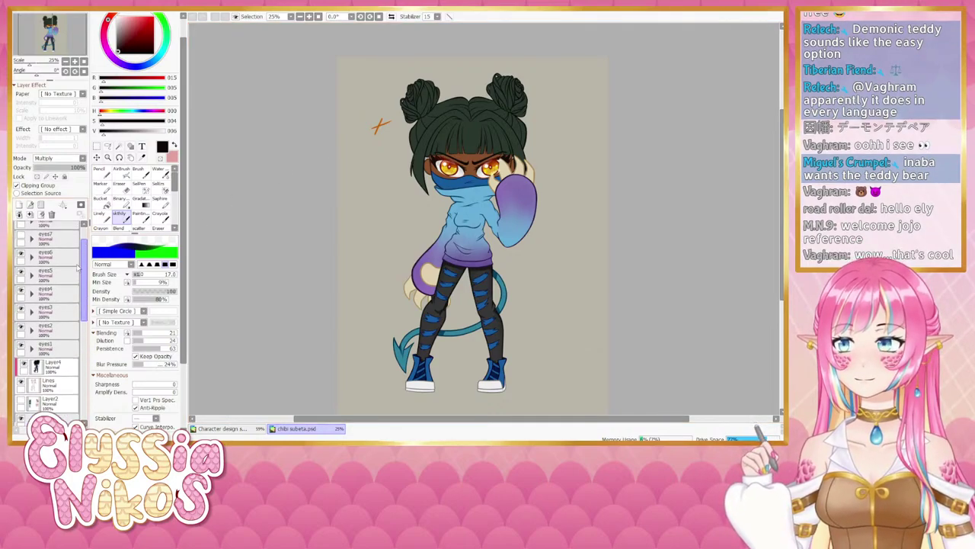
- Make the eyes7, eyes8 and eyes9 layer groups of the chibi visible
{"action": "scroll", "coordinate": [83, 300], "scroll_direction": "up", "scroll_amount": 5}
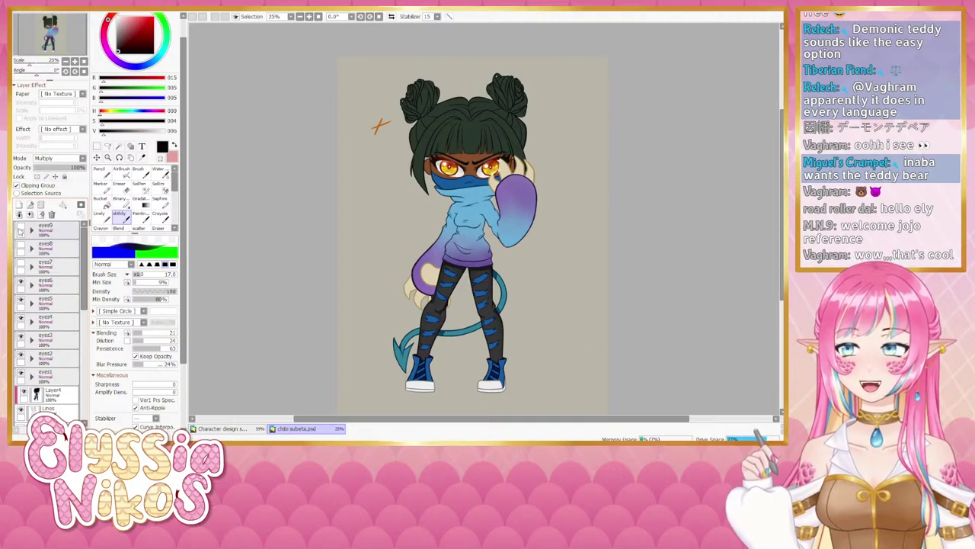
{"action": "left_click", "coordinate": [21, 264]}
{"action": "left_click", "coordinate": [21, 246]}
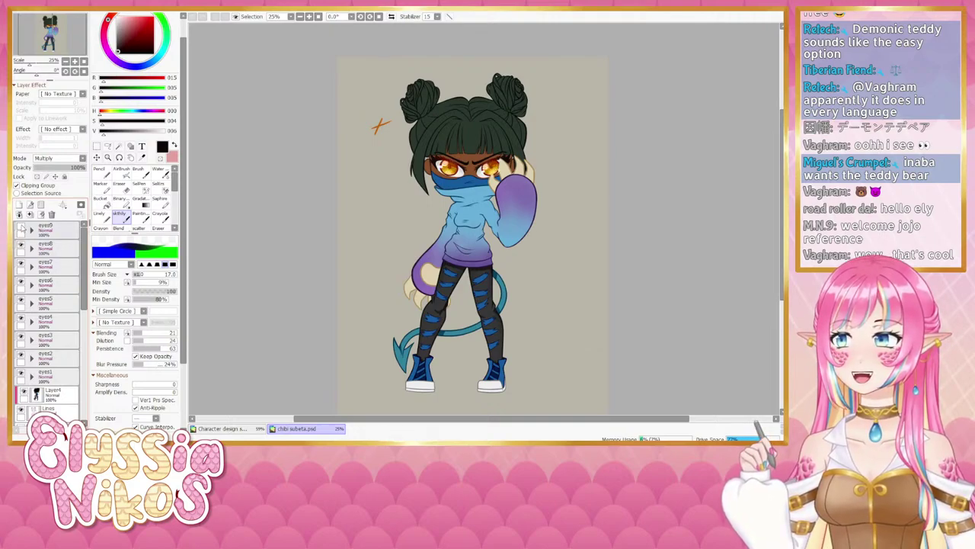
{"action": "left_click", "coordinate": [21, 228]}
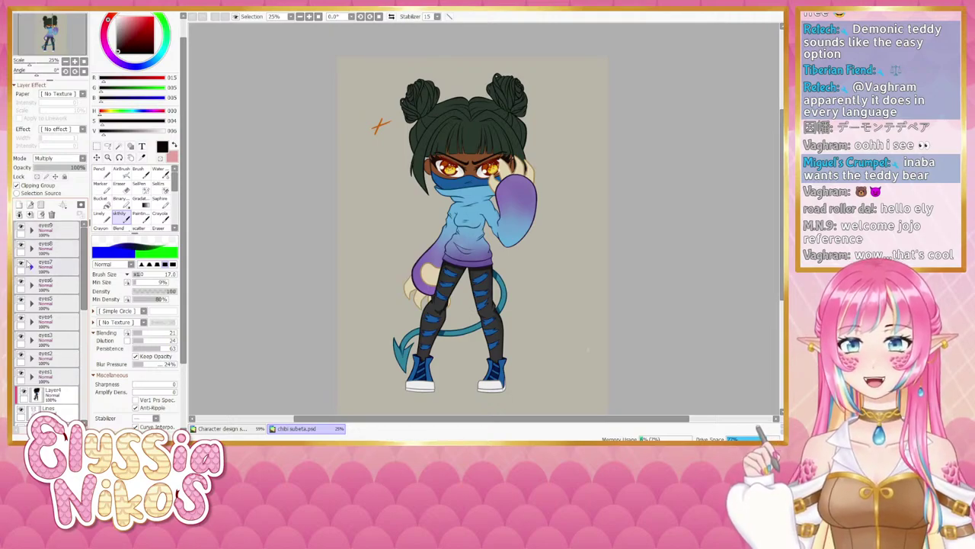
- Examine the chibi's rendered eyes up close, then the character's overall look and proportions
{"action": "left_click", "coordinate": [74, 62]}
{"action": "left_click", "coordinate": [75, 61]}
{"action": "left_click", "coordinate": [74, 61]}
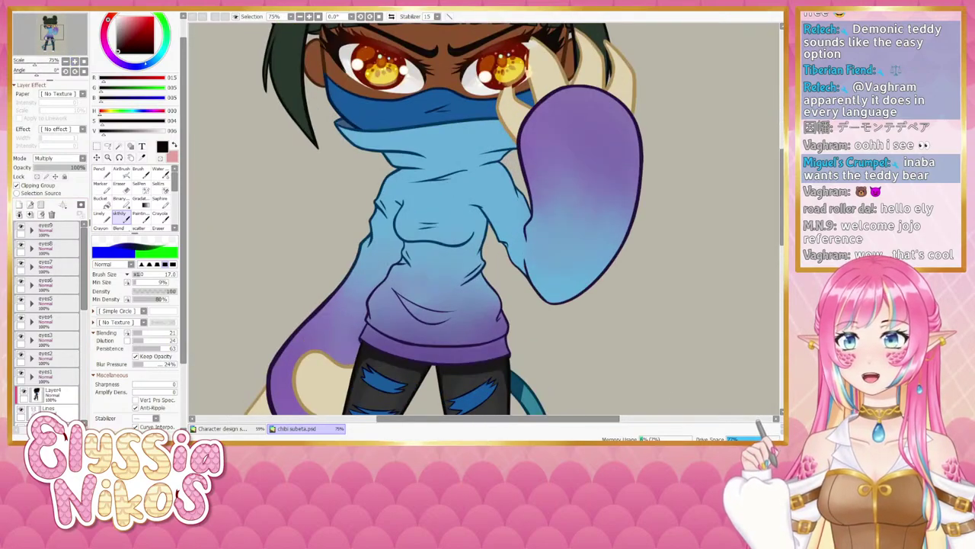
{"action": "left_click_drag", "start_coordinate": [339, 112], "coordinate": [336, 232]}
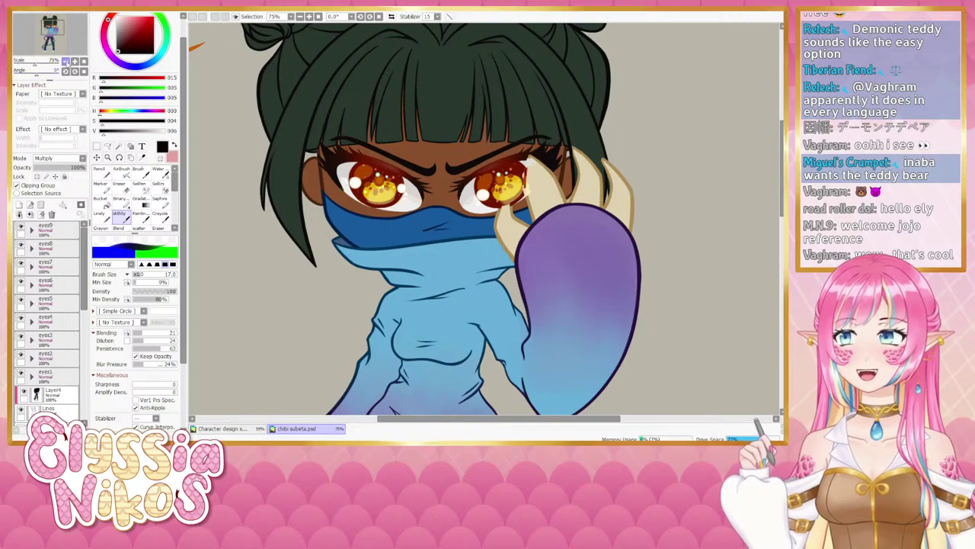
{"action": "left_click", "coordinate": [66, 63]}
{"action": "left_click", "coordinate": [66, 62]}
{"action": "left_click_drag", "start_coordinate": [302, 164], "coordinate": [282, 109]}
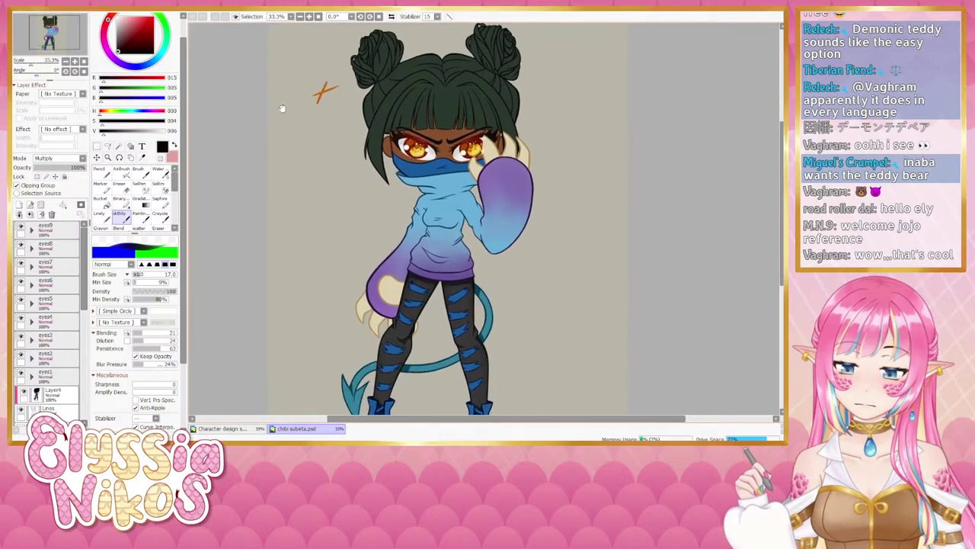
- Compare the chibi's eye variations by hiding the layer groups one by one from eyes9 down to eyes3, and close chibi subeta.psd
{"action": "left_click", "coordinate": [67, 61]}
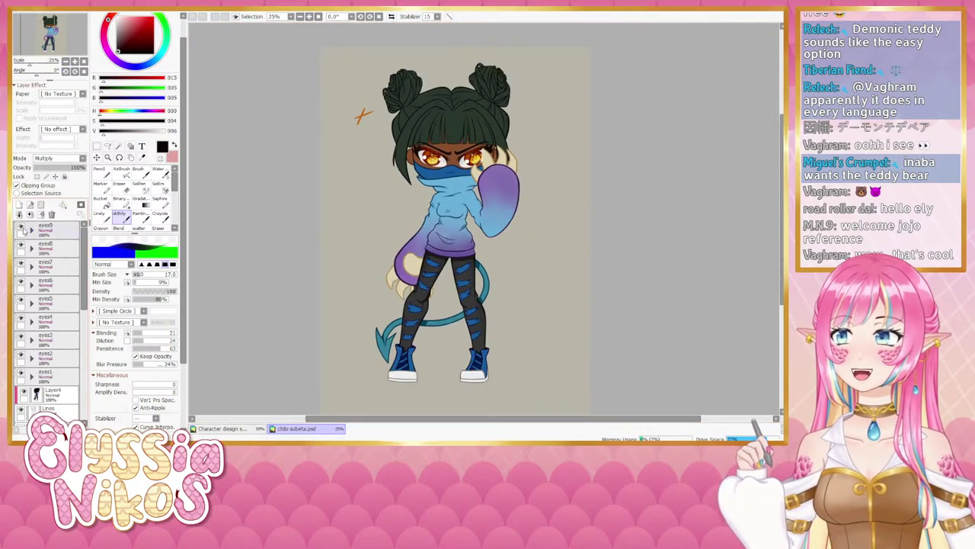
{"action": "left_click", "coordinate": [23, 228]}
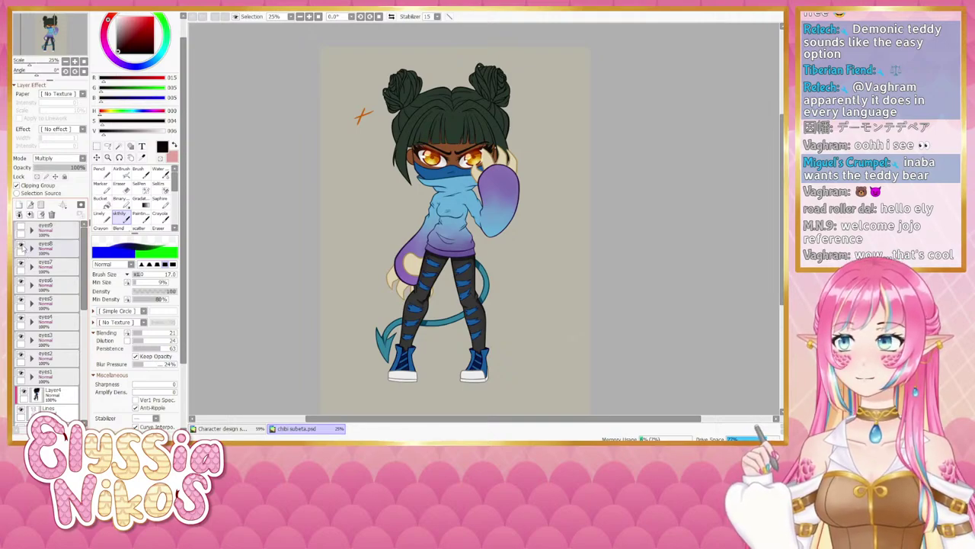
{"action": "left_click", "coordinate": [23, 249]}
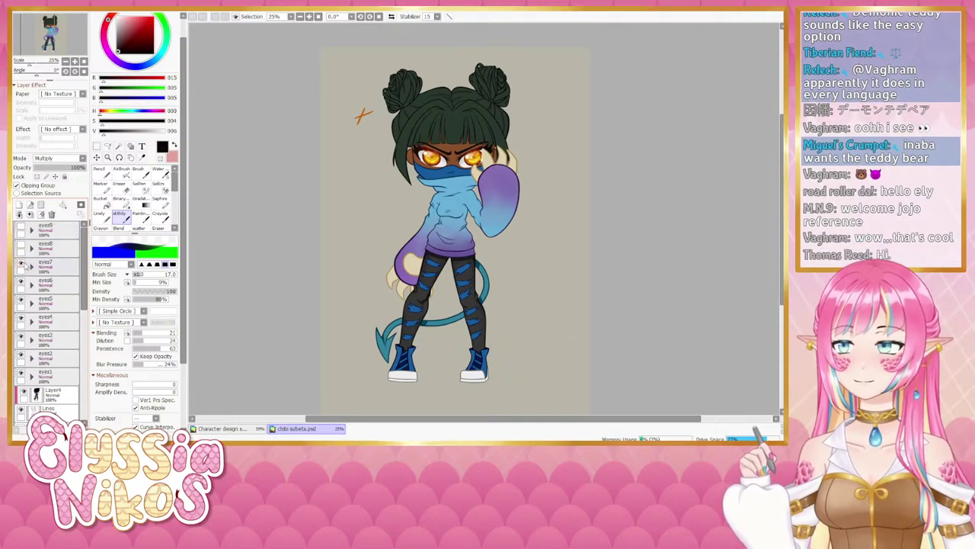
{"action": "left_click", "coordinate": [24, 267]}
{"action": "left_click", "coordinate": [24, 285]}
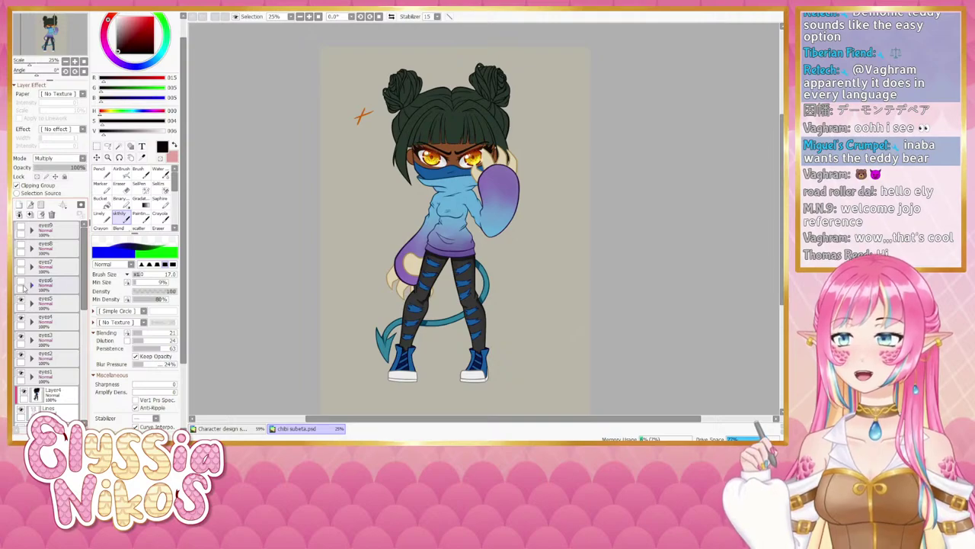
{"action": "left_click", "coordinate": [23, 302]}
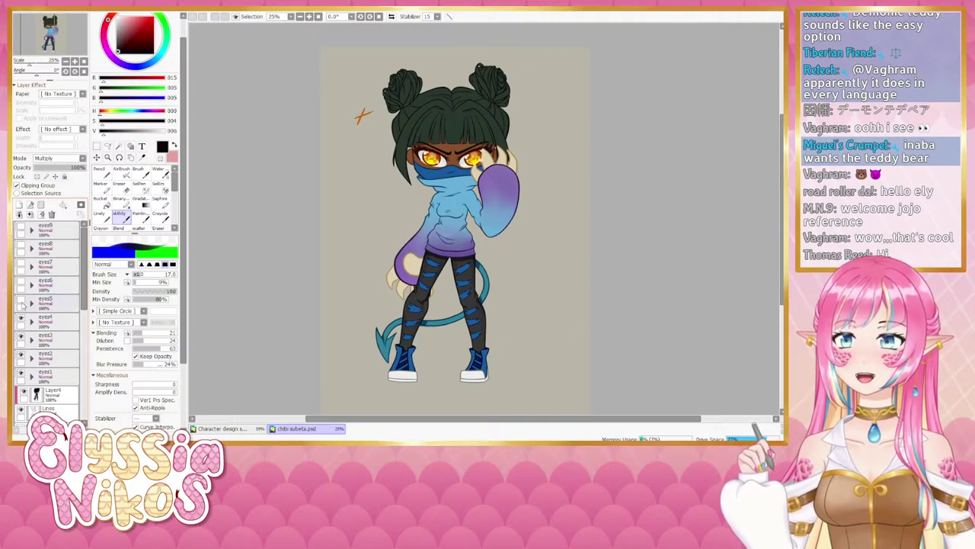
{"action": "left_click", "coordinate": [23, 320]}
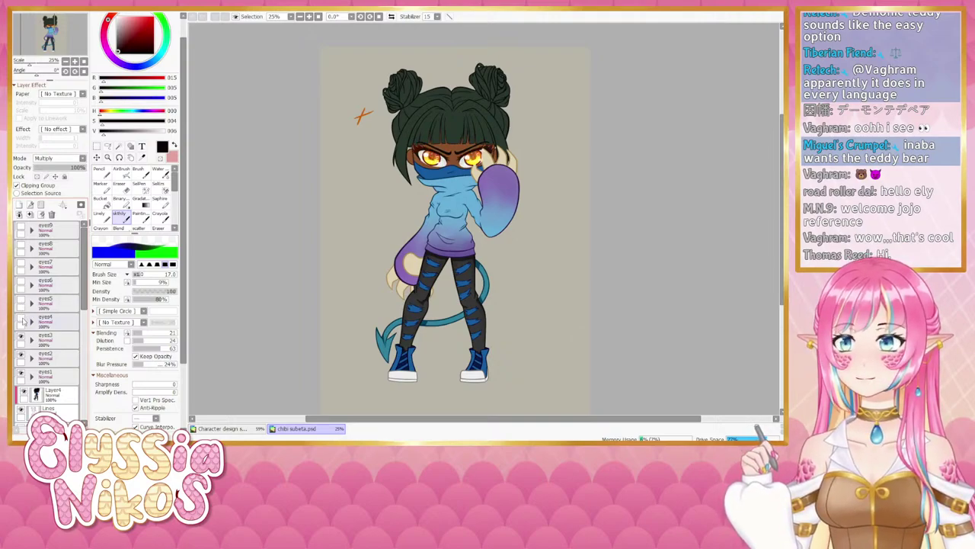
{"action": "left_click", "coordinate": [22, 338]}
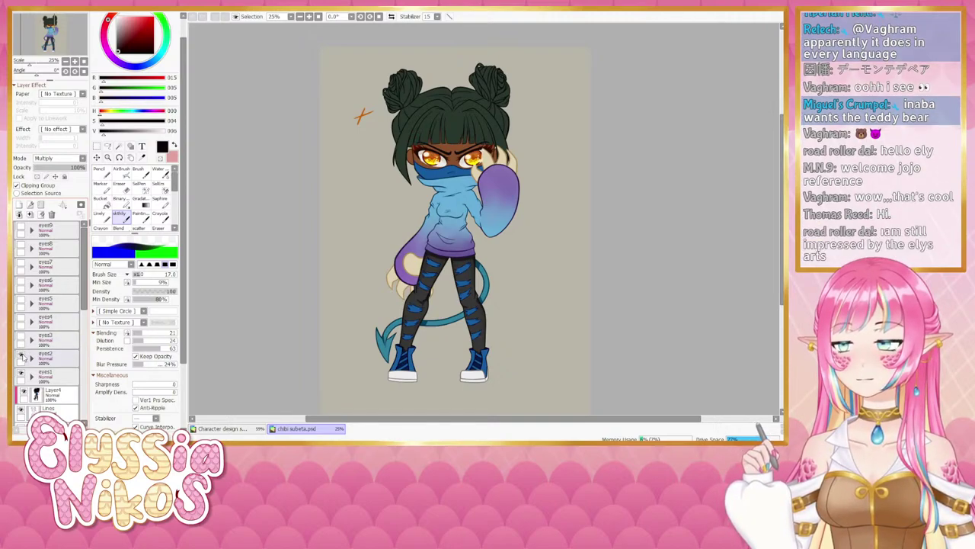
{"action": "left_click", "coordinate": [23, 355]}
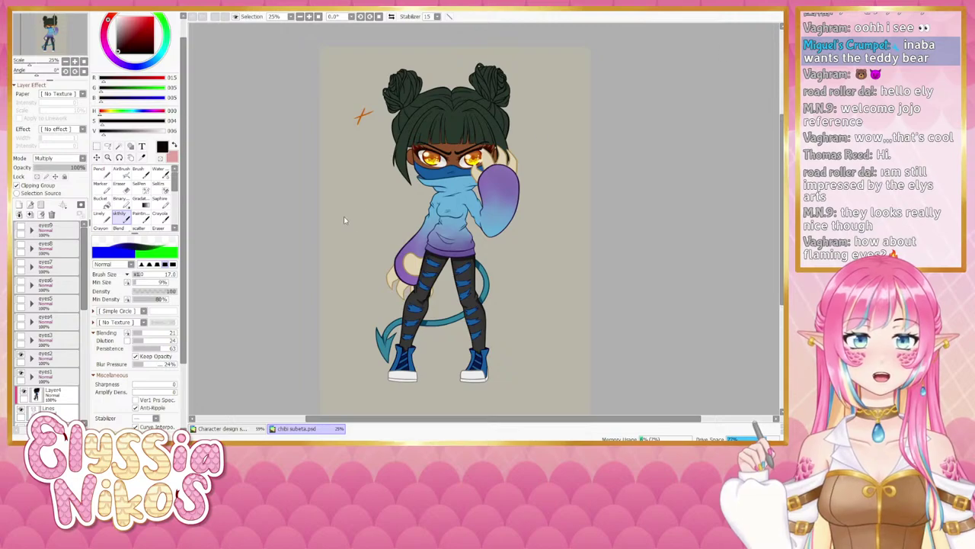
{"action": "key", "text": "ctrl+w"}
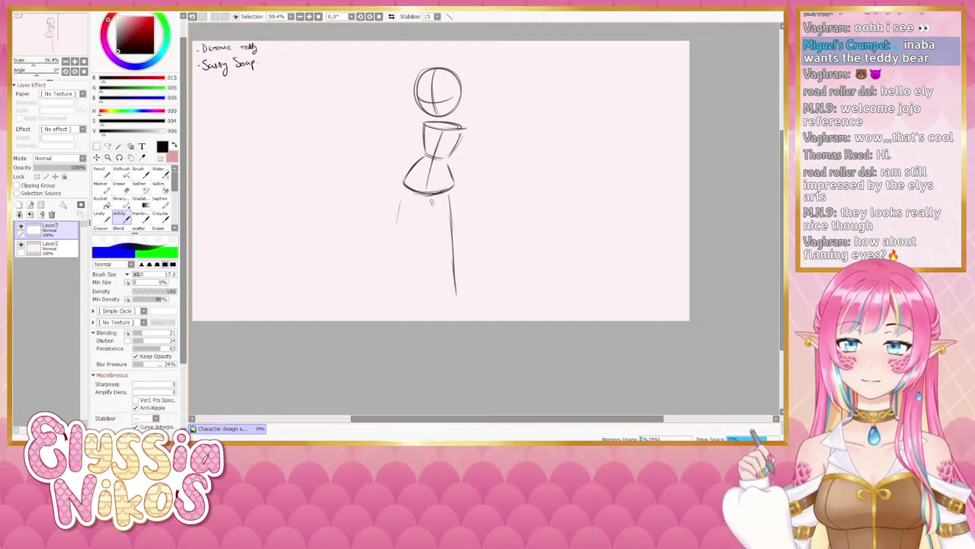
- Sketch the contours of the straight leg from the hip down around its guide line, ending in a small foot
{"action": "left_click_drag", "start_coordinate": [432, 198], "coordinate": [439, 233]}
{"action": "left_click_drag", "start_coordinate": [430, 196], "coordinate": [441, 242]}
{"action": "left_click_drag", "start_coordinate": [456, 183], "coordinate": [454, 245]}
{"action": "left_click_drag", "start_coordinate": [454, 201], "coordinate": [457, 293]}
{"action": "left_click_drag", "start_coordinate": [456, 248], "coordinate": [459, 300]}
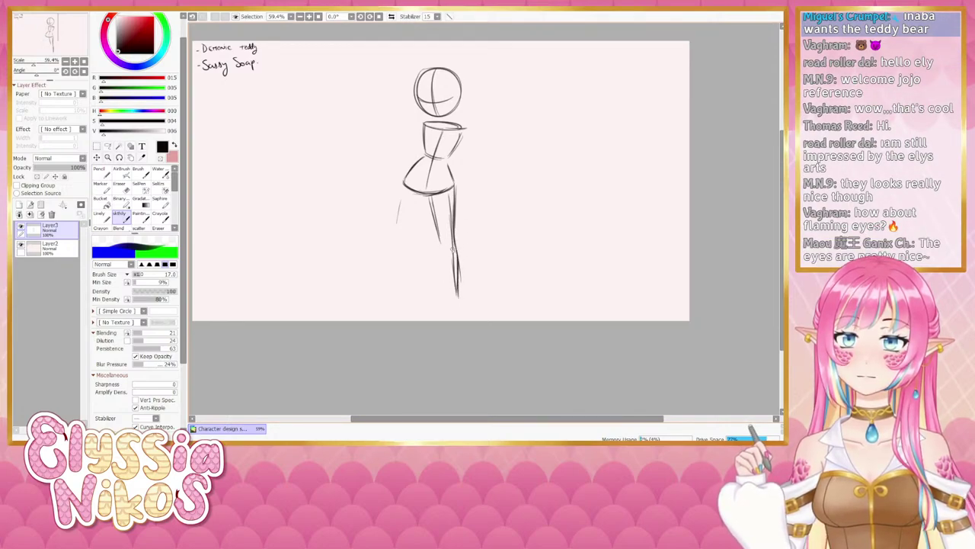
{"action": "mouse_move", "coordinate": [436, 234]}
{"action": "left_mouse_down"}
{"action": "mouse_move", "coordinate": [453, 299]}
{"action": "mouse_move", "coordinate": [445, 317]}
{"action": "mouse_move", "coordinate": [466, 310]}
{"action": "left_mouse_up"}
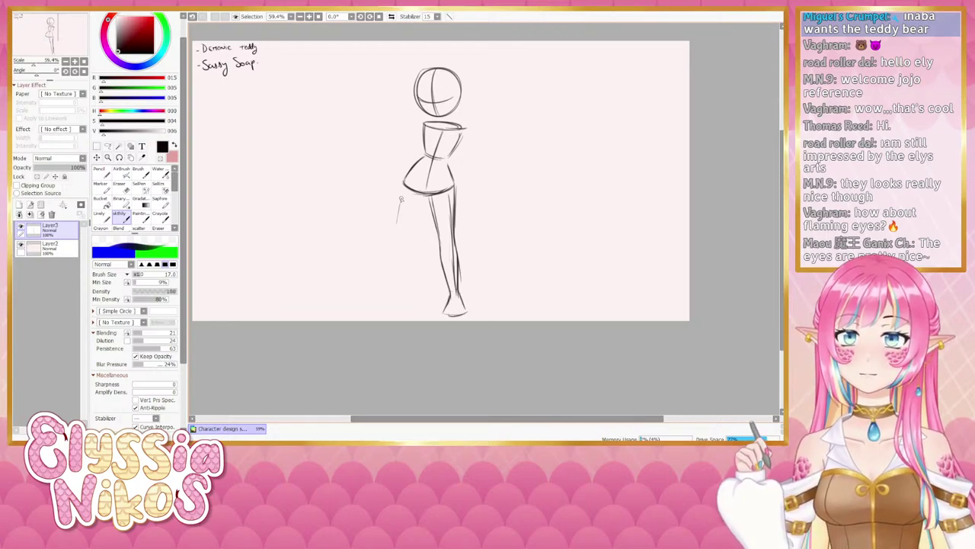
{"action": "left_click_drag", "start_coordinate": [404, 180], "coordinate": [392, 216]}
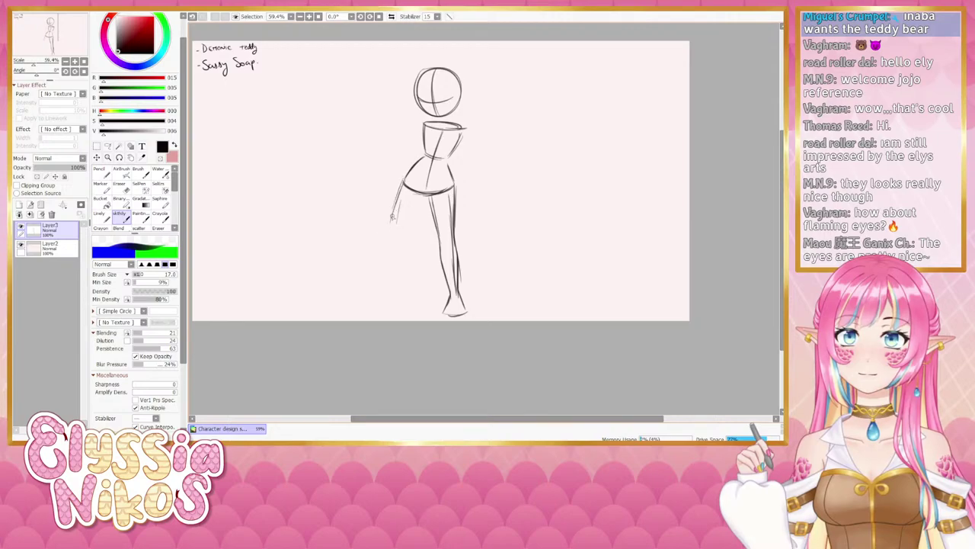
{"action": "key", "text": "ctrl+z"}
{"action": "key", "text": "ctrl+z"}
{"action": "key", "text": "ctrl+z"}
- Sketch the second leg's thigh, calf and foot beside the finished leg, reworking its outer contour
{"action": "mouse_move", "coordinate": [404, 181]}
{"action": "left_mouse_down"}
{"action": "mouse_move", "coordinate": [401, 226]}
{"action": "mouse_move", "coordinate": [403, 237]}
{"action": "mouse_move", "coordinate": [401, 197]}
{"action": "mouse_move", "coordinate": [408, 239]}
{"action": "mouse_move", "coordinate": [402, 192]}
{"action": "mouse_move", "coordinate": [415, 245]}
{"action": "left_mouse_up"}
{"action": "left_click_drag", "start_coordinate": [428, 201], "coordinate": [424, 290]}
{"action": "left_click_drag", "start_coordinate": [404, 225], "coordinate": [413, 274]}
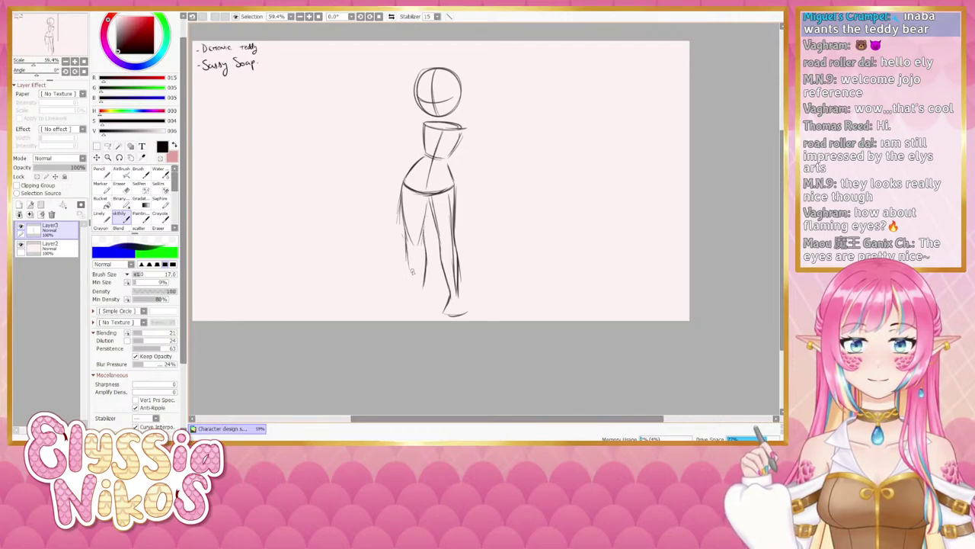
{"action": "key", "text": "ctrl+z"}
{"action": "key", "text": "ctrl+z"}
{"action": "left_click_drag", "start_coordinate": [406, 231], "coordinate": [409, 256]}
{"action": "mouse_move", "coordinate": [407, 240]}
{"action": "left_mouse_down"}
{"action": "mouse_move", "coordinate": [423, 299]}
{"action": "mouse_move", "coordinate": [413, 239]}
{"action": "mouse_move", "coordinate": [411, 274]}
{"action": "mouse_move", "coordinate": [407, 260]}
{"action": "mouse_move", "coordinate": [426, 315]}
{"action": "mouse_move", "coordinate": [442, 315]}
{"action": "mouse_move", "coordinate": [428, 293]}
{"action": "mouse_move", "coordinate": [436, 314]}
{"action": "mouse_move", "coordinate": [417, 314]}
{"action": "mouse_move", "coordinate": [435, 316]}
{"action": "mouse_move", "coordinate": [449, 293]}
{"action": "mouse_move", "coordinate": [466, 314]}
{"action": "left_mouse_up"}
{"action": "key", "text": "ctrl+z"}
{"action": "key", "text": "ctrl+z"}
{"action": "key", "text": "ctrl+z"}
{"action": "key", "text": "ctrl+z"}
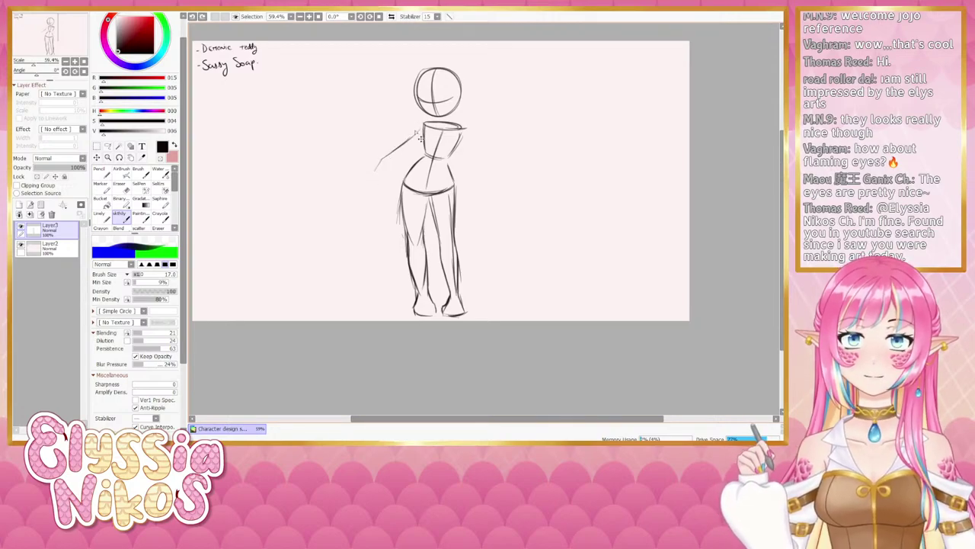
- Try an arm pose with one arm slanting down away from the body and the other bent sharply at the elbow
{"action": "left_click_drag", "start_coordinate": [422, 124], "coordinate": [376, 211]}
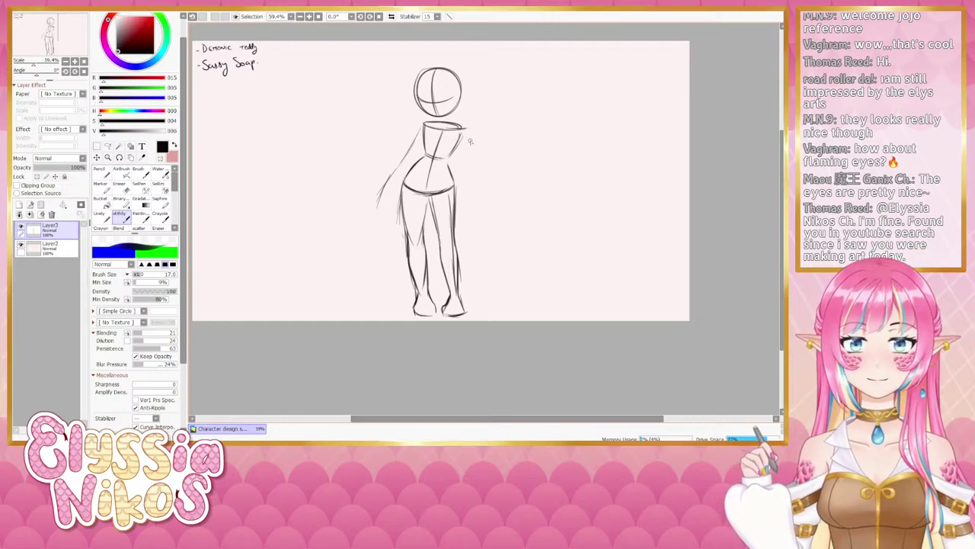
{"action": "left_click_drag", "start_coordinate": [465, 135], "coordinate": [497, 185]}
{"action": "left_click_drag", "start_coordinate": [501, 125], "coordinate": [498, 178]}
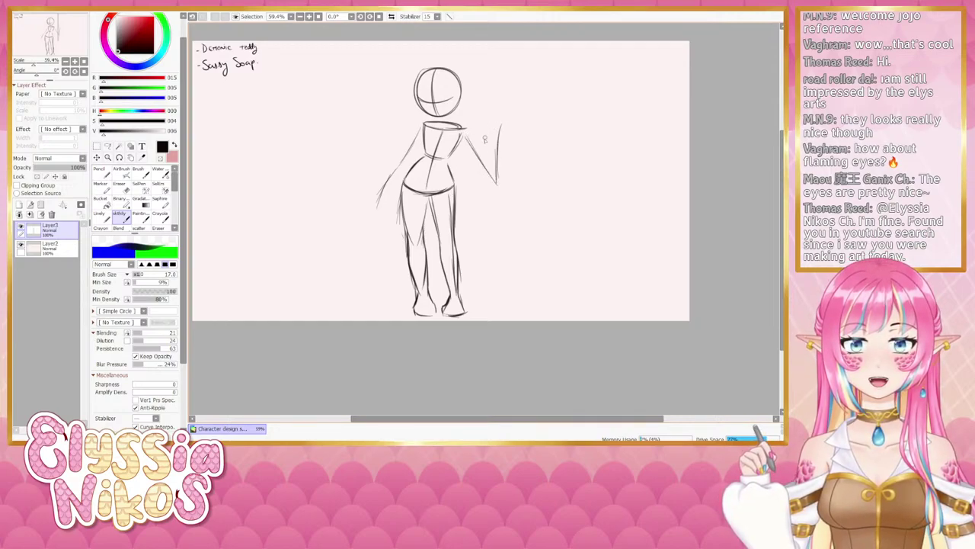
{"action": "key", "text": "ctrl+z"}
{"action": "key", "text": "ctrl+z"}
{"action": "key", "text": "ctrl+z"}
- Try a short upper arm with the forearm and hand raised beside the head, and undo these strokes
{"action": "left_click_drag", "start_coordinate": [464, 130], "coordinate": [487, 144]}
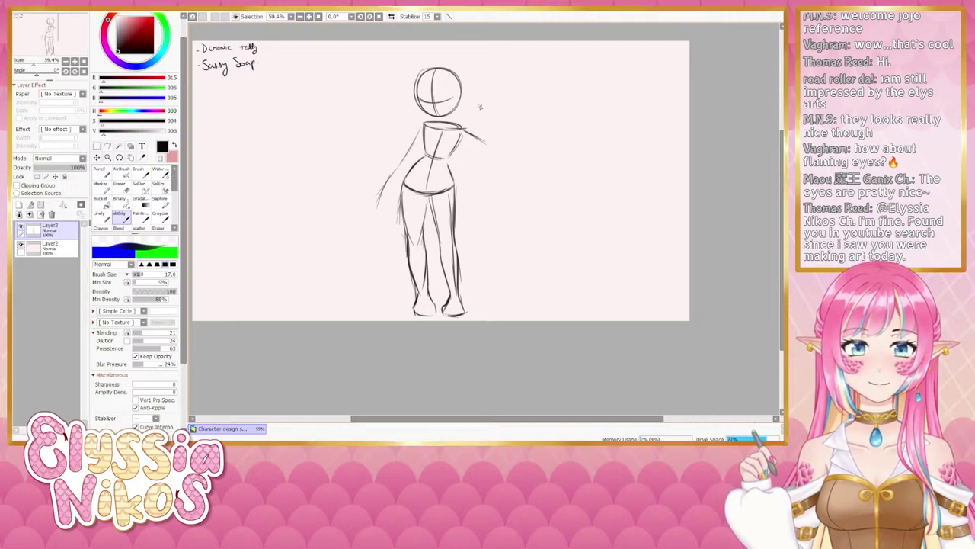
{"action": "left_click_drag", "start_coordinate": [480, 107], "coordinate": [485, 141]}
{"action": "mouse_move", "coordinate": [470, 88]}
{"action": "left_mouse_down"}
{"action": "mouse_move", "coordinate": [494, 89]}
{"action": "mouse_move", "coordinate": [492, 120]}
{"action": "left_mouse_up"}
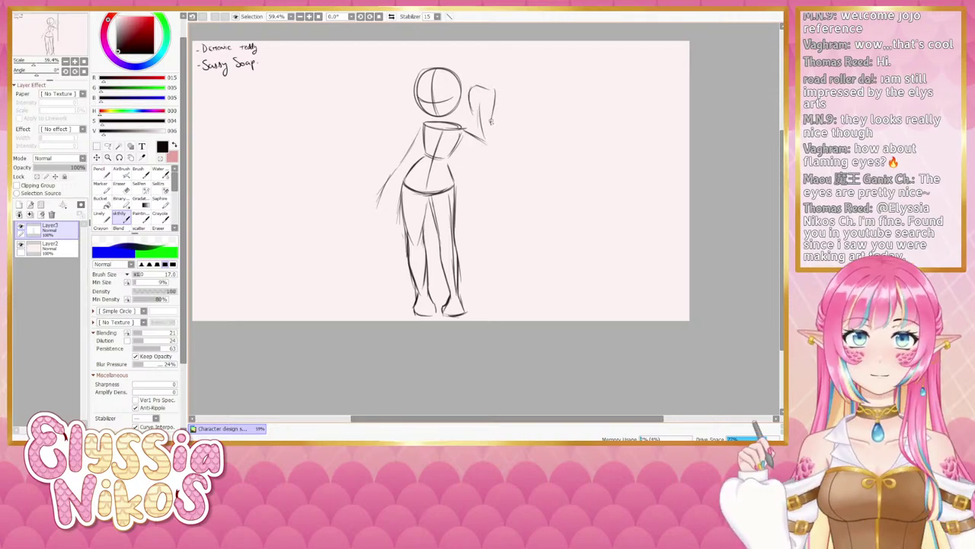
{"action": "key", "text": "ctrl+z"}
{"action": "key", "text": "ctrl+z"}
{"action": "key", "text": "ctrl+z"}
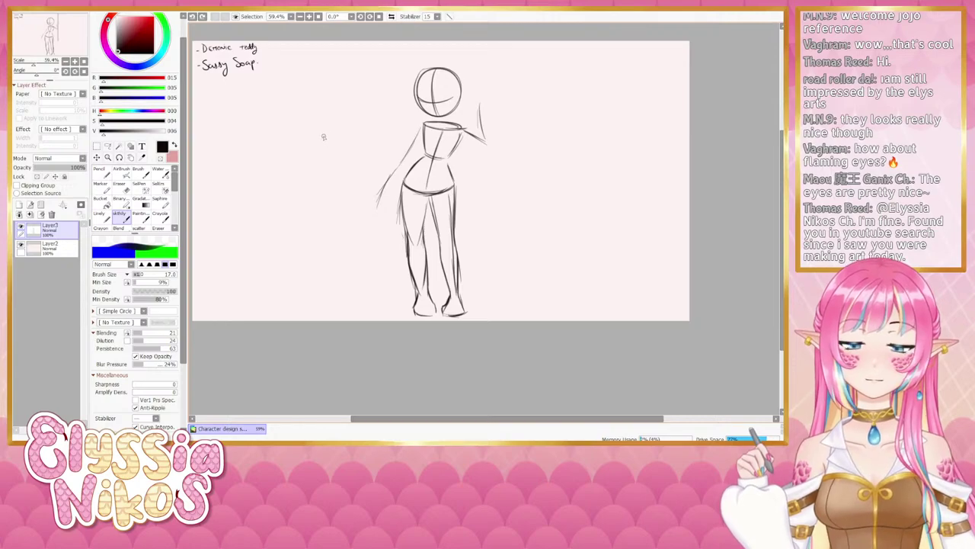
{"action": "key", "text": "ctrl+z"}
{"action": "key", "text": "ctrl+z"}
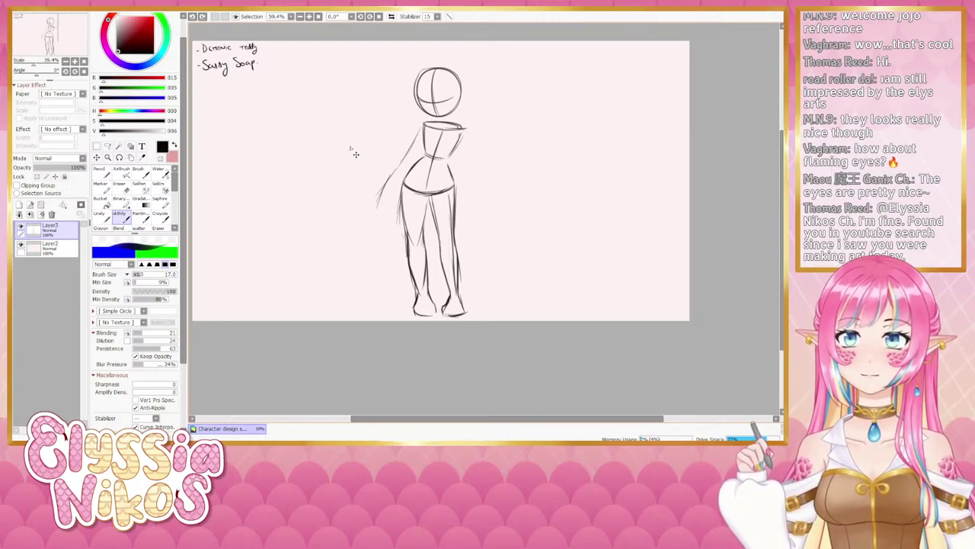
{"action": "key", "text": "ctrl+z"}
{"action": "key", "text": "ctrl+z"}
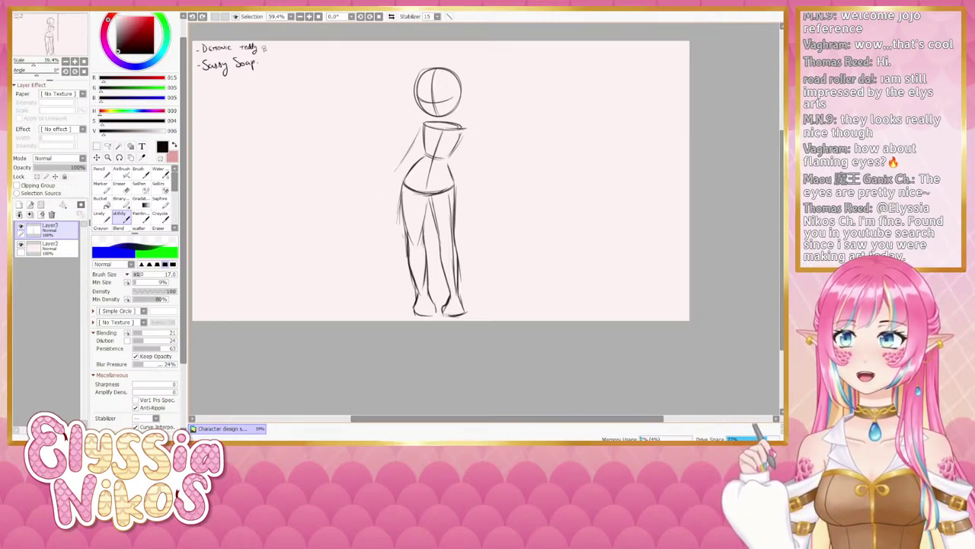
- Scribble a short mark beside the "Demonic teddy" note and undo it together with the leftover arm line
{"action": "left_click_drag", "start_coordinate": [263, 48], "coordinate": [280, 47]}
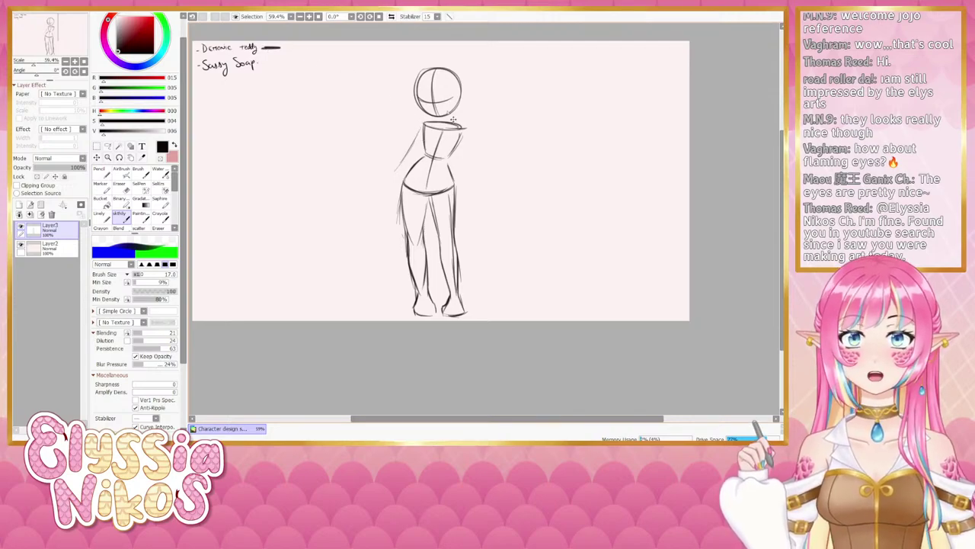
{"action": "key", "text": "ctrl+z"}
{"action": "key", "text": "ctrl+z"}
{"action": "key", "text": "ctrl+z"}
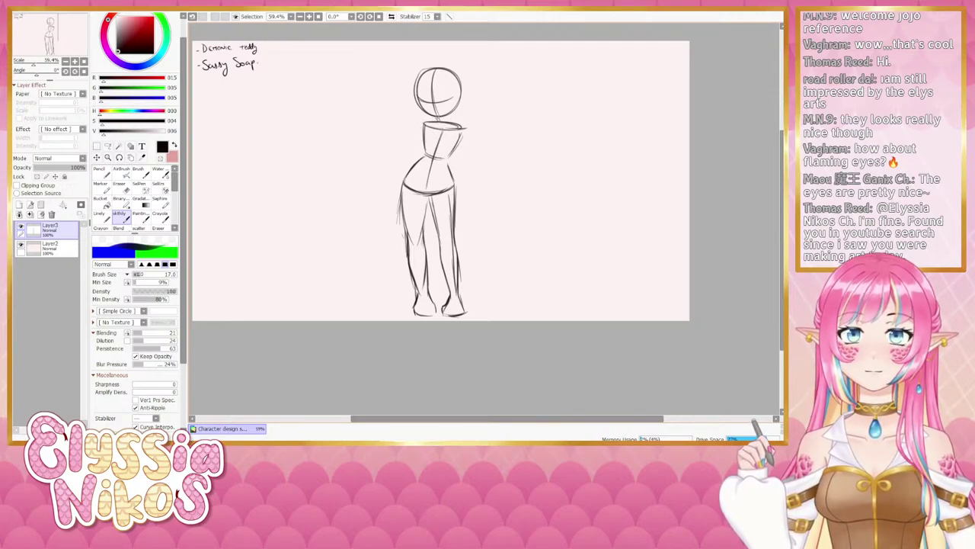
- Sketch the neck between head and torso and two arm guide lines curving down and outward from the shoulders
{"action": "left_click_drag", "start_coordinate": [449, 115], "coordinate": [450, 125]}
{"action": "key", "text": "ctrl+z"}
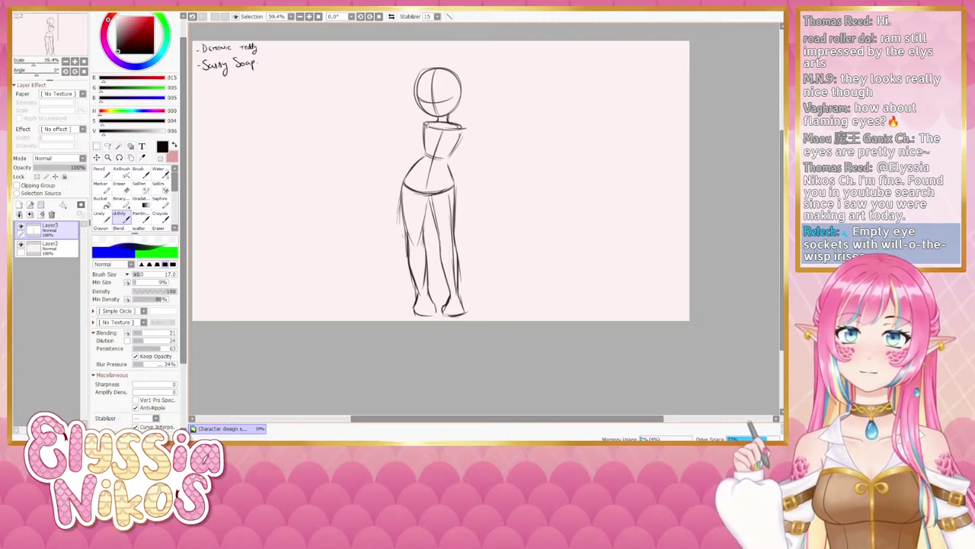
{"action": "left_click_drag", "start_coordinate": [423, 124], "coordinate": [371, 194]}
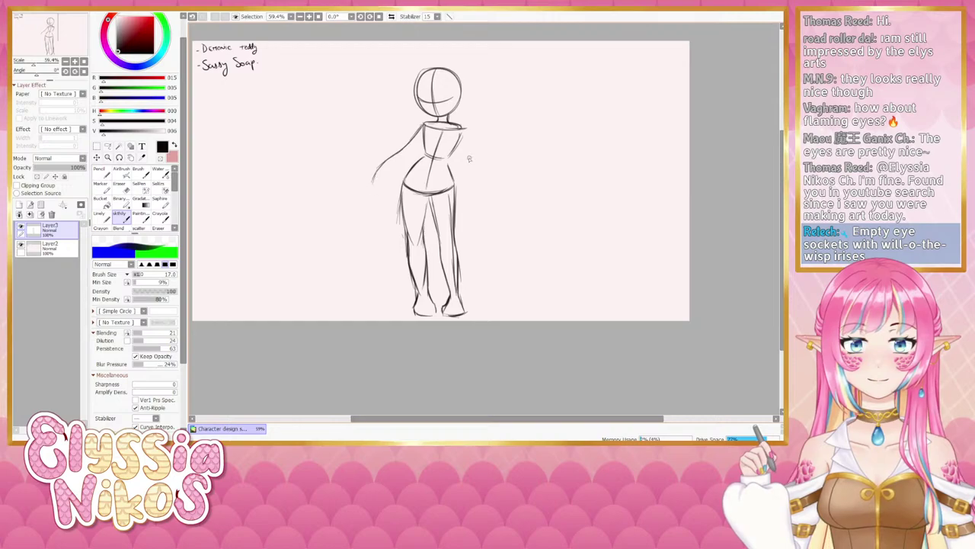
{"action": "left_click_drag", "start_coordinate": [462, 131], "coordinate": [483, 186]}
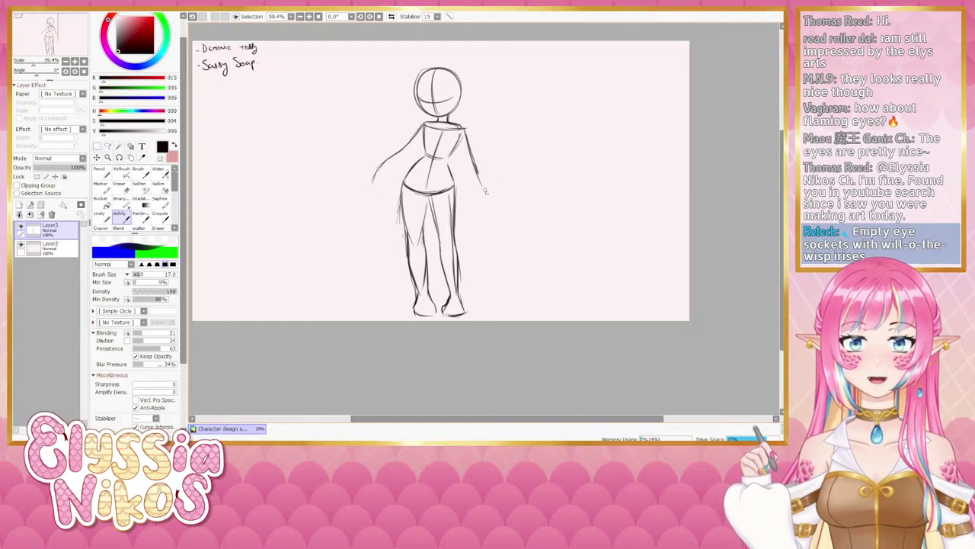
{"action": "key", "text": "ctrl+z"}
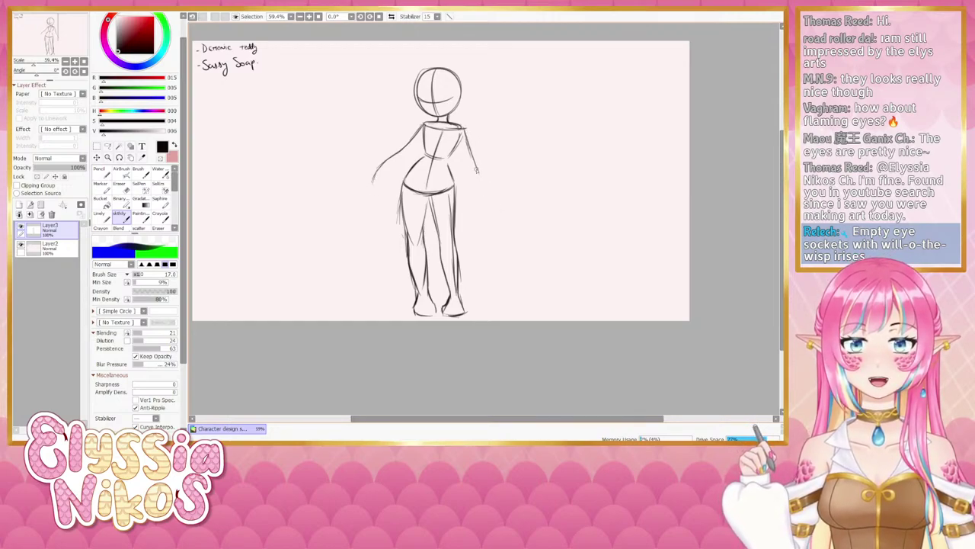
{"action": "left_click_drag", "start_coordinate": [477, 170], "coordinate": [498, 202]}
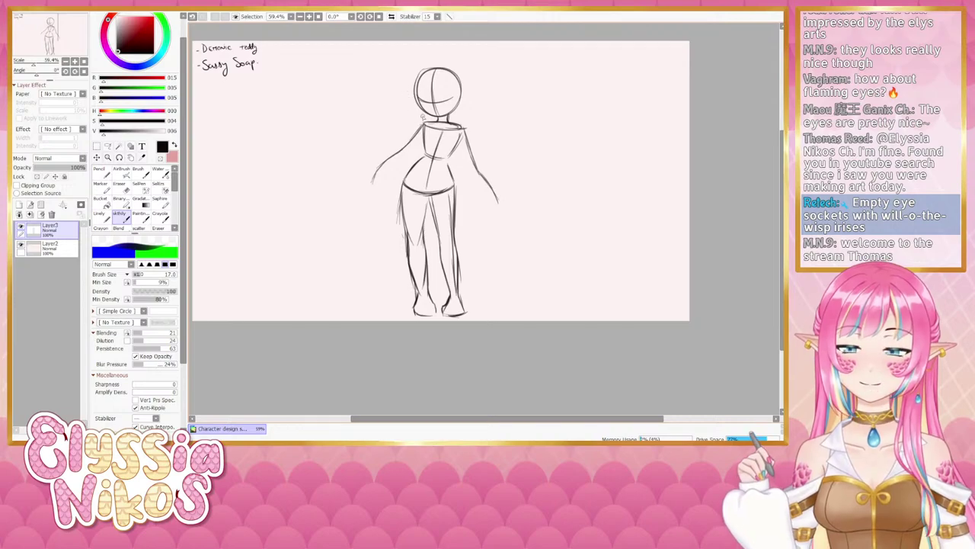
- Sketch a small round ear-like bun on each upper side of the head
{"action": "left_click_drag", "start_coordinate": [498, 109], "coordinate": [499, 104]}
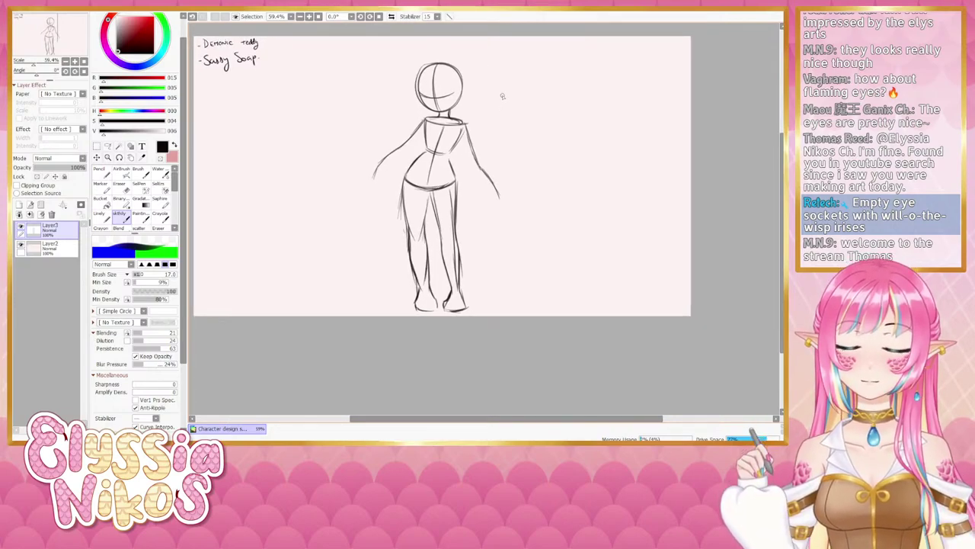
{"action": "left_click_drag", "start_coordinate": [493, 151], "coordinate": [494, 131]}
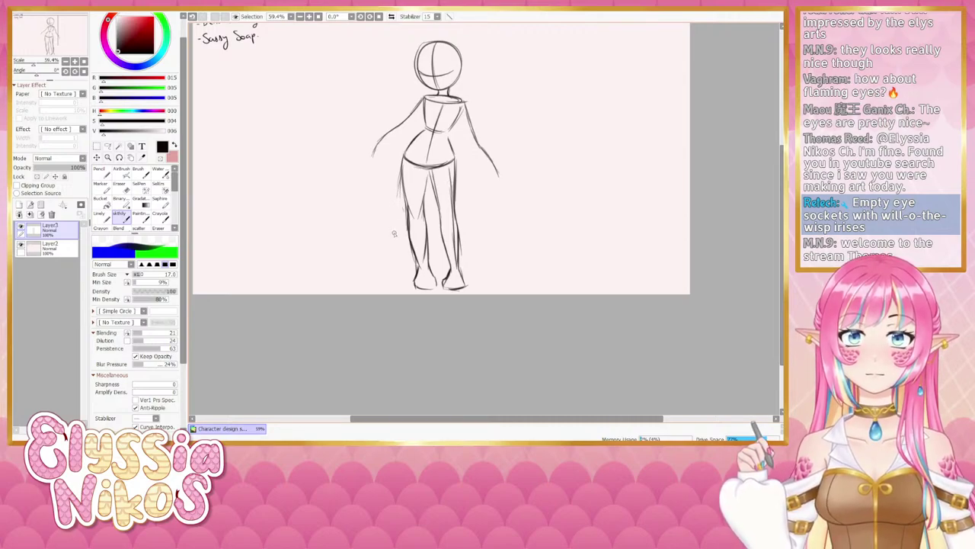
{"action": "mouse_move", "coordinate": [389, 187]}
{"action": "left_mouse_down"}
{"action": "mouse_move", "coordinate": [374, 183]}
{"action": "mouse_move", "coordinate": [388, 179]}
{"action": "mouse_move", "coordinate": [388, 213]}
{"action": "left_mouse_up"}
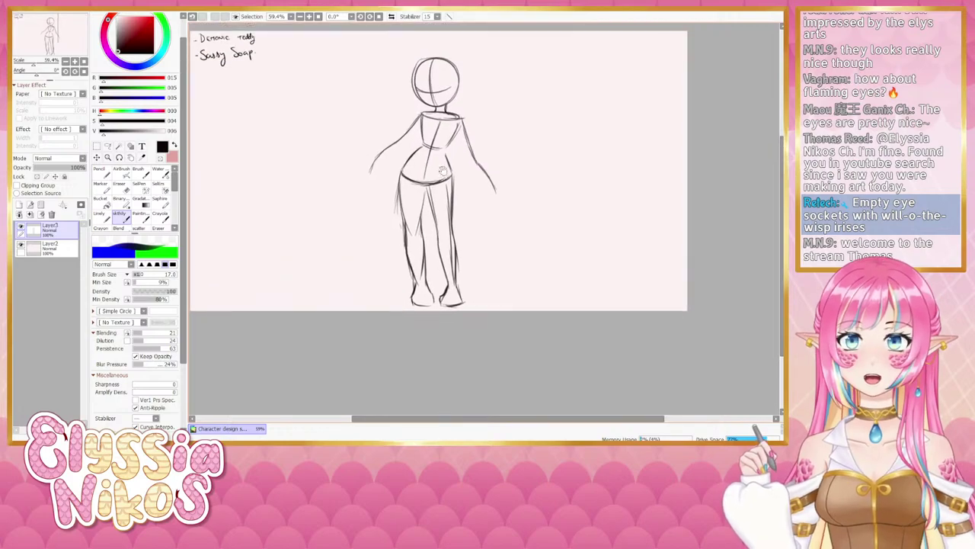
{"action": "mouse_move", "coordinate": [460, 73]}
{"action": "left_mouse_down"}
{"action": "mouse_move", "coordinate": [447, 118]}
{"action": "mouse_move", "coordinate": [439, 94]}
{"action": "mouse_move", "coordinate": [449, 112]}
{"action": "mouse_move", "coordinate": [442, 102]}
{"action": "left_mouse_up"}
{"action": "key", "text": "ctrl+z"}
{"action": "key", "text": "ctrl+z"}
{"action": "key", "text": "ctrl+z"}
{"action": "key", "text": "ctrl+z"}
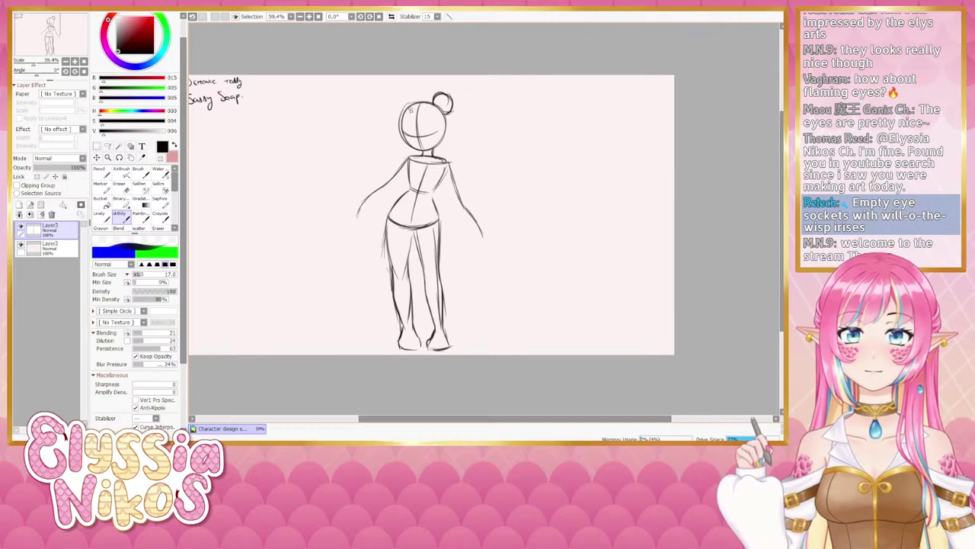
{"action": "mouse_move", "coordinate": [408, 106]}
{"action": "left_mouse_down"}
{"action": "mouse_move", "coordinate": [401, 99]}
{"action": "mouse_move", "coordinate": [396, 112]}
{"action": "mouse_move", "coordinate": [406, 105]}
{"action": "mouse_move", "coordinate": [391, 117]}
{"action": "mouse_move", "coordinate": [402, 118]}
{"action": "left_mouse_up"}
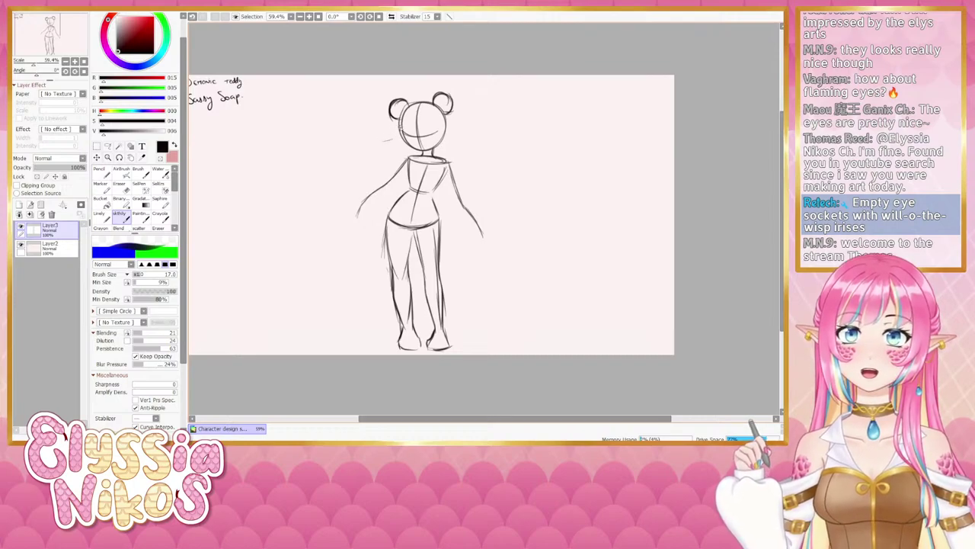
- Sketch shoulder-length hair with pointed tips flaring outward on both sides of the face
{"action": "mouse_move", "coordinate": [401, 122]}
{"action": "left_mouse_down"}
{"action": "mouse_move", "coordinate": [392, 153]}
{"action": "mouse_move", "coordinate": [409, 147]}
{"action": "mouse_move", "coordinate": [407, 140]}
{"action": "mouse_move", "coordinate": [381, 156]}
{"action": "mouse_move", "coordinate": [404, 158]}
{"action": "left_mouse_up"}
{"action": "key", "text": "ctrl+z"}
{"action": "key", "text": "ctrl+z"}
{"action": "key", "text": "ctrl+z"}
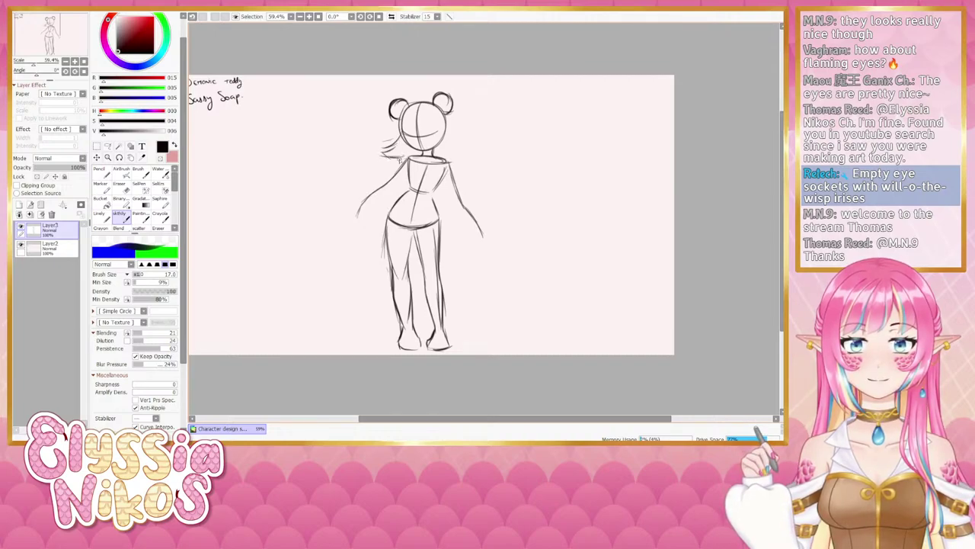
{"action": "mouse_move", "coordinate": [447, 130]}
{"action": "left_mouse_down"}
{"action": "mouse_move", "coordinate": [465, 148]}
{"action": "mouse_move", "coordinate": [460, 163]}
{"action": "mouse_move", "coordinate": [466, 157]}
{"action": "left_mouse_up"}
{"action": "key", "text": "ctrl+z"}
{"action": "key", "text": "ctrl+z"}
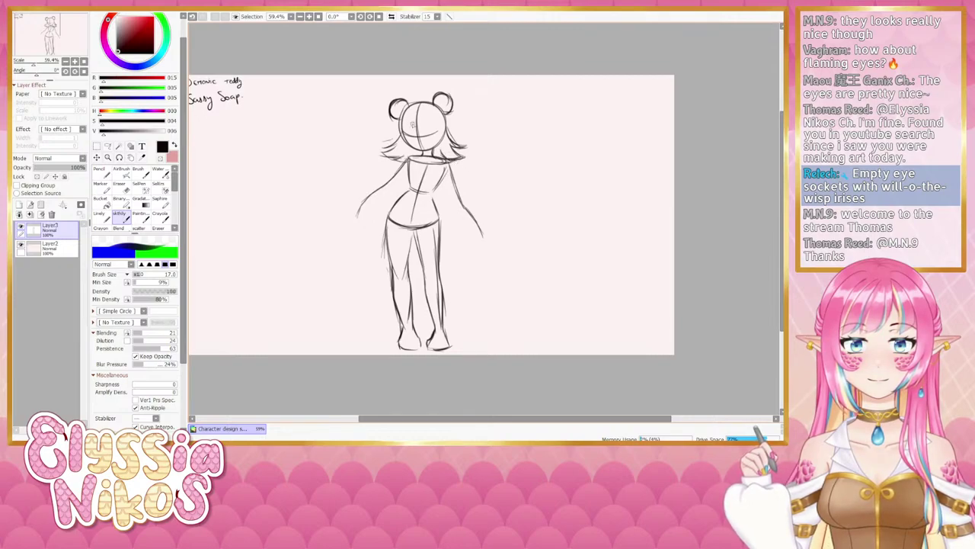
{"action": "mouse_move", "coordinate": [400, 136]}
{"action": "left_mouse_down"}
{"action": "mouse_move", "coordinate": [381, 156]}
{"action": "mouse_move", "coordinate": [400, 160]}
{"action": "left_mouse_up"}
{"action": "key", "text": "ctrl+z"}
{"action": "key", "text": "ctrl+z"}
{"action": "key", "text": "ctrl+z"}
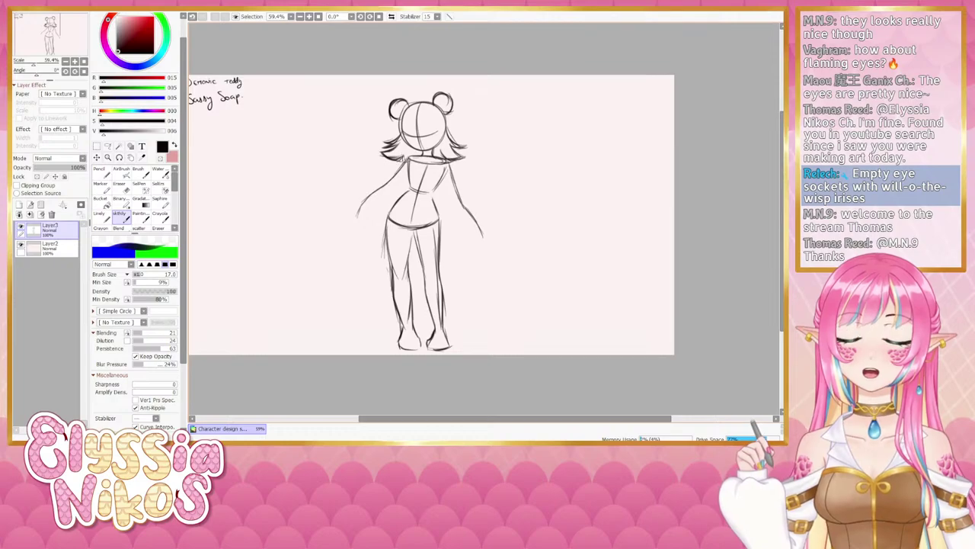
{"action": "mouse_move", "coordinate": [450, 144]}
{"action": "left_mouse_down"}
{"action": "mouse_move", "coordinate": [463, 157]}
{"action": "mouse_move", "coordinate": [454, 142]}
{"action": "left_mouse_up"}
{"action": "key", "text": "ctrl+z"}
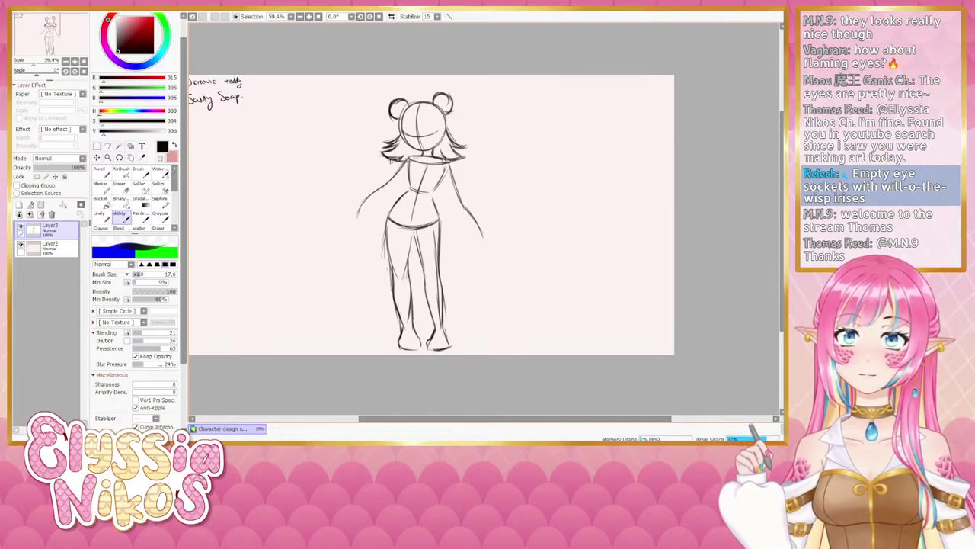
{"action": "mouse_move", "coordinate": [403, 187]}
{"action": "left_mouse_down"}
{"action": "mouse_move", "coordinate": [407, 165]}
{"action": "mouse_move", "coordinate": [404, 198]}
{"action": "left_mouse_up"}
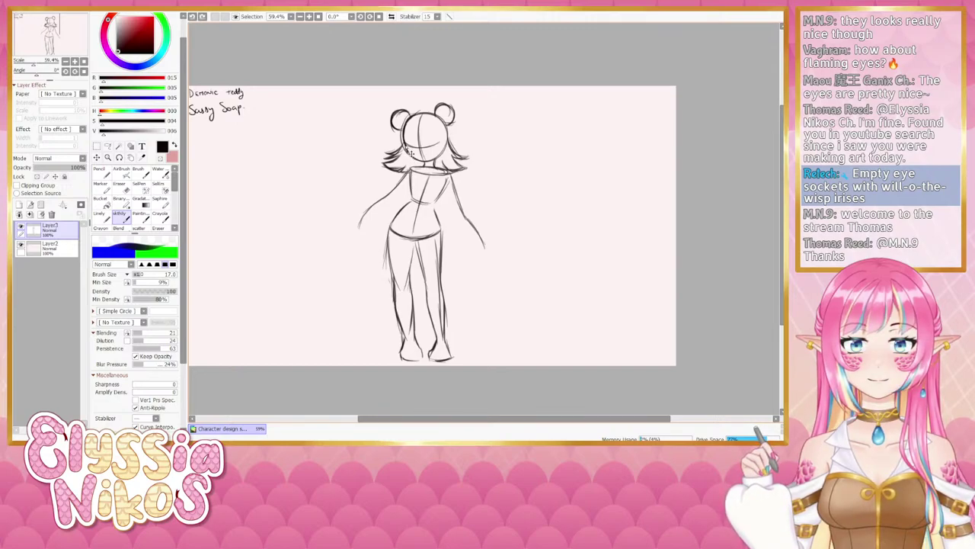
{"action": "key", "text": "ctrl+z"}
{"action": "right_click", "coordinate": [409, 146]}
{"action": "left_click_drag", "start_coordinate": [422, 139], "coordinate": [405, 145]}
{"action": "key", "text": "ctrl+z"}
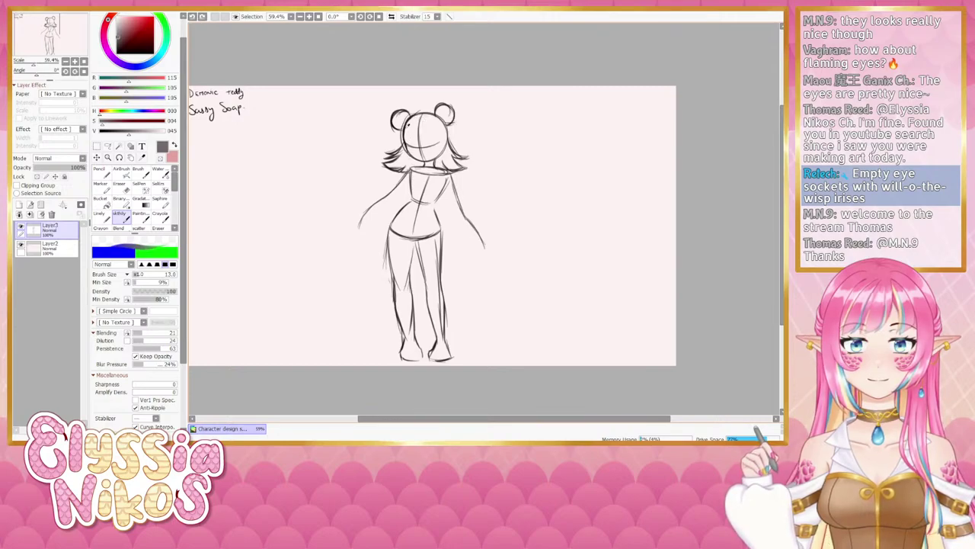
- Sample the sketch's dark line colour and redefine the cheek and jaw outline of the face, erasing stray bits
{"action": "left_click", "coordinate": [406, 125], "text": "alt"}
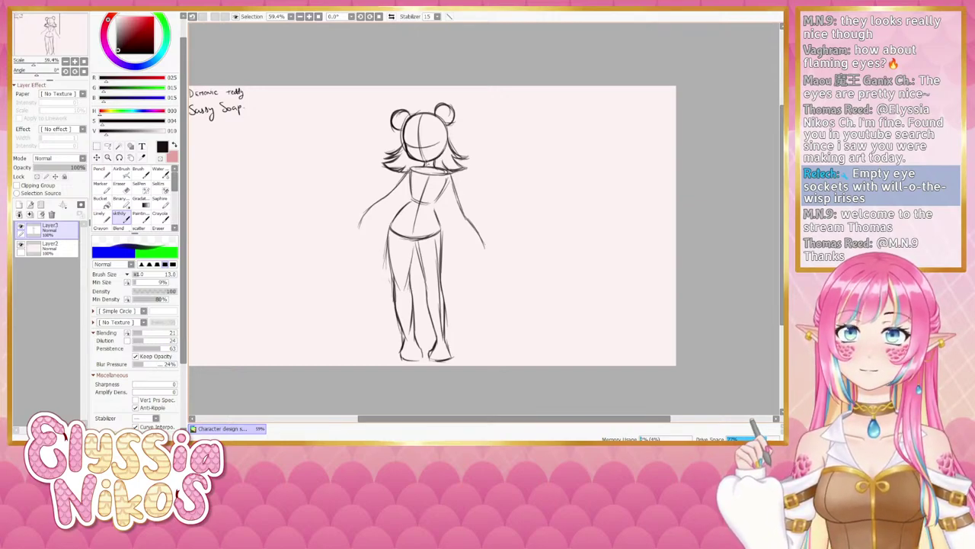
{"action": "left_click_drag", "start_coordinate": [416, 181], "coordinate": [376, 178]}
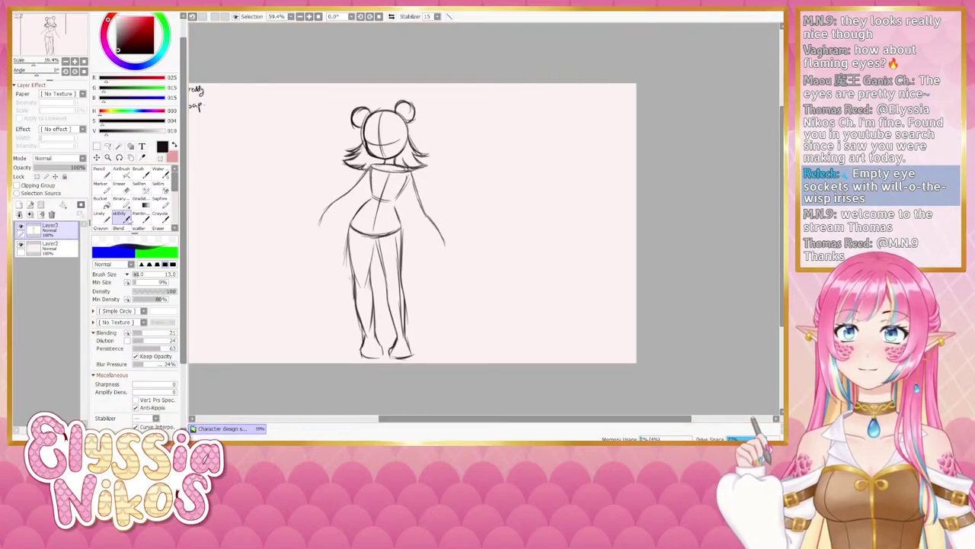
{"action": "key", "text": "e"}
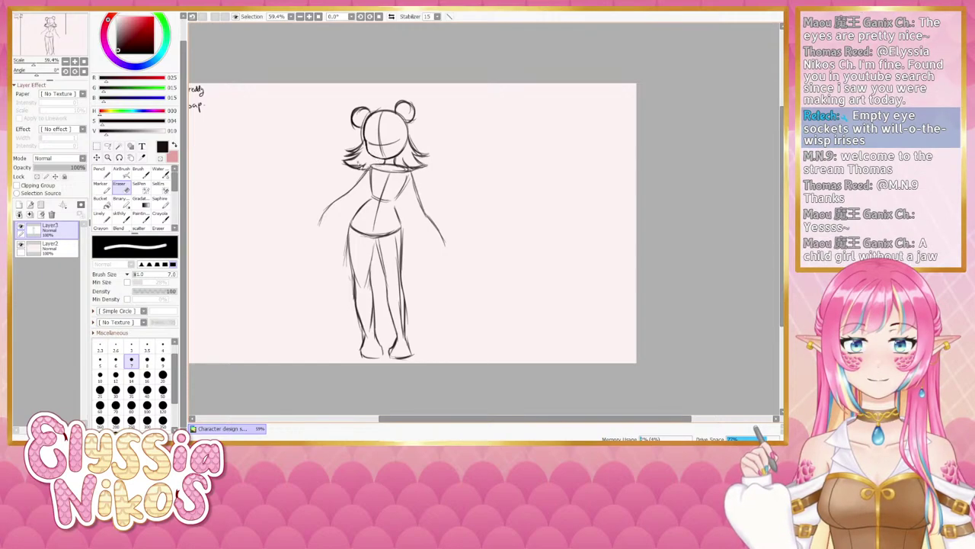
{"action": "left_click", "coordinate": [124, 219]}
{"action": "left_click_drag", "start_coordinate": [385, 233], "coordinate": [383, 228]}
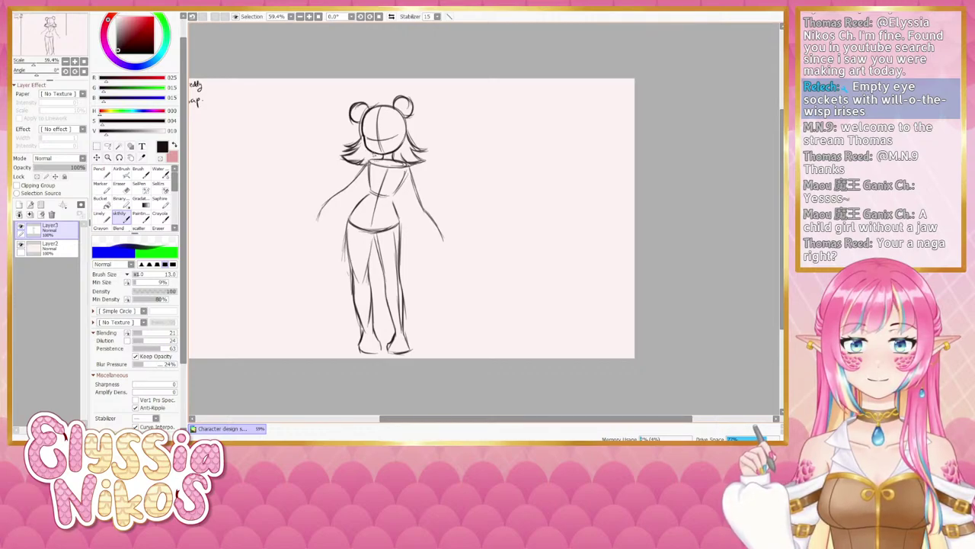
{"action": "left_click_drag", "start_coordinate": [366, 161], "coordinate": [376, 147]}
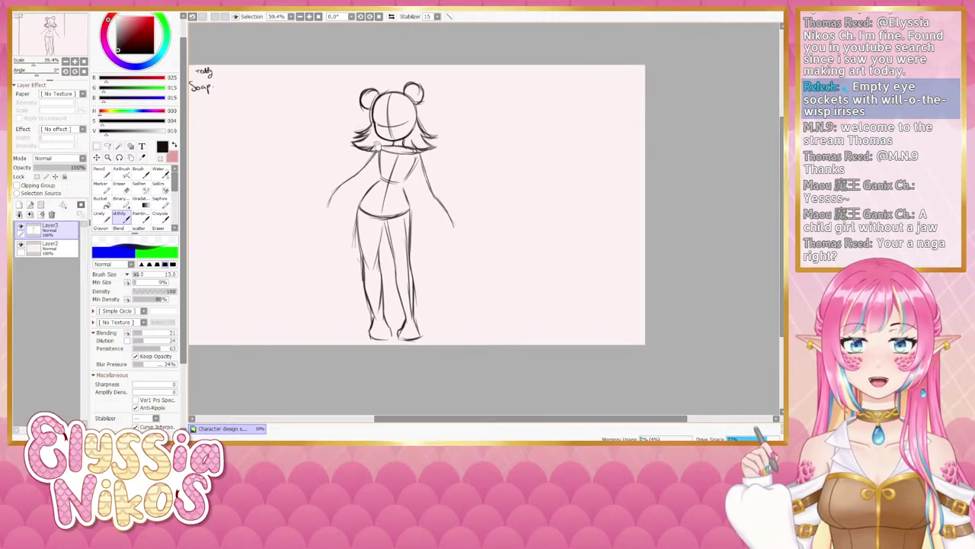
- Refine the lower face outline with the sketch brush and trim stray lines with a size 8 eraser
{"action": "left_click", "coordinate": [121, 202]}
{"action": "key", "text": "e"}
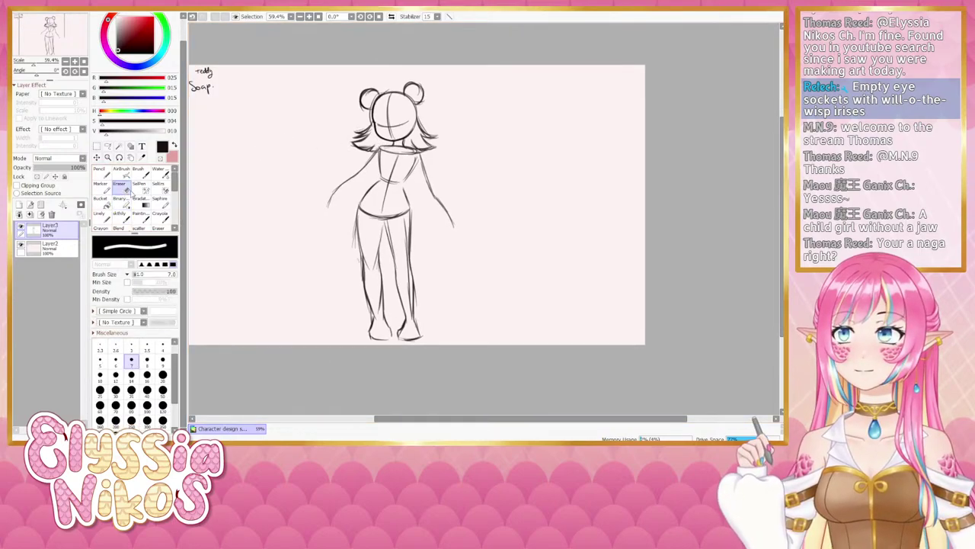
{"action": "key", "text": "bracketleft"}
{"action": "key", "text": "bracketleft"}
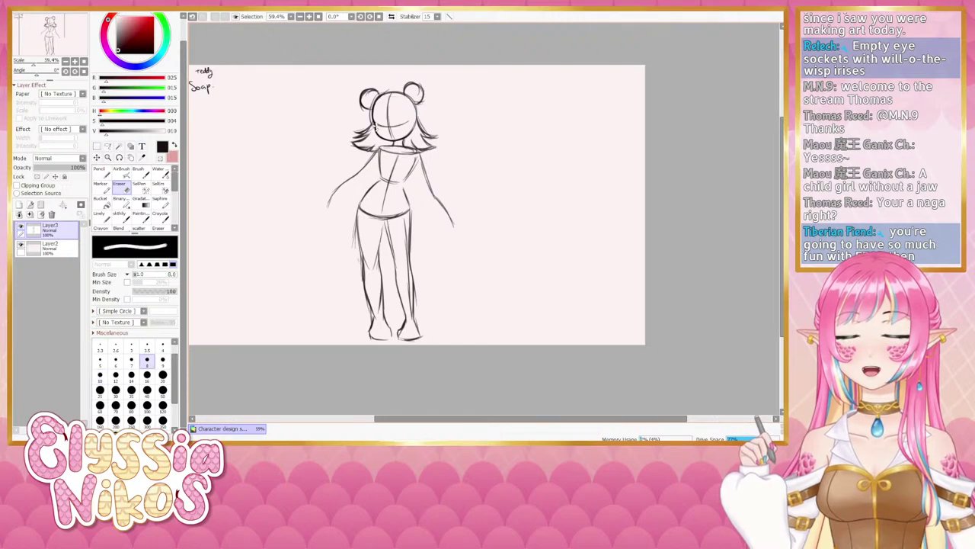
{"action": "key", "text": "ctrl+z"}
{"action": "left_click_drag", "start_coordinate": [379, 131], "coordinate": [374, 125]}
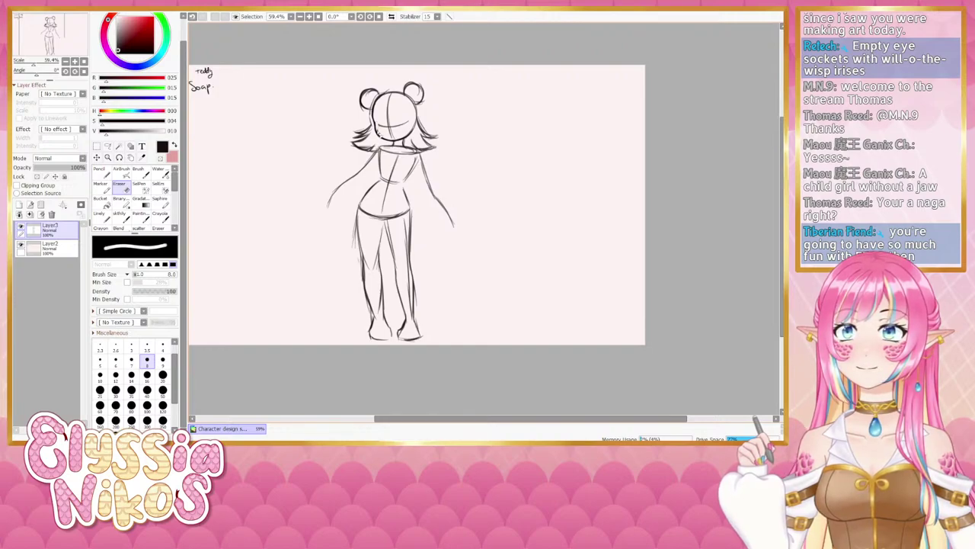
{"action": "key", "text": "ctrl+z"}
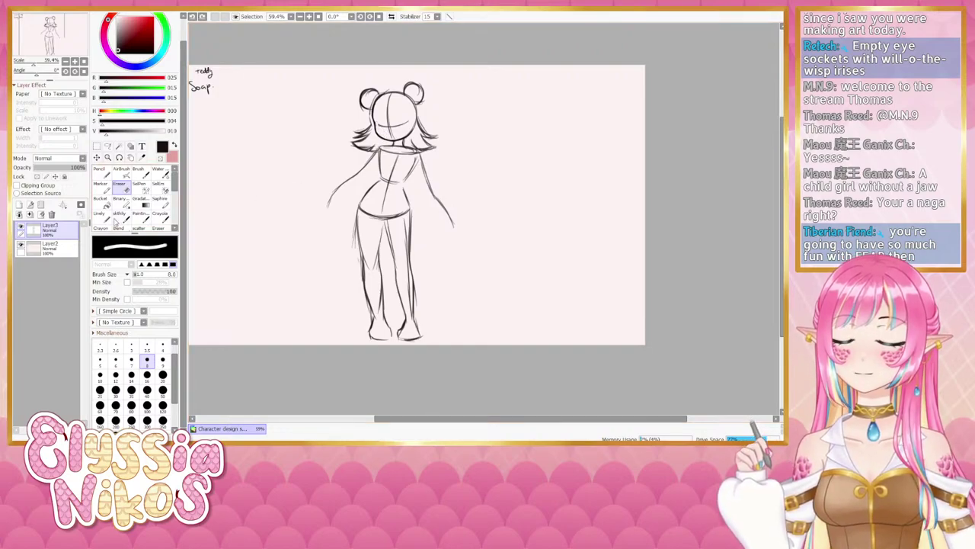
{"action": "left_click", "coordinate": [119, 221]}
{"action": "scroll", "coordinate": [317, 173], "scroll_direction": "down", "scroll_amount": 1}
{"action": "key", "text": "e"}
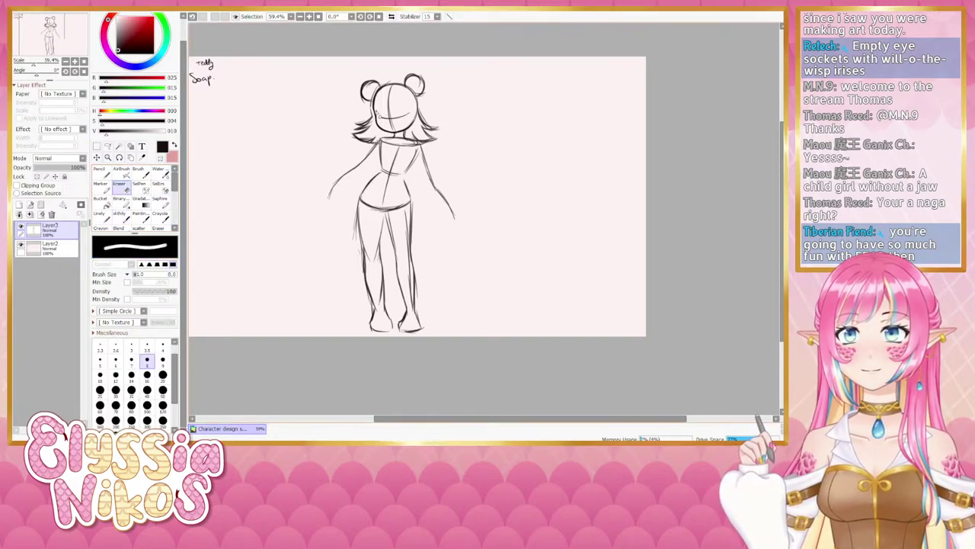
{"action": "left_click_drag", "start_coordinate": [292, 154], "coordinate": [303, 135]}
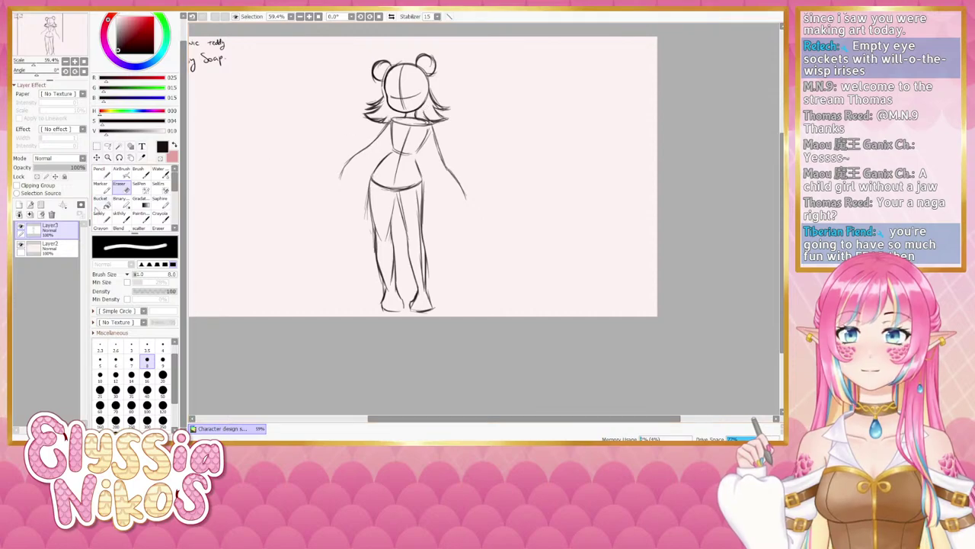
{"action": "left_click", "coordinate": [125, 217]}
{"action": "left_click_drag", "start_coordinate": [377, 139], "coordinate": [392, 118]}
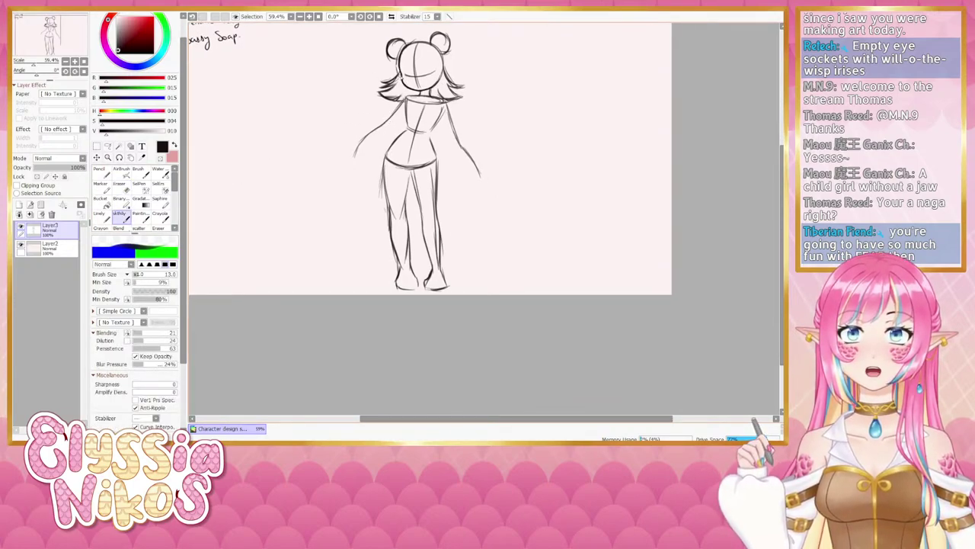
- Define the waist and hip curves on both sides of the torso with darker strokes
{"action": "left_click_drag", "start_coordinate": [471, 153], "coordinate": [449, 189]}
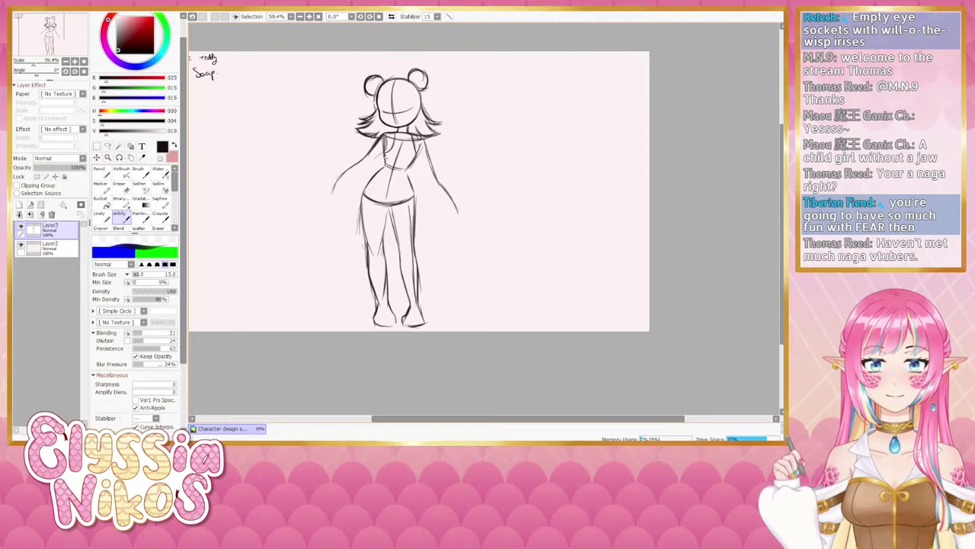
{"action": "left_click_drag", "start_coordinate": [379, 173], "coordinate": [367, 180]}
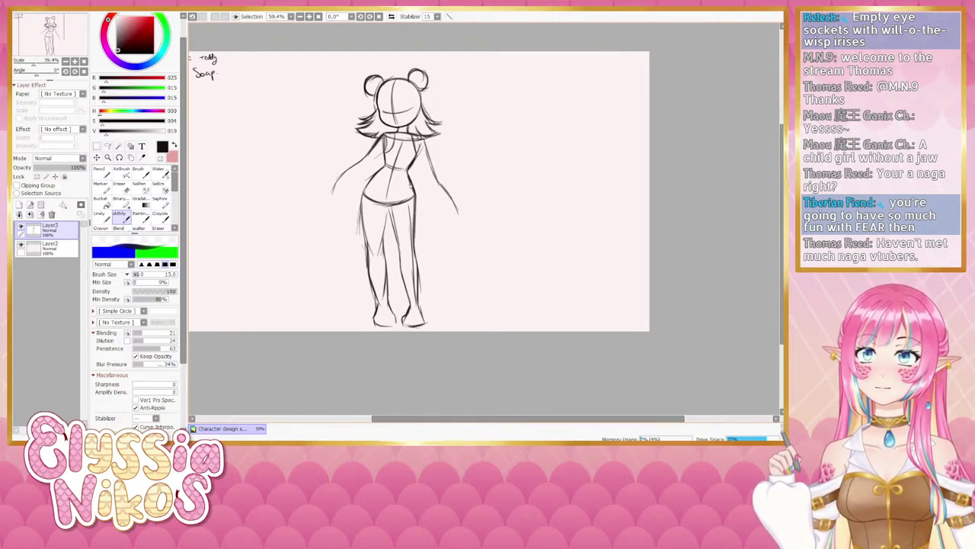
{"action": "left_click_drag", "start_coordinate": [407, 175], "coordinate": [417, 217]}
{"action": "key", "text": "ctrl+z"}
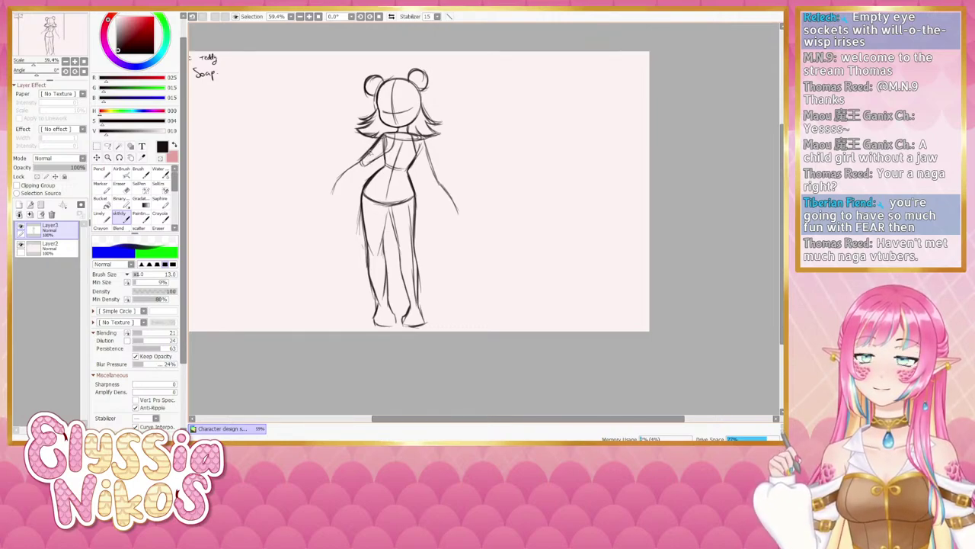
- Outline the upper arm on the figure's left side of the drawing, from the shoulder down to the elbow
{"action": "key", "text": "ctrl+z"}
{"action": "left_click_drag", "start_coordinate": [371, 153], "coordinate": [368, 162]}
{"action": "key", "text": "ctrl+z"}
{"action": "key", "text": "ctrl+z"}
{"action": "key", "text": "ctrl+z"}
{"action": "key", "text": "ctrl+z"}
{"action": "key", "text": "ctrl+z"}
{"action": "key", "text": "ctrl+z"}
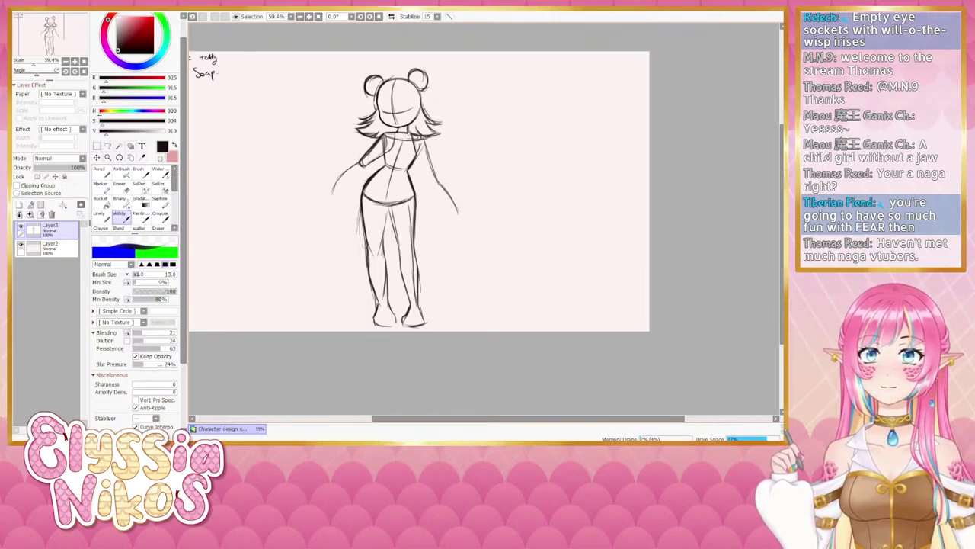
- Outline the opposite upper arm from the shoulder to the elbow around its guide line
{"action": "key", "text": "ctrl+z"}
{"action": "mouse_move", "coordinate": [408, 135]}
{"action": "left_mouse_down"}
{"action": "mouse_move", "coordinate": [422, 139]}
{"action": "mouse_move", "coordinate": [434, 173]}
{"action": "mouse_move", "coordinate": [424, 173]}
{"action": "left_mouse_up"}
{"action": "key", "text": "ctrl+z"}
{"action": "key", "text": "ctrl+z"}
{"action": "key", "text": "ctrl+z"}
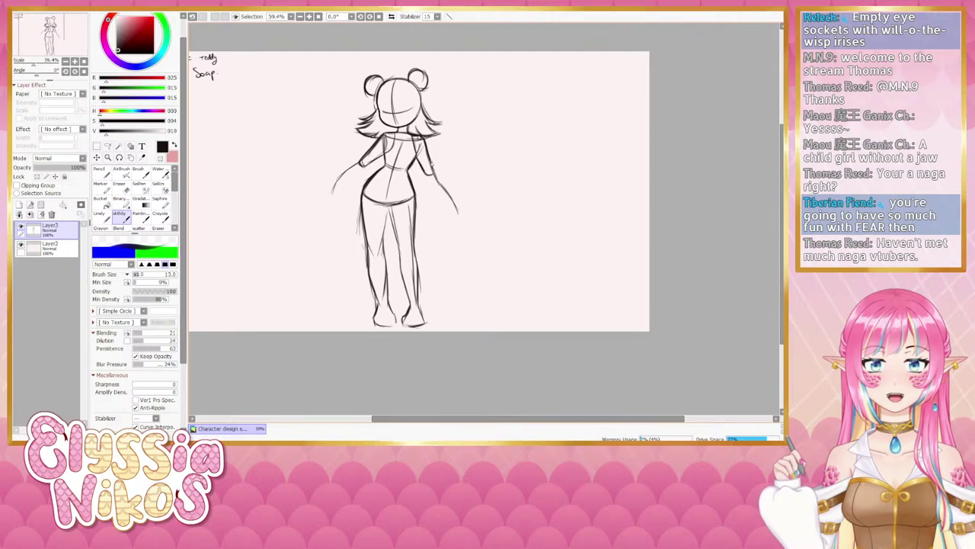
- Sketch a tapering forearm below the left elbow and clean up its wrist end with a size 30 eraser
{"action": "mouse_move", "coordinate": [326, 184]}
{"action": "left_mouse_down"}
{"action": "mouse_move", "coordinate": [351, 162]}
{"action": "mouse_move", "coordinate": [340, 180]}
{"action": "mouse_move", "coordinate": [377, 158]}
{"action": "mouse_move", "coordinate": [348, 173]}
{"action": "left_mouse_up"}
{"action": "left_click_drag", "start_coordinate": [365, 151], "coordinate": [350, 169]}
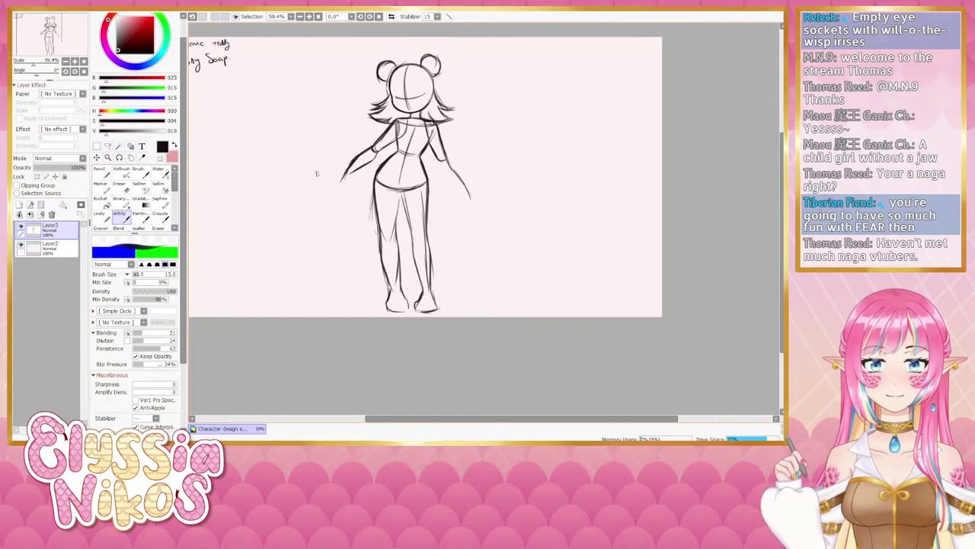
{"action": "key", "text": "e"}
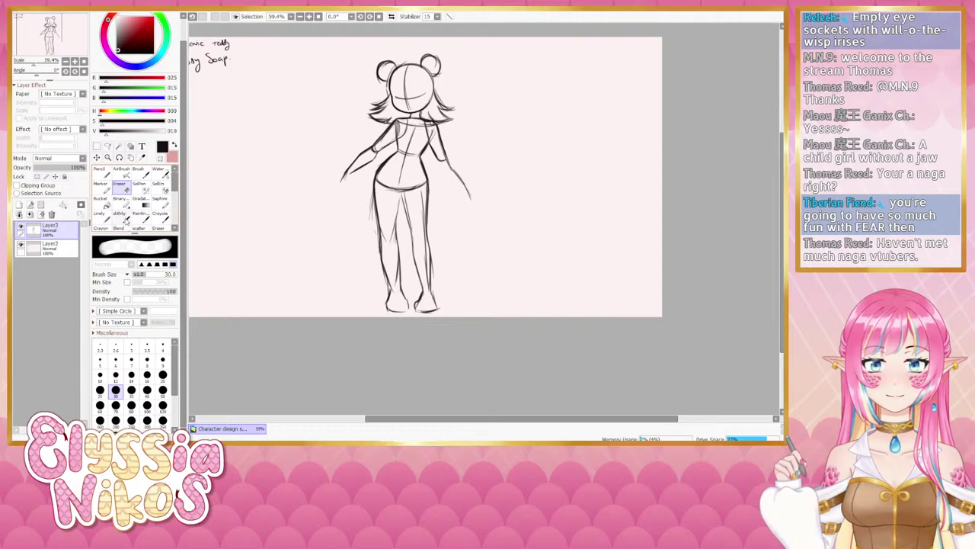
{"action": "left_click", "coordinate": [121, 214]}
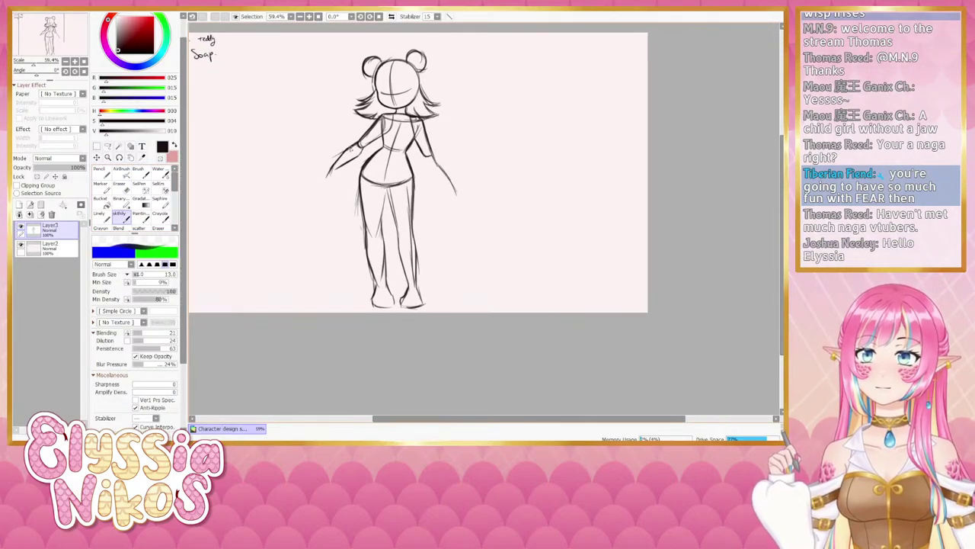
- Try a wide flared sleeve with an open cuff and pointed fingers on the left forearm
{"action": "mouse_move", "coordinate": [346, 151]}
{"action": "left_mouse_down"}
{"action": "mouse_move", "coordinate": [306, 180]}
{"action": "mouse_move", "coordinate": [333, 198]}
{"action": "mouse_move", "coordinate": [362, 148]}
{"action": "left_mouse_up"}
{"action": "key", "text": "ctrl+z"}
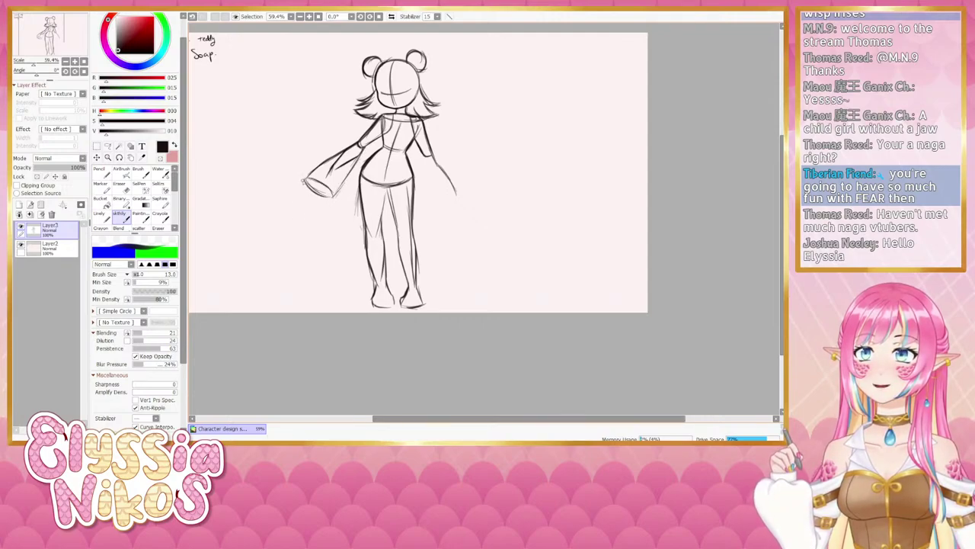
{"action": "mouse_move", "coordinate": [310, 177]}
{"action": "left_mouse_down"}
{"action": "mouse_move", "coordinate": [314, 183]}
{"action": "mouse_move", "coordinate": [307, 202]}
{"action": "mouse_move", "coordinate": [319, 212]}
{"action": "left_mouse_up"}
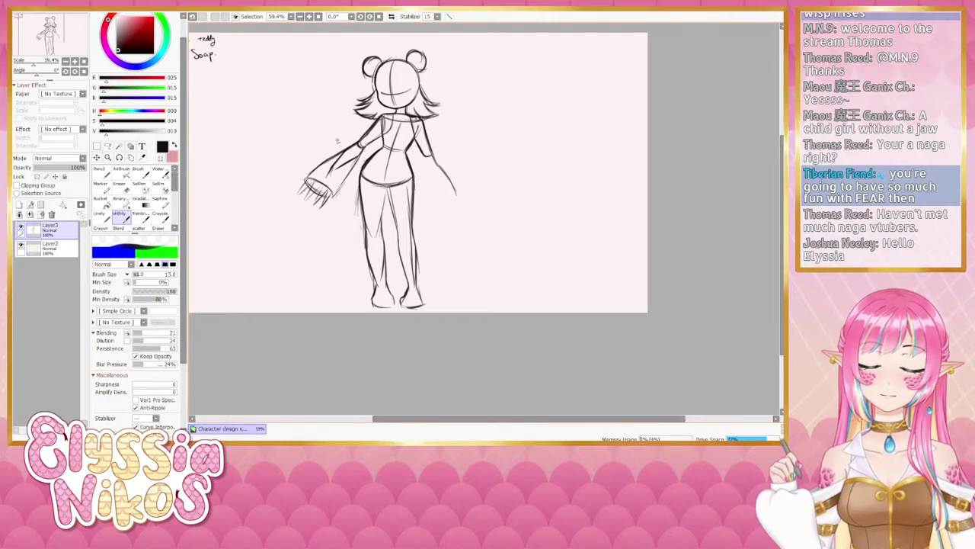
{"action": "left_click_drag", "start_coordinate": [329, 188], "coordinate": [323, 221]}
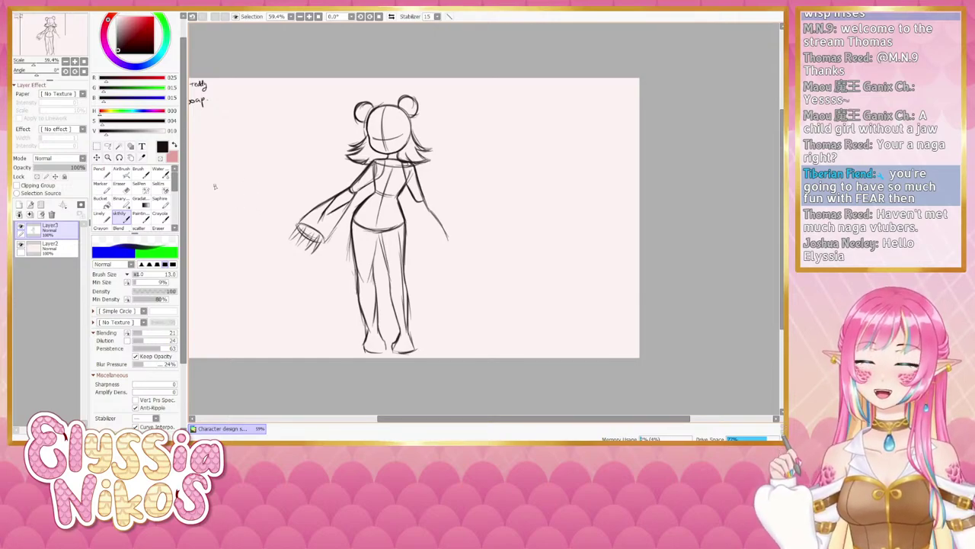
- Undo the fingers and the flared sleeve, back to the plain left forearm
{"action": "key", "text": "ctrl+z"}
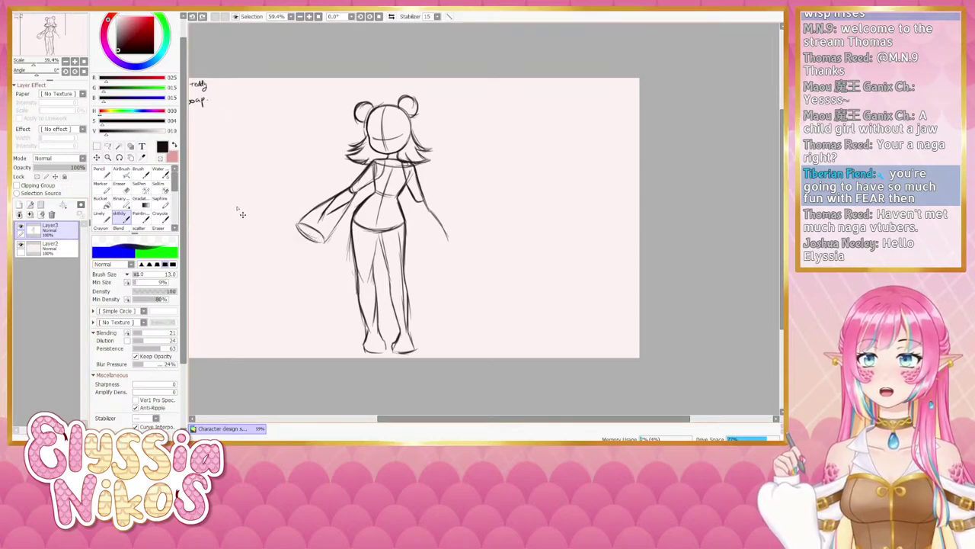
{"action": "key", "text": "ctrl+z"}
{"action": "key", "text": "ctrl+z"}
{"action": "key", "text": "ctrl+z"}
{"action": "key", "text": "ctrl+z"}
{"action": "key", "text": "ctrl+z"}
{"action": "key", "text": "ctrl+z"}
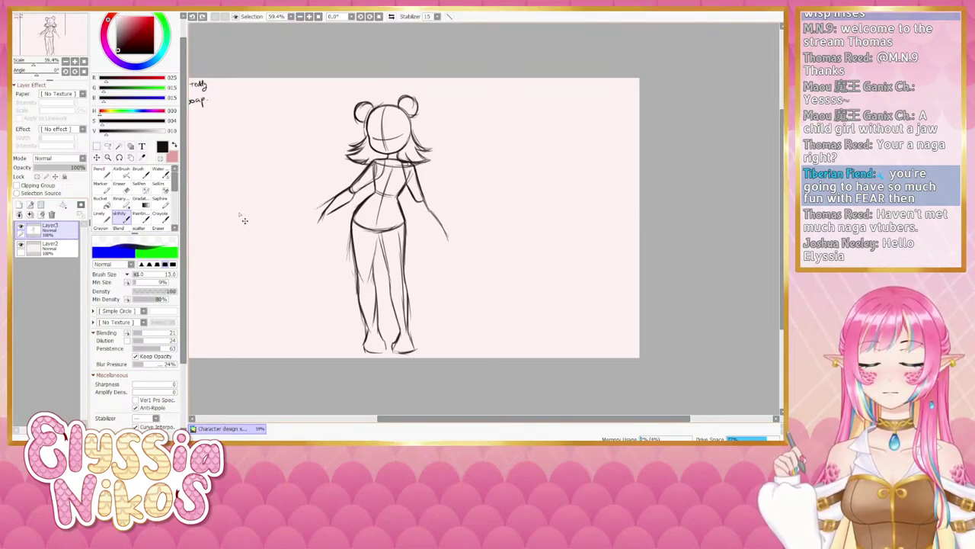
- Sketch the inner thigh lines and outline the right leg as a trouser leg flaring widely from knee to floor
{"action": "scroll", "coordinate": [294, 178], "scroll_direction": "down", "scroll_amount": 4}
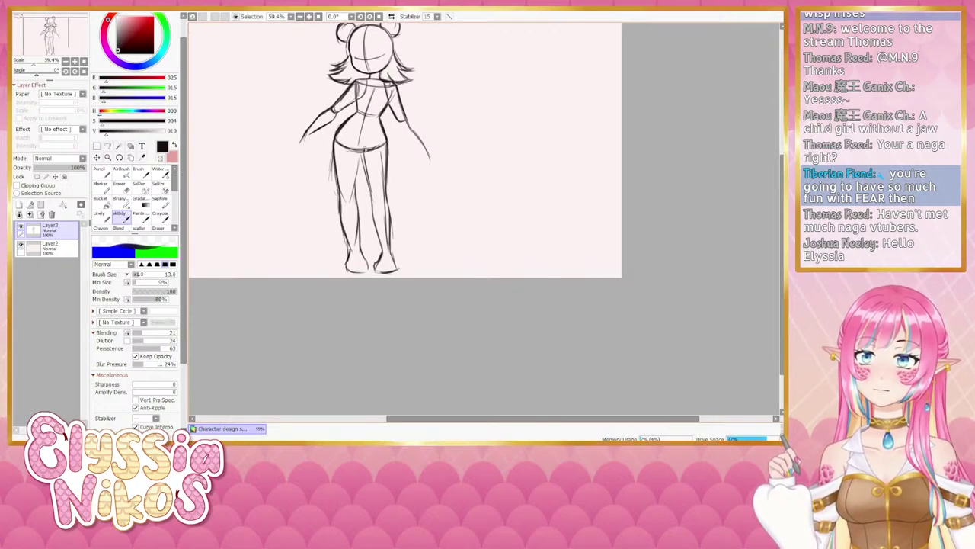
{"action": "left_click_drag", "start_coordinate": [358, 149], "coordinate": [354, 192]}
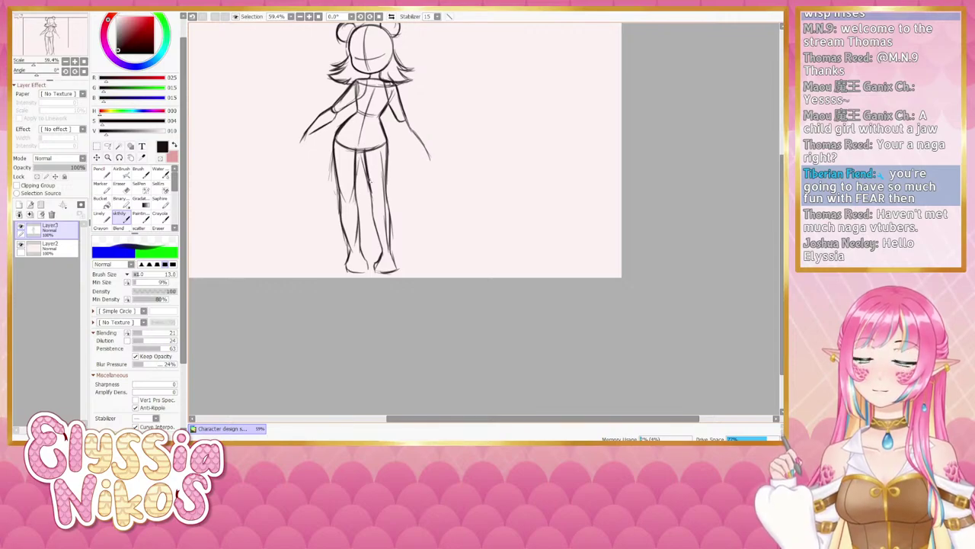
{"action": "mouse_move", "coordinate": [387, 141]}
{"action": "left_mouse_down"}
{"action": "mouse_move", "coordinate": [387, 189]}
{"action": "mouse_move", "coordinate": [403, 235]}
{"action": "left_mouse_up"}
{"action": "left_click_drag", "start_coordinate": [391, 200], "coordinate": [410, 257]}
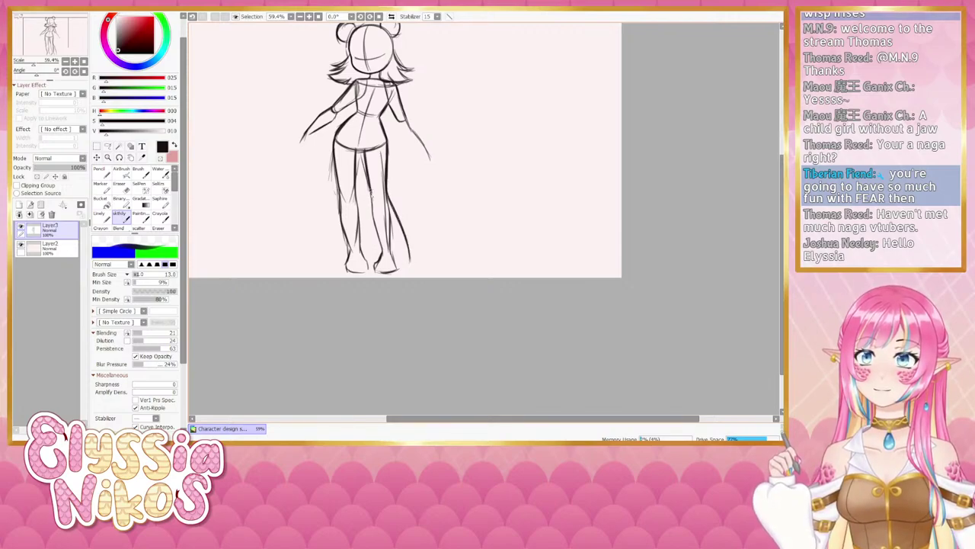
{"action": "left_click_drag", "start_coordinate": [369, 189], "coordinate": [377, 262]}
{"action": "mouse_move", "coordinate": [374, 226]}
{"action": "left_mouse_down"}
{"action": "mouse_move", "coordinate": [378, 269]}
{"action": "mouse_move", "coordinate": [409, 263]}
{"action": "mouse_move", "coordinate": [397, 271]}
{"action": "left_mouse_up"}
{"action": "key", "text": "ctrl+z"}
{"action": "key", "text": "ctrl+z"}
{"action": "key", "text": "ctrl+z"}
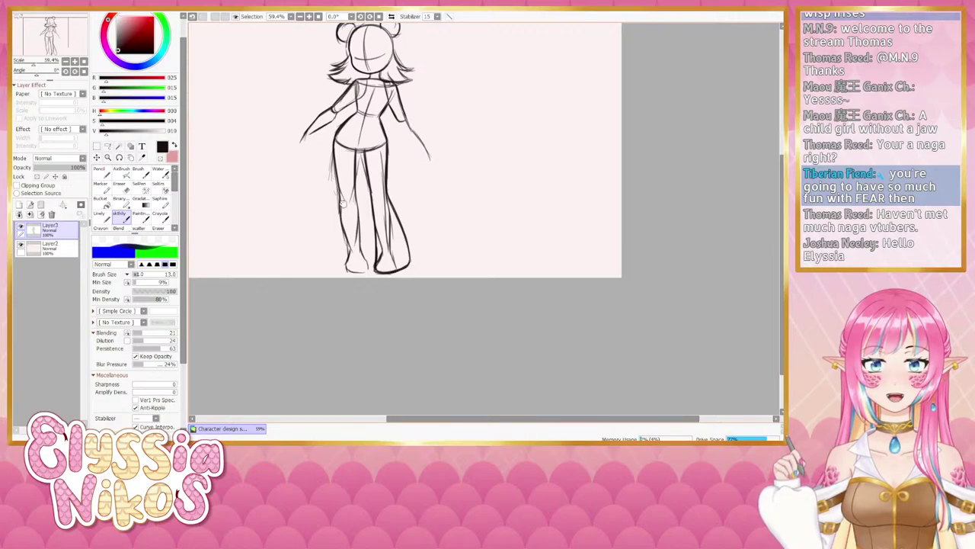
- Sketch the outer and inner sides of a matching flared trouser leg over the left leg
{"action": "mouse_move", "coordinate": [342, 204]}
{"action": "left_mouse_down"}
{"action": "mouse_move", "coordinate": [374, 216]}
{"action": "mouse_move", "coordinate": [362, 279]}
{"action": "left_mouse_up"}
{"action": "key", "text": "ctrl+z"}
{"action": "key", "text": "ctrl+z"}
{"action": "left_click_drag", "start_coordinate": [368, 215], "coordinate": [360, 280]}
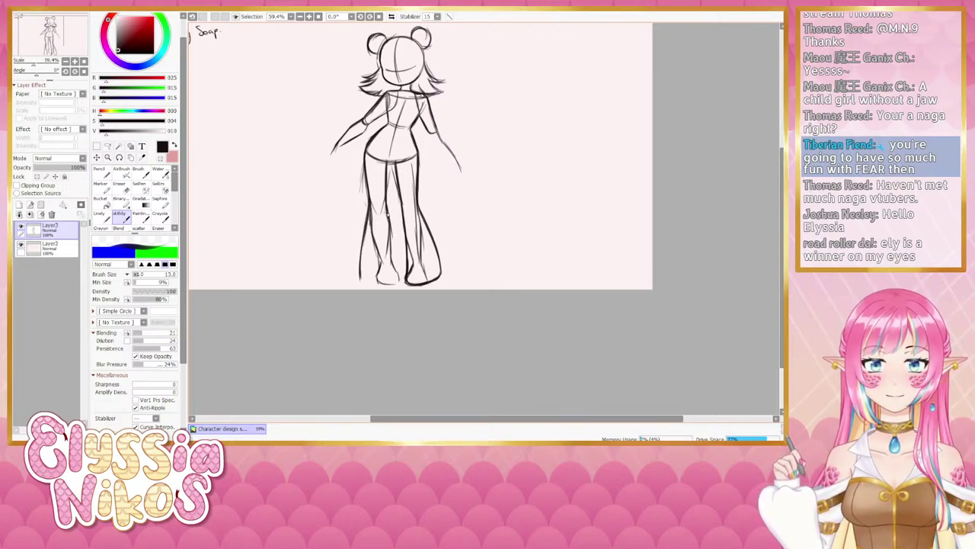
{"action": "left_click_drag", "start_coordinate": [388, 218], "coordinate": [401, 280]}
{"action": "key", "text": "ctrl+z"}
{"action": "key", "text": "ctrl+z"}
{"action": "left_click_drag", "start_coordinate": [391, 235], "coordinate": [400, 282]}
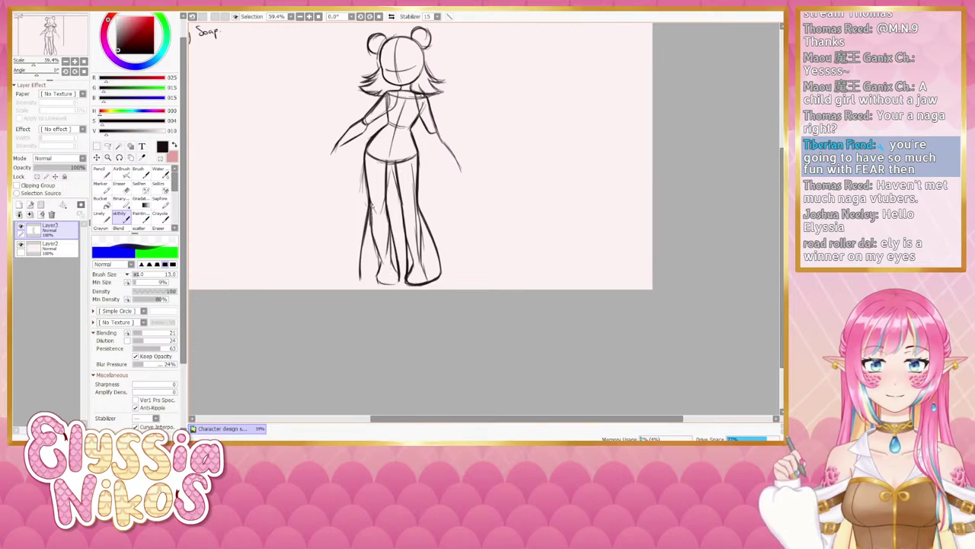
- Redraw the outer edge of the left trouser leg from the knee down to the floor
{"action": "left_click_drag", "start_coordinate": [371, 204], "coordinate": [361, 268]}
{"action": "key", "text": "ctrl+z"}
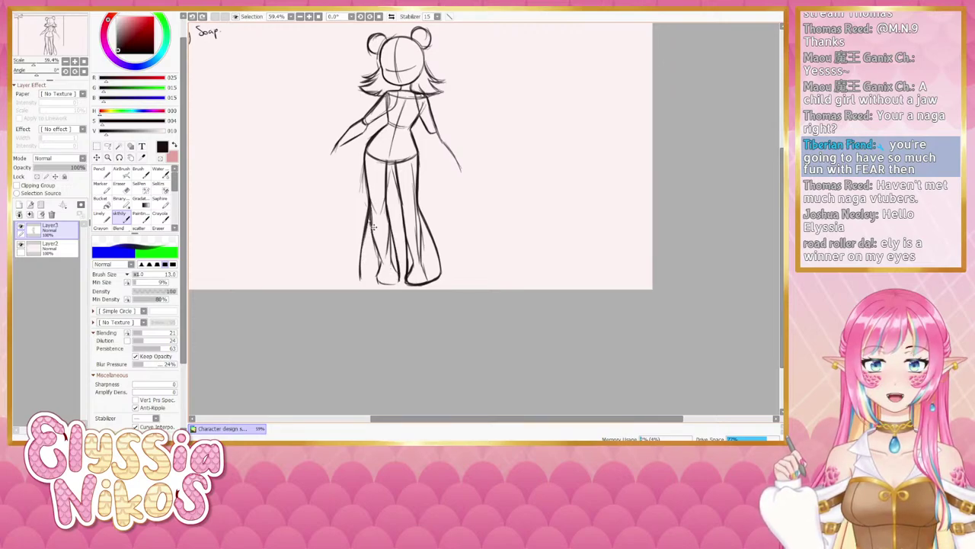
{"action": "left_click_drag", "start_coordinate": [365, 234], "coordinate": [362, 284]}
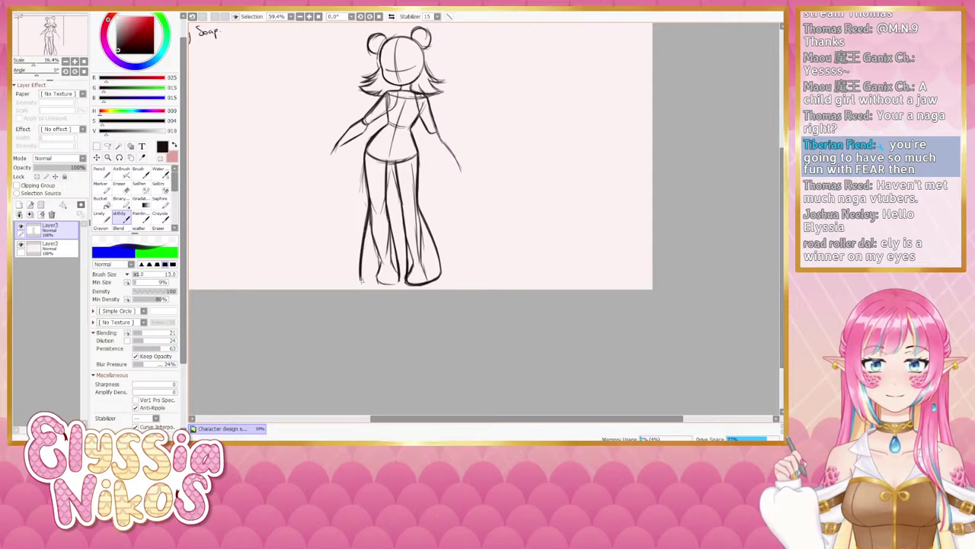
{"action": "key", "text": "ctrl+z"}
{"action": "key", "text": "ctrl+z"}
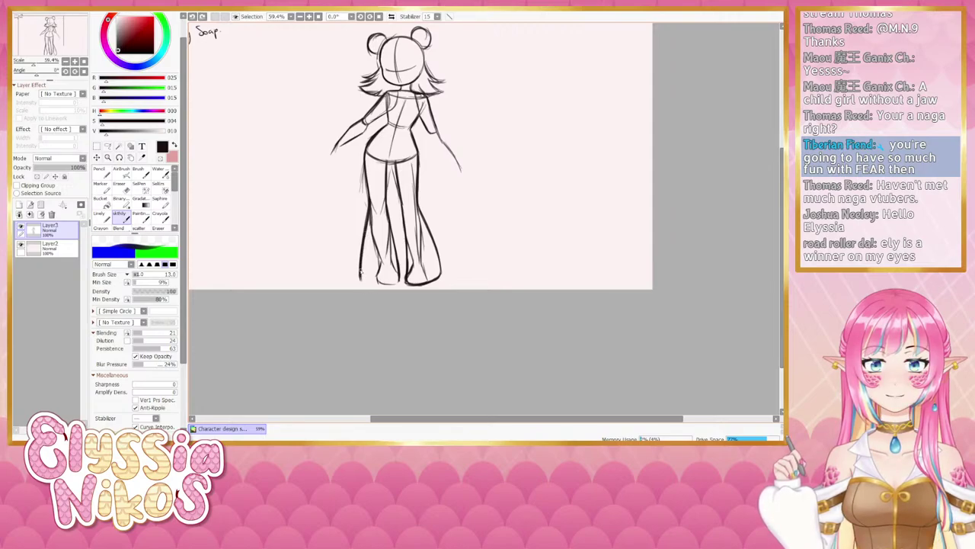
- Close the left trouser leg with a rounded hem joining its outer and inner sides
{"action": "mouse_move", "coordinate": [365, 268]}
{"action": "left_mouse_down"}
{"action": "mouse_move", "coordinate": [361, 285]}
{"action": "mouse_move", "coordinate": [400, 282]}
{"action": "mouse_move", "coordinate": [391, 285]}
{"action": "left_mouse_up"}
{"action": "key", "text": "ctrl+z"}
{"action": "key", "text": "ctrl+z"}
{"action": "key", "text": "ctrl+z"}
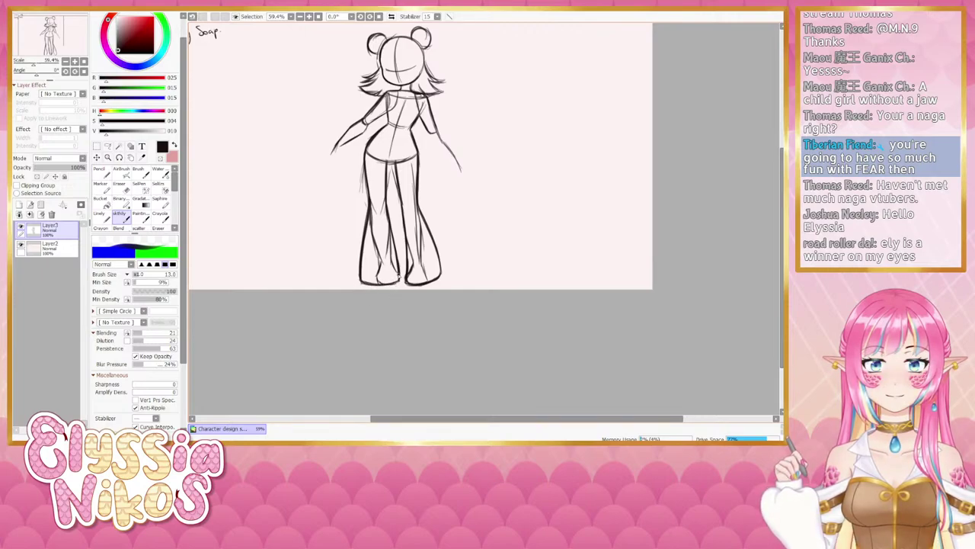
{"action": "mouse_move", "coordinate": [324, 237]}
{"action": "left_mouse_down"}
{"action": "mouse_move", "coordinate": [311, 226]}
{"action": "mouse_move", "coordinate": [384, 257]}
{"action": "mouse_move", "coordinate": [396, 279]}
{"action": "mouse_move", "coordinate": [395, 234]}
{"action": "mouse_move", "coordinate": [417, 275]}
{"action": "mouse_move", "coordinate": [395, 281]}
{"action": "mouse_move", "coordinate": [379, 257]}
{"action": "left_mouse_up"}
{"action": "key", "text": "ctrl+z"}
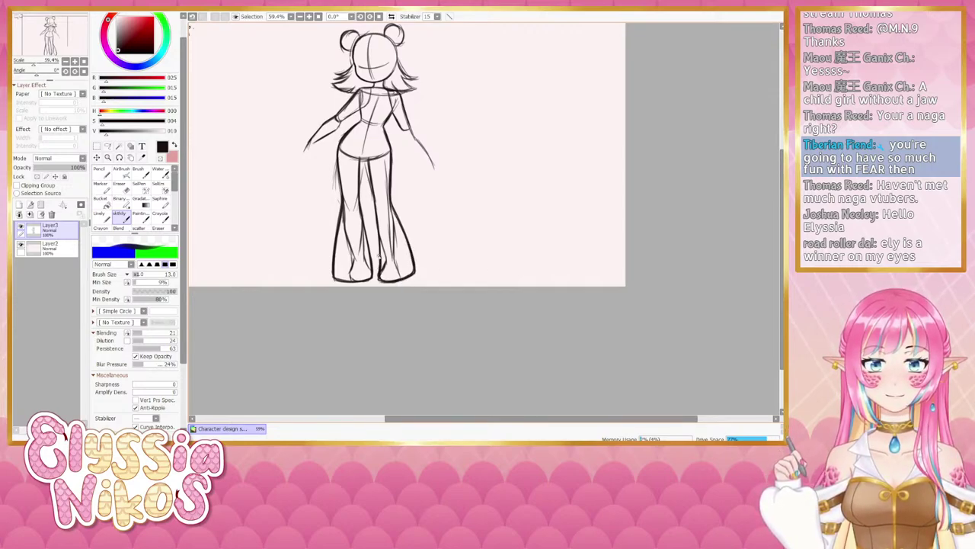
- Darken the inner side of the right trouser leg below the knee and refine its outer knee line
{"action": "left_click_drag", "start_coordinate": [377, 222], "coordinate": [379, 267]}
{"action": "key", "text": "ctrl+z"}
{"action": "left_click_drag", "start_coordinate": [377, 224], "coordinate": [379, 265]}
{"action": "key", "text": "ctrl+z"}
{"action": "key", "text": "ctrl+z"}
{"action": "left_click_drag", "start_coordinate": [378, 226], "coordinate": [380, 272]}
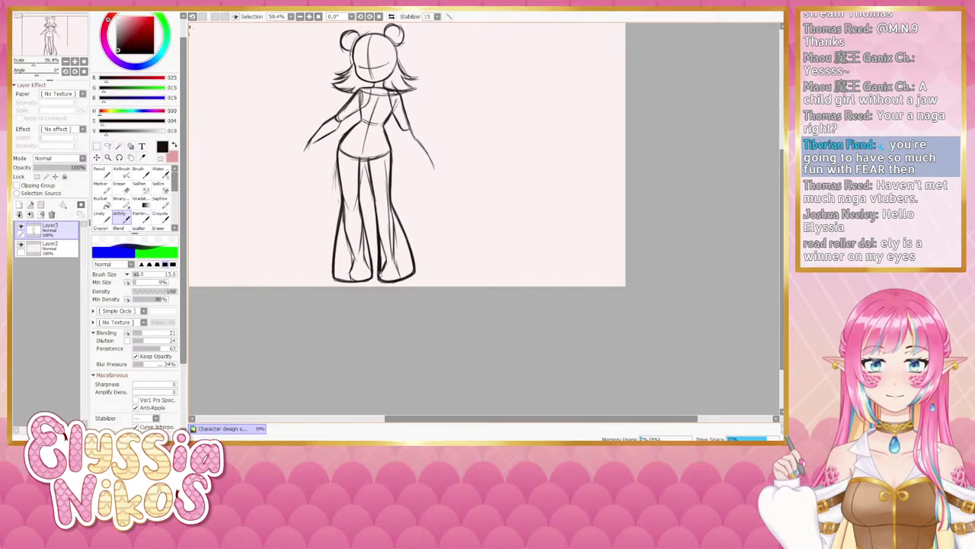
{"action": "left_click_drag", "start_coordinate": [382, 279], "coordinate": [409, 276]}
{"action": "key", "text": "ctrl+z"}
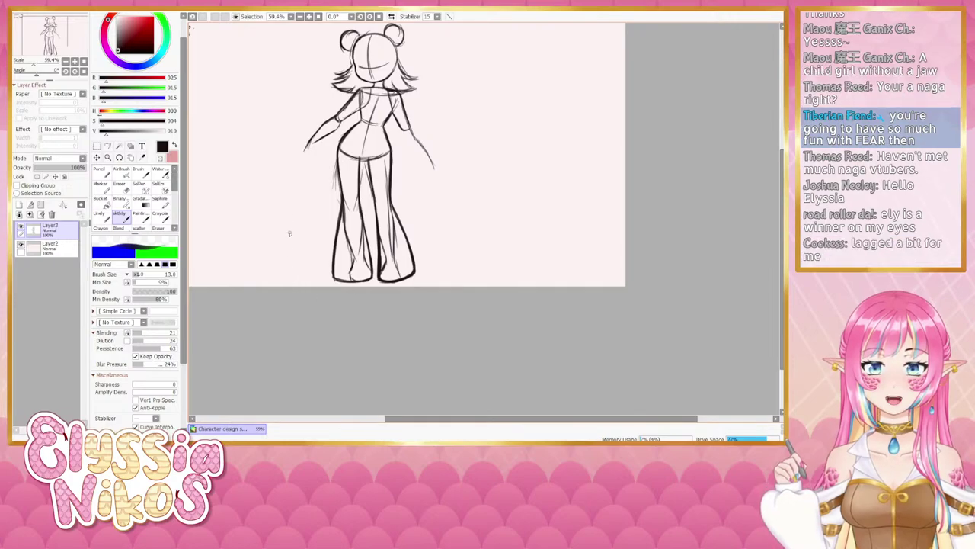
{"action": "left_click_drag", "start_coordinate": [389, 195], "coordinate": [392, 224]}
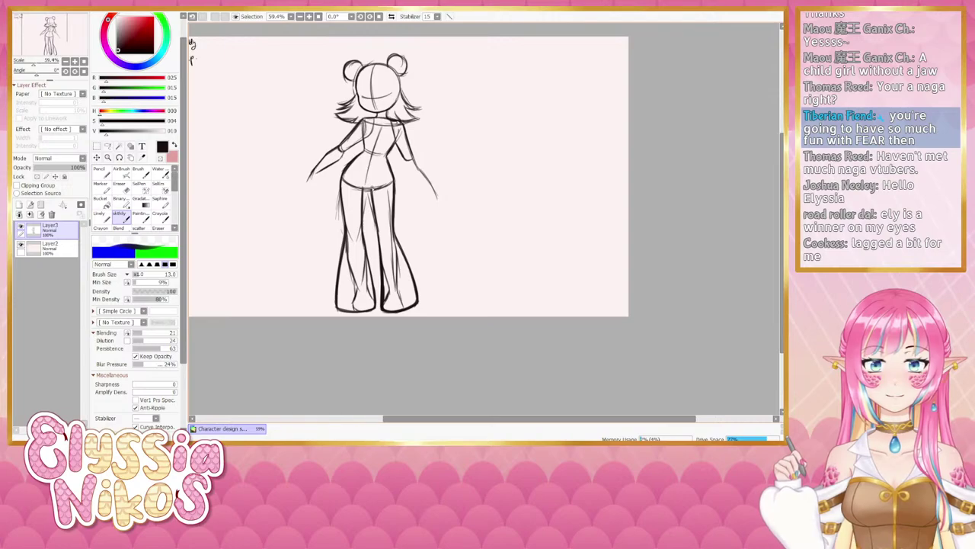
{"action": "left_click_drag", "start_coordinate": [427, 219], "coordinate": [457, 211]}
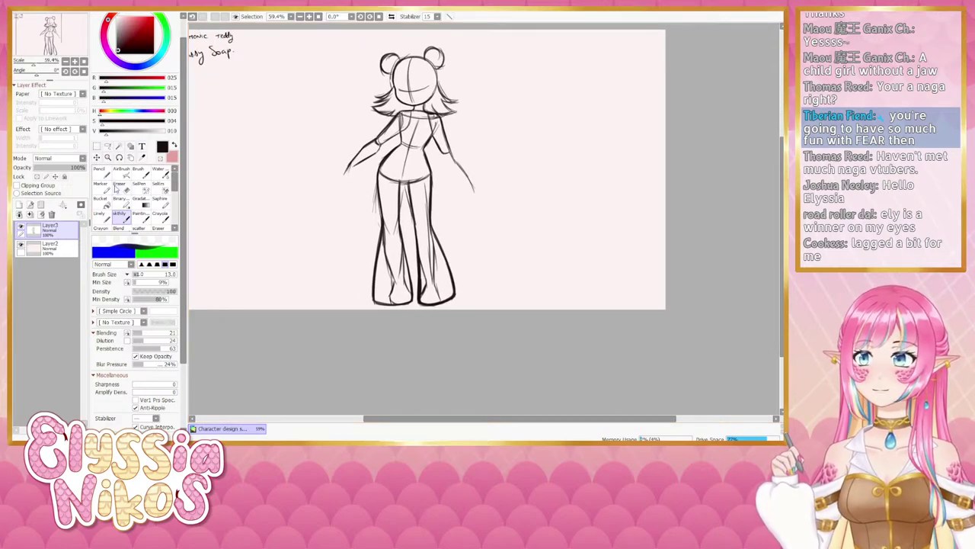
- Erase the faint stray line outside the left thigh
{"action": "left_click", "coordinate": [116, 187]}
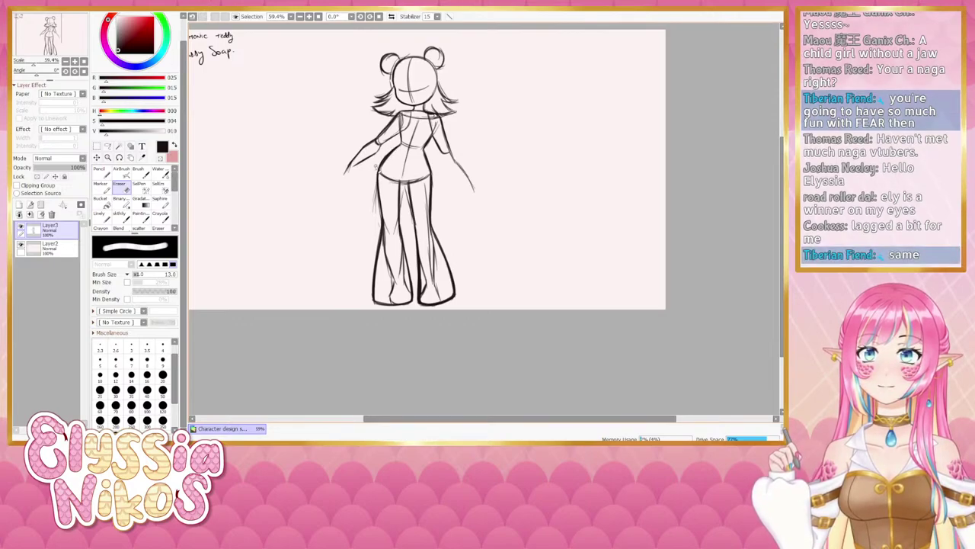
{"action": "left_click_drag", "start_coordinate": [377, 192], "coordinate": [372, 180]}
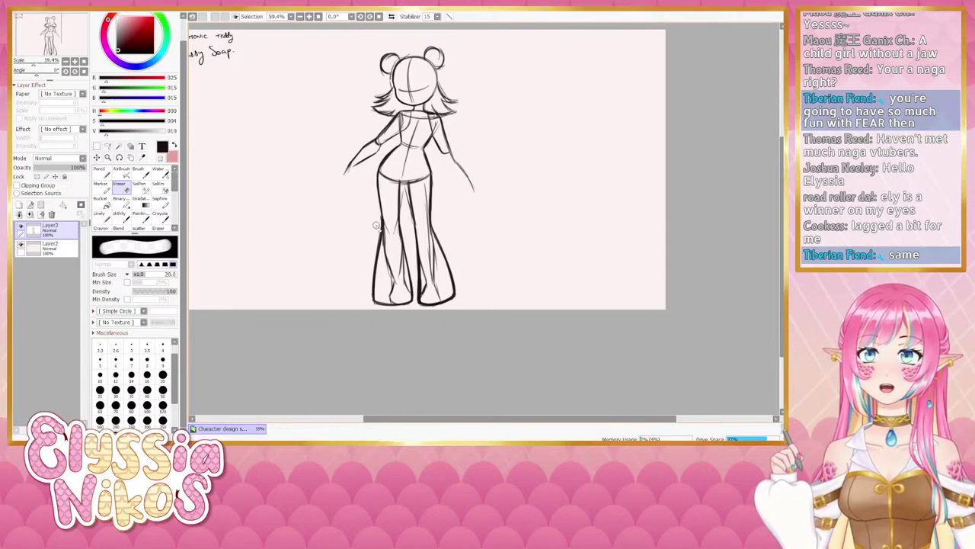
{"action": "key", "text": "ctrl+z"}
- Set the eraser to size 13 and clean up the left knee edge and the stray inner thigh lines below the hips
{"action": "key", "text": "bracketleft"}
{"action": "key", "text": "bracketleft"}
{"action": "key", "text": "bracketleft"}
{"action": "key", "text": "bracketleft"}
{"action": "key", "text": "bracketleft"}
{"action": "key", "text": "bracketleft"}
{"action": "key", "text": "bracketleft"}
{"action": "key", "text": "bracketleft"}
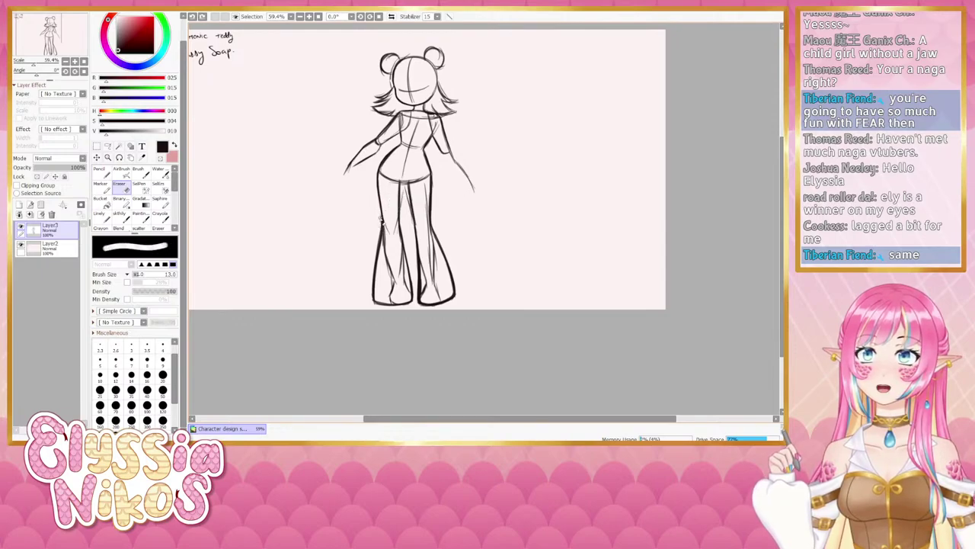
{"action": "key", "text": "ctrl+z"}
{"action": "mouse_move", "coordinate": [381, 227]}
{"action": "left_mouse_down"}
{"action": "mouse_move", "coordinate": [381, 217]}
{"action": "mouse_move", "coordinate": [381, 227]}
{"action": "left_mouse_up"}
{"action": "key", "text": "ctrl+z"}
{"action": "key", "text": "ctrl+z"}
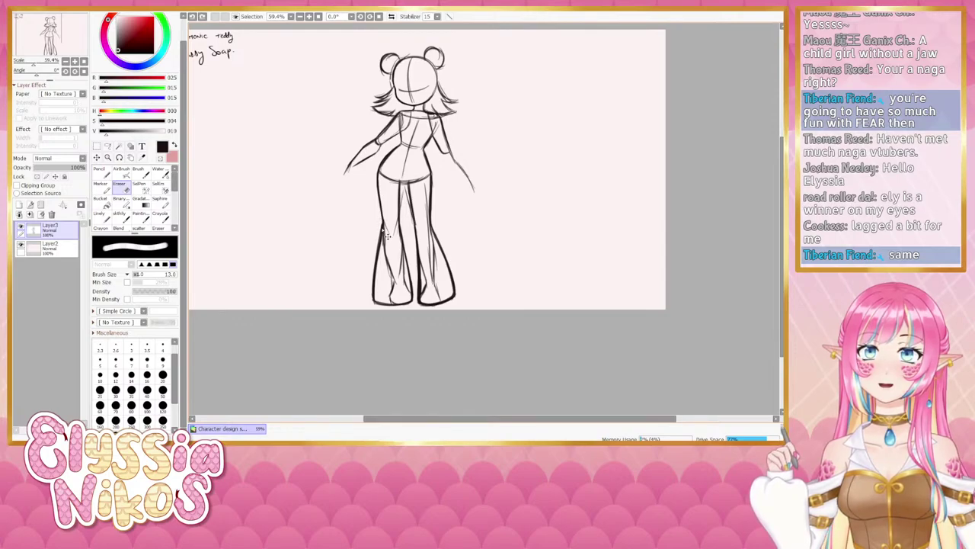
{"action": "left_click_drag", "start_coordinate": [399, 201], "coordinate": [402, 194]}
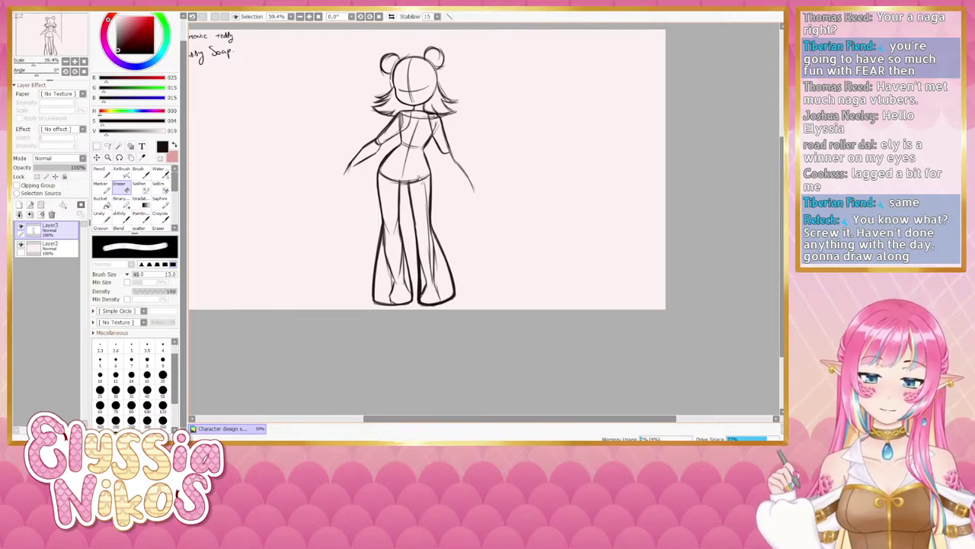
{"action": "mouse_move", "coordinate": [410, 217]}
{"action": "left_mouse_down"}
{"action": "mouse_move", "coordinate": [410, 208]}
{"action": "mouse_move", "coordinate": [406, 218]}
{"action": "left_mouse_up"}
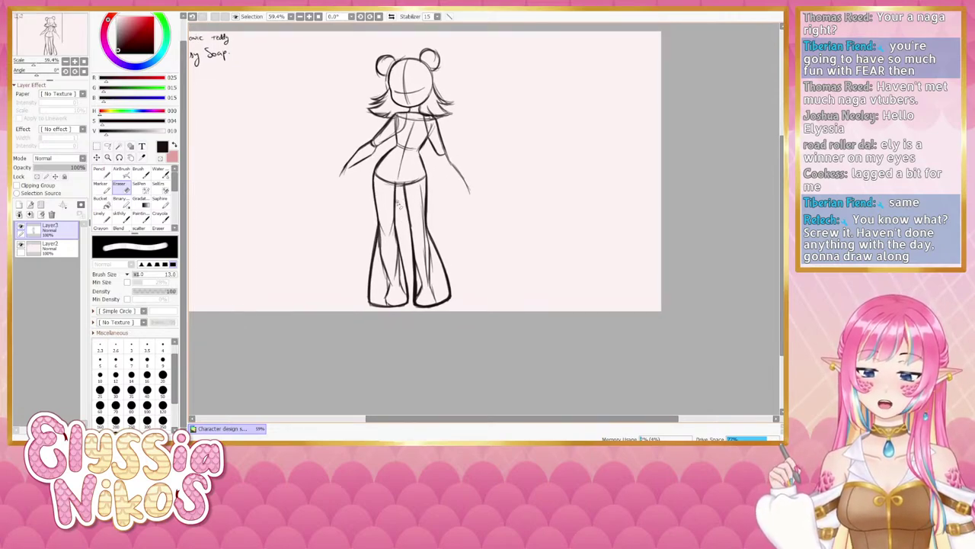
{"action": "left_click_drag", "start_coordinate": [399, 157], "coordinate": [406, 147]}
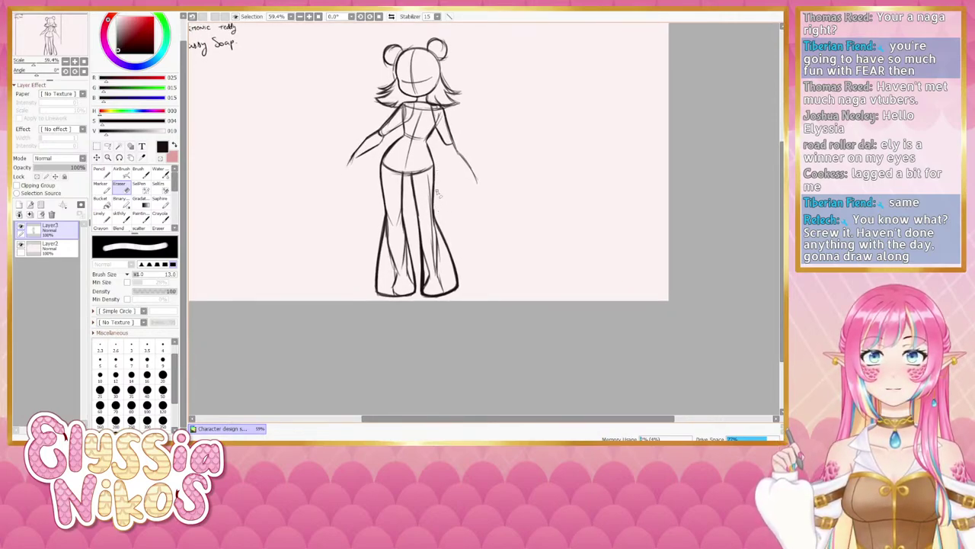
- Redraw the outer edge of the right trouser leg from hip to knee with the sketch brush
{"action": "left_click", "coordinate": [119, 219]}
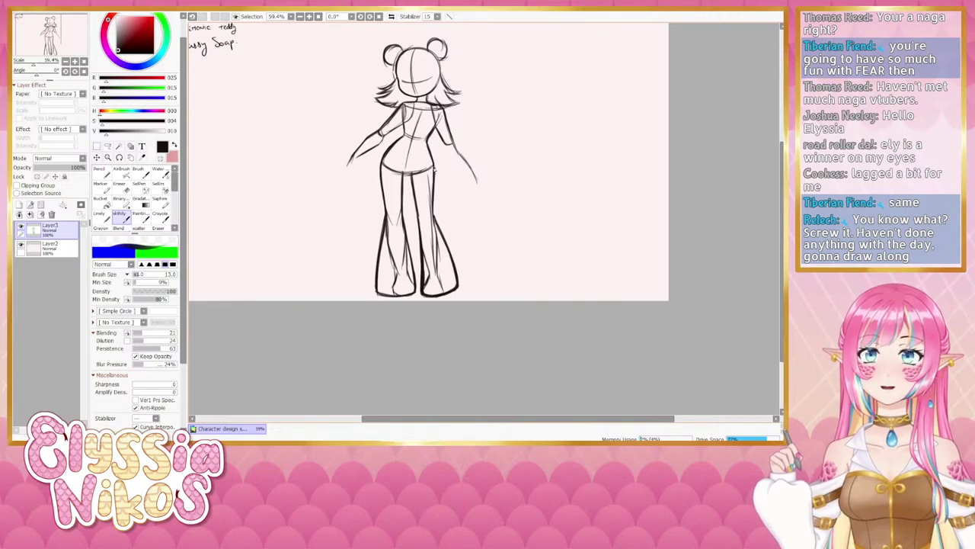
{"action": "left_click_drag", "start_coordinate": [435, 195], "coordinate": [435, 218]}
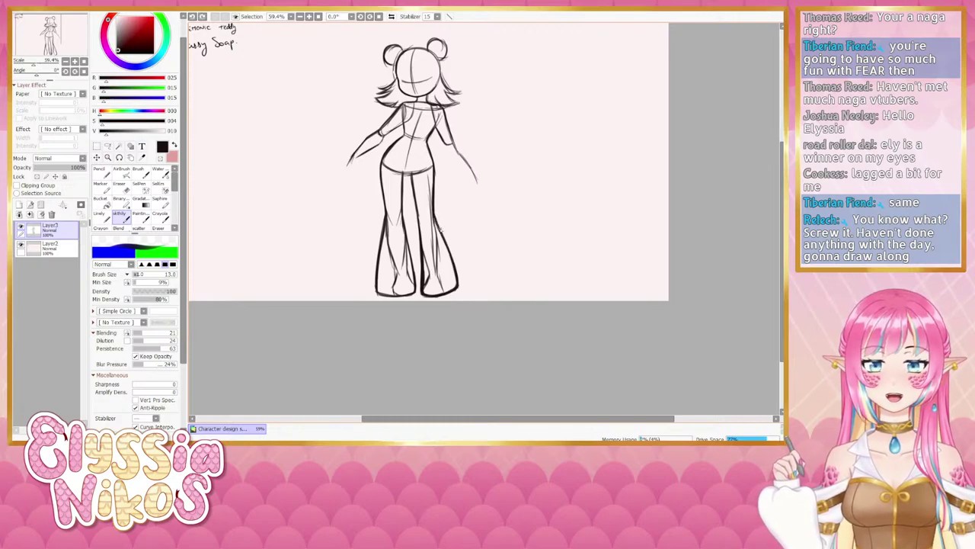
- Try erasing the leg guidelines inside the right trouser leg with the eraser enlarged to 17 and up to 49
{"action": "left_click", "coordinate": [122, 187]}
{"action": "key", "text": "bracketright"}
{"action": "key", "text": "bracketright"}
{"action": "key", "text": "bracketright"}
{"action": "key", "text": "bracketright"}
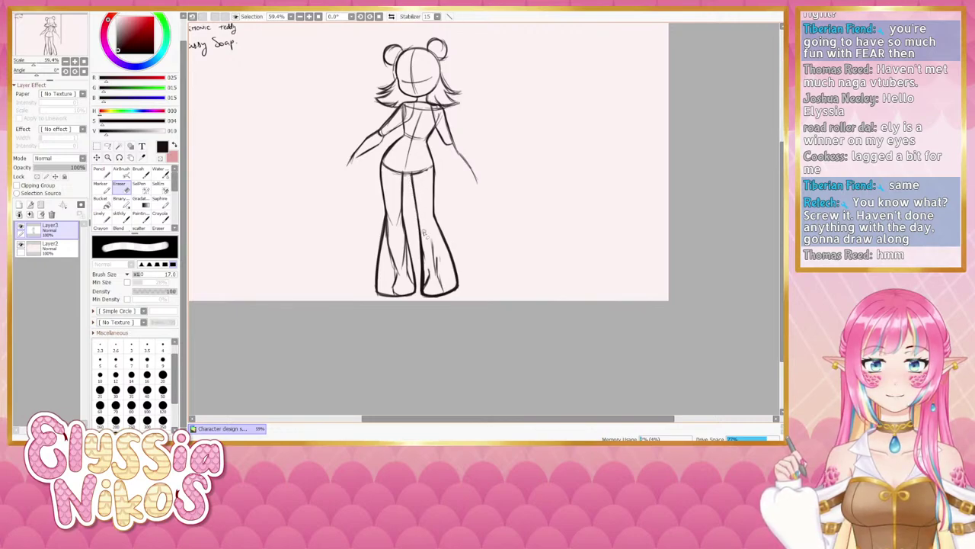
{"action": "scroll", "coordinate": [425, 233], "scroll_direction": "down", "scroll_amount": 2}
{"action": "key", "text": "ctrl+z"}
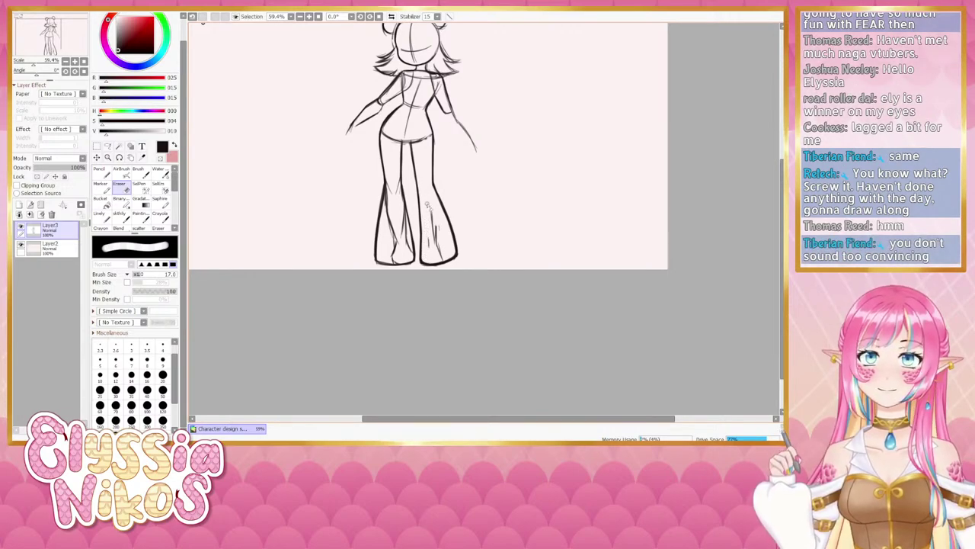
{"action": "key", "text": "bracketright"}
{"action": "left_click_drag", "start_coordinate": [430, 212], "coordinate": [439, 254]}
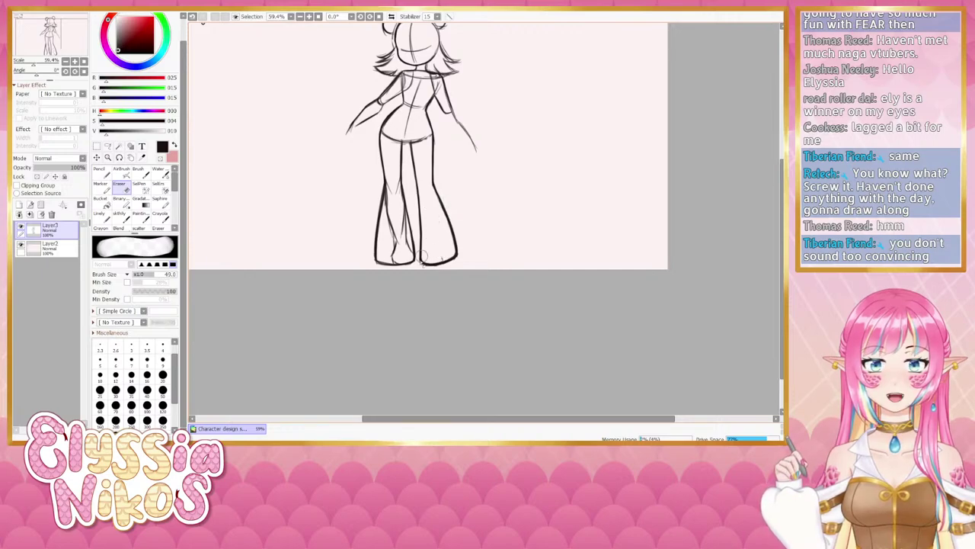
- Undo the erasing inside the right trouser leg, back to the complete leg guidelines
{"action": "key", "text": "ctrl+z"}
{"action": "key", "text": "ctrl+z"}
{"action": "key", "text": "ctrl+z"}
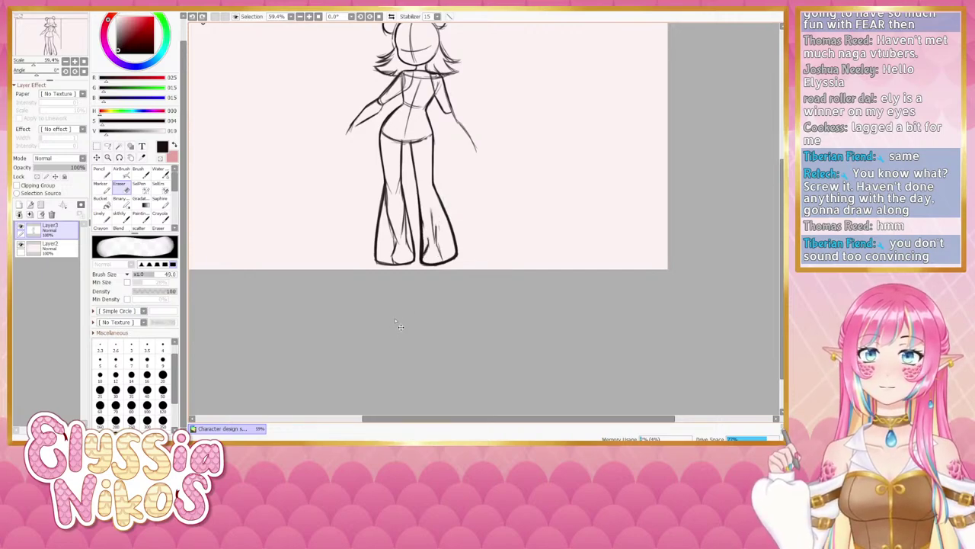
{"action": "key", "text": "ctrl+z"}
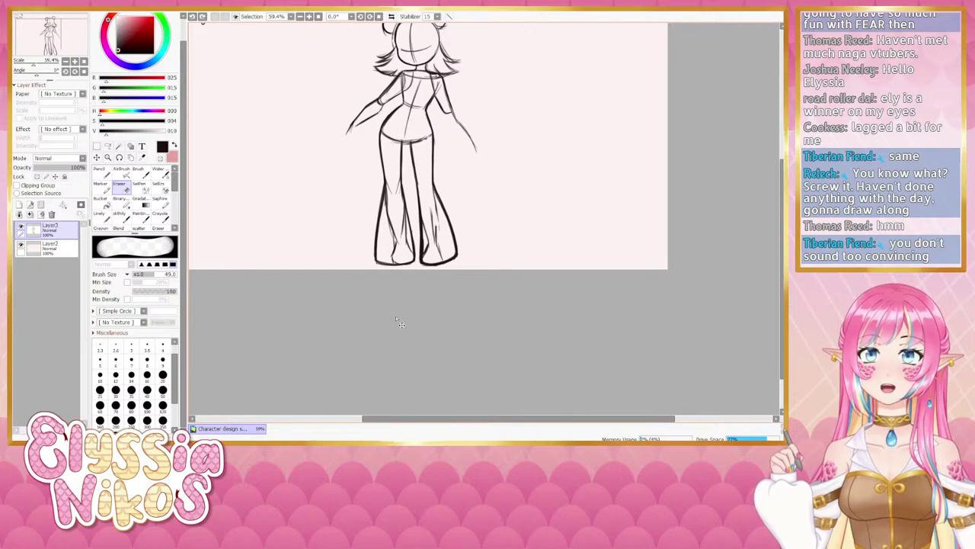
{"action": "key", "text": "ctrl+z"}
{"action": "key", "text": "ctrl+z"}
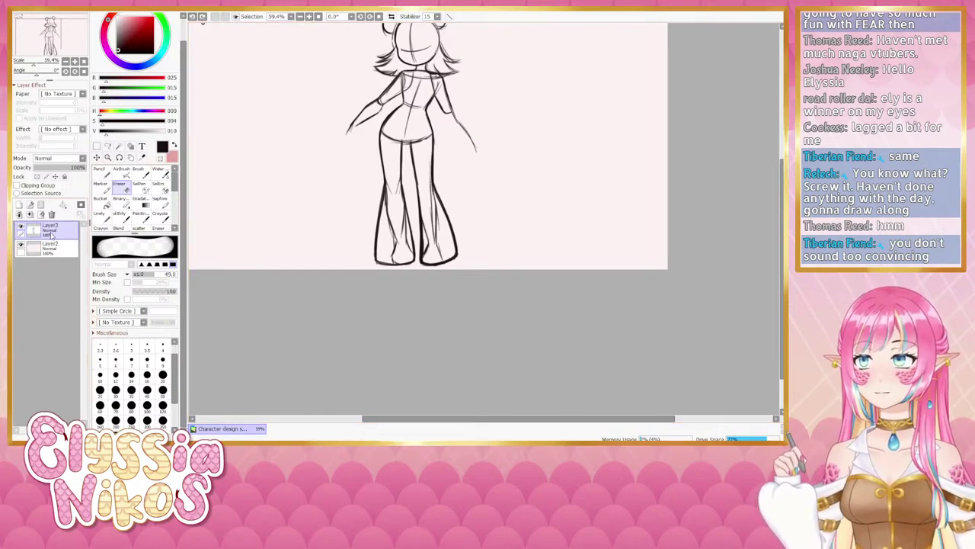
- Duplicate the Layer3 sketch layer and hide the original
{"action": "left_click_drag", "start_coordinate": [51, 234], "coordinate": [20, 207]}
{"action": "left_click", "coordinate": [22, 247]}
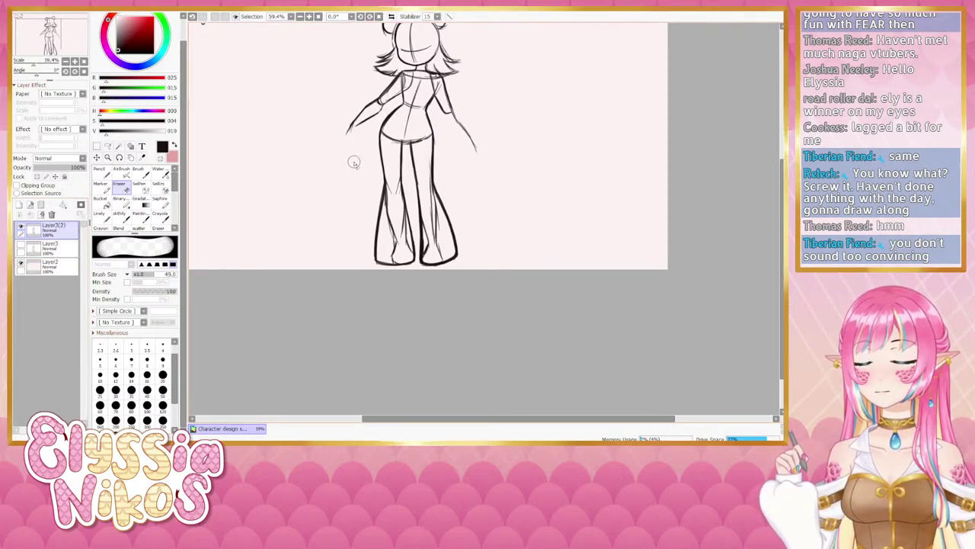
- Erase the thigh and shin guidelines inside the right trouser leg on the layer copy with a size 24 eraser
{"action": "left_click_drag", "start_coordinate": [437, 152], "coordinate": [428, 151]}
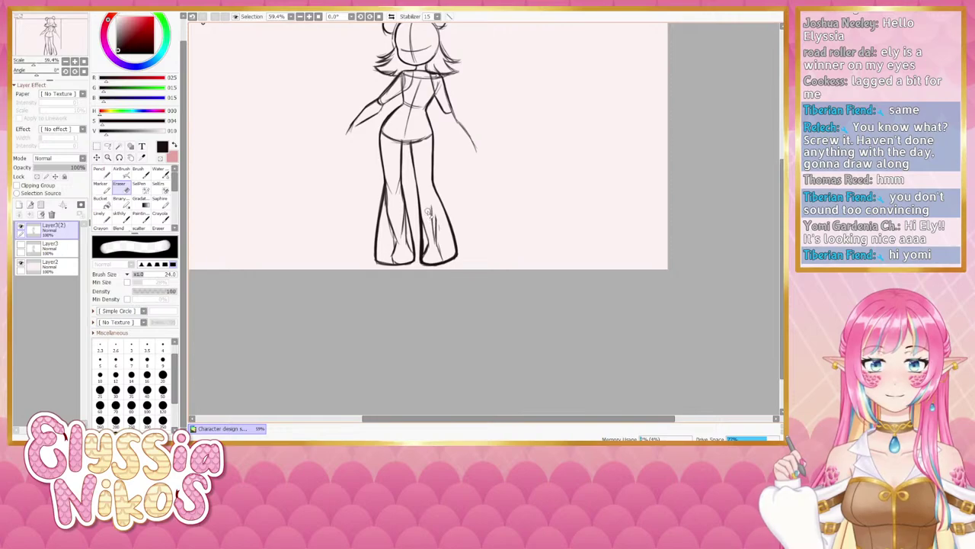
{"action": "left_click_drag", "start_coordinate": [429, 212], "coordinate": [437, 202]}
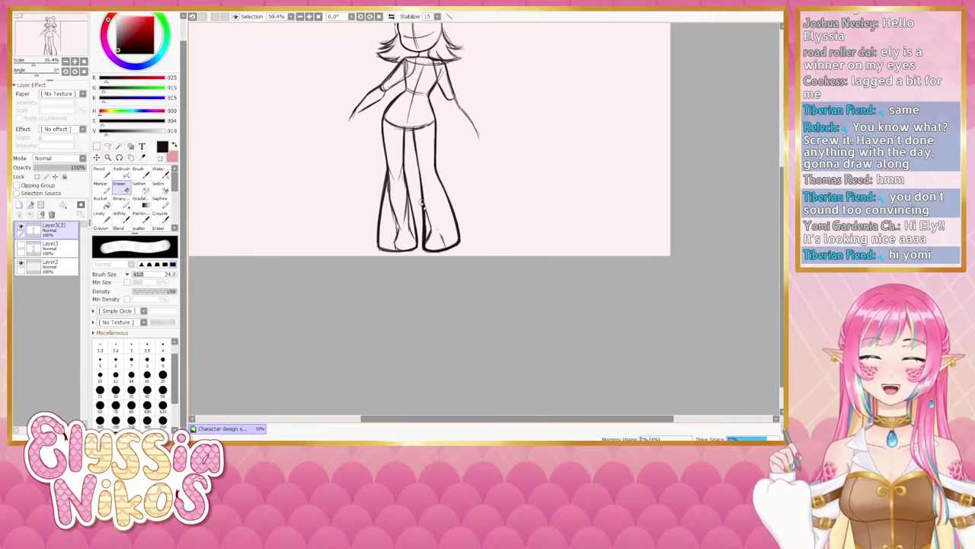
{"action": "mouse_move", "coordinate": [422, 202]}
{"action": "left_mouse_down"}
{"action": "mouse_move", "coordinate": [423, 286]}
{"action": "mouse_move", "coordinate": [403, 237]}
{"action": "mouse_move", "coordinate": [413, 227]}
{"action": "left_mouse_up"}
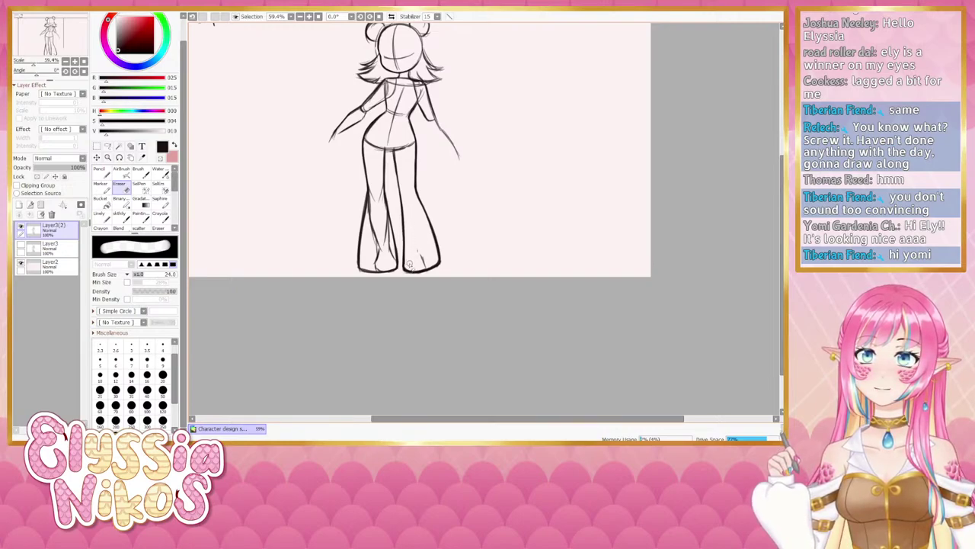
- Erase the leftover foot marks along the right trouser hem and tidy the hem line
{"action": "key", "text": "ctrl+z"}
{"action": "mouse_move", "coordinate": [408, 267]}
{"action": "left_mouse_down"}
{"action": "mouse_move", "coordinate": [420, 253]}
{"action": "mouse_move", "coordinate": [424, 263]}
{"action": "left_mouse_up"}
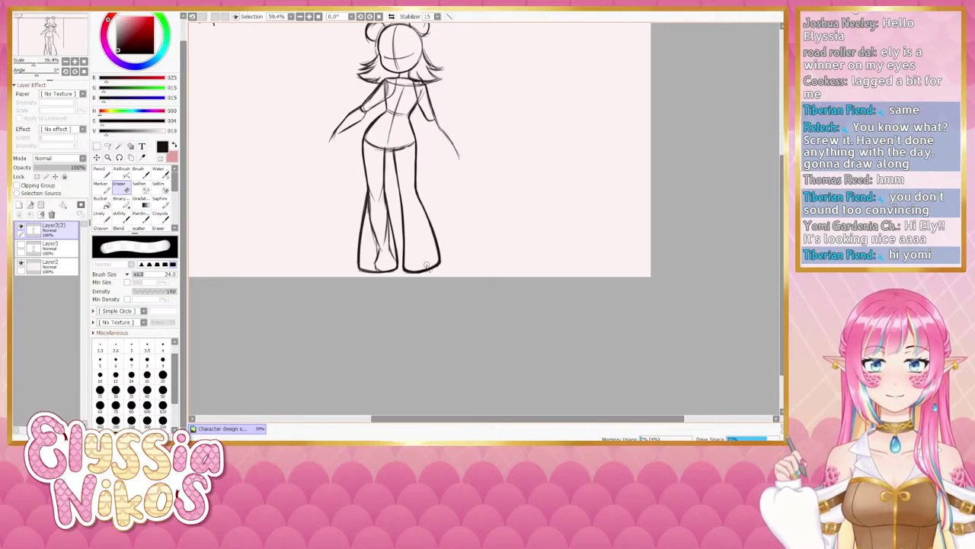
{"action": "key", "text": "ctrl+z"}
{"action": "key", "text": "ctrl+z"}
{"action": "mouse_move", "coordinate": [412, 270]}
{"action": "left_mouse_down"}
{"action": "mouse_move", "coordinate": [425, 266]}
{"action": "mouse_move", "coordinate": [411, 269]}
{"action": "left_mouse_up"}
{"action": "key", "text": "ctrl+z"}
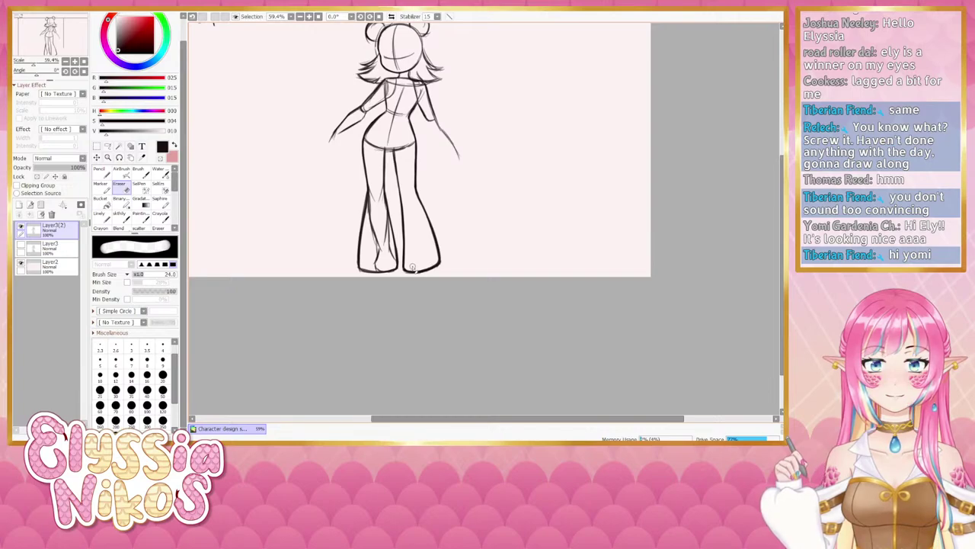
{"action": "mouse_move", "coordinate": [410, 268]}
{"action": "left_mouse_down"}
{"action": "mouse_move", "coordinate": [428, 271]}
{"action": "mouse_move", "coordinate": [419, 268]}
{"action": "left_mouse_up"}
{"action": "key", "text": "ctrl+z"}
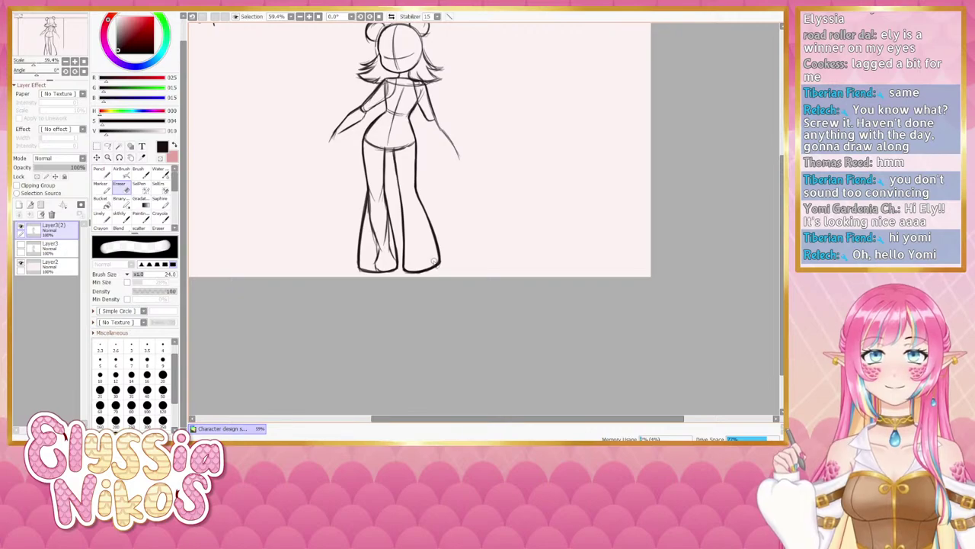
{"action": "left_click_drag", "start_coordinate": [449, 269], "coordinate": [462, 216]}
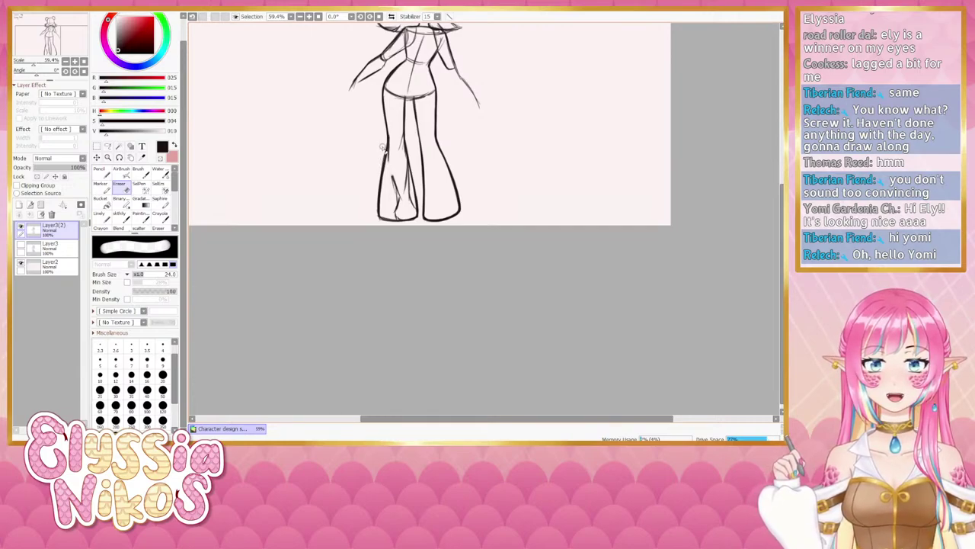
- Erase the leg and foot guidelines inside the left trouser leg, enlarging the eraser to 39, and return to the sketch brush
{"action": "left_click_drag", "start_coordinate": [398, 193], "coordinate": [387, 215]}
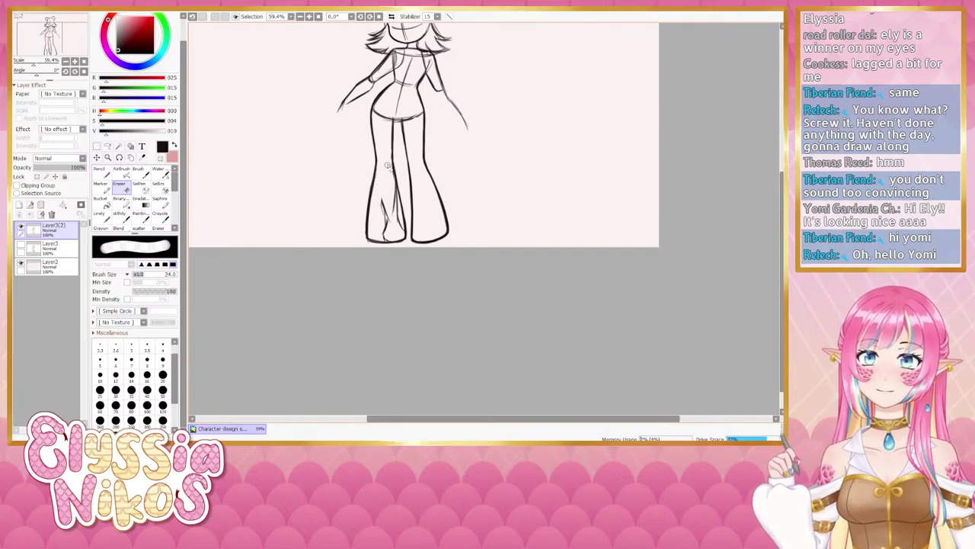
{"action": "key", "text": "ctrl+z"}
{"action": "mouse_move", "coordinate": [391, 175]}
{"action": "left_mouse_down"}
{"action": "mouse_move", "coordinate": [388, 150]}
{"action": "mouse_move", "coordinate": [396, 226]}
{"action": "mouse_move", "coordinate": [383, 201]}
{"action": "mouse_move", "coordinate": [415, 227]}
{"action": "left_mouse_up"}
{"action": "mouse_move", "coordinate": [385, 221]}
{"action": "left_mouse_down"}
{"action": "mouse_move", "coordinate": [395, 225]}
{"action": "mouse_move", "coordinate": [383, 232]}
{"action": "mouse_move", "coordinate": [399, 231]}
{"action": "left_mouse_up"}
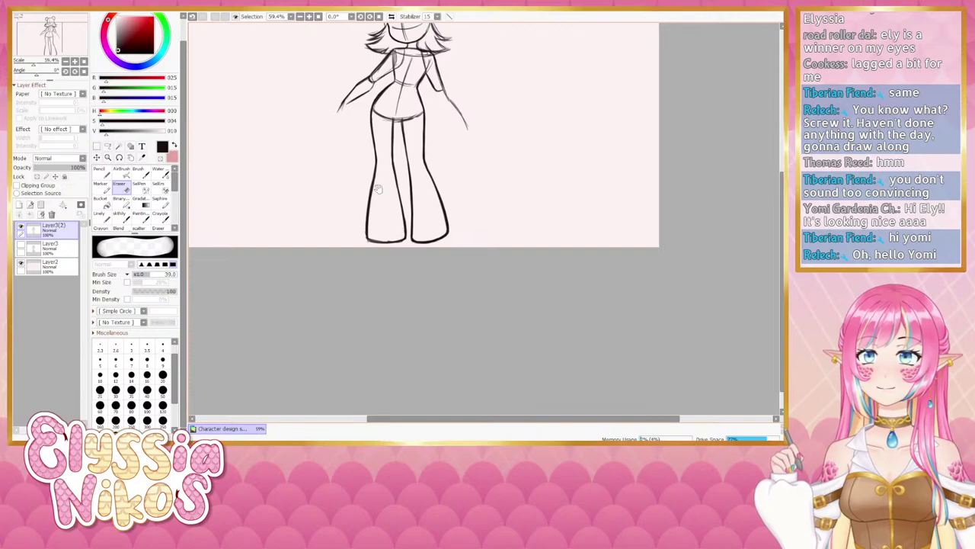
{"action": "mouse_move", "coordinate": [375, 137]}
{"action": "left_mouse_down"}
{"action": "mouse_move", "coordinate": [353, 298]}
{"action": "mouse_move", "coordinate": [349, 269]}
{"action": "left_mouse_up"}
{"action": "left_click", "coordinate": [122, 219]}
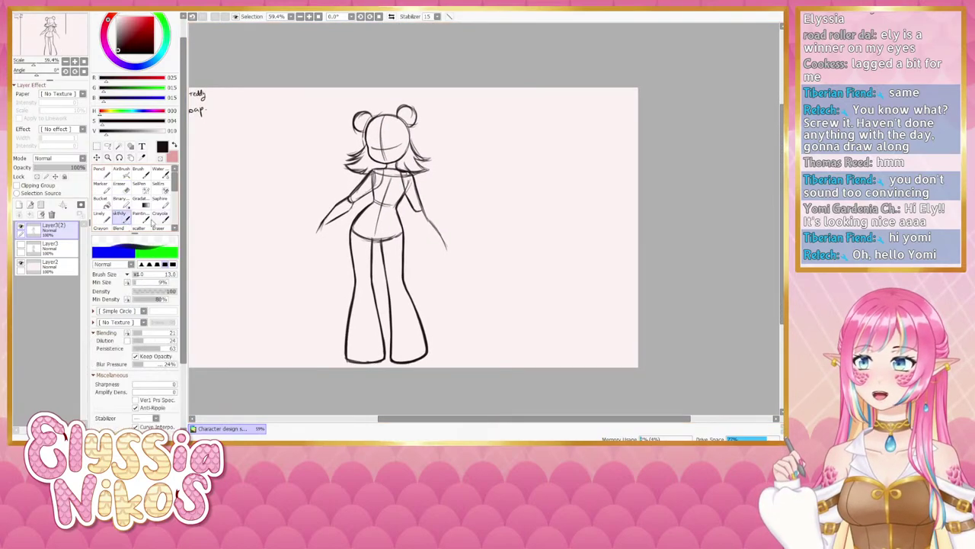
- Redraw the forearm and hand outline of the arm on the canvas right with the sketch brush
{"action": "left_click_drag", "start_coordinate": [368, 351], "coordinate": [357, 222]}
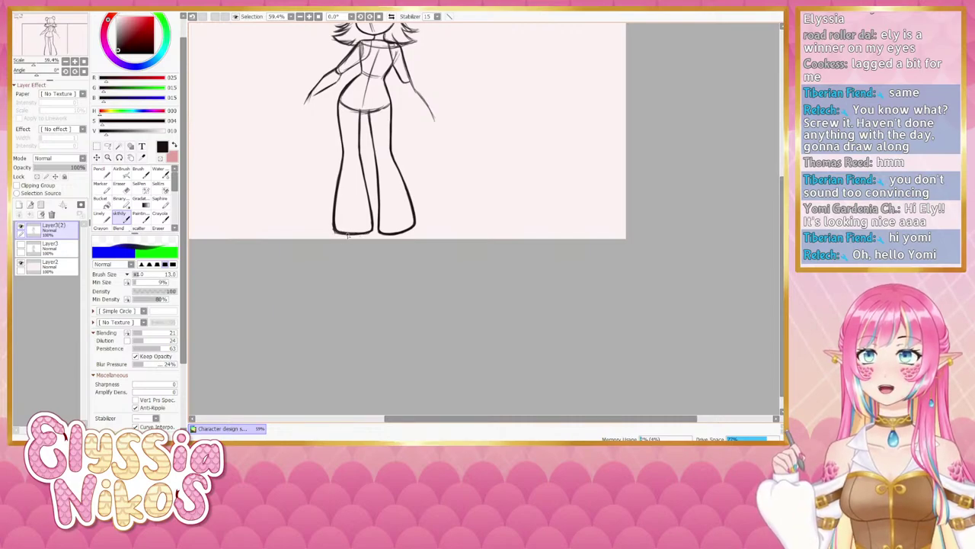
{"action": "mouse_move", "coordinate": [455, 146]}
{"action": "left_mouse_down"}
{"action": "mouse_move", "coordinate": [474, 268]}
{"action": "mouse_move", "coordinate": [464, 140]}
{"action": "left_mouse_up"}
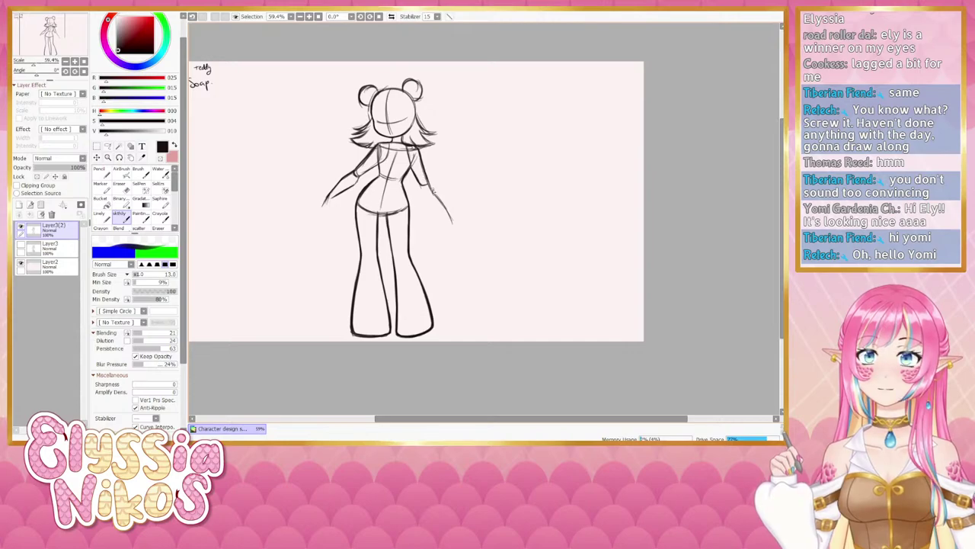
{"action": "left_click_drag", "start_coordinate": [434, 195], "coordinate": [450, 220]}
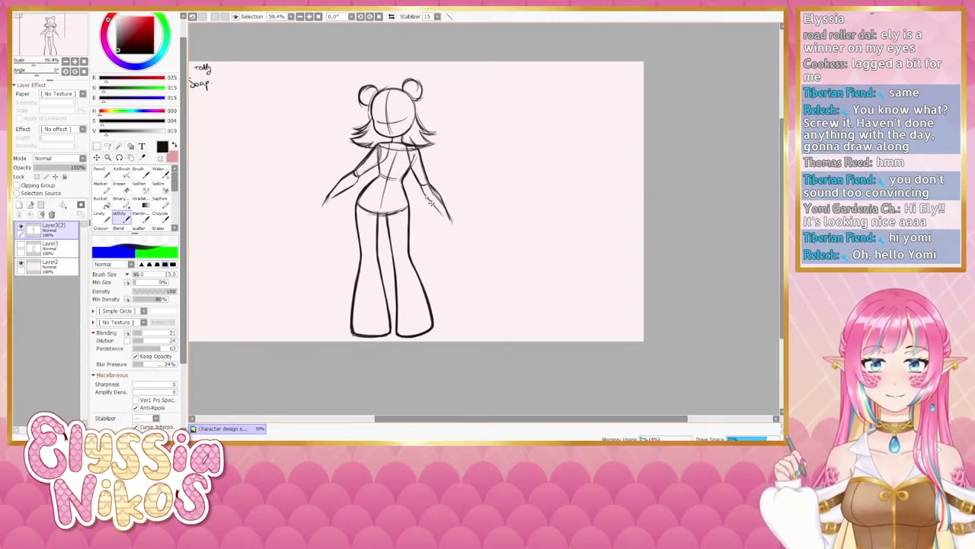
{"action": "key", "text": "ctrl+z"}
{"action": "left_click_drag", "start_coordinate": [424, 189], "coordinate": [431, 203]}
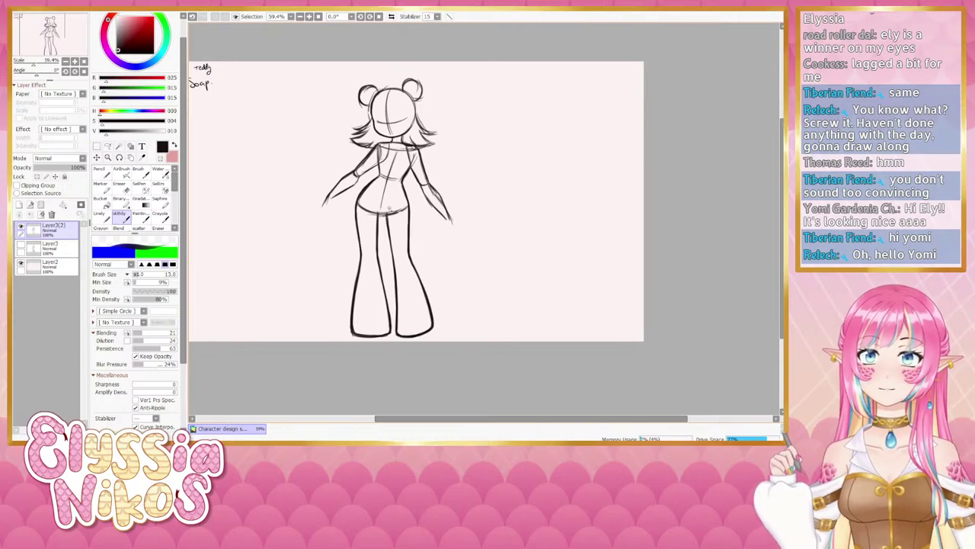
- Reduce the eraser to size 20 and return to the size 13 sketch brush
{"action": "mouse_move", "coordinate": [370, 223]}
{"action": "left_mouse_down"}
{"action": "mouse_move", "coordinate": [398, 157]}
{"action": "mouse_move", "coordinate": [336, 228]}
{"action": "left_mouse_up"}
{"action": "key", "text": "e"}
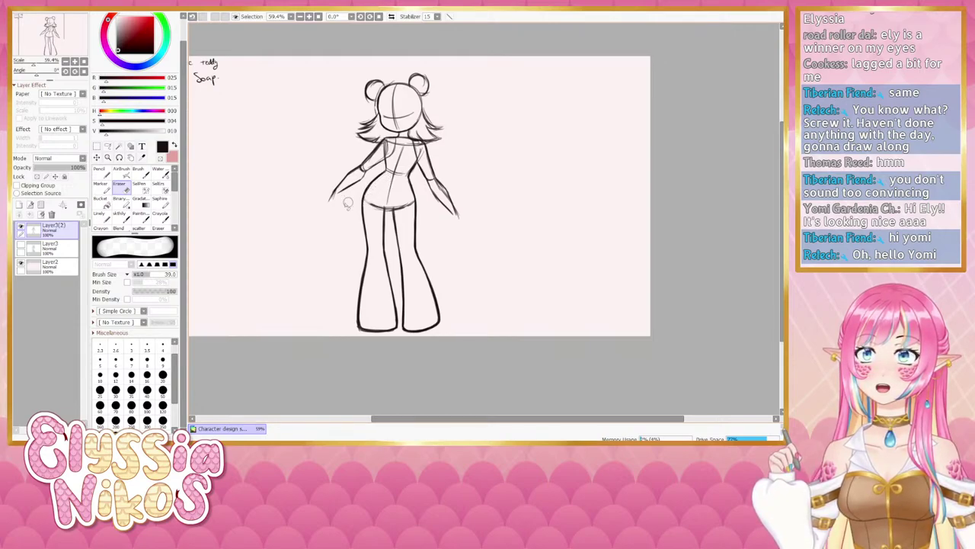
{"action": "left_click_drag", "start_coordinate": [252, 187], "coordinate": [310, 184]}
{"action": "key", "text": "bracketleft"}
{"action": "key", "text": "bracketleft"}
{"action": "key", "text": "bracketleft"}
{"action": "key", "text": "bracketleft"}
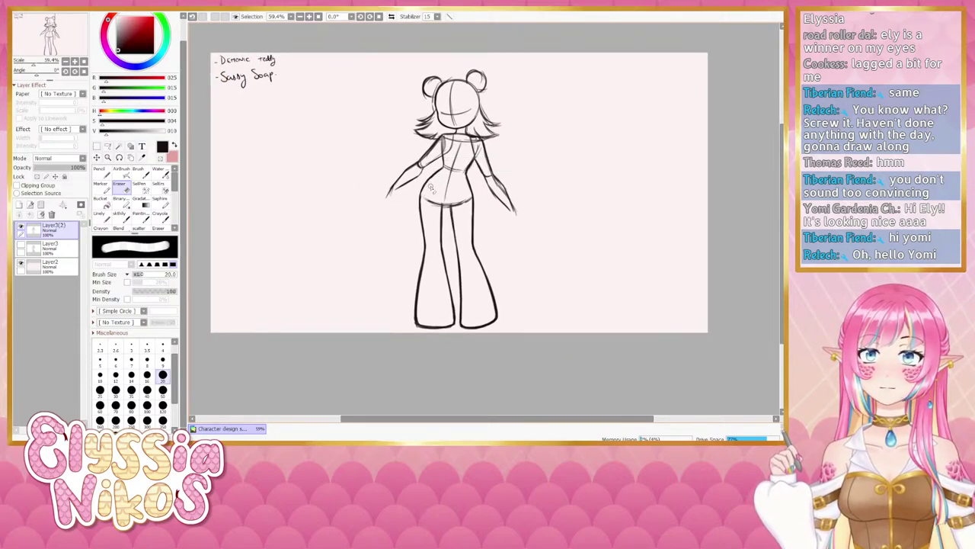
{"action": "left_click", "coordinate": [118, 217]}
{"action": "left_click_drag", "start_coordinate": [370, 224], "coordinate": [300, 163]}
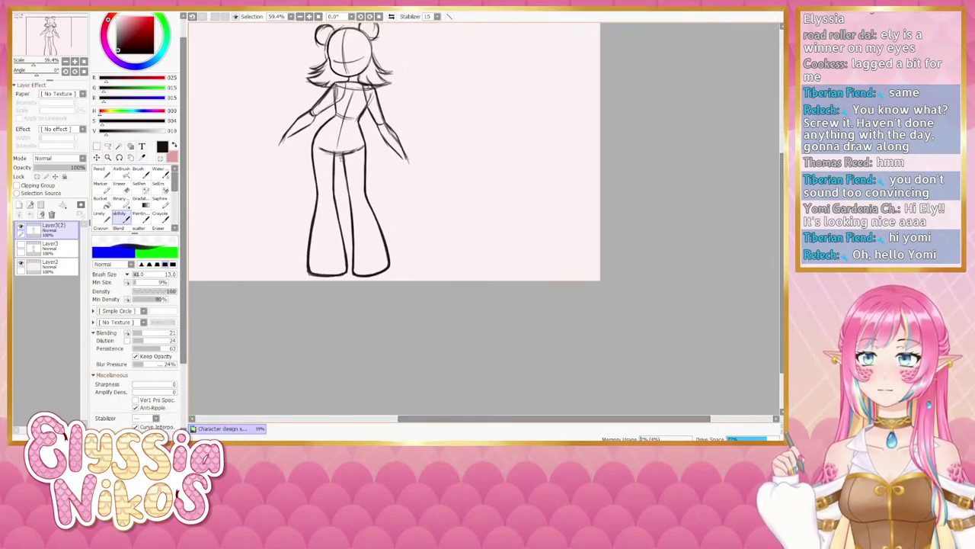
- Try a curved tail loop emerging from behind the hip beside the right thigh, with its continuation between the legs
{"action": "left_click_drag", "start_coordinate": [368, 154], "coordinate": [376, 181]}
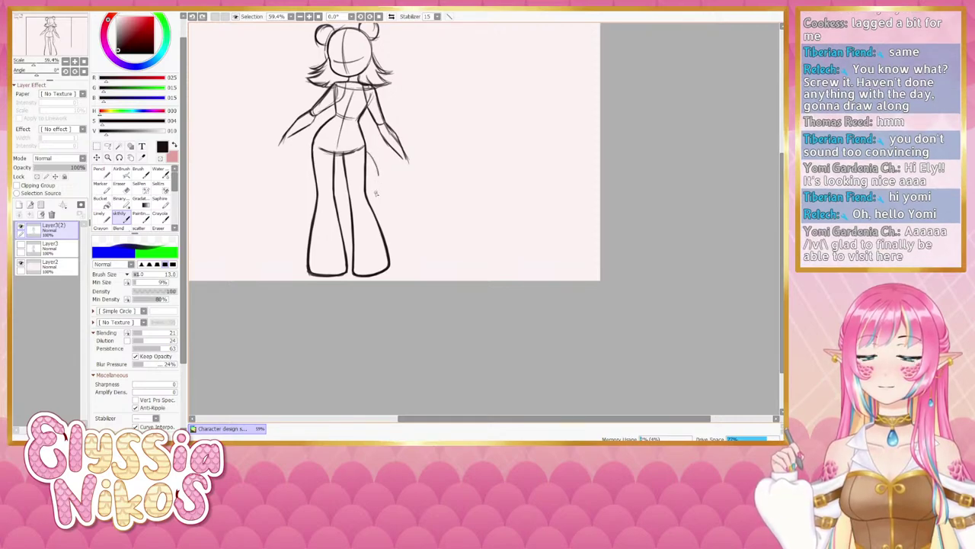
{"action": "key", "text": "ctrl+z"}
{"action": "left_click_drag", "start_coordinate": [369, 157], "coordinate": [365, 198]}
{"action": "key", "text": "ctrl+z"}
{"action": "key", "text": "ctrl+z"}
{"action": "key", "text": "ctrl+z"}
{"action": "left_click_drag", "start_coordinate": [368, 157], "coordinate": [366, 196]}
{"action": "key", "text": "ctrl+z"}
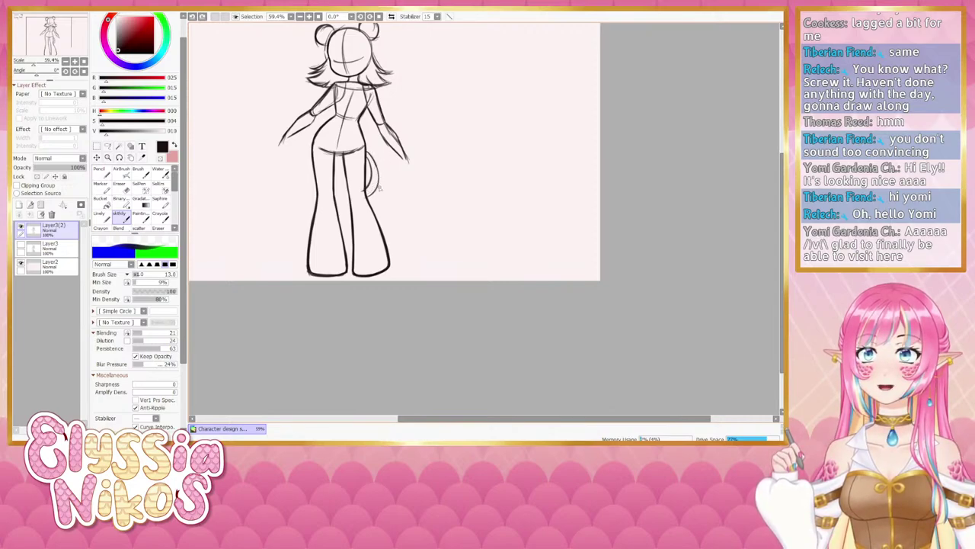
{"action": "mouse_move", "coordinate": [368, 157]}
{"action": "left_mouse_down"}
{"action": "mouse_move", "coordinate": [366, 192]}
{"action": "mouse_move", "coordinate": [394, 156]}
{"action": "left_mouse_up"}
{"action": "key", "text": "ctrl+z"}
{"action": "key", "text": "ctrl+z"}
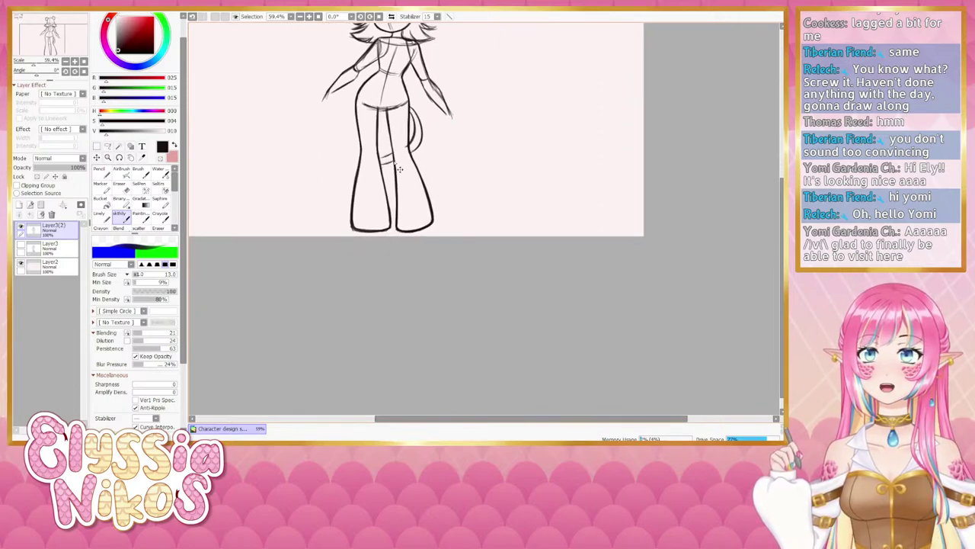
{"action": "key", "text": "ctrl+z"}
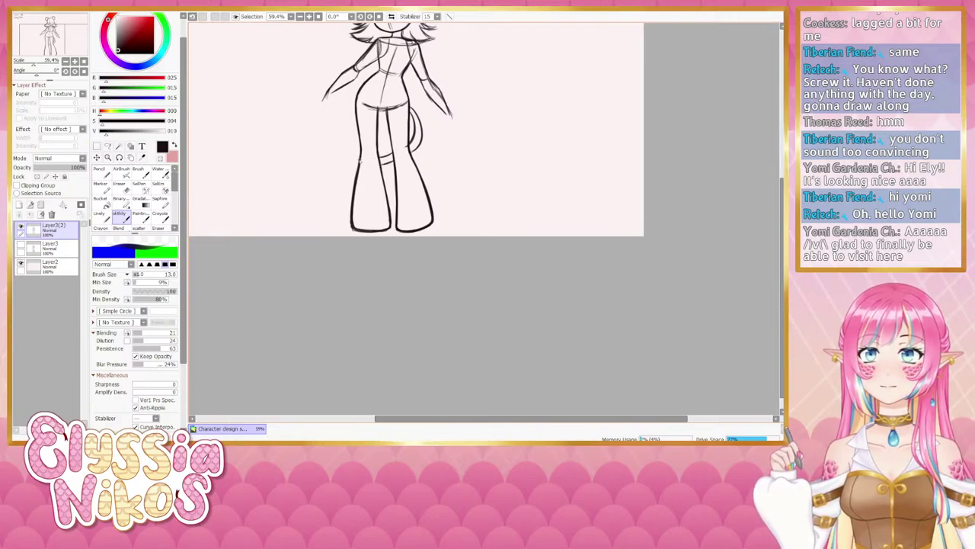
- Try a lower tail loop curling around the left trouser leg, ending in an arrow-shaped demon tip across the shin
{"action": "left_click_drag", "start_coordinate": [354, 162], "coordinate": [351, 193]}
{"action": "key", "text": "ctrl+z"}
{"action": "left_click_drag", "start_coordinate": [359, 159], "coordinate": [361, 207]}
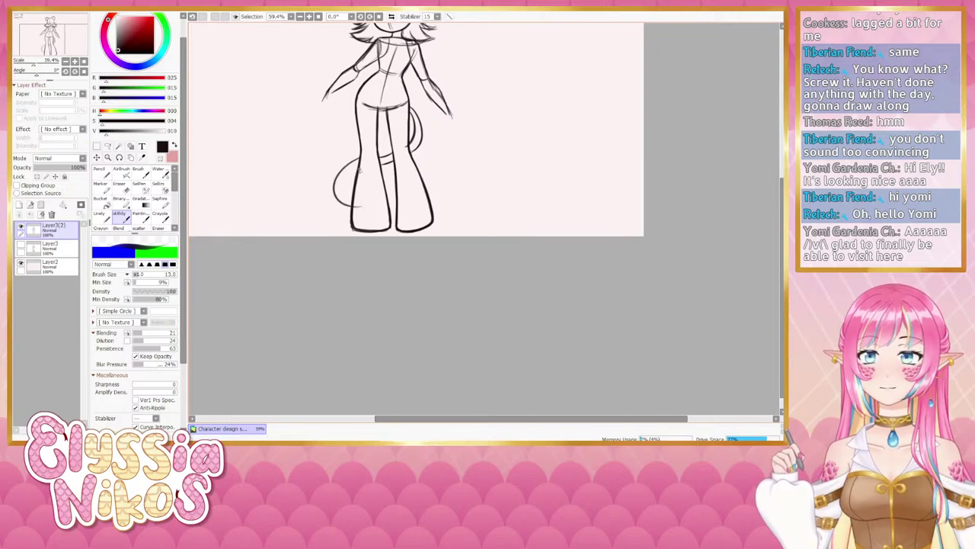
{"action": "key", "text": "ctrl+z"}
{"action": "mouse_move", "coordinate": [356, 170]}
{"action": "left_mouse_down"}
{"action": "mouse_move", "coordinate": [363, 200]}
{"action": "mouse_move", "coordinate": [341, 194]}
{"action": "mouse_move", "coordinate": [353, 206]}
{"action": "mouse_move", "coordinate": [342, 184]}
{"action": "mouse_move", "coordinate": [352, 204]}
{"action": "mouse_move", "coordinate": [374, 199]}
{"action": "left_mouse_up"}
{"action": "key", "text": "ctrl+z"}
{"action": "key", "text": "ctrl+z"}
{"action": "key", "text": "ctrl+z"}
{"action": "key", "text": "ctrl+z"}
{"action": "key", "text": "ctrl+z"}
{"action": "key", "text": "ctrl+z"}
{"action": "key", "text": "ctrl+z"}
{"action": "key", "text": "ctrl+z"}
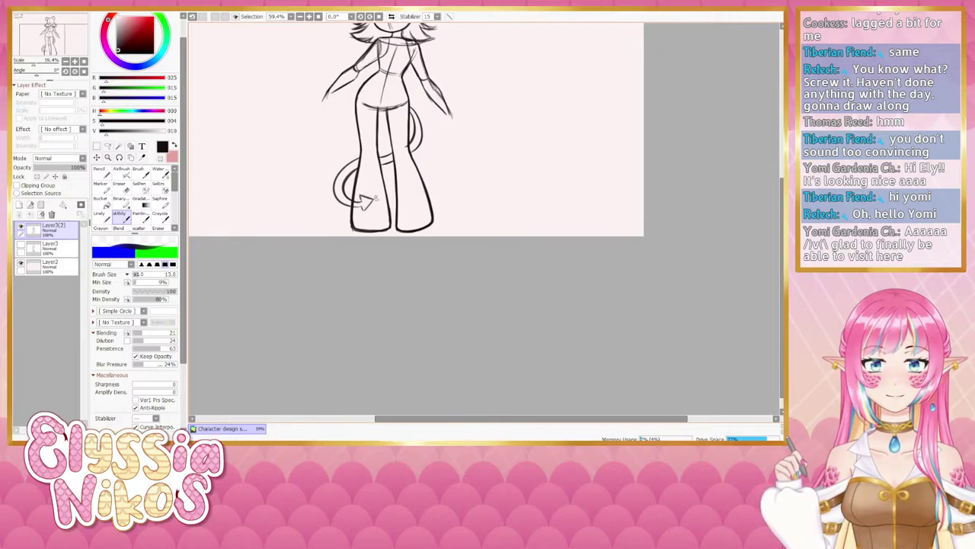
- Undo all strokes of the demon tail beside the thigh and around the trouser leg
{"action": "mouse_move", "coordinate": [483, 120]}
{"action": "left_mouse_down"}
{"action": "mouse_move", "coordinate": [460, 231]}
{"action": "mouse_move", "coordinate": [520, 122]}
{"action": "mouse_move", "coordinate": [466, 175]}
{"action": "left_mouse_up"}
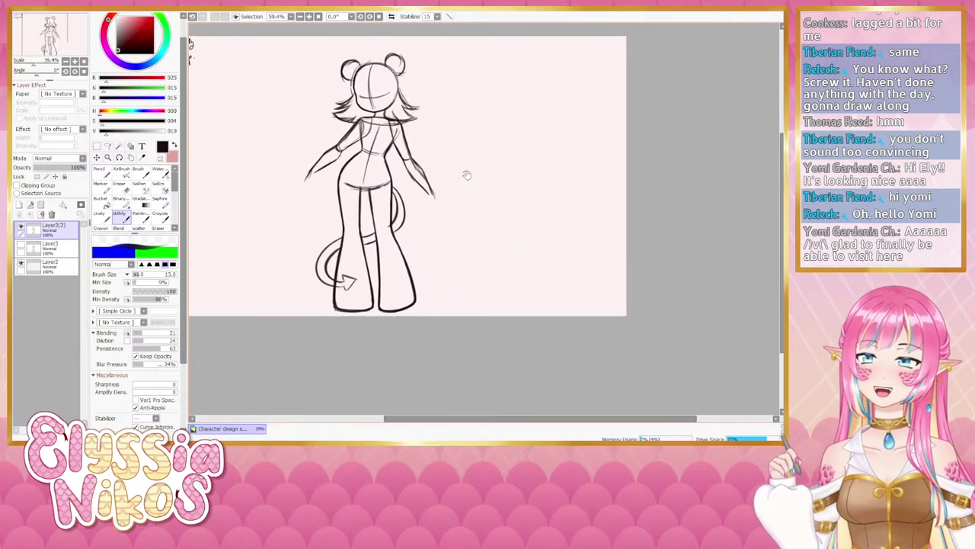
{"action": "key", "text": "ctrl+z"}
{"action": "key", "text": "ctrl+z"}
{"action": "key", "text": "ctrl+z"}
{"action": "key", "text": "ctrl+z"}
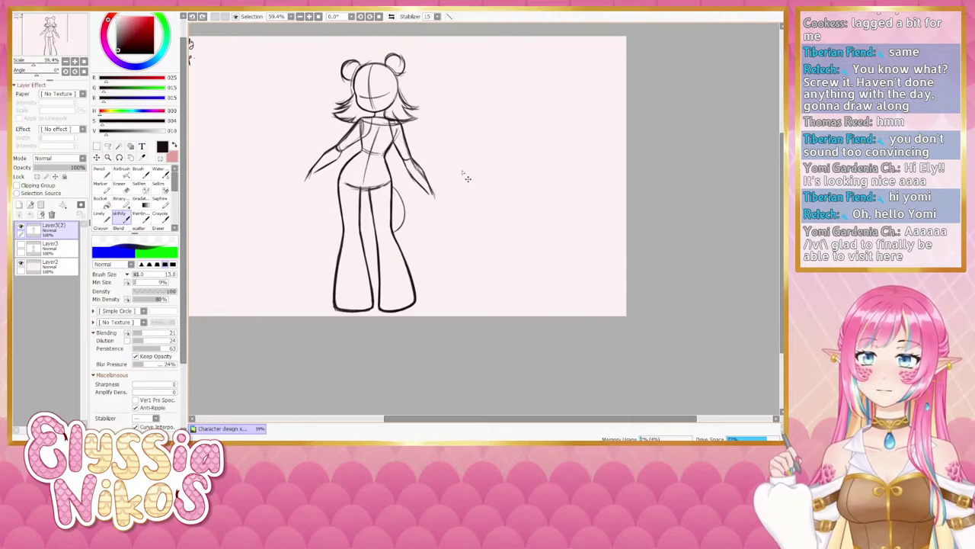
{"action": "key", "text": "ctrl+z"}
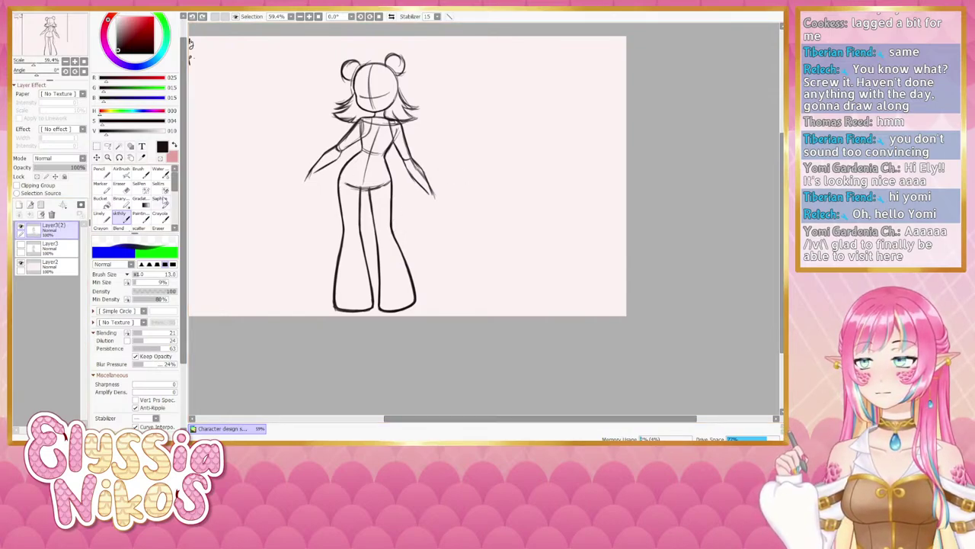
- Sketch an eye on the right half of the face and undo the last stroke
{"action": "left_click_drag", "start_coordinate": [340, 185], "coordinate": [331, 207]}
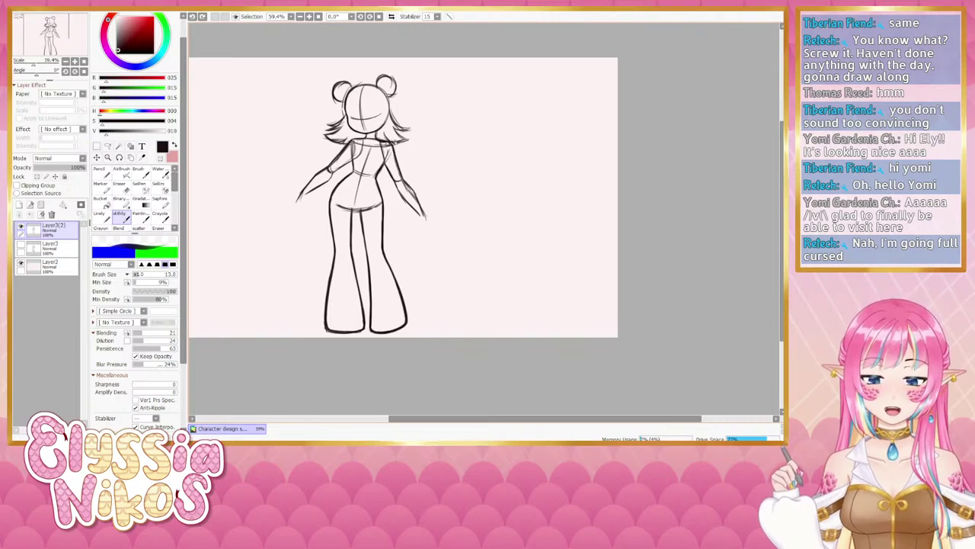
{"action": "left_click_drag", "start_coordinate": [426, 125], "coordinate": [449, 162]}
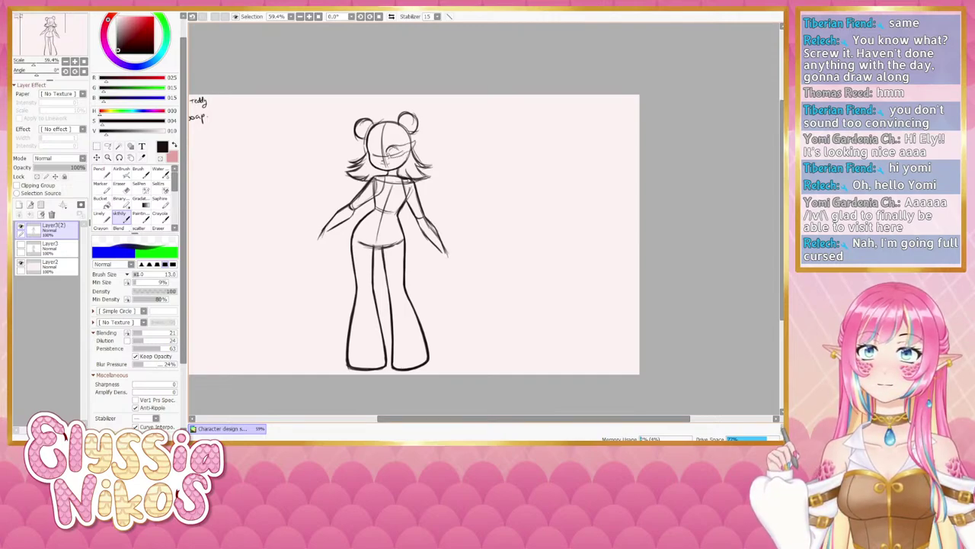
{"action": "key", "text": "ctrl+z"}
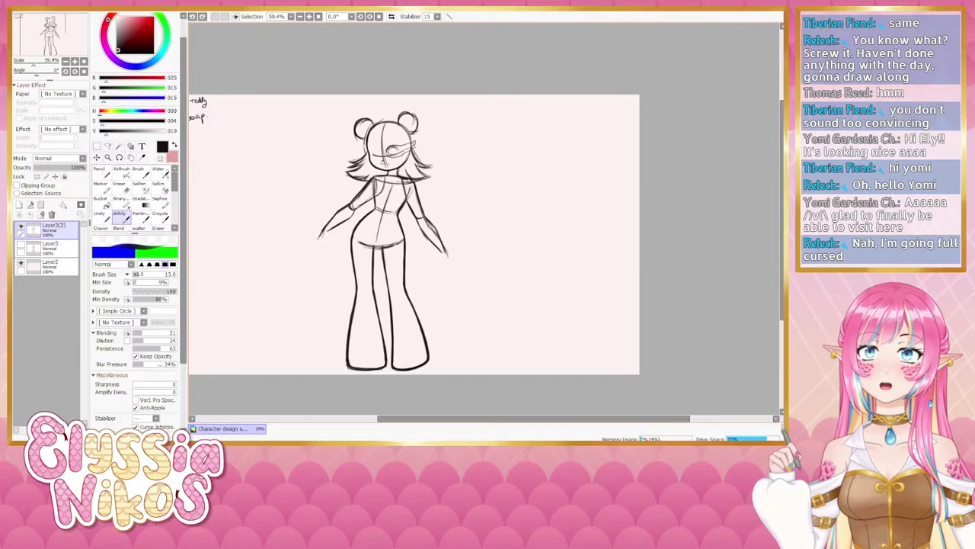
- Set the colour to teal with hue 181 and value 69, and choose the size 15 Linely brush
{"action": "left_click", "coordinate": [133, 111]}
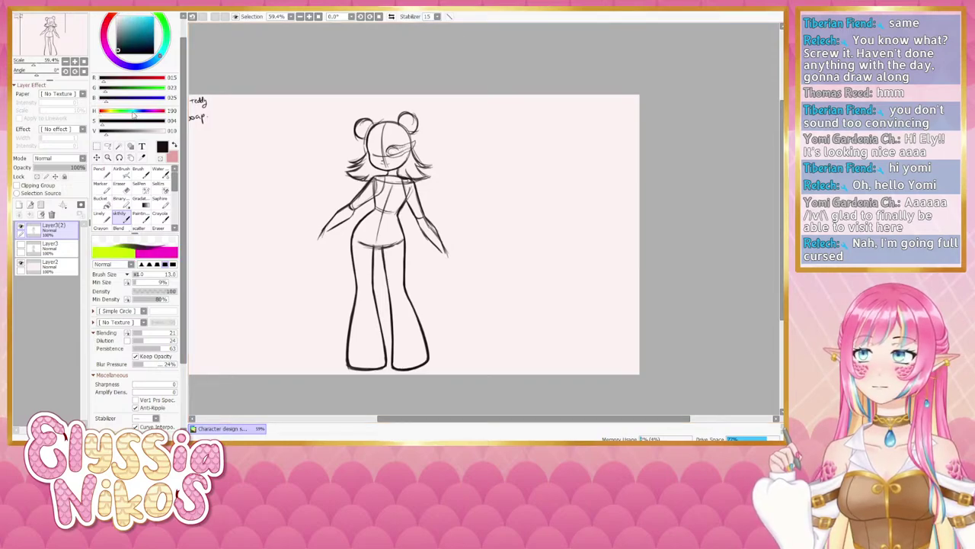
{"action": "left_click", "coordinate": [107, 216]}
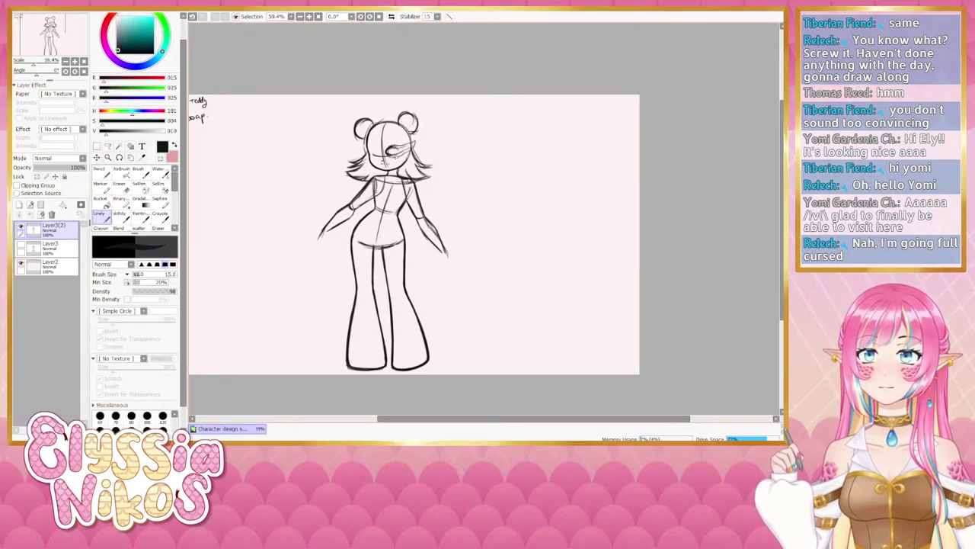
{"action": "left_click", "coordinate": [143, 130]}
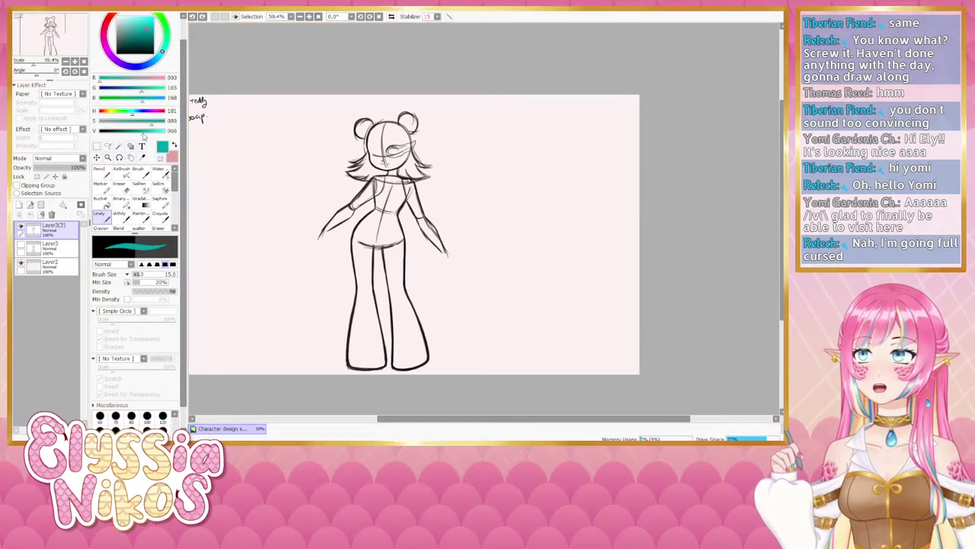
{"action": "left_click_drag", "start_coordinate": [143, 135], "coordinate": [145, 135]}
- Paint a thick teal mask-like outline around the eye, extending its pointed outer corner past the face edge
{"action": "left_click_drag", "start_coordinate": [392, 155], "coordinate": [411, 145]}
{"action": "left_click_drag", "start_coordinate": [440, 205], "coordinate": [473, 128]}
{"action": "left_click_drag", "start_coordinate": [350, 242], "coordinate": [336, 328]}
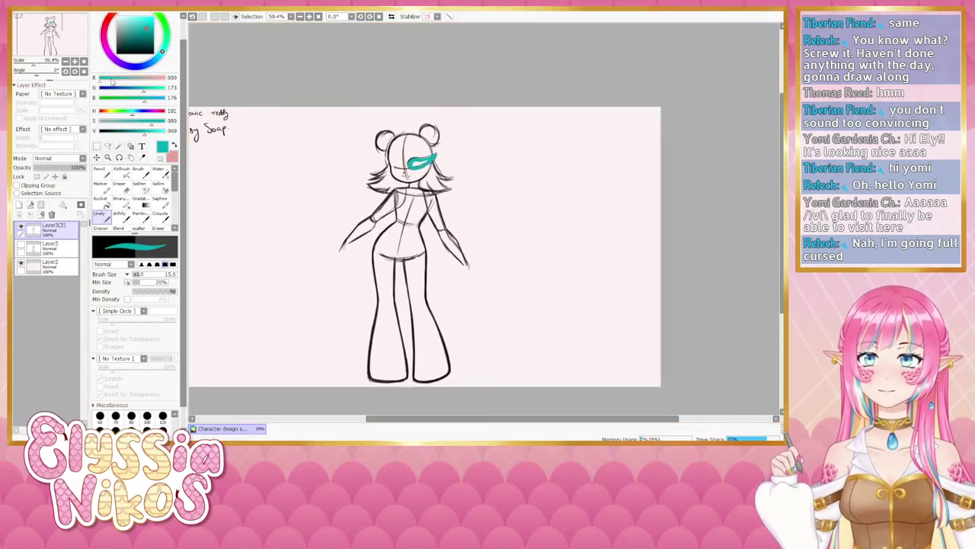
{"action": "left_click", "coordinate": [75, 62]}
{"action": "left_click", "coordinate": [74, 61]}
{"action": "left_click_drag", "start_coordinate": [297, 128], "coordinate": [417, 260]}
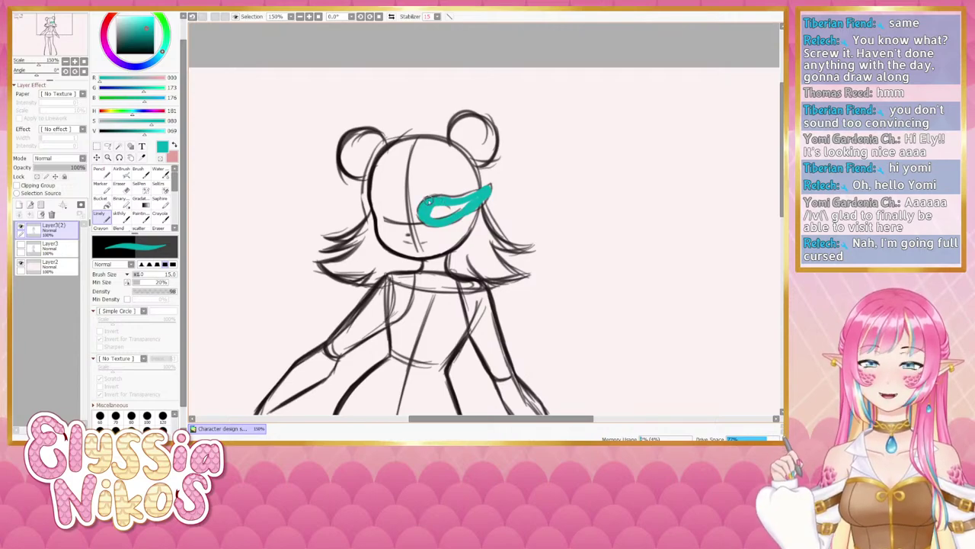
{"action": "left_click_drag", "start_coordinate": [429, 201], "coordinate": [492, 184]}
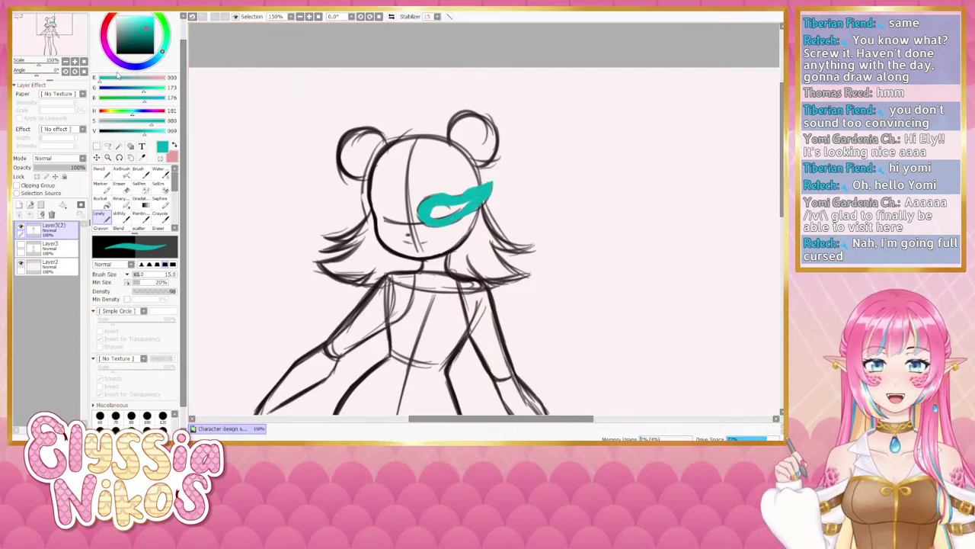
{"action": "left_click", "coordinate": [68, 63]}
{"action": "left_click", "coordinate": [67, 62]}
{"action": "left_click_drag", "start_coordinate": [329, 243], "coordinate": [261, 158]}
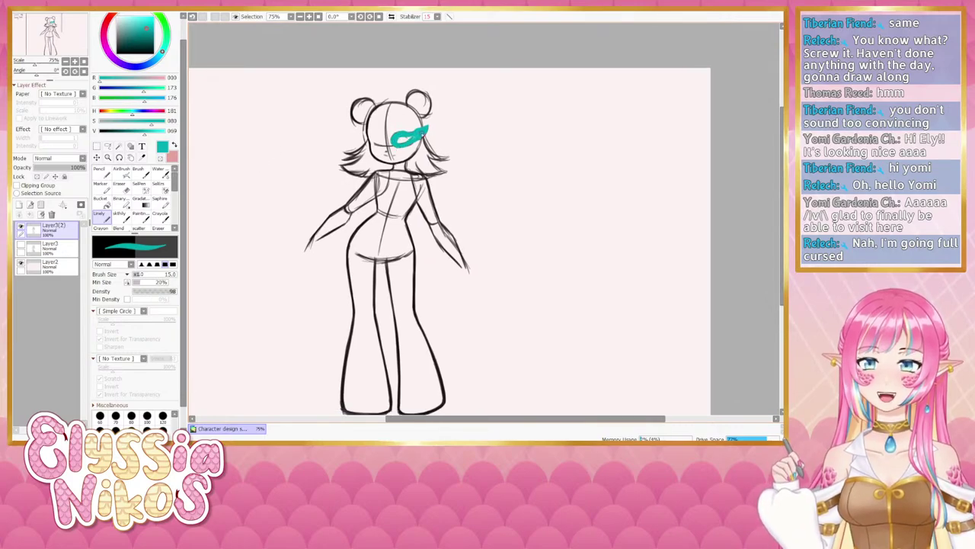
{"action": "left_click", "coordinate": [59, 72]}
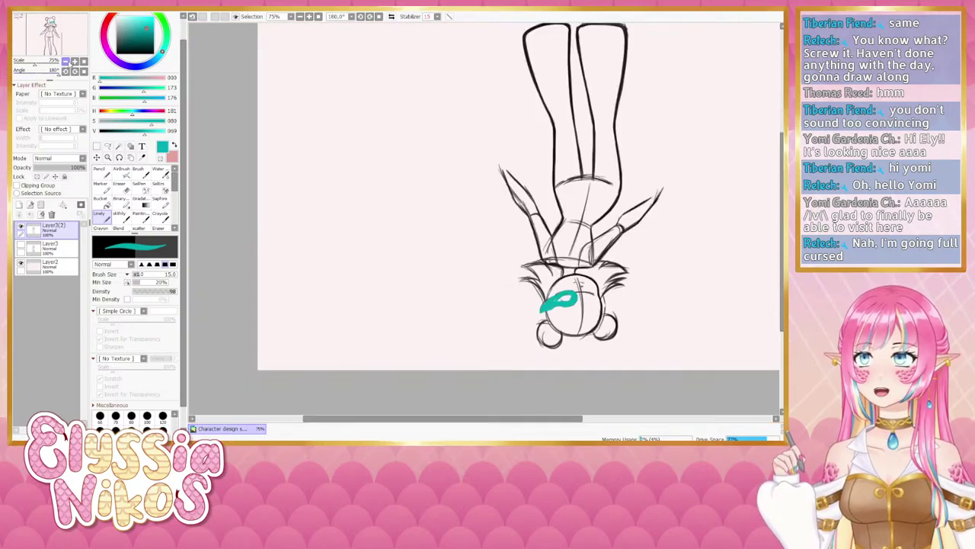
{"action": "left_click", "coordinate": [68, 62]}
{"action": "left_click", "coordinate": [68, 63]}
{"action": "left_click", "coordinate": [68, 63]}
{"action": "left_click", "coordinate": [68, 62]}
{"action": "left_click_drag", "start_coordinate": [368, 178], "coordinate": [294, 157]}
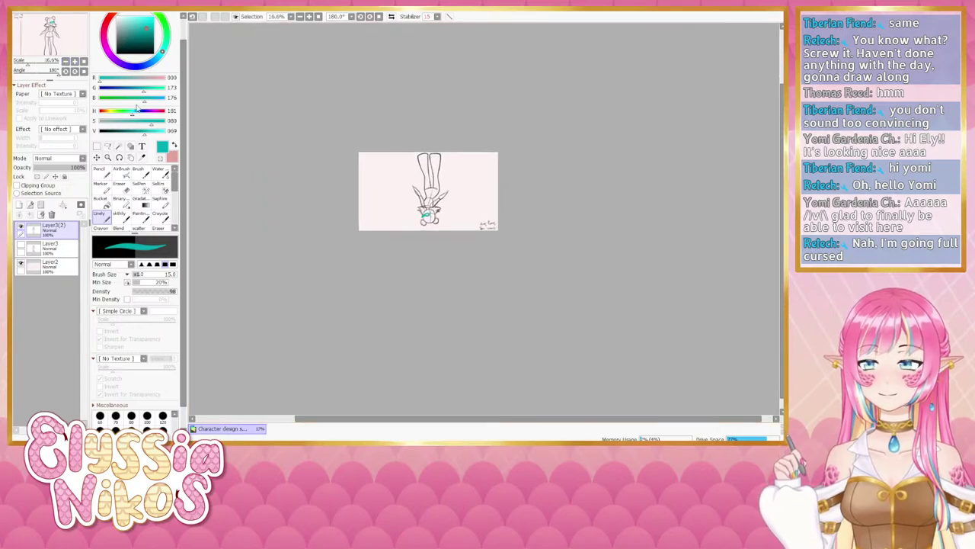
{"action": "left_click", "coordinate": [83, 70]}
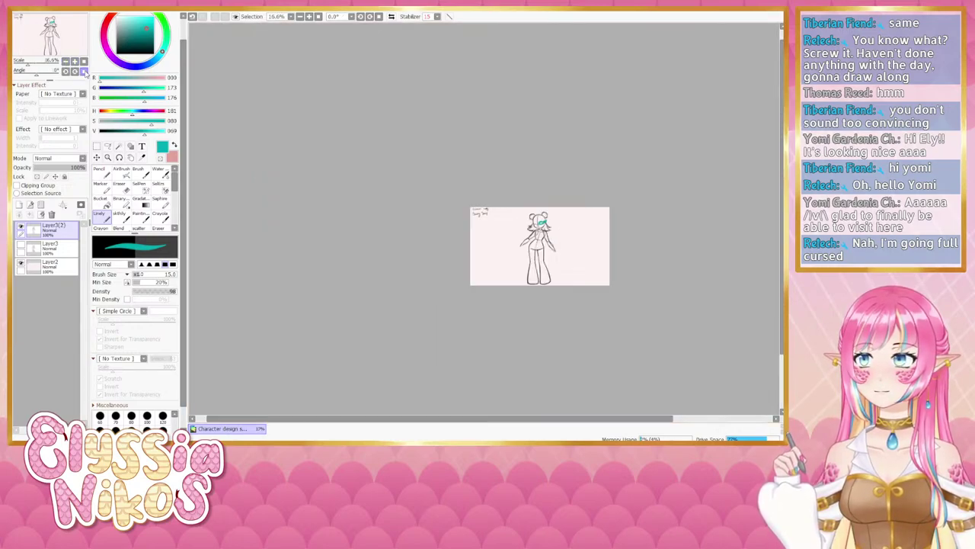
{"action": "scroll", "coordinate": [262, 64], "scroll_direction": "up", "scroll_amount": 5}
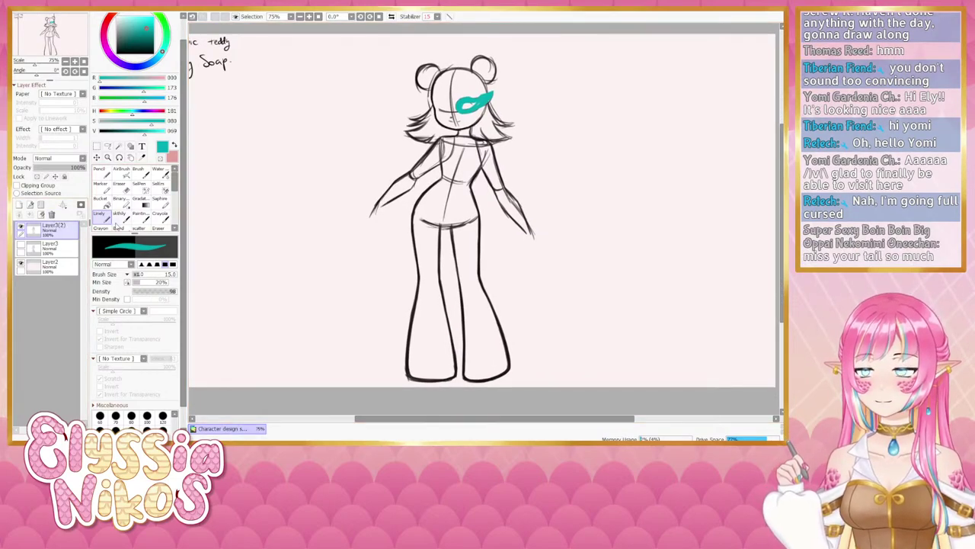
{"action": "scroll", "coordinate": [283, 163], "scroll_direction": "down", "scroll_amount": 2}
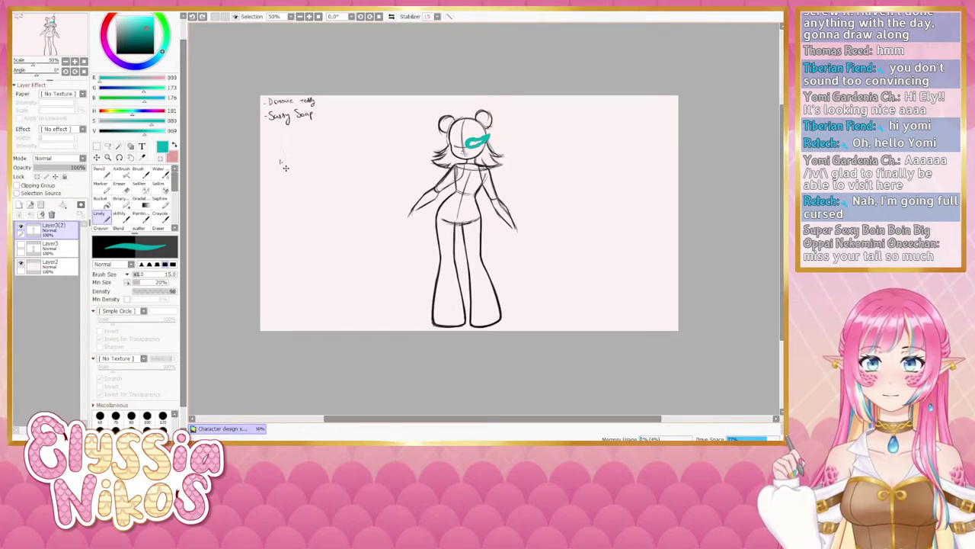
- Undo the teal outline and most of the eye lines on the face, and switch back to the size 13 sketch brush
{"action": "key", "text": "ctrl+z"}
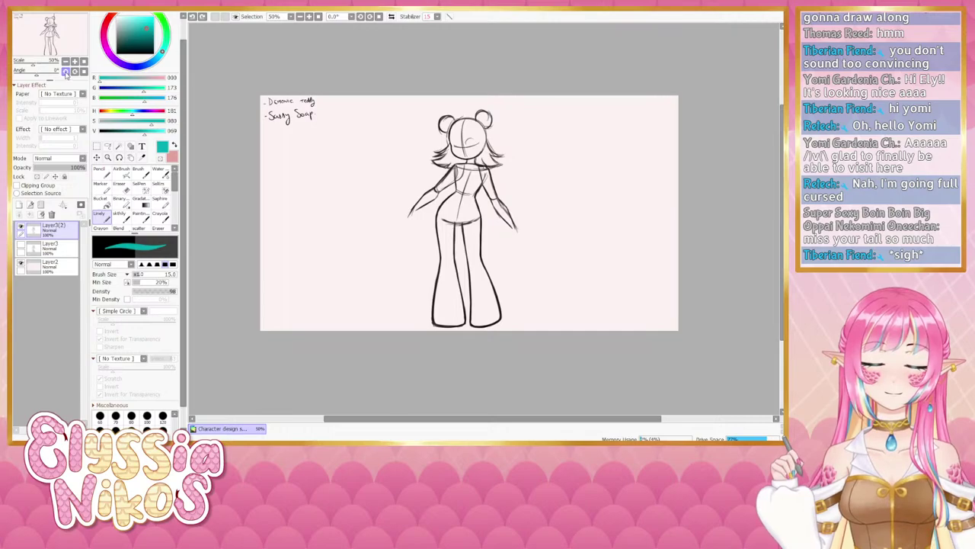
{"action": "left_click_drag", "start_coordinate": [337, 161], "coordinate": [304, 166]}
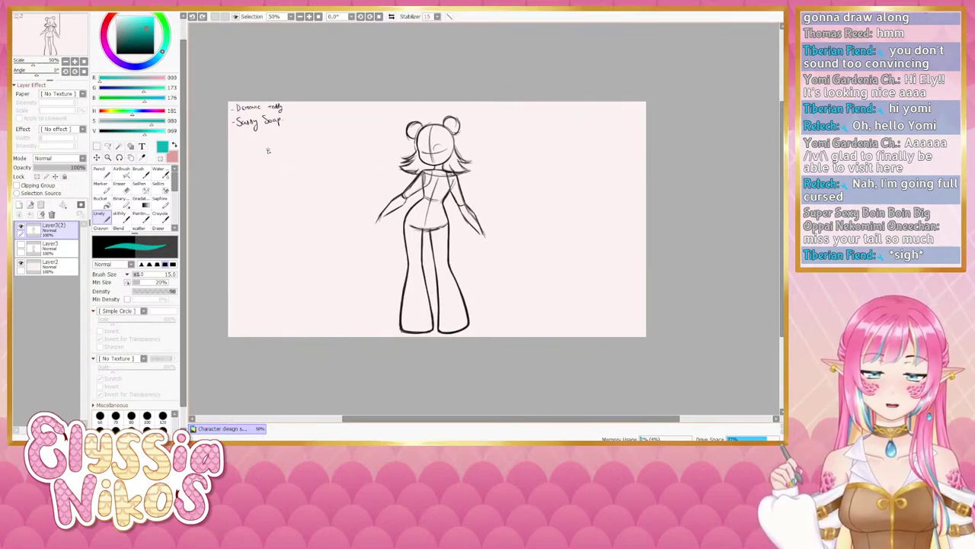
{"action": "scroll", "coordinate": [267, 151], "scroll_direction": "up", "scroll_amount": 2}
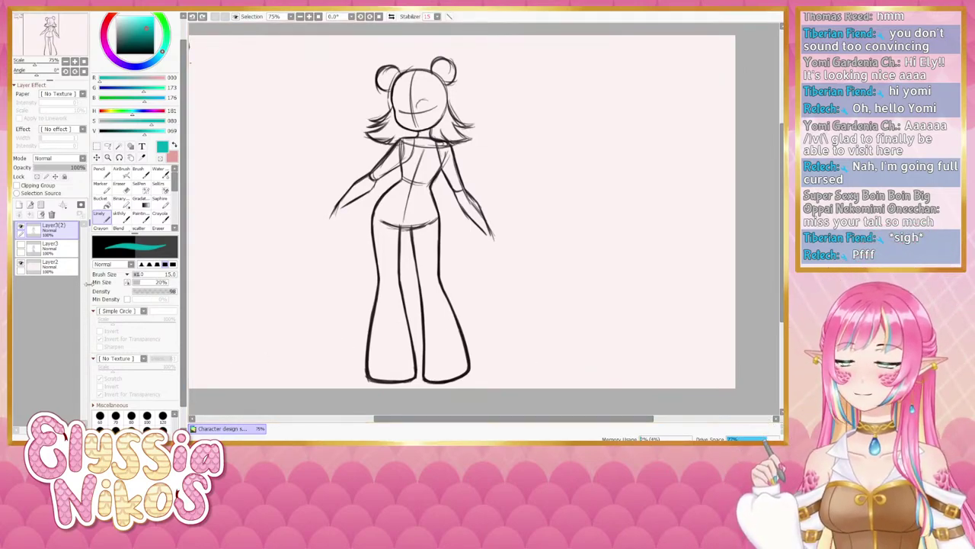
{"action": "left_click", "coordinate": [122, 218]}
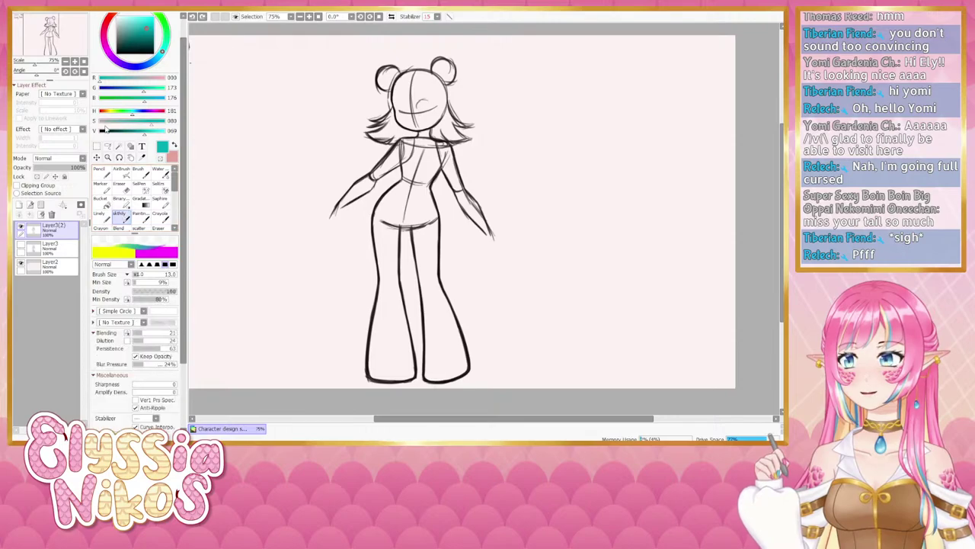
- Pick up the dark line colour from the face sketch and draw inner-ear lines in both bear ears
{"action": "left_click", "coordinate": [104, 132]}
{"action": "right_click", "coordinate": [424, 107]}
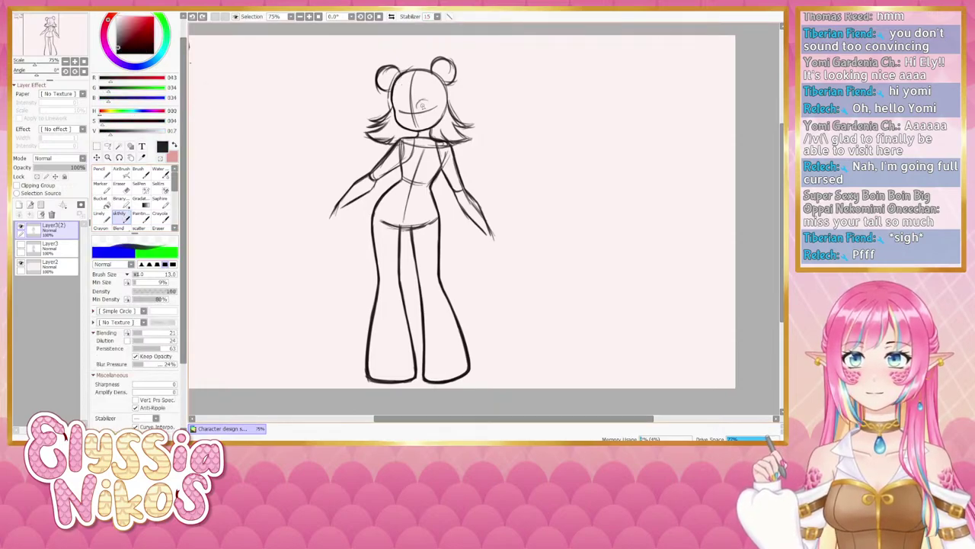
{"action": "mouse_move", "coordinate": [438, 74]}
{"action": "left_mouse_down"}
{"action": "mouse_move", "coordinate": [399, 68]}
{"action": "mouse_move", "coordinate": [410, 69]}
{"action": "left_mouse_up"}
{"action": "key", "text": "ctrl+z"}
{"action": "key", "text": "ctrl+z"}
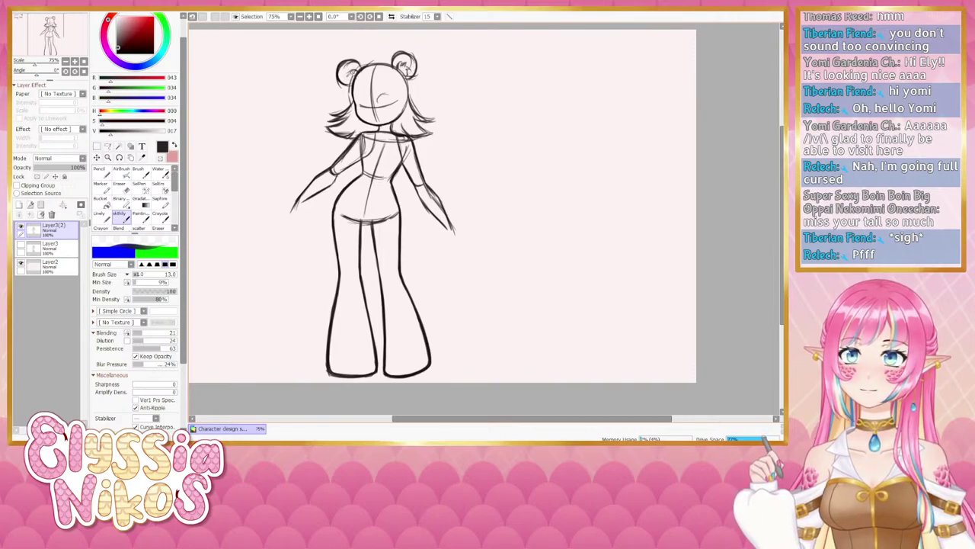
{"action": "left_click_drag", "start_coordinate": [354, 73], "coordinate": [349, 80]}
- Add a new layer above the figure sketch layer
{"action": "left_click_drag", "start_coordinate": [416, 172], "coordinate": [441, 135]}
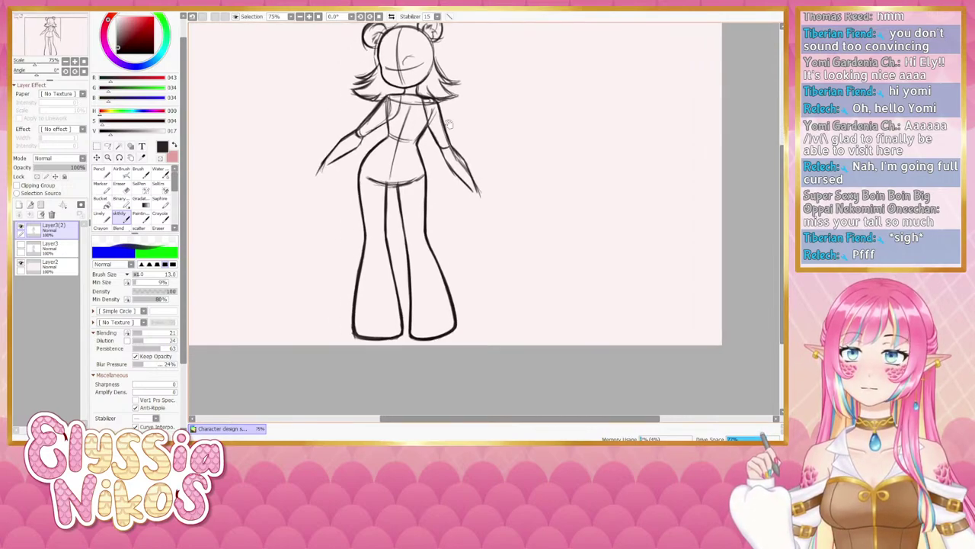
{"action": "scroll", "coordinate": [316, 157], "scroll_direction": "down", "scroll_amount": 2}
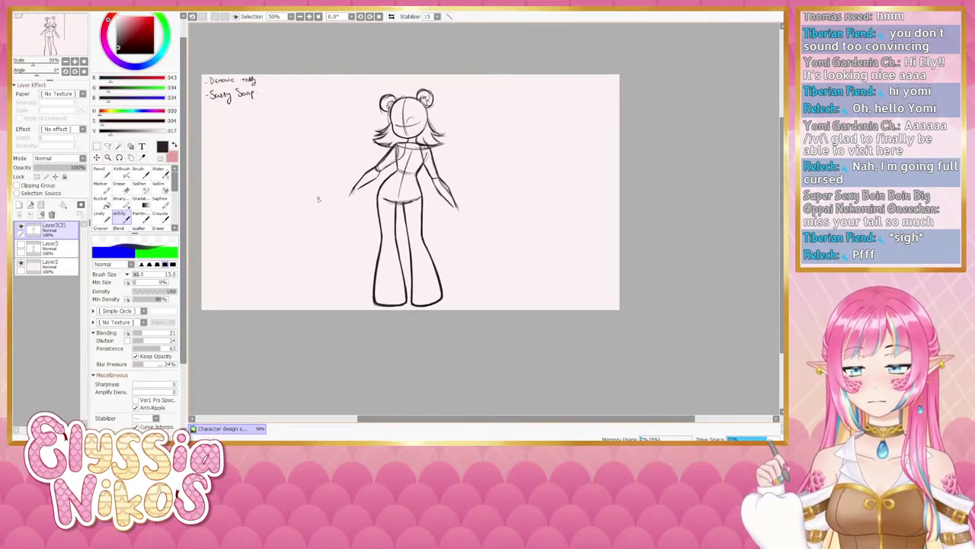
{"action": "left_click", "coordinate": [31, 204]}
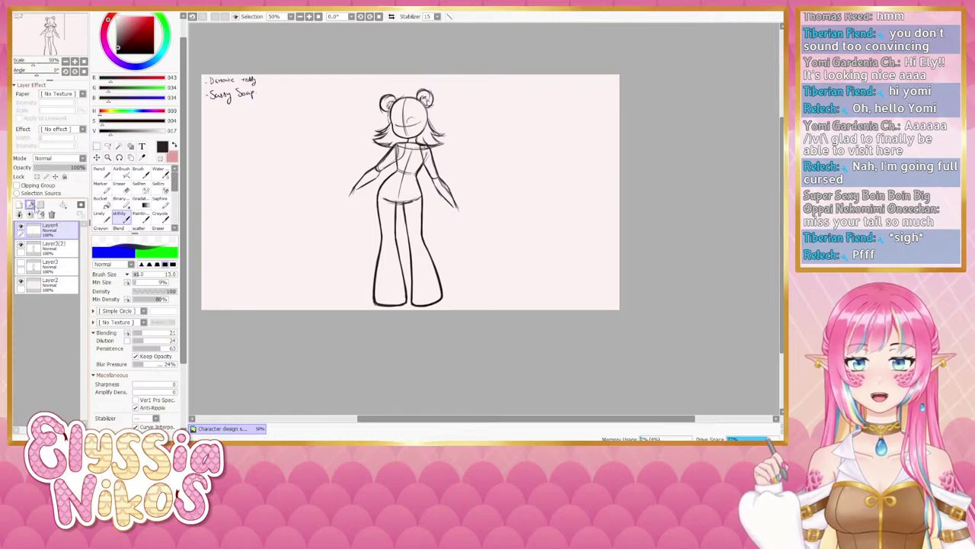
{"action": "left_click_drag", "start_coordinate": [355, 212], "coordinate": [338, 227]}
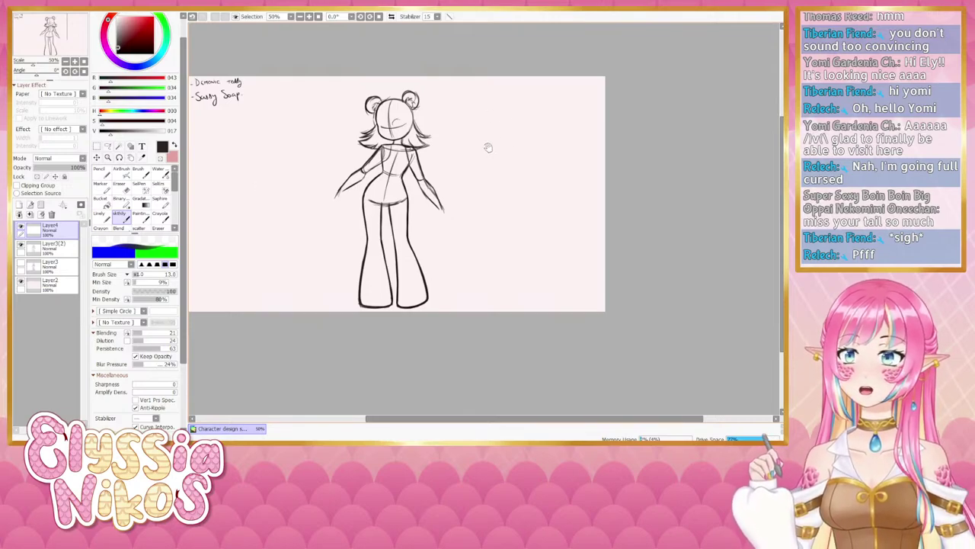
{"action": "left_click_drag", "start_coordinate": [488, 148], "coordinate": [524, 131]}
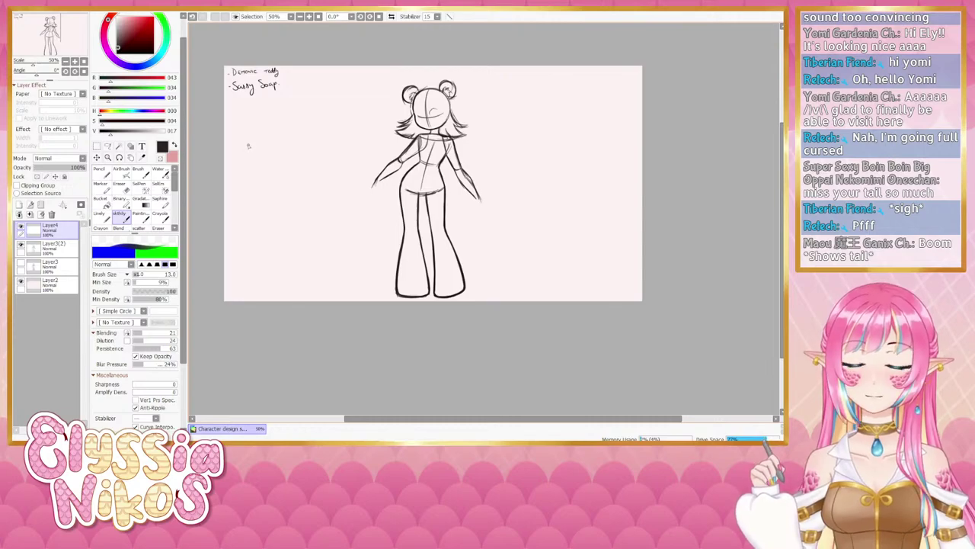
- Sketch a small round teddy head in the blank area under the handwritten word pairs, undoing stray strokes
{"action": "mouse_move", "coordinate": [251, 158]}
{"action": "left_mouse_down"}
{"action": "mouse_move", "coordinate": [288, 145]}
{"action": "mouse_move", "coordinate": [298, 182]}
{"action": "mouse_move", "coordinate": [261, 195]}
{"action": "left_mouse_up"}
{"action": "mouse_move", "coordinate": [247, 154]}
{"action": "left_mouse_down"}
{"action": "mouse_move", "coordinate": [249, 169]}
{"action": "mouse_move", "coordinate": [276, 177]}
{"action": "mouse_move", "coordinate": [243, 188]}
{"action": "mouse_move", "coordinate": [261, 191]}
{"action": "mouse_move", "coordinate": [285, 164]}
{"action": "mouse_move", "coordinate": [253, 150]}
{"action": "mouse_move", "coordinate": [271, 163]}
{"action": "mouse_move", "coordinate": [262, 141]}
{"action": "mouse_move", "coordinate": [279, 152]}
{"action": "left_mouse_up"}
{"action": "key", "text": "ctrl+z"}
{"action": "key", "text": "ctrl+z"}
{"action": "key", "text": "ctrl+z"}
{"action": "key", "text": "ctrl+z"}
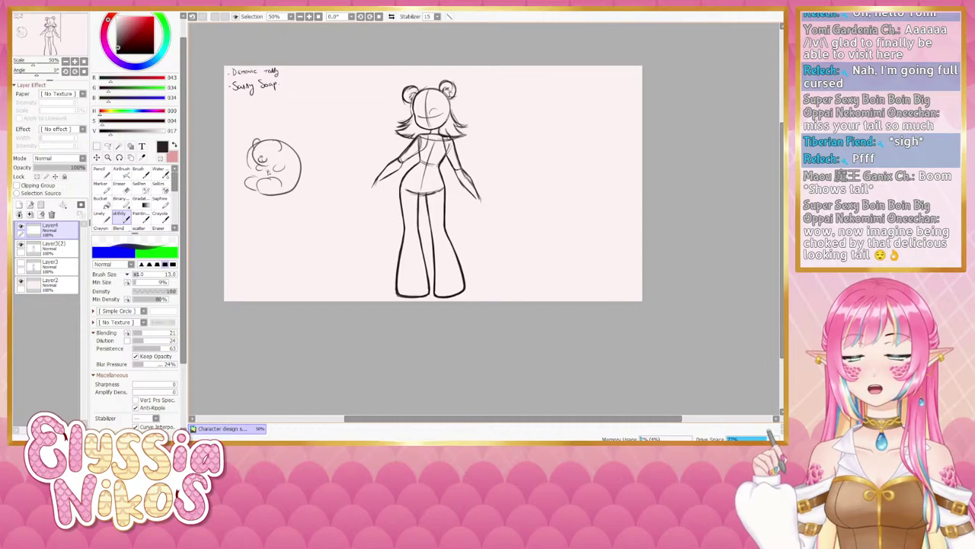
- Undo and erase the small teddy head sketch beside the figure
{"action": "left_click_drag", "start_coordinate": [250, 149], "coordinate": [274, 193]}
{"action": "key", "text": "ctrl+z"}
{"action": "key", "text": "ctrl+z"}
{"action": "mouse_move", "coordinate": [283, 124]}
{"action": "left_mouse_down"}
{"action": "mouse_move", "coordinate": [252, 186]}
{"action": "mouse_move", "coordinate": [270, 194]}
{"action": "mouse_move", "coordinate": [241, 168]}
{"action": "left_mouse_up"}
{"action": "key", "text": "e"}
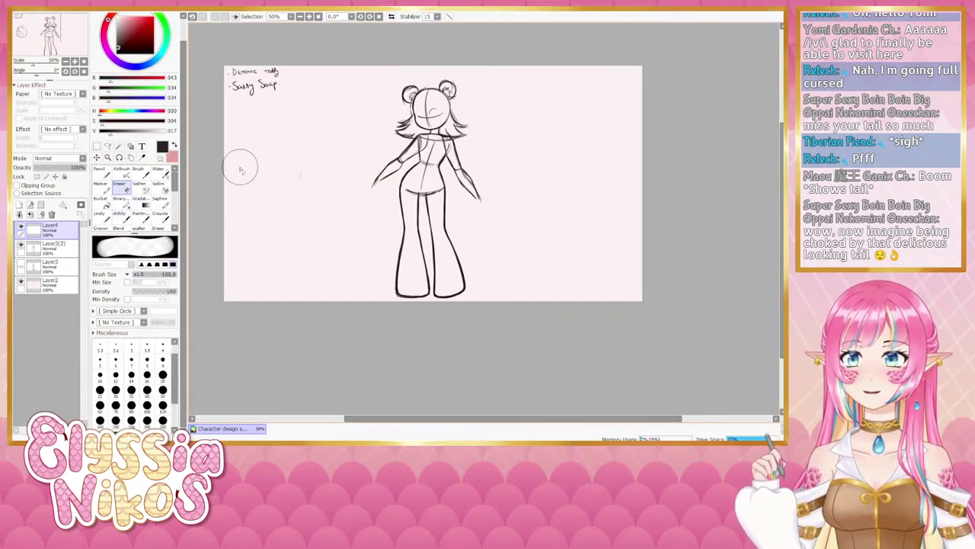
- Try a small heart on the chest and a hat between the ears with the sketch brush, then undo them
{"action": "left_click", "coordinate": [120, 218]}
{"action": "left_click_drag", "start_coordinate": [276, 195], "coordinate": [267, 211]}
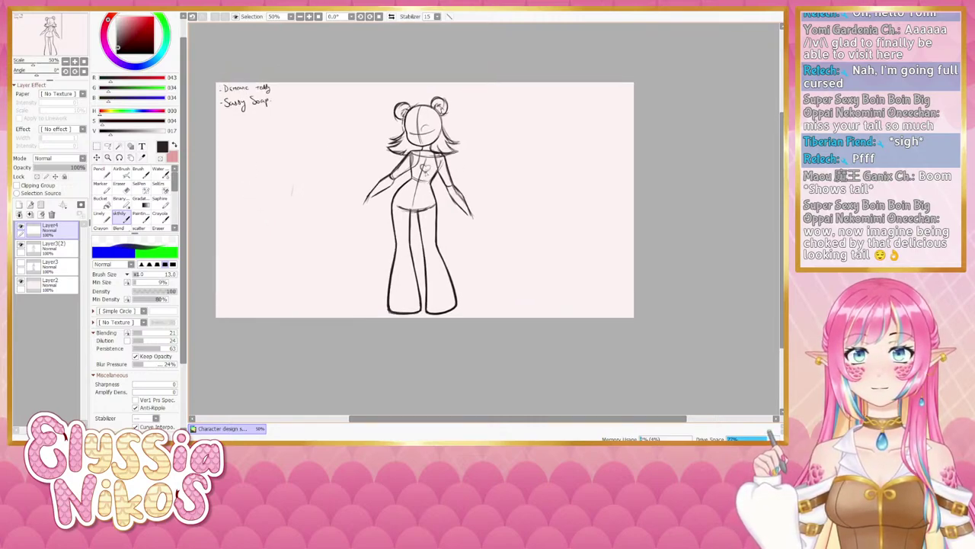
{"action": "mouse_move", "coordinate": [385, 122]}
{"action": "left_mouse_down"}
{"action": "mouse_move", "coordinate": [459, 112]}
{"action": "mouse_move", "coordinate": [430, 113]}
{"action": "mouse_move", "coordinate": [404, 94]}
{"action": "mouse_move", "coordinate": [441, 107]}
{"action": "left_mouse_up"}
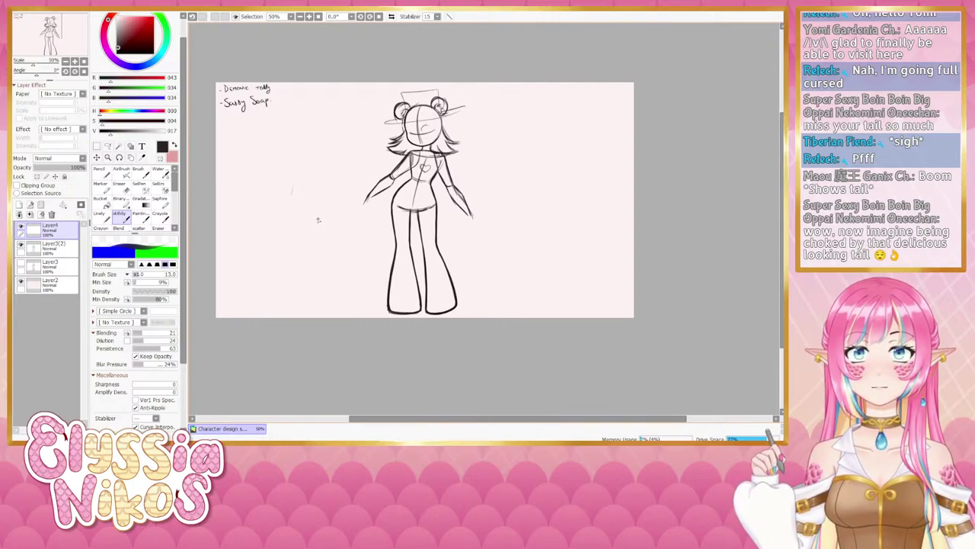
{"action": "key", "text": "ctrl+z"}
{"action": "key", "text": "ctrl+z"}
{"action": "key", "text": "ctrl+z"}
{"action": "key", "text": "ctrl+z"}
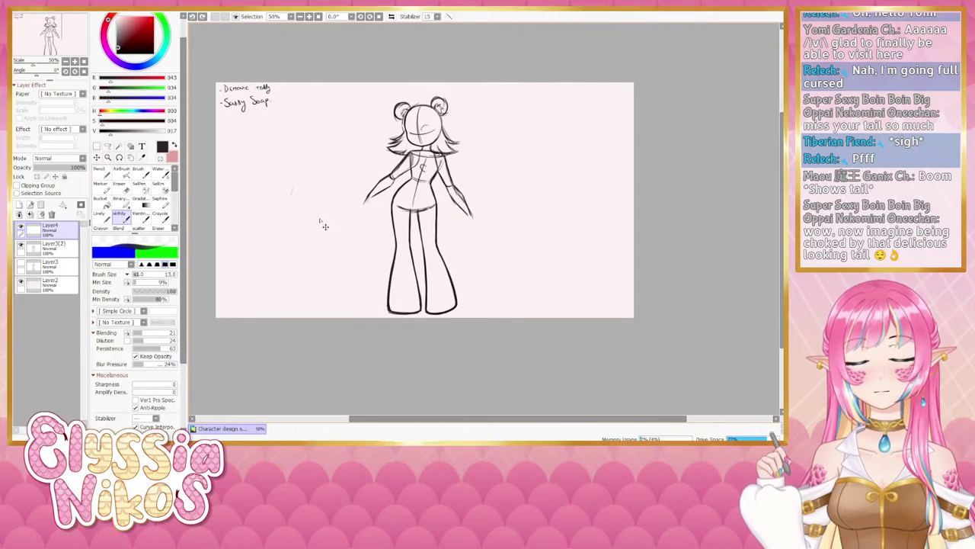
{"action": "key", "text": "ctrl+z"}
- Try several slanted skirt lines running out from the waist on the figure's left-hand side, undoing each one
{"action": "left_click", "coordinate": [74, 62]}
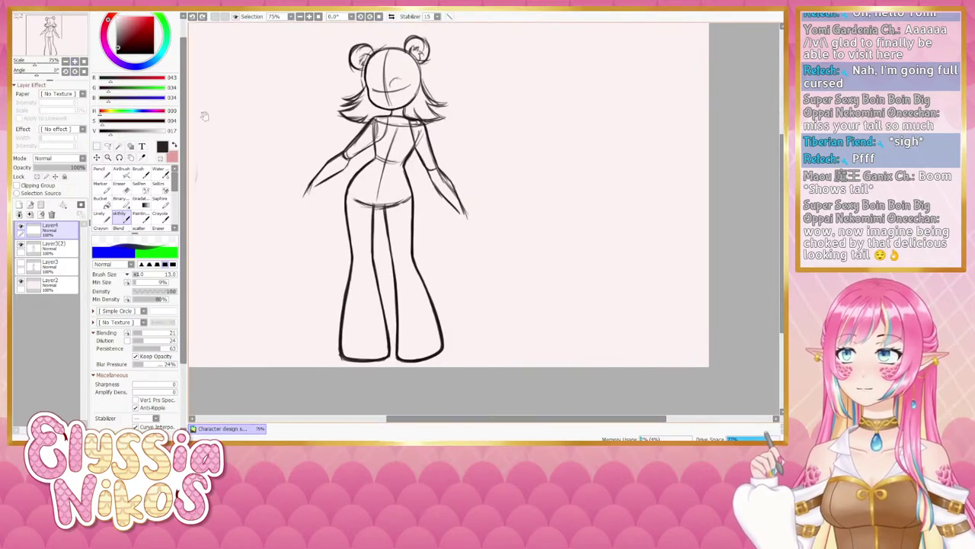
{"action": "mouse_move", "coordinate": [385, 177]}
{"action": "left_mouse_down"}
{"action": "mouse_move", "coordinate": [431, 102]}
{"action": "mouse_move", "coordinate": [329, 181]}
{"action": "left_mouse_up"}
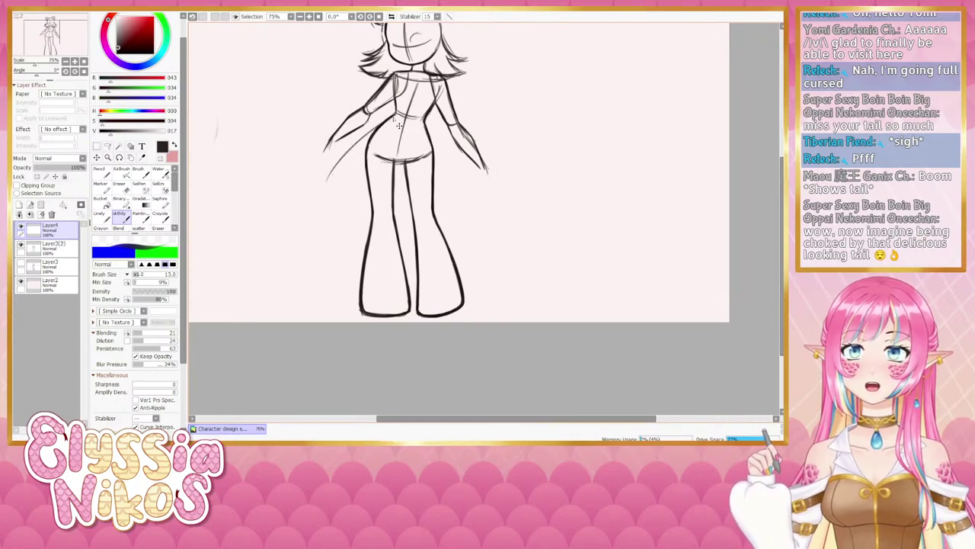
{"action": "key", "text": "ctrl+z"}
{"action": "left_click_drag", "start_coordinate": [376, 125], "coordinate": [334, 167]}
{"action": "key", "text": "ctrl+z"}
{"action": "left_click_drag", "start_coordinate": [387, 118], "coordinate": [341, 158]}
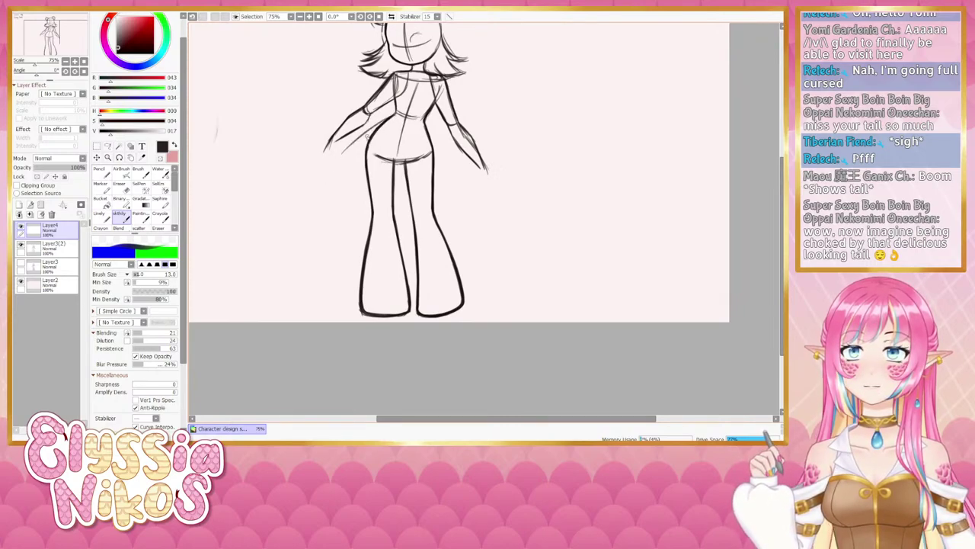
{"action": "key", "text": "ctrl+z"}
{"action": "left_click_drag", "start_coordinate": [387, 118], "coordinate": [349, 156]}
{"action": "key", "text": "ctrl+z"}
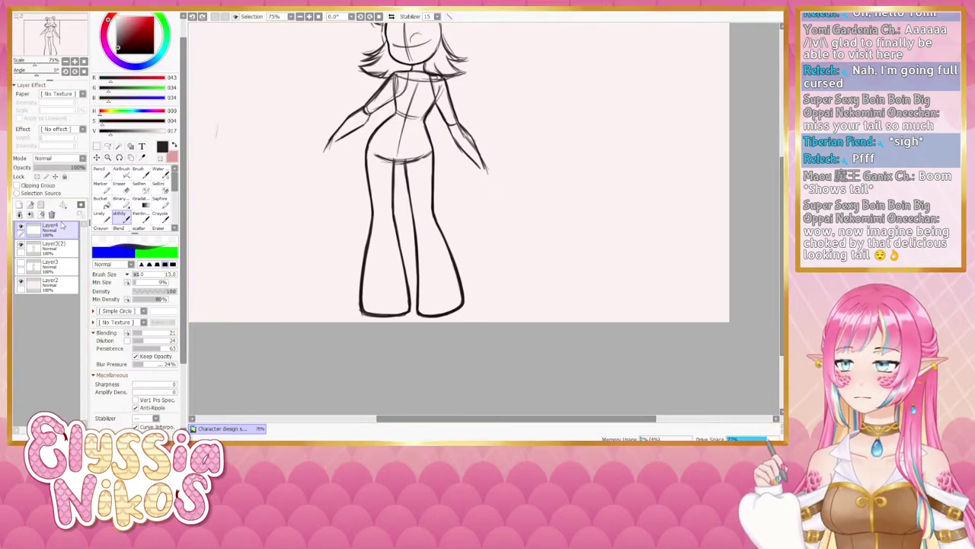
- Rename the new layer to "clothes"
{"action": "type", "text": "clothes"}
{"action": "key", "text": "Return"}
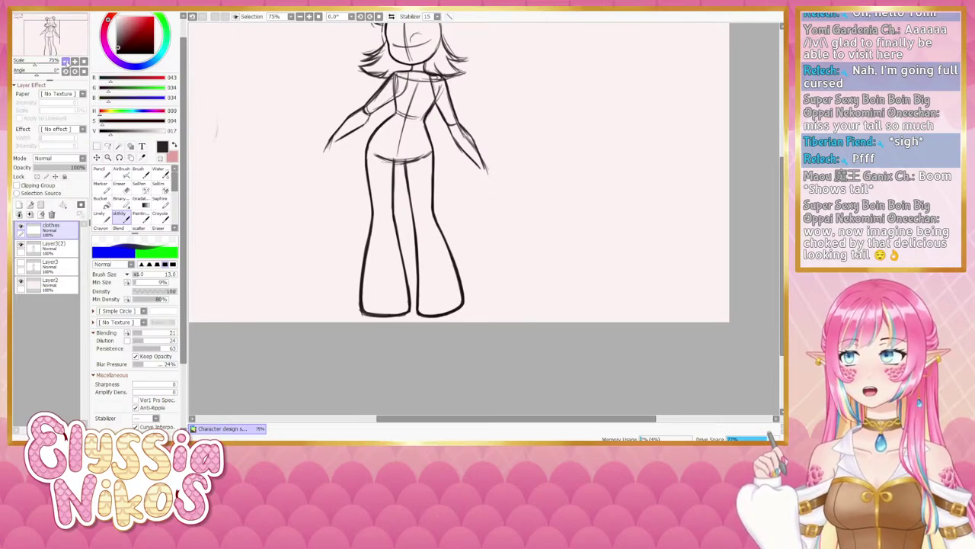
- Sketch a fitted top over the torso with light vertical seam lines from the neckline to the waist
{"action": "left_click", "coordinate": [66, 61]}
{"action": "left_click_drag", "start_coordinate": [363, 196], "coordinate": [332, 209]}
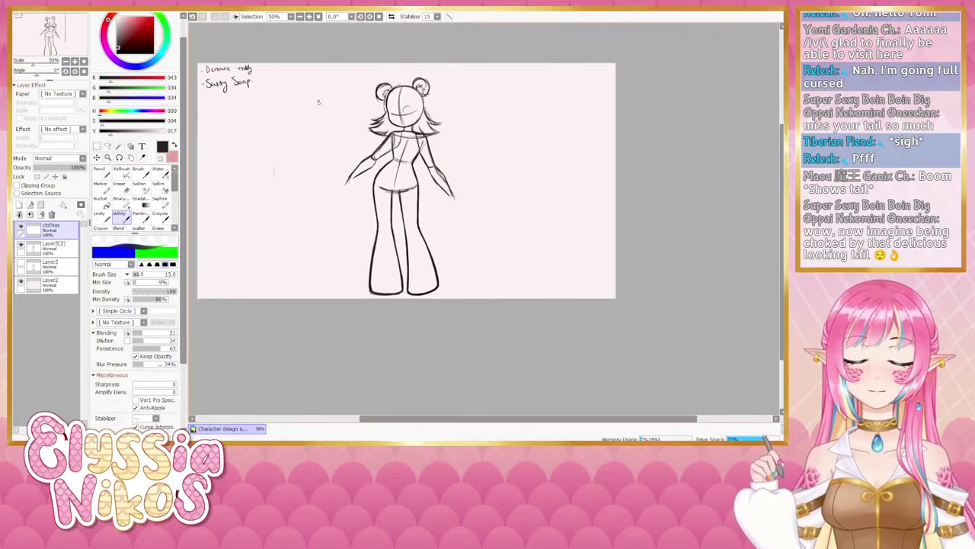
{"action": "left_click_drag", "start_coordinate": [350, 172], "coordinate": [337, 170]}
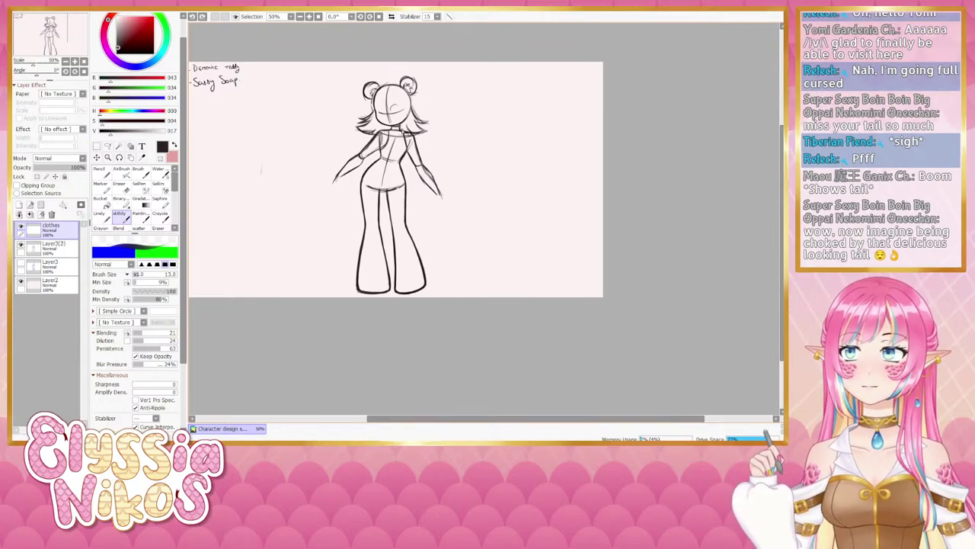
{"action": "left_click", "coordinate": [74, 61]}
{"action": "left_click_drag", "start_coordinate": [335, 120], "coordinate": [366, 199]}
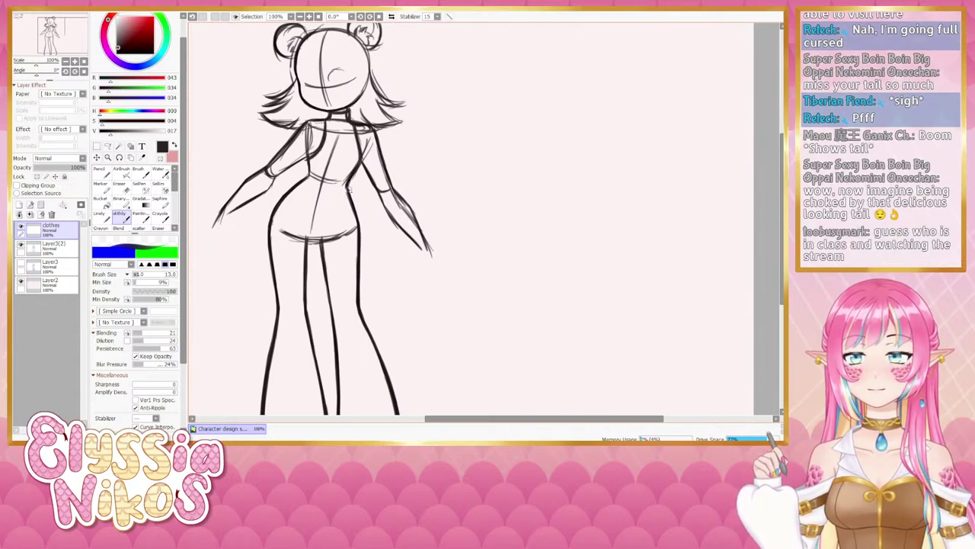
{"action": "left_click_drag", "start_coordinate": [334, 226], "coordinate": [371, 135]}
{"action": "left_click_drag", "start_coordinate": [372, 73], "coordinate": [358, 135]}
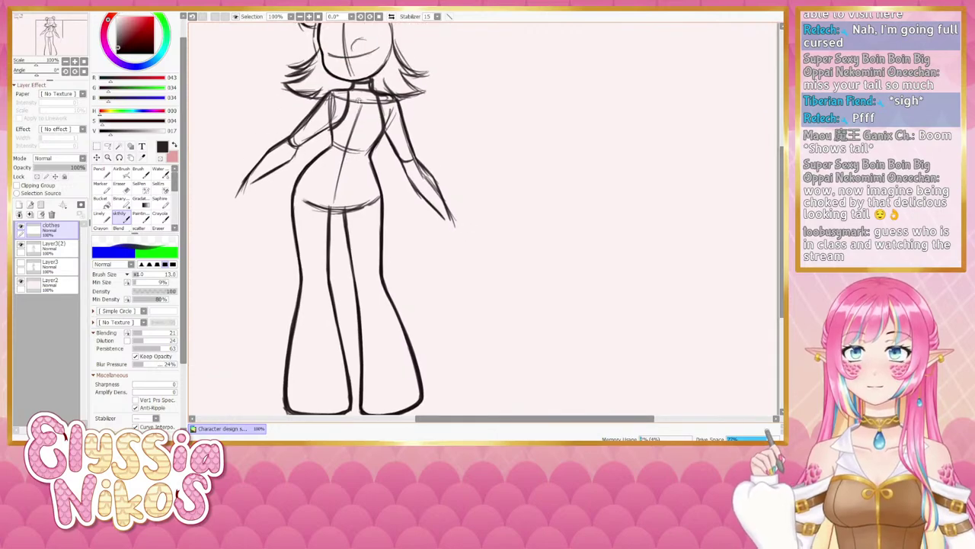
{"action": "left_click_drag", "start_coordinate": [356, 91], "coordinate": [337, 151]}
{"action": "mouse_move", "coordinate": [363, 83]}
{"action": "left_mouse_down"}
{"action": "mouse_move", "coordinate": [349, 157]}
{"action": "mouse_move", "coordinate": [367, 110]}
{"action": "mouse_move", "coordinate": [363, 155]}
{"action": "left_mouse_up"}
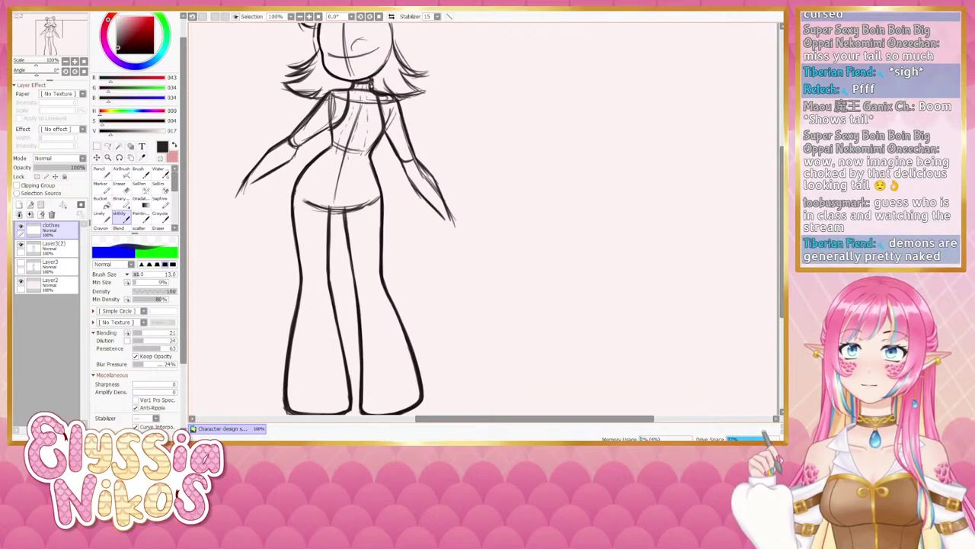
{"action": "left_click_drag", "start_coordinate": [371, 86], "coordinate": [375, 129]}
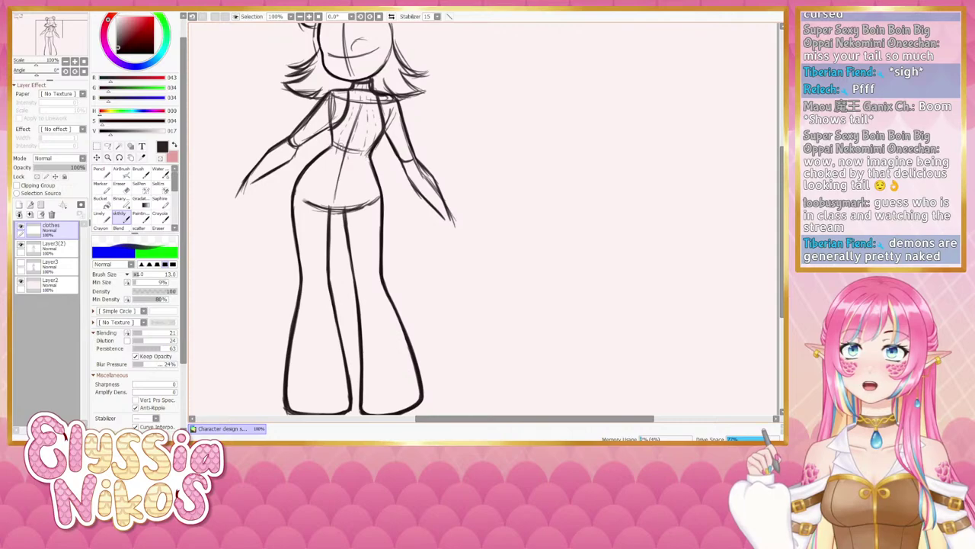
- Draw the top's curved hem across the waist and undo the surplus strokes
{"action": "left_click_drag", "start_coordinate": [333, 146], "coordinate": [370, 160]}
{"action": "key", "text": "ctrl+z"}
{"action": "key", "text": "ctrl+z"}
- Sketch the left edge of a flared skirt from the waist past the hip, undoing and redrawing the stroke
{"action": "left_click", "coordinate": [65, 62]}
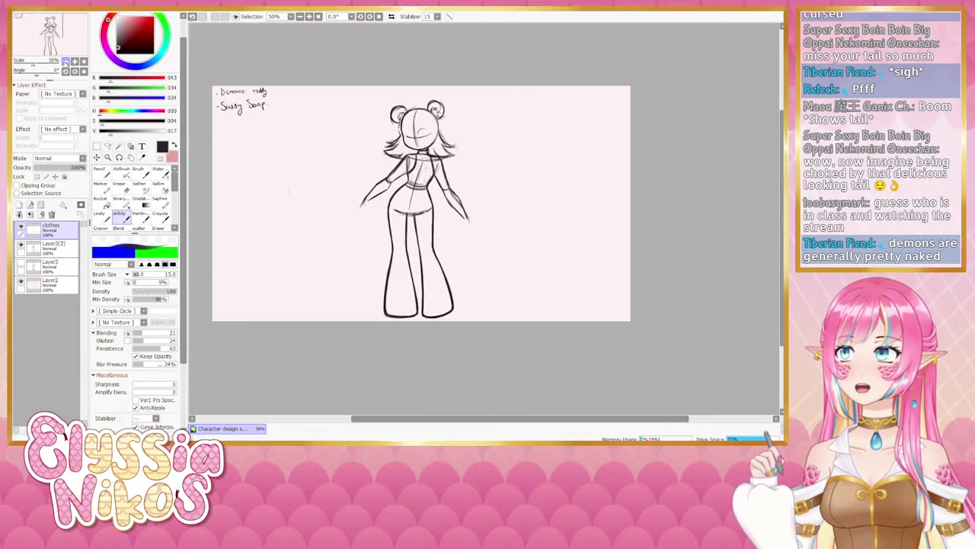
{"action": "left_click_drag", "start_coordinate": [319, 220], "coordinate": [284, 204]}
{"action": "key", "text": "ctrl+z"}
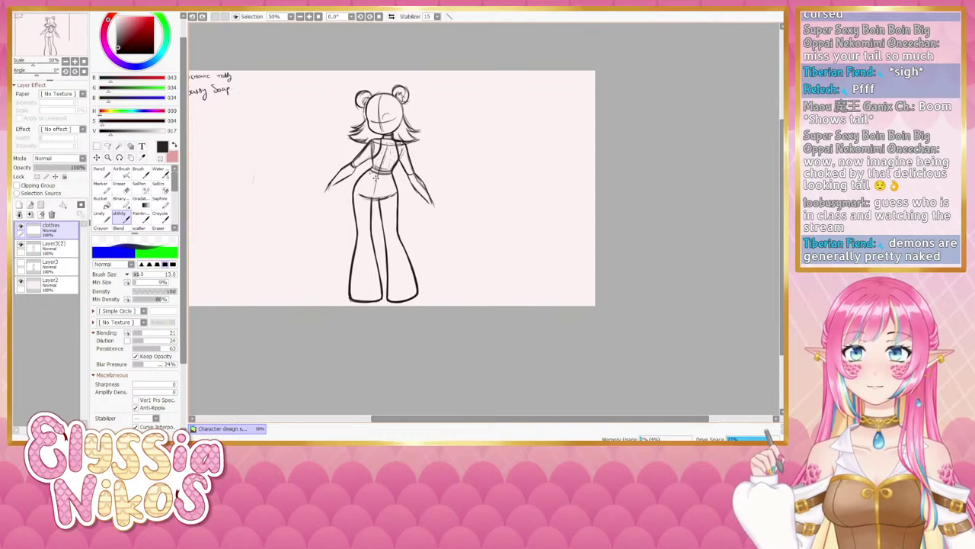
{"action": "left_click_drag", "start_coordinate": [368, 170], "coordinate": [342, 202]}
{"action": "key", "text": "ctrl+z"}
{"action": "left_click_drag", "start_coordinate": [368, 169], "coordinate": [344, 209]}
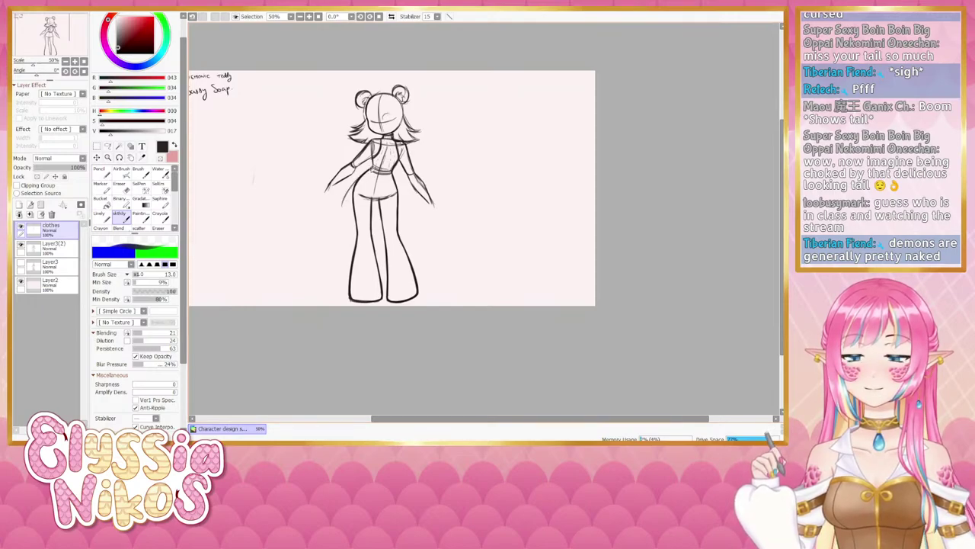
{"action": "left_click_drag", "start_coordinate": [366, 171], "coordinate": [342, 202]}
{"action": "key", "text": "ctrl+z"}
{"action": "left_click_drag", "start_coordinate": [366, 170], "coordinate": [344, 206]}
{"action": "key", "text": "ctrl+z"}
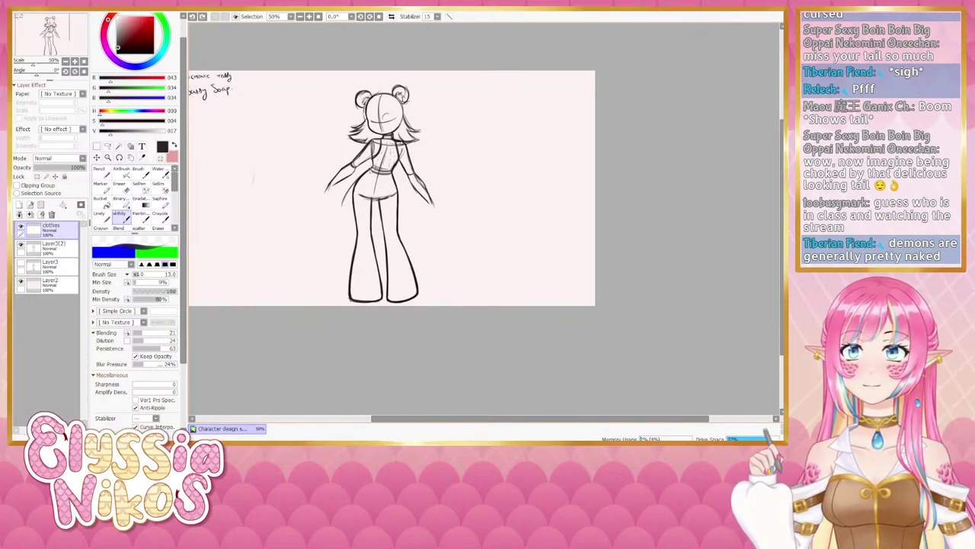
{"action": "left_click_drag", "start_coordinate": [369, 173], "coordinate": [344, 205]}
{"action": "key", "text": "ctrl+z"}
{"action": "left_click_drag", "start_coordinate": [370, 169], "coordinate": [347, 197]}
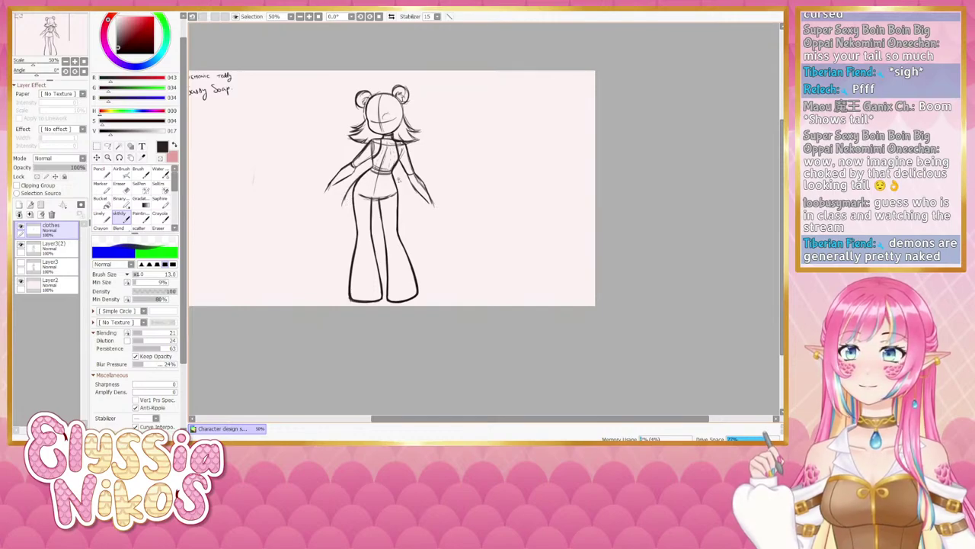
{"action": "key", "text": "ctrl+z"}
- Sketch the skirt's right edge flaring from the waist towards the hand, redrawing it, and rough in a hemline
{"action": "left_click_drag", "start_coordinate": [409, 195], "coordinate": [414, 208]}
{"action": "key", "text": "ctrl+z"}
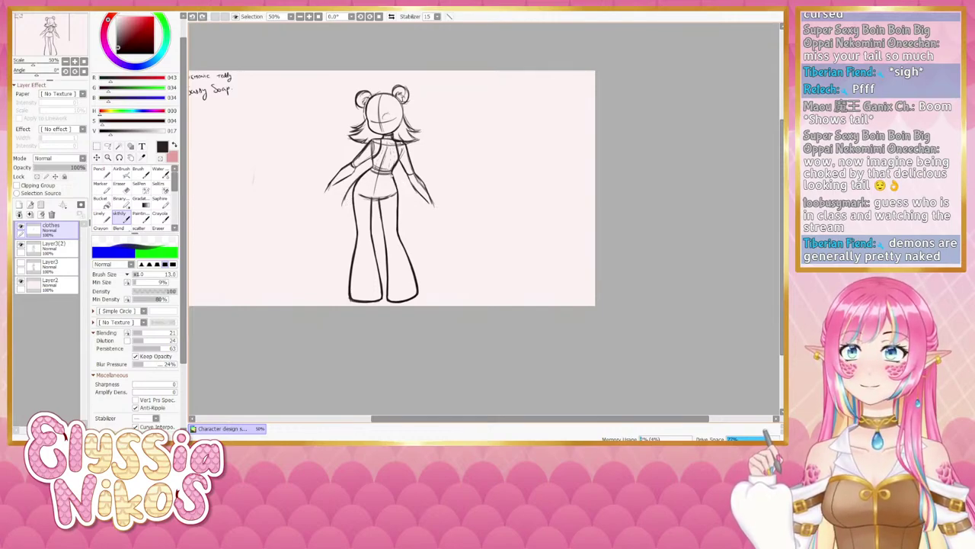
{"action": "left_click_drag", "start_coordinate": [394, 176], "coordinate": [416, 208]}
{"action": "key", "text": "ctrl+z"}
{"action": "key", "text": "ctrl+z"}
{"action": "left_click_drag", "start_coordinate": [392, 174], "coordinate": [419, 211]}
{"action": "key", "text": "ctrl+z"}
{"action": "key", "text": "ctrl+z"}
{"action": "mouse_move", "coordinate": [369, 171]}
{"action": "left_mouse_down"}
{"action": "mouse_move", "coordinate": [345, 198]}
{"action": "mouse_move", "coordinate": [411, 213]}
{"action": "left_mouse_up"}
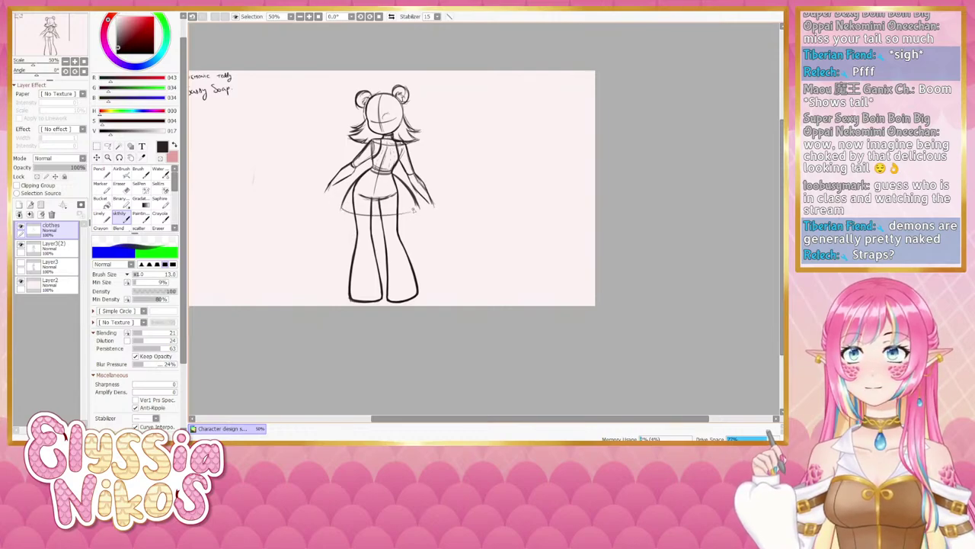
- Redraw the skirt's hem as a downward curve across the upper thighs between both skirt edges
{"action": "key", "text": "ctrl+z"}
{"action": "left_click_drag", "start_coordinate": [342, 207], "coordinate": [417, 204]}
{"action": "key", "text": "ctrl+z"}
{"action": "left_click_drag", "start_coordinate": [348, 210], "coordinate": [419, 211]}
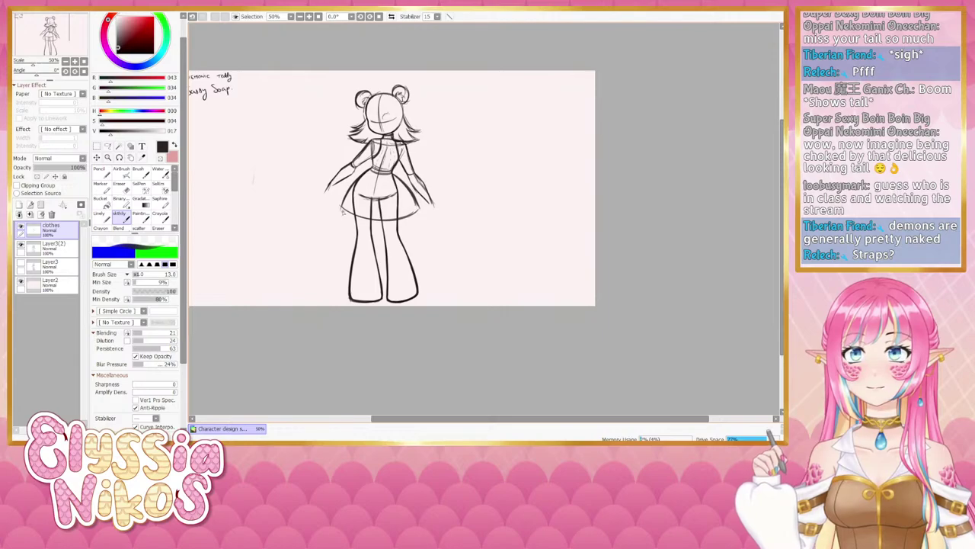
- Sketch a ruffled trim below the skirt's hem from the left edge to the right, undoing stray strokes
{"action": "key", "text": "ctrl+z"}
{"action": "mouse_move", "coordinate": [341, 205]}
{"action": "left_mouse_down"}
{"action": "mouse_move", "coordinate": [334, 213]}
{"action": "mouse_move", "coordinate": [359, 227]}
{"action": "left_mouse_up"}
{"action": "key", "text": "ctrl+z"}
{"action": "key", "text": "ctrl+z"}
{"action": "key", "text": "ctrl+z"}
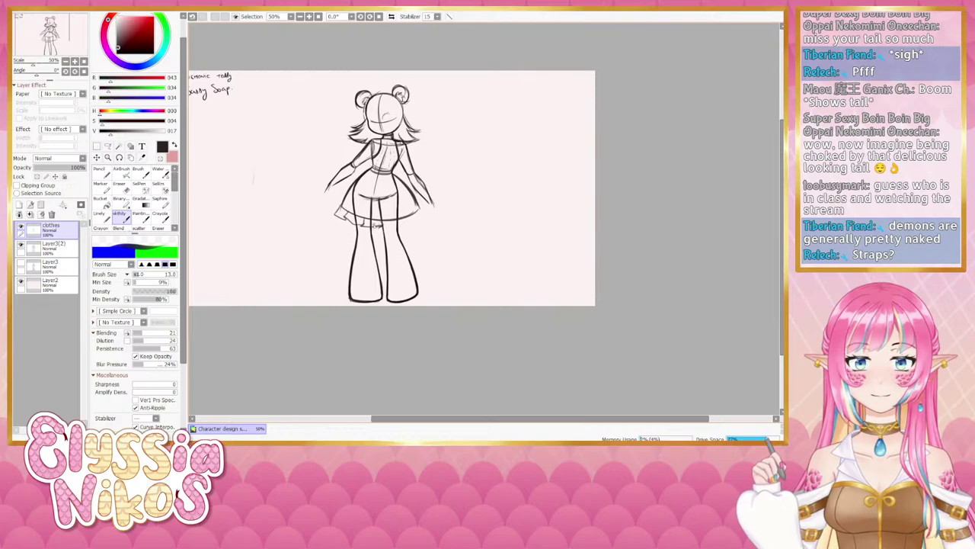
{"action": "left_click_drag", "start_coordinate": [380, 230], "coordinate": [418, 219]}
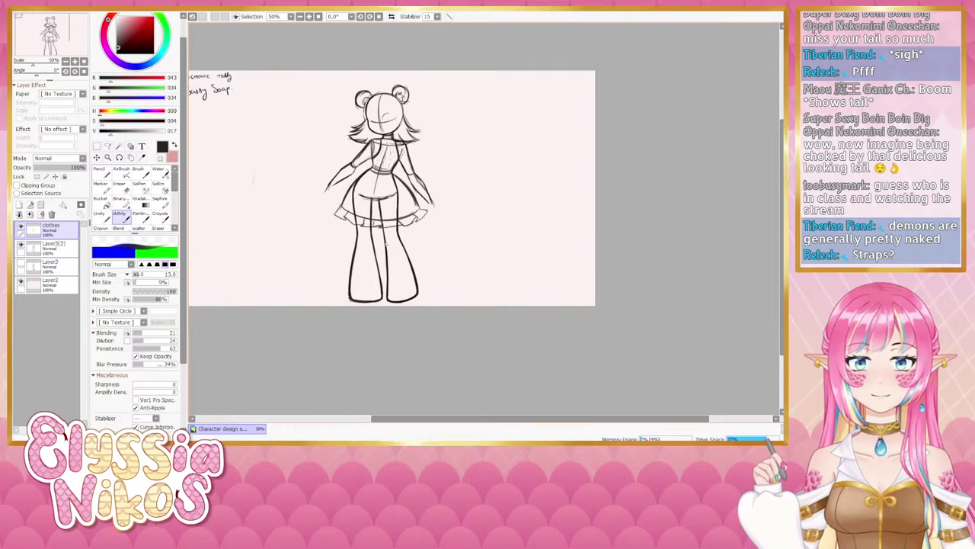
{"action": "left_click_drag", "start_coordinate": [387, 243], "coordinate": [399, 235]}
{"action": "mouse_move", "coordinate": [353, 195]}
{"action": "left_mouse_down"}
{"action": "mouse_move", "coordinate": [362, 232]}
{"action": "mouse_move", "coordinate": [344, 208]}
{"action": "left_mouse_up"}
{"action": "key", "text": "ctrl+z"}
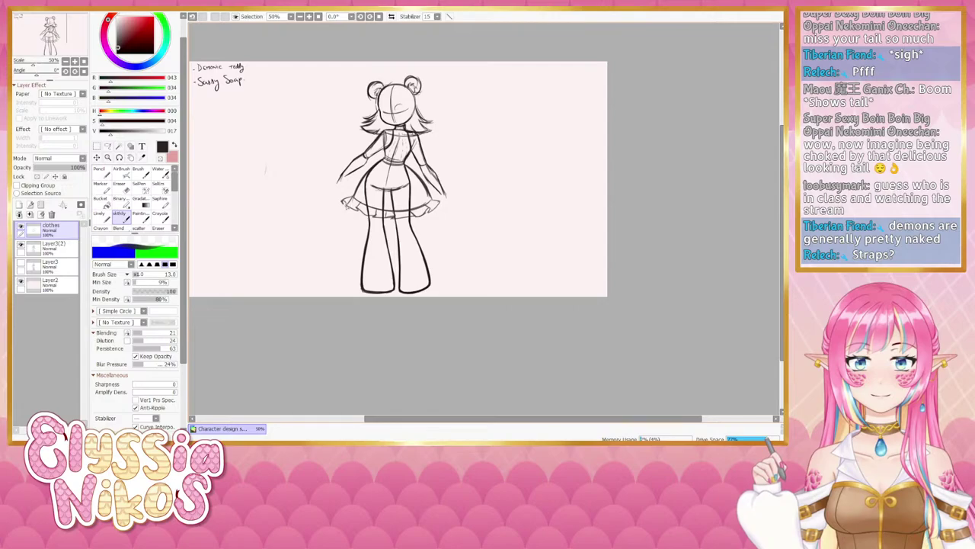
{"action": "left_click_drag", "start_coordinate": [427, 238], "coordinate": [413, 244]}
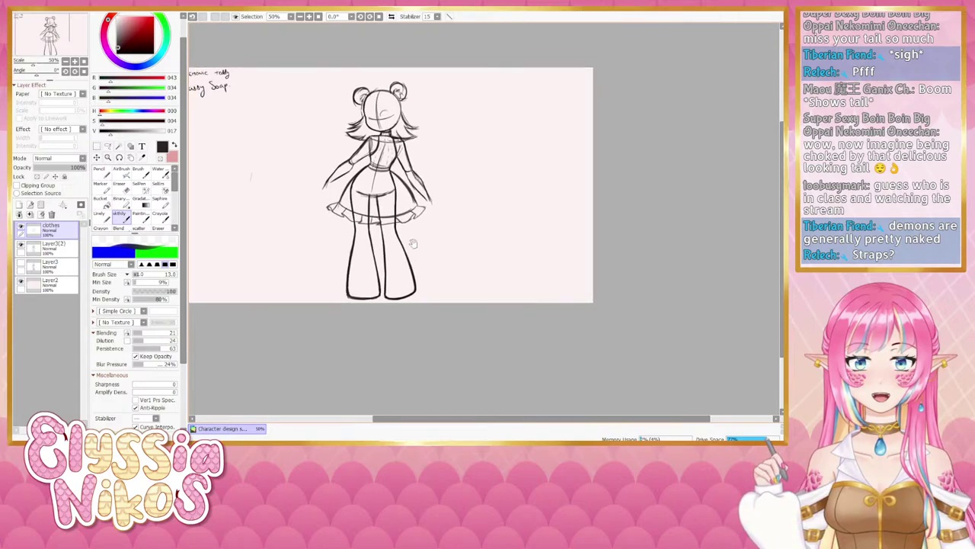
- Sketch loose sleeve shapes over both upper arms on the clothes layer, undoing and redrawing the first strokes
{"action": "left_click_drag", "start_coordinate": [373, 158], "coordinate": [355, 175]}
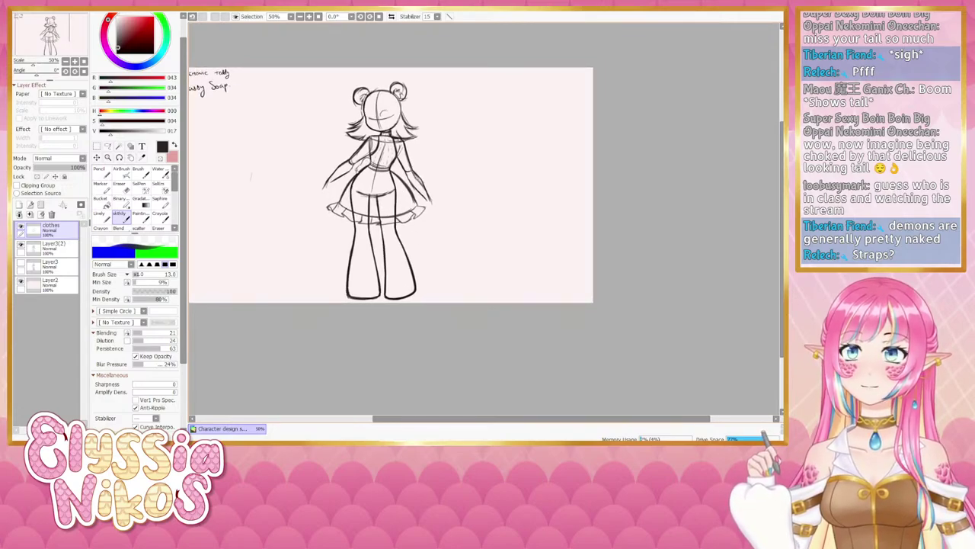
{"action": "key", "text": "ctrl+z"}
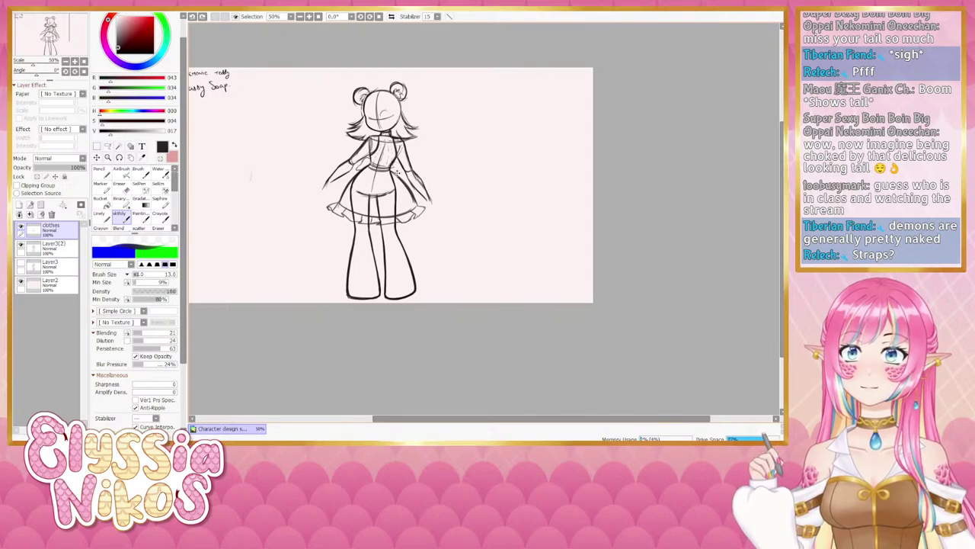
{"action": "key", "text": "ctrl+z"}
{"action": "left_click_drag", "start_coordinate": [363, 142], "coordinate": [345, 163]}
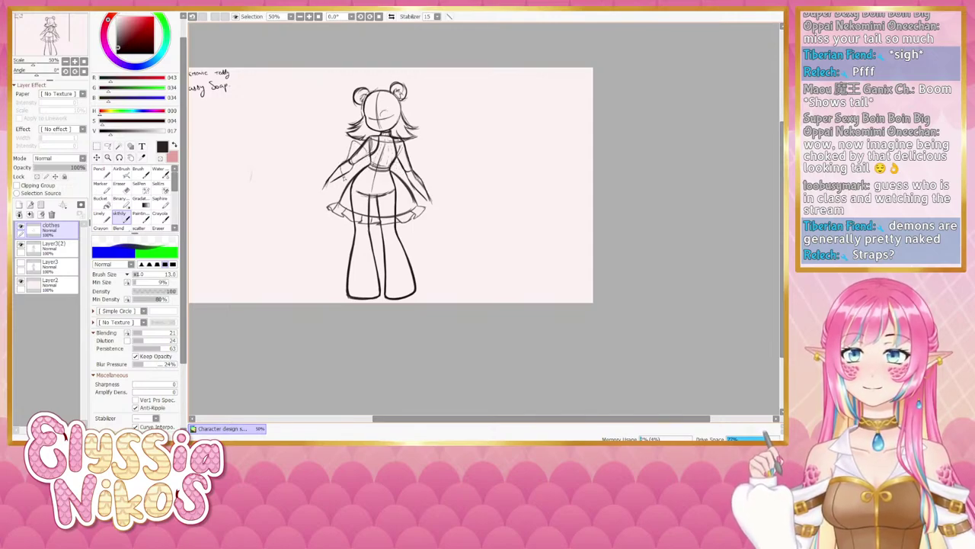
{"action": "mouse_move", "coordinate": [408, 148]}
{"action": "left_mouse_down"}
{"action": "mouse_move", "coordinate": [414, 160]}
{"action": "mouse_move", "coordinate": [461, 140]}
{"action": "left_mouse_up"}
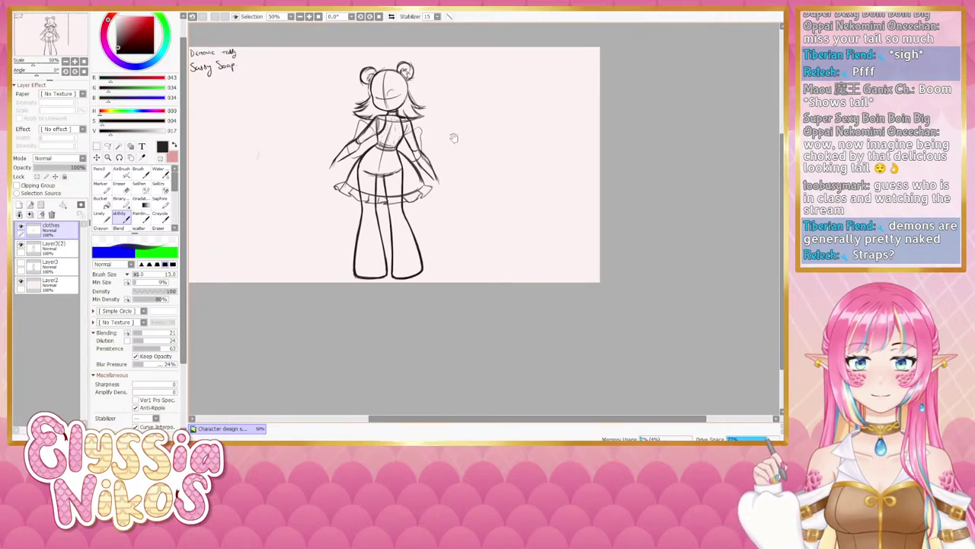
- Examine the outfit sketch up close, hiding and showing the clothes layer and Layer3(2) to view the clothes alone
{"action": "left_click_drag", "start_coordinate": [457, 139], "coordinate": [448, 185]}
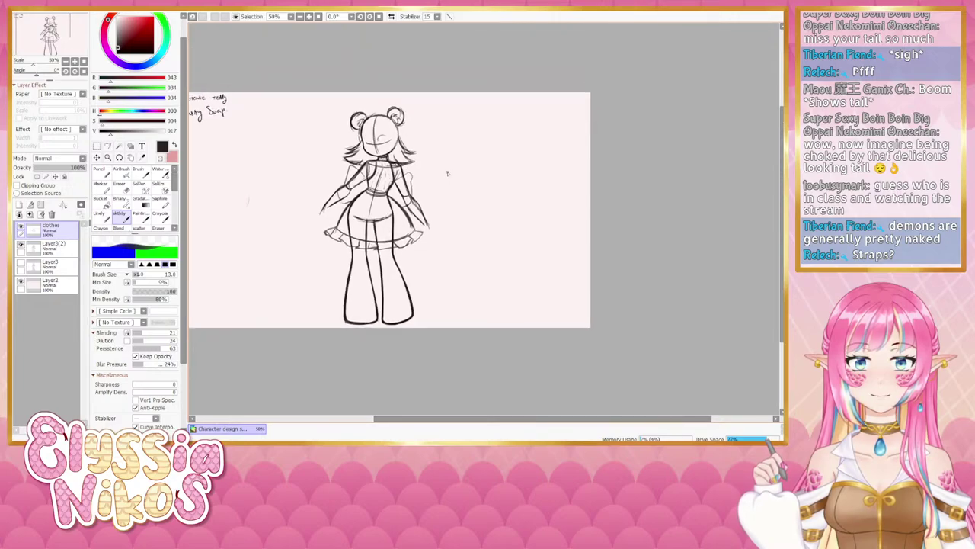
{"action": "left_click_drag", "start_coordinate": [448, 123], "coordinate": [448, 163]}
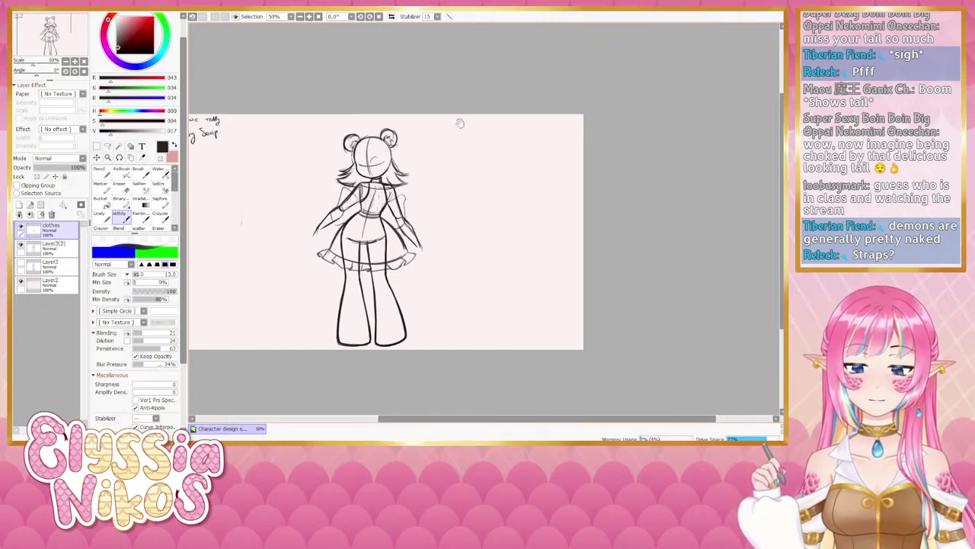
{"action": "left_click_drag", "start_coordinate": [457, 133], "coordinate": [463, 126]}
{"action": "left_click_drag", "start_coordinate": [440, 170], "coordinate": [454, 156]}
{"action": "left_click", "coordinate": [74, 61]}
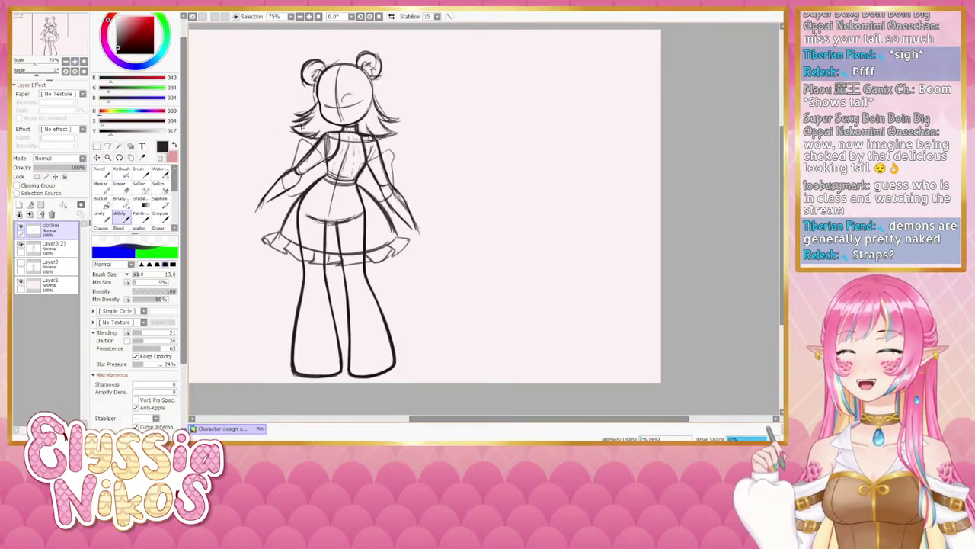
{"action": "left_click_drag", "start_coordinate": [365, 145], "coordinate": [389, 117]}
{"action": "left_click", "coordinate": [124, 188]}
{"action": "left_click_drag", "start_coordinate": [353, 153], "coordinate": [393, 224]}
{"action": "left_click", "coordinate": [21, 227]}
{"action": "left_click", "coordinate": [21, 227]}
{"action": "left_click", "coordinate": [20, 245]}
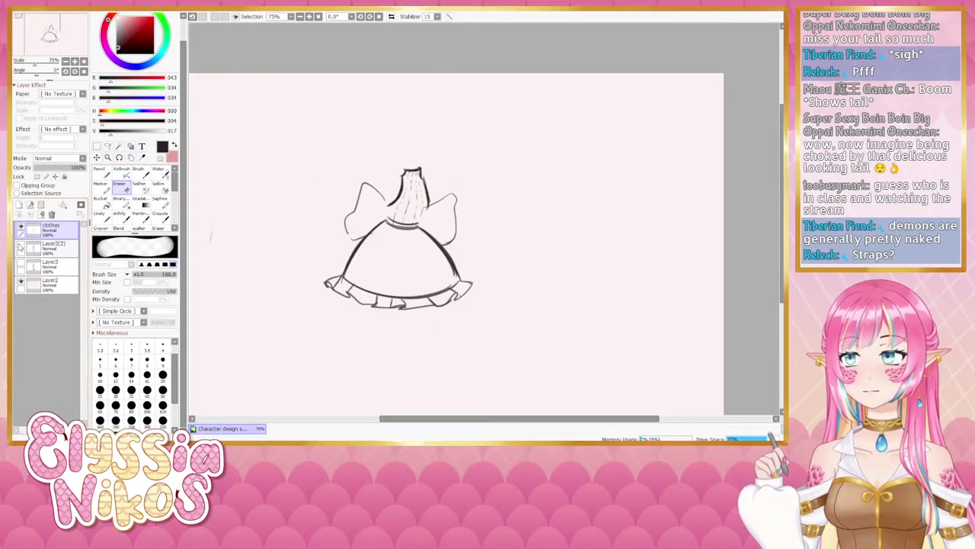
{"action": "left_click", "coordinate": [21, 245]}
{"action": "left_click", "coordinate": [45, 245]}
{"action": "left_click_drag", "start_coordinate": [397, 98], "coordinate": [339, 99]}
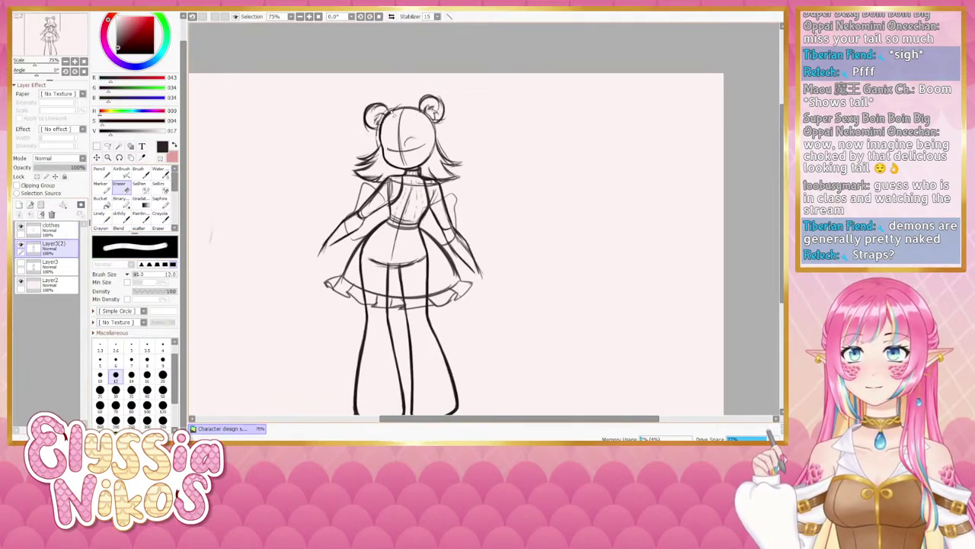
{"action": "key", "text": "ctrl+z"}
{"action": "left_click_drag", "start_coordinate": [394, 113], "coordinate": [414, 107]}
{"action": "key", "text": "ctrl+z"}
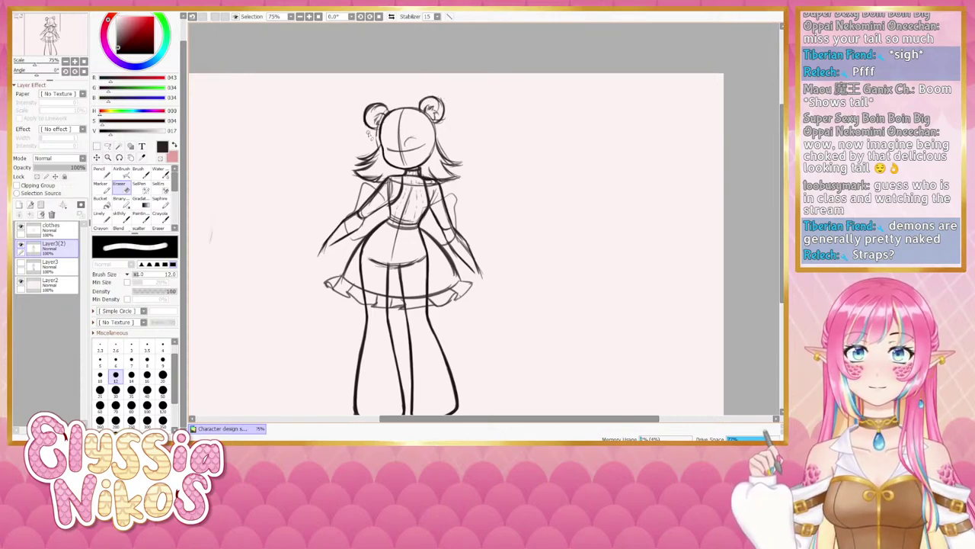
{"action": "scroll", "coordinate": [370, 135], "scroll_direction": "down", "scroll_amount": 1}
{"action": "scroll", "coordinate": [278, 161], "scroll_direction": "down", "scroll_amount": 1}
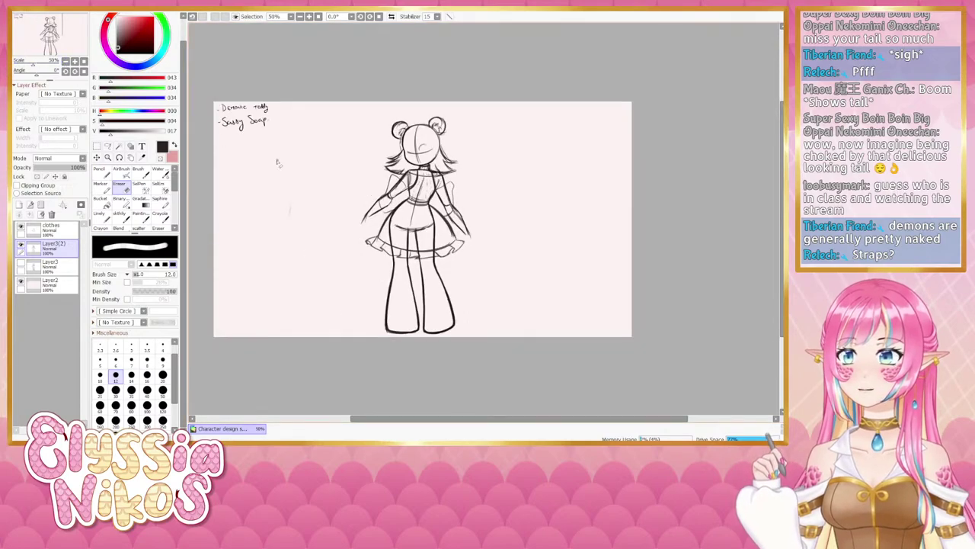
{"action": "left_click_drag", "start_coordinate": [323, 183], "coordinate": [308, 172]}
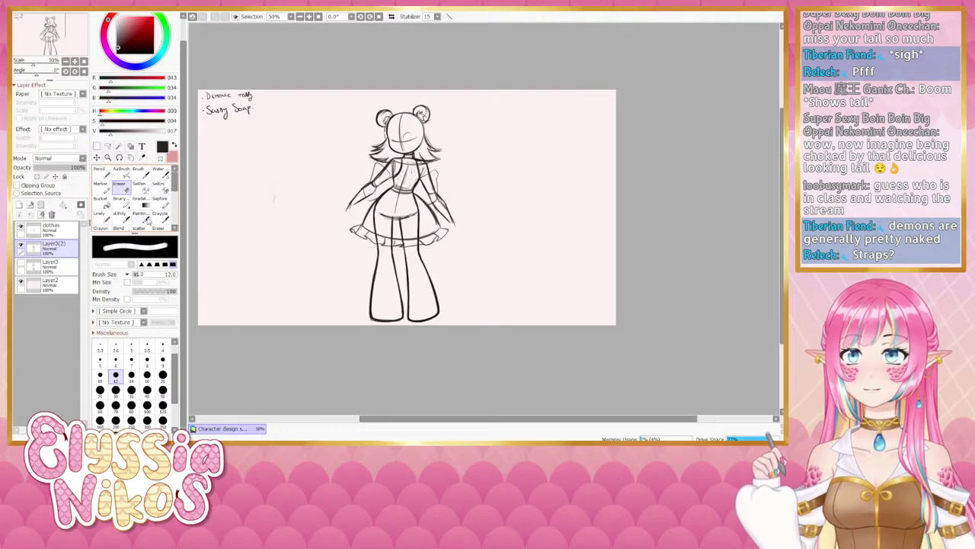
{"action": "left_click", "coordinate": [120, 215]}
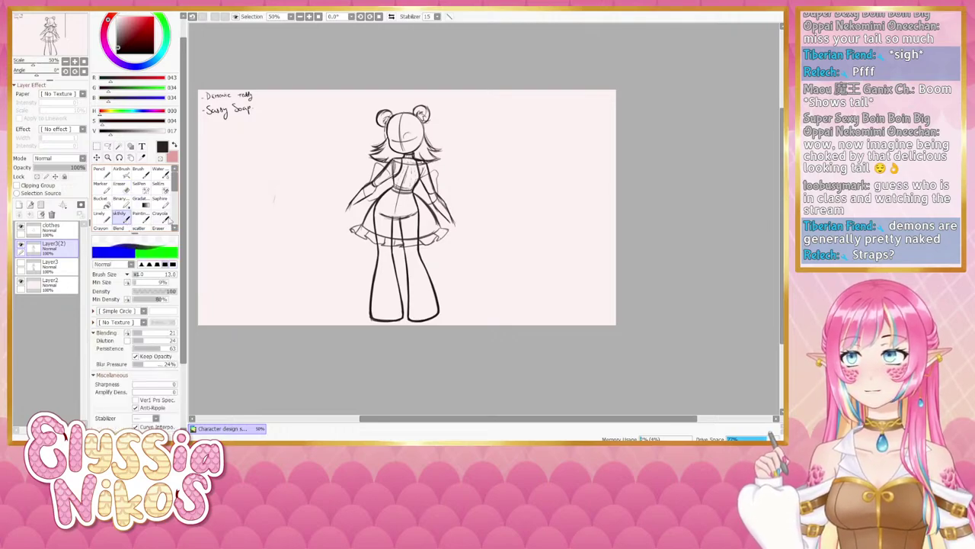
{"action": "left_click_drag", "start_coordinate": [299, 205], "coordinate": [283, 189]}
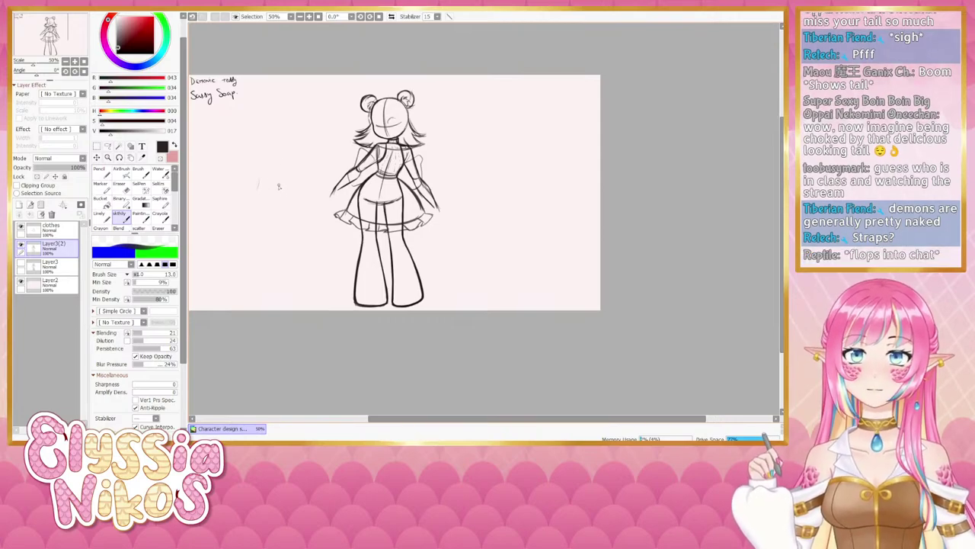
{"action": "left_click_drag", "start_coordinate": [273, 216], "coordinate": [264, 214]}
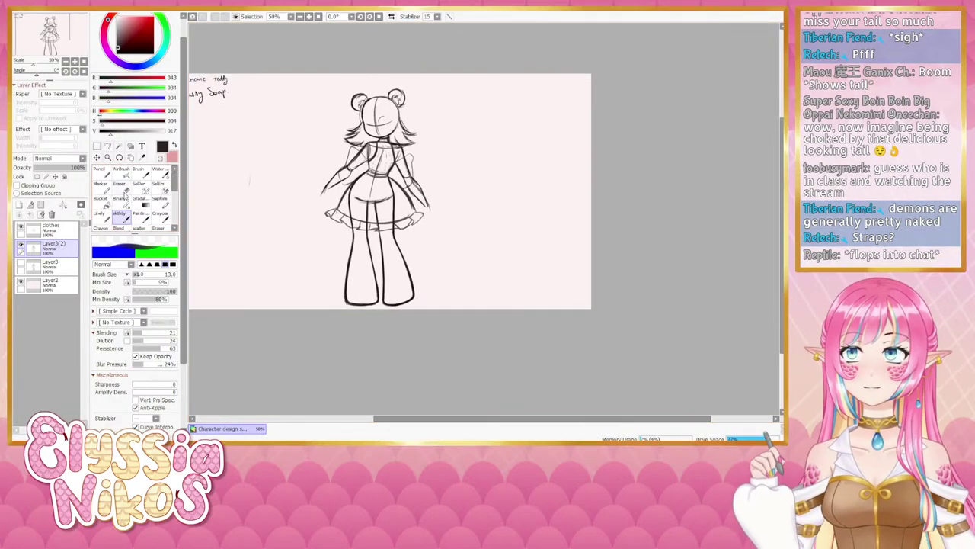
{"action": "left_click", "coordinate": [120, 183]}
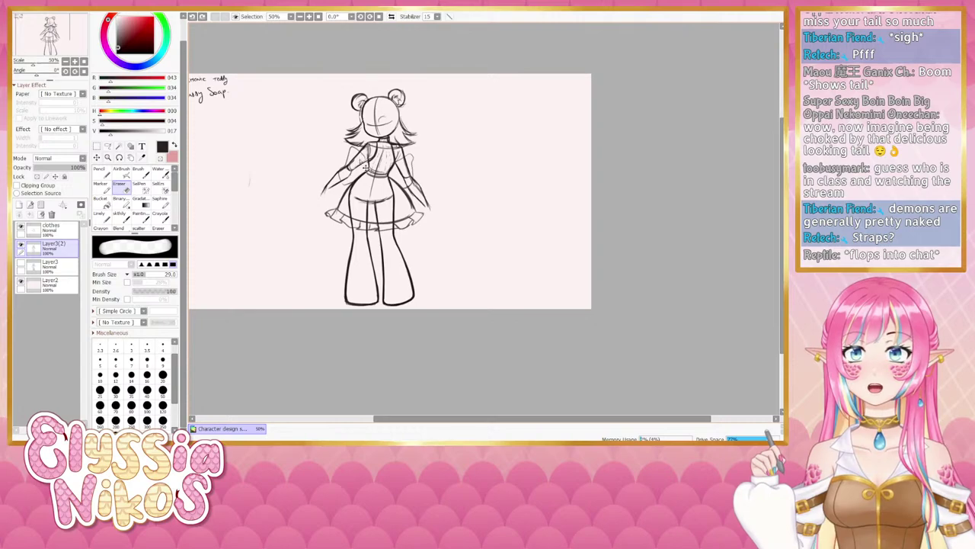
{"action": "left_click", "coordinate": [22, 244]}
{"action": "left_click", "coordinate": [22, 244]}
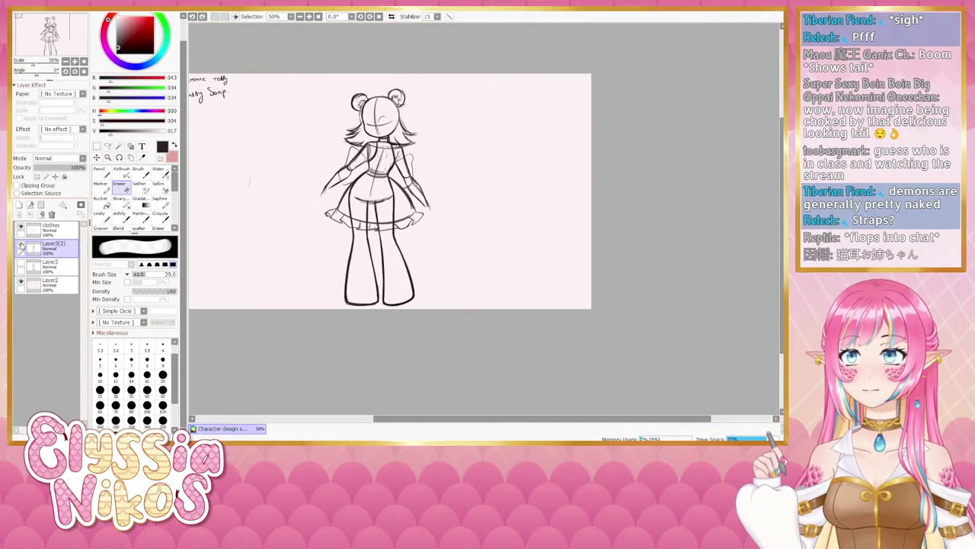
- Try to sketch a new hand over the end of the left forearm, undoing and erasing the trial strokes
{"action": "left_click", "coordinate": [47, 228]}
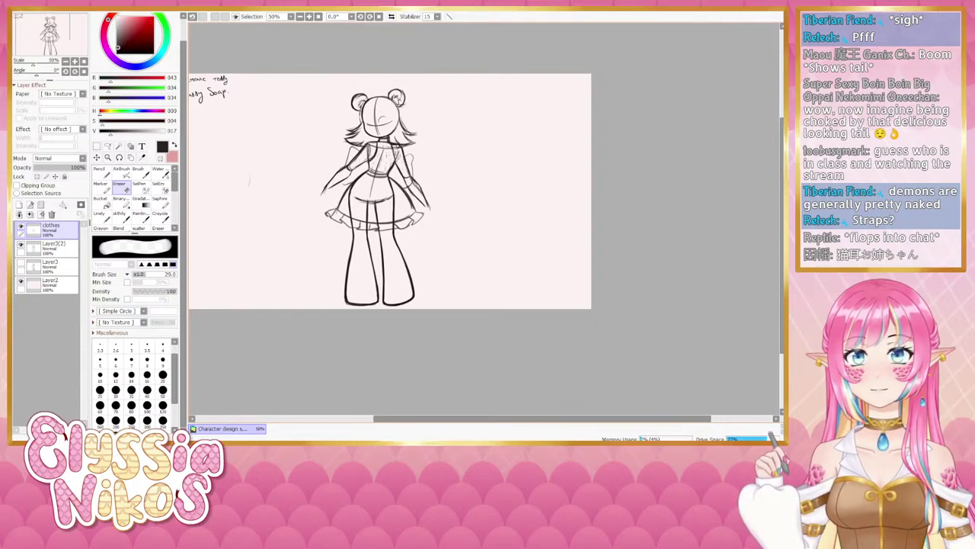
{"action": "key", "text": "["}
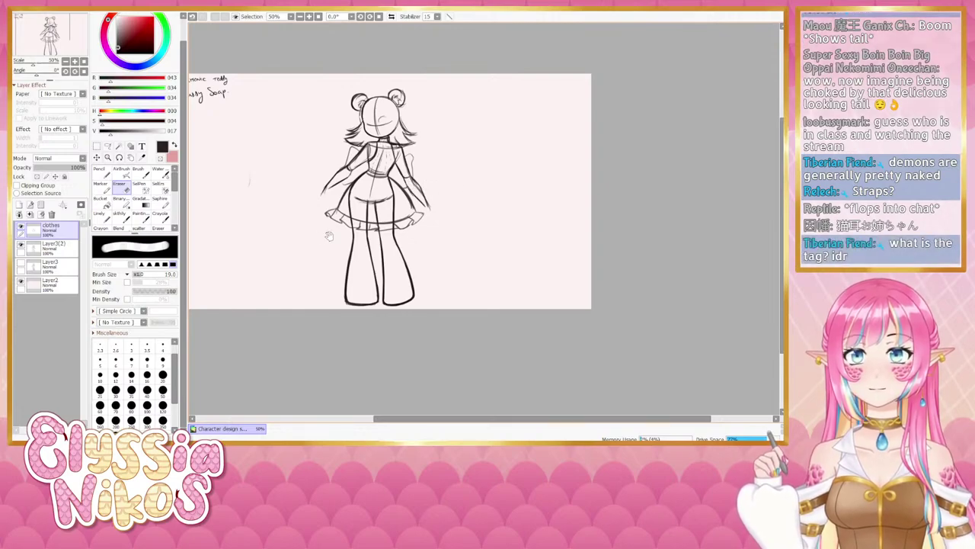
{"action": "left_click_drag", "start_coordinate": [329, 236], "coordinate": [342, 219]}
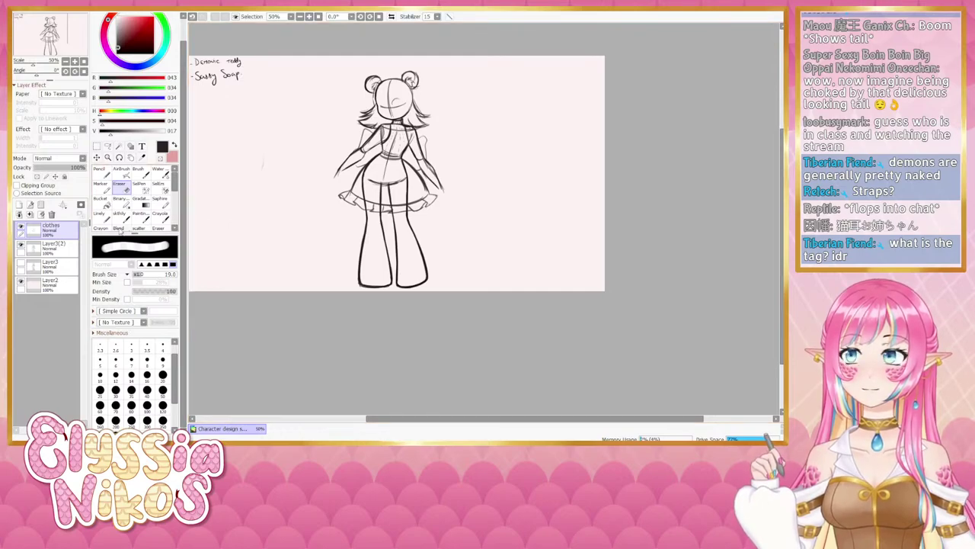
{"action": "left_click", "coordinate": [120, 216]}
{"action": "left_click", "coordinate": [64, 251]}
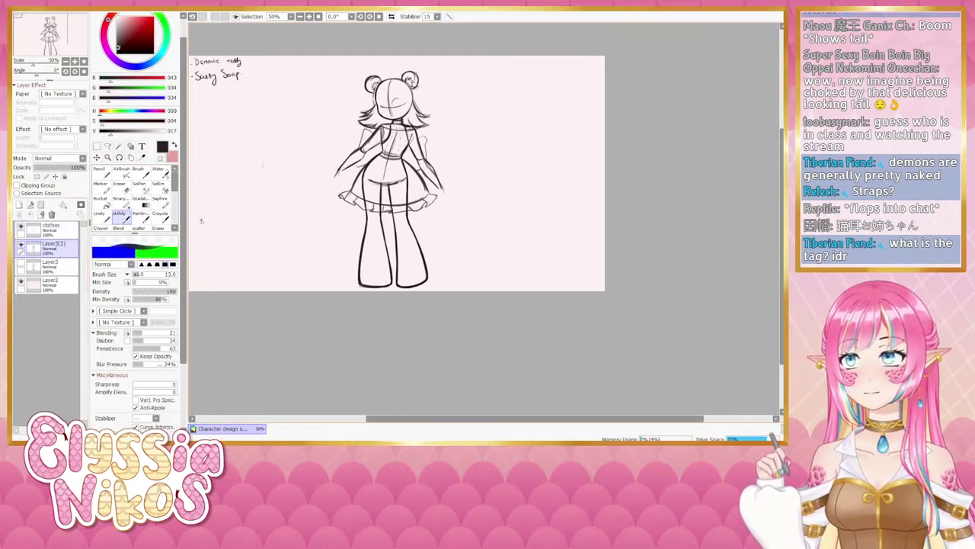
{"action": "key", "text": "ctrl+z"}
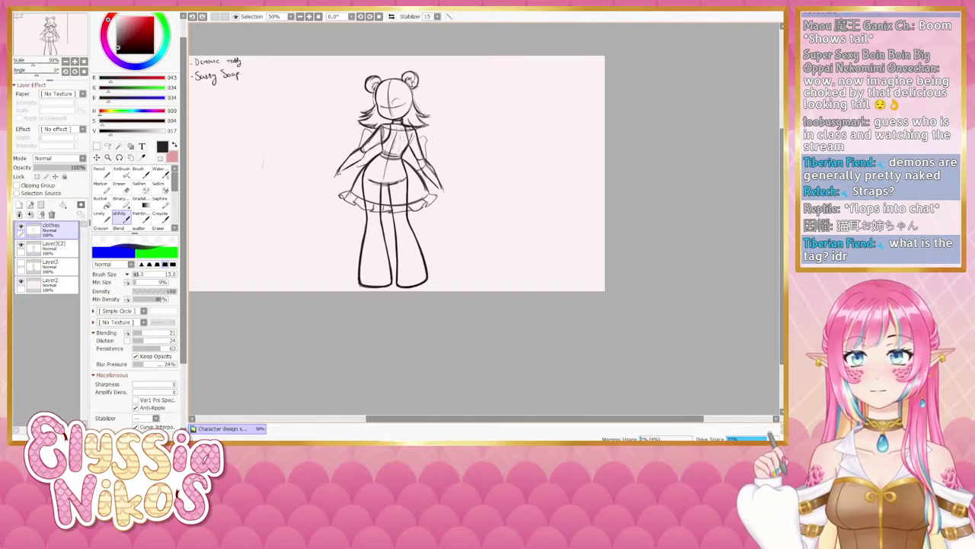
{"action": "left_click_drag", "start_coordinate": [342, 169], "coordinate": [330, 176]}
{"action": "key", "text": "ctrl+z"}
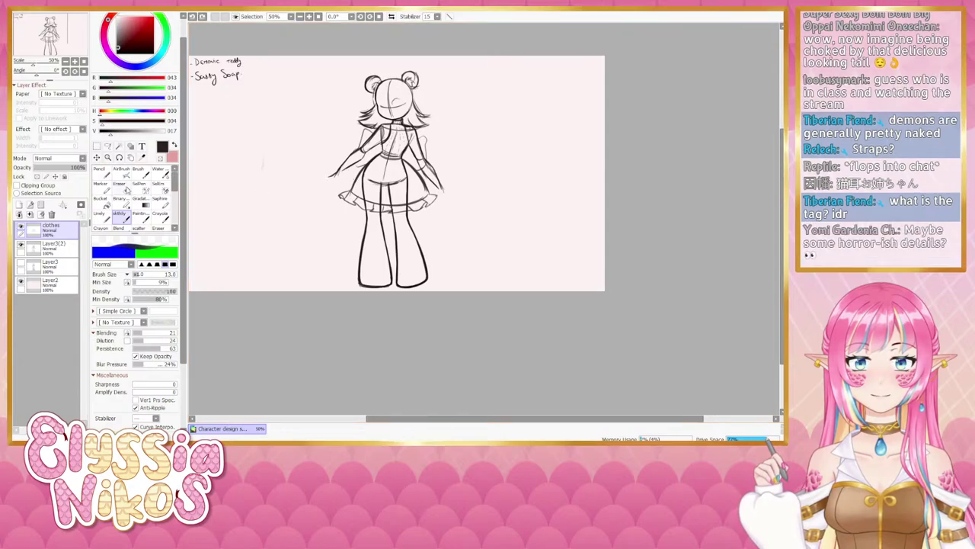
{"action": "key", "text": "e"}
{"action": "left_click_drag", "start_coordinate": [339, 166], "coordinate": [341, 168]}
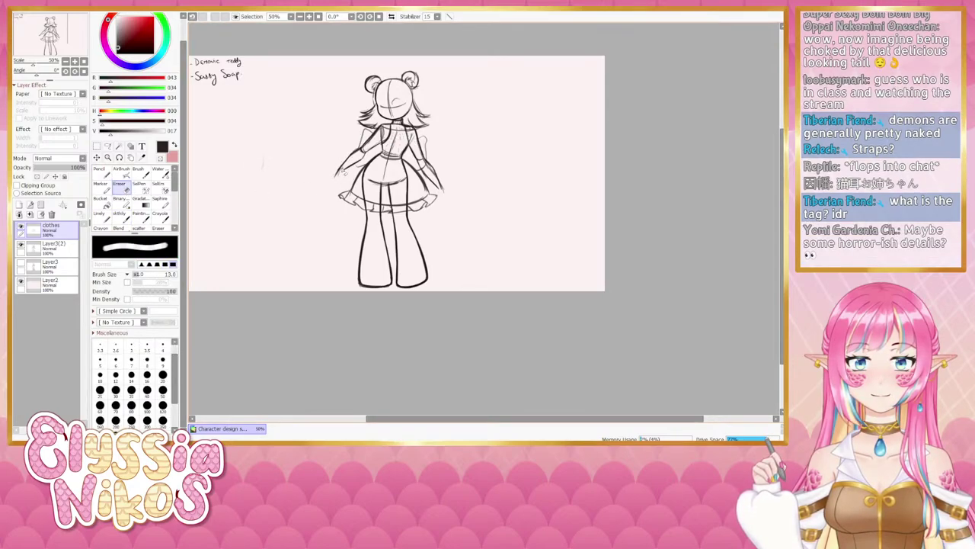
- Hide the clothes layer and erase the pointed tip of the left hand on Layer3(2)
{"action": "left_click", "coordinate": [21, 227]}
{"action": "left_click", "coordinate": [58, 248]}
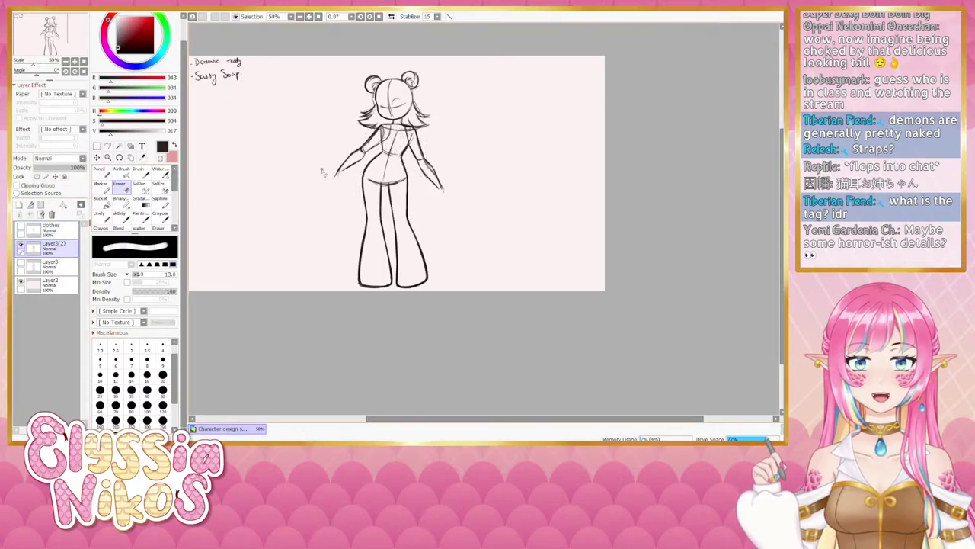
{"action": "left_click_drag", "start_coordinate": [343, 173], "coordinate": [333, 178]}
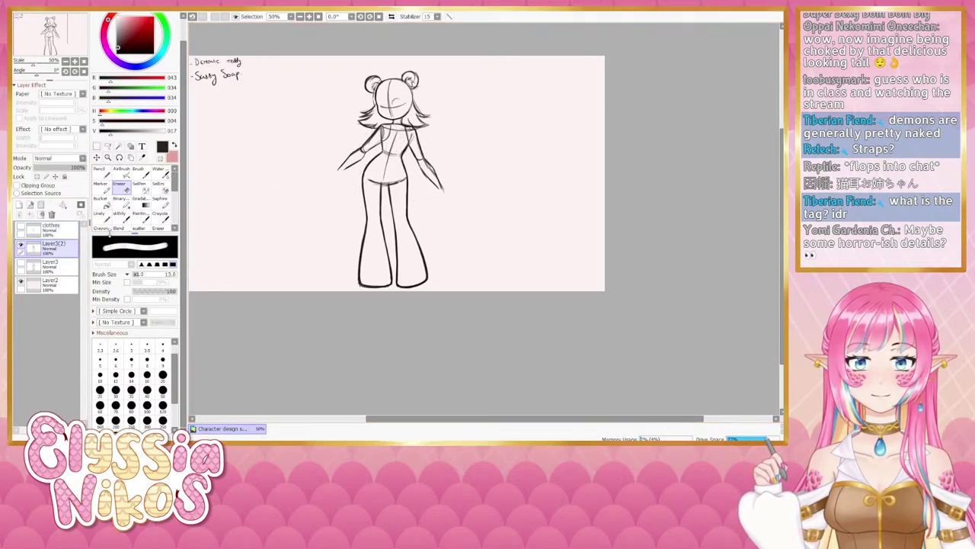
- Try an outstretched hand outline beyond the left forearm and erase it again
{"action": "left_click", "coordinate": [120, 218]}
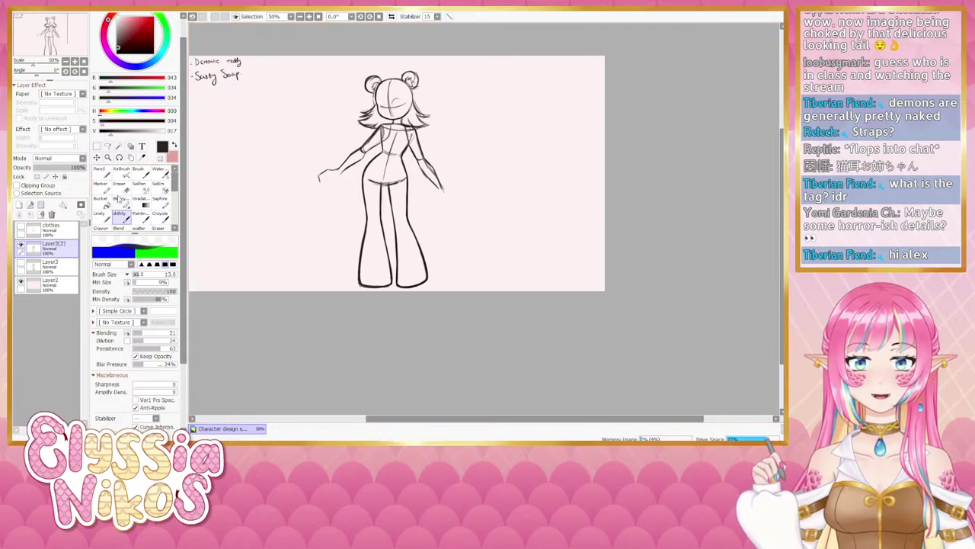
{"action": "left_click", "coordinate": [120, 185]}
{"action": "left_click_drag", "start_coordinate": [318, 178], "coordinate": [343, 173]}
- Close off the end of the left forearm with a short wrist line
{"action": "left_click", "coordinate": [120, 216]}
{"action": "key", "text": "ctrl+z"}
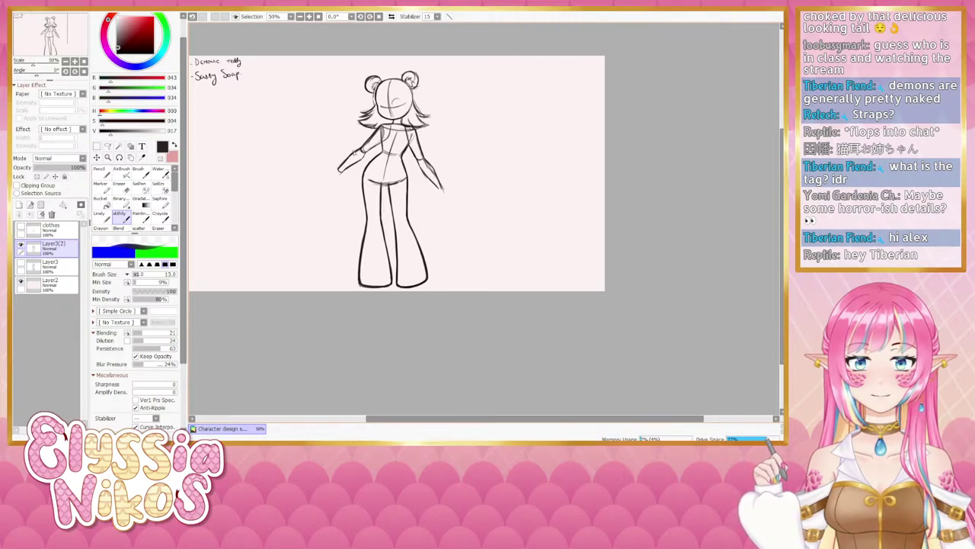
{"action": "left_click_drag", "start_coordinate": [339, 171], "coordinate": [343, 172]}
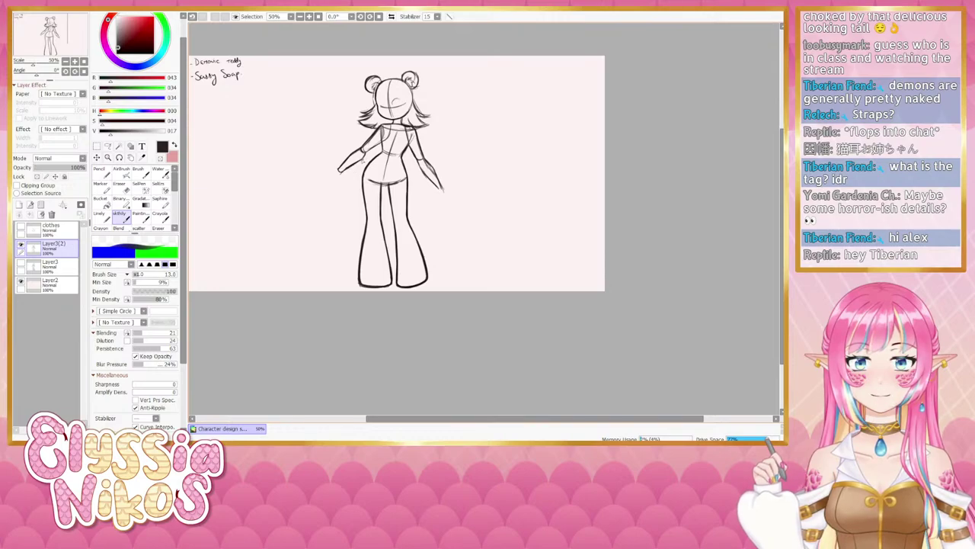
- Clean up the left forearm's lines with the eraser at size 8, undoing the first erasing stroke
{"action": "key", "text": "e"}
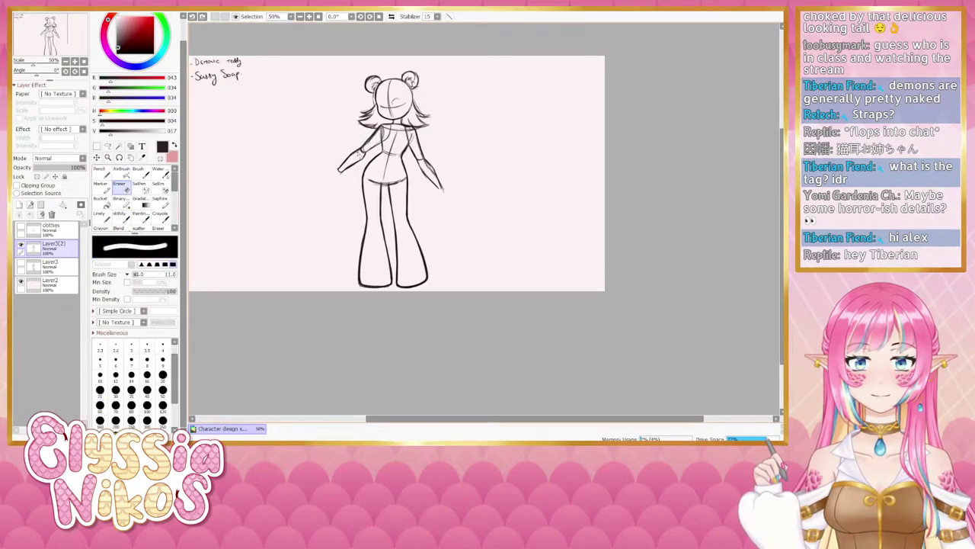
{"action": "left_click_drag", "start_coordinate": [359, 155], "coordinate": [363, 158]}
{"action": "key", "text": "ctrl+z"}
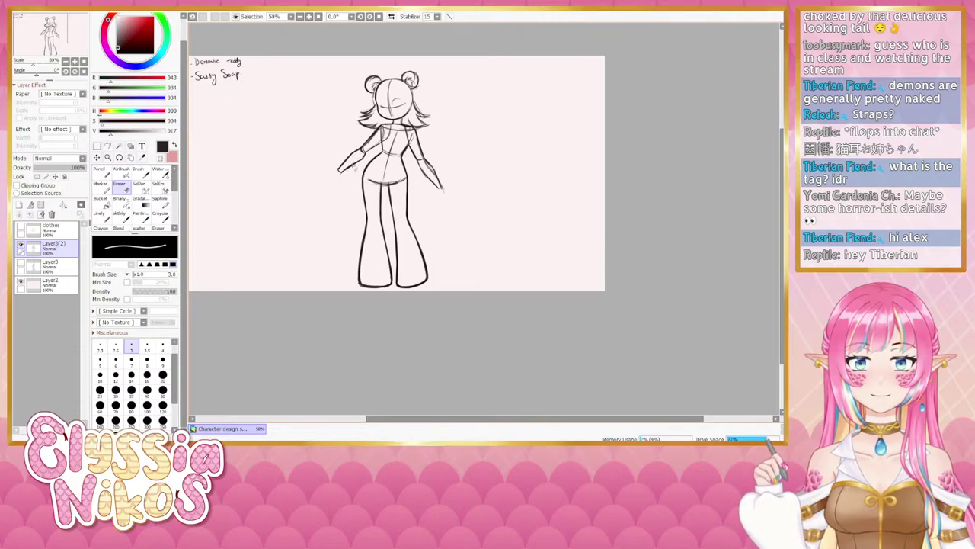
{"action": "key", "text": "]"}
{"action": "key", "text": "]"}
{"action": "key", "text": "]"}
{"action": "key", "text": "]"}
{"action": "key", "text": "]"}
{"action": "key", "text": "]"}
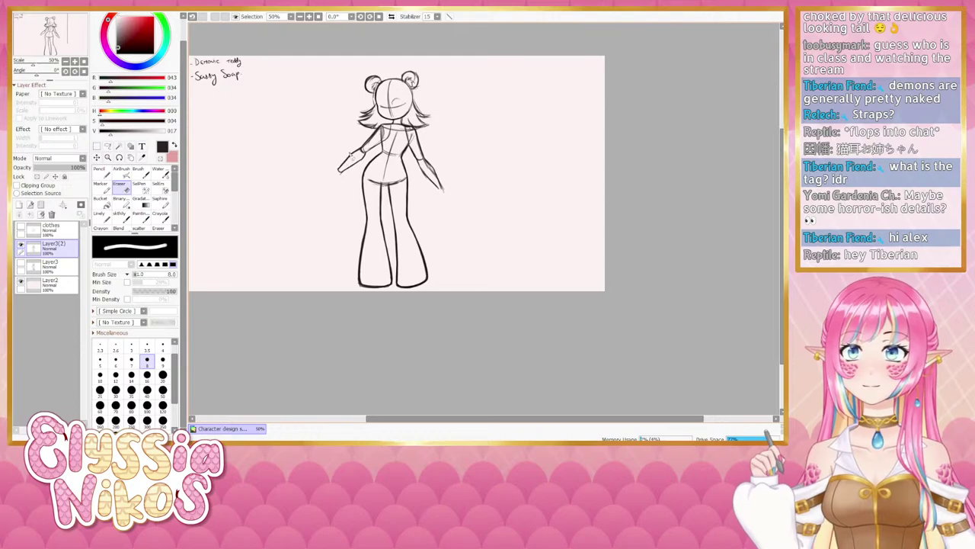
- Sketch an open hand with a palm and fingers extending outward from the left wrist
{"action": "left_click", "coordinate": [120, 216]}
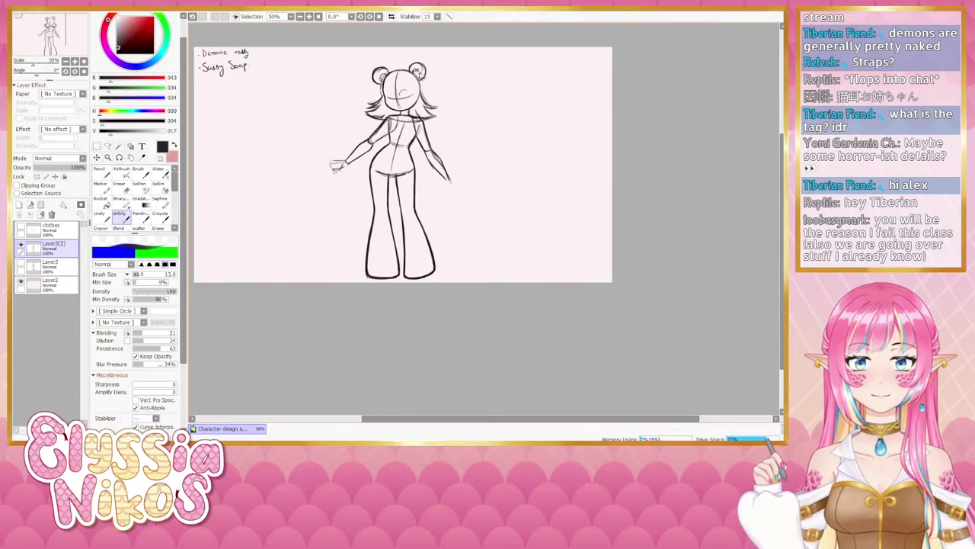
{"action": "left_click_drag", "start_coordinate": [334, 173], "coordinate": [345, 175]}
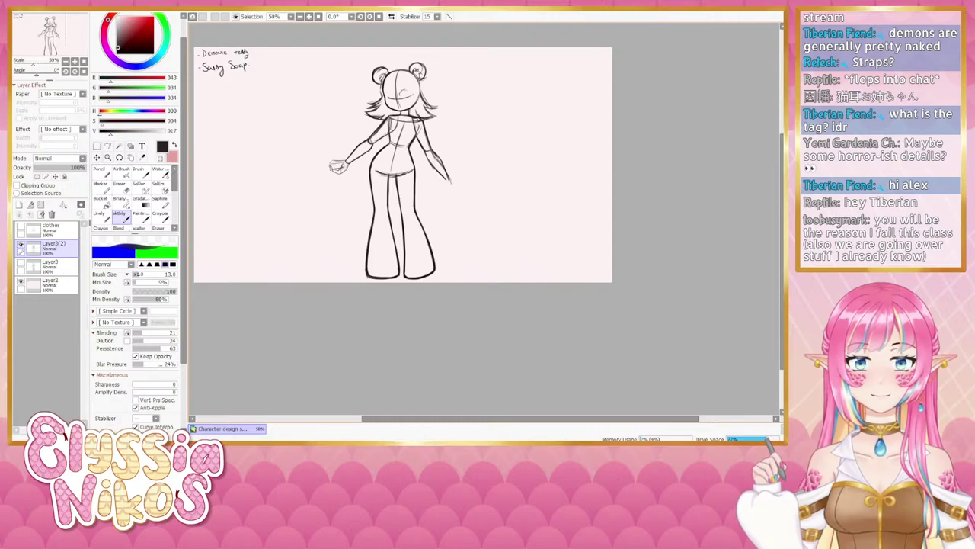
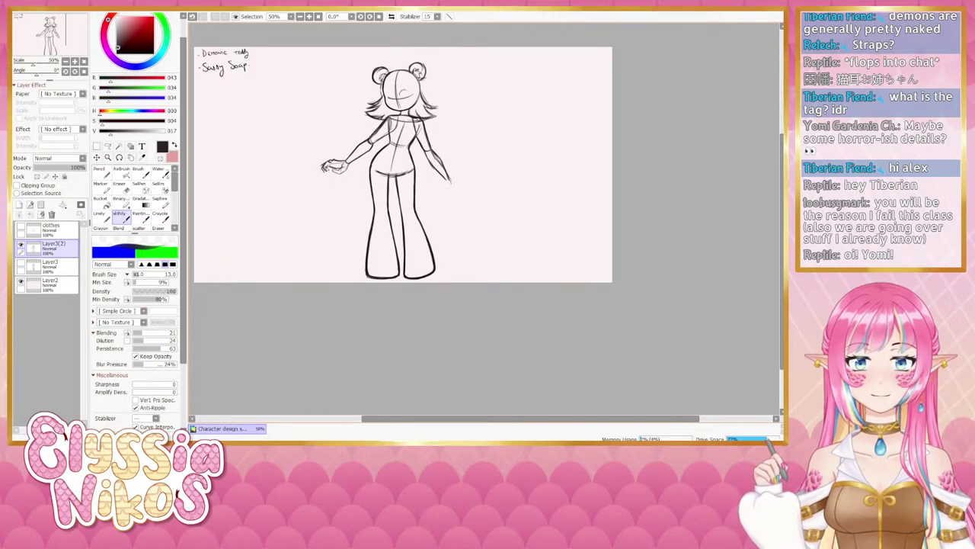
- Lasso the sketched left hand and adjust its fit on the wrist with a freeform transform
{"action": "key", "text": "e"}
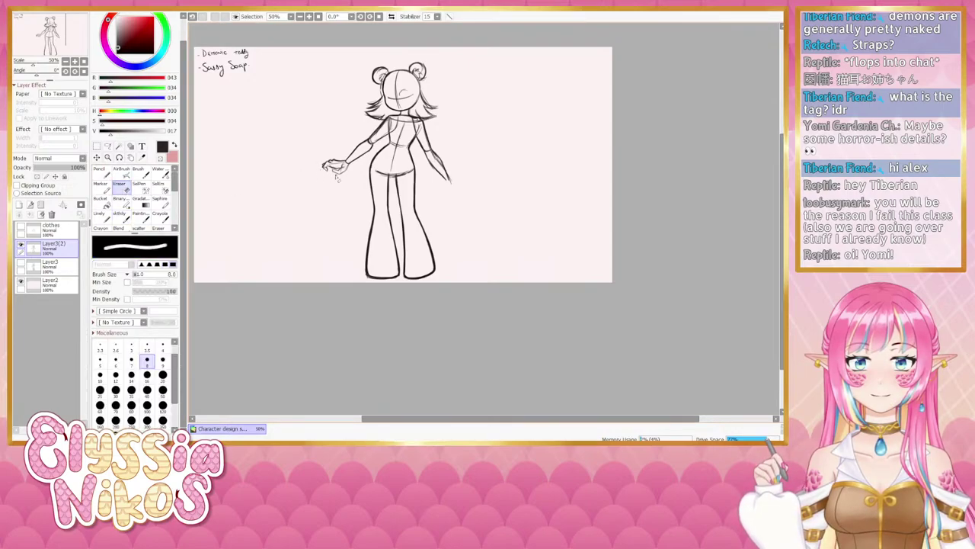
{"action": "key", "text": "l"}
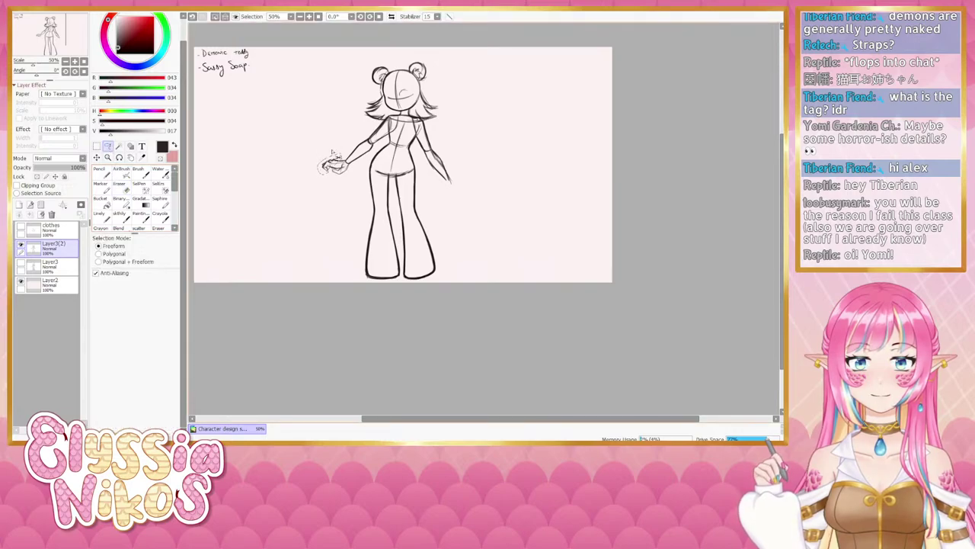
{"action": "key", "text": "ctrl+t"}
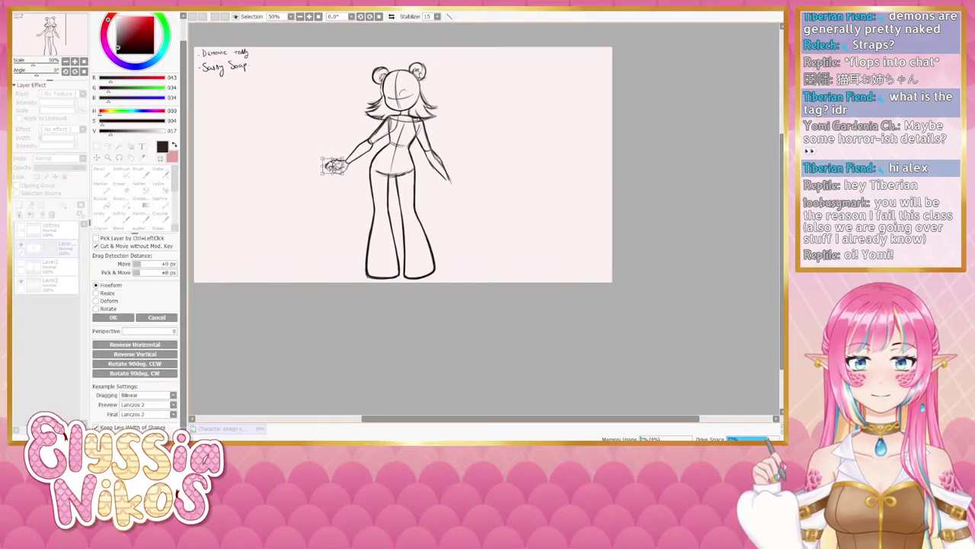
{"action": "key", "text": "Return"}
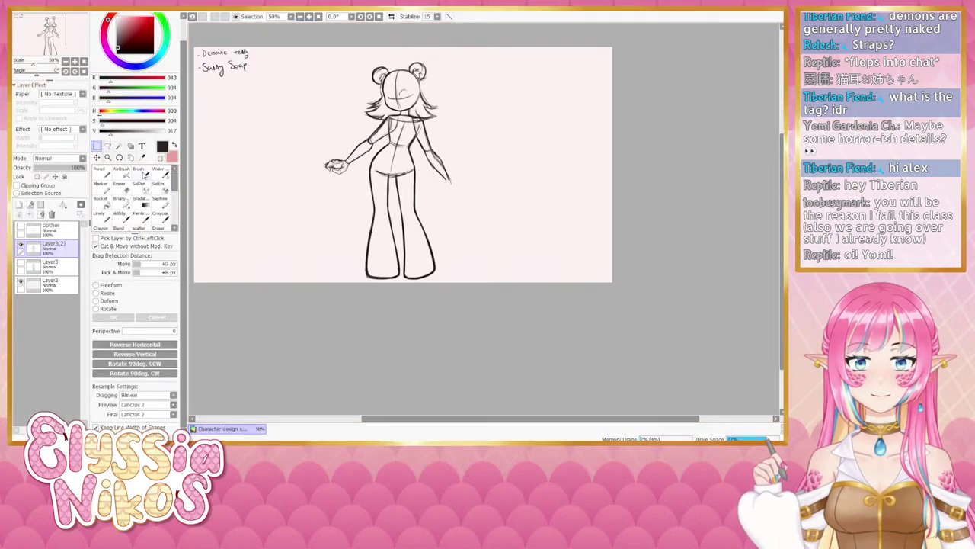
- Clean up the left hand with the eraser at size 12 and redraw the fingertips with the sketching brush at size 13
{"action": "key", "text": "e"}
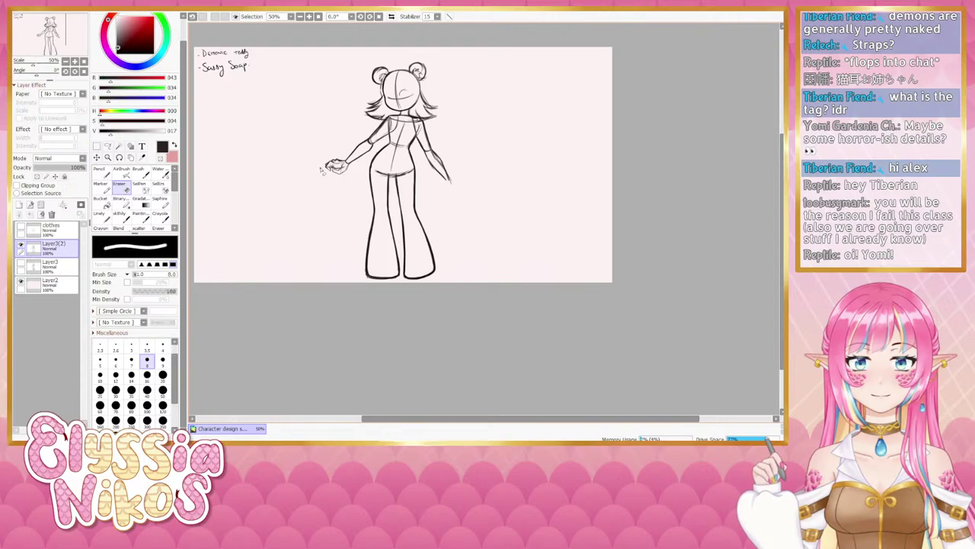
{"action": "key", "text": "bracketright"}
{"action": "key", "text": "bracketright"}
{"action": "key", "text": "bracketright"}
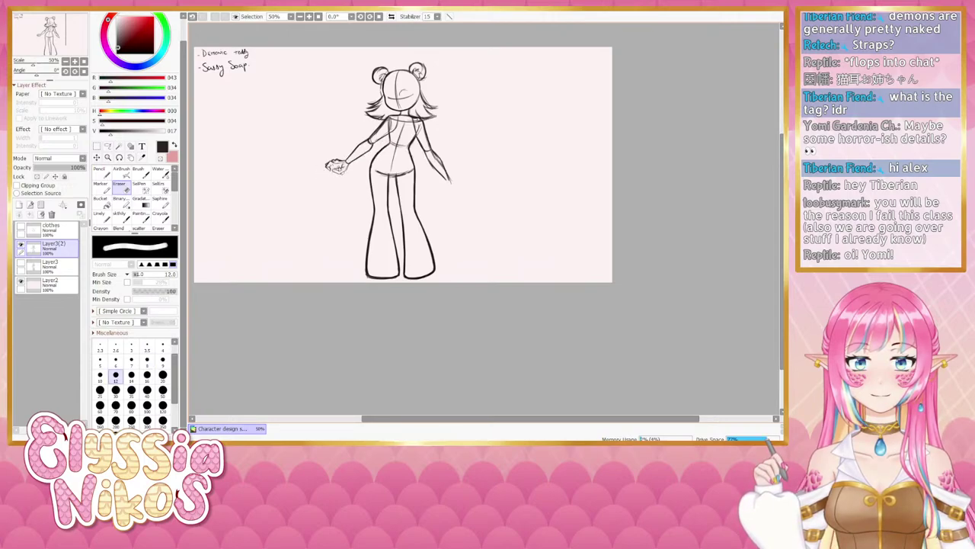
{"action": "left_click", "coordinate": [123, 217]}
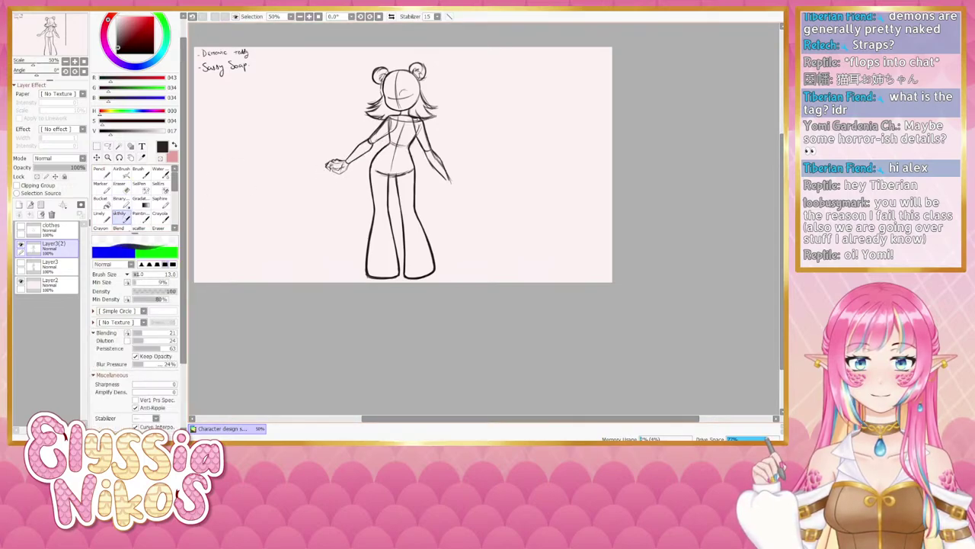
{"action": "key", "text": "ctrl+z"}
{"action": "left_click_drag", "start_coordinate": [326, 163], "coordinate": [330, 170]}
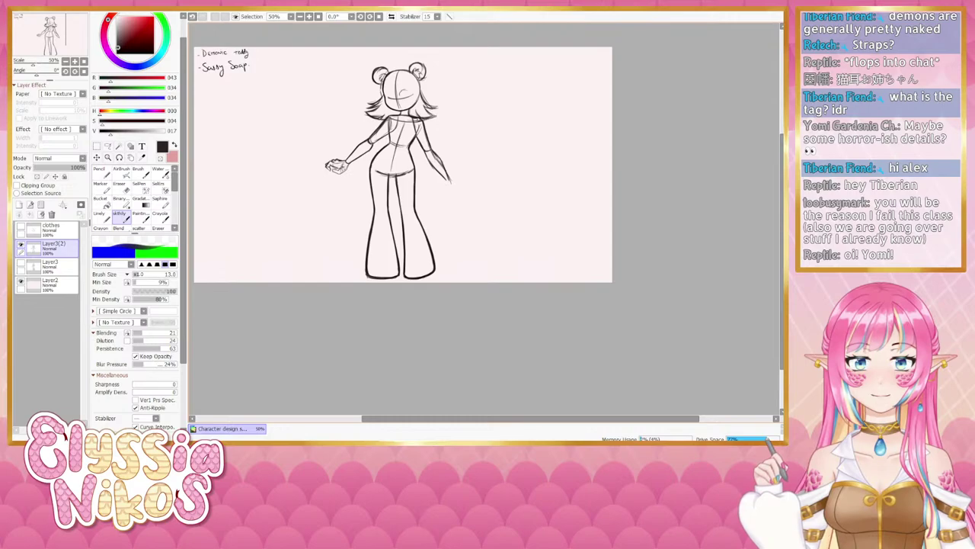
- Erase the left hand's lower lines at size 17 and redraw the palm's underside
{"action": "key", "text": "e"}
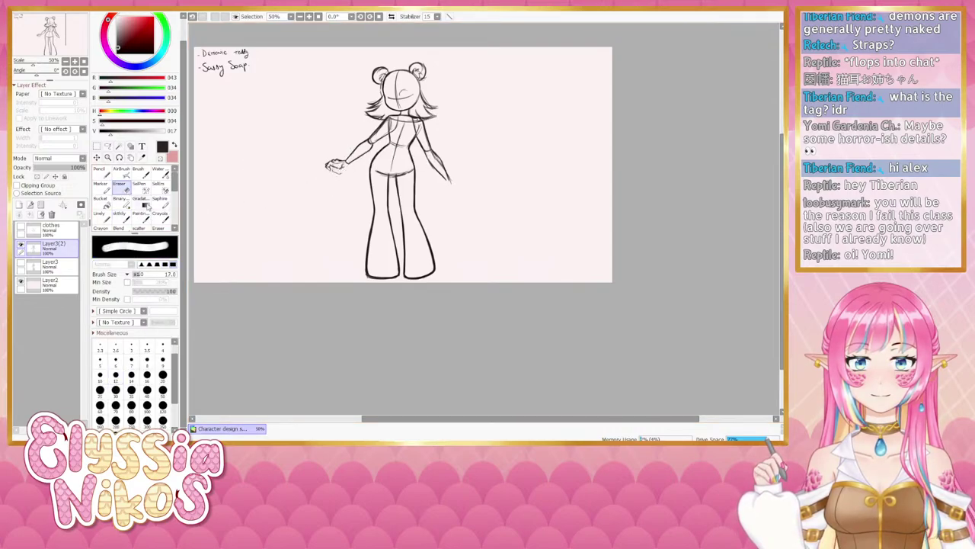
{"action": "left_click", "coordinate": [119, 218]}
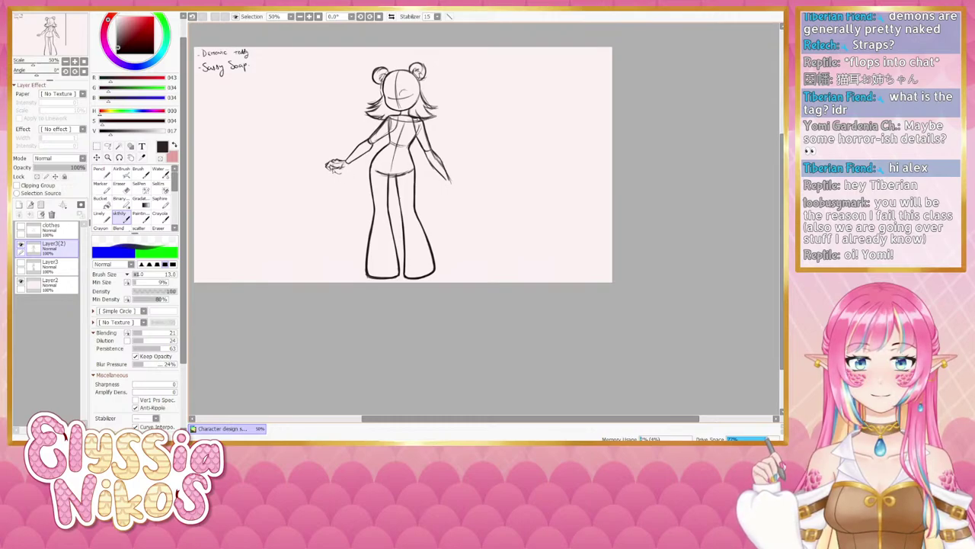
{"action": "left_click_drag", "start_coordinate": [332, 171], "coordinate": [341, 174]}
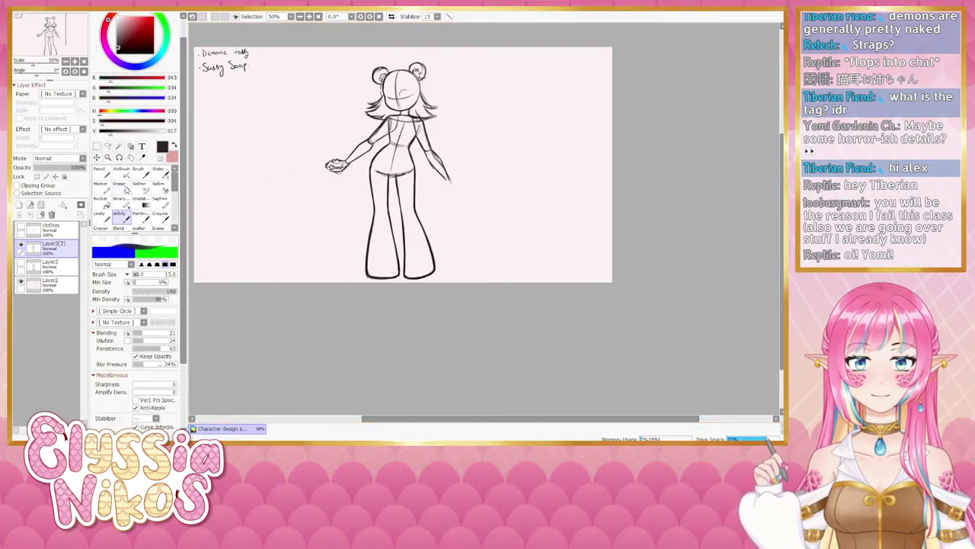
- Trim the lines where the left hand meets the wrist with the eraser at size 8
{"action": "key", "text": "e"}
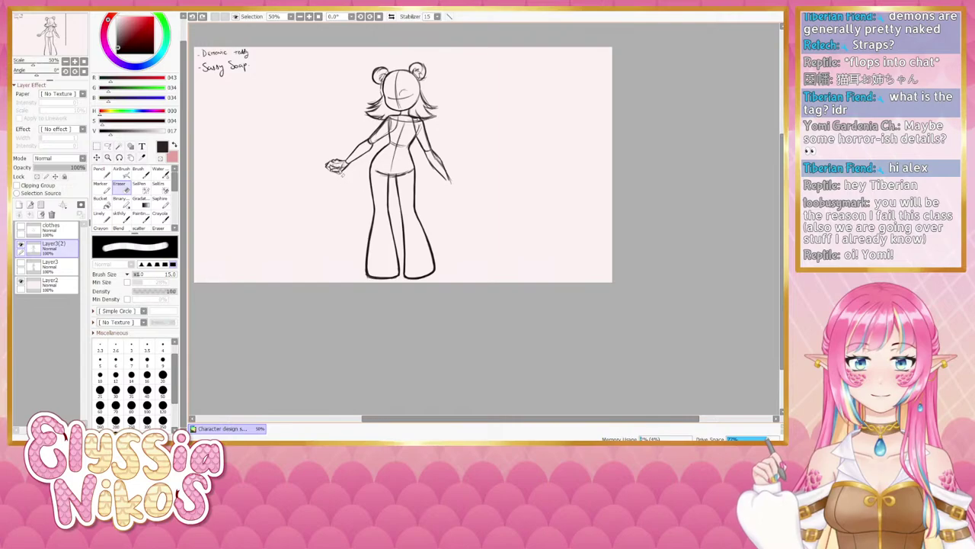
{"action": "key", "text": "ctrl+z"}
{"action": "key", "text": "bracketleft"}
{"action": "key", "text": "bracketleft"}
{"action": "key", "text": "bracketleft"}
{"action": "key", "text": "bracketleft"}
{"action": "key", "text": "bracketleft"}
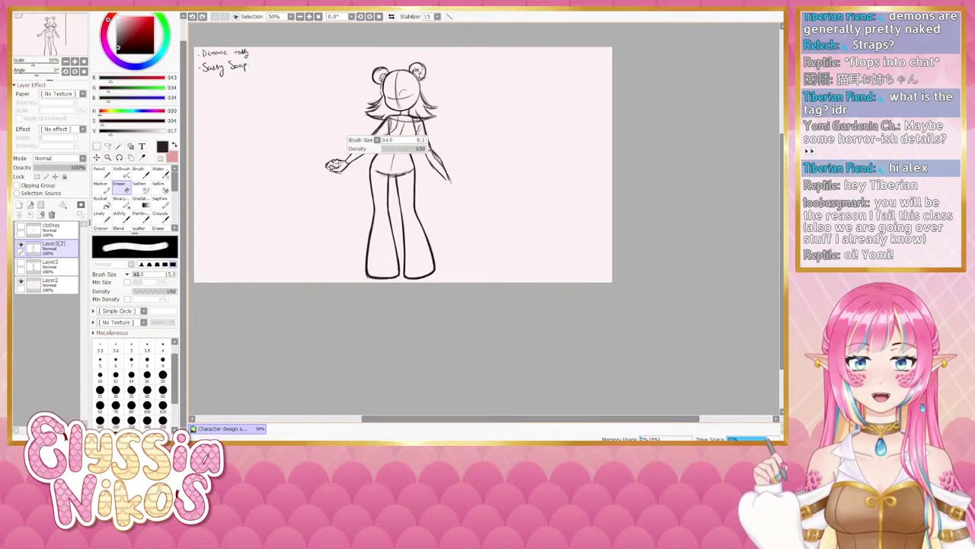
{"action": "left_click_drag", "start_coordinate": [345, 163], "coordinate": [345, 168]}
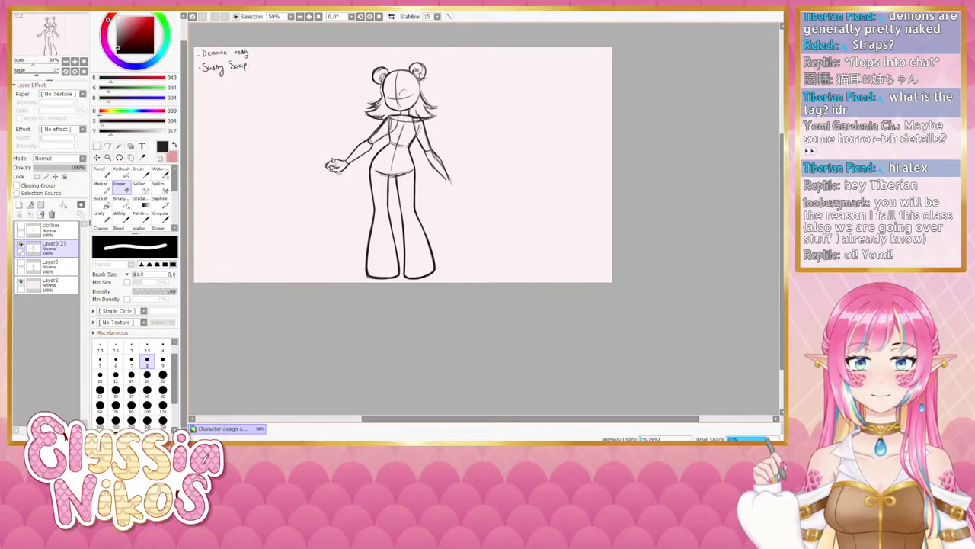
- Refine the left hand and wrist outline using the sketching brush at size 5 and the eraser at size 17
{"action": "left_click", "coordinate": [120, 214]}
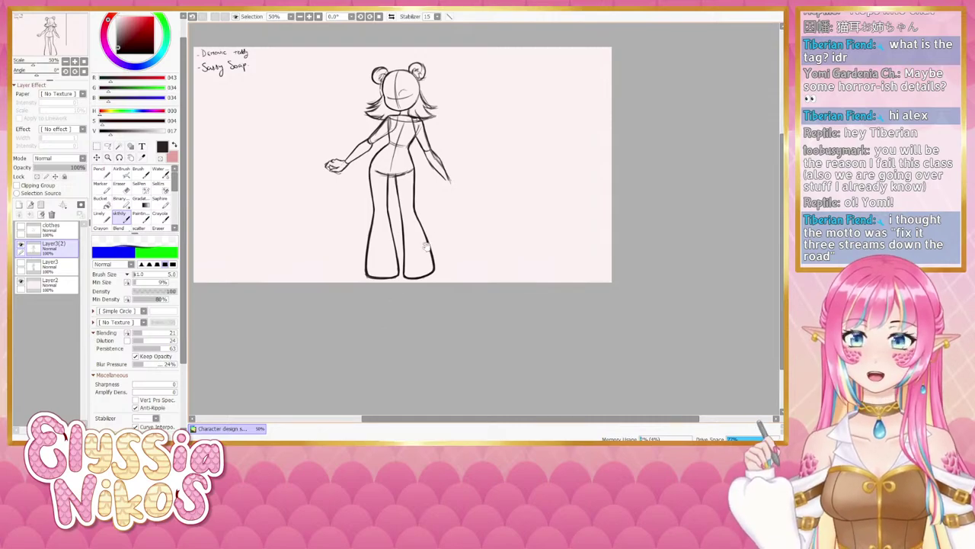
{"action": "left_click_drag", "start_coordinate": [449, 224], "coordinate": [451, 233]}
{"action": "left_click", "coordinate": [119, 185]}
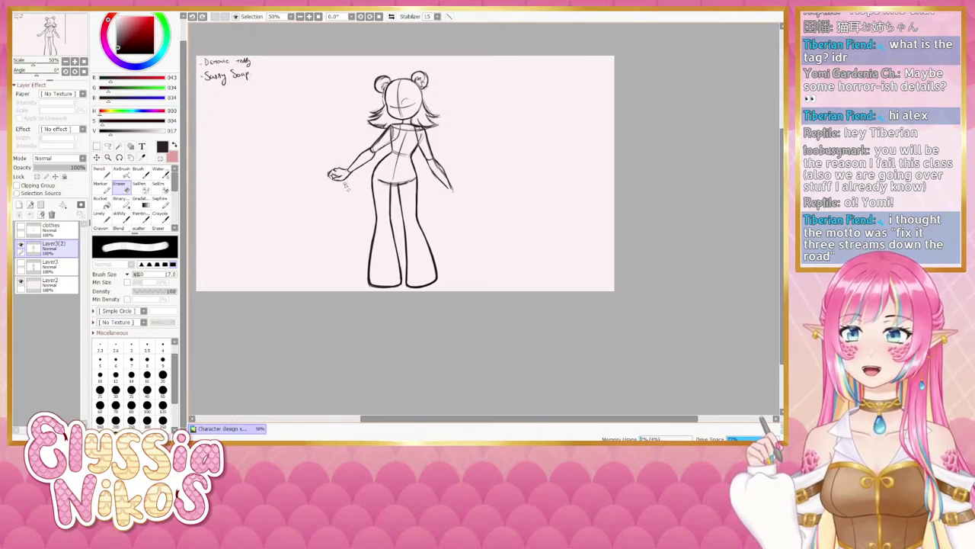
{"action": "left_click", "coordinate": [120, 218]}
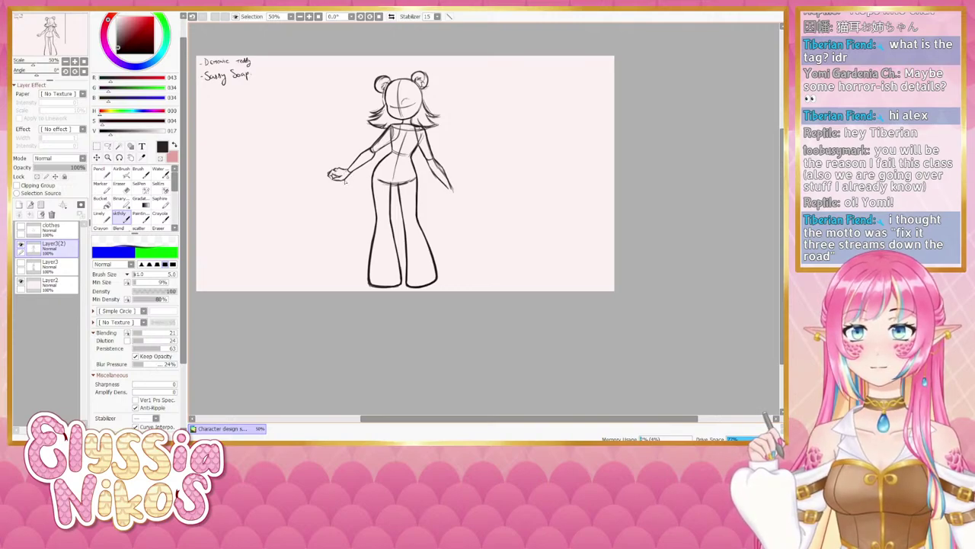
{"action": "left_click_drag", "start_coordinate": [448, 195], "coordinate": [440, 197]}
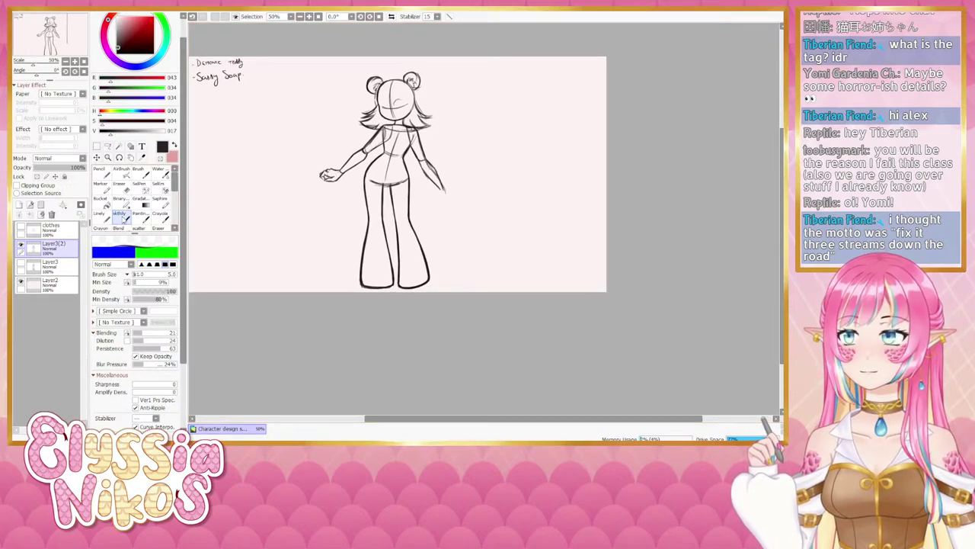
{"action": "left_click_drag", "start_coordinate": [405, 242], "coordinate": [402, 241]}
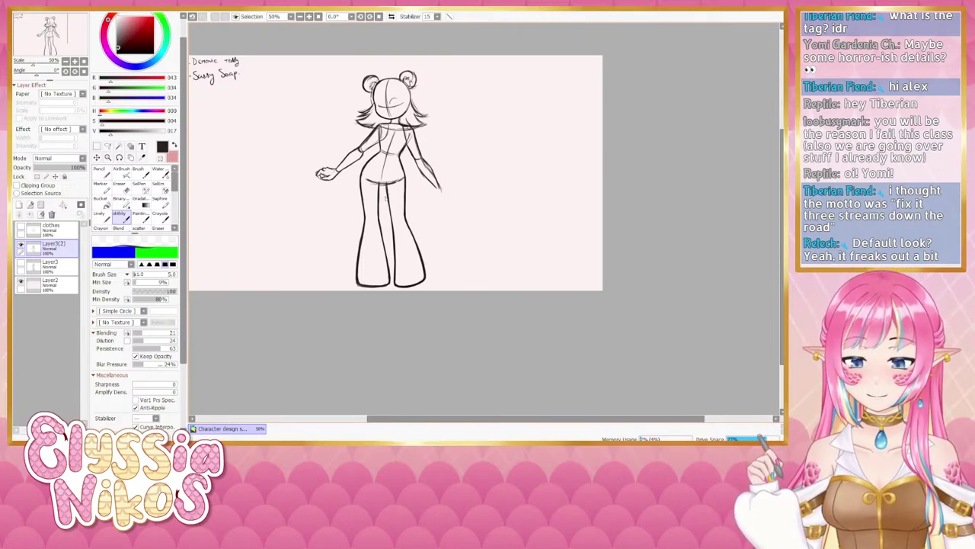
{"action": "left_click_drag", "start_coordinate": [310, 181], "coordinate": [311, 179]}
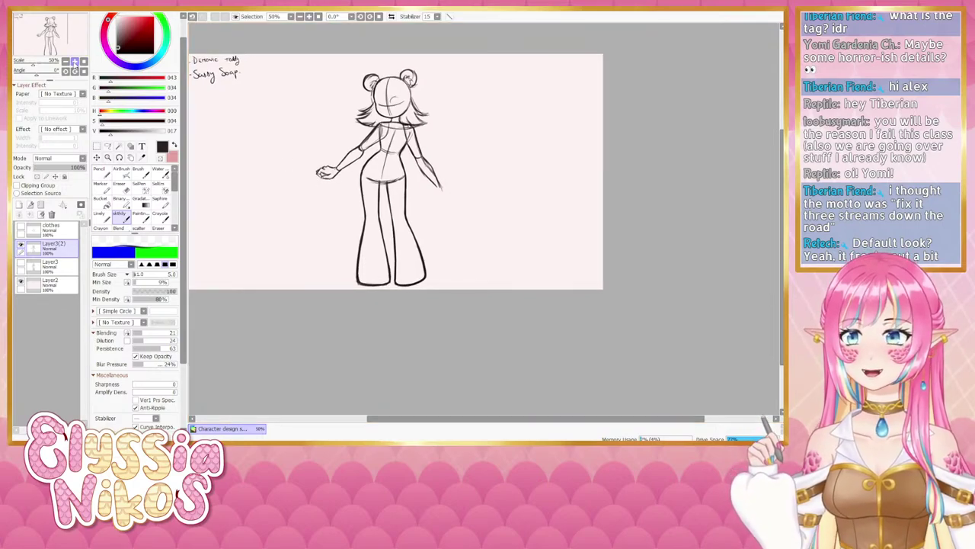
- Try erasing the flared hair tips beside the left cheek with the eraser at size 18
{"action": "left_click", "coordinate": [129, 192]}
{"action": "key", "text": "]"}
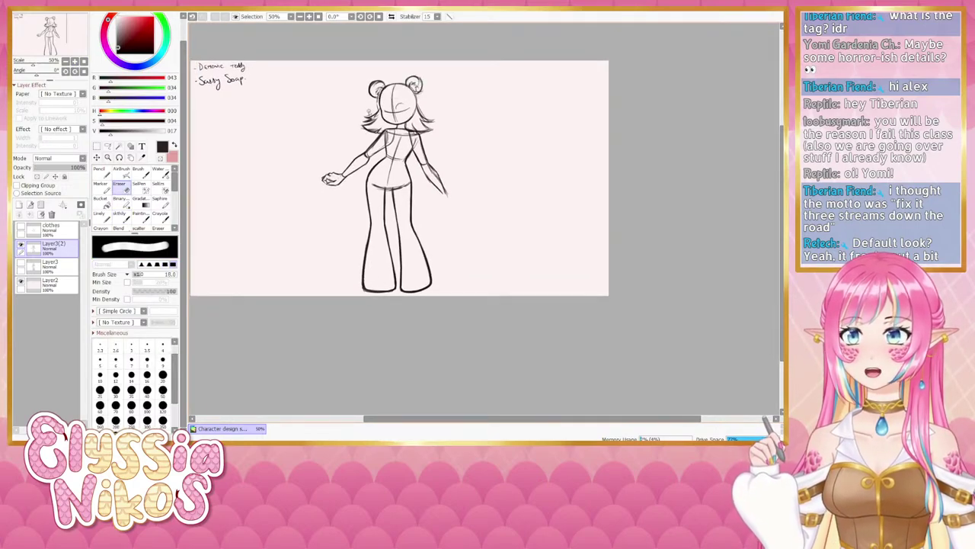
{"action": "left_click_drag", "start_coordinate": [371, 114], "coordinate": [361, 126]}
{"action": "key", "text": "ctrl+z"}
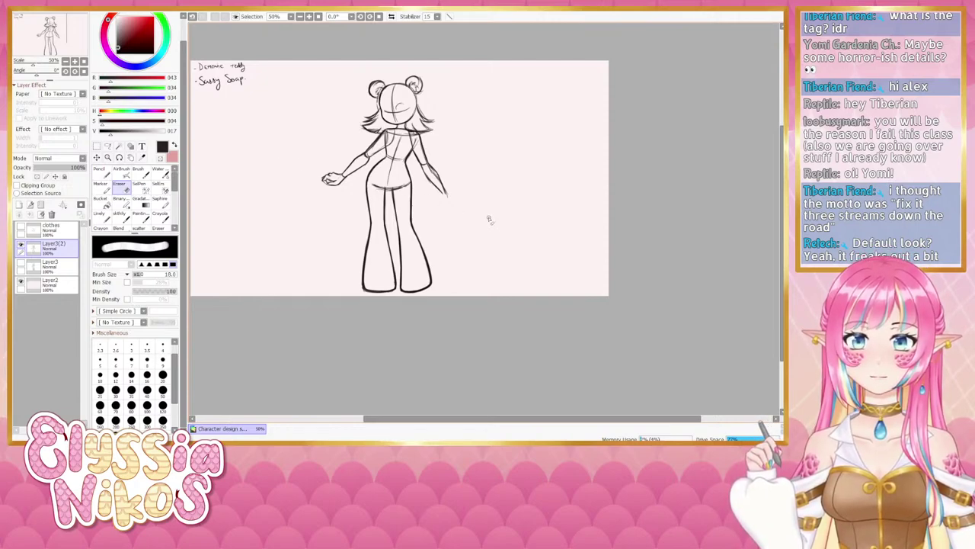
{"action": "left_click_drag", "start_coordinate": [473, 242], "coordinate": [485, 222]}
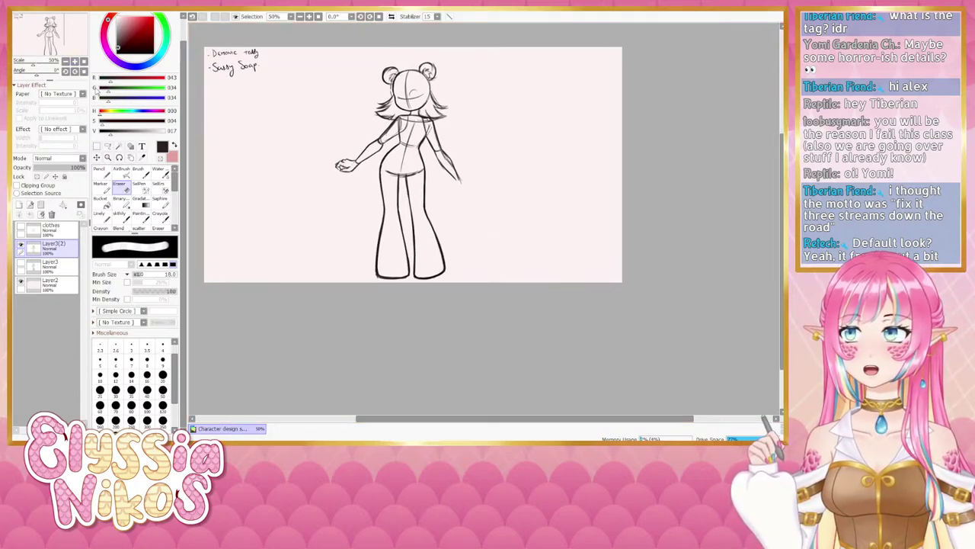
- Select the clothes layer and make it visible over the body sketch
{"action": "left_click", "coordinate": [122, 217]}
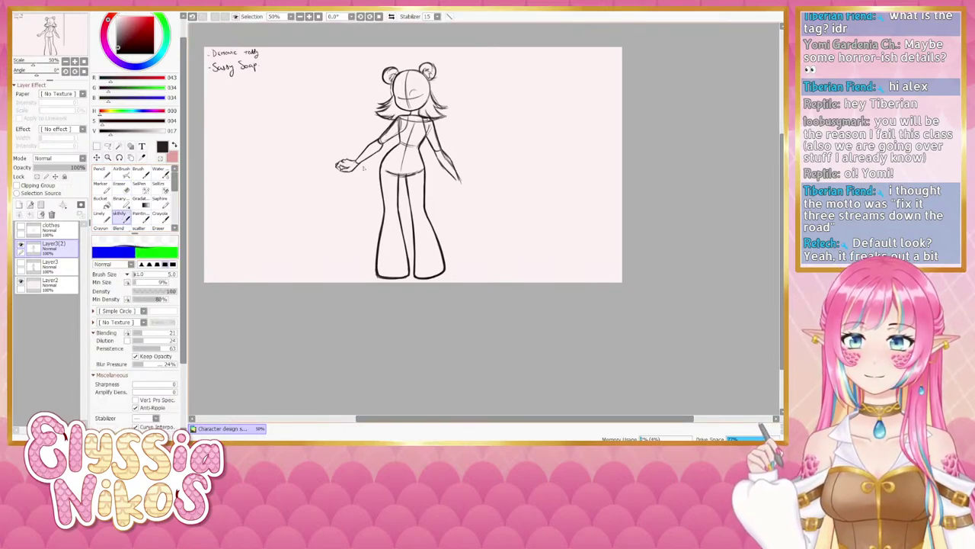
{"action": "left_click", "coordinate": [52, 228]}
{"action": "left_click", "coordinate": [21, 230]}
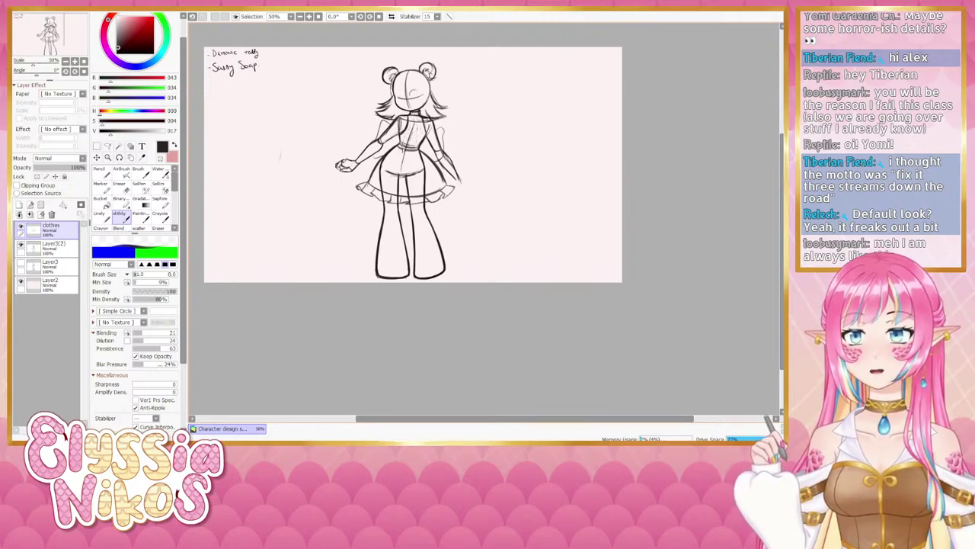
{"action": "mouse_move", "coordinate": [403, 157]}
{"action": "left_mouse_down"}
{"action": "mouse_move", "coordinate": [414, 145]}
{"action": "mouse_move", "coordinate": [401, 167]}
{"action": "left_mouse_up"}
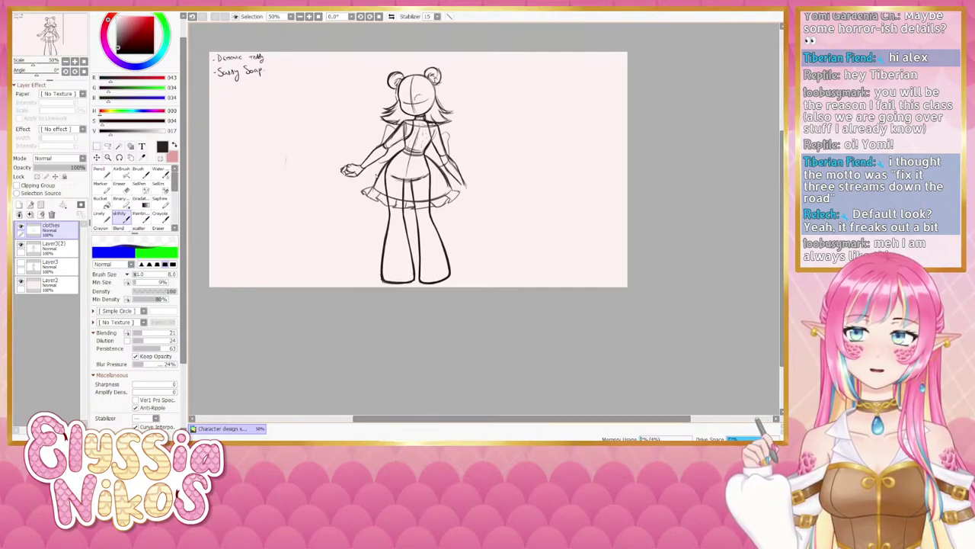
- Cut the hair on both sides of the head from Layer3(2) and paste it onto a new layer named hair
{"action": "left_click", "coordinate": [47, 246]}
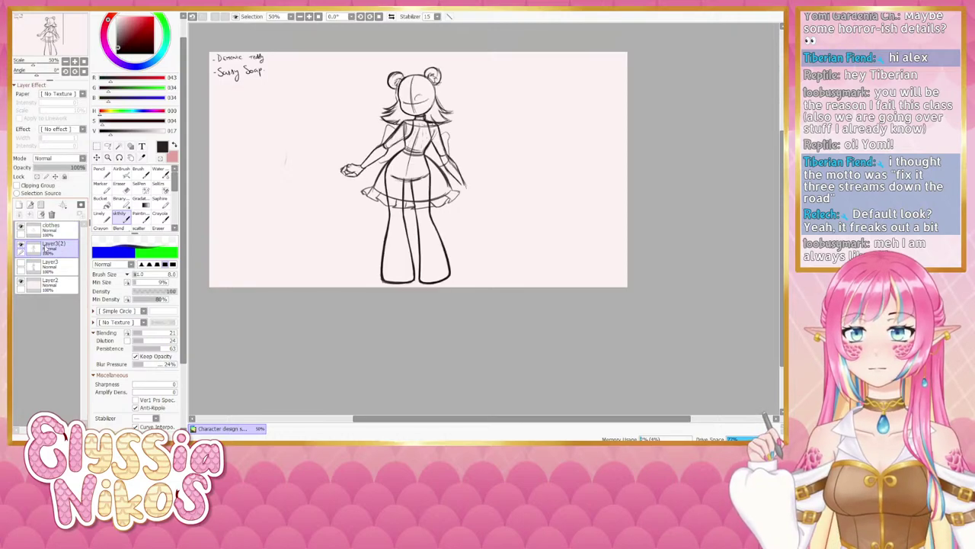
{"action": "left_click", "coordinate": [19, 205]}
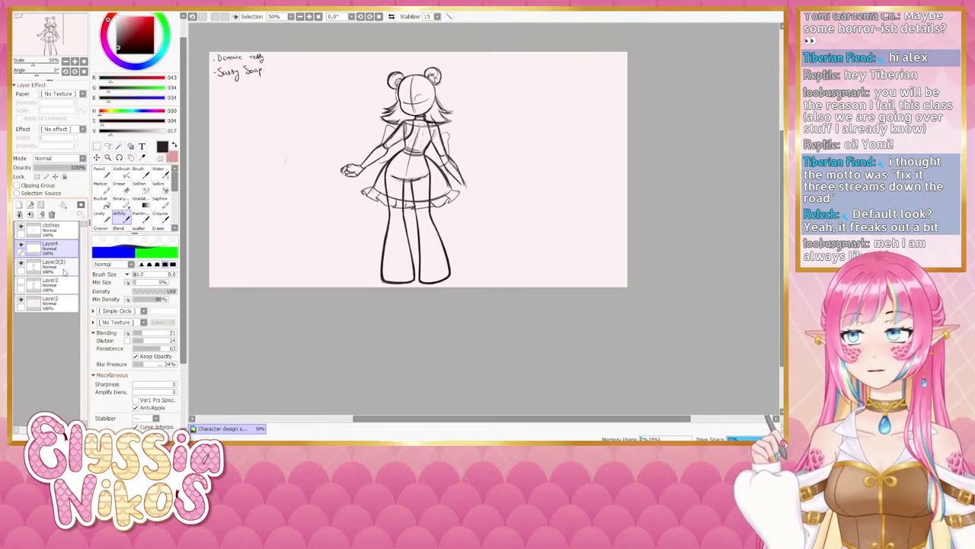
{"action": "left_click", "coordinate": [52, 215]}
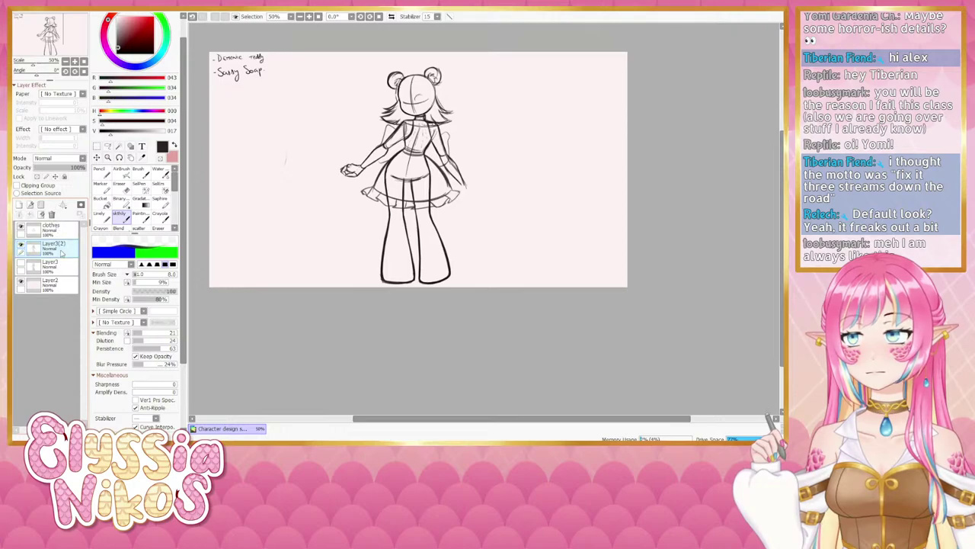
{"action": "left_click", "coordinate": [107, 146]}
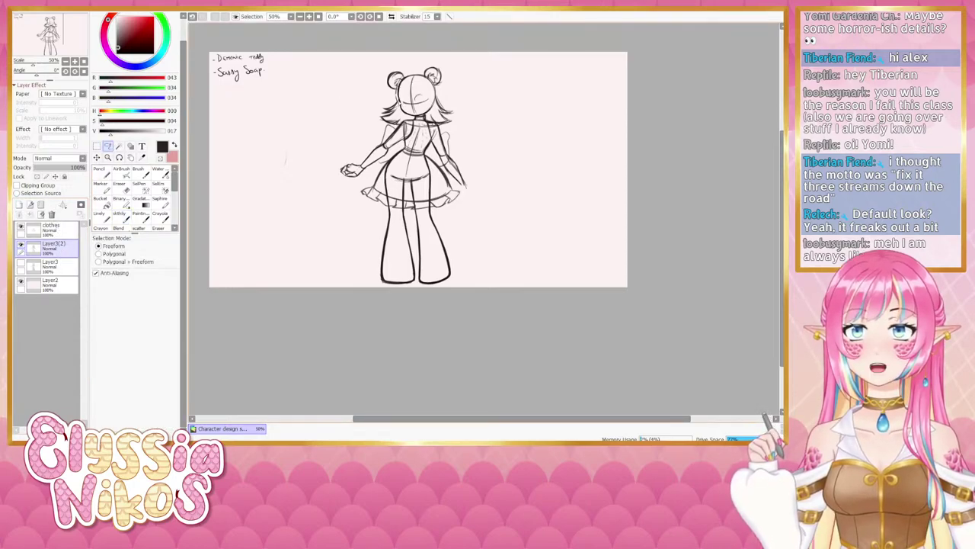
{"action": "mouse_move", "coordinate": [377, 101]}
{"action": "left_mouse_down"}
{"action": "mouse_move", "coordinate": [381, 127]}
{"action": "mouse_move", "coordinate": [401, 128]}
{"action": "mouse_move", "coordinate": [408, 114]}
{"action": "mouse_move", "coordinate": [394, 102]}
{"action": "mouse_move", "coordinate": [401, 113]}
{"action": "left_mouse_up"}
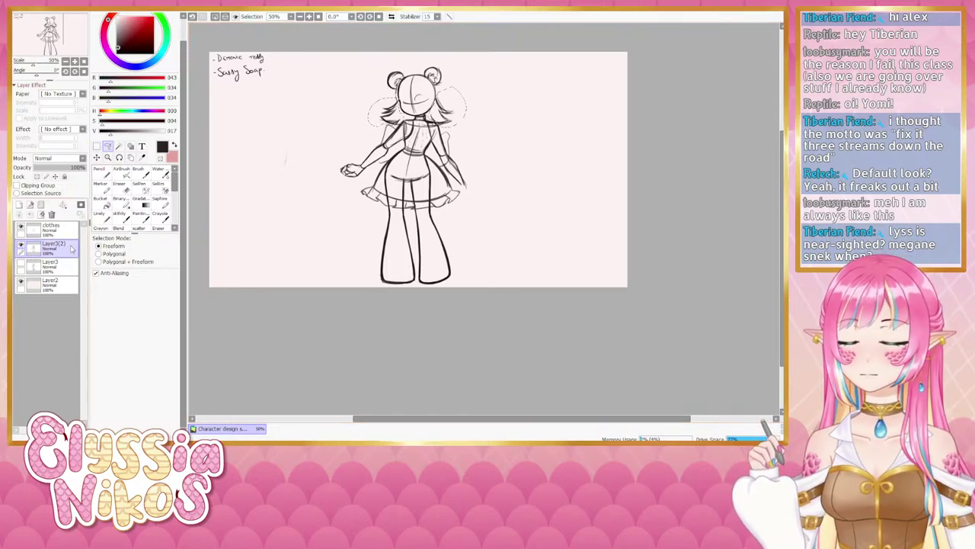
{"action": "key", "text": "Delete"}
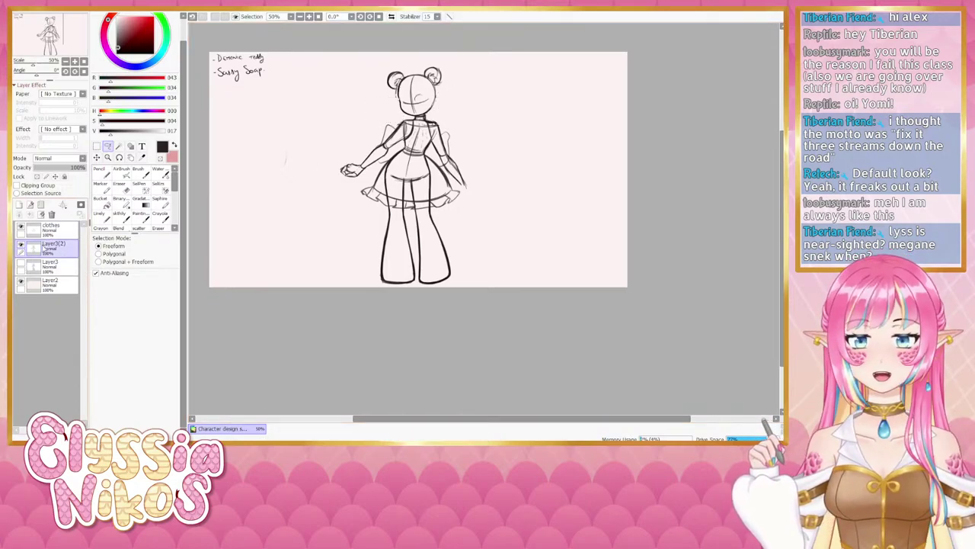
{"action": "key", "text": "ctrl+v"}
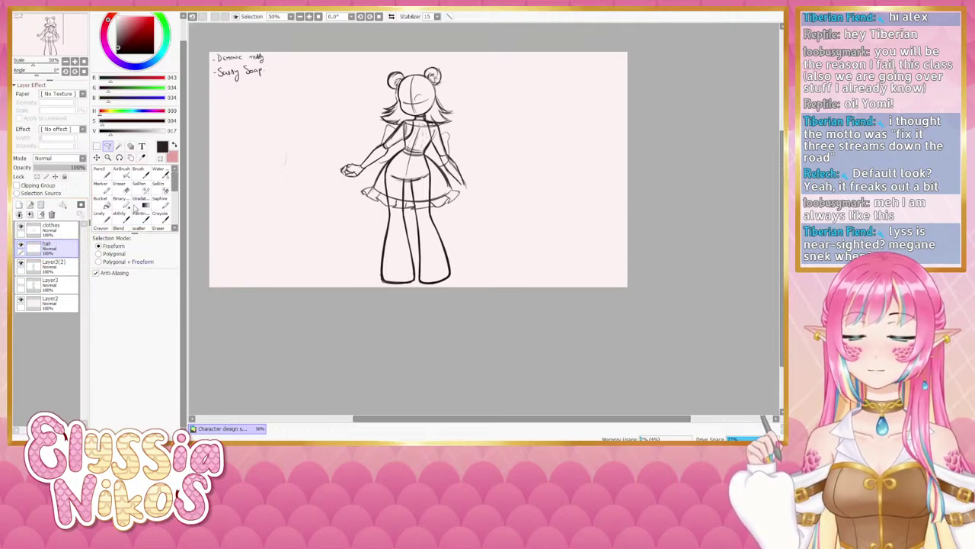
- Try a hair strand along the left side of the face on the hair layer with the sketching brush
{"action": "left_click", "coordinate": [119, 216]}
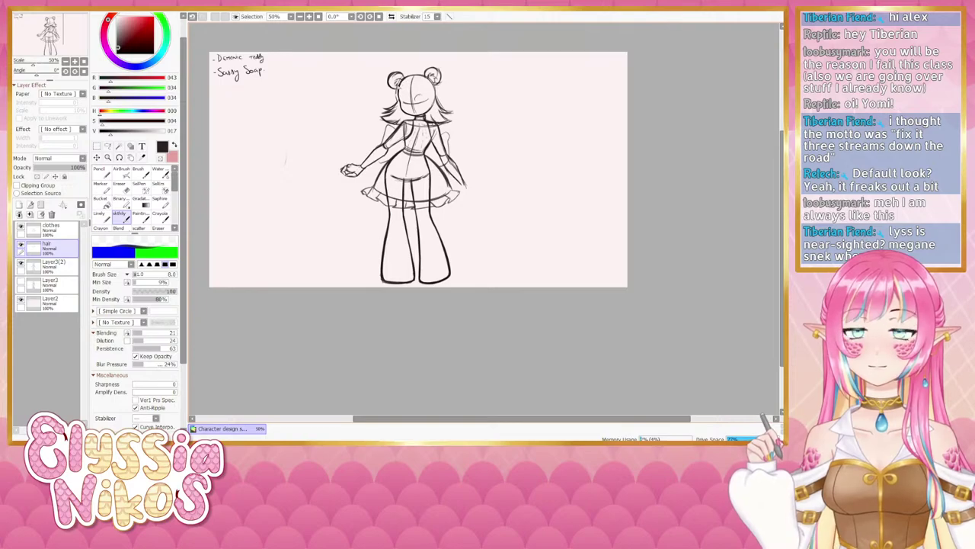
{"action": "key", "text": "ctrl+z"}
{"action": "left_click_drag", "start_coordinate": [403, 83], "coordinate": [394, 103]}
{"action": "key", "text": "ctrl+z"}
{"action": "key", "text": "ctrl+z"}
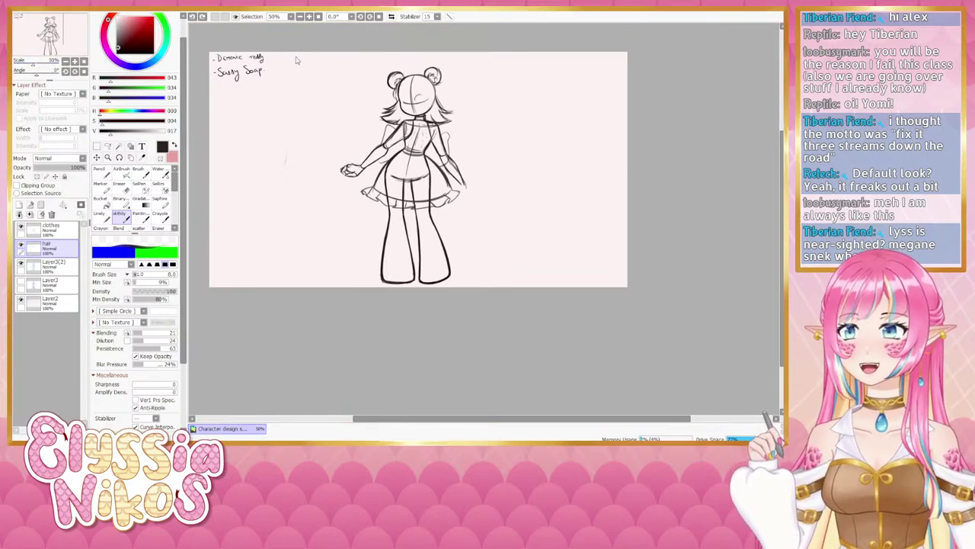
- Open the chibi subeta.psd drawing to examine it as a reference, and close it again
{"action": "left_click", "coordinate": [293, 115]}
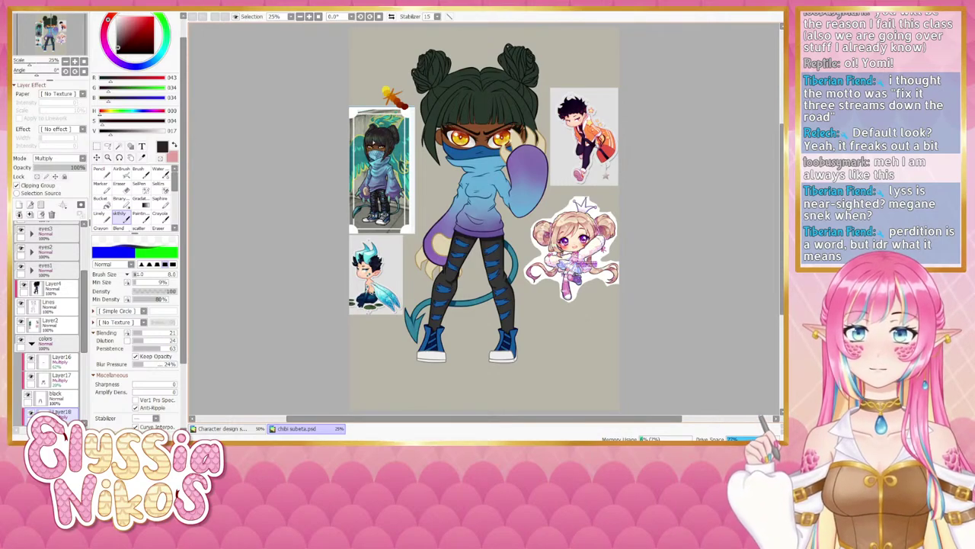
{"action": "left_click", "coordinate": [776, 9]}
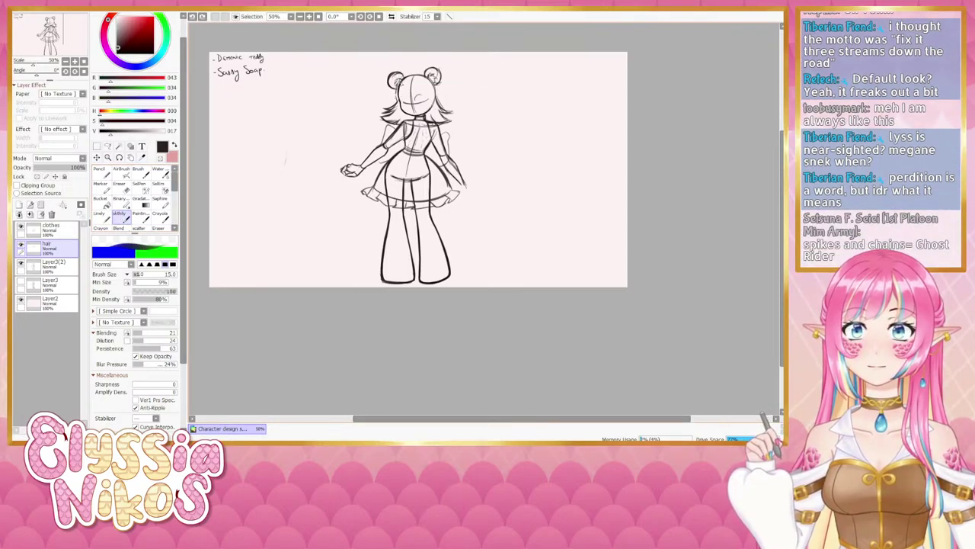
- Try side-swept bangs over the forehead and left side of the face on the hair layer at brush size 15
{"action": "mouse_move", "coordinate": [403, 81]}
{"action": "left_mouse_down"}
{"action": "mouse_move", "coordinate": [385, 91]}
{"action": "mouse_move", "coordinate": [435, 91]}
{"action": "mouse_move", "coordinate": [437, 106]}
{"action": "mouse_move", "coordinate": [408, 136]}
{"action": "left_mouse_up"}
{"action": "key", "text": "ctrl+z"}
{"action": "key", "text": "ctrl+z"}
{"action": "key", "text": "ctrl+z"}
{"action": "key", "text": "ctrl+z"}
{"action": "key", "text": "ctrl+z"}
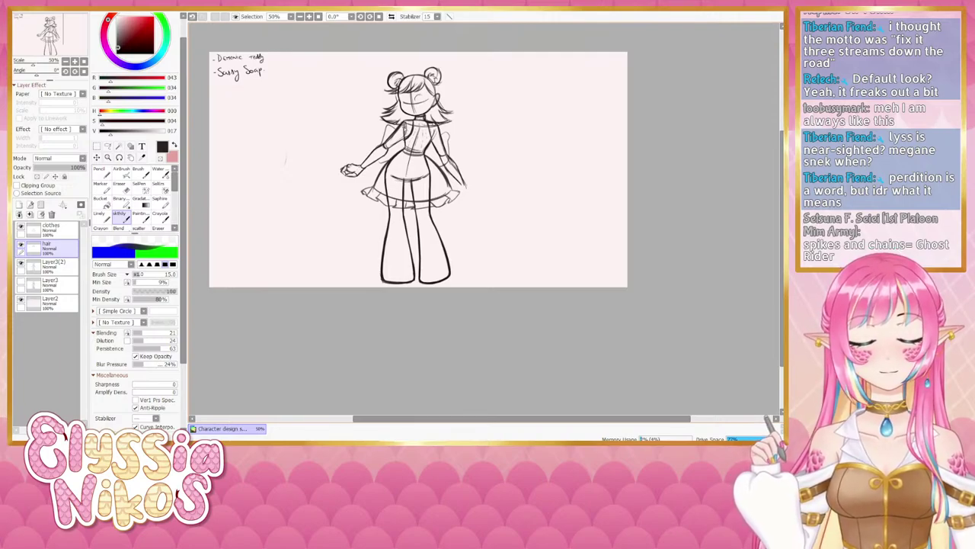
{"action": "left_click_drag", "start_coordinate": [396, 96], "coordinate": [400, 112]}
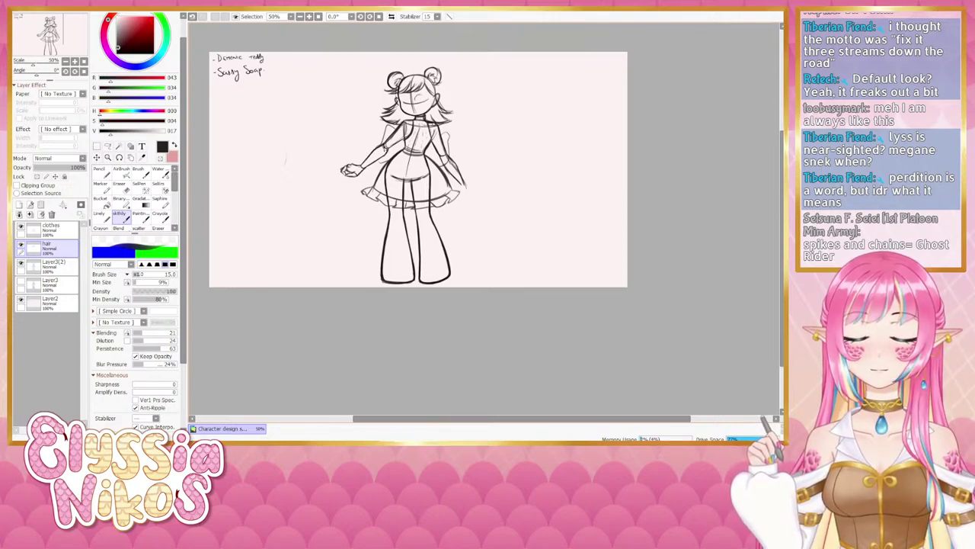
{"action": "key", "text": "ctrl+z"}
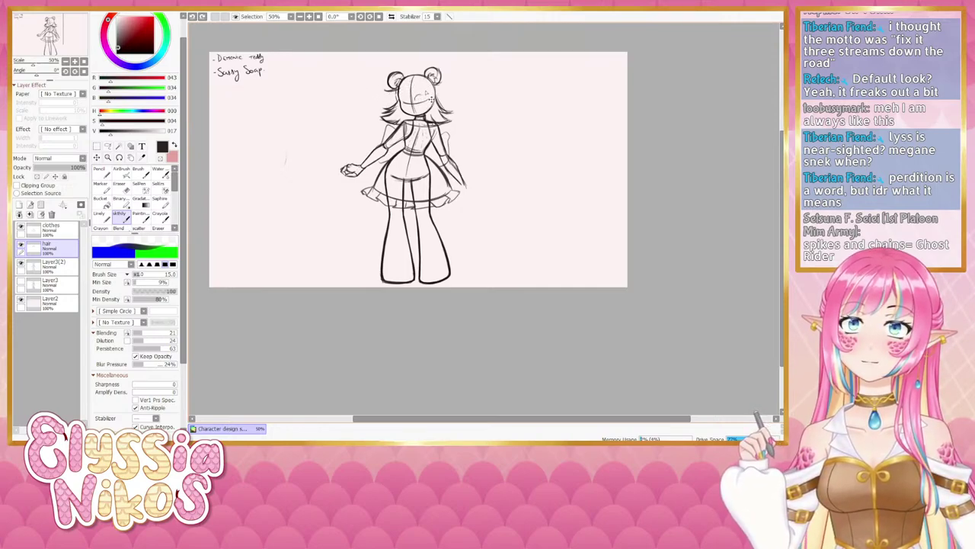
- Try a long curved bang strand from the parting down the left side of the face
{"action": "left_click_drag", "start_coordinate": [412, 80], "coordinate": [391, 114]}
{"action": "key", "text": "ctrl+z"}
{"action": "key", "text": "ctrl+z"}
{"action": "key", "text": "ctrl+z"}
{"action": "key", "text": "ctrl+z"}
{"action": "mouse_move", "coordinate": [404, 80]}
{"action": "left_mouse_down"}
{"action": "mouse_move", "coordinate": [393, 111]}
{"action": "mouse_move", "coordinate": [404, 113]}
{"action": "left_mouse_up"}
{"action": "key", "text": "ctrl+z"}
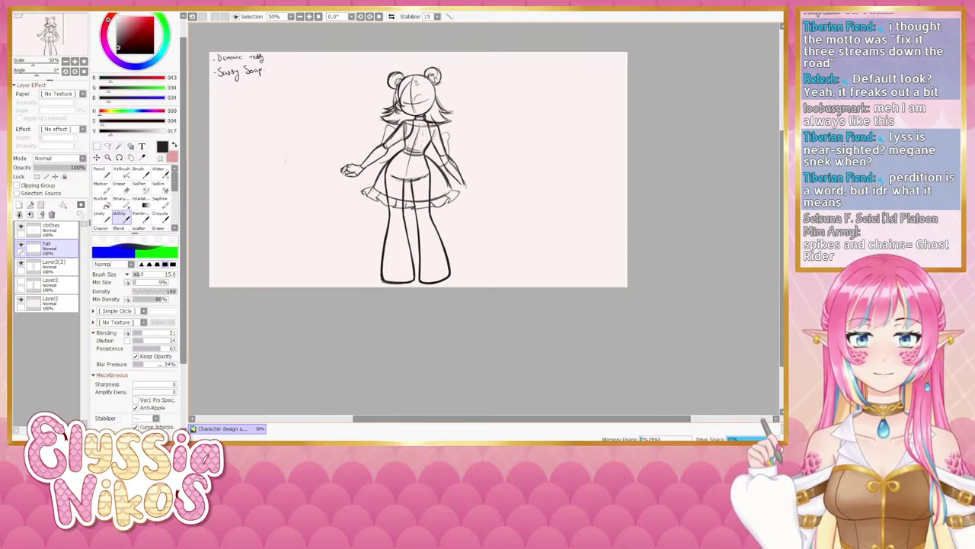
{"action": "key", "text": "ctrl+z"}
- Sketch parted bangs framing both sides of the face, with a pointed strand in the middle of the forehead
{"action": "mouse_move", "coordinate": [413, 77]}
{"action": "left_mouse_down"}
{"action": "mouse_move", "coordinate": [412, 103]}
{"action": "mouse_move", "coordinate": [421, 93]}
{"action": "mouse_move", "coordinate": [430, 99]}
{"action": "mouse_move", "coordinate": [429, 116]}
{"action": "mouse_move", "coordinate": [445, 103]}
{"action": "mouse_move", "coordinate": [428, 116]}
{"action": "mouse_move", "coordinate": [431, 107]}
{"action": "mouse_move", "coordinate": [391, 109]}
{"action": "left_mouse_up"}
{"action": "key", "text": "ctrl+z"}
{"action": "key", "text": "ctrl+z"}
{"action": "key", "text": "ctrl+z"}
{"action": "key", "text": "ctrl+z"}
{"action": "key", "text": "ctrl+z"}
{"action": "key", "text": "ctrl+z"}
{"action": "key", "text": "ctrl+z"}
{"action": "key", "text": "ctrl+z"}
{"action": "key", "text": "ctrl+z"}
{"action": "key", "text": "ctrl+z"}
{"action": "key", "text": "ctrl+z"}
{"action": "key", "text": "ctrl+z"}
{"action": "key", "text": "ctrl+z"}
{"action": "key", "text": "ctrl+z"}
{"action": "key", "text": "ctrl+z"}
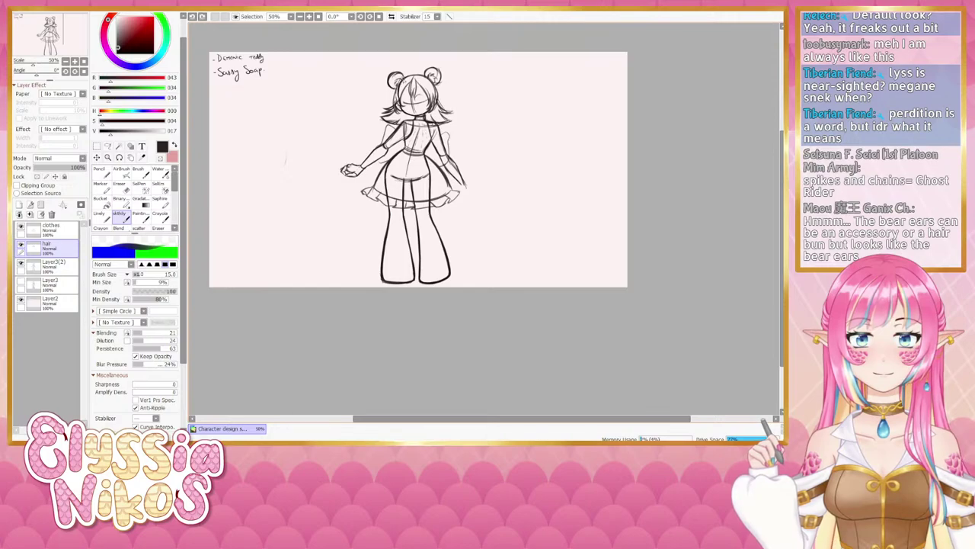
- Sketch hair strands from the left of the parting down past the left cheek
{"action": "left_click_drag", "start_coordinate": [405, 78], "coordinate": [391, 116]}
{"action": "key", "text": "ctrl+z"}
{"action": "key", "text": "ctrl+z"}
{"action": "key", "text": "ctrl+z"}
{"action": "key", "text": "ctrl+z"}
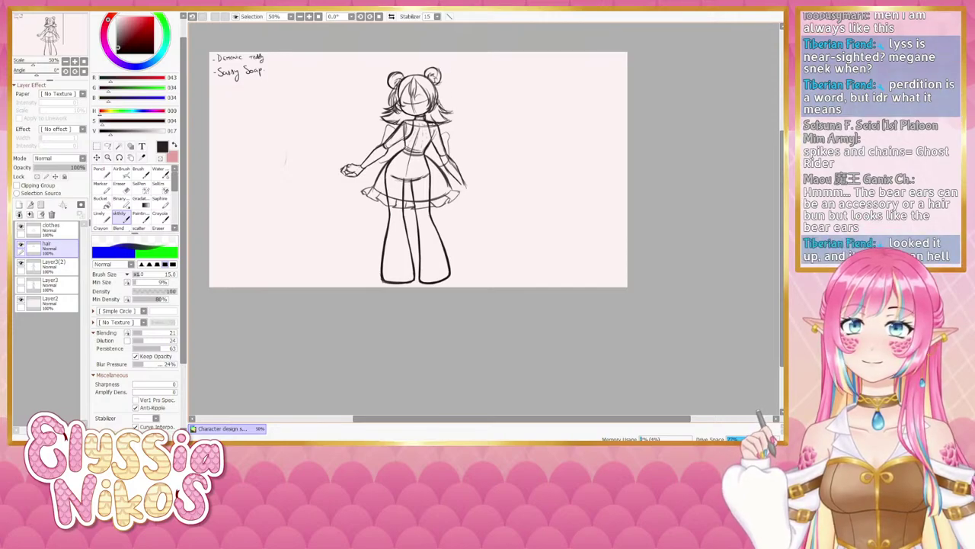
{"action": "key", "text": "ctrl+z"}
{"action": "key", "text": "ctrl+z"}
- Add outer hair strands along the sides of the head below the two buns
{"action": "mouse_move", "coordinate": [436, 85]}
{"action": "left_mouse_down"}
{"action": "mouse_move", "coordinate": [441, 108]}
{"action": "mouse_move", "coordinate": [441, 90]}
{"action": "mouse_move", "coordinate": [387, 93]}
{"action": "left_mouse_up"}
{"action": "key", "text": "ctrl+z"}
{"action": "key", "text": "ctrl+z"}
{"action": "key", "text": "ctrl+z"}
{"action": "key", "text": "ctrl+z"}
{"action": "key", "text": "ctrl+z"}
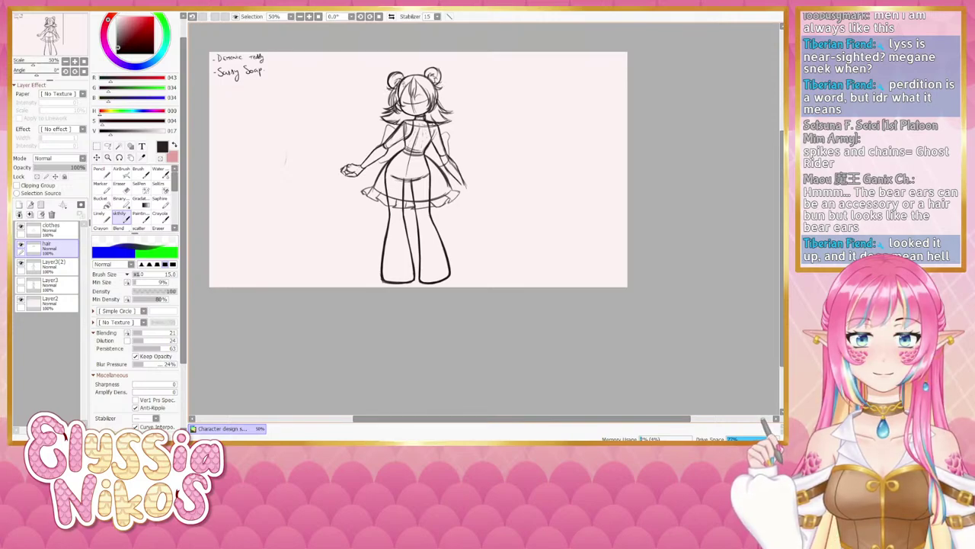
- Try a small hair tuft and loose strand at the crown between the two buns
{"action": "key", "text": "ctrl+z"}
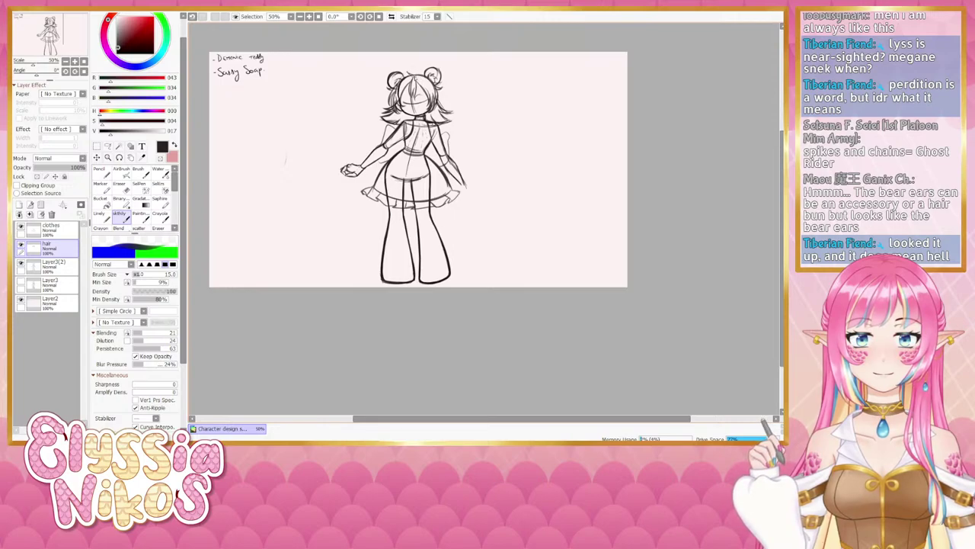
{"action": "key", "text": "ctrl+z"}
{"action": "left_click_drag", "start_coordinate": [412, 68], "coordinate": [416, 83]}
{"action": "key", "text": "ctrl+z"}
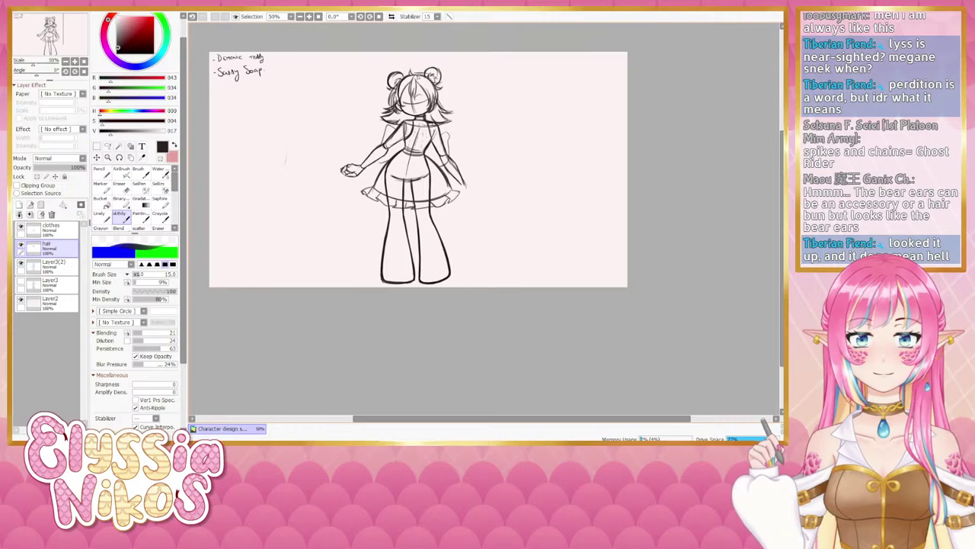
{"action": "key", "text": "ctrl+z"}
{"action": "key", "text": "ctrl+z"}
{"action": "key", "text": "ctrl+z"}
{"action": "left_click_drag", "start_coordinate": [414, 73], "coordinate": [406, 86]}
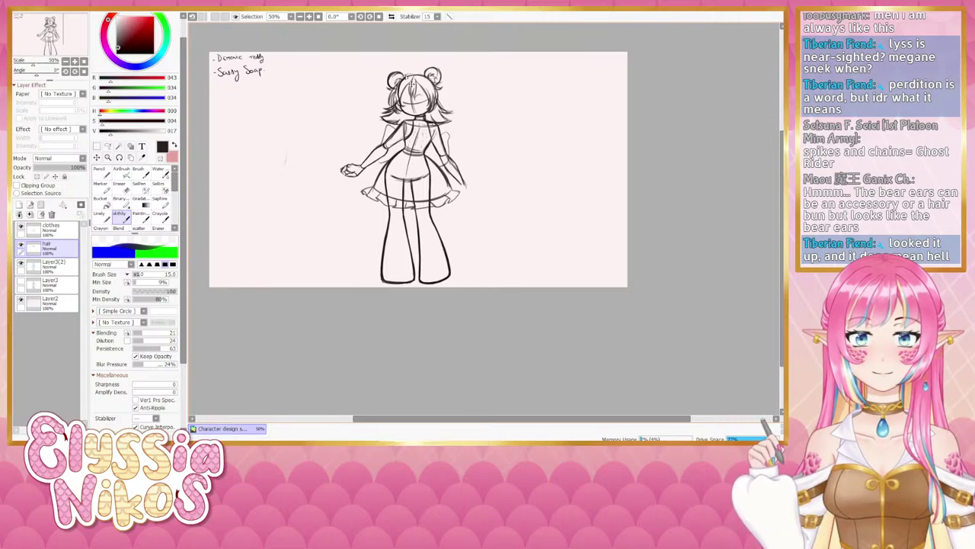
{"action": "key", "text": "ctrl+z"}
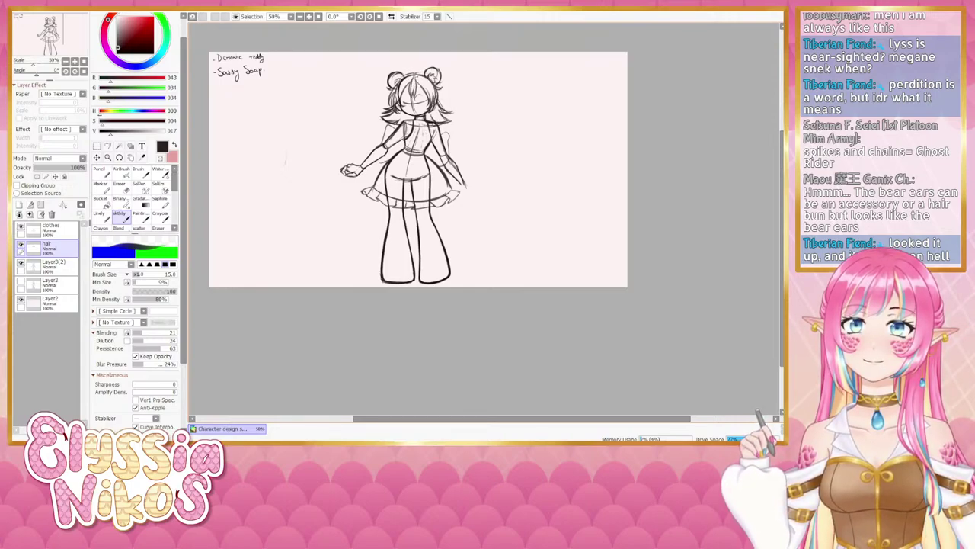
{"action": "key", "text": "ctrl+z"}
- Sketch the hair outline over the crown and a flared strand beside the right cheek, comparing the drawing with and without it
{"action": "left_click_drag", "start_coordinate": [429, 75], "coordinate": [435, 79]}
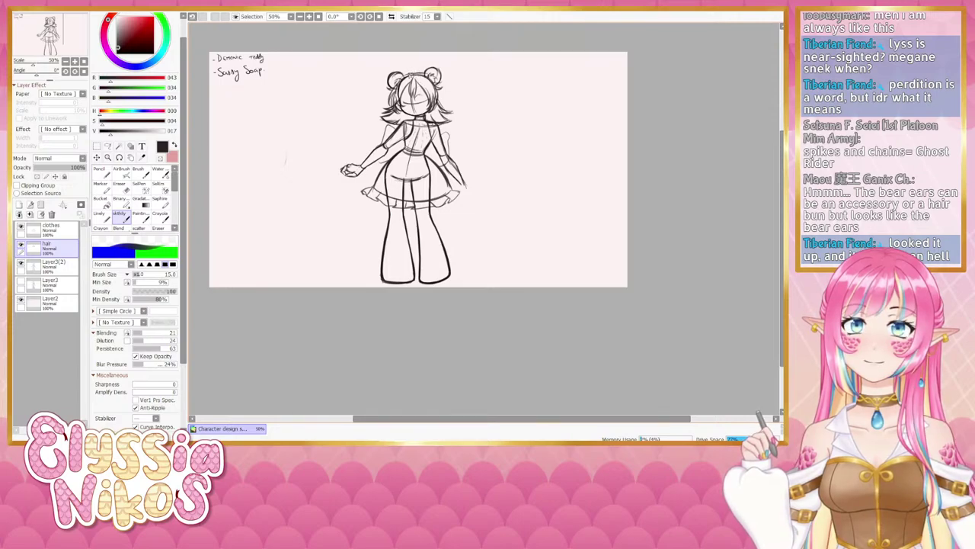
{"action": "key", "text": "ctrl+z"}
{"action": "mouse_move", "coordinate": [418, 73]}
{"action": "left_mouse_down"}
{"action": "mouse_move", "coordinate": [442, 88]}
{"action": "mouse_move", "coordinate": [446, 106]}
{"action": "left_mouse_up"}
{"action": "key", "text": "ctrl+z"}
{"action": "key", "text": "ctrl+y"}
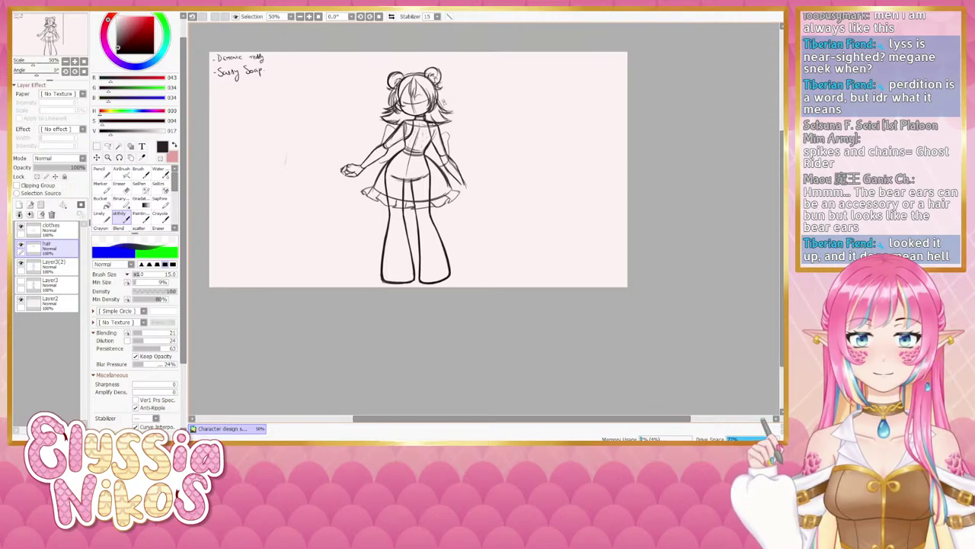
{"action": "key", "text": "ctrl+z"}
{"action": "key", "text": "ctrl+y"}
{"action": "key", "text": "ctrl+z"}
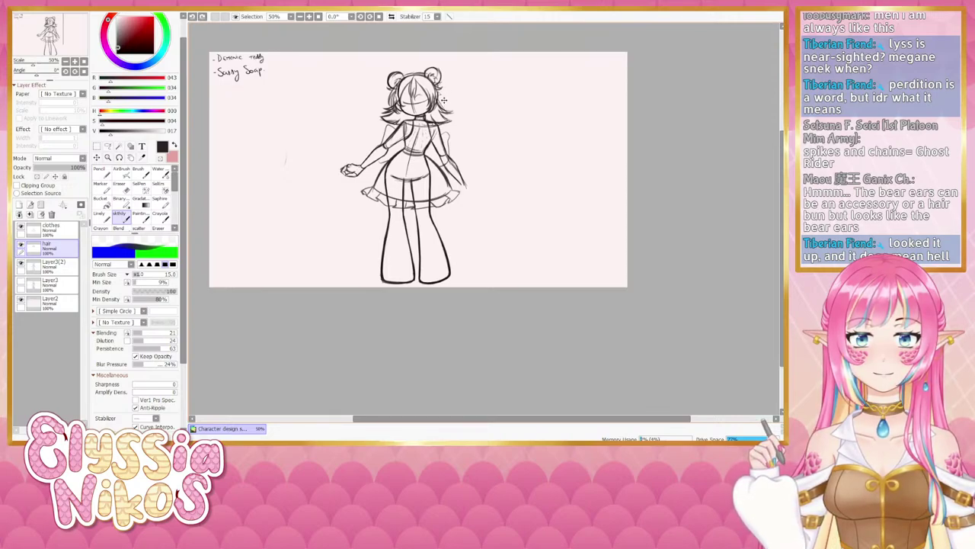
{"action": "key", "text": "ctrl+y"}
{"action": "key", "text": "ctrl+z"}
{"action": "key", "text": "ctrl+y"}
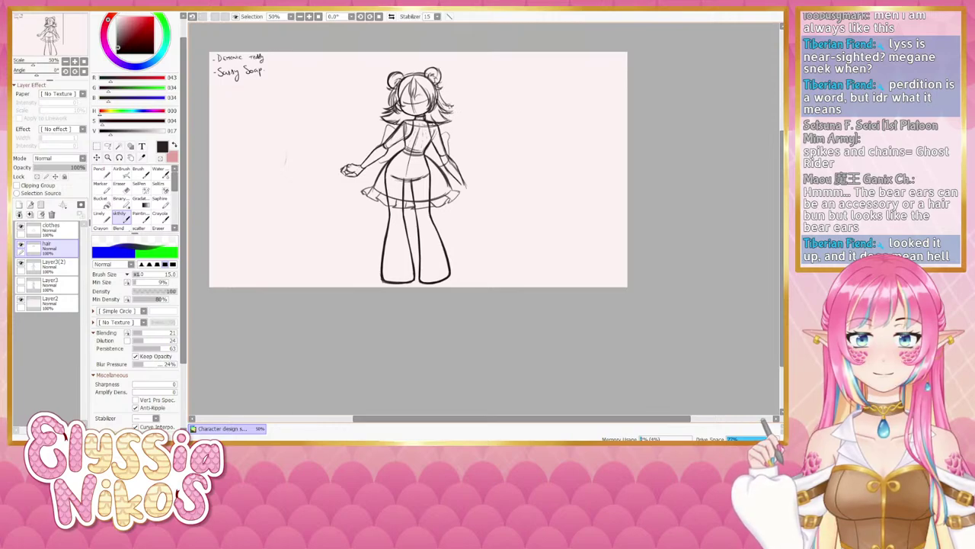
{"action": "key", "text": "ctrl+z"}
{"action": "key", "text": "ctrl+y"}
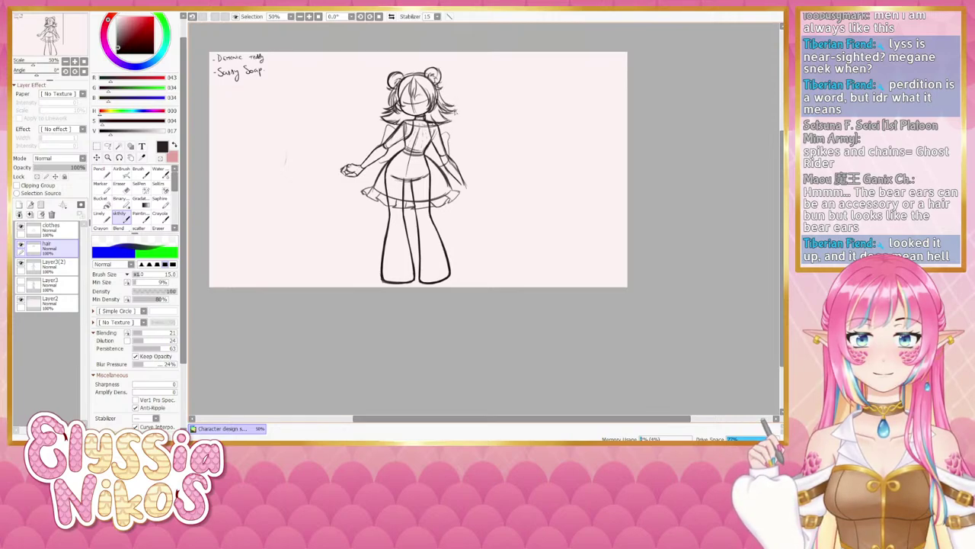
- Clean up the flared hair tips beside the right cheek with a small eraser and return to the sketching brush
{"action": "key", "text": "e"}
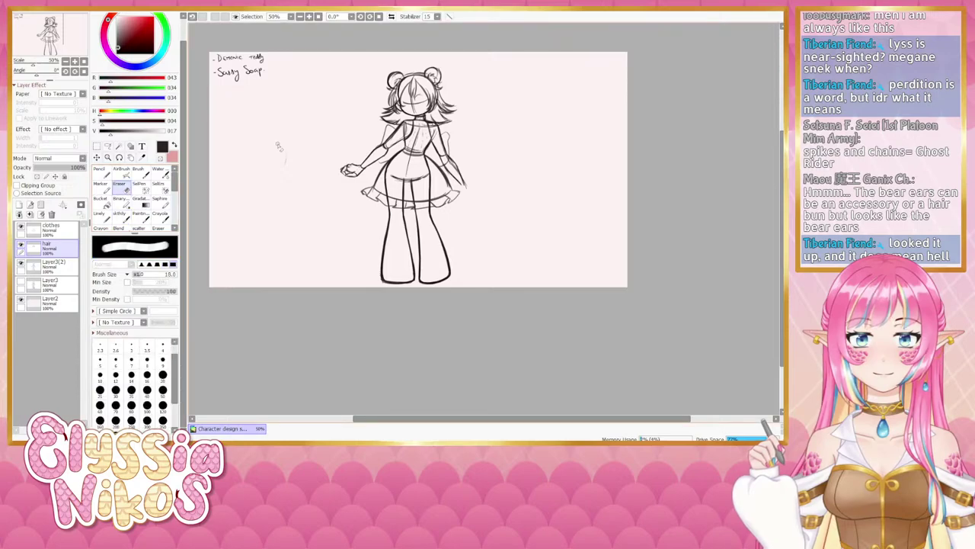
{"action": "key", "text": "ctrl+z"}
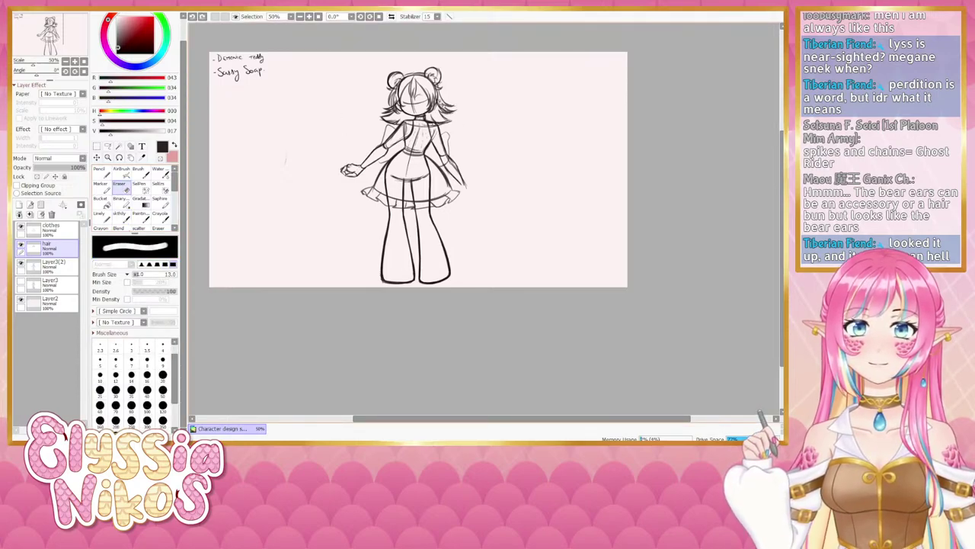
{"action": "left_click_drag", "start_coordinate": [436, 106], "coordinate": [437, 116]}
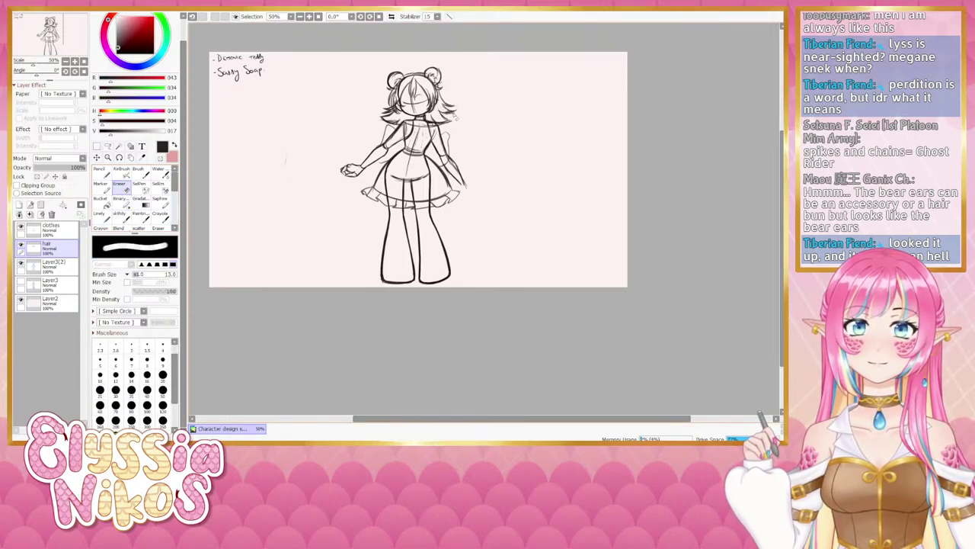
{"action": "key", "text": "bracketleft"}
{"action": "key", "text": "bracketleft"}
{"action": "key", "text": "ctrl+z"}
{"action": "left_click_drag", "start_coordinate": [452, 112], "coordinate": [458, 112]}
{"action": "left_click", "coordinate": [120, 218]}
{"action": "left_click_drag", "start_coordinate": [463, 178], "coordinate": [472, 162]}
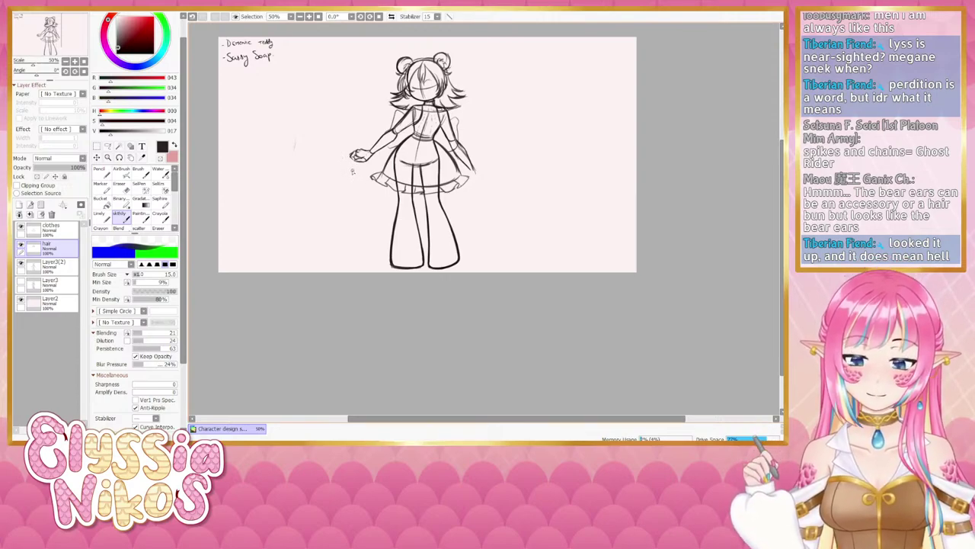
{"action": "left_click_drag", "start_coordinate": [502, 143], "coordinate": [498, 140]}
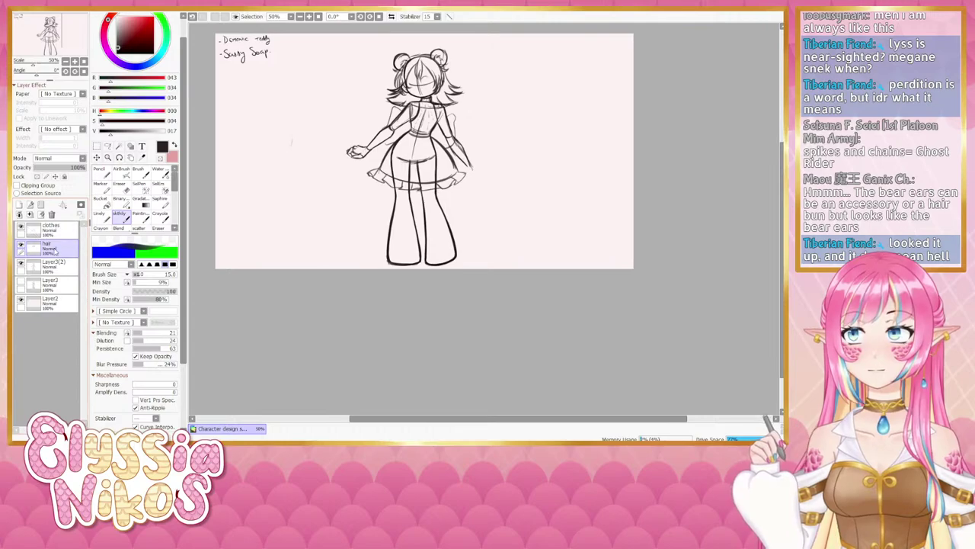
- Erase the old facial guidelines inside the head on Layer3(2) with the eraser at size 39
{"action": "left_click", "coordinate": [21, 263]}
{"action": "left_click", "coordinate": [21, 263]}
{"action": "left_click", "coordinate": [54, 263]}
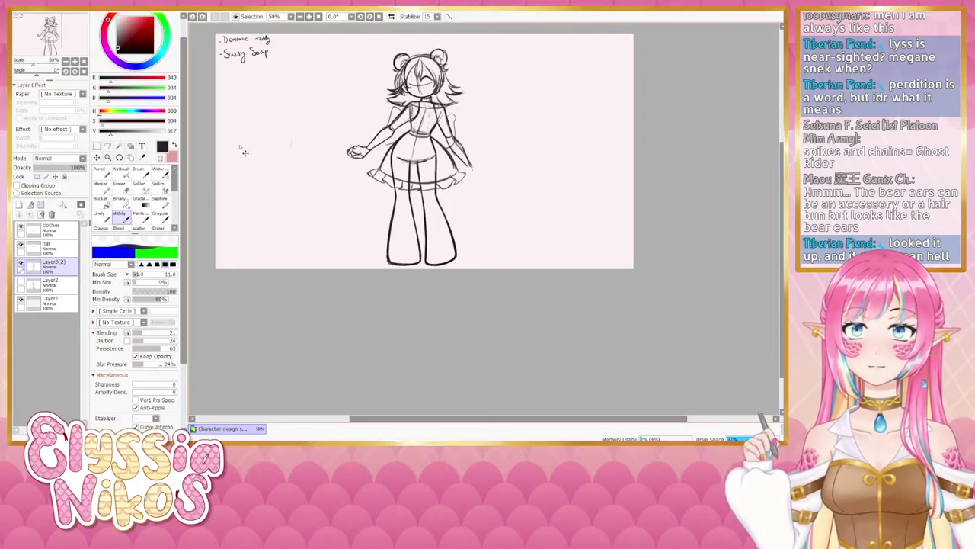
{"action": "left_click", "coordinate": [49, 246]}
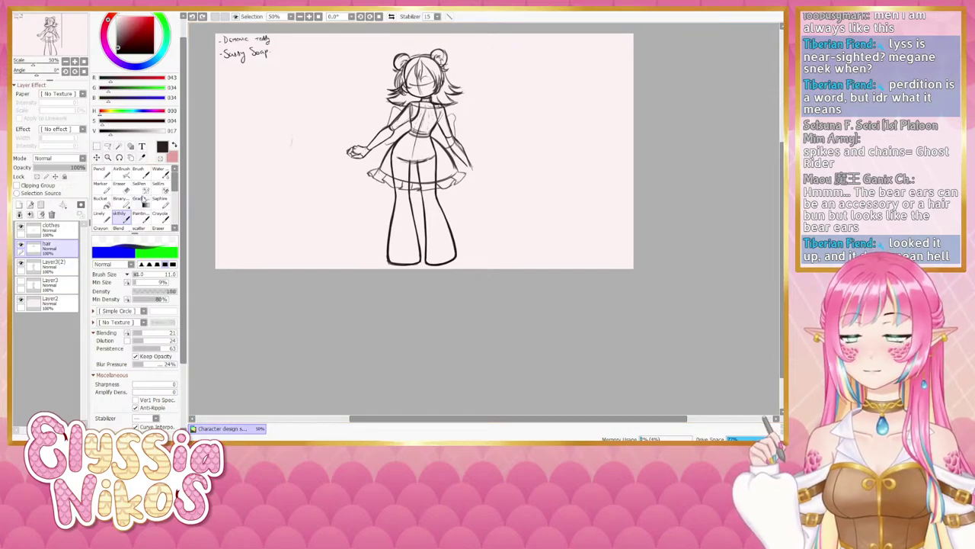
{"action": "left_click", "coordinate": [119, 185]}
{"action": "left_click_drag", "start_coordinate": [397, 100], "coordinate": [418, 92]}
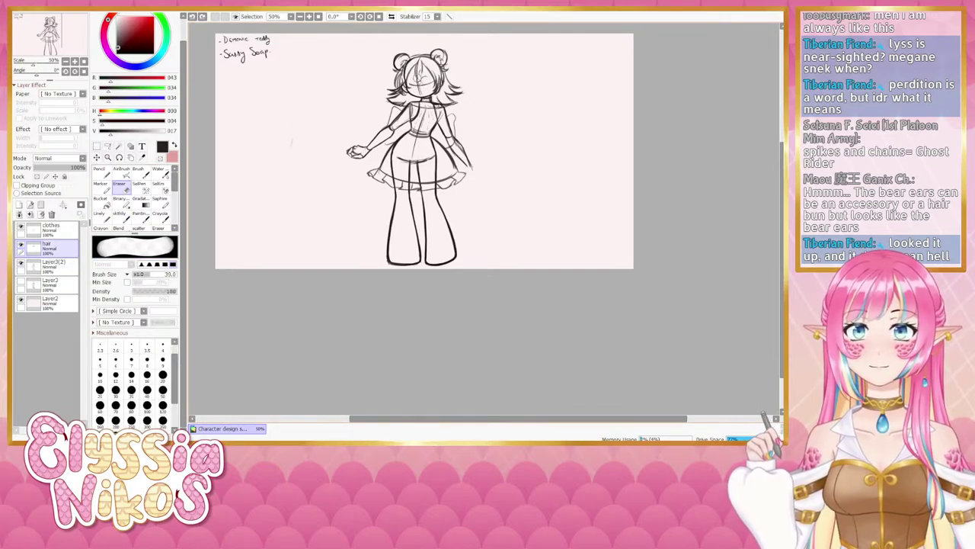
{"action": "left_click", "coordinate": [34, 264]}
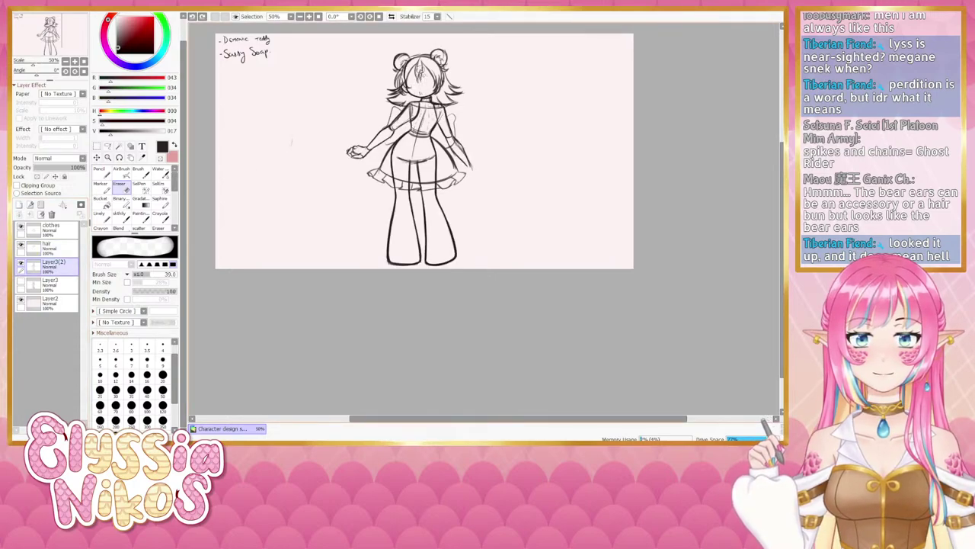
{"action": "left_click_drag", "start_coordinate": [424, 83], "coordinate": [423, 67]}
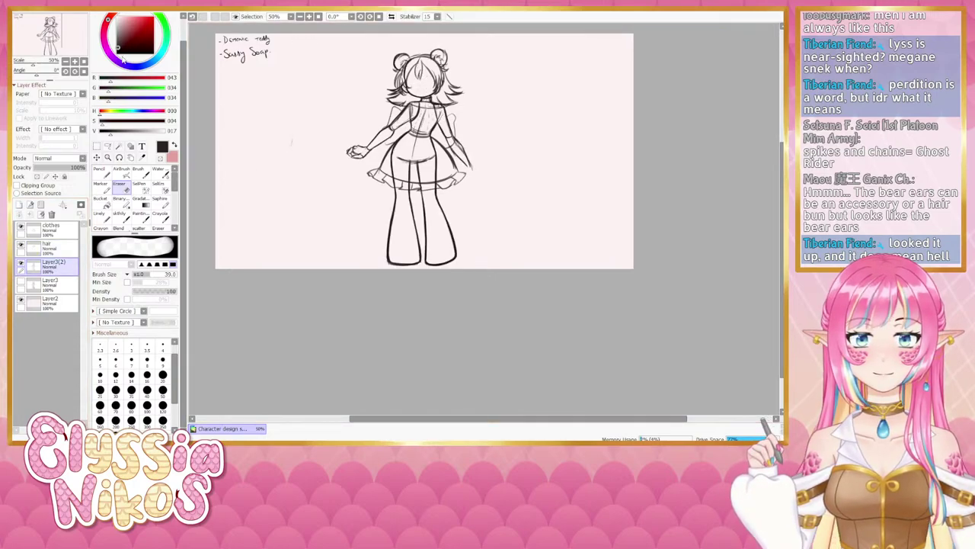
- Add a new layer named face above Layer3(2), with the canvas enlarged to 100%
{"action": "left_click", "coordinate": [75, 60]}
{"action": "left_click_drag", "start_coordinate": [342, 76], "coordinate": [394, 299]}
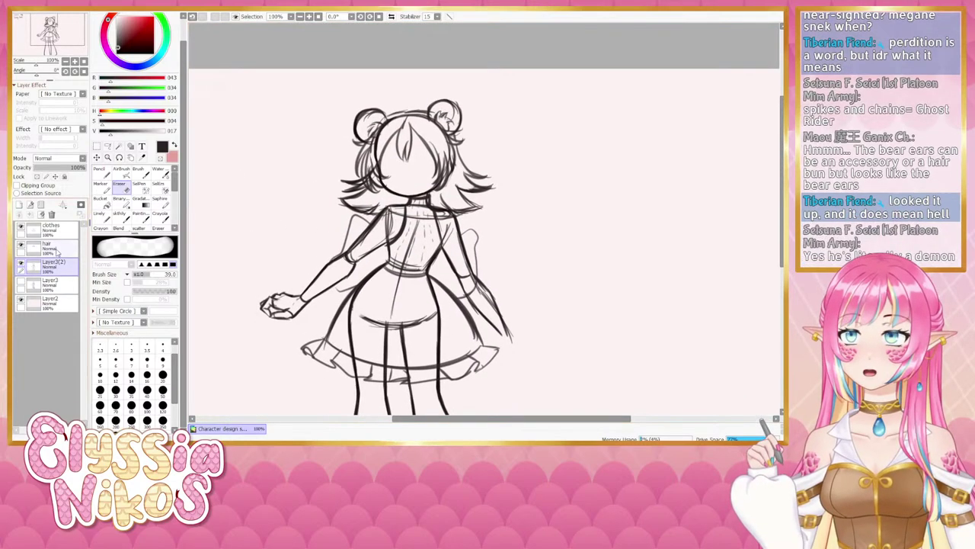
{"action": "left_click", "coordinate": [19, 204]}
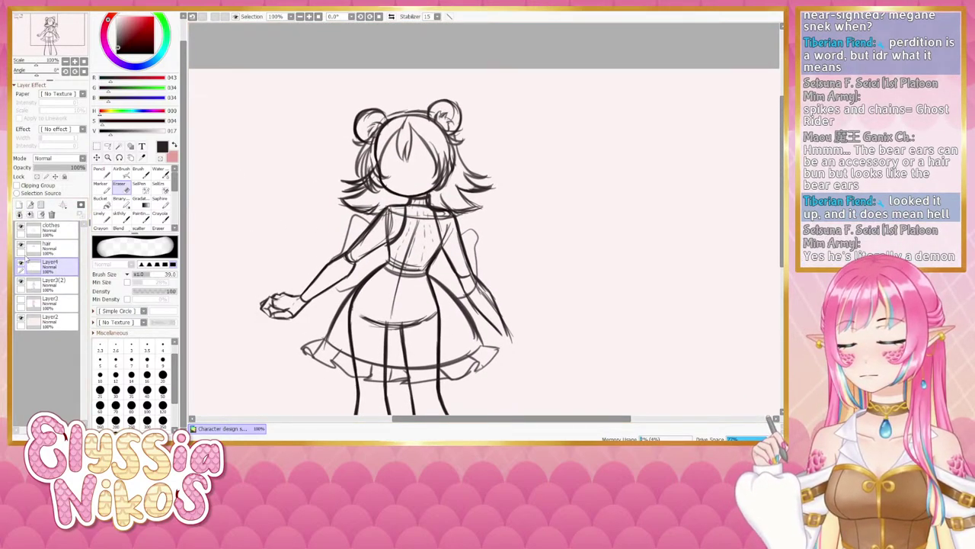
{"action": "type", "text": "face"}
{"action": "key", "text": "Return"}
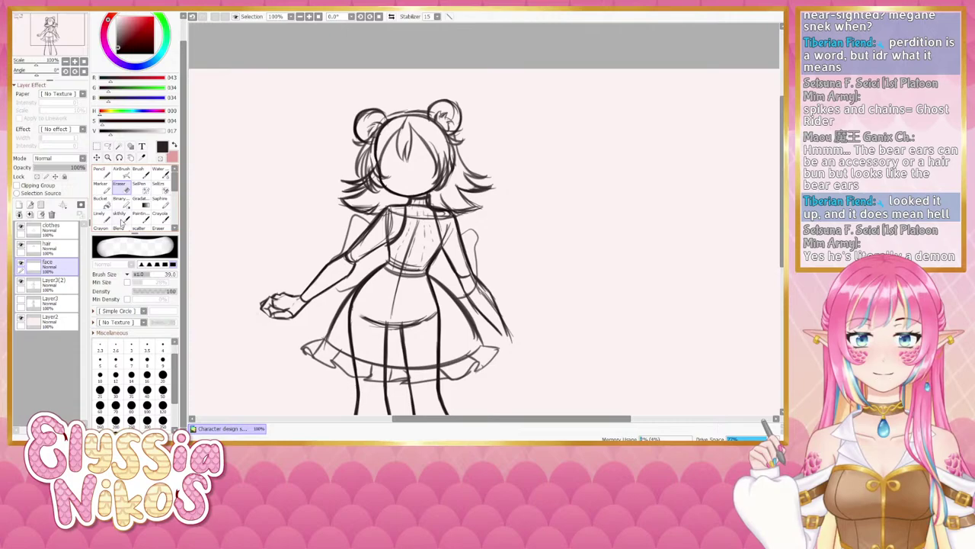
- Sketch fresh facial guidelines across the head with the sketching brush at size 11
{"action": "left_click", "coordinate": [122, 221]}
{"action": "left_click_drag", "start_coordinate": [412, 170], "coordinate": [404, 148]}
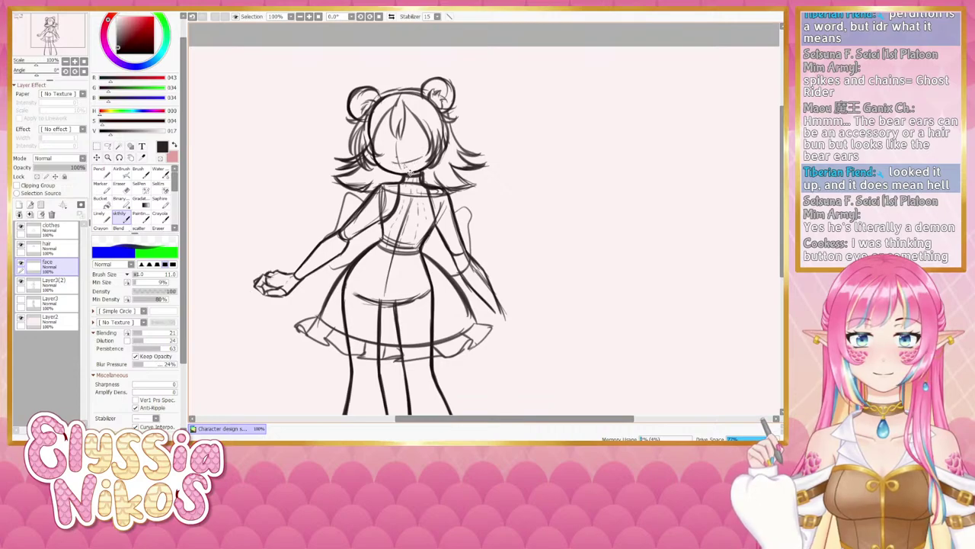
{"action": "key", "text": "ctrl+z"}
- Sketch a small smiling mouth across the lower face on the face layer, retrying the curve until it fits
{"action": "left_click_drag", "start_coordinate": [402, 163], "coordinate": [423, 158]}
{"action": "key", "text": "ctrl+z"}
{"action": "key", "text": "ctrl+z"}
{"action": "key", "text": "ctrl+z"}
{"action": "key", "text": "ctrl+z"}
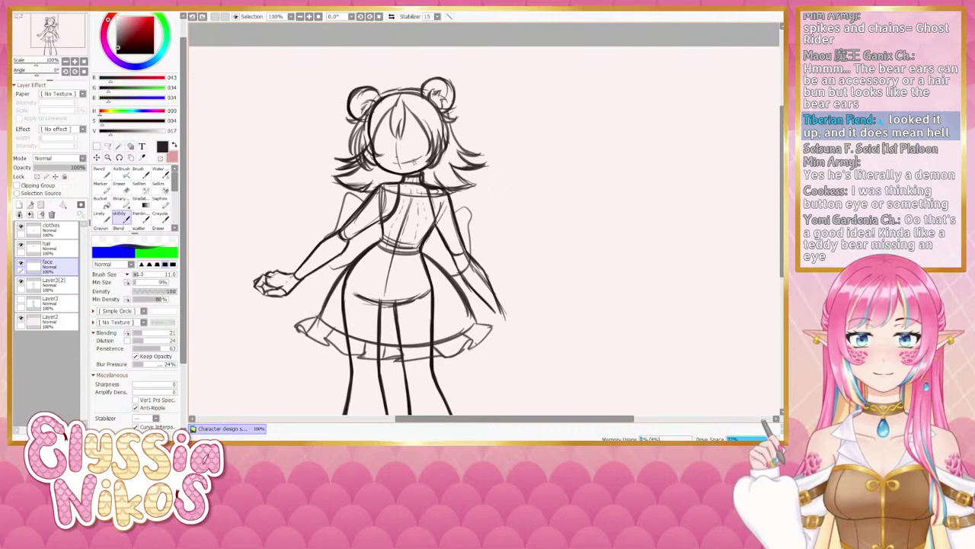
{"action": "key", "text": "ctrl+y"}
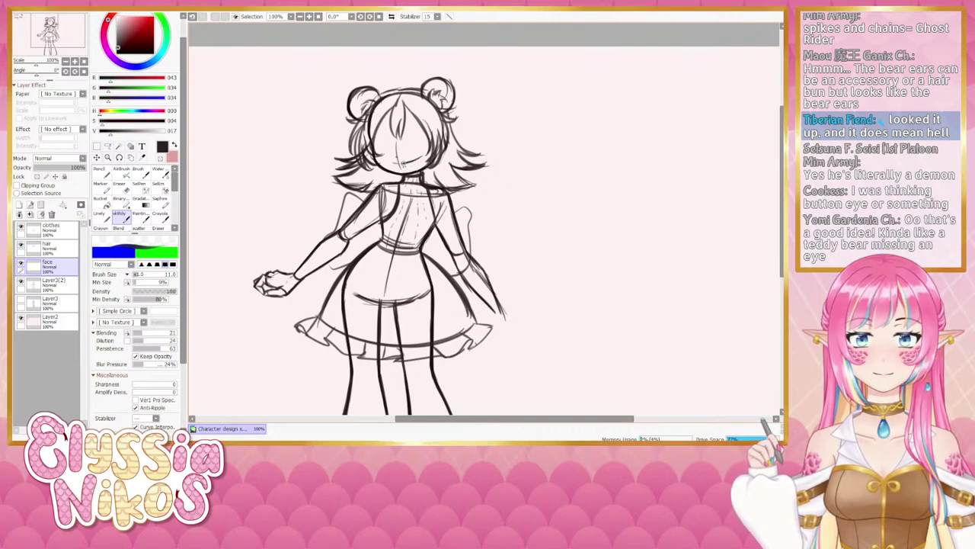
{"action": "key", "text": "ctrl+z"}
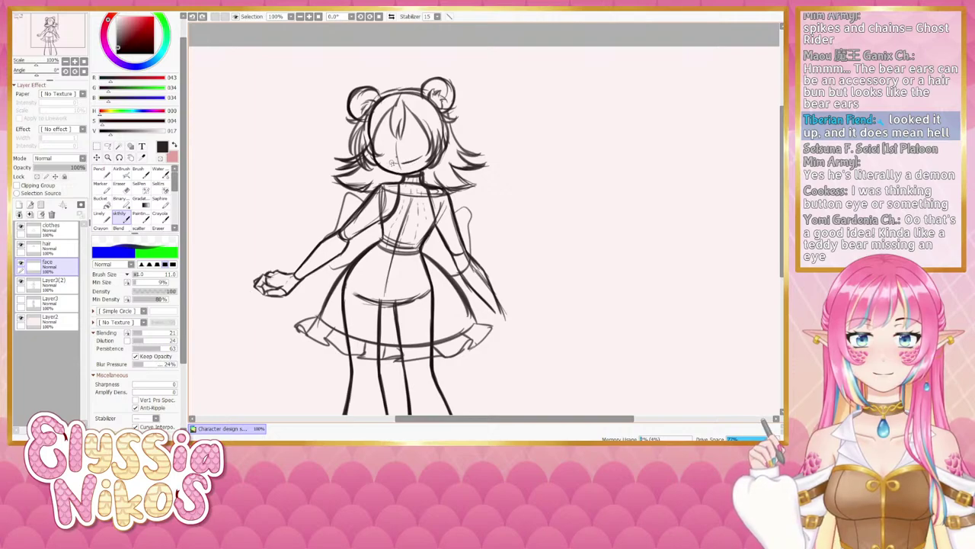
{"action": "key", "text": "ctrl+y"}
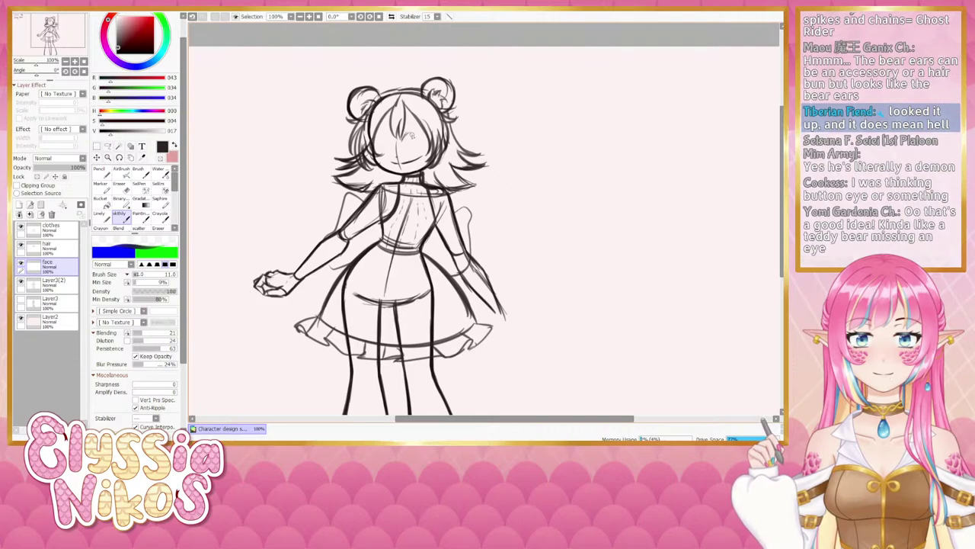
- Sketch the arched upper lash line of the eye on the face's right side, redrawing it until the curve fits
{"action": "key", "text": "ctrl+z"}
{"action": "left_click_drag", "start_coordinate": [403, 143], "coordinate": [419, 139]}
{"action": "key", "text": "ctrl+z"}
{"action": "key", "text": "ctrl+y"}
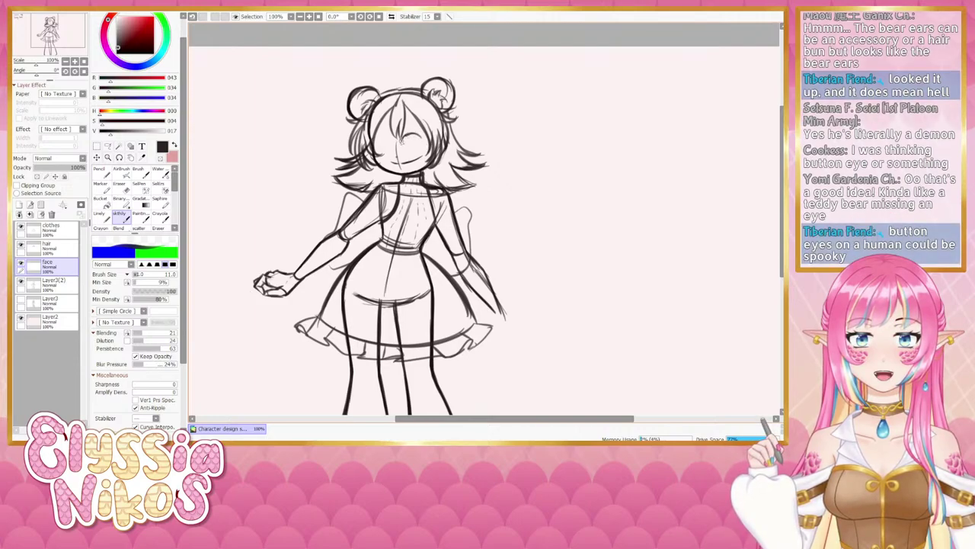
{"action": "key", "text": "ctrl+z"}
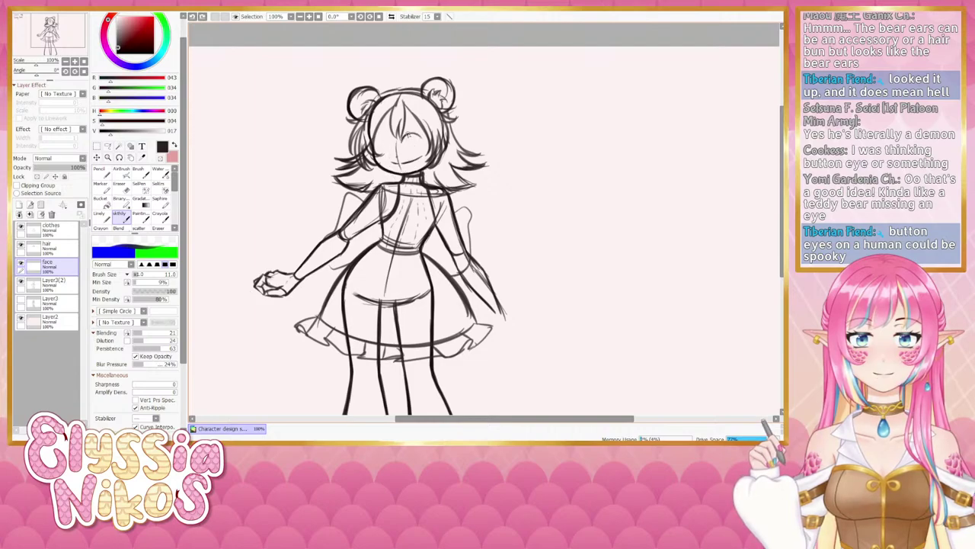
{"action": "left_click_drag", "start_coordinate": [403, 143], "coordinate": [421, 139]}
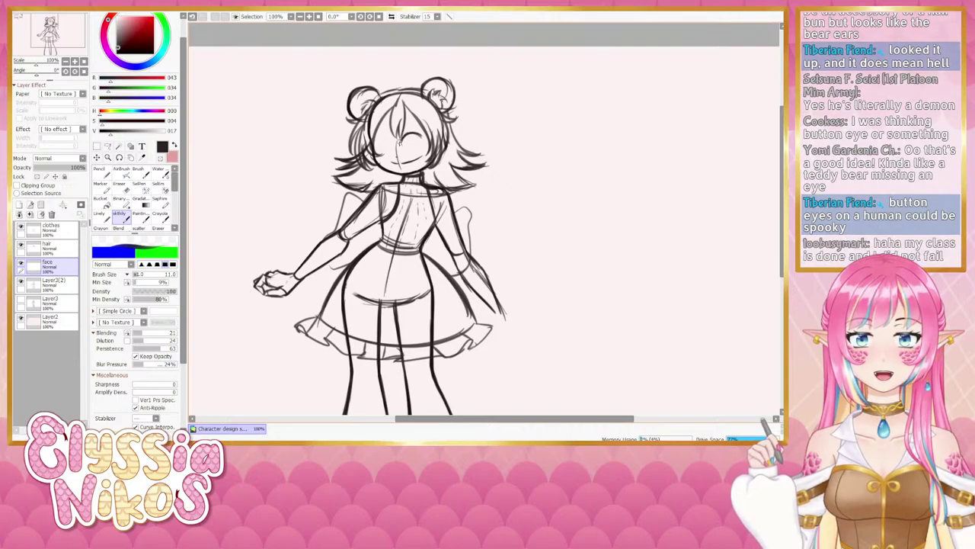
{"action": "key", "text": "ctrl+z"}
{"action": "mouse_move", "coordinate": [409, 134]}
{"action": "left_mouse_down"}
{"action": "mouse_move", "coordinate": [404, 140]}
{"action": "mouse_move", "coordinate": [423, 141]}
{"action": "left_mouse_up"}
{"action": "key", "text": "ctrl+z"}
{"action": "key", "text": "ctrl+z"}
{"action": "key", "text": "ctrl+z"}
{"action": "key", "text": "ctrl+z"}
{"action": "key", "text": "ctrl+z"}
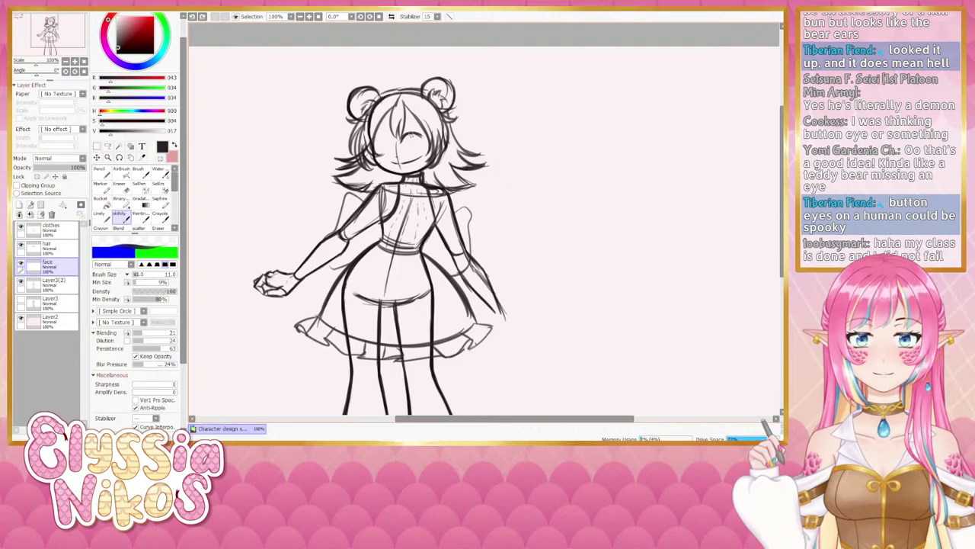
- Sketch the lash line of the closed eye on the face's left side, beside the bangs, reworking its curve
{"action": "key", "text": "ctrl+y"}
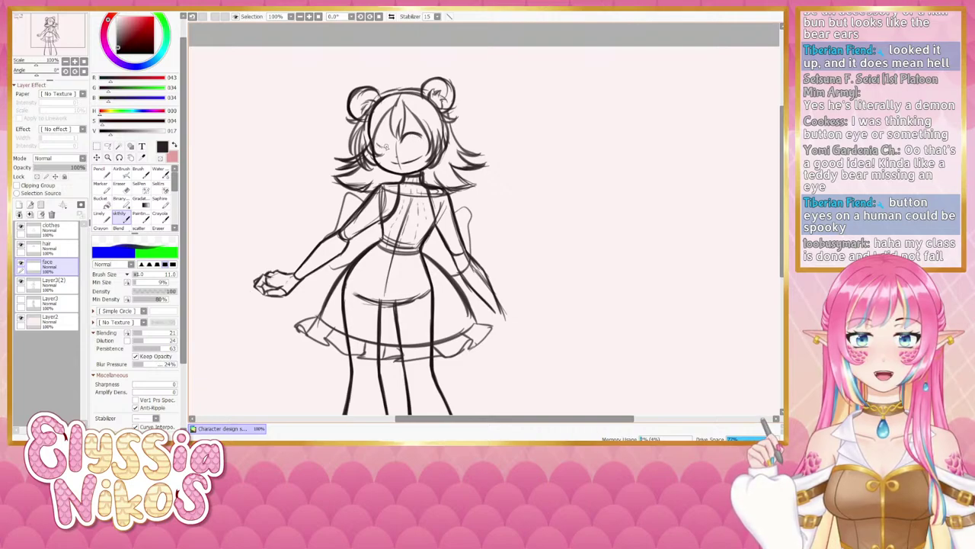
{"action": "key", "text": "ctrl+z"}
{"action": "key", "text": "ctrl+y"}
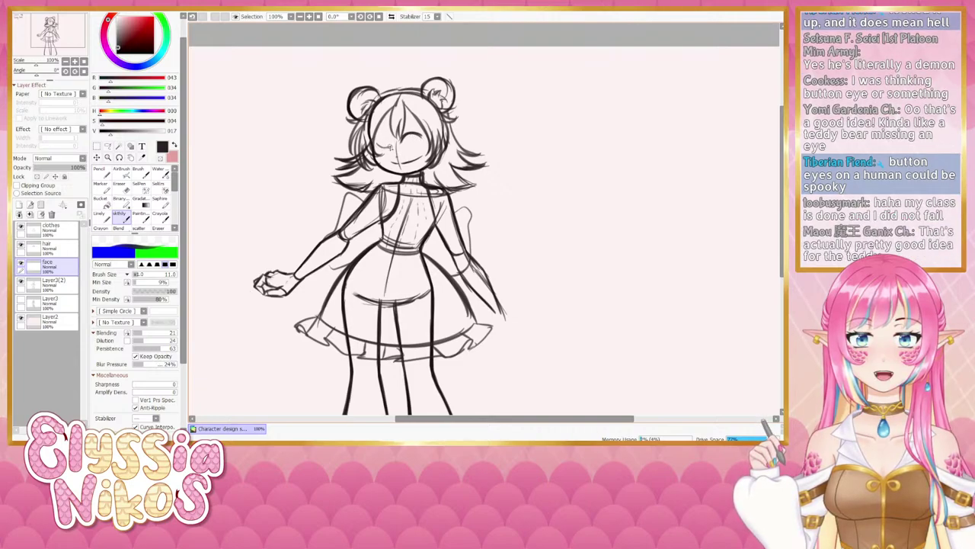
{"action": "key", "text": "ctrl+z"}
{"action": "key", "text": "ctrl+y"}
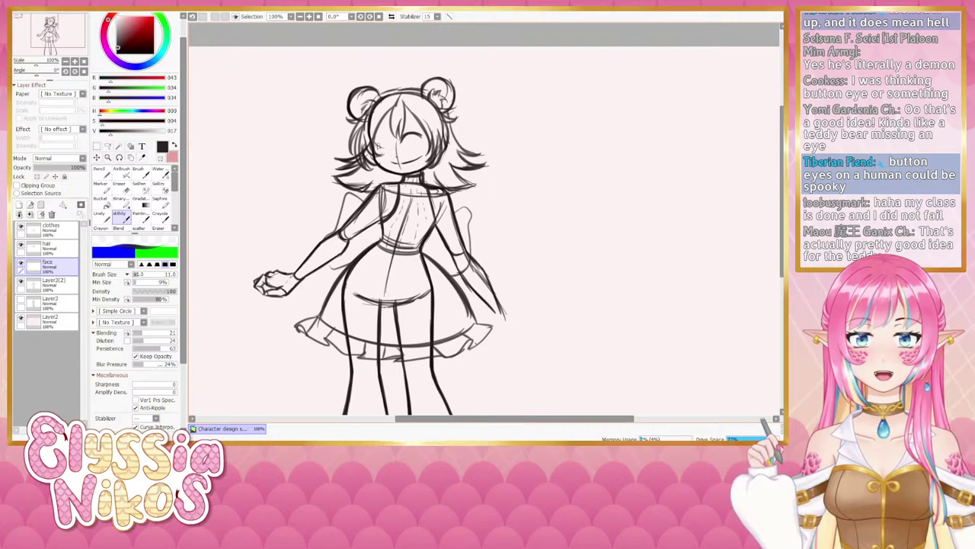
{"action": "key", "text": "ctrl+z"}
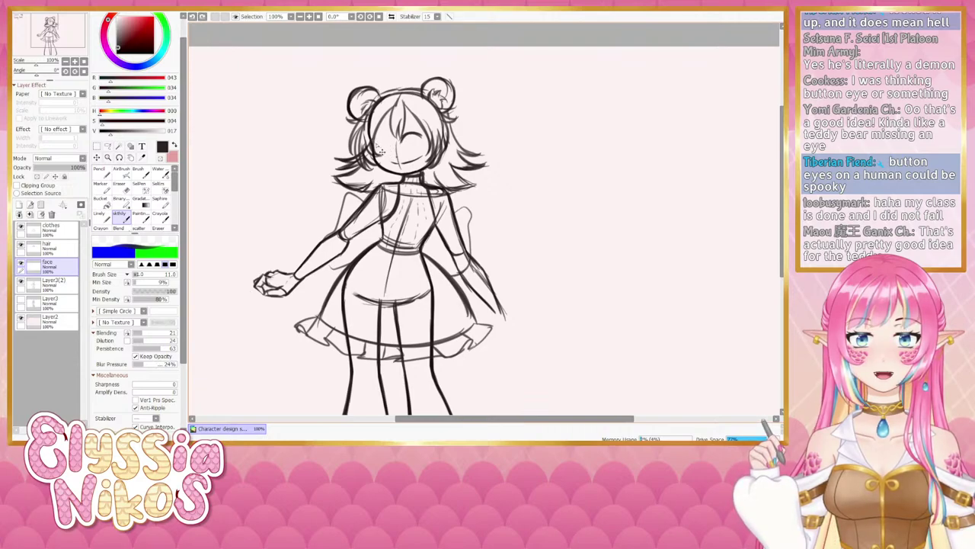
{"action": "key", "text": "ctrl+y"}
{"action": "key", "text": "ctrl+z"}
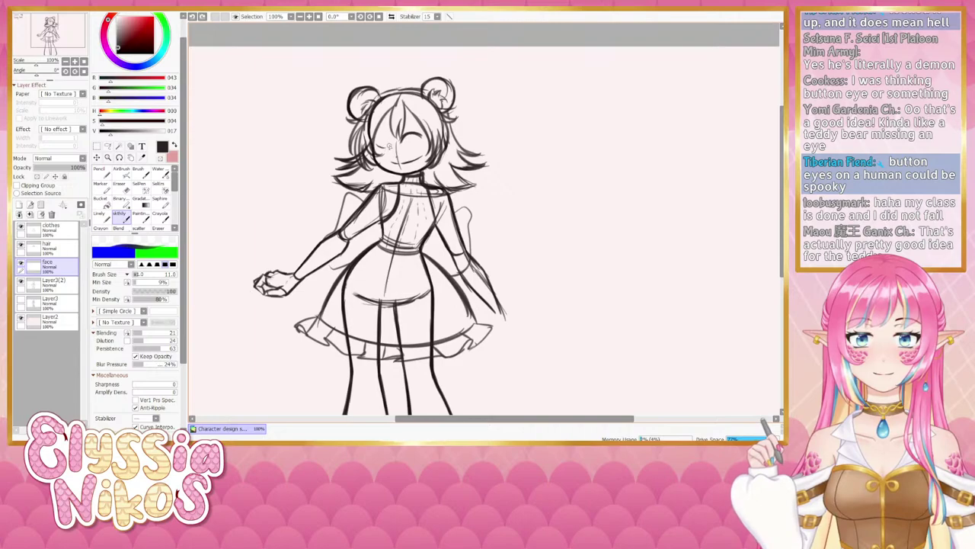
{"action": "key", "text": "ctrl+y"}
{"action": "key", "text": "ctrl+z"}
{"action": "key", "text": "ctrl+y"}
{"action": "key", "text": "ctrl+z"}
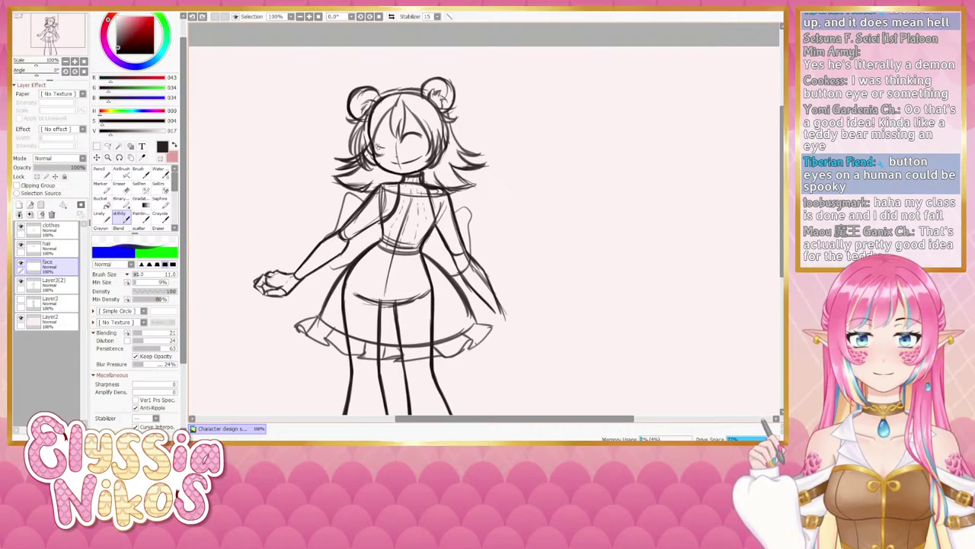
{"action": "key", "text": "ctrl+y"}
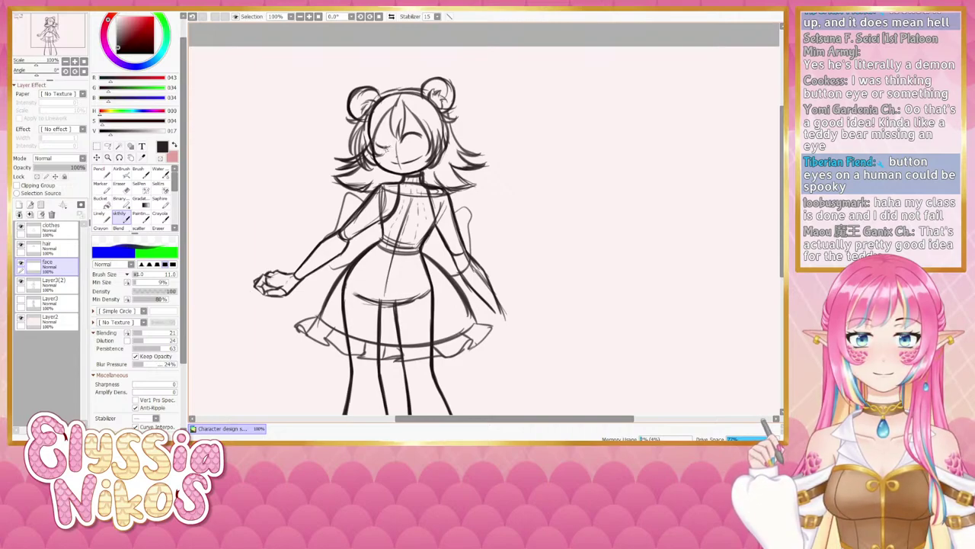
{"action": "key", "text": "ctrl+z"}
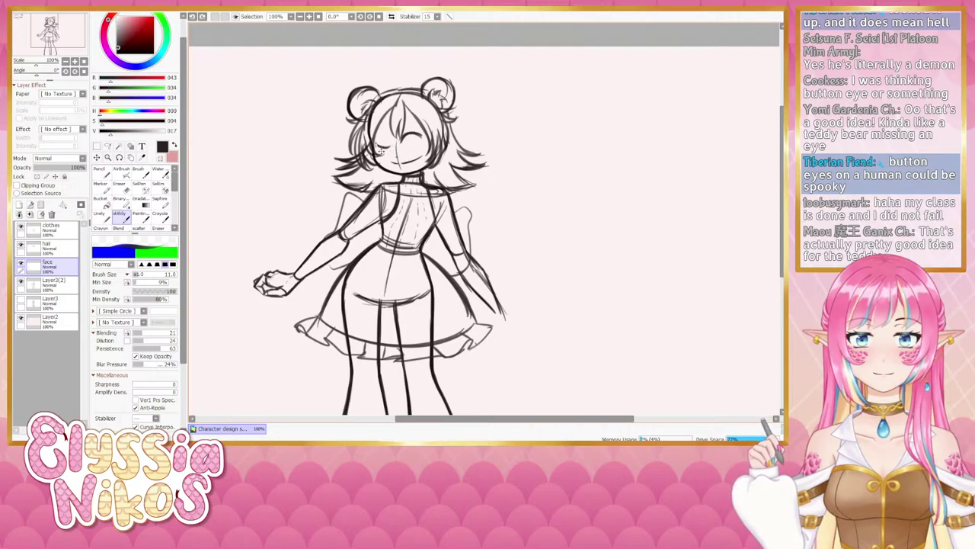
{"action": "key", "text": "ctrl+y"}
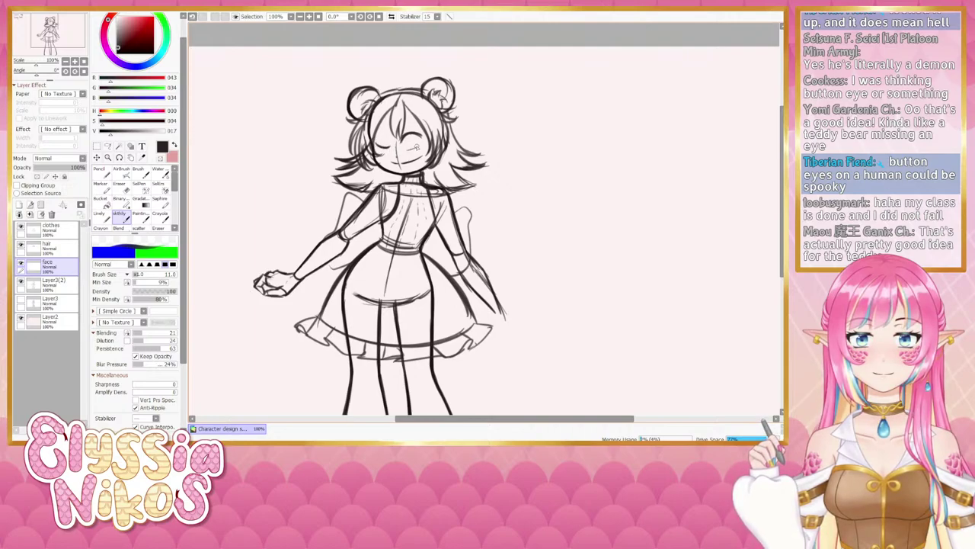
- Sketch the lower lid and the oval iris of the open eye beneath its arched lash line
{"action": "key", "text": "ctrl+z"}
{"action": "left_click_drag", "start_coordinate": [406, 150], "coordinate": [415, 149]}
{"action": "key", "text": "ctrl+z"}
{"action": "key", "text": "ctrl+z"}
{"action": "key", "text": "ctrl+z"}
{"action": "key", "text": "ctrl+z"}
{"action": "key", "text": "ctrl+z"}
{"action": "key", "text": "ctrl+z"}
{"action": "key", "text": "ctrl+z"}
{"action": "key", "text": "ctrl+z"}
{"action": "key", "text": "ctrl+z"}
{"action": "key", "text": "ctrl+z"}
{"action": "key", "text": "ctrl+z"}
{"action": "key", "text": "ctrl+z"}
{"action": "key", "text": "ctrl+z"}
{"action": "key", "text": "ctrl+z"}
{"action": "key", "text": "ctrl+z"}
{"action": "key", "text": "ctrl+z"}
{"action": "key", "text": "ctrl+z"}
{"action": "key", "text": "ctrl+z"}
{"action": "key", "text": "ctrl+z"}
{"action": "key", "text": "ctrl+z"}
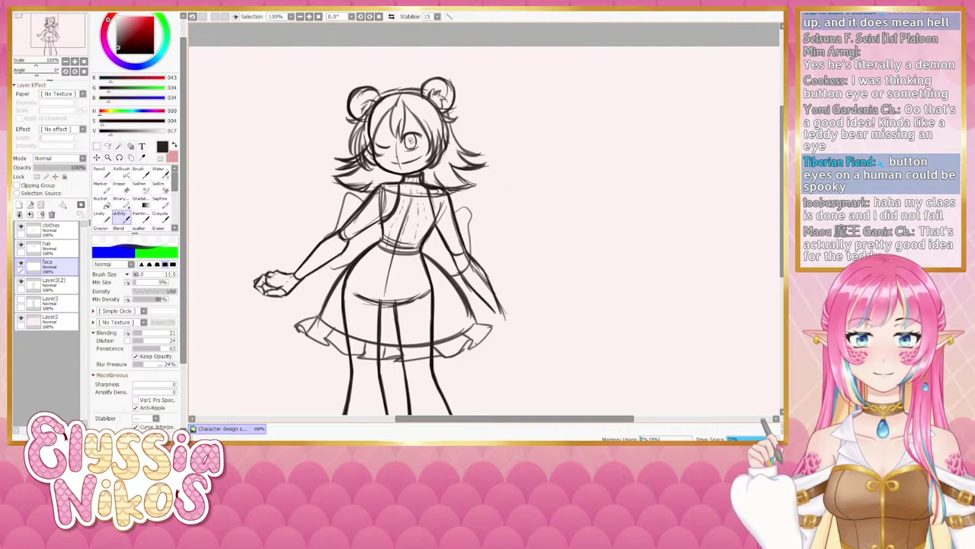
- Try out pupil marks inside the open eye's iris, reducing the sketching brush to size 4
{"action": "key", "text": "ctrl+z"}
{"action": "left_click_drag", "start_coordinate": [410, 138], "coordinate": [411, 145]}
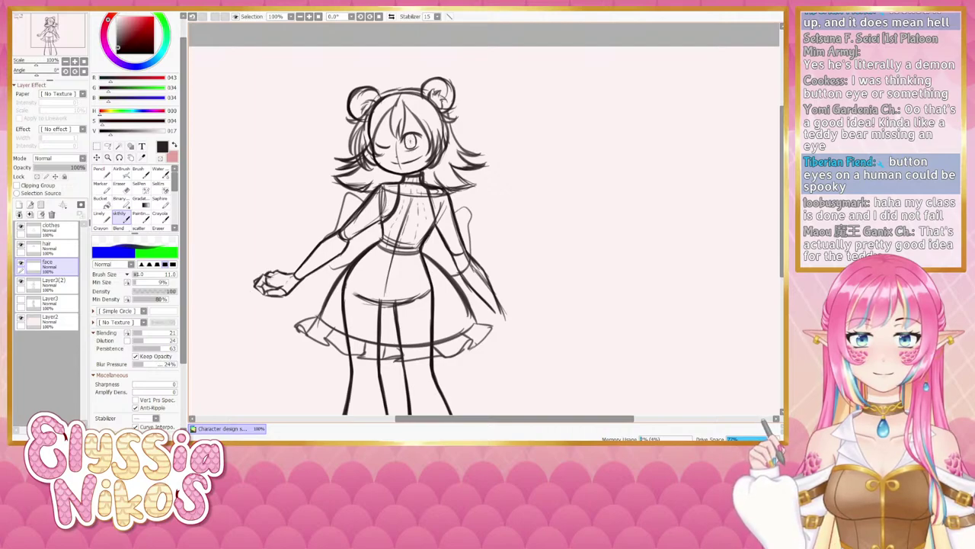
{"action": "key", "text": "ctrl+alt"}
{"action": "key", "text": "ctrl+z"}
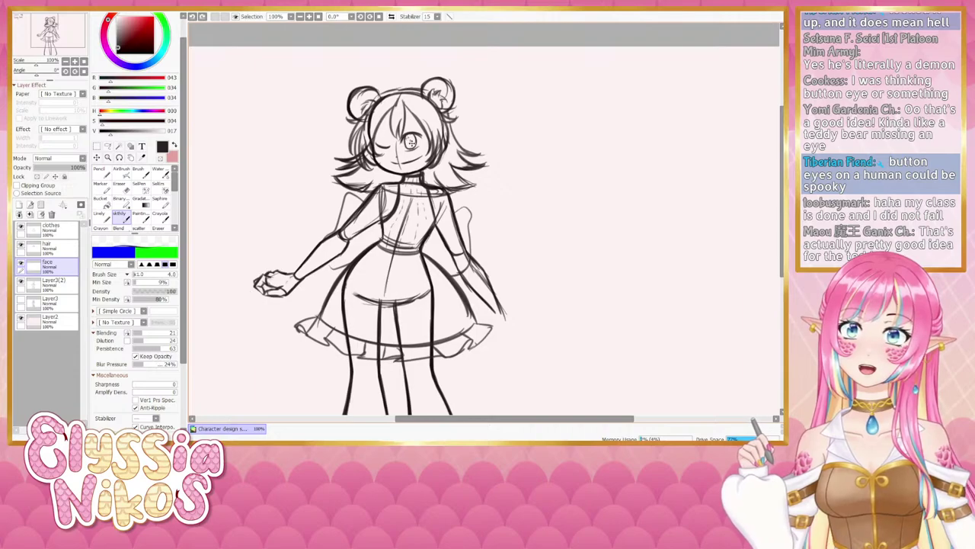
{"action": "left_click_drag", "start_coordinate": [410, 141], "coordinate": [413, 144]}
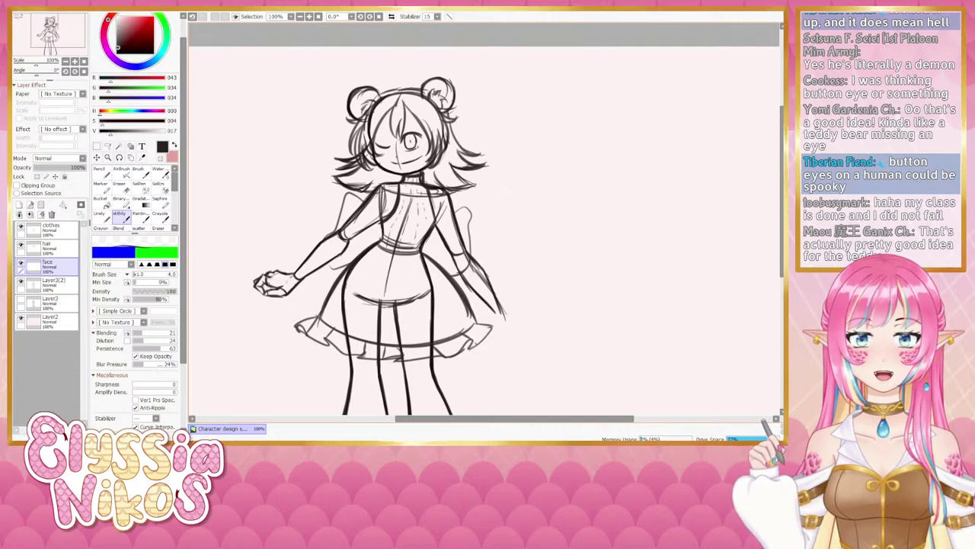
{"action": "key", "text": "ctrl+z"}
{"action": "left_click_drag", "start_coordinate": [412, 134], "coordinate": [414, 144]}
{"action": "key", "text": "ctrl+z"}
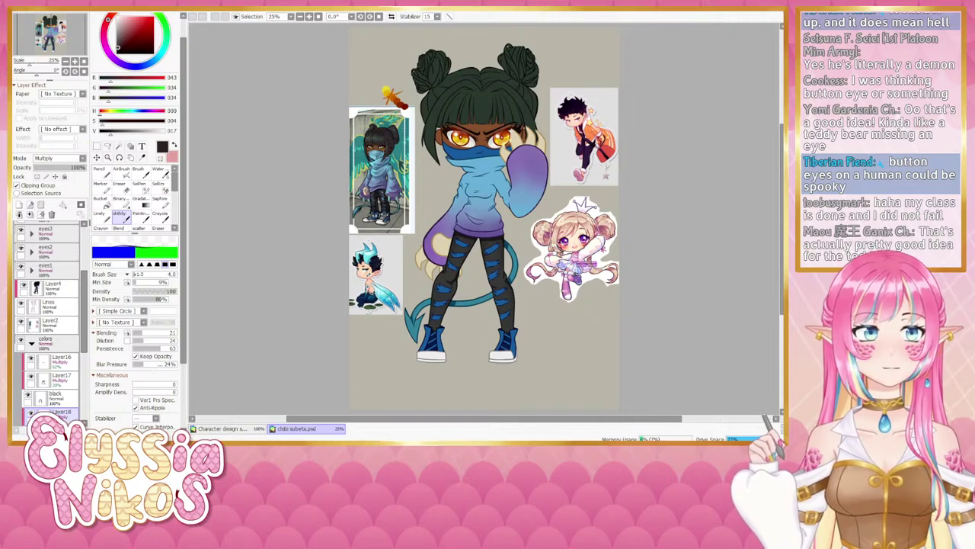
- Close the chibi subeta.psd reference and sketch short vertical stitch marks across the closed eye
{"action": "left_click", "coordinate": [777, 9]}
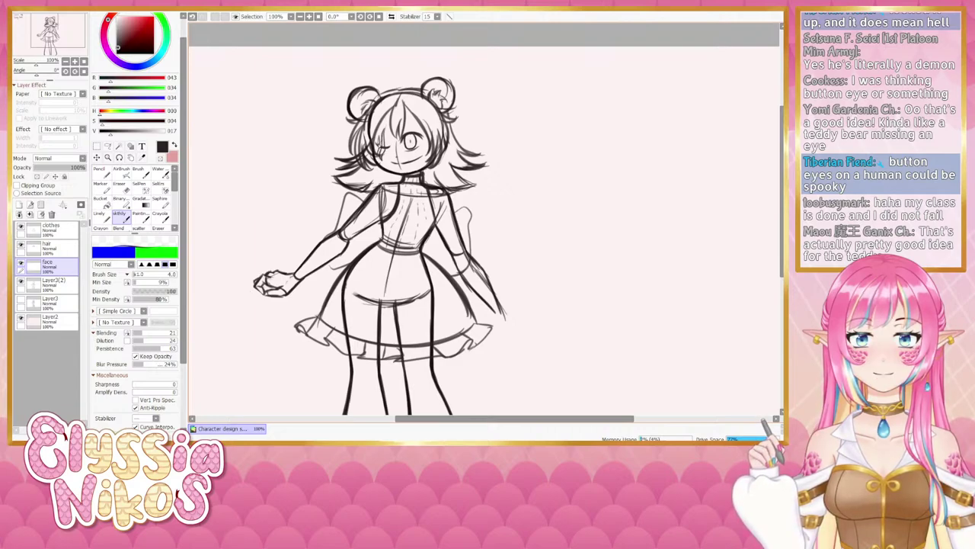
{"action": "key", "text": "ctrl+z"}
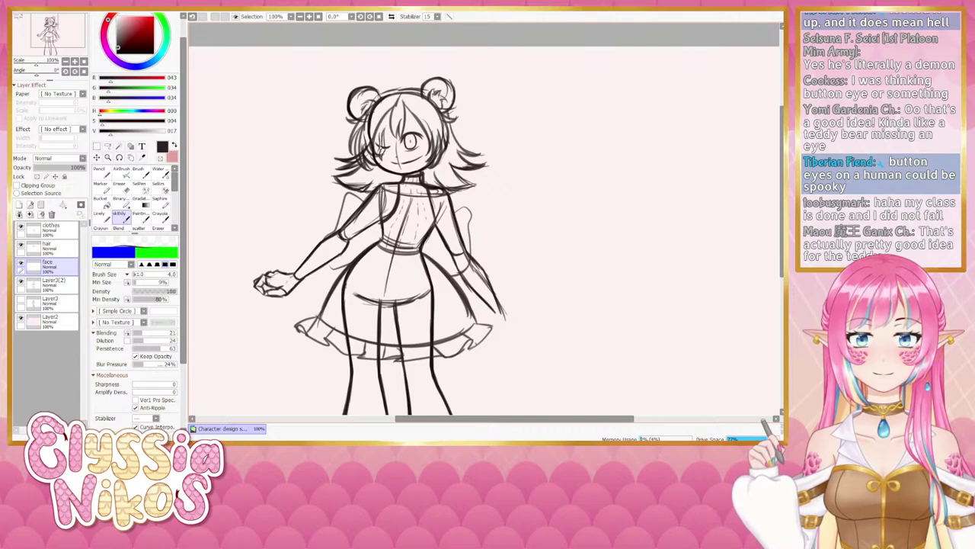
{"action": "left_click_drag", "start_coordinate": [380, 132], "coordinate": [380, 145]}
{"action": "key", "text": "ctrl+z"}
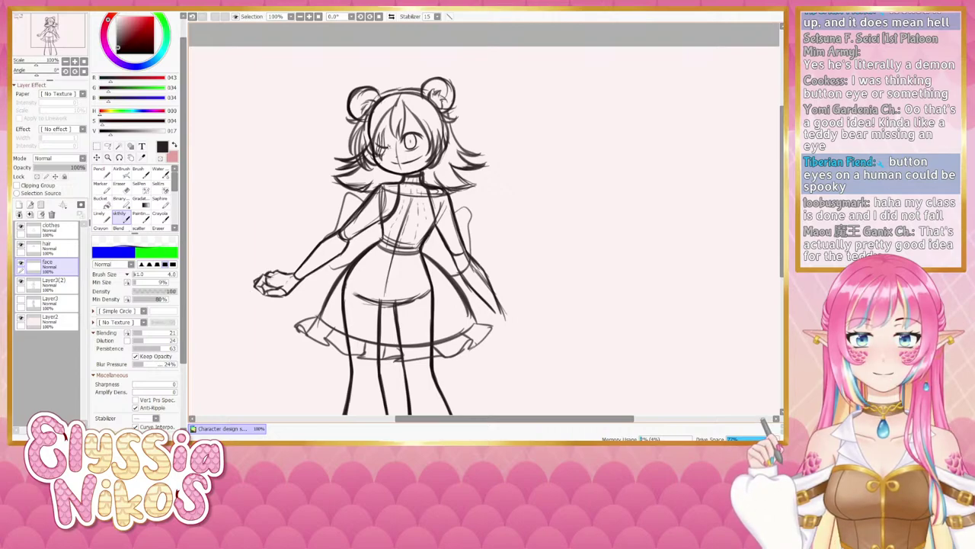
{"action": "left_click_drag", "start_coordinate": [388, 137], "coordinate": [387, 147]}
{"action": "key", "text": "ctrl+z"}
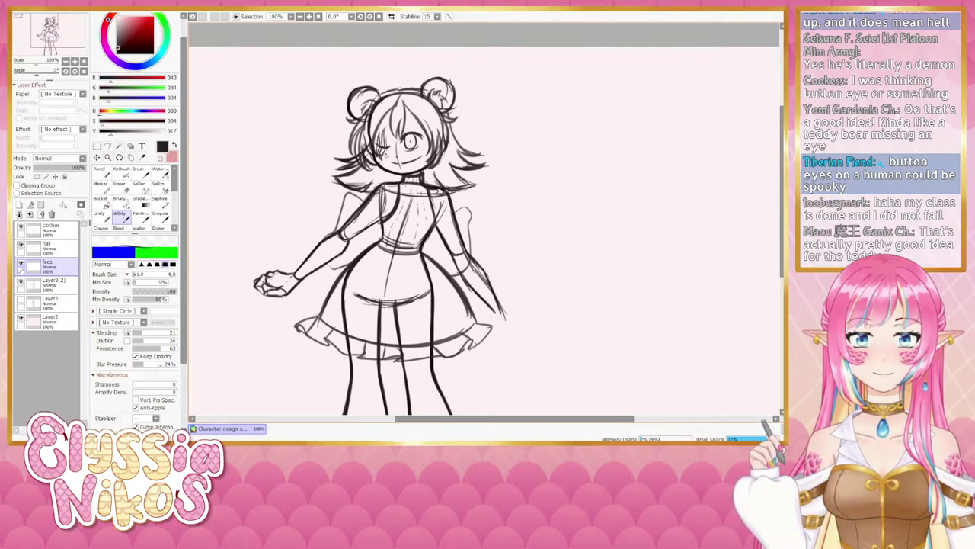
{"action": "key", "text": "ctrl+z"}
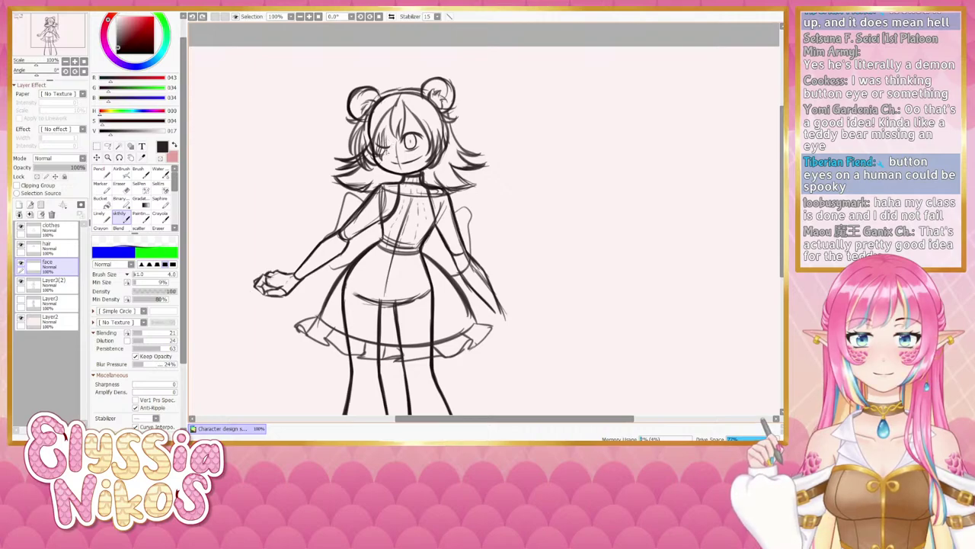
{"action": "key", "text": "ctrl+y"}
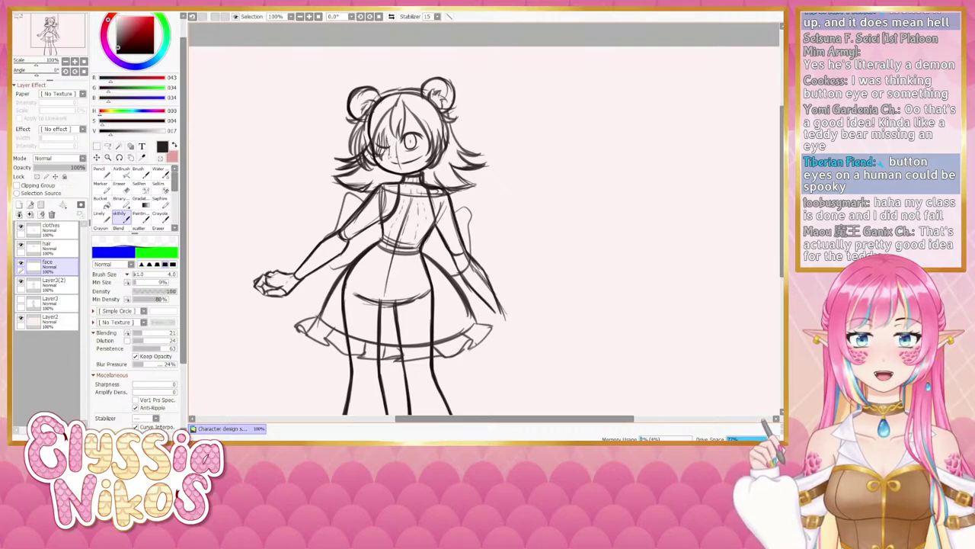
{"action": "left_click_drag", "start_coordinate": [387, 145], "coordinate": [388, 159]}
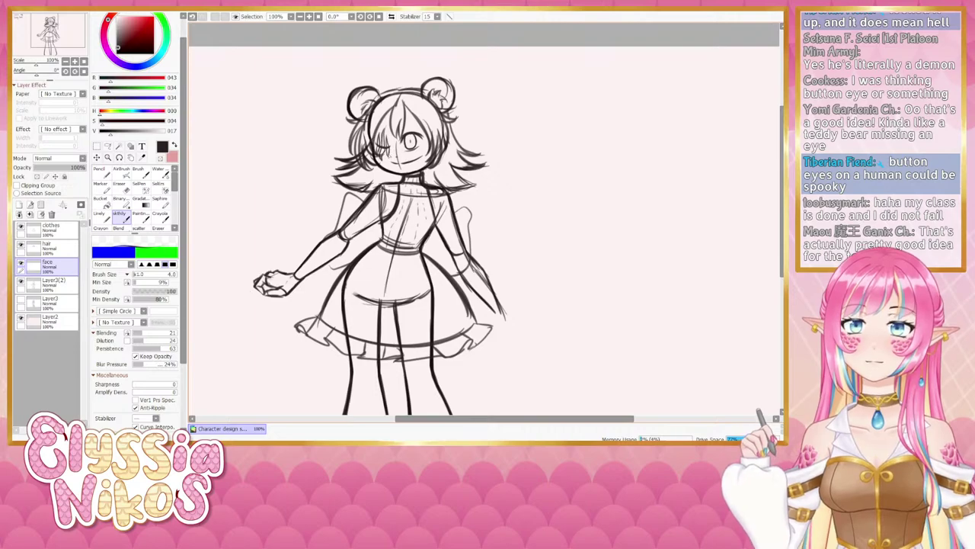
- Zoom out to 75% and mirror the canvas view to check the face's proportions
{"action": "left_click", "coordinate": [65, 62]}
{"action": "left_click_drag", "start_coordinate": [352, 160], "coordinate": [343, 152]}
{"action": "left_click", "coordinate": [391, 17]}
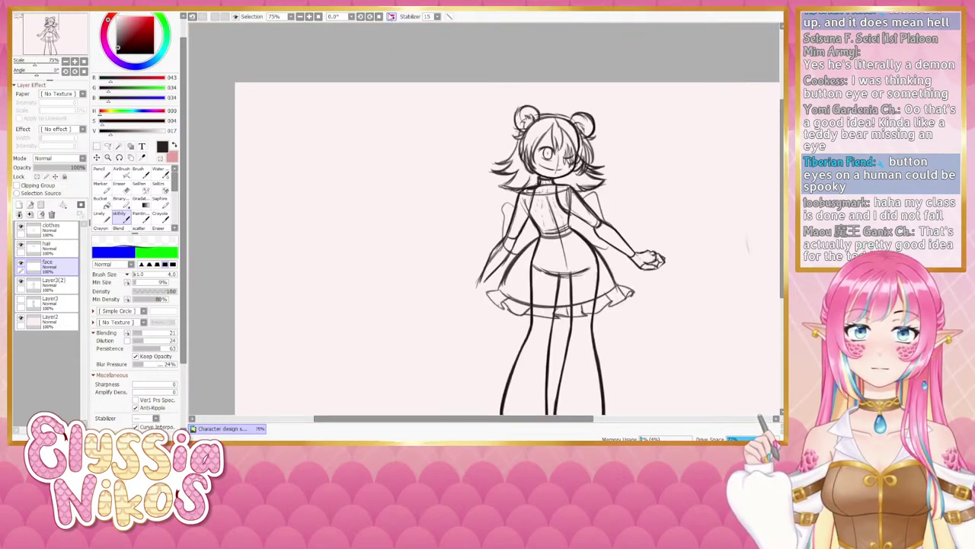
{"action": "left_click_drag", "start_coordinate": [427, 163], "coordinate": [280, 166]}
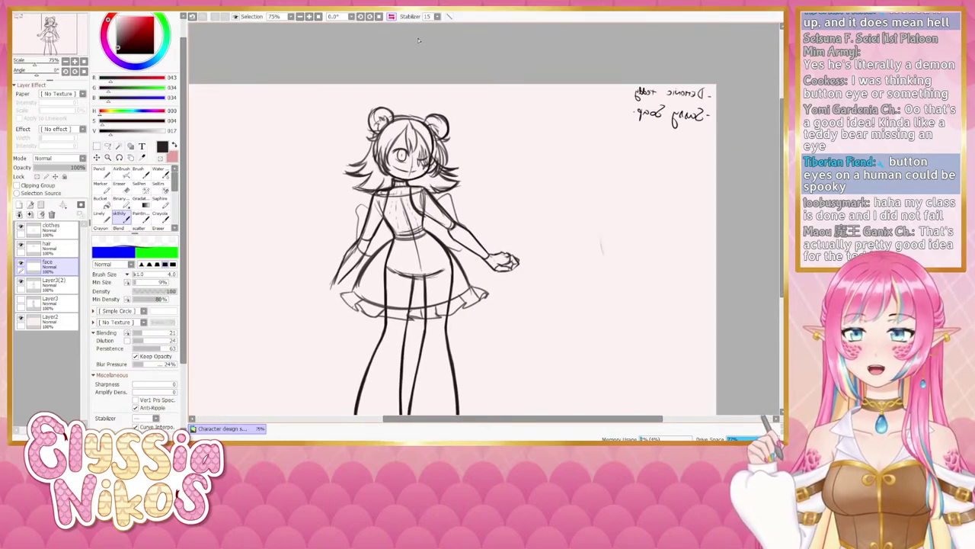
{"action": "left_click", "coordinate": [391, 16]}
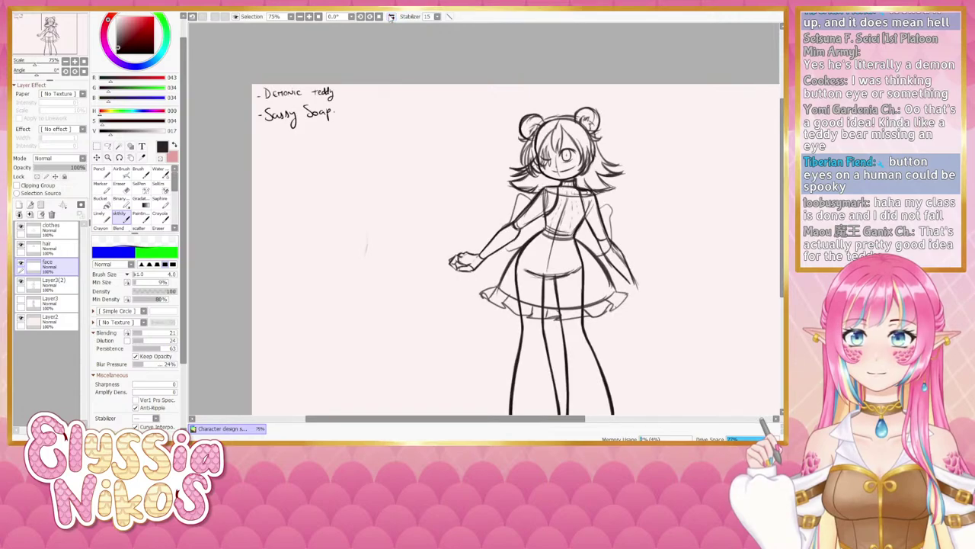
{"action": "left_click", "coordinate": [391, 17]}
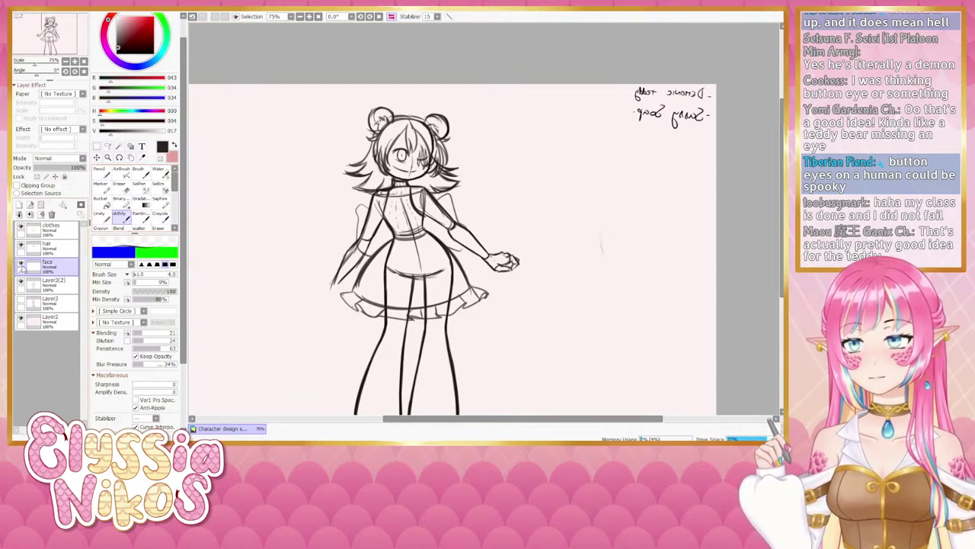
- Clean up around the mouth with a size 10 eraser, then lasso the smile and adjust it with a Deform transform
{"action": "left_click", "coordinate": [120, 185]}
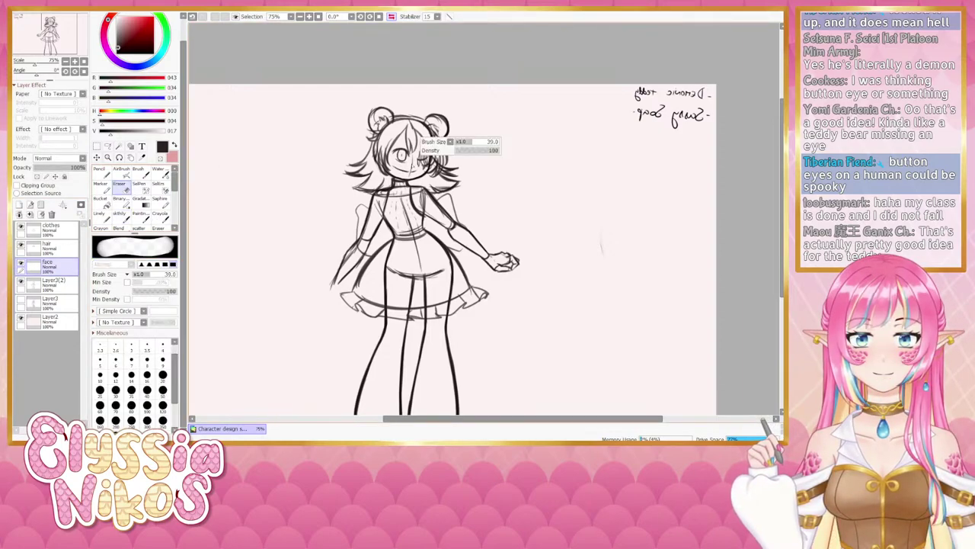
{"action": "left_click_drag", "start_coordinate": [421, 161], "coordinate": [415, 183]}
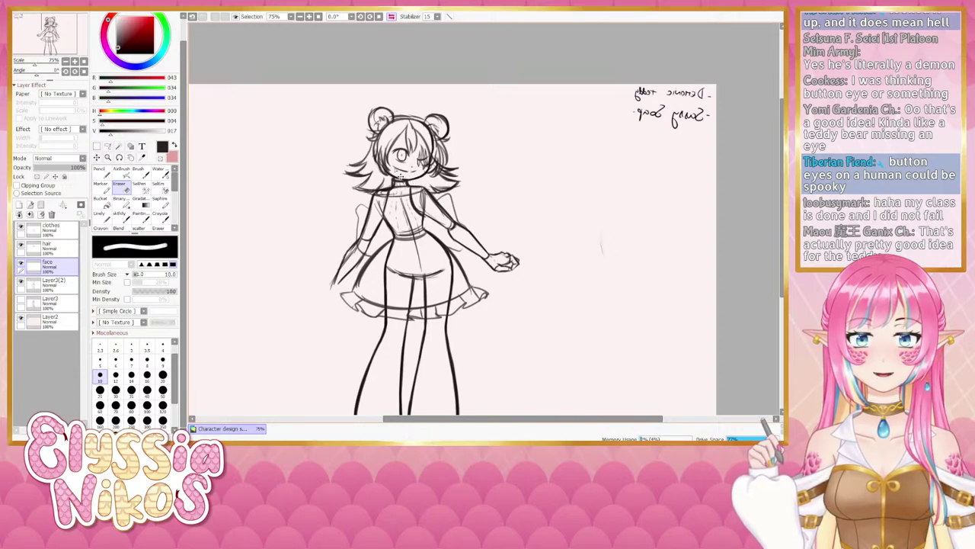
{"action": "left_click", "coordinate": [107, 145]}
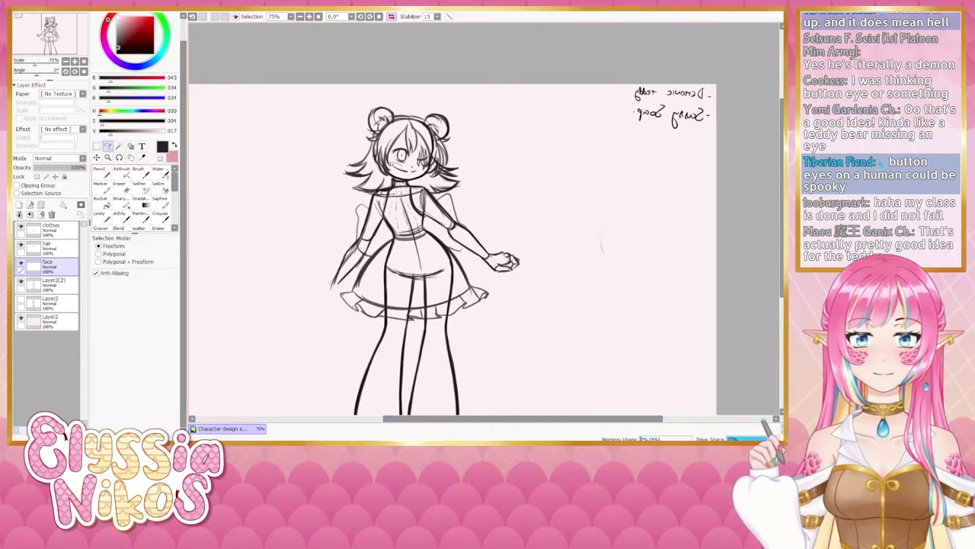
{"action": "key", "text": "ctrl+t"}
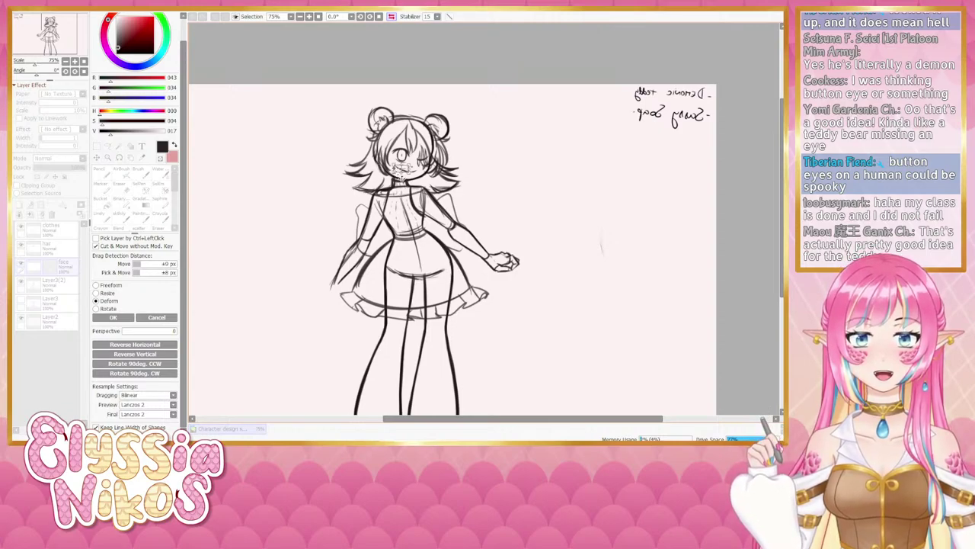
{"action": "key", "text": "Return"}
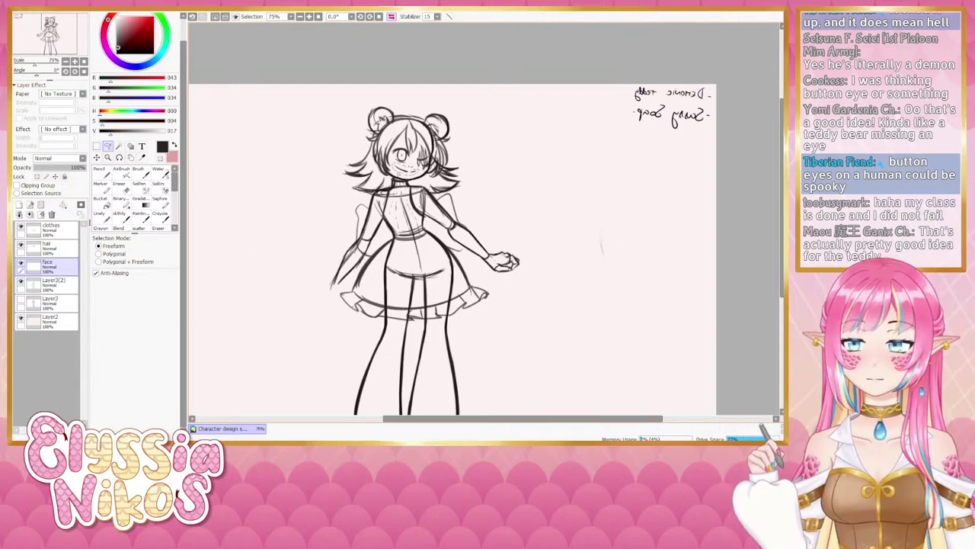
{"action": "left_click", "coordinate": [81, 204]}
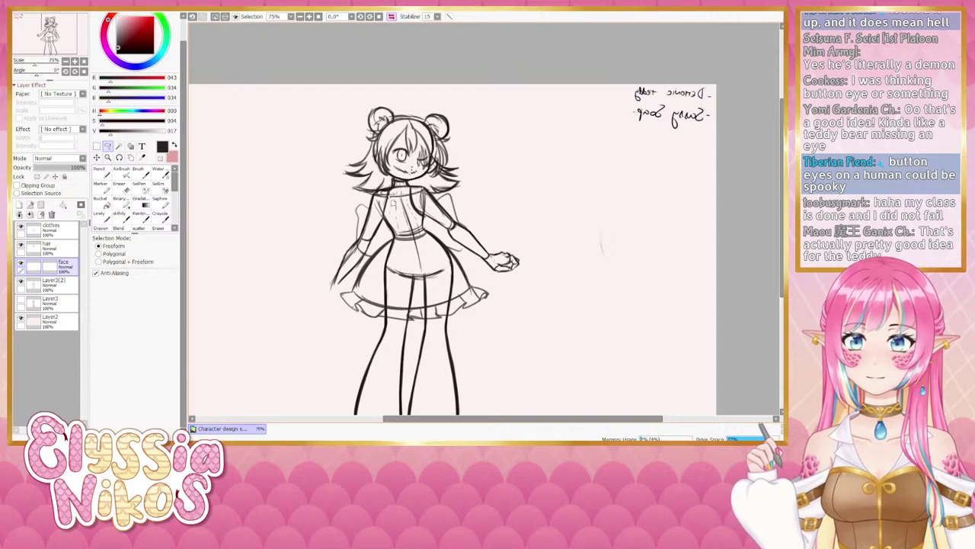
{"action": "key", "text": "ctrl+d"}
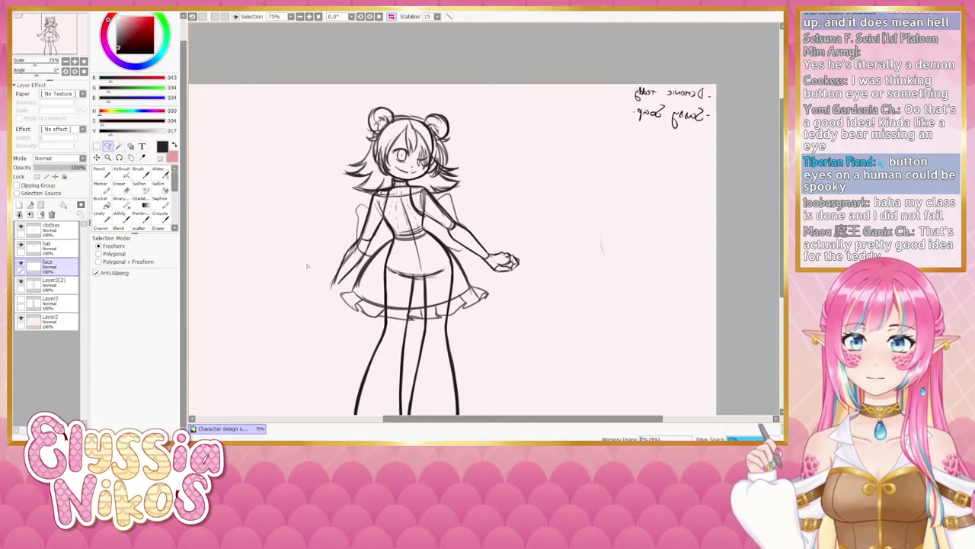
- Restore the unmirrored canvas view and check the whole figure with the hair layer hidden and shown
{"action": "left_click", "coordinate": [391, 16]}
{"action": "left_click_drag", "start_coordinate": [415, 183], "coordinate": [277, 173]}
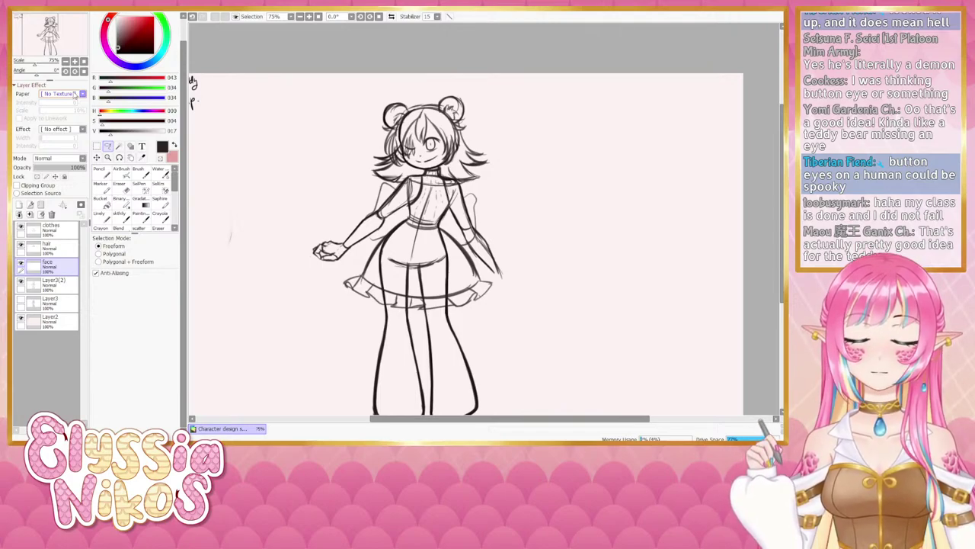
{"action": "left_click_drag", "start_coordinate": [435, 200], "coordinate": [427, 190]}
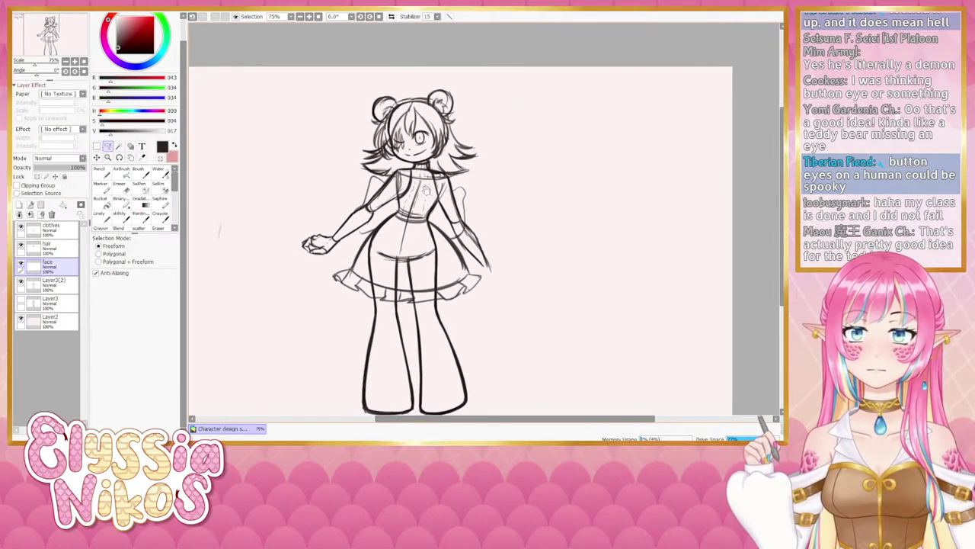
{"action": "left_click_drag", "start_coordinate": [283, 202], "coordinate": [296, 196]}
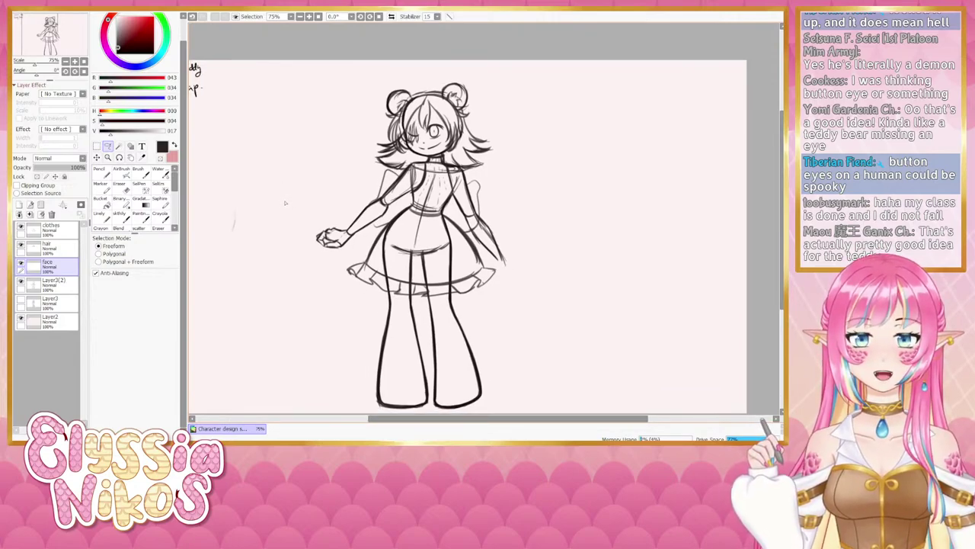
{"action": "scroll", "coordinate": [314, 172], "scroll_direction": "right", "scroll_amount": 2}
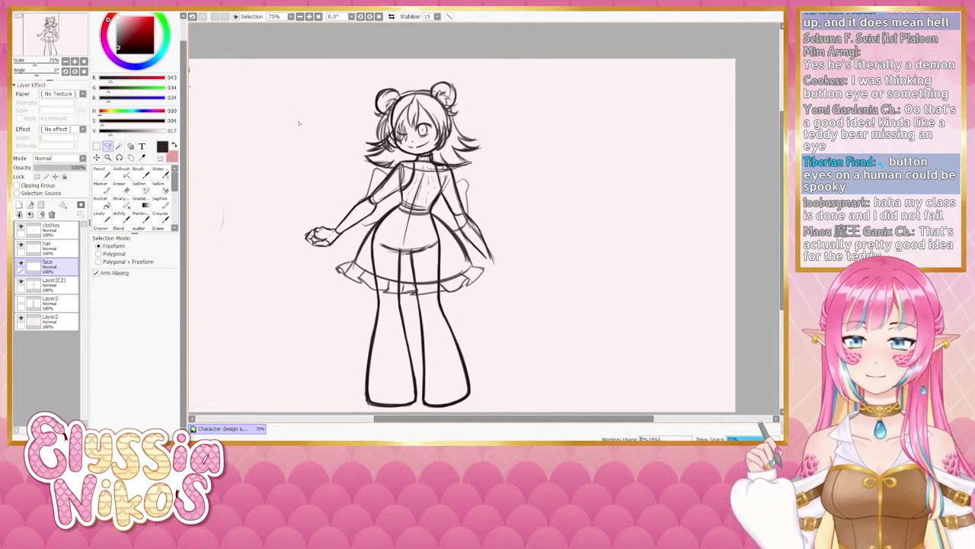
{"action": "left_click", "coordinate": [20, 244]}
{"action": "left_click", "coordinate": [21, 245]}
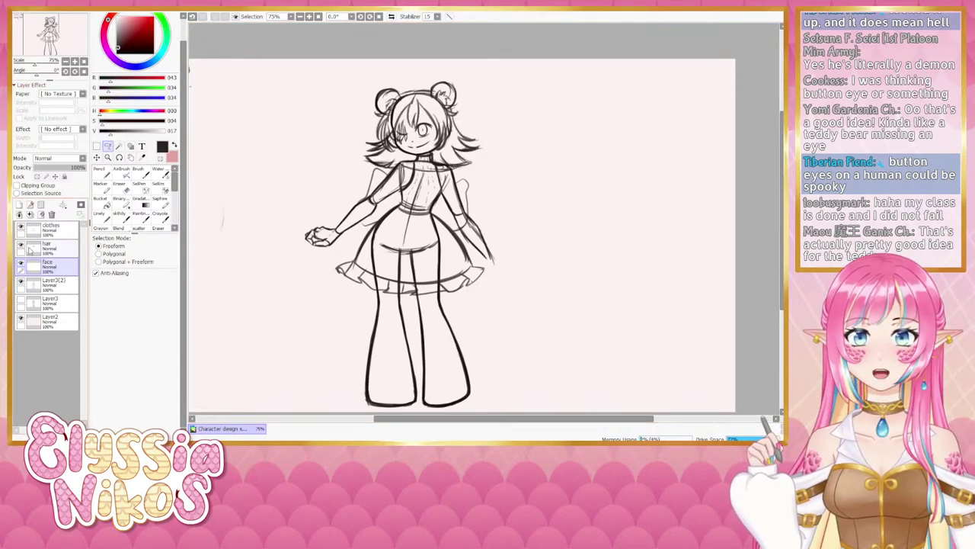
- Try a sketch stroke in the fringe over the closed eye on the hair layer and undo it
{"action": "left_click", "coordinate": [60, 251]}
{"action": "left_click_drag", "start_coordinate": [313, 252], "coordinate": [304, 239]}
{"action": "left_click", "coordinate": [67, 61]}
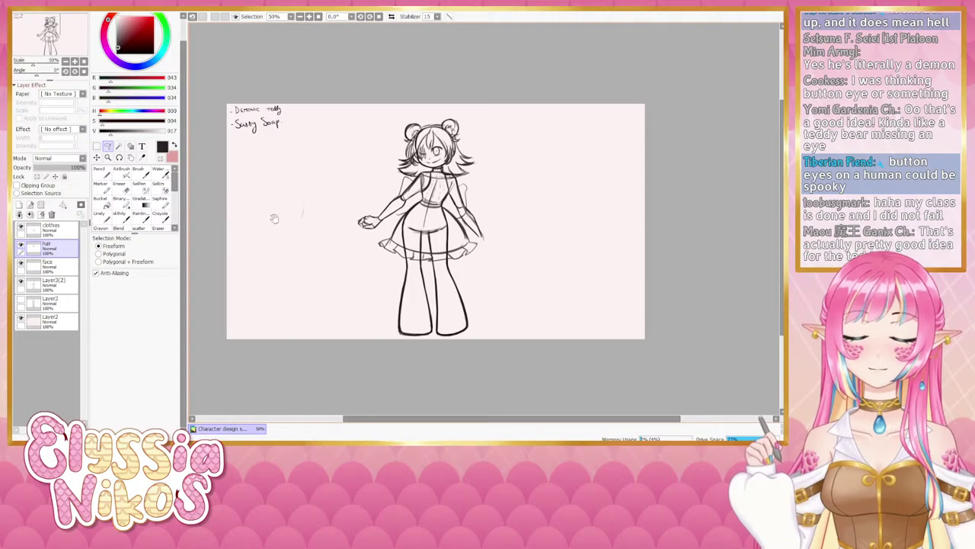
{"action": "left_click_drag", "start_coordinate": [274, 219], "coordinate": [265, 238]}
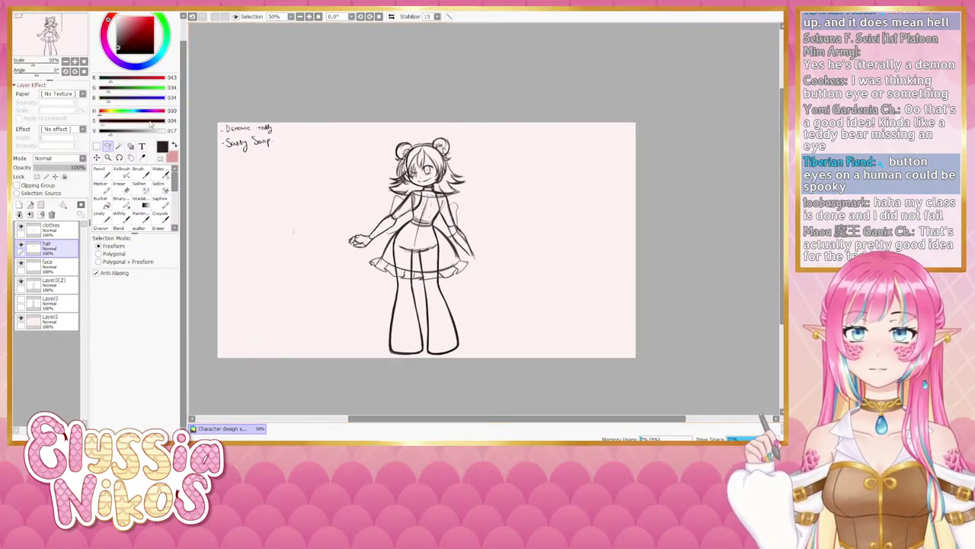
{"action": "key", "text": "plus"}
{"action": "key", "text": "plus"}
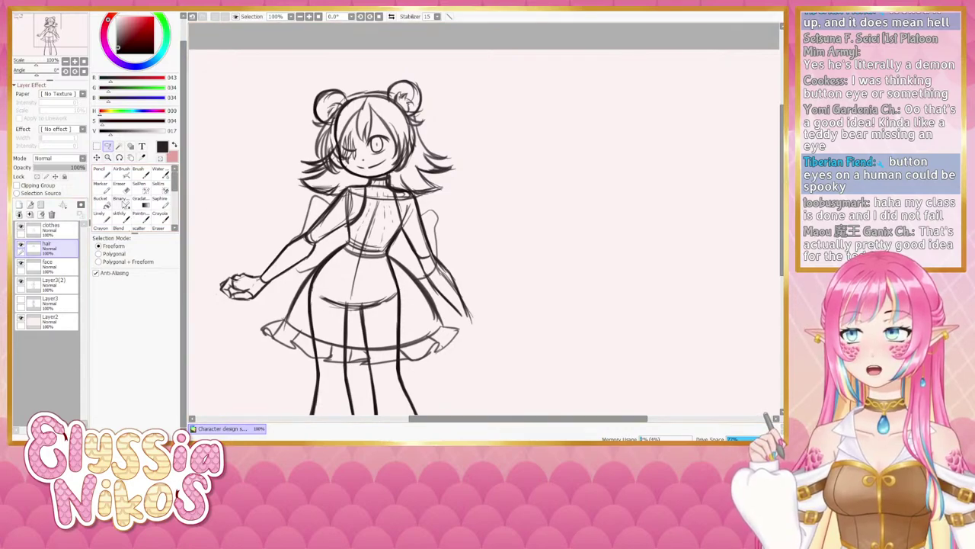
{"action": "left_click", "coordinate": [119, 215]}
{"action": "left_click_drag", "start_coordinate": [355, 139], "coordinate": [356, 163]}
{"action": "key", "text": "ctrl+z"}
{"action": "key", "text": "ctrl+z"}
{"action": "key", "text": "ctrl+z"}
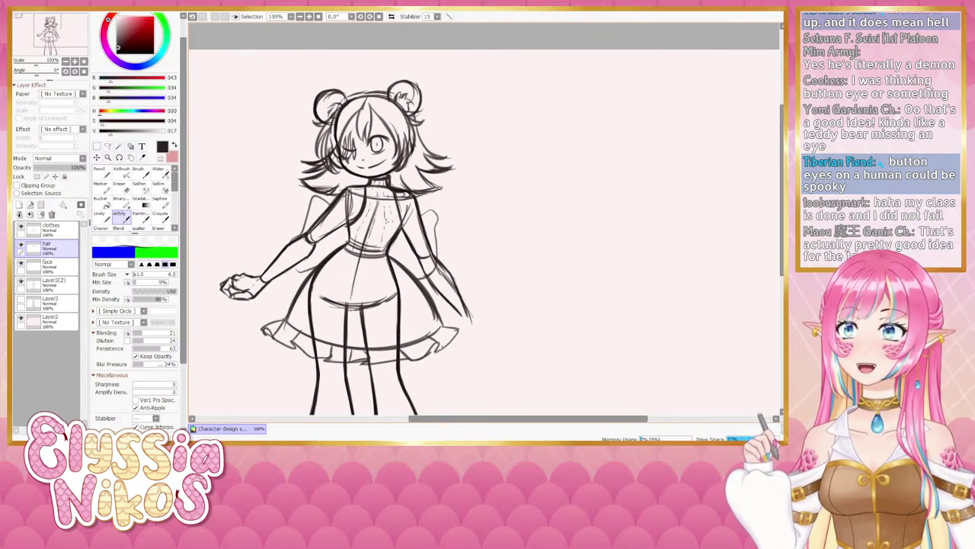
- On the clothes layer, sketch a dark belt with small knots at both ends around the waist using brush size 10
{"action": "left_click_drag", "start_coordinate": [385, 231], "coordinate": [415, 137]}
{"action": "left_click_drag", "start_coordinate": [344, 207], "coordinate": [357, 250]}
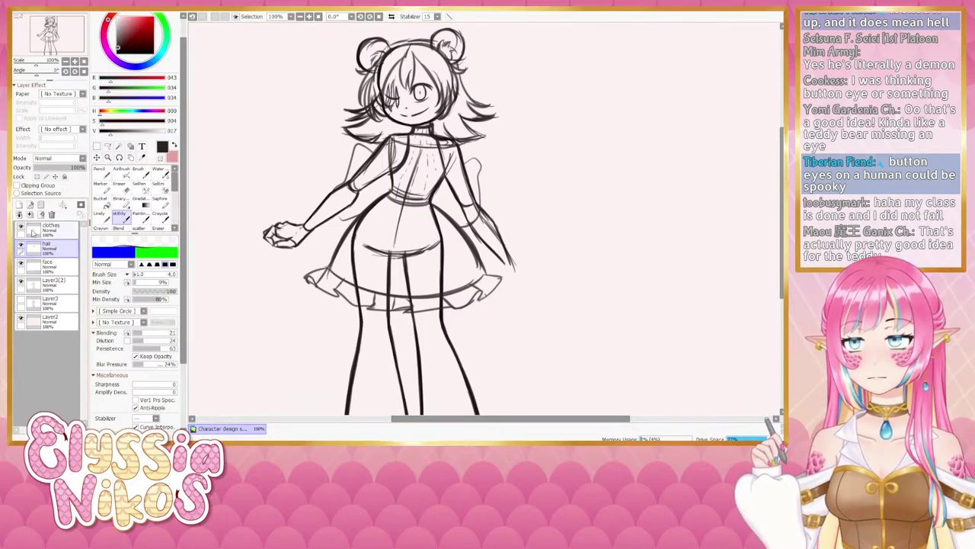
{"action": "left_click", "coordinate": [47, 228]}
{"action": "key", "text": "]"}
{"action": "key", "text": "]"}
{"action": "key", "text": "]"}
{"action": "key", "text": "]"}
{"action": "key", "text": "]"}
{"action": "key", "text": "]"}
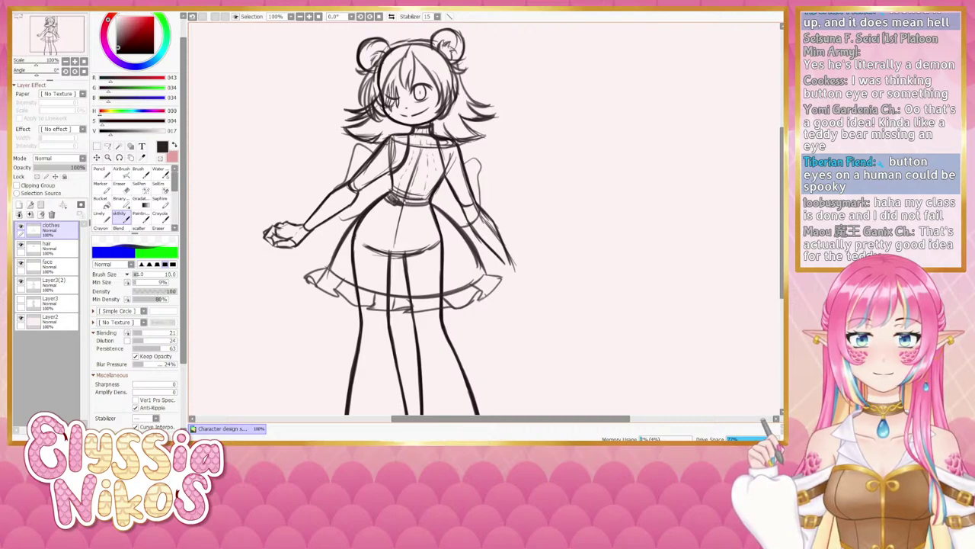
{"action": "left_click_drag", "start_coordinate": [401, 206], "coordinate": [435, 204]}
{"action": "key", "text": "ctrl+z"}
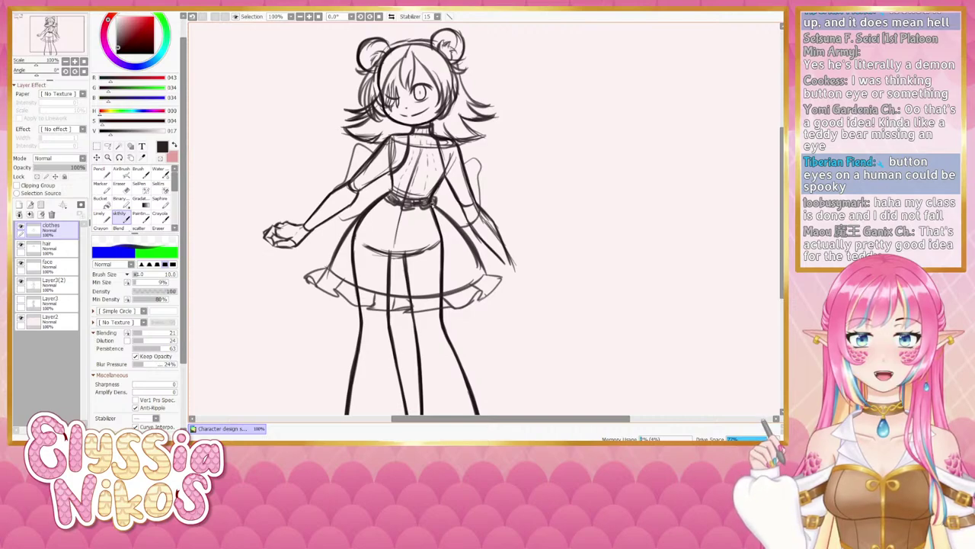
{"action": "left_click_drag", "start_coordinate": [387, 192], "coordinate": [382, 195]}
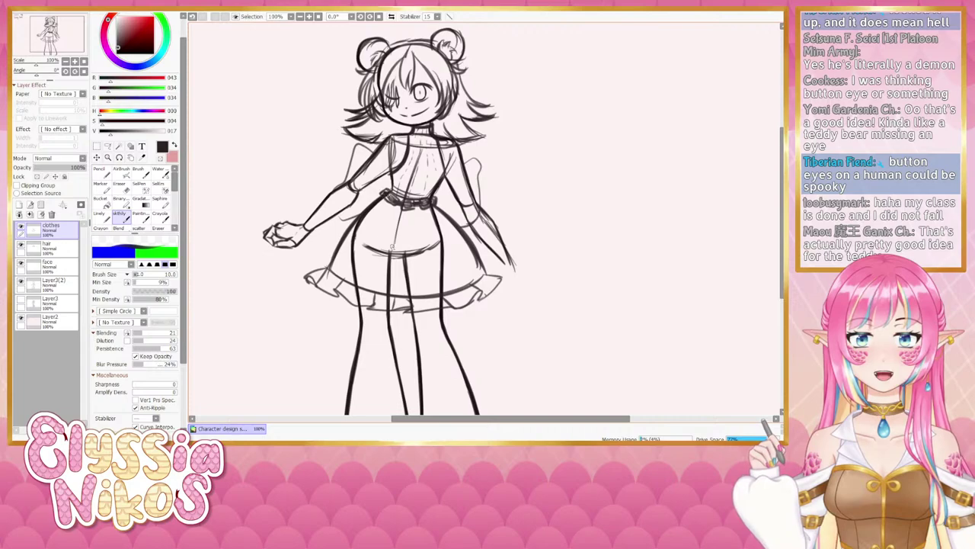
- Try a large ribbon loop hanging from the belt past the skirt hem below the outstretched hand
{"action": "left_click_drag", "start_coordinate": [389, 247], "coordinate": [382, 185]}
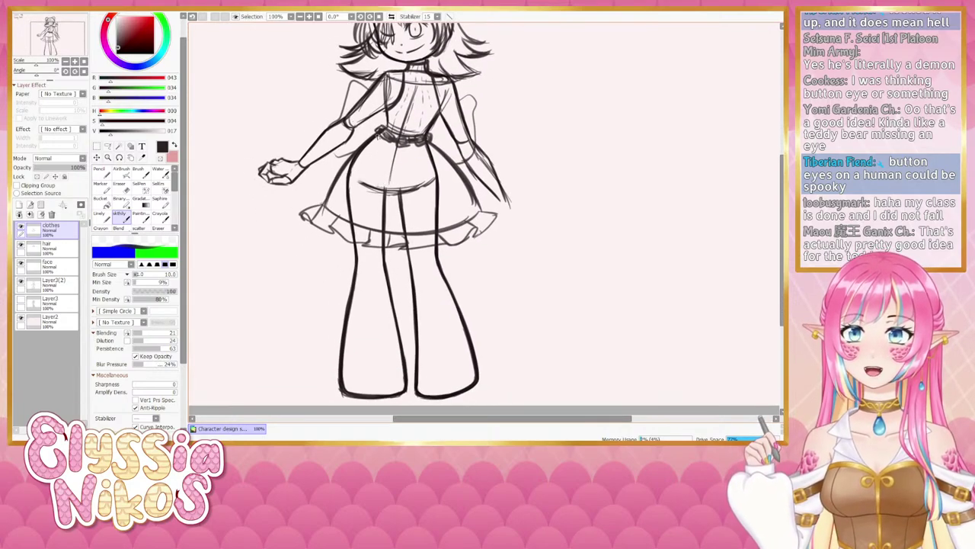
{"action": "mouse_move", "coordinate": [339, 221]}
{"action": "left_mouse_down"}
{"action": "mouse_move", "coordinate": [305, 266]}
{"action": "mouse_move", "coordinate": [278, 220]}
{"action": "left_mouse_up"}
{"action": "key", "text": "ctrl+z"}
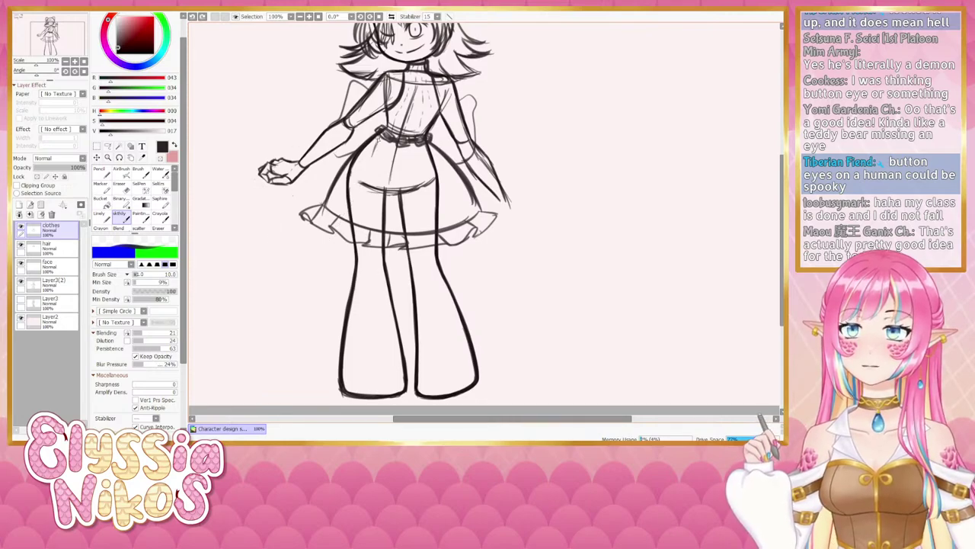
{"action": "mouse_move", "coordinate": [347, 212]}
{"action": "left_mouse_down"}
{"action": "mouse_move", "coordinate": [293, 276]}
{"action": "mouse_move", "coordinate": [281, 238]}
{"action": "mouse_move", "coordinate": [287, 197]}
{"action": "left_mouse_up"}
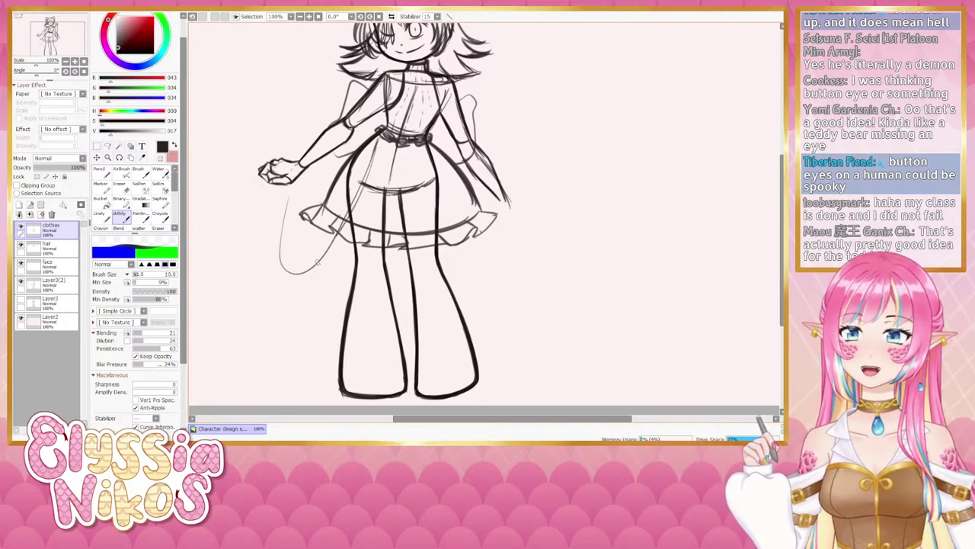
- Try a long ribbon tail running from the belt down the leg below the outstretched hand, with an outward-curling end near the foot
{"action": "left_click_drag", "start_coordinate": [334, 234], "coordinate": [321, 342]}
{"action": "key", "text": "ctrl+z"}
{"action": "mouse_move", "coordinate": [352, 228]}
{"action": "left_mouse_down"}
{"action": "mouse_move", "coordinate": [327, 286]}
{"action": "mouse_move", "coordinate": [325, 369]}
{"action": "left_mouse_up"}
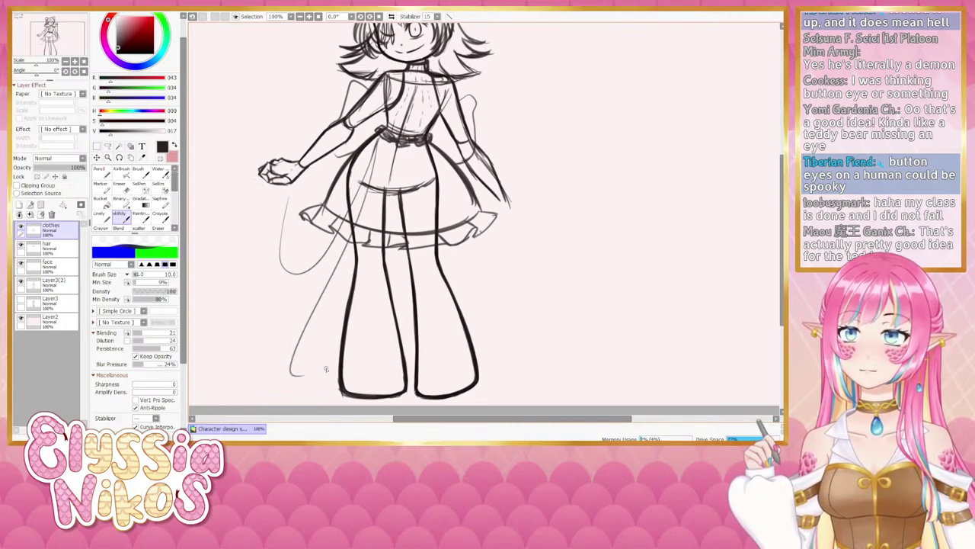
{"action": "key", "text": "ctrl+z"}
{"action": "mouse_move", "coordinate": [374, 157]}
{"action": "left_mouse_down"}
{"action": "mouse_move", "coordinate": [329, 330]}
{"action": "mouse_move", "coordinate": [326, 376]}
{"action": "left_mouse_up"}
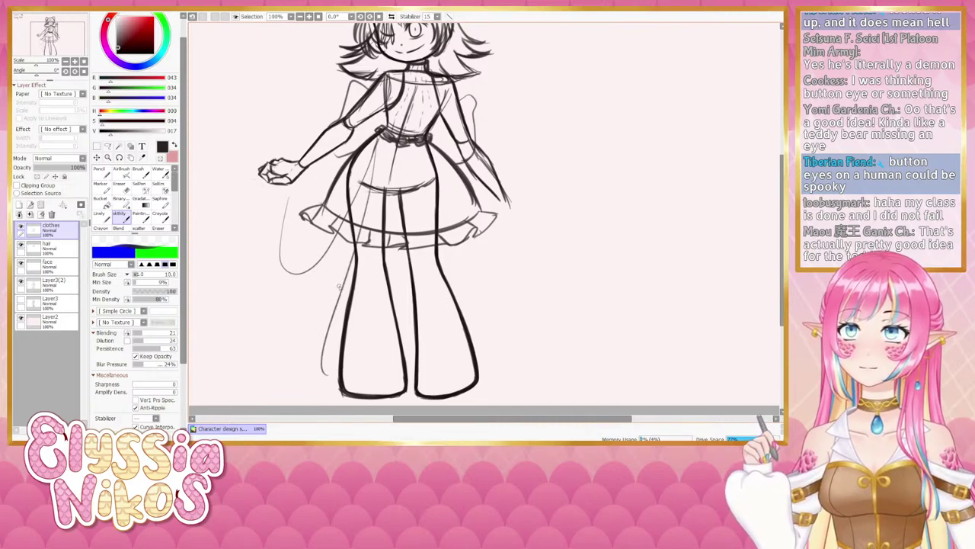
{"action": "key", "text": "ctrl+z"}
{"action": "mouse_move", "coordinate": [378, 137]}
{"action": "left_mouse_down"}
{"action": "mouse_move", "coordinate": [407, 335]}
{"action": "mouse_move", "coordinate": [326, 355]}
{"action": "mouse_move", "coordinate": [332, 369]}
{"action": "left_mouse_up"}
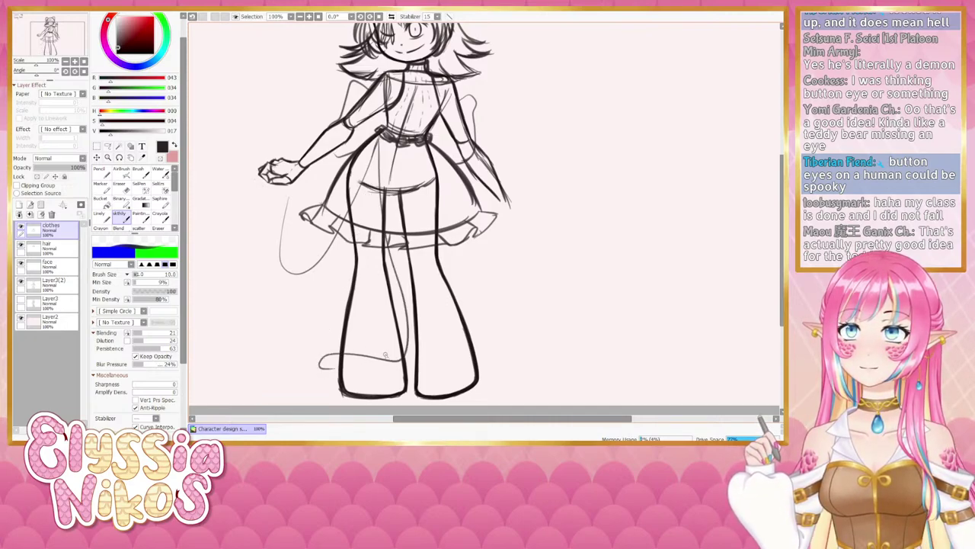
- Try a matching long tail and hanging ribbon loop from the belt on the opposite side of the skirt
{"action": "mouse_move", "coordinate": [415, 160]}
{"action": "left_mouse_down"}
{"action": "mouse_move", "coordinate": [431, 281]}
{"action": "mouse_move", "coordinate": [481, 350]}
{"action": "left_mouse_up"}
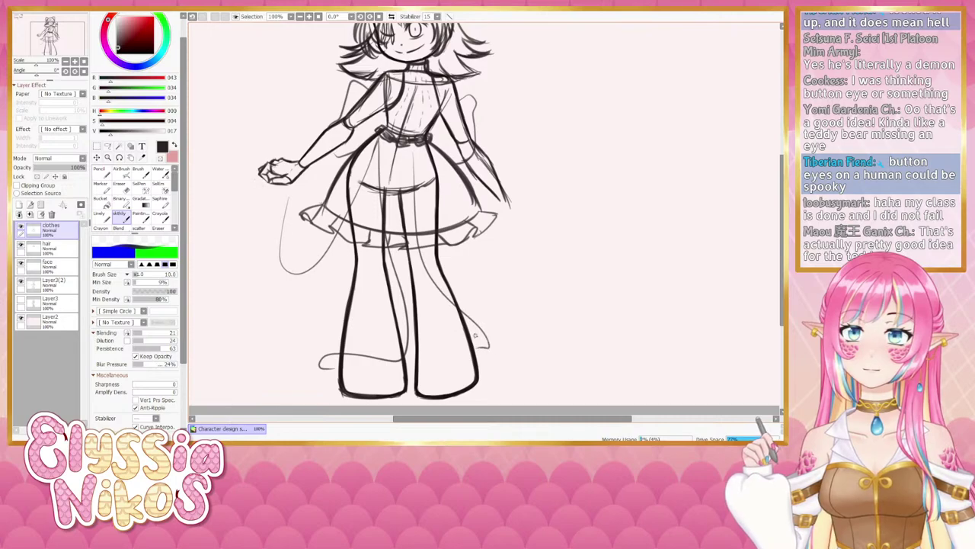
{"action": "key", "text": "ctrl+z"}
{"action": "mouse_move", "coordinate": [419, 153]}
{"action": "left_mouse_down"}
{"action": "mouse_move", "coordinate": [410, 339]}
{"action": "mouse_move", "coordinate": [433, 369]}
{"action": "mouse_move", "coordinate": [500, 365]}
{"action": "left_mouse_up"}
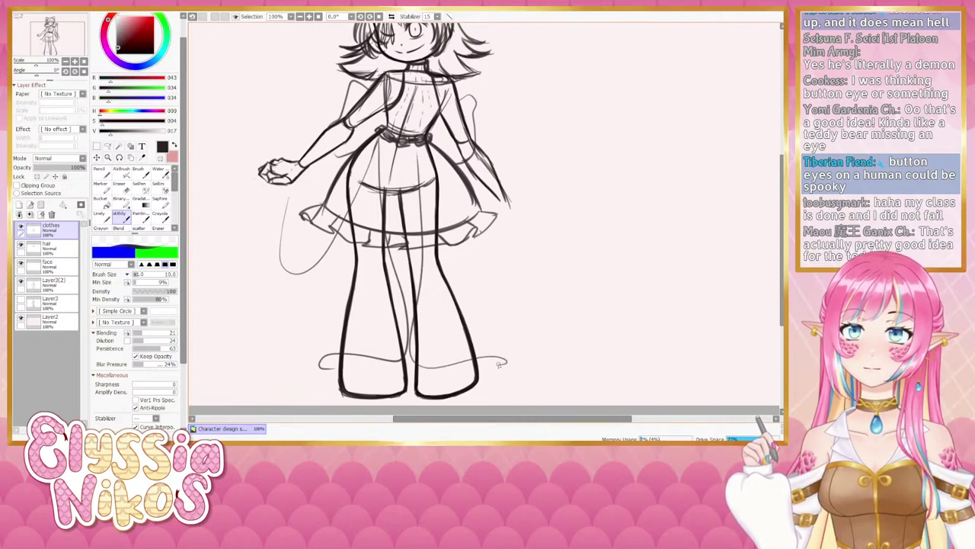
{"action": "mouse_move", "coordinate": [414, 150]}
{"action": "left_mouse_down"}
{"action": "mouse_move", "coordinate": [449, 227]}
{"action": "mouse_move", "coordinate": [499, 219]}
{"action": "left_mouse_up"}
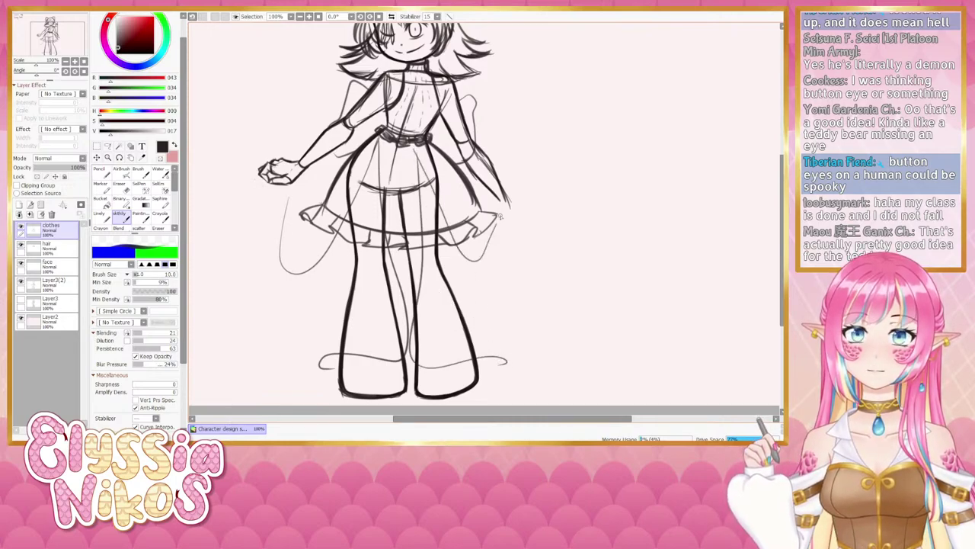
{"action": "key", "text": "ctrl+z"}
{"action": "mouse_move", "coordinate": [421, 153]}
{"action": "left_mouse_down"}
{"action": "mouse_move", "coordinate": [469, 269]}
{"action": "mouse_move", "coordinate": [499, 253]}
{"action": "mouse_move", "coordinate": [503, 196]}
{"action": "left_mouse_up"}
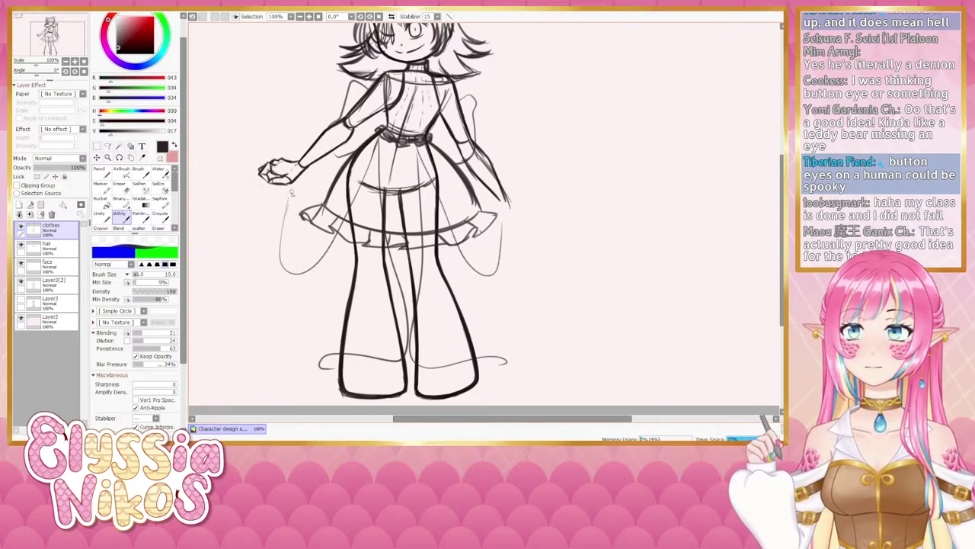
- Undo all the trial ribbon loops and tails while keeping the belt sketch
{"action": "mouse_move", "coordinate": [294, 191]}
{"action": "left_mouse_down"}
{"action": "mouse_move", "coordinate": [341, 224]}
{"action": "mouse_move", "coordinate": [336, 254]}
{"action": "mouse_move", "coordinate": [352, 187]}
{"action": "left_mouse_up"}
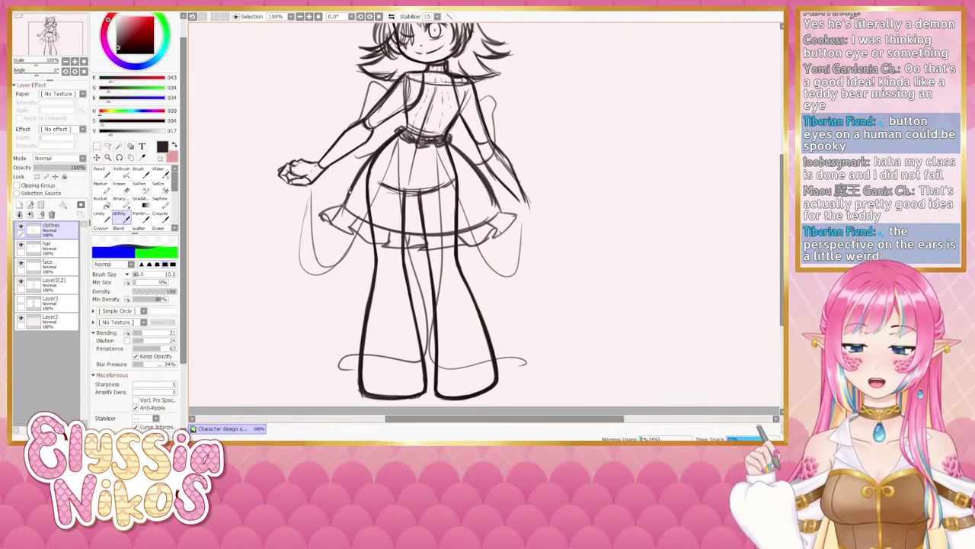
{"action": "key", "text": "ctrl+z"}
{"action": "key", "text": "ctrl+z"}
{"action": "key", "text": "ctrl+z"}
{"action": "key", "text": "ctrl+z"}
{"action": "key", "text": "ctrl+z"}
{"action": "key", "text": "ctrl+z"}
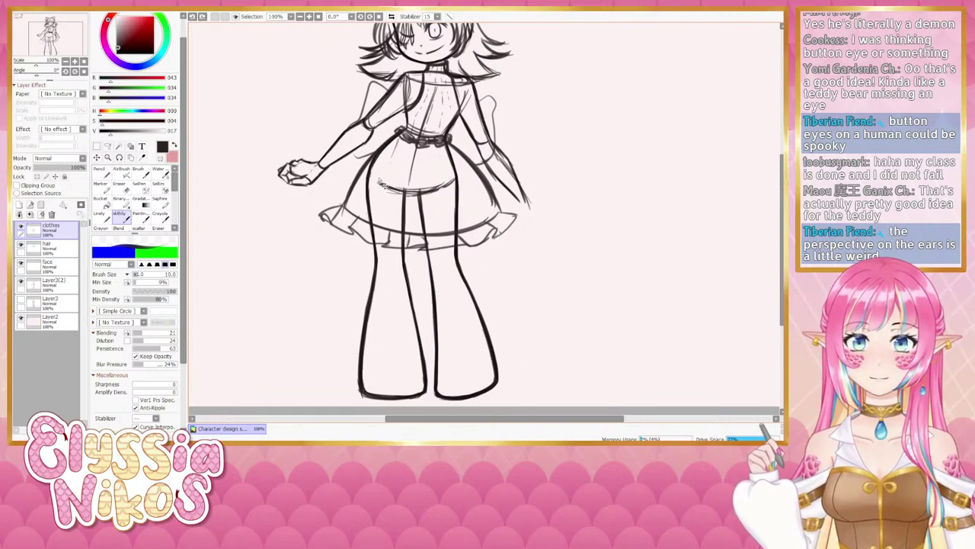
- Add a new layer above the clothes layer and sketch smaller ribbon loops curving out from the belt on both sides of the skirt
{"action": "left_click", "coordinate": [20, 204]}
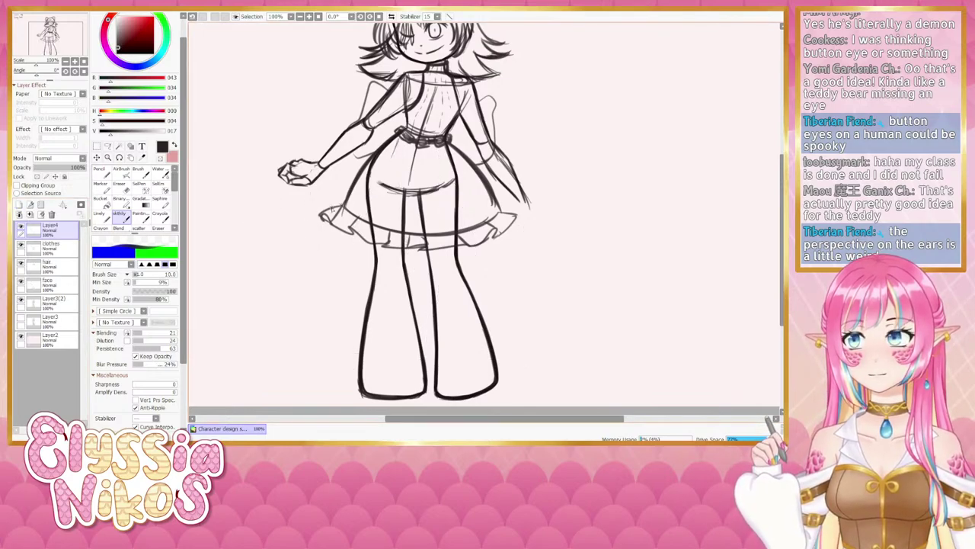
{"action": "mouse_move", "coordinate": [325, 170]}
{"action": "left_mouse_down"}
{"action": "mouse_move", "coordinate": [336, 204]}
{"action": "mouse_move", "coordinate": [405, 140]}
{"action": "mouse_move", "coordinate": [460, 198]}
{"action": "mouse_move", "coordinate": [527, 204]}
{"action": "left_mouse_up"}
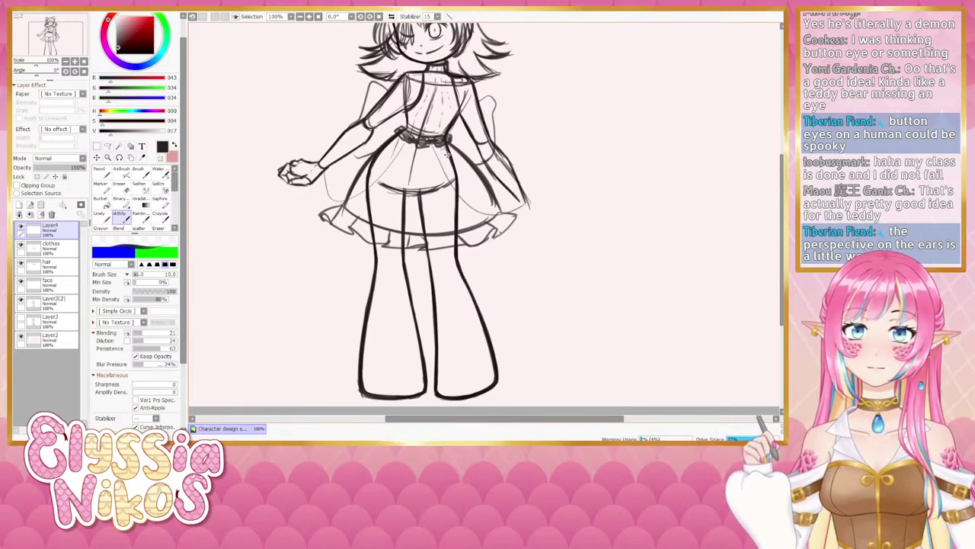
{"action": "key", "text": "ctrl+z"}
{"action": "mouse_move", "coordinate": [439, 140]}
{"action": "left_mouse_down"}
{"action": "mouse_move", "coordinate": [461, 202]}
{"action": "mouse_move", "coordinate": [508, 213]}
{"action": "left_mouse_up"}
{"action": "key", "text": "ctrl+z"}
{"action": "mouse_move", "coordinate": [441, 150]}
{"action": "left_mouse_down"}
{"action": "mouse_move", "coordinate": [453, 199]}
{"action": "mouse_move", "coordinate": [516, 204]}
{"action": "left_mouse_up"}
{"action": "key", "text": "ctrl+z"}
{"action": "mouse_move", "coordinate": [439, 151]}
{"action": "left_mouse_down"}
{"action": "mouse_move", "coordinate": [498, 205]}
{"action": "mouse_move", "coordinate": [518, 206]}
{"action": "left_mouse_up"}
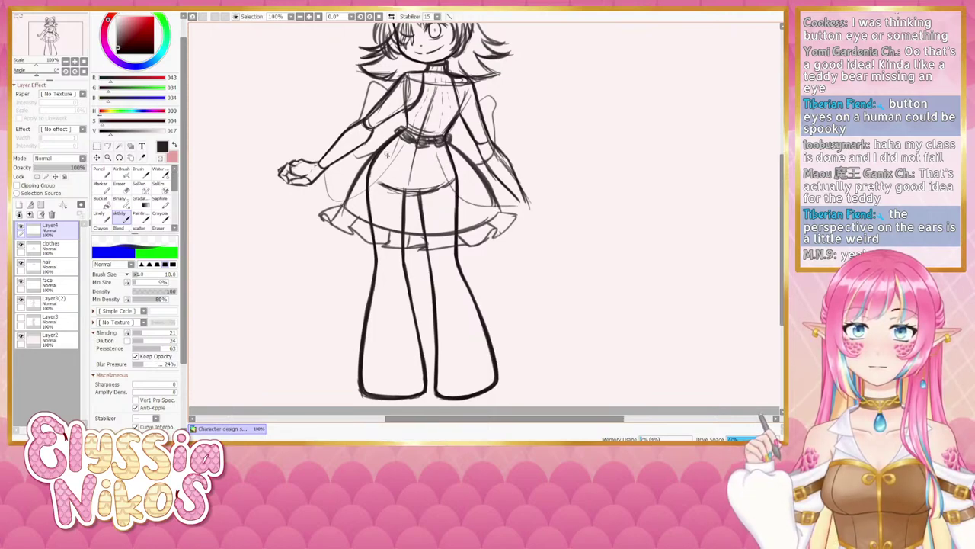
- Sketch a long, thin ribbon line from the belt down past each side of the skirt, bowing outward beside the lower legs
{"action": "mouse_move", "coordinate": [400, 151]}
{"action": "left_mouse_down"}
{"action": "mouse_move", "coordinate": [386, 218]}
{"action": "mouse_move", "coordinate": [348, 313]}
{"action": "mouse_move", "coordinate": [354, 344]}
{"action": "left_mouse_up"}
{"action": "key", "text": "ctrl+z"}
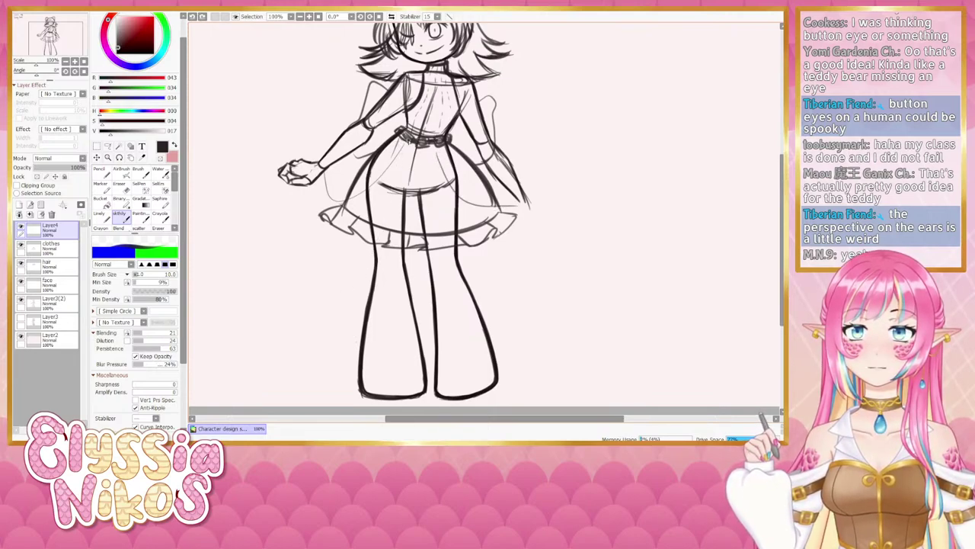
{"action": "mouse_move", "coordinate": [404, 153]}
{"action": "left_mouse_down"}
{"action": "mouse_move", "coordinate": [355, 279]}
{"action": "mouse_move", "coordinate": [353, 344]}
{"action": "left_mouse_up"}
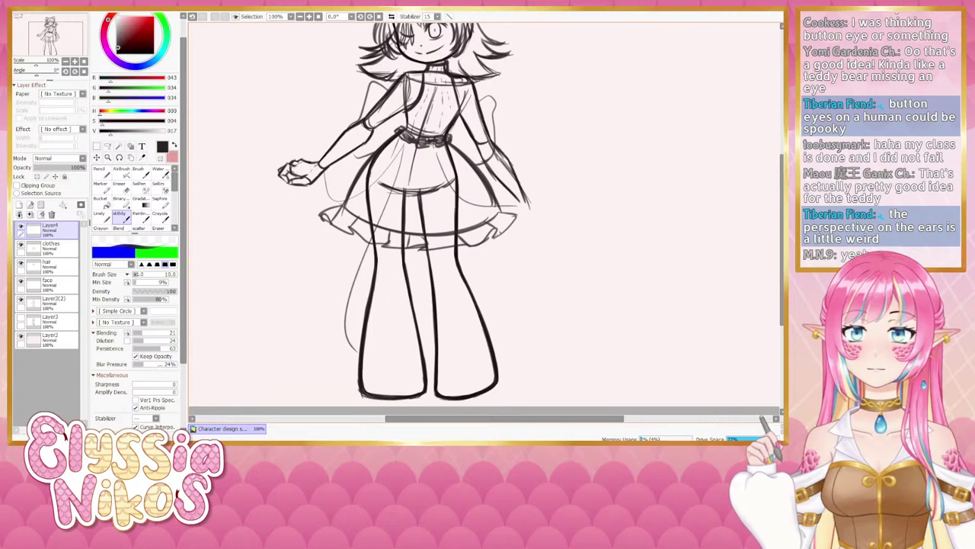
{"action": "left_click_drag", "start_coordinate": [434, 145], "coordinate": [503, 335]}
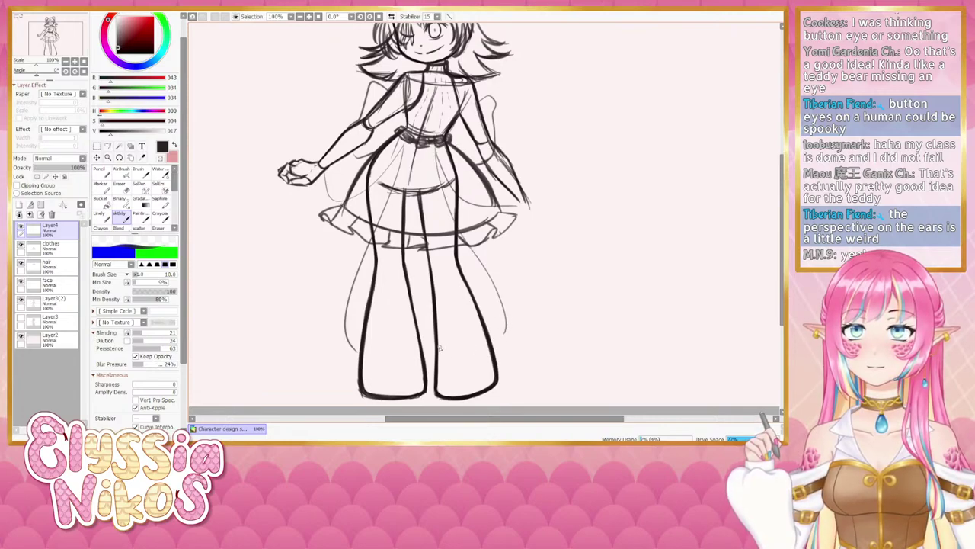
- Sketch two curved horizontal bands across the flared lower part of each leg, one below the knee area and one just above the hem
{"action": "left_click_drag", "start_coordinate": [440, 348], "coordinate": [493, 346]}
{"action": "key", "text": "ctrl+z"}
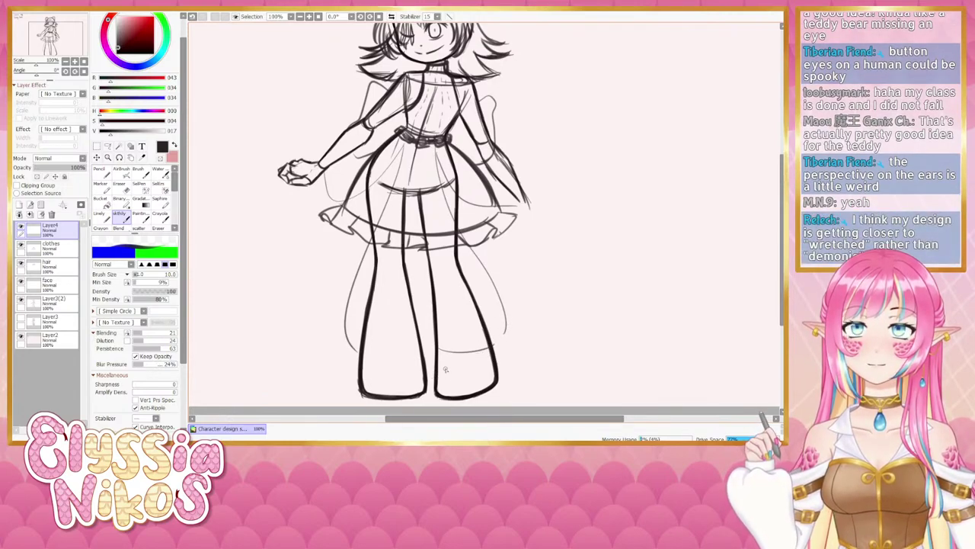
{"action": "key", "text": "ctrl+z"}
{"action": "key", "text": "ctrl+y"}
{"action": "left_click_drag", "start_coordinate": [436, 381], "coordinate": [495, 373]}
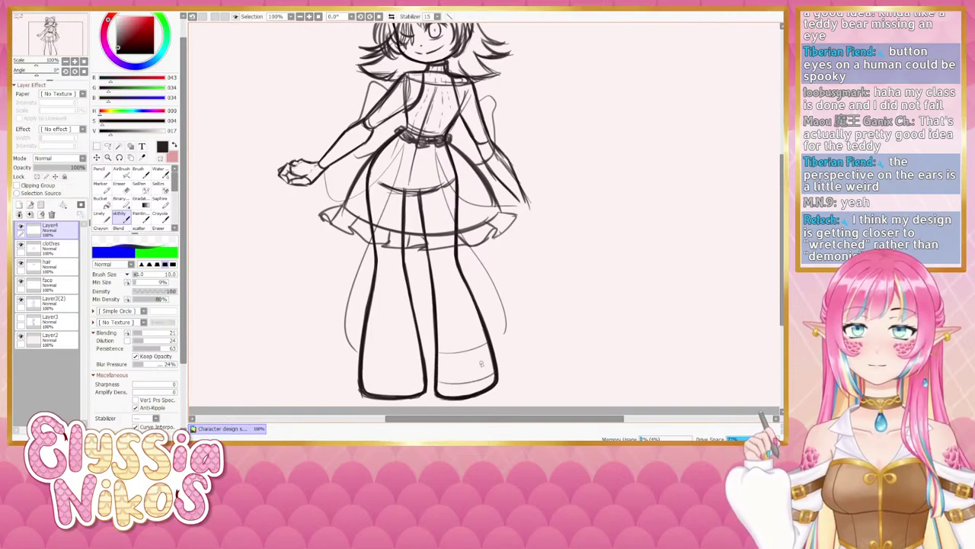
{"action": "left_click_drag", "start_coordinate": [365, 346], "coordinate": [421, 351]}
{"action": "key", "text": "ctrl+z"}
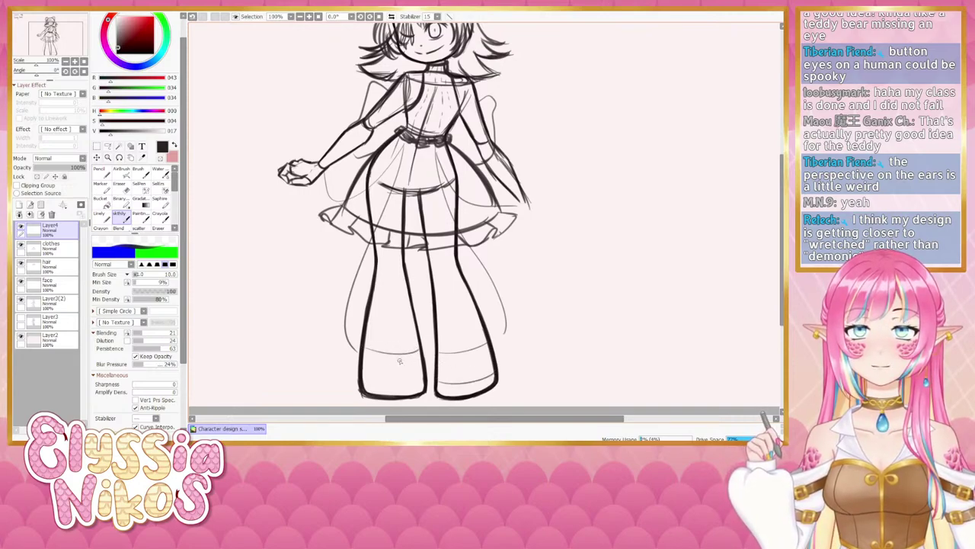
{"action": "left_click_drag", "start_coordinate": [363, 378], "coordinate": [421, 379]}
{"action": "left_click_drag", "start_coordinate": [313, 266], "coordinate": [324, 300]}
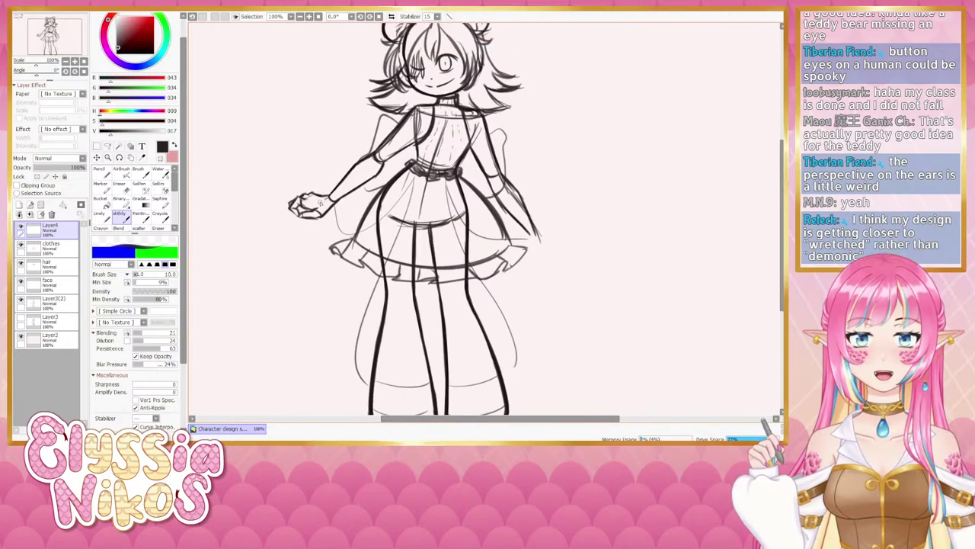
{"action": "mouse_move", "coordinate": [326, 193]}
{"action": "left_mouse_down"}
{"action": "mouse_move", "coordinate": [332, 207]}
{"action": "mouse_move", "coordinate": [336, 200]}
{"action": "left_mouse_up"}
{"action": "key", "text": "ctrl+z"}
{"action": "key", "text": "ctrl+z"}
{"action": "key", "text": "ctrl+z"}
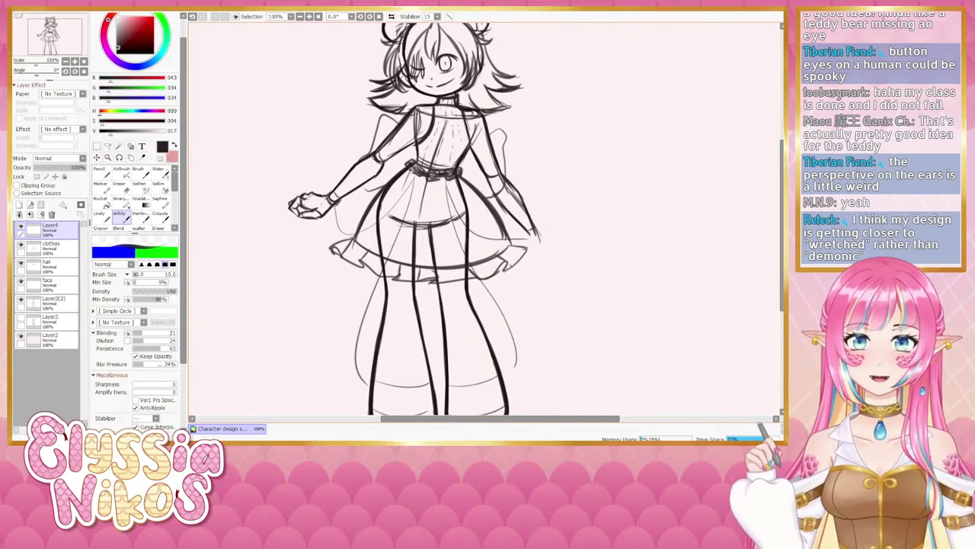
- Erase the stray neckline marks on the clothes layer with the Eraser
{"action": "mouse_move", "coordinate": [411, 159]}
{"action": "left_mouse_down"}
{"action": "mouse_move", "coordinate": [390, 251]}
{"action": "mouse_move", "coordinate": [382, 194]}
{"action": "left_mouse_up"}
{"action": "left_click_drag", "start_coordinate": [390, 299], "coordinate": [385, 268]}
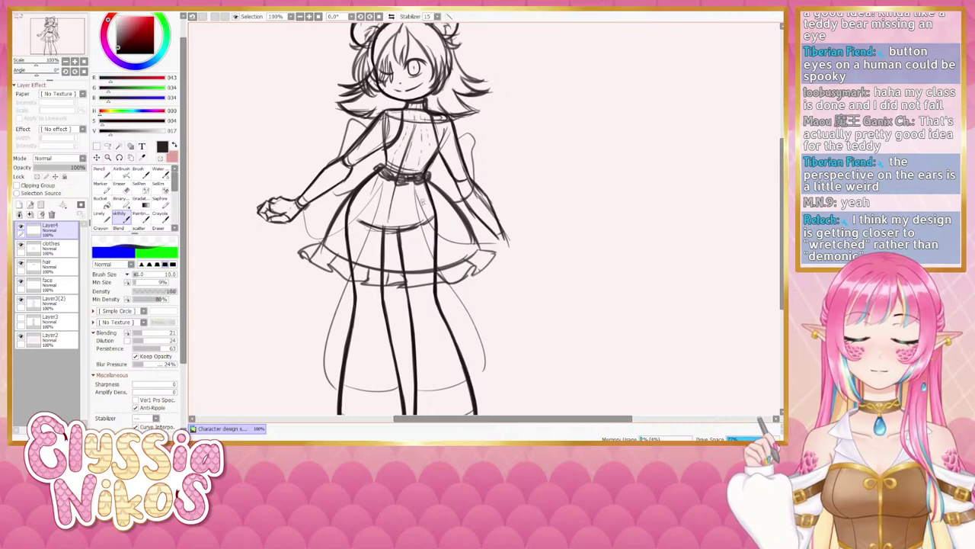
{"action": "mouse_move", "coordinate": [424, 240]}
{"action": "left_mouse_down"}
{"action": "mouse_move", "coordinate": [412, 217]}
{"action": "mouse_move", "coordinate": [411, 246]}
{"action": "left_mouse_up"}
{"action": "left_click", "coordinate": [66, 61]}
{"action": "mouse_move", "coordinate": [324, 247]}
{"action": "left_mouse_down"}
{"action": "mouse_move", "coordinate": [311, 267]}
{"action": "mouse_move", "coordinate": [318, 253]}
{"action": "left_mouse_up"}
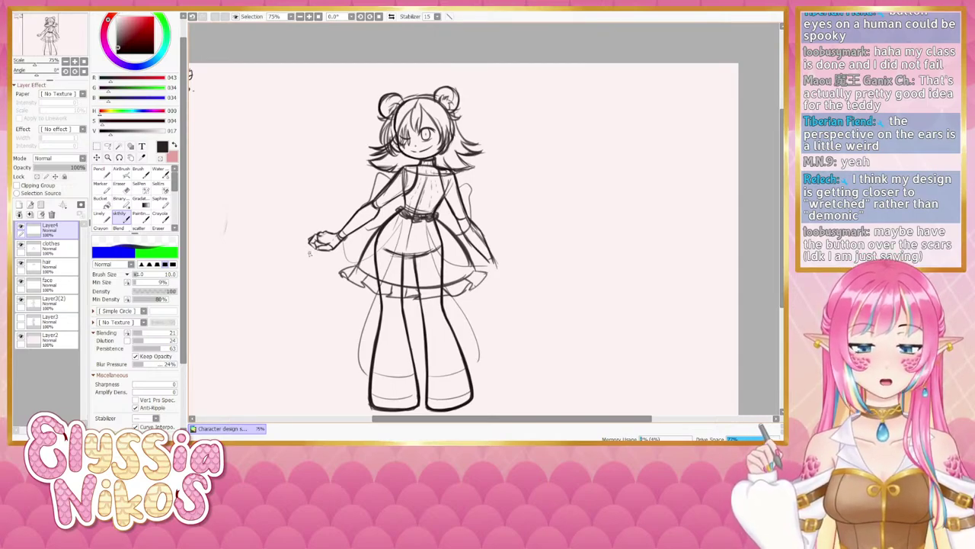
{"action": "left_click_drag", "start_coordinate": [343, 235], "coordinate": [336, 228]}
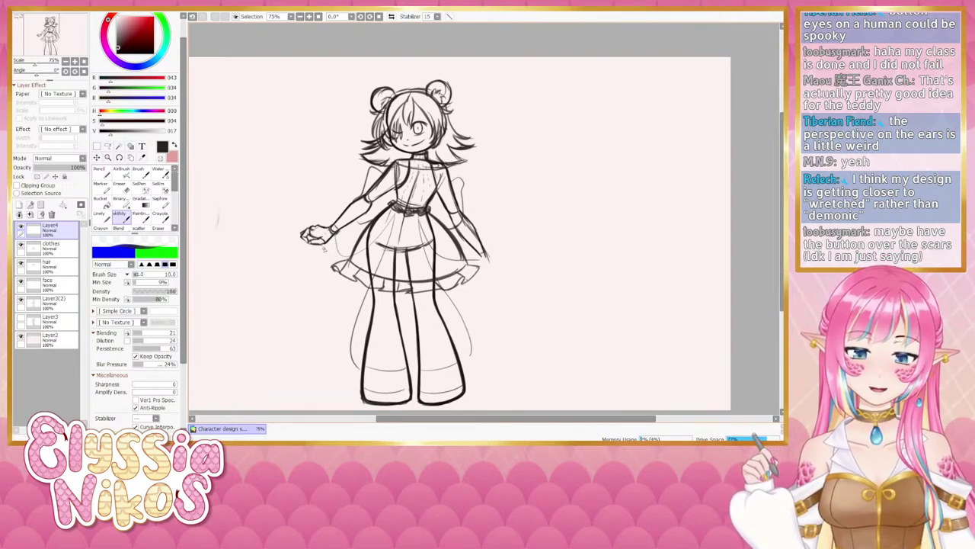
{"action": "left_click_drag", "start_coordinate": [375, 291], "coordinate": [379, 280]}
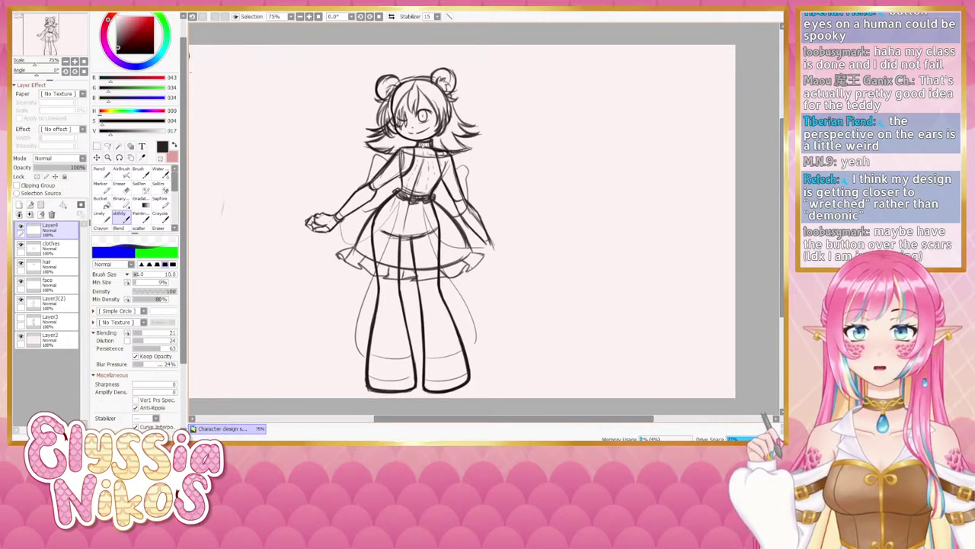
{"action": "left_click", "coordinate": [119, 188]}
{"action": "left_click", "coordinate": [51, 245]}
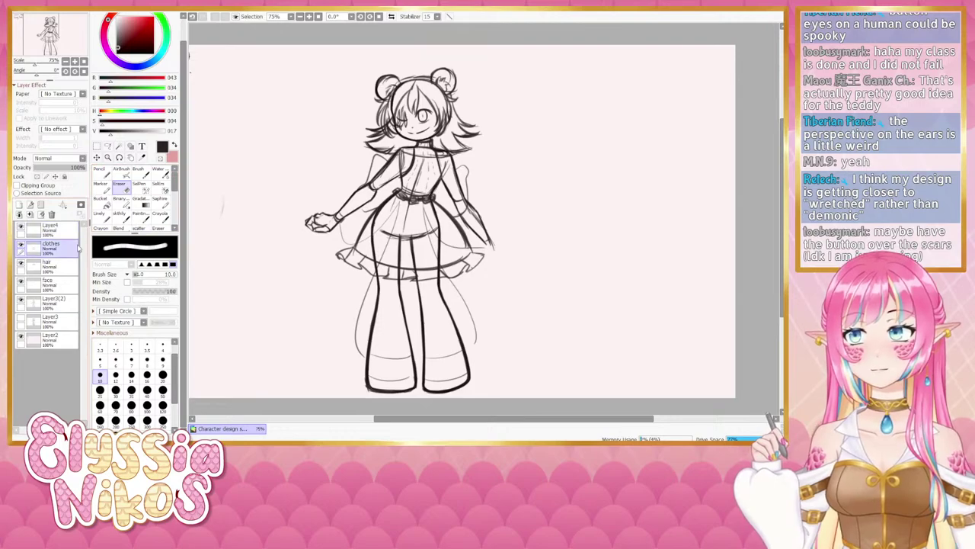
{"action": "left_click_drag", "start_coordinate": [416, 146], "coordinate": [433, 147]}
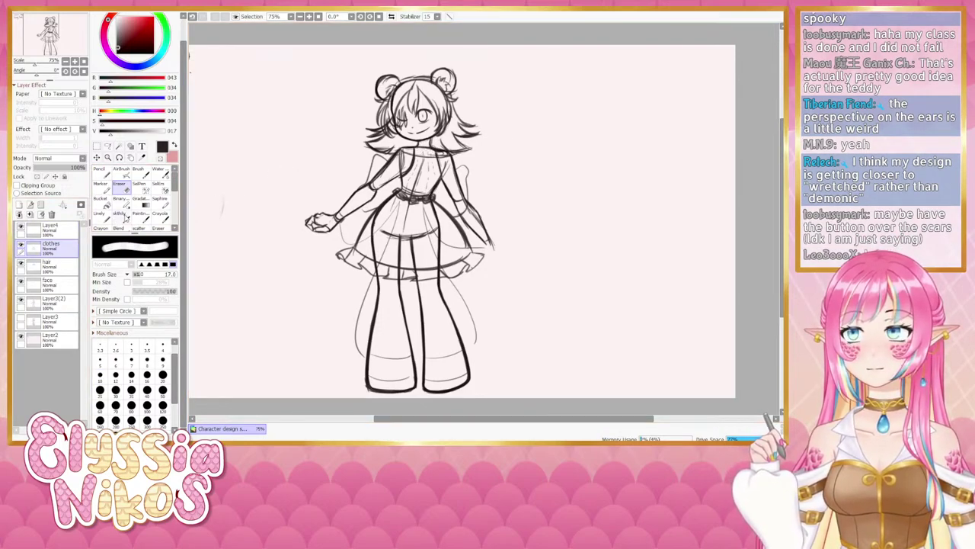
- Sketch two straps crossing over the chest on the clothes layer, redoing the strokes as needed
{"action": "left_click", "coordinate": [120, 215]}
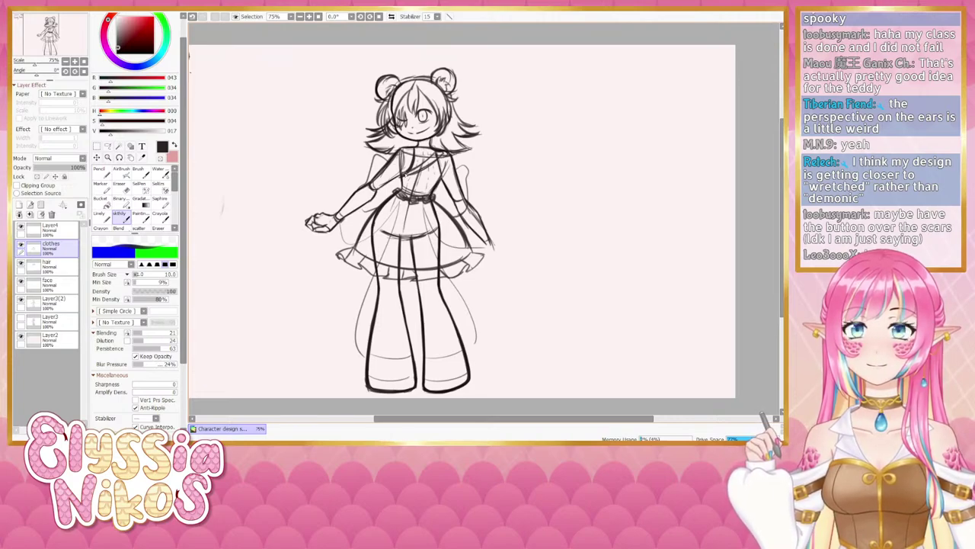
{"action": "key", "text": "ctrl+z"}
{"action": "left_click_drag", "start_coordinate": [412, 149], "coordinate": [445, 178]}
{"action": "key", "text": "ctrl+z"}
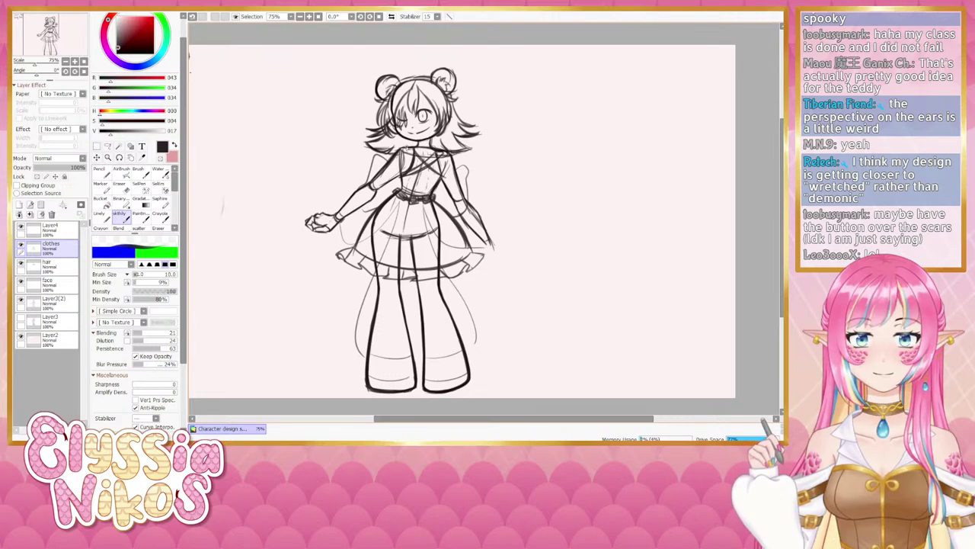
{"action": "left_click_drag", "start_coordinate": [409, 149], "coordinate": [441, 182]}
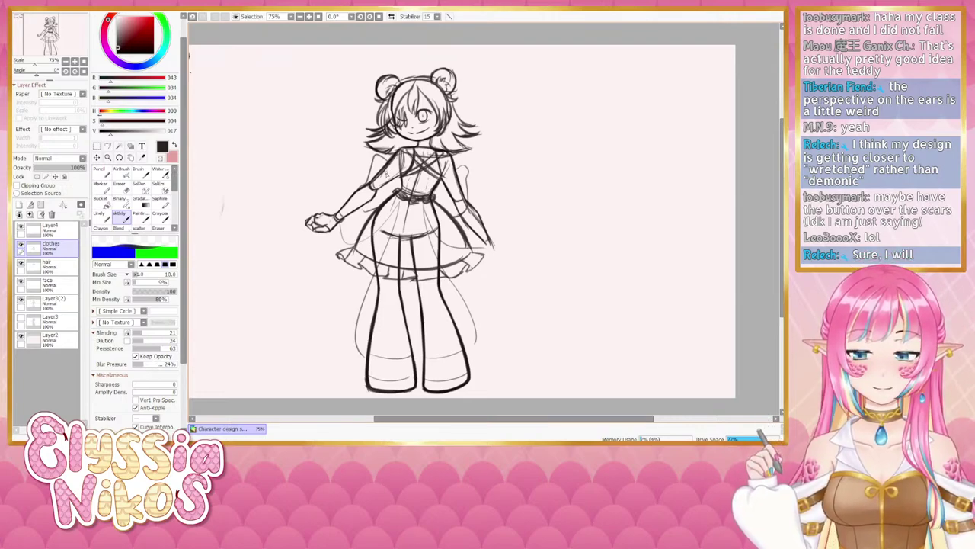
- Draw a vertical line from the neckline to the belt on Layer4, redrawing the stroke as needed
{"action": "mouse_move", "coordinate": [388, 162]}
{"action": "left_mouse_down"}
{"action": "mouse_move", "coordinate": [385, 180]}
{"action": "mouse_move", "coordinate": [412, 125]}
{"action": "left_mouse_up"}
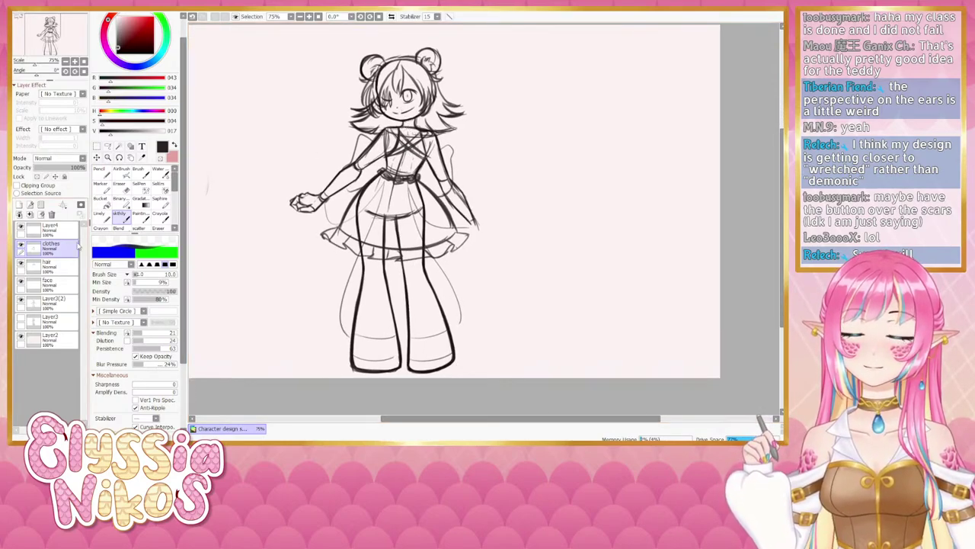
{"action": "left_click", "coordinate": [67, 232]}
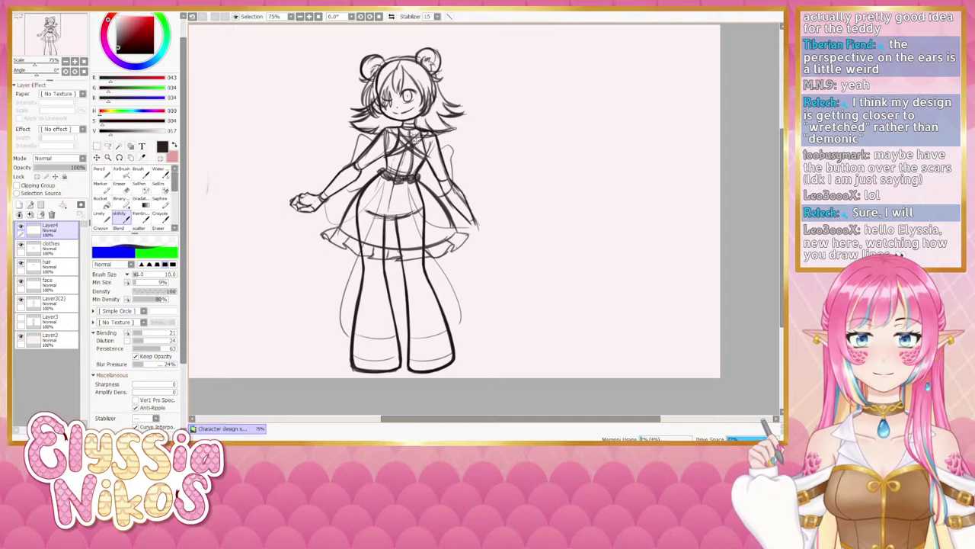
{"action": "key", "text": "ctrl+z"}
{"action": "left_click_drag", "start_coordinate": [414, 142], "coordinate": [405, 181]}
{"action": "key", "text": "ctrl+z"}
{"action": "left_click_drag", "start_coordinate": [413, 142], "coordinate": [406, 178]}
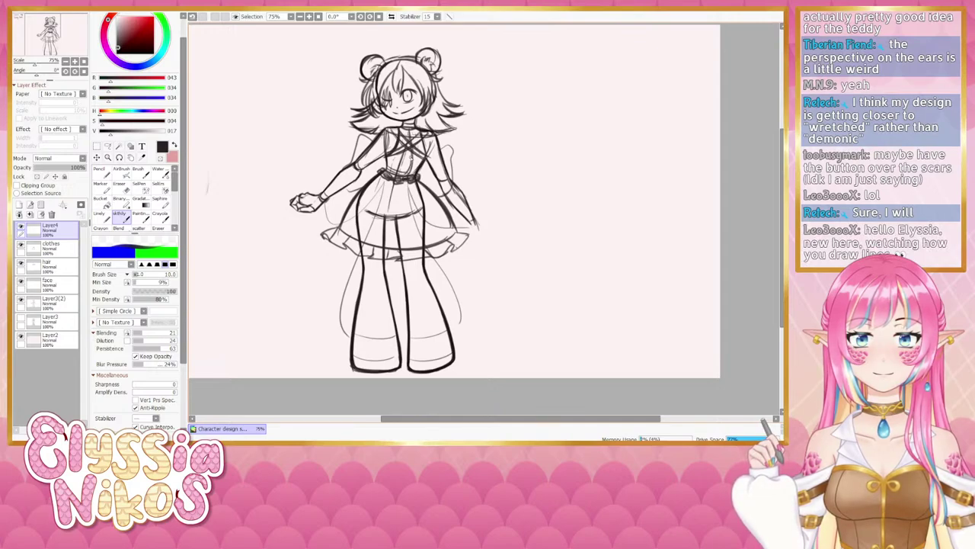
{"action": "key", "text": "ctrl+z"}
{"action": "left_click_drag", "start_coordinate": [415, 145], "coordinate": [406, 180]}
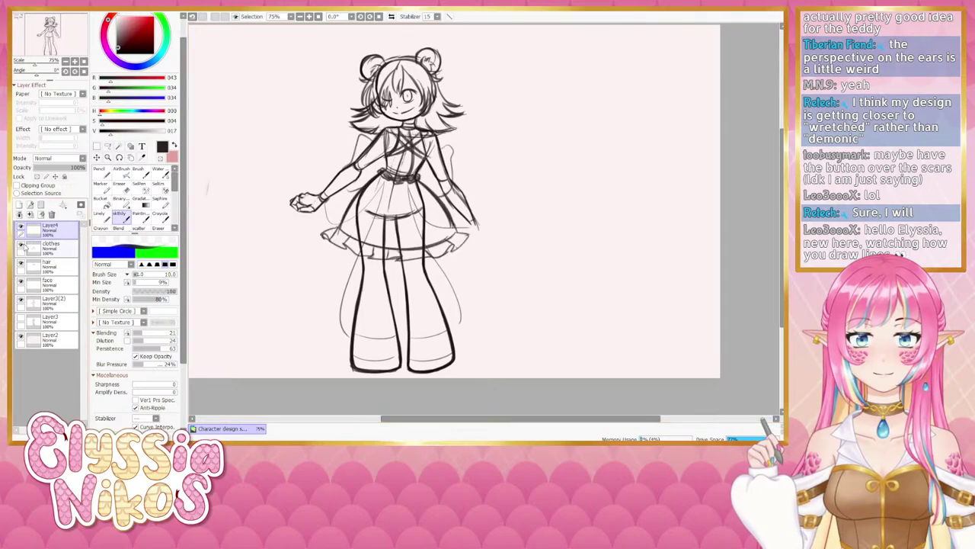
- Erase the crossed straps over the chest from the clothes layer
{"action": "left_click", "coordinate": [49, 246]}
{"action": "left_click", "coordinate": [122, 189]}
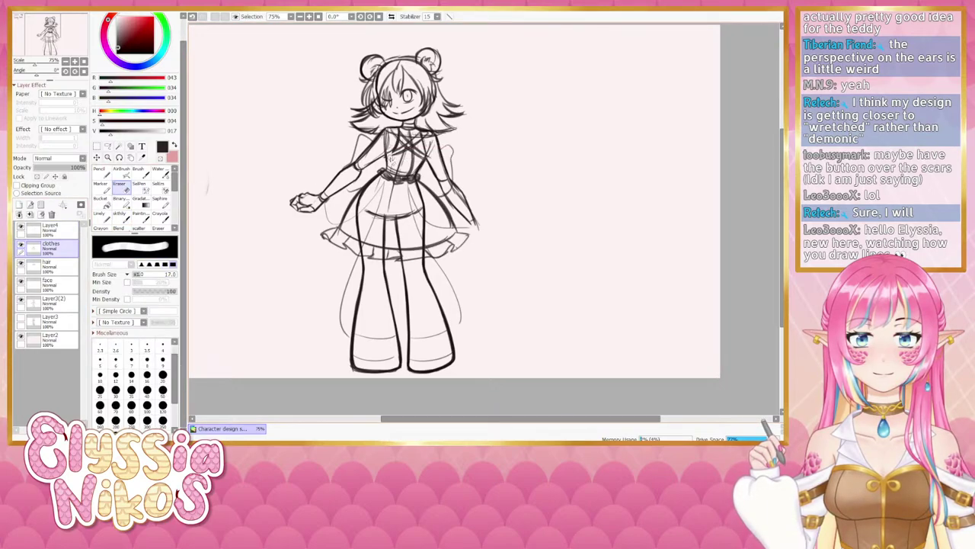
{"action": "mouse_move", "coordinate": [416, 147]}
{"action": "left_mouse_down"}
{"action": "mouse_move", "coordinate": [419, 136]}
{"action": "mouse_move", "coordinate": [424, 144]}
{"action": "mouse_move", "coordinate": [404, 138]}
{"action": "mouse_move", "coordinate": [425, 151]}
{"action": "mouse_move", "coordinate": [419, 163]}
{"action": "left_mouse_up"}
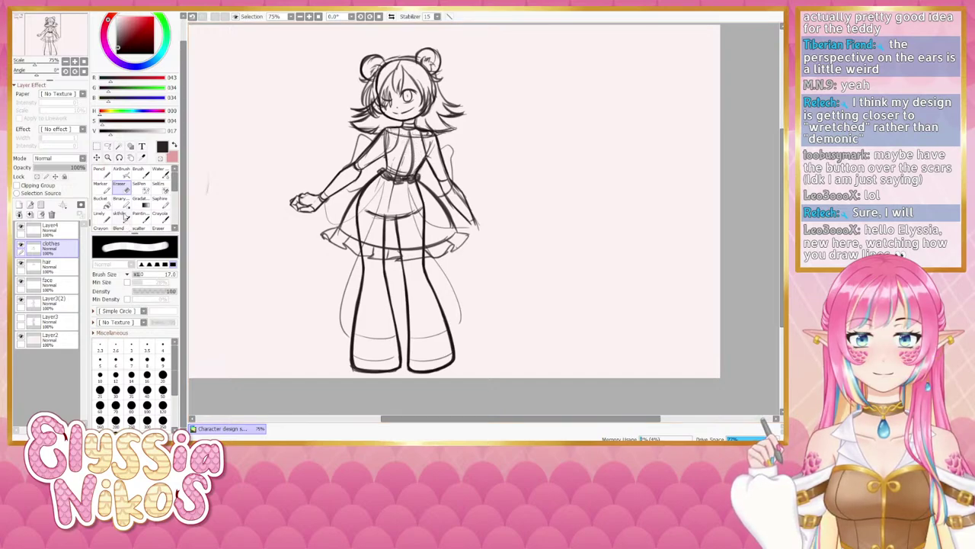
- Redraw the two crossing chest straps on the clothes layer, undoing and repeating strokes as needed
{"action": "left_click", "coordinate": [120, 215]}
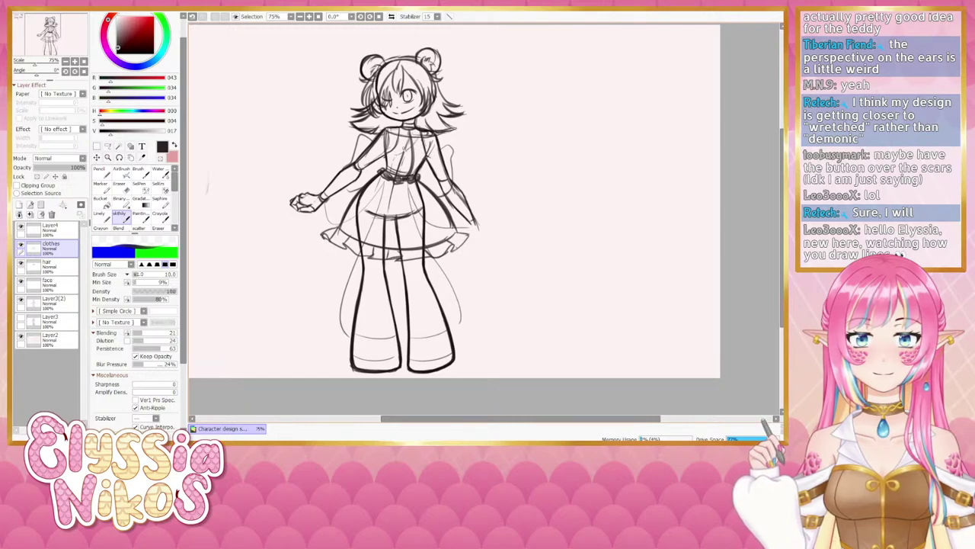
{"action": "key", "text": "ctrl+z"}
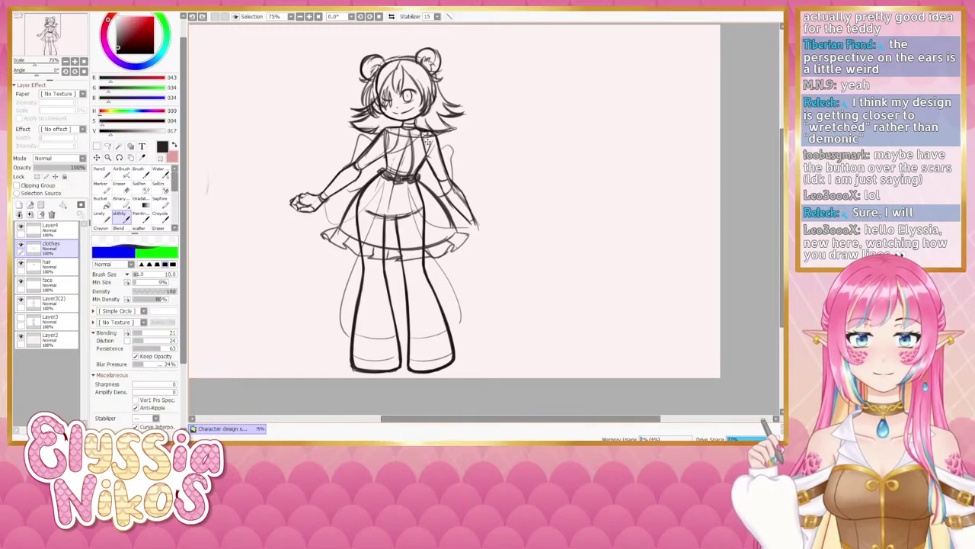
{"action": "mouse_move", "coordinate": [398, 139]}
{"action": "left_mouse_down"}
{"action": "mouse_move", "coordinate": [414, 145]}
{"action": "mouse_move", "coordinate": [383, 160]}
{"action": "mouse_move", "coordinate": [431, 134]}
{"action": "mouse_move", "coordinate": [388, 157]}
{"action": "mouse_move", "coordinate": [370, 146]}
{"action": "left_mouse_up"}
{"action": "key", "text": "ctrl+z"}
{"action": "key", "text": "ctrl+z"}
{"action": "key", "text": "ctrl+z"}
{"action": "key", "text": "ctrl+z"}
{"action": "key", "text": "ctrl+z"}
{"action": "key", "text": "ctrl+z"}
{"action": "key", "text": "ctrl+z"}
{"action": "key", "text": "ctrl+z"}
{"action": "key", "text": "ctrl+z"}
{"action": "key", "text": "ctrl+z"}
{"action": "key", "text": "ctrl+z"}
{"action": "key", "text": "ctrl+z"}
{"action": "key", "text": "ctrl+z"}
{"action": "key", "text": "ctrl+z"}
{"action": "key", "text": "ctrl+z"}
{"action": "key", "text": "ctrl+z"}
{"action": "key", "text": "ctrl+z"}
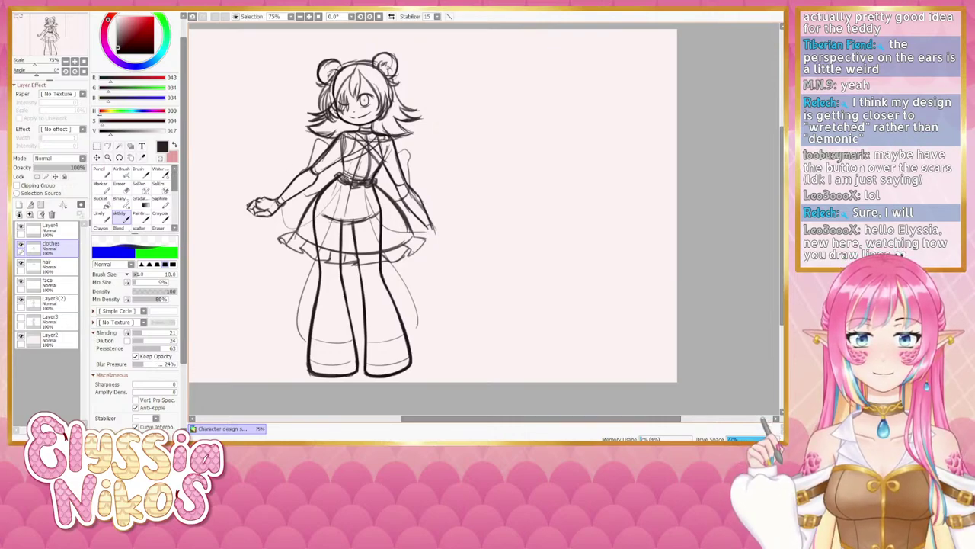
- Clean up the strap lines around the chest on the clothes layer with a size 9 eraser
{"action": "left_click_drag", "start_coordinate": [351, 166], "coordinate": [363, 154]}
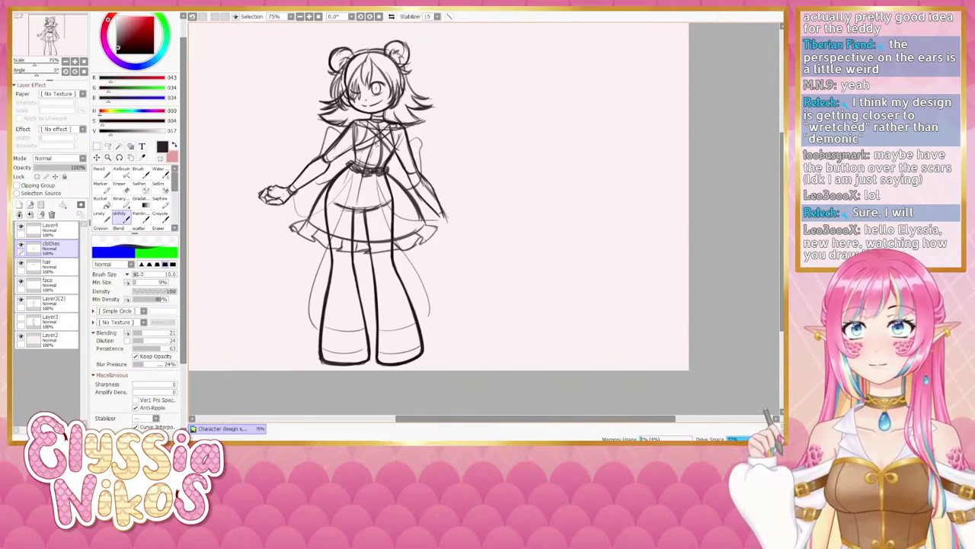
{"action": "key", "text": "e"}
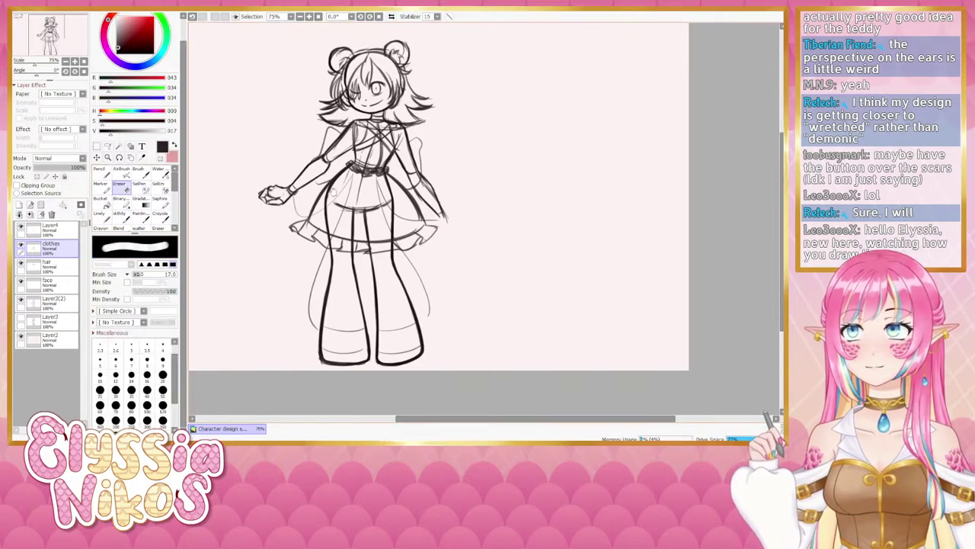
{"action": "left_click_drag", "start_coordinate": [393, 131], "coordinate": [387, 131]}
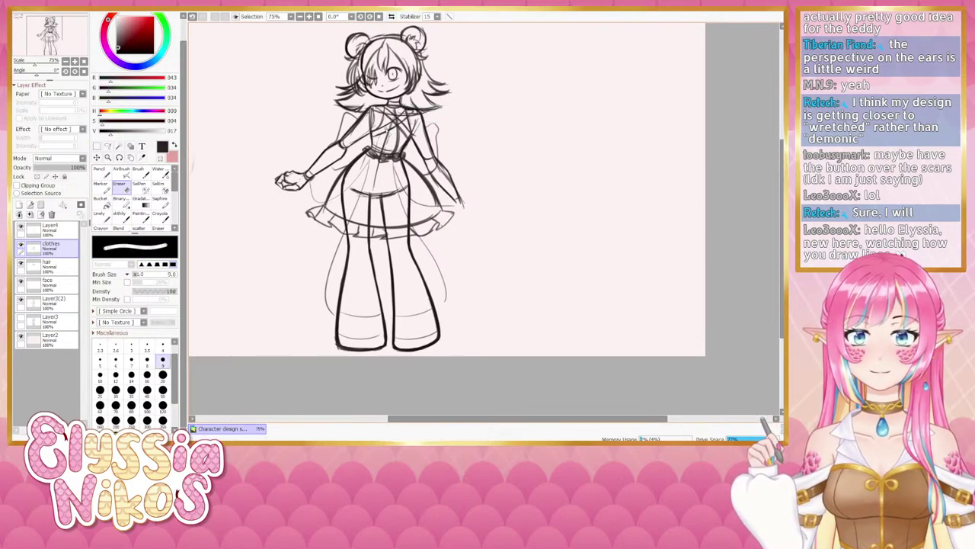
- Erase the overlapping body lines around the shoulder and upper arm of the outstretched arm on Layer3(2) with a size 14 eraser
{"action": "left_click", "coordinate": [66, 304]}
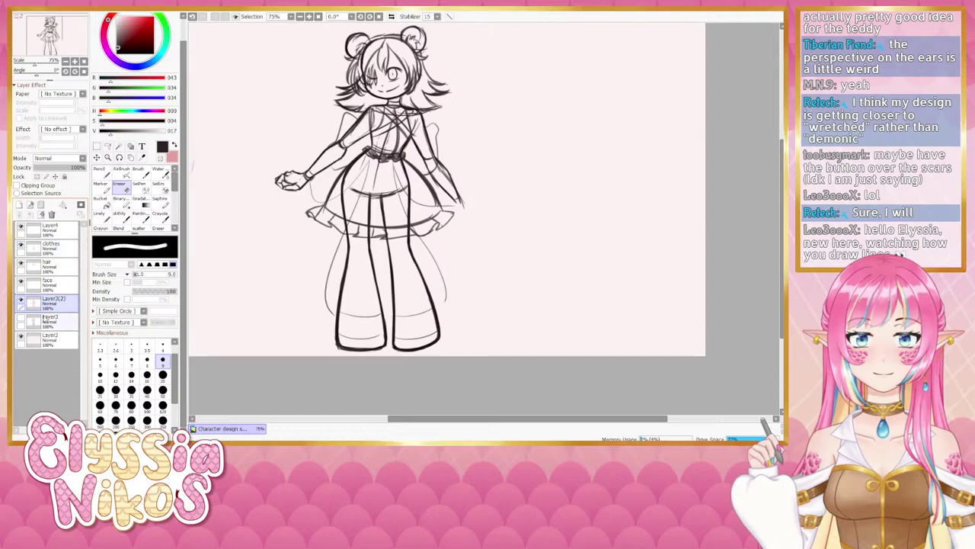
{"action": "mouse_move", "coordinate": [262, 285]}
{"action": "left_mouse_down"}
{"action": "mouse_move", "coordinate": [307, 338]}
{"action": "mouse_move", "coordinate": [308, 299]}
{"action": "left_mouse_up"}
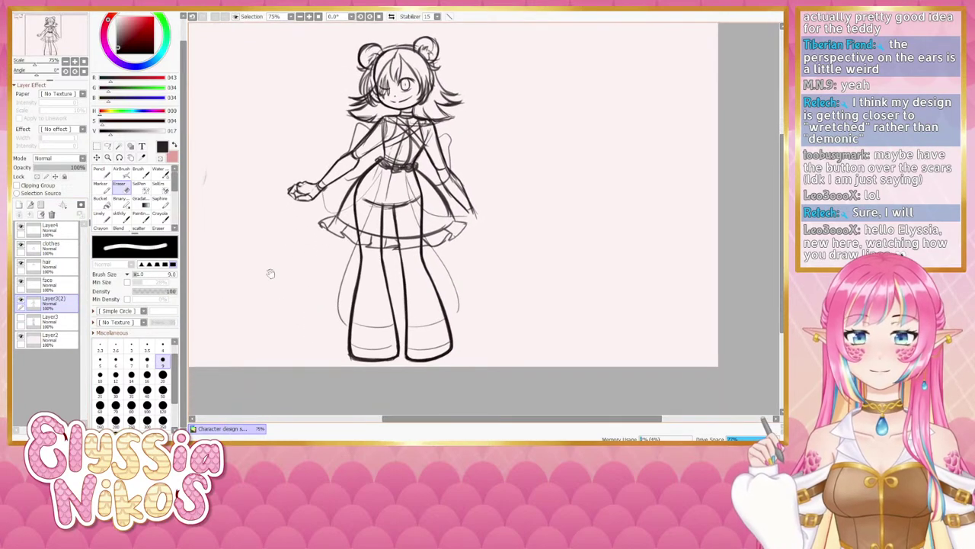
{"action": "left_click", "coordinate": [374, 113], "text": "ctrl+alt"}
{"action": "left_click_drag", "start_coordinate": [374, 114], "coordinate": [379, 131]}
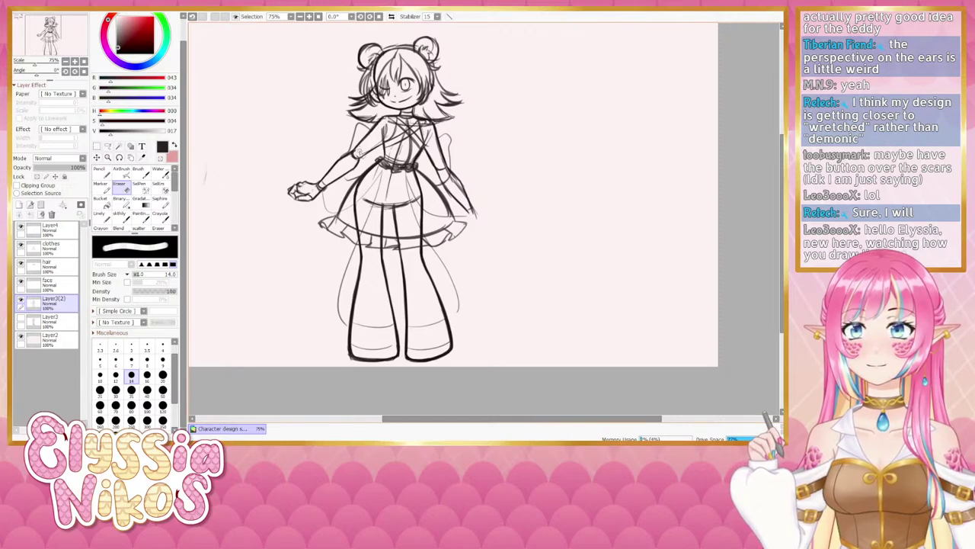
{"action": "key", "text": "ctrl+z"}
{"action": "left_click_drag", "start_coordinate": [359, 151], "coordinate": [359, 154]}
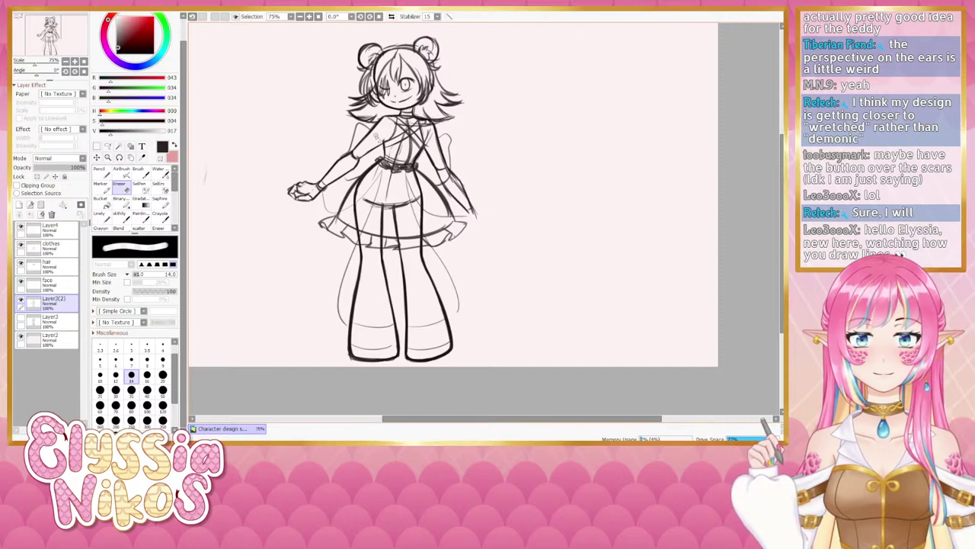
- Erase the overlapping body lines along the torso and the lowered arm on Layer3(2), reducing the eraser size to 8
{"action": "key", "text": "bracketleft"}
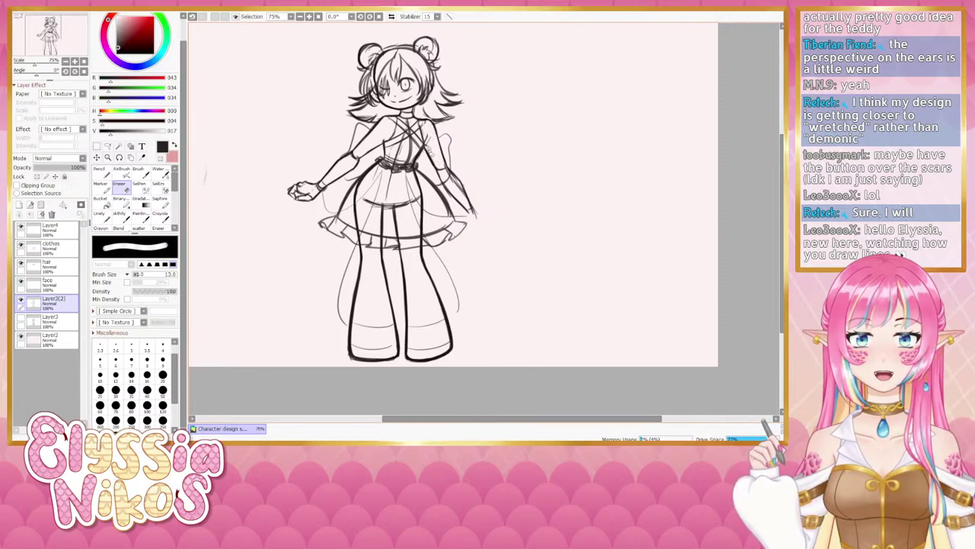
{"action": "key", "text": "["}
{"action": "key", "text": "["}
{"action": "key", "text": "["}
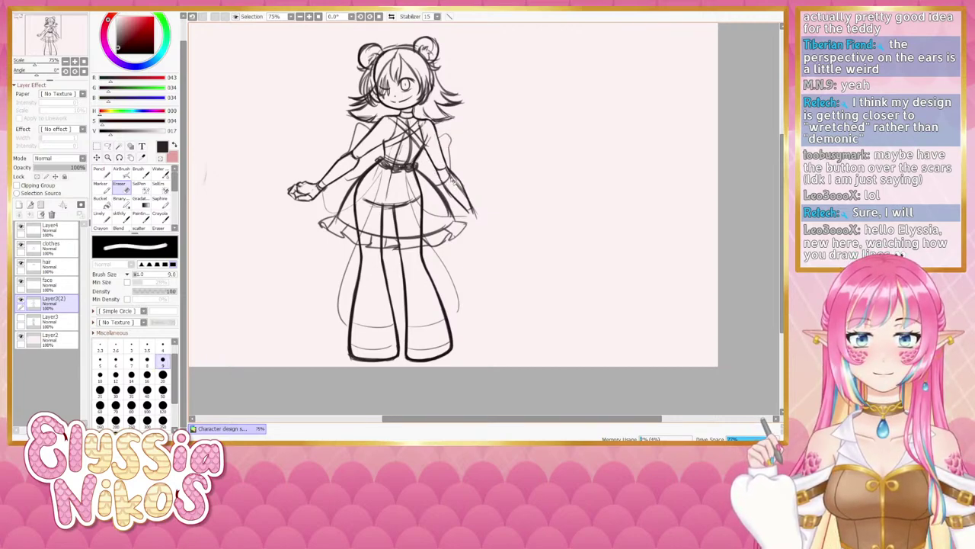
{"action": "key", "text": "bracketleft"}
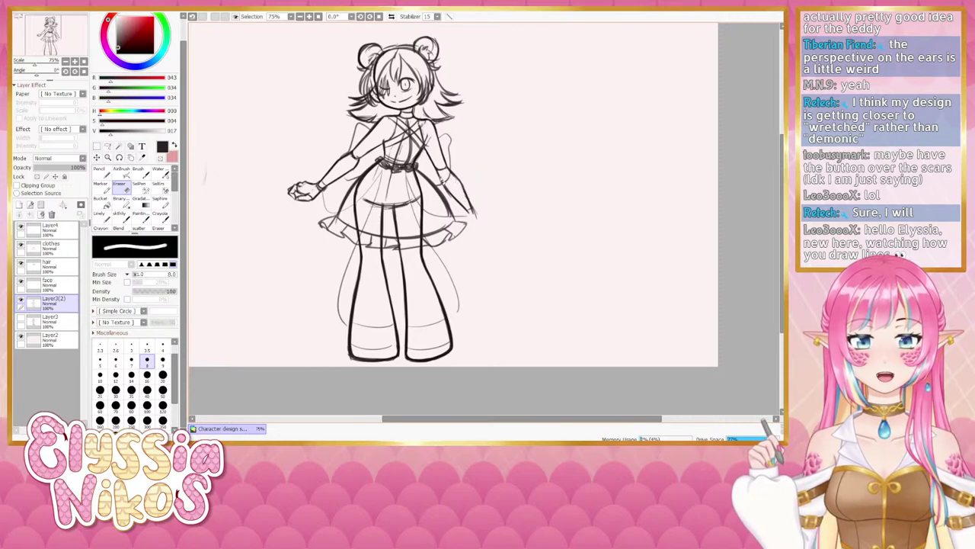
- Clean up the lines around the elbow of the outstretched arm on Layer3(2) with the size 8 eraser
{"action": "scroll", "coordinate": [444, 177], "scroll_direction": "up", "scroll_amount": 2}
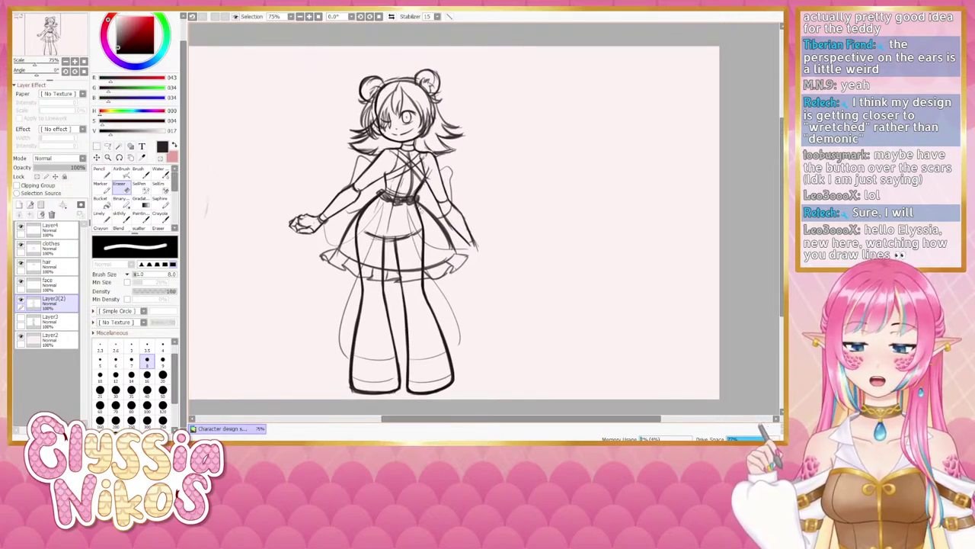
{"action": "left_click_drag", "start_coordinate": [372, 175], "coordinate": [359, 141]}
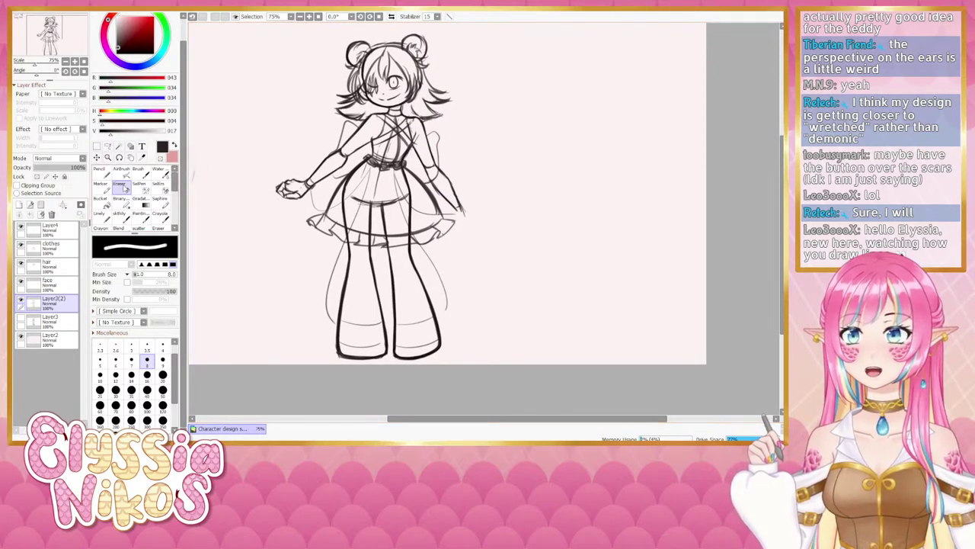
{"action": "left_click", "coordinate": [122, 213]}
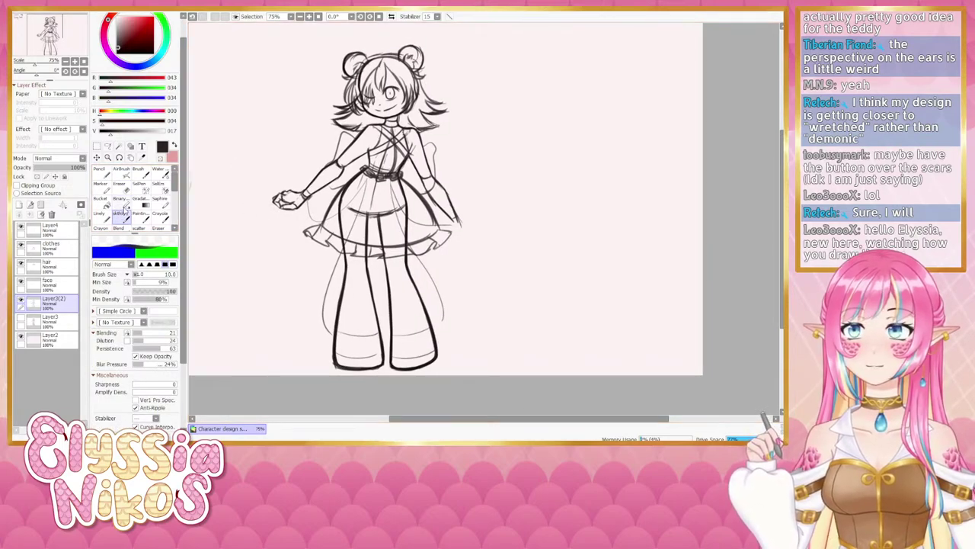
{"action": "left_click", "coordinate": [120, 185]}
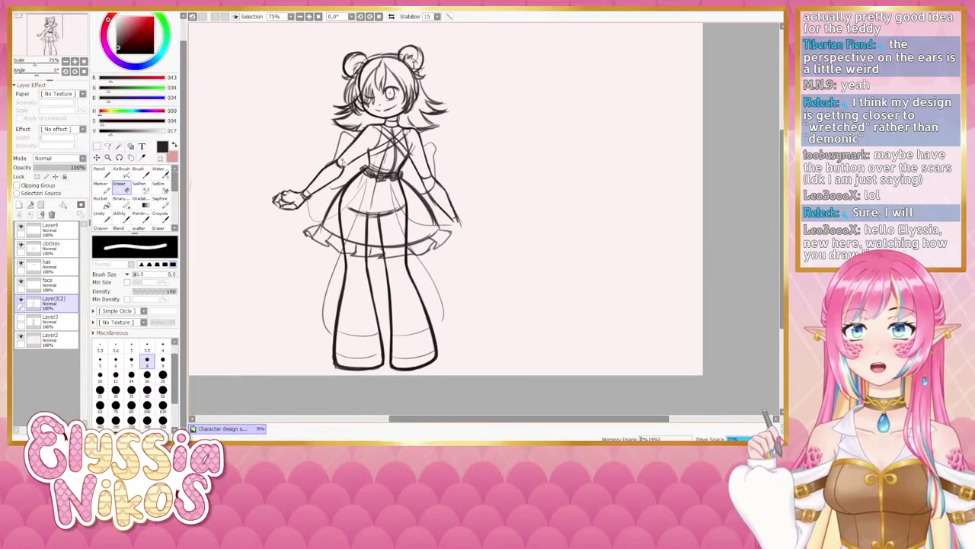
{"action": "left_click_drag", "start_coordinate": [334, 171], "coordinate": [359, 151]}
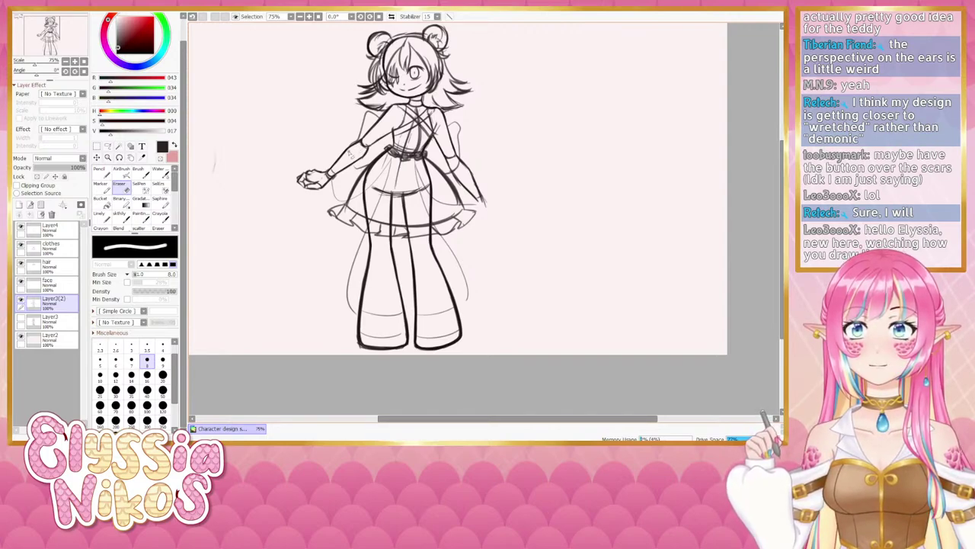
{"action": "left_click_drag", "start_coordinate": [267, 113], "coordinate": [387, 195]}
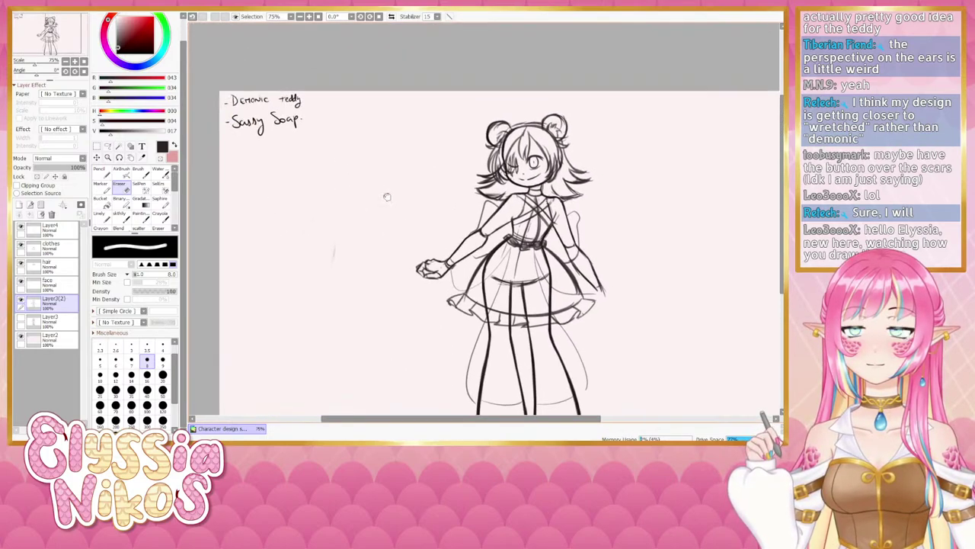
- Rework the wrist and hand end of the lowered arm on Layer3(2) with the size 10 sketch brush and the eraser
{"action": "left_click_drag", "start_coordinate": [345, 129], "coordinate": [381, 168]}
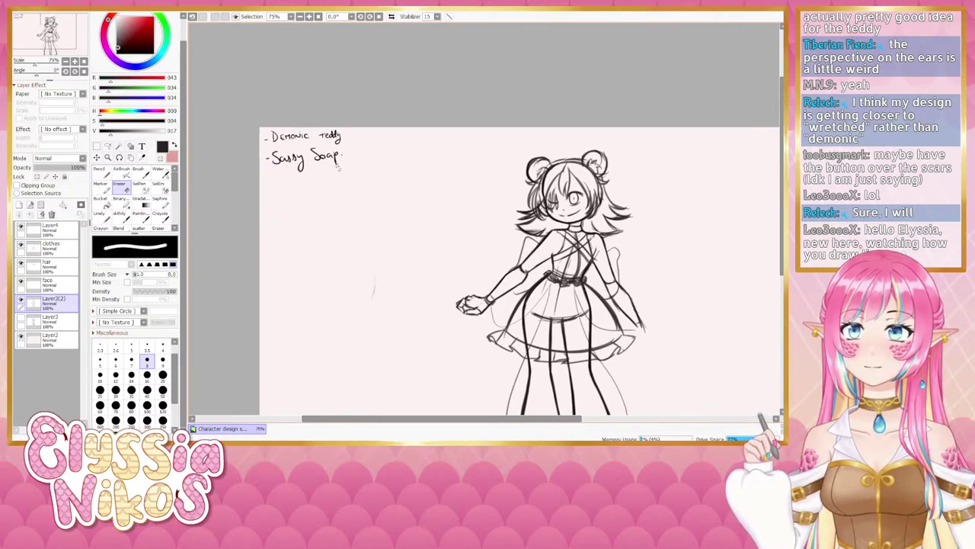
{"action": "left_click_drag", "start_coordinate": [518, 252], "coordinate": [358, 130]}
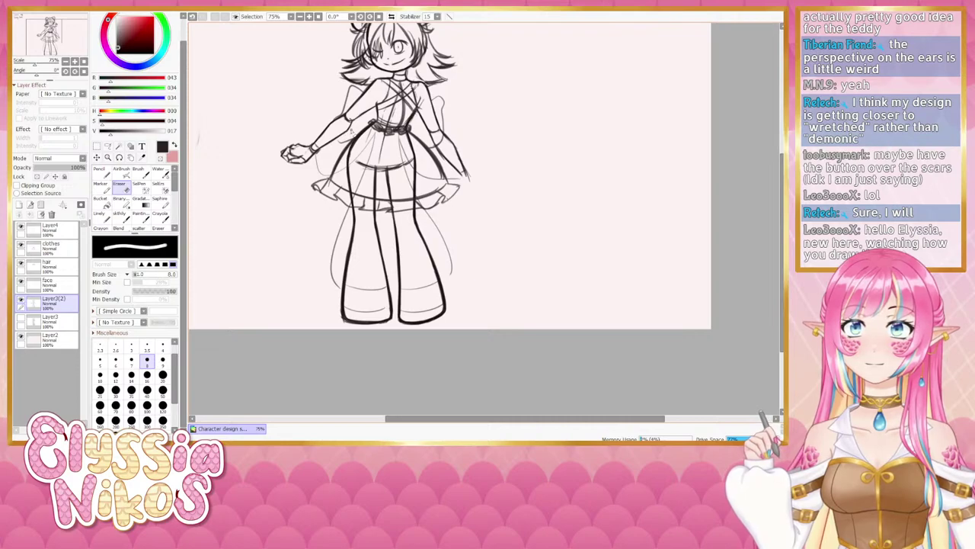
{"action": "left_click", "coordinate": [121, 217]}
{"action": "left_click_drag", "start_coordinate": [341, 154], "coordinate": [357, 147]}
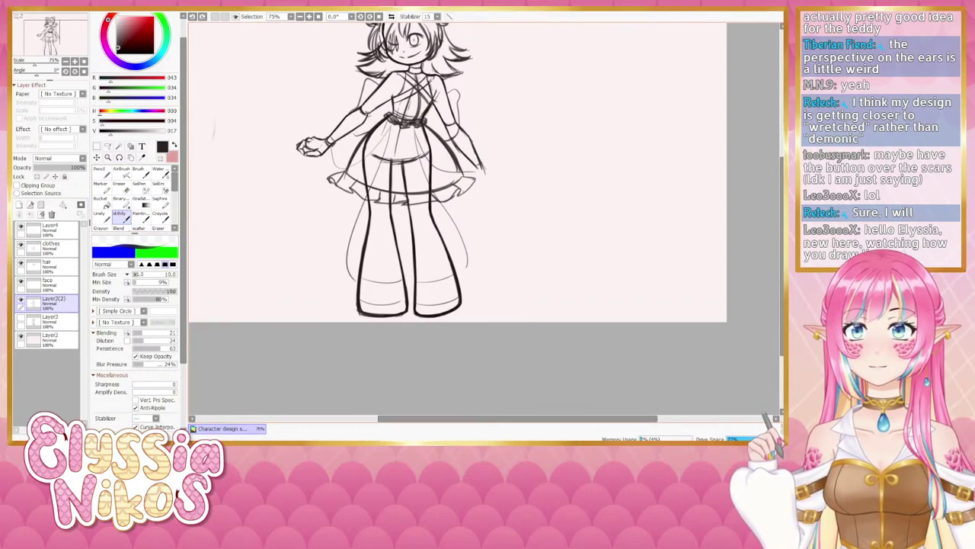
{"action": "left_click_drag", "start_coordinate": [461, 174], "coordinate": [437, 189]}
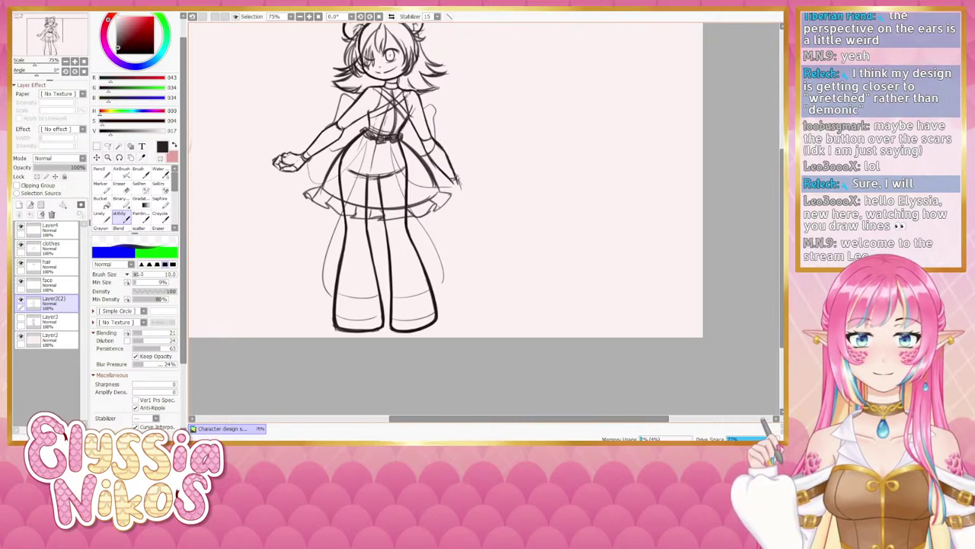
{"action": "key", "text": "e"}
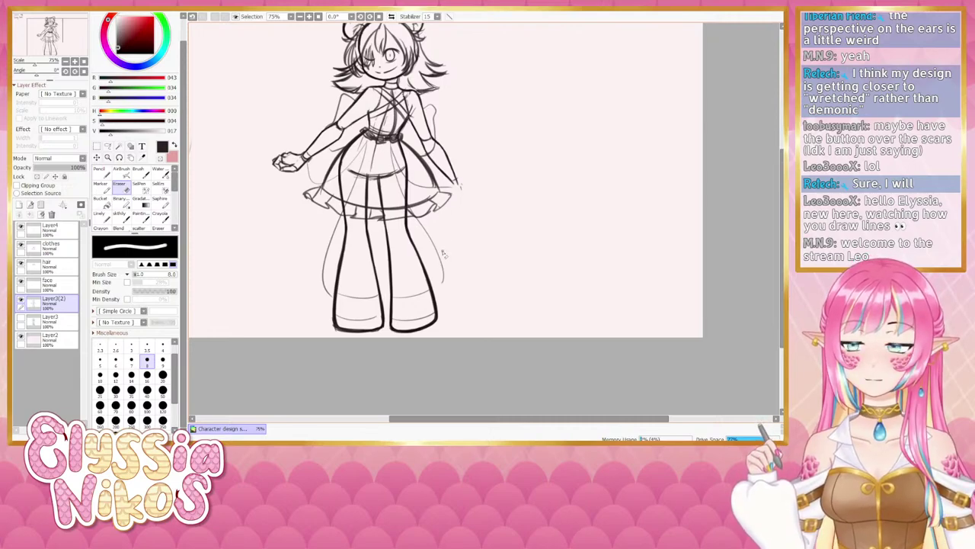
{"action": "left_click_drag", "start_coordinate": [467, 214], "coordinate": [477, 232]}
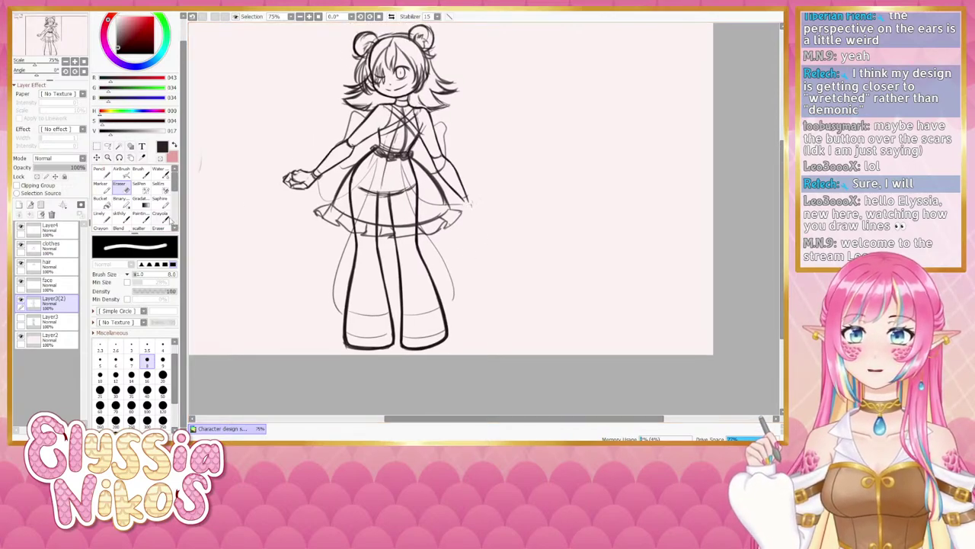
{"action": "left_click", "coordinate": [122, 217]}
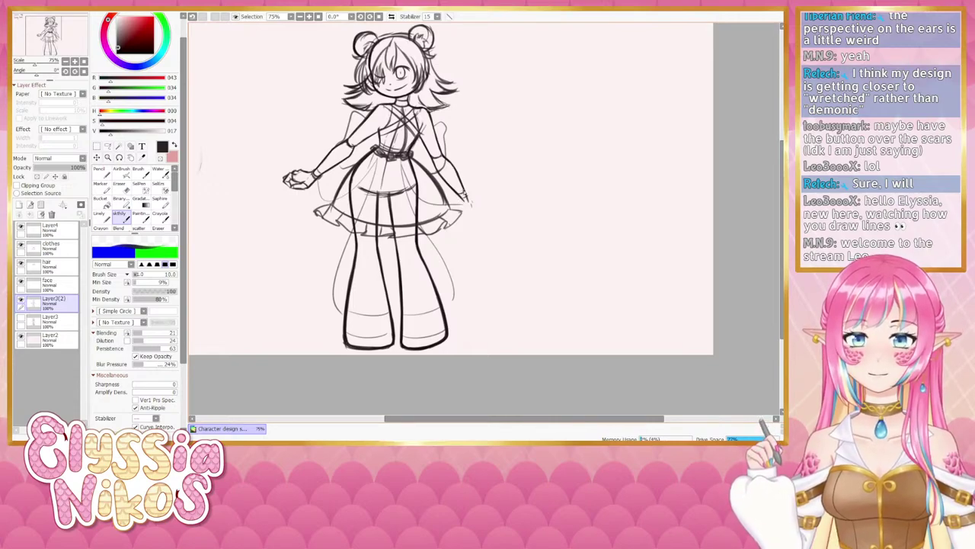
{"action": "key", "text": "e"}
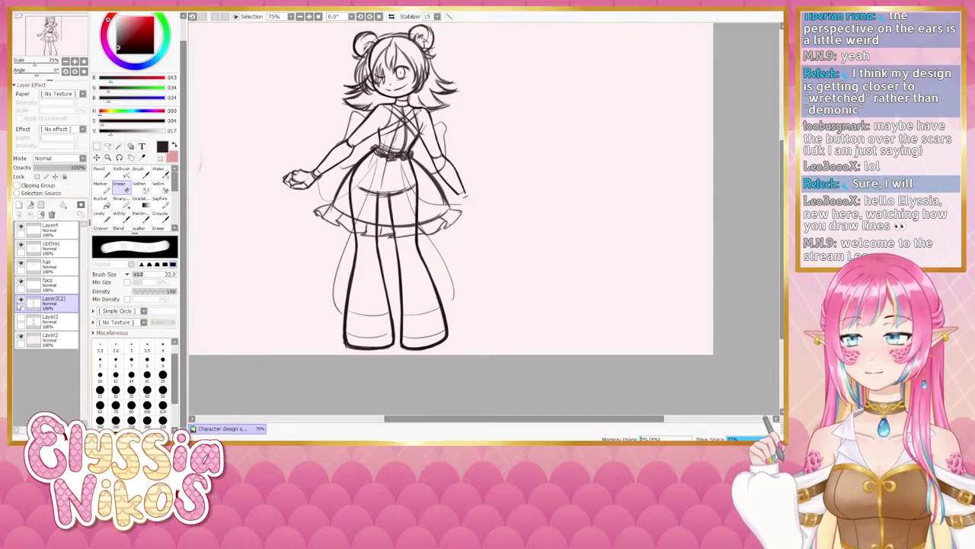
- Toggle Layer3(2) to check its lines and draw the hand end of the lowered arm on Layer4 with the size 10 brush
{"action": "left_click", "coordinate": [21, 303]}
{"action": "left_click", "coordinate": [21, 304]}
{"action": "left_click", "coordinate": [20, 303]}
{"action": "left_click", "coordinate": [20, 303]}
{"action": "left_click", "coordinate": [20, 304]}
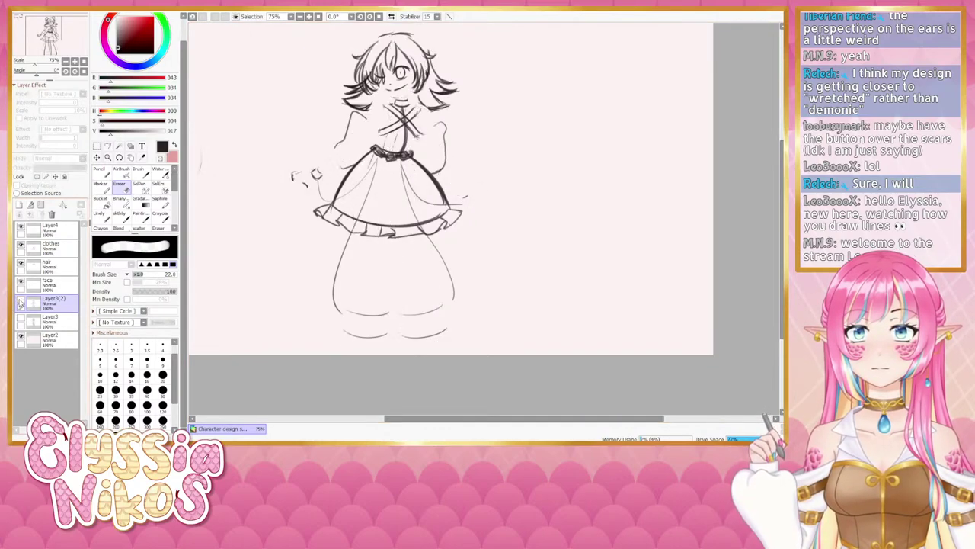
{"action": "left_click", "coordinate": [20, 303]}
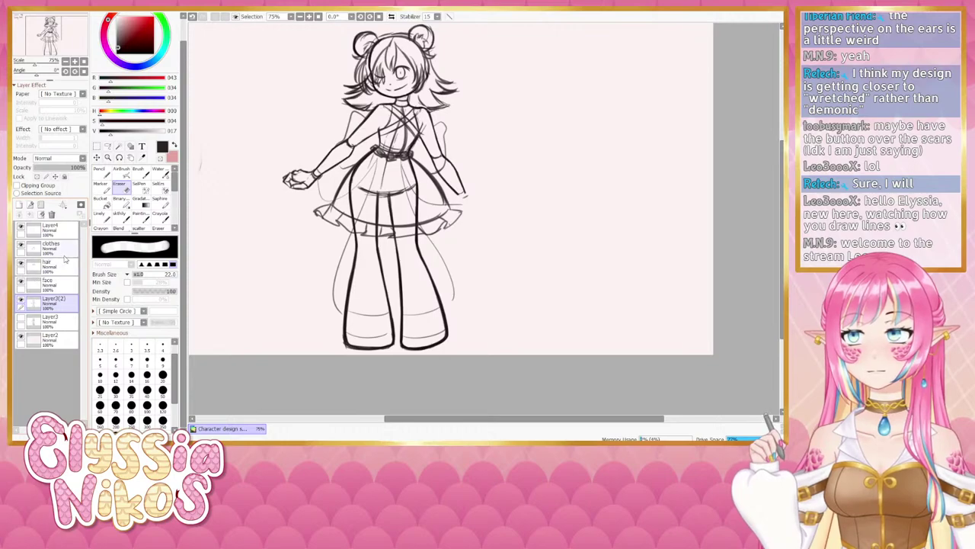
{"action": "left_click", "coordinate": [51, 228]}
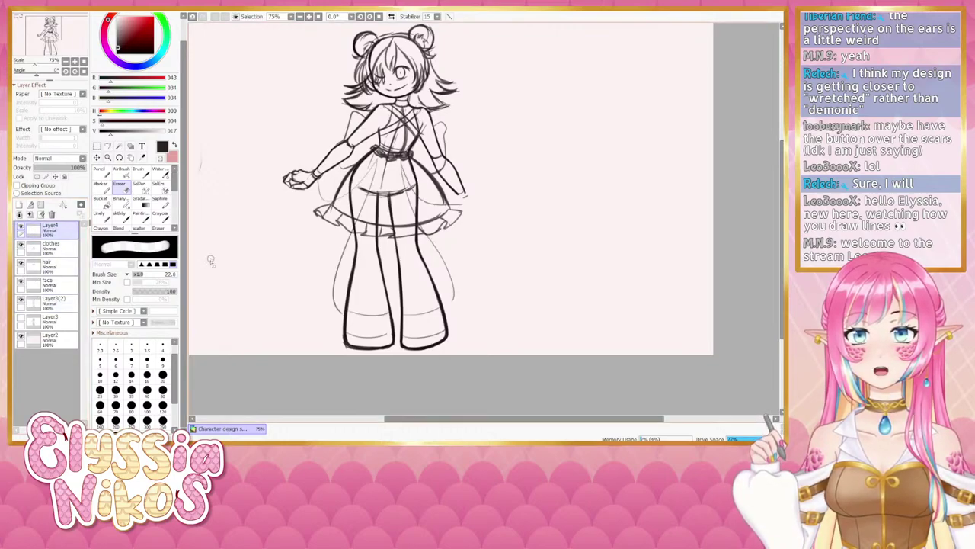
{"action": "left_click", "coordinate": [120, 215]}
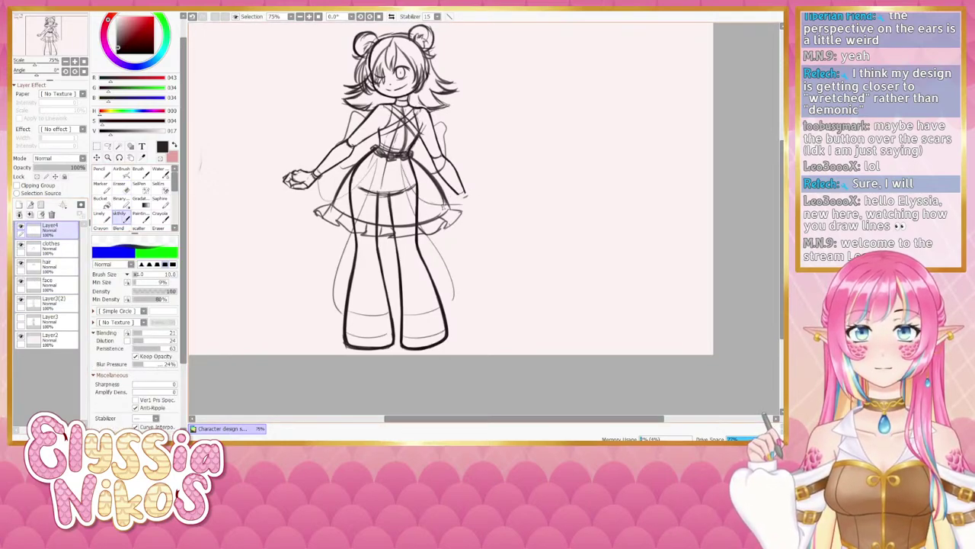
{"action": "left_click_drag", "start_coordinate": [436, 205], "coordinate": [463, 195]}
{"action": "key", "text": "ctrl+z"}
{"action": "key", "text": "ctrl+z"}
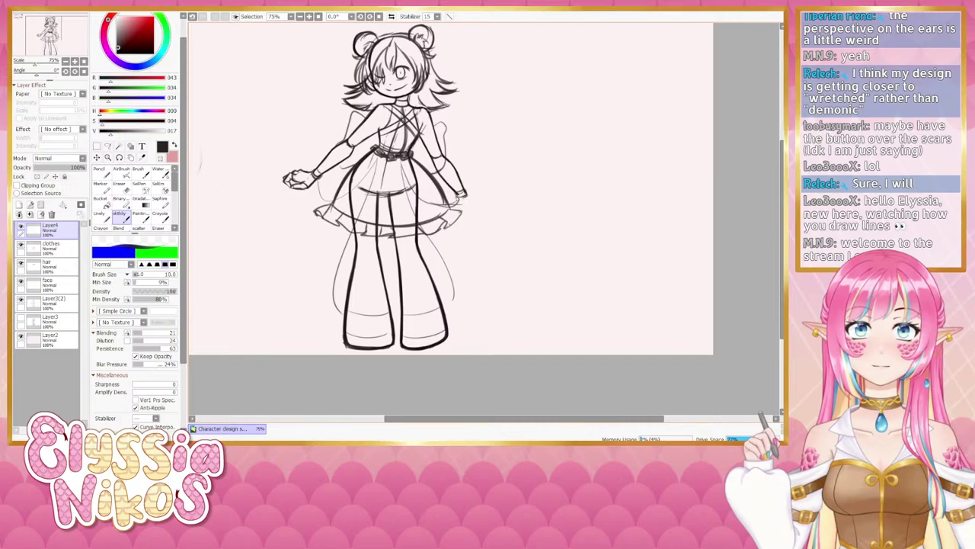
{"action": "left_click_drag", "start_coordinate": [398, 169], "coordinate": [416, 193]}
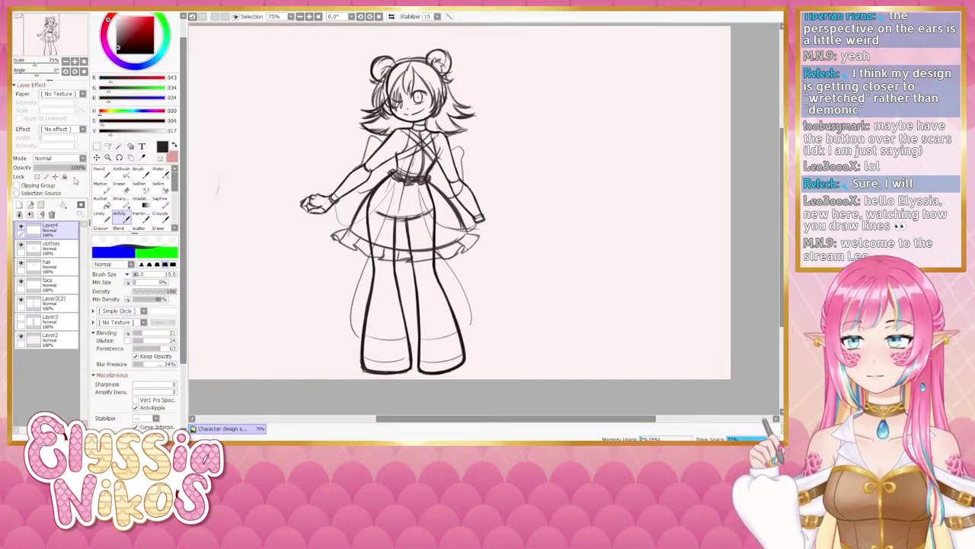
- Examine the whole figure's pose and proportions at 50%, 100% and 75% zoom
{"action": "left_click", "coordinate": [66, 62]}
{"action": "left_click_drag", "start_coordinate": [320, 252], "coordinate": [299, 244]}
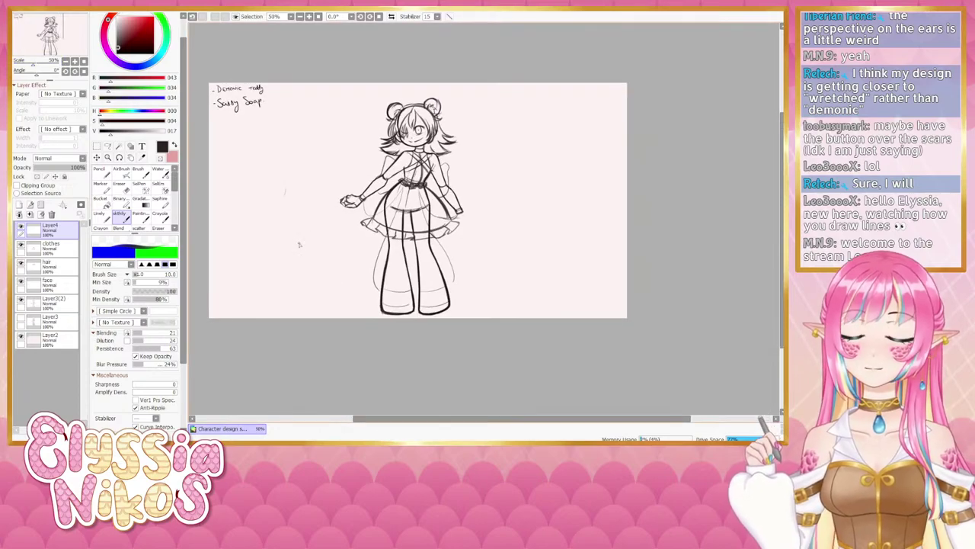
{"action": "left_click_drag", "start_coordinate": [343, 172], "coordinate": [331, 169]}
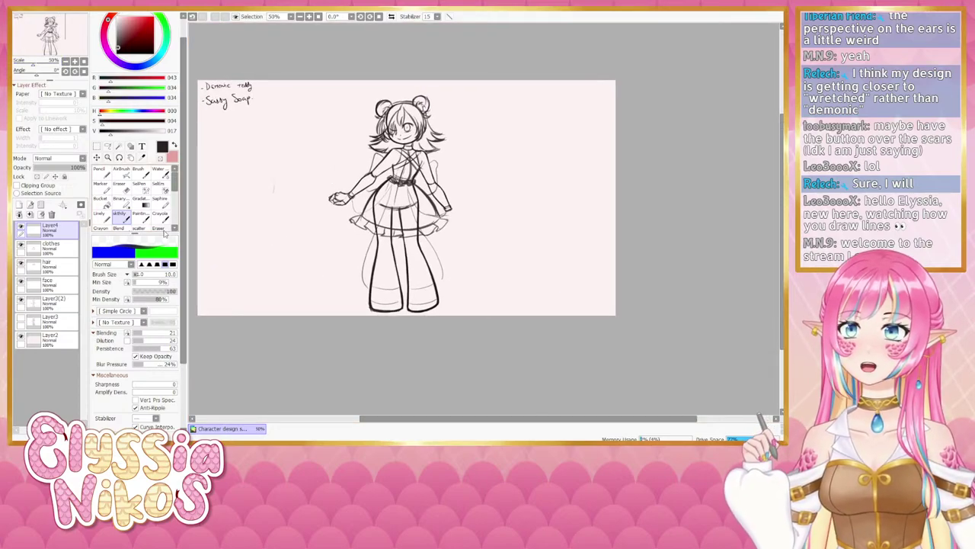
{"action": "left_click", "coordinate": [75, 61]}
{"action": "left_click", "coordinate": [75, 61]}
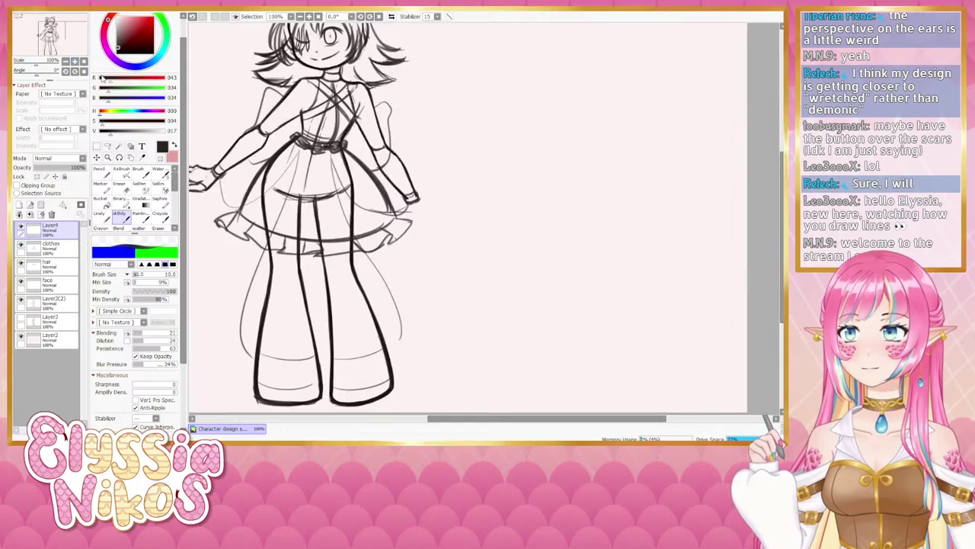
{"action": "mouse_move", "coordinate": [316, 164]}
{"action": "left_mouse_down"}
{"action": "mouse_move", "coordinate": [366, 267]}
{"action": "mouse_move", "coordinate": [373, 202]}
{"action": "left_mouse_up"}
{"action": "key", "text": "minus"}
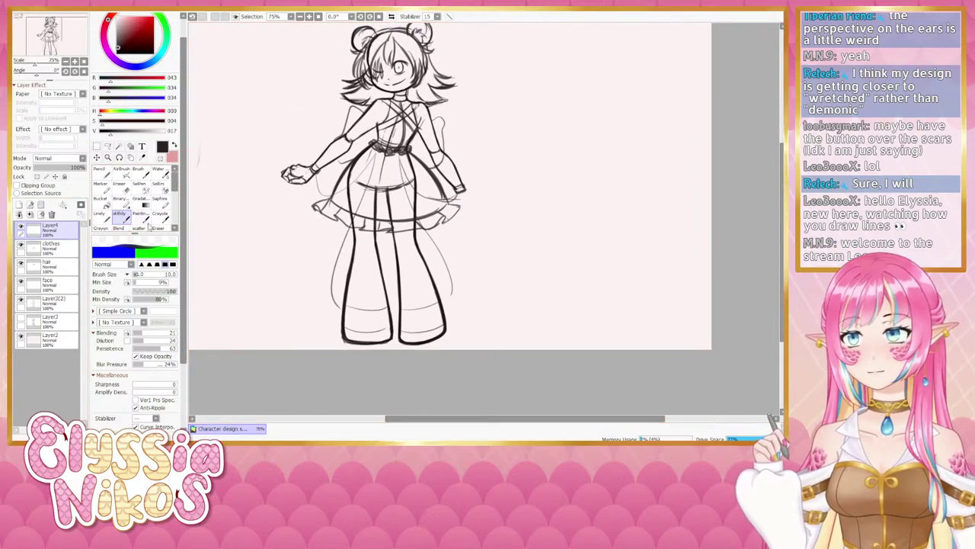
{"action": "mouse_move", "coordinate": [383, 225]}
{"action": "left_mouse_down"}
{"action": "mouse_move", "coordinate": [379, 162]}
{"action": "mouse_move", "coordinate": [386, 312]}
{"action": "left_mouse_up"}
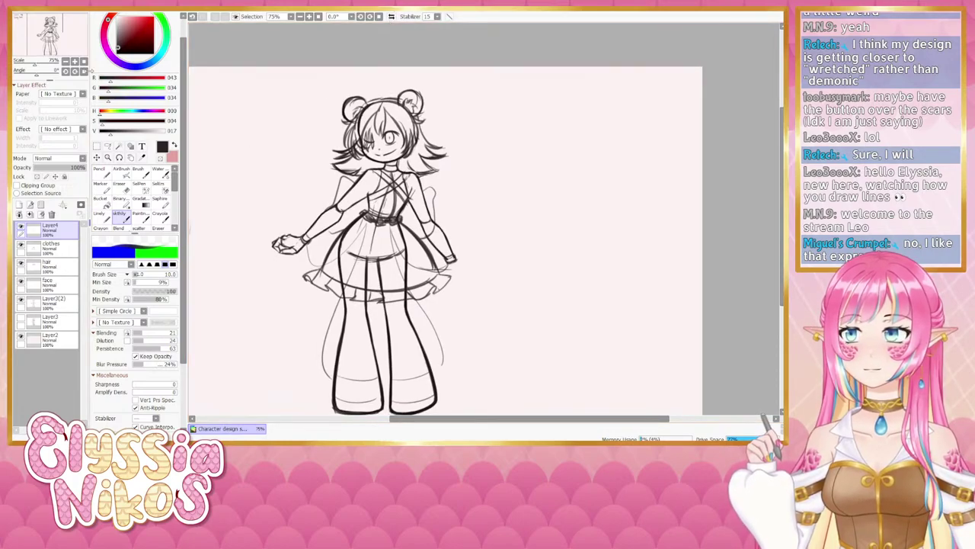
- Flip the canvas view horizontally and refine the shoulder line of the outstretched arm on Layer3(2) with the size 8 brush
{"action": "left_click", "coordinate": [61, 287]}
{"action": "left_click", "coordinate": [61, 304]}
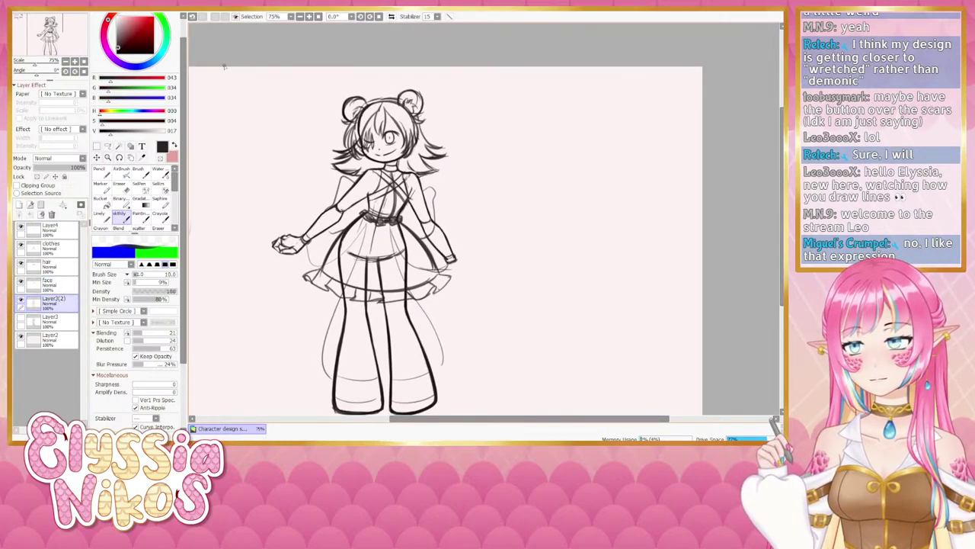
{"action": "left_click", "coordinate": [391, 16]}
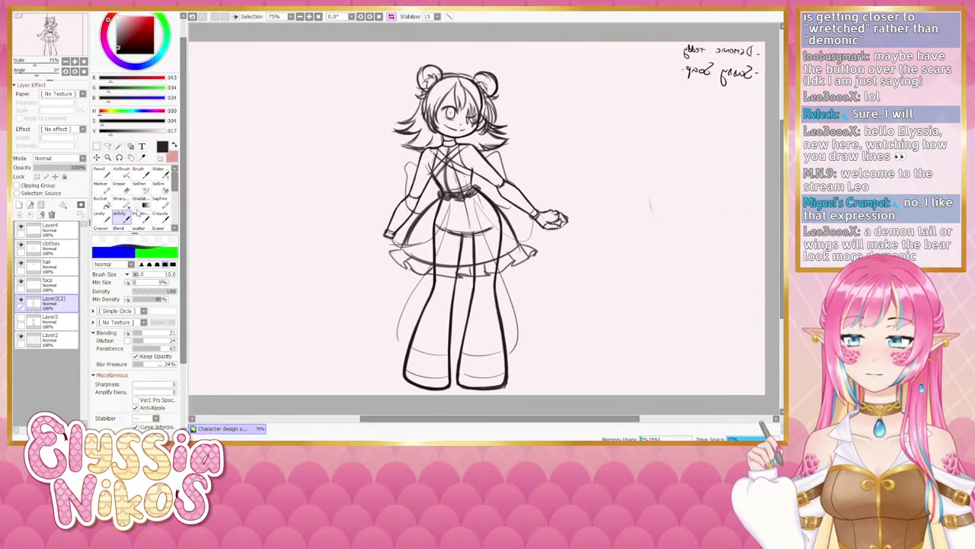
{"action": "left_click_drag", "start_coordinate": [445, 185], "coordinate": [393, 190]}
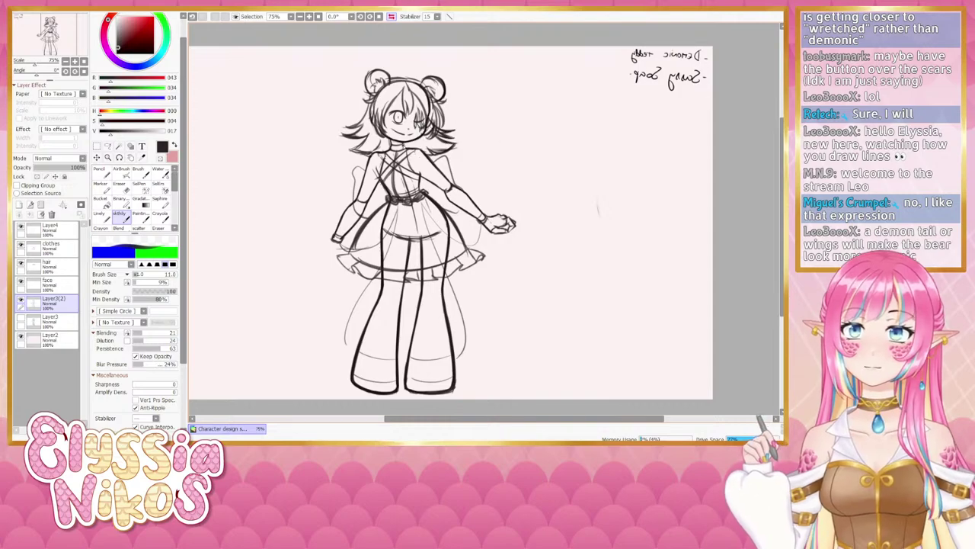
{"action": "left_click", "coordinate": [50, 230]}
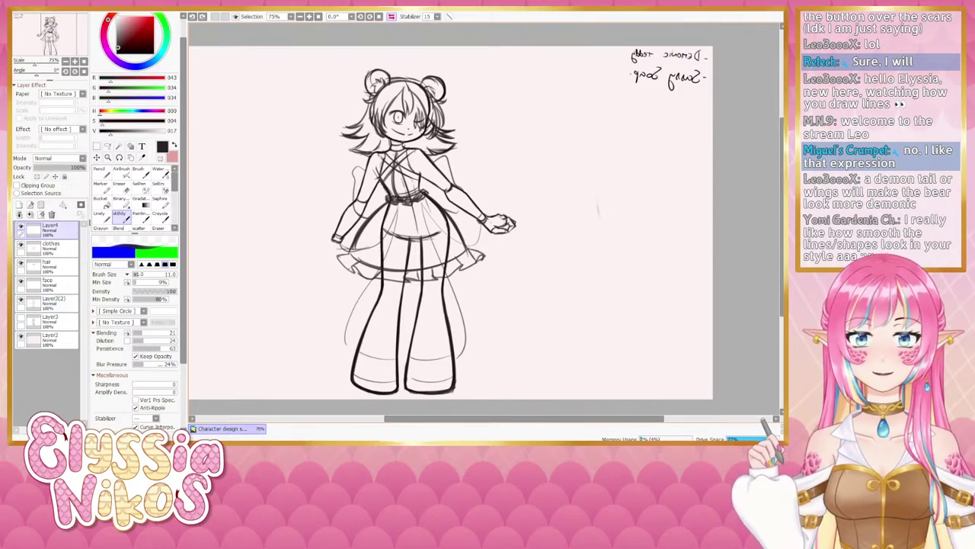
{"action": "left_click", "coordinate": [50, 301]}
{"action": "left_click_drag", "start_coordinate": [426, 143], "coordinate": [423, 143]}
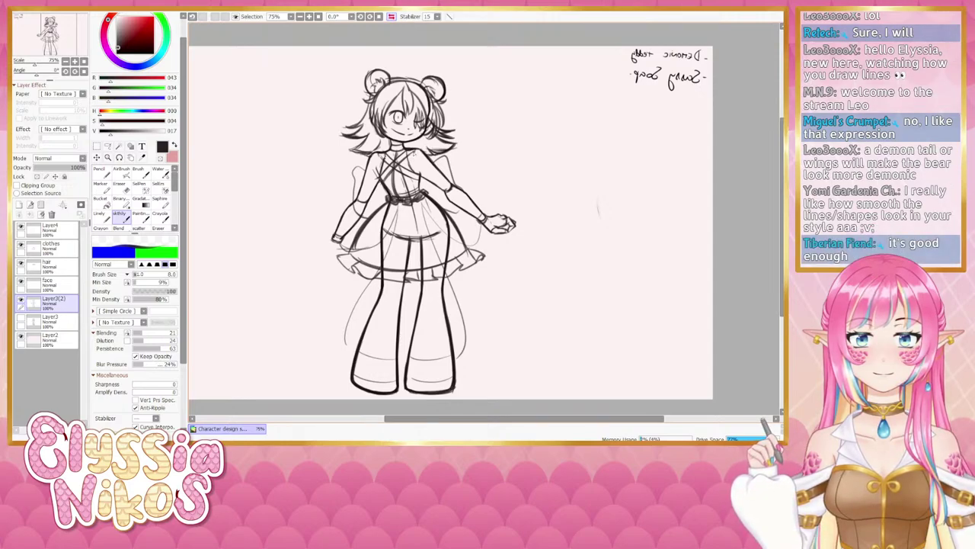
- Clean up the neck and shoulder lines beside the chest straps on Layer3(2) with the eraser, undoing an unwanted stroke
{"action": "mouse_move", "coordinate": [444, 156]}
{"action": "left_mouse_down"}
{"action": "mouse_move", "coordinate": [425, 162]}
{"action": "mouse_move", "coordinate": [417, 192]}
{"action": "left_mouse_up"}
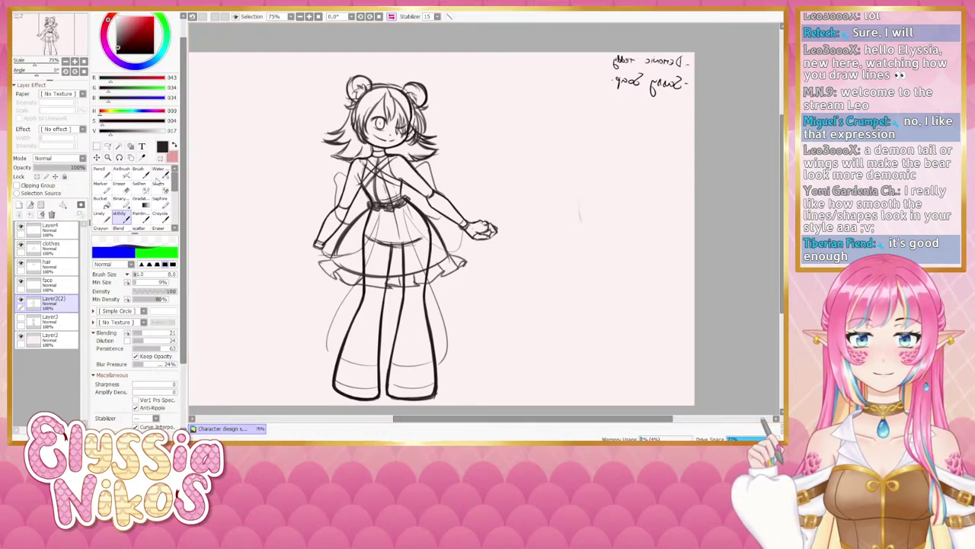
{"action": "left_click", "coordinate": [122, 188]}
{"action": "left_click_drag", "start_coordinate": [399, 152], "coordinate": [390, 153]}
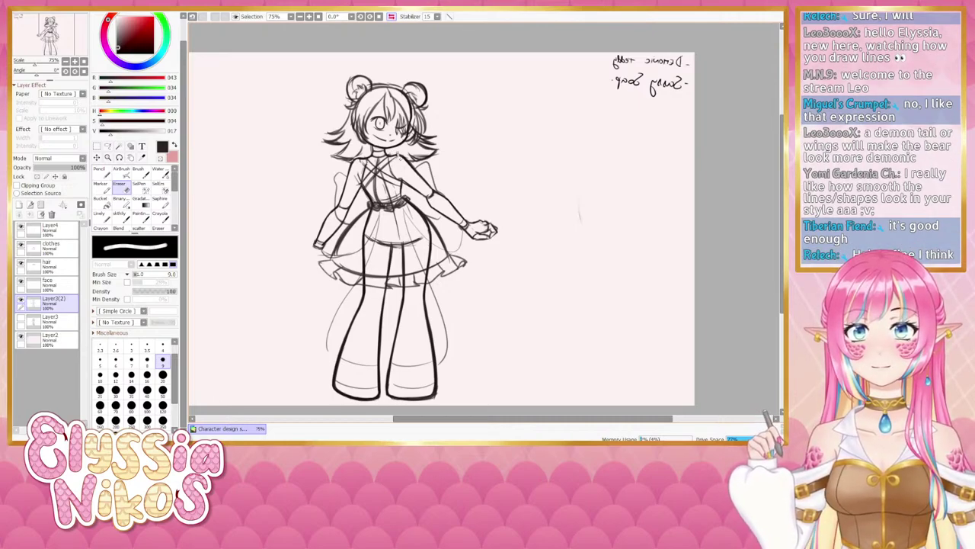
{"action": "key", "text": "ctrl+z"}
{"action": "mouse_move", "coordinate": [421, 190]}
{"action": "left_mouse_down"}
{"action": "mouse_move", "coordinate": [401, 187]}
{"action": "mouse_move", "coordinate": [400, 165]}
{"action": "mouse_move", "coordinate": [402, 175]}
{"action": "left_mouse_up"}
{"action": "key", "text": "ctrl+alt"}
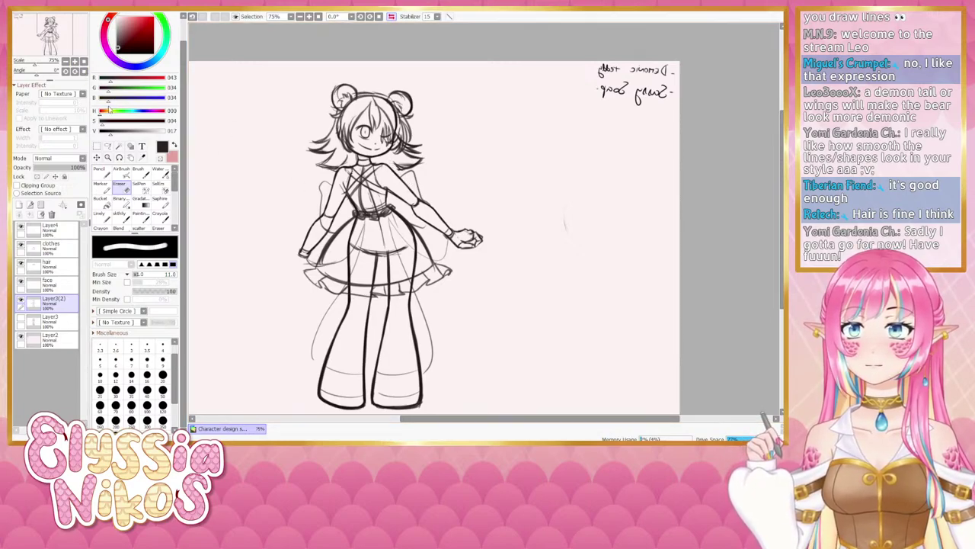
- Select the lowered arm on Layer3(2) with a freeform lasso and slightly adjust its position and shape with a freeform transform
{"action": "left_click_drag", "start_coordinate": [317, 202], "coordinate": [329, 163]}
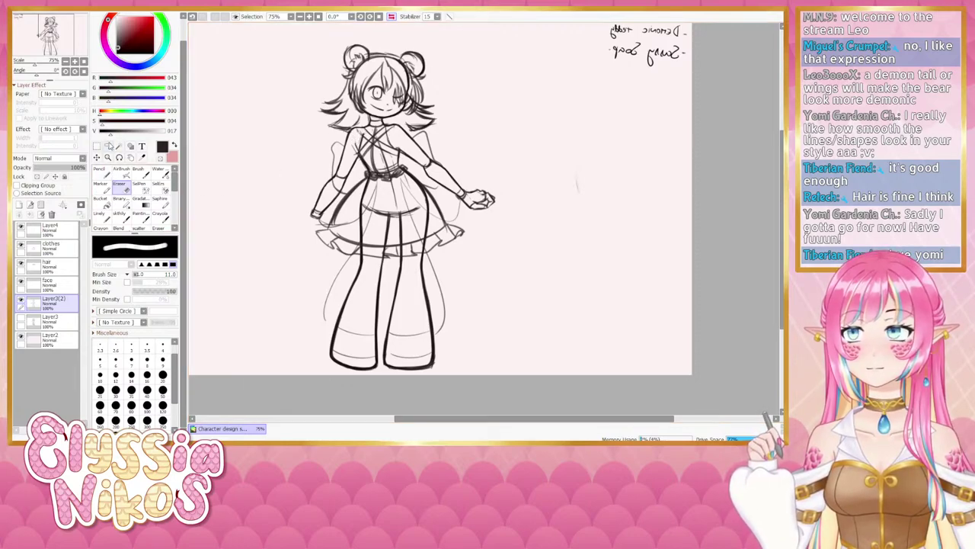
{"action": "left_click", "coordinate": [107, 146]}
{"action": "mouse_move", "coordinate": [341, 135]}
{"action": "left_mouse_down"}
{"action": "mouse_move", "coordinate": [311, 181]}
{"action": "mouse_move", "coordinate": [299, 227]}
{"action": "mouse_move", "coordinate": [326, 217]}
{"action": "mouse_move", "coordinate": [359, 152]}
{"action": "left_mouse_up"}
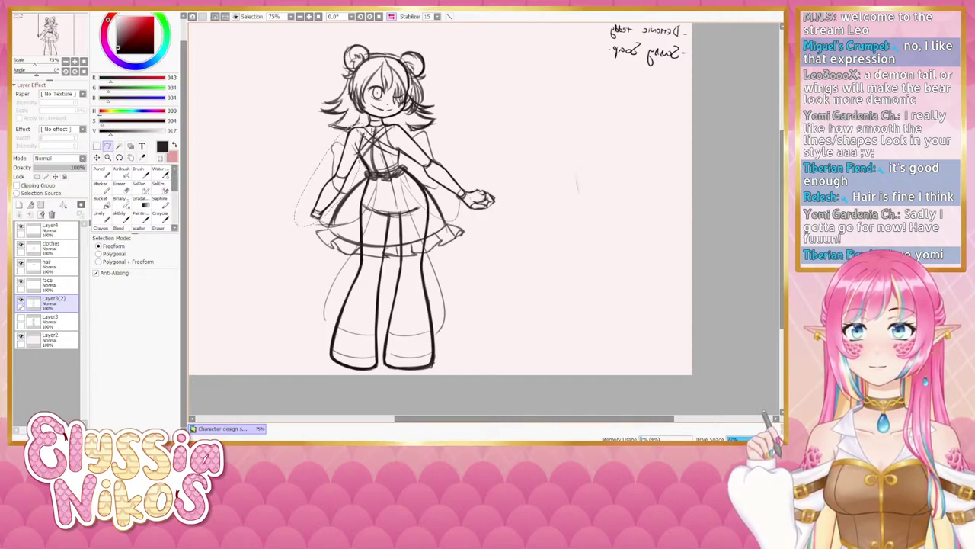
{"action": "key", "text": "ctrl+t"}
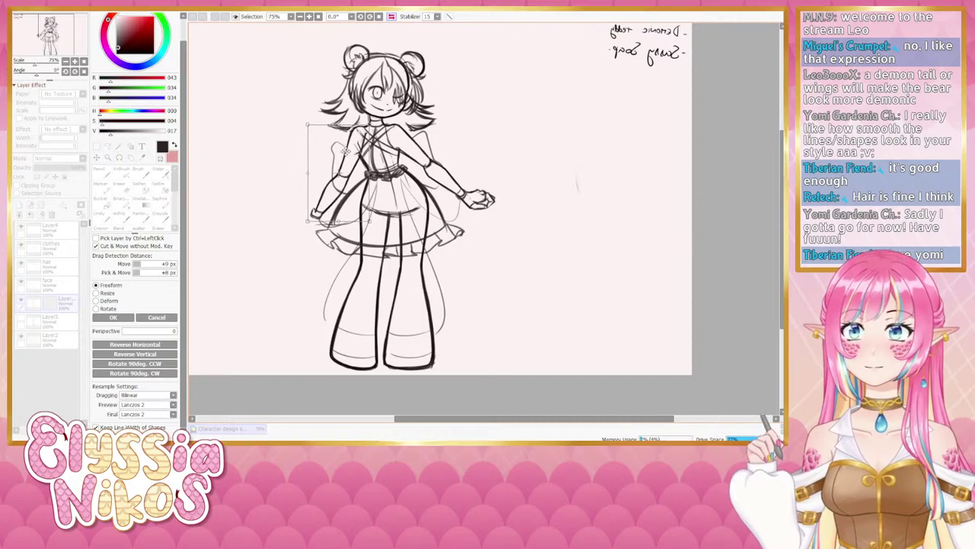
{"action": "left_click_drag", "start_coordinate": [346, 152], "coordinate": [346, 152]}
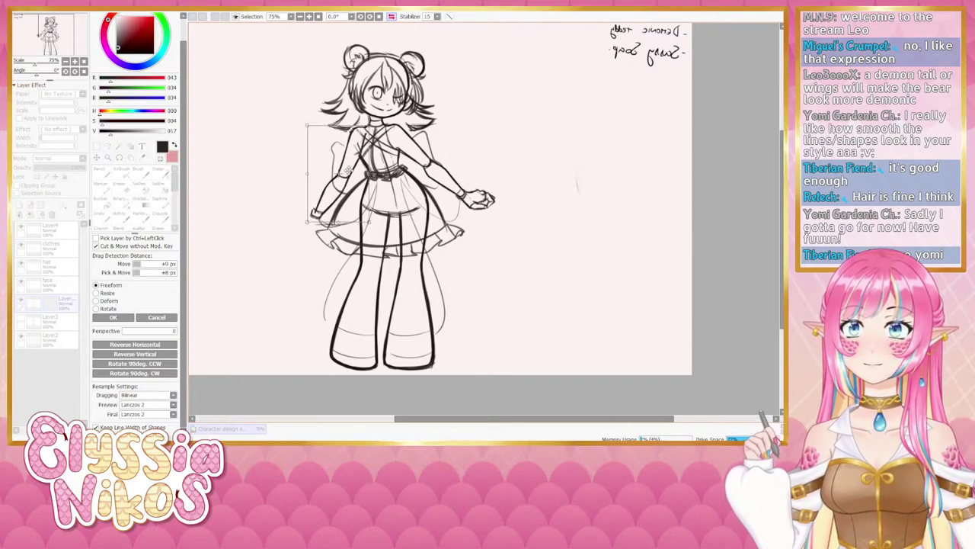
{"action": "left_click_drag", "start_coordinate": [371, 230], "coordinate": [368, 226]}
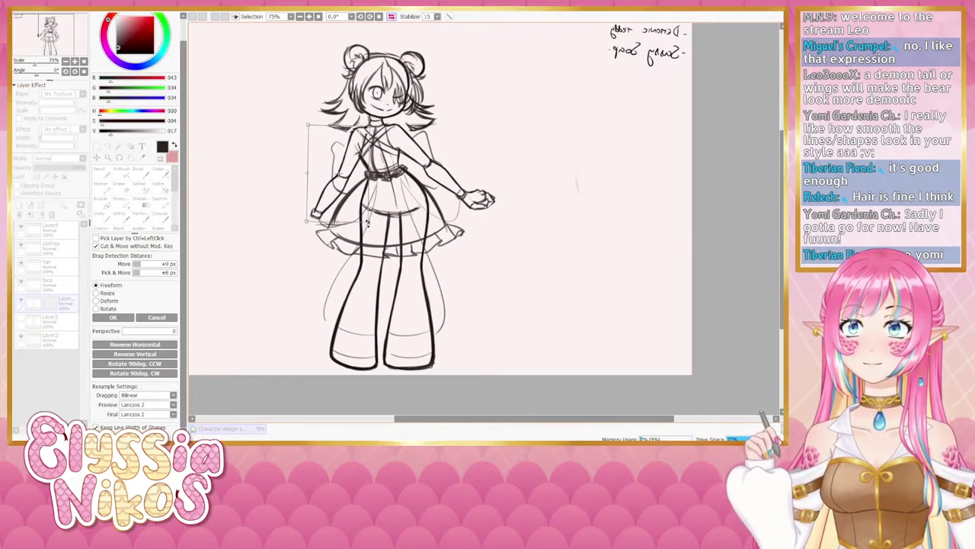
{"action": "left_click_drag", "start_coordinate": [339, 181], "coordinate": [340, 177]}
{"action": "left_click", "coordinate": [113, 317]}
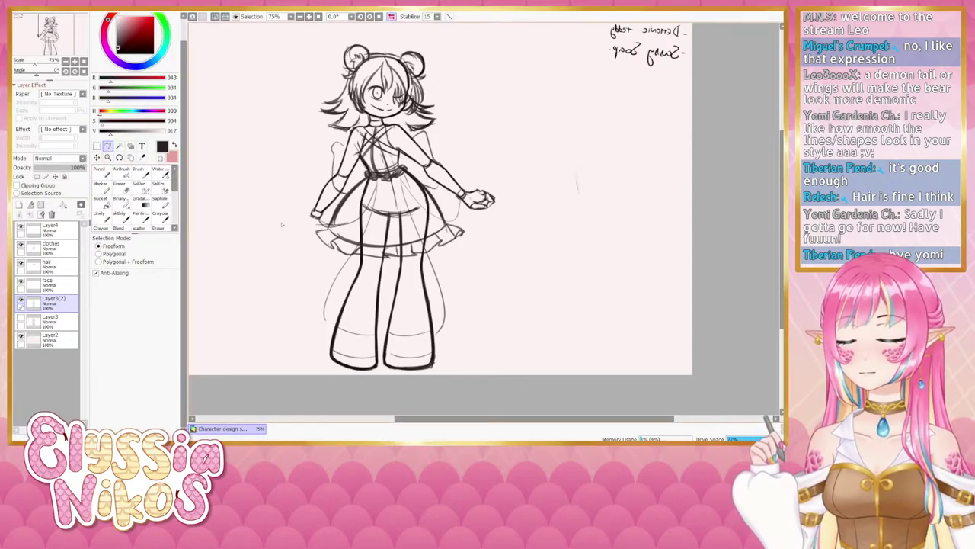
{"action": "key", "text": "ctrl+t"}
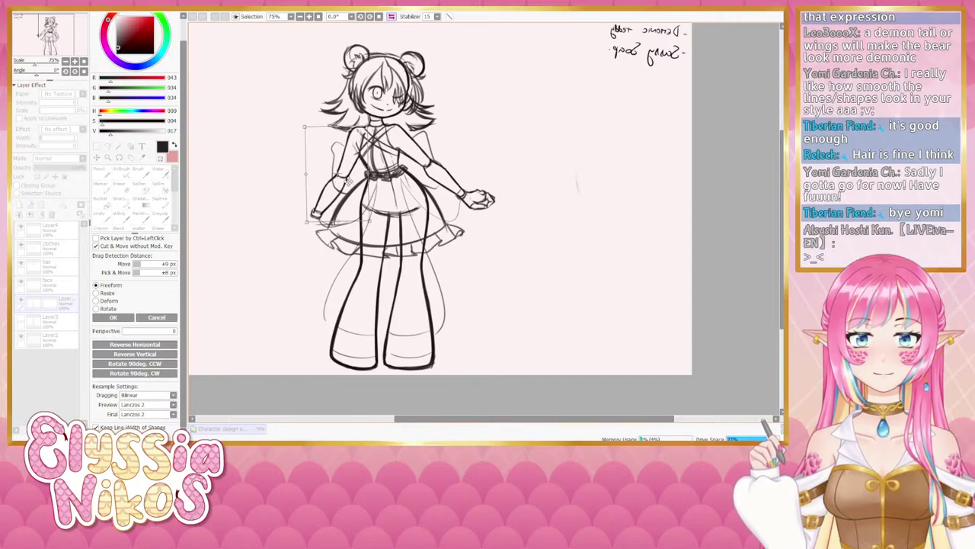
{"action": "left_click", "coordinate": [113, 317]}
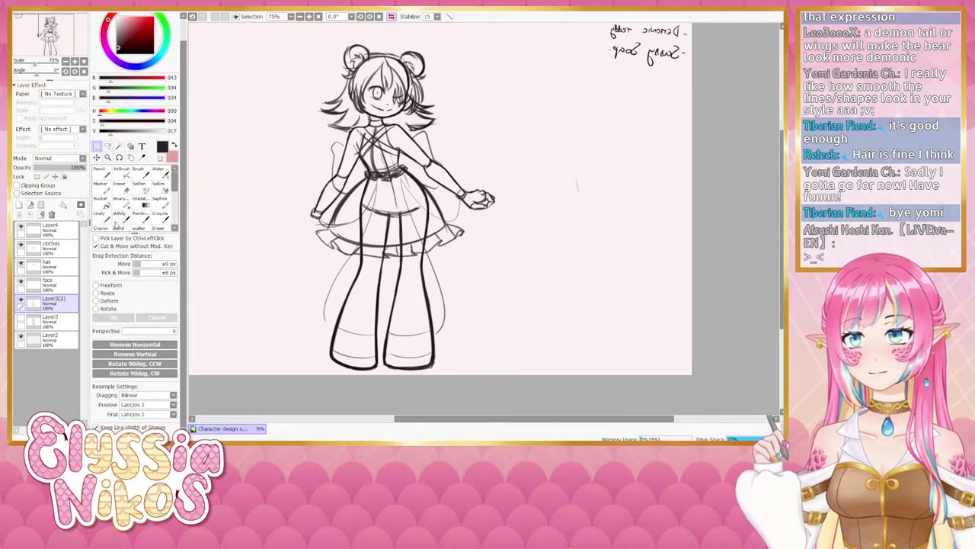
- Refine the lowered arm's lines on Layer3(2) with the size 8 brush and touch them up with the size 11 eraser
{"action": "left_click", "coordinate": [119, 217]}
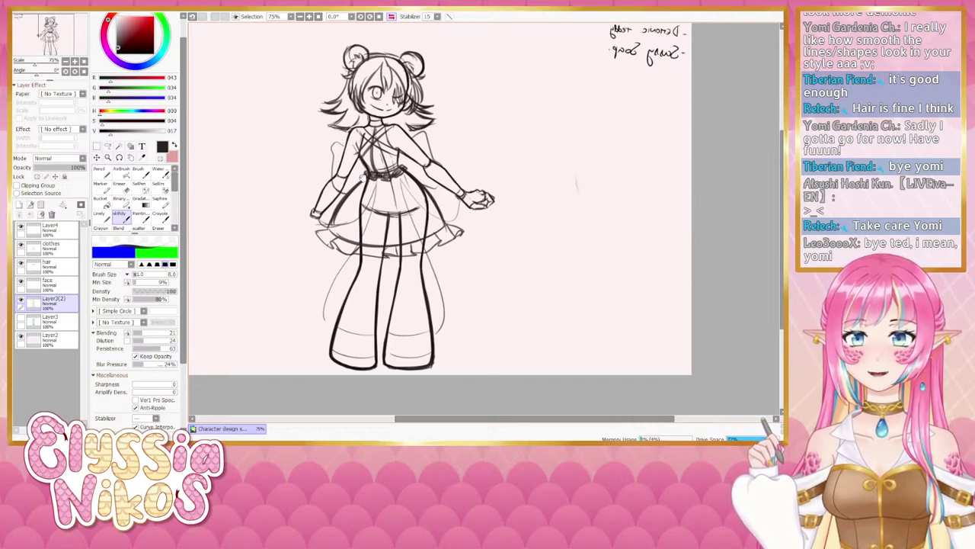
{"action": "scroll", "coordinate": [350, 145], "scroll_direction": "down", "scroll_amount": 1}
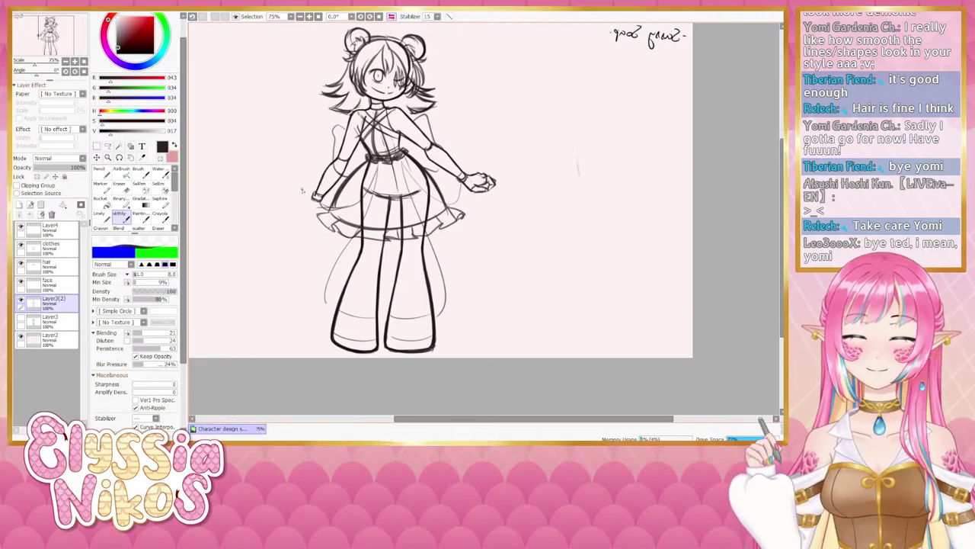
{"action": "mouse_move", "coordinate": [343, 181]}
{"action": "left_mouse_down"}
{"action": "mouse_move", "coordinate": [339, 174]}
{"action": "mouse_move", "coordinate": [329, 198]}
{"action": "left_mouse_up"}
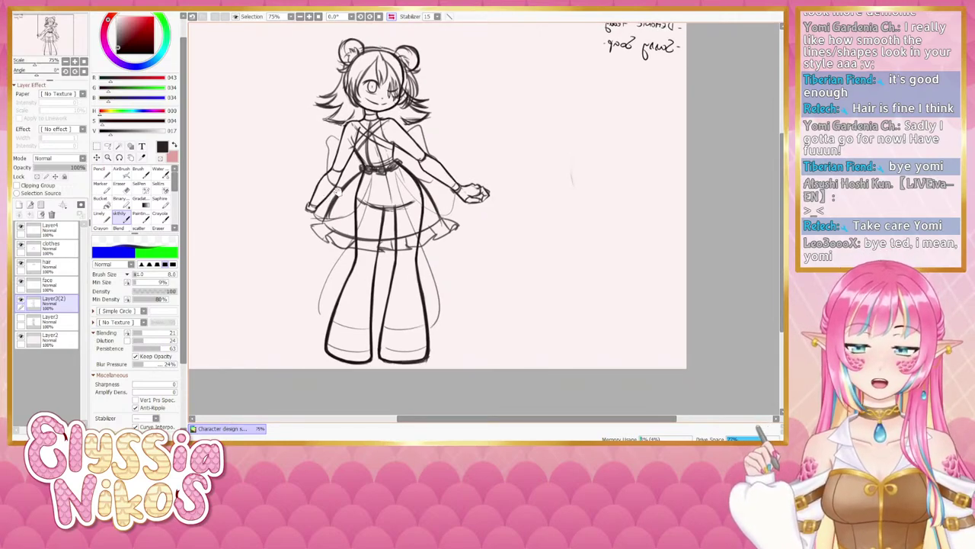
{"action": "left_click_drag", "start_coordinate": [334, 192], "coordinate": [340, 187]}
{"action": "scroll", "coordinate": [338, 182], "scroll_direction": "up", "scroll_amount": 1}
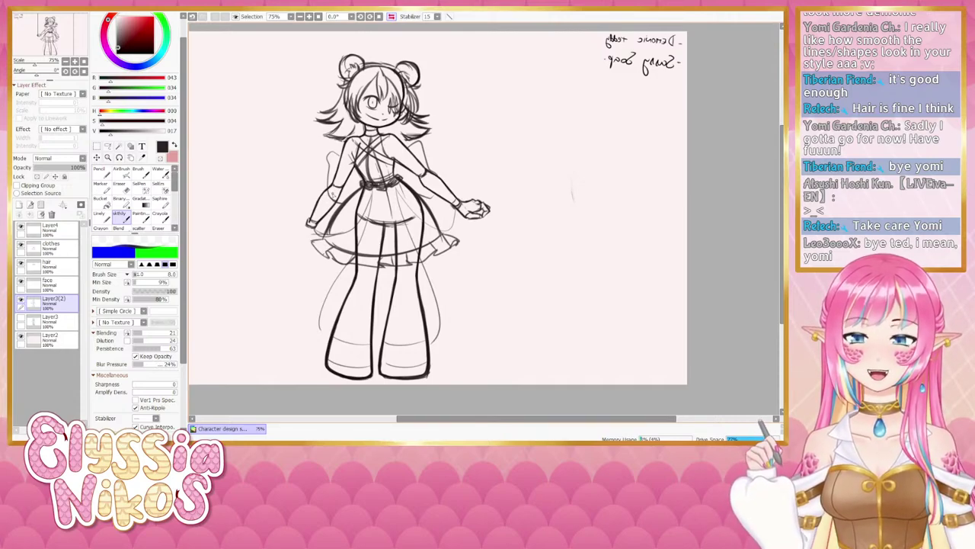
{"action": "scroll", "coordinate": [345, 171], "scroll_direction": "down", "scroll_amount": 1}
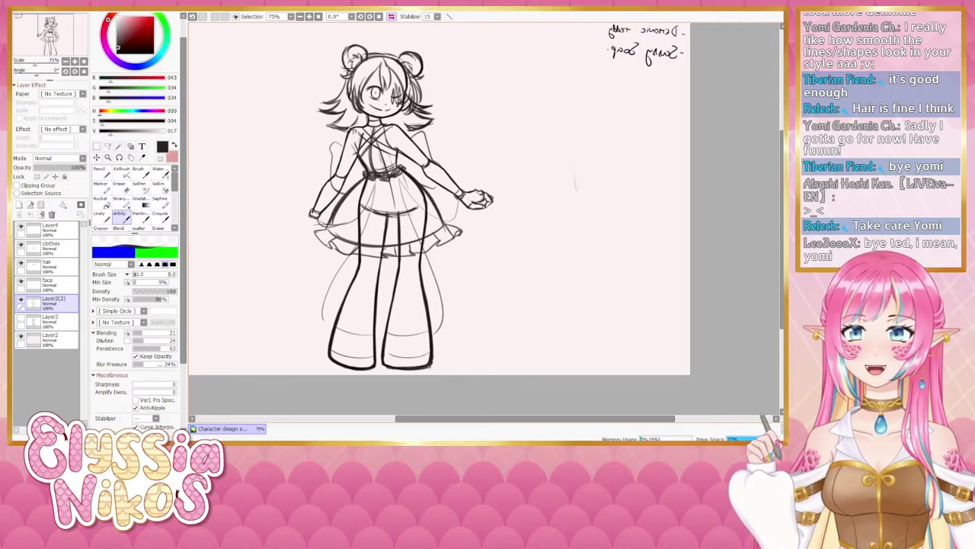
{"action": "key", "text": "e"}
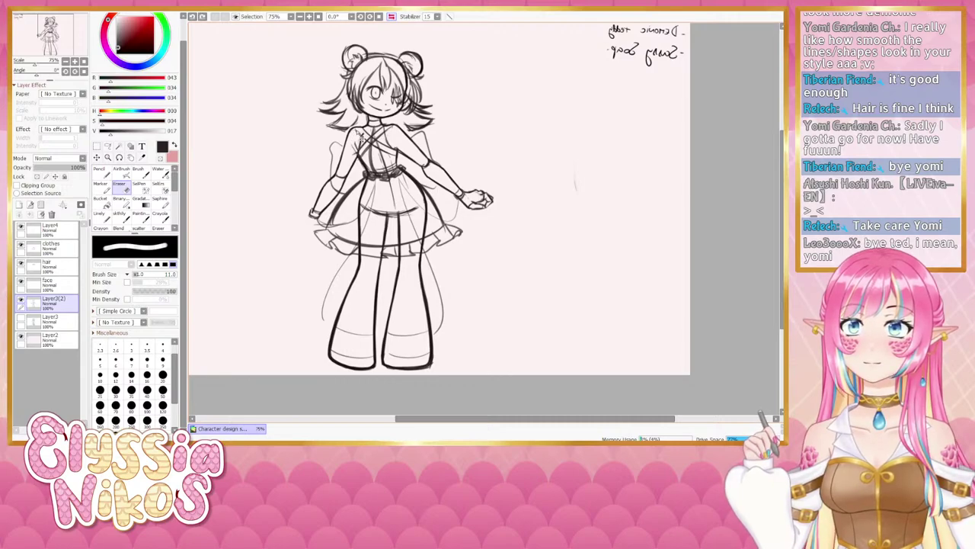
{"action": "left_click", "coordinate": [123, 218]}
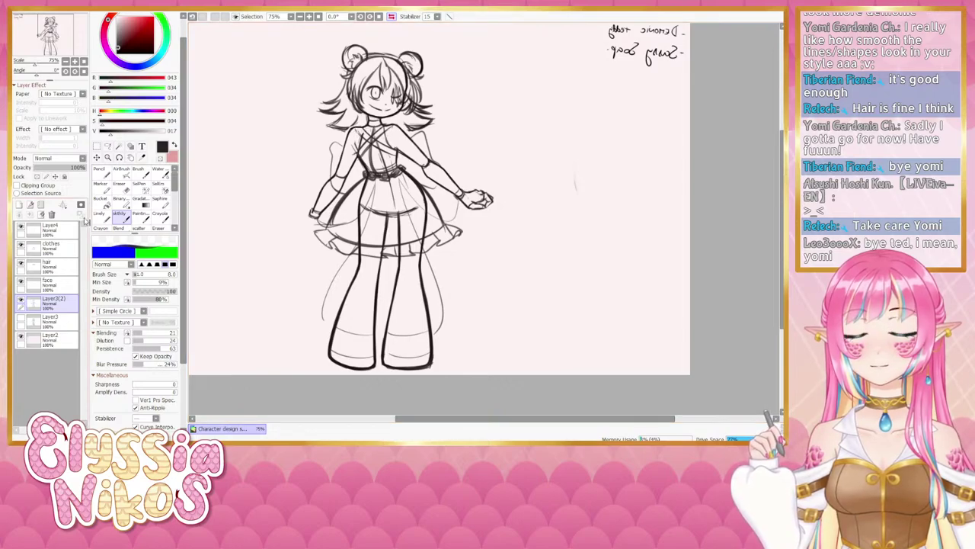
{"action": "key", "text": "e"}
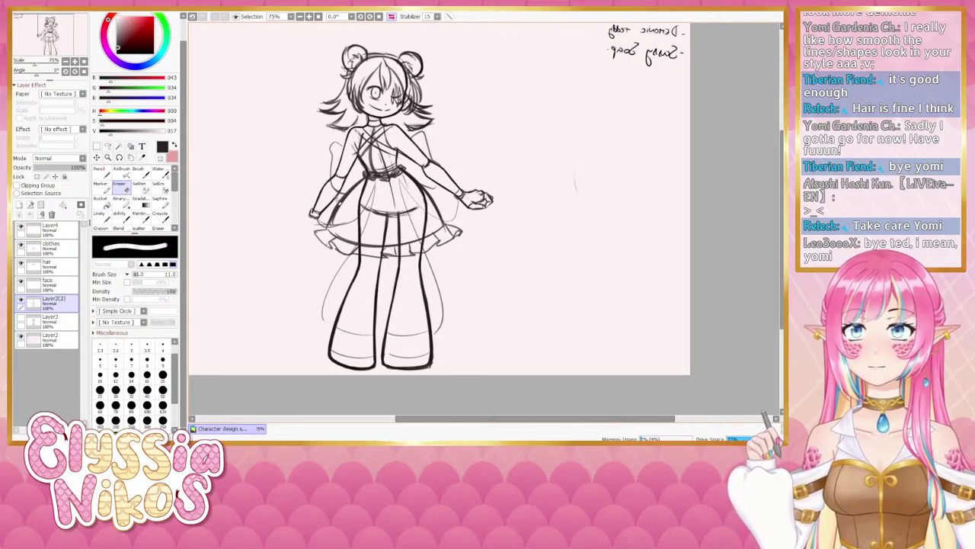
- Turn off the horizontal canvas flip and examine the whole figure's pose at 50% and 75% zoom
{"action": "key", "text": "h"}
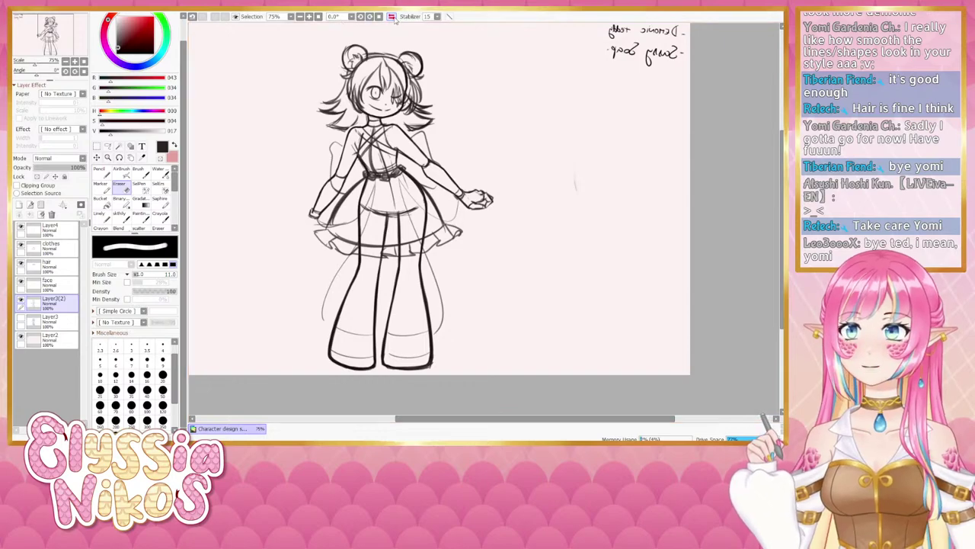
{"action": "mouse_move", "coordinate": [445, 116]}
{"action": "left_mouse_down"}
{"action": "mouse_move", "coordinate": [255, 159]}
{"action": "mouse_move", "coordinate": [196, 124]}
{"action": "left_mouse_up"}
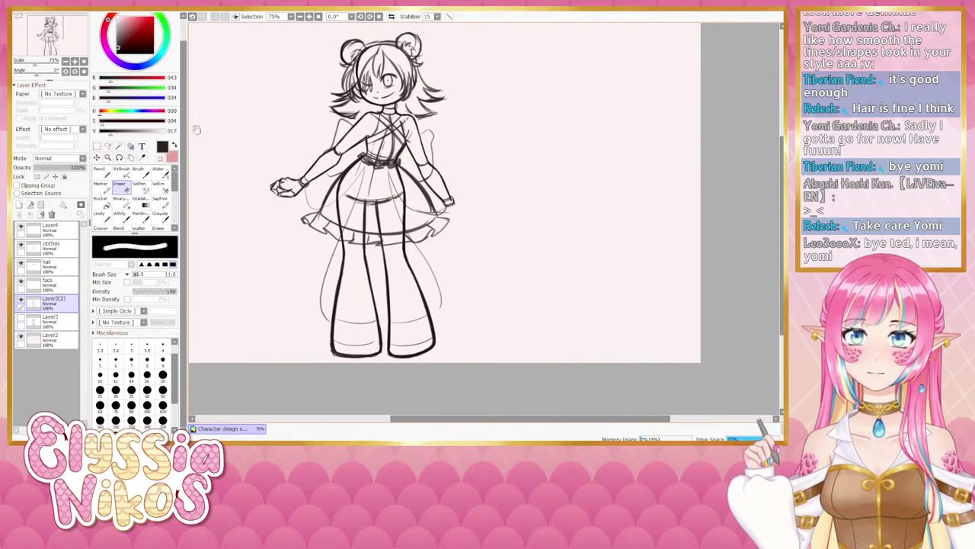
{"action": "left_click", "coordinate": [68, 62]}
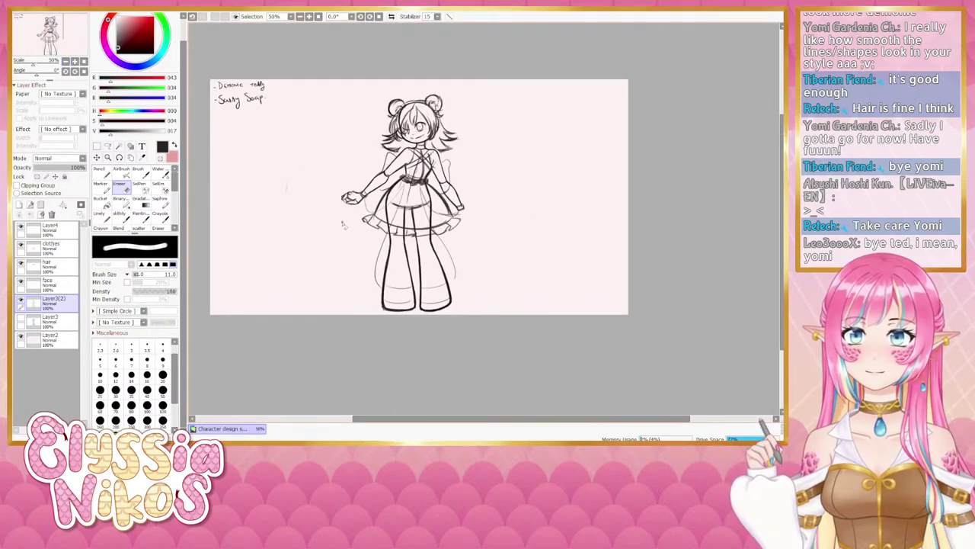
{"action": "left_click_drag", "start_coordinate": [312, 206], "coordinate": [295, 195]}
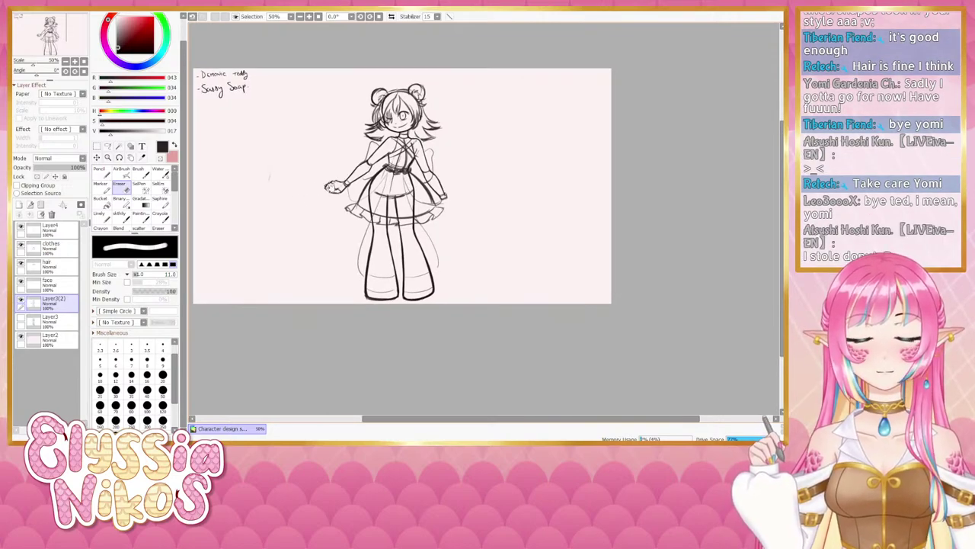
{"action": "left_click_drag", "start_coordinate": [331, 188], "coordinate": [320, 196]}
{"action": "left_click", "coordinate": [74, 62]}
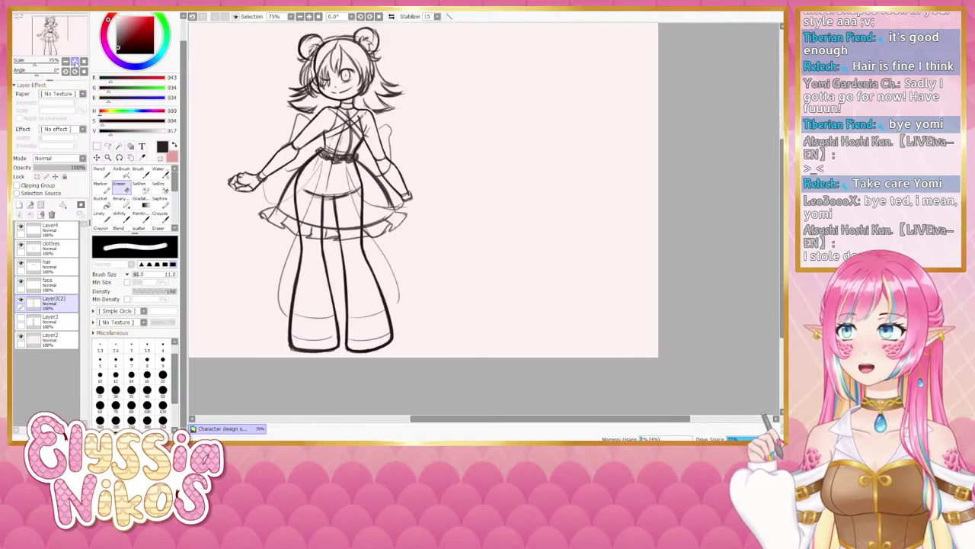
{"action": "left_click_drag", "start_coordinate": [334, 256], "coordinate": [371, 244]}
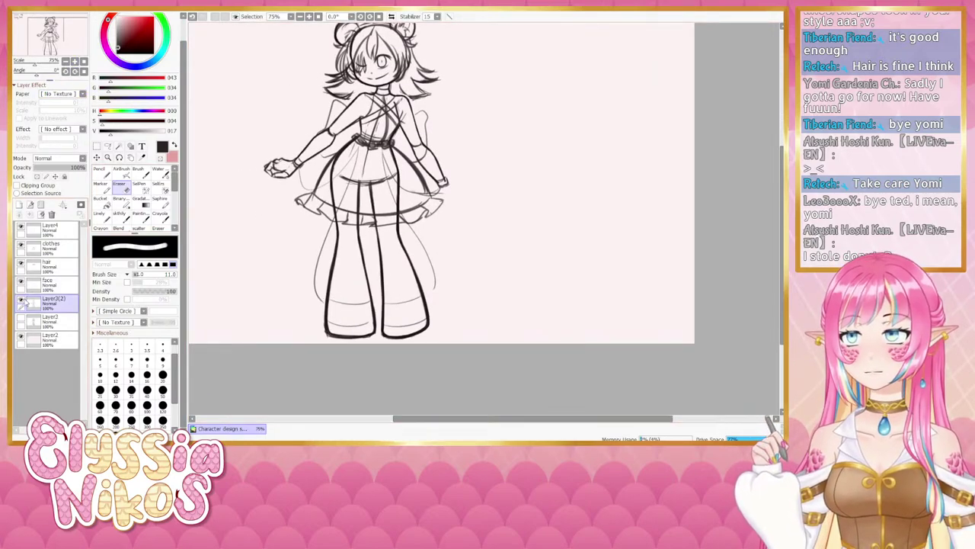
{"action": "left_click_drag", "start_coordinate": [309, 173], "coordinate": [326, 219]}
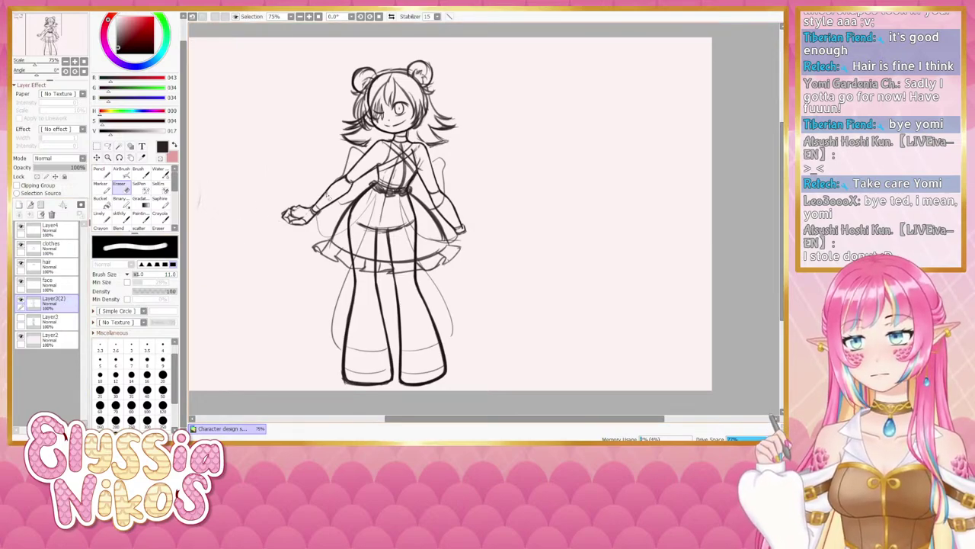
- Trim the torso outline between the waist and the lowered arm on Layer3(2) with the size 8 eraser, undoing one stroke
{"action": "key", "text": "]"}
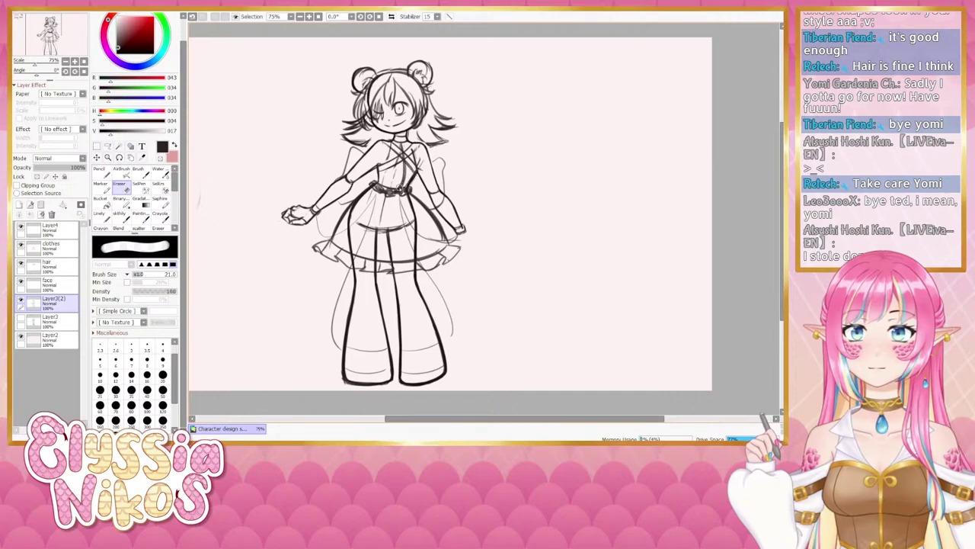
{"action": "key", "text": "["}
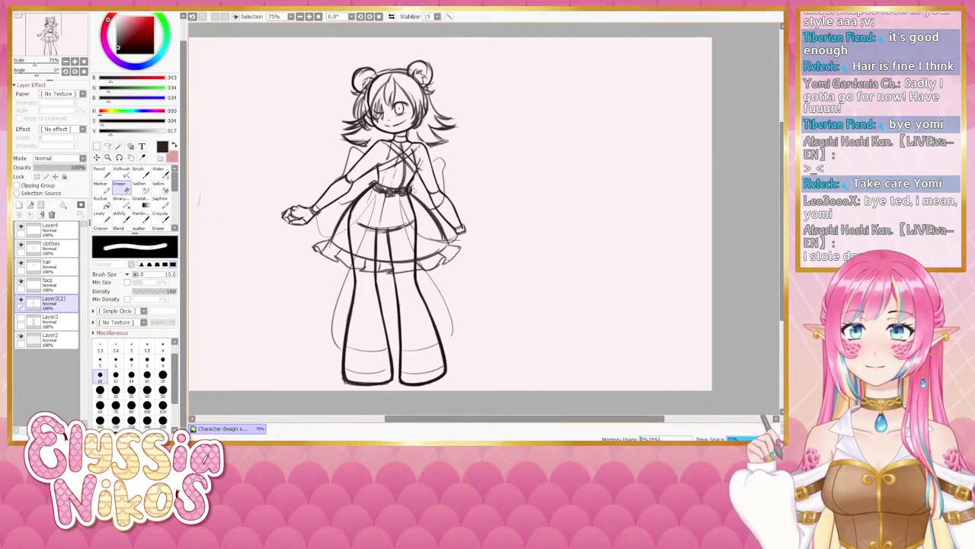
{"action": "key", "text": "ctrl+z"}
{"action": "key", "text": "["}
{"action": "key", "text": "["}
{"action": "left_click_drag", "start_coordinate": [414, 188], "coordinate": [417, 179]}
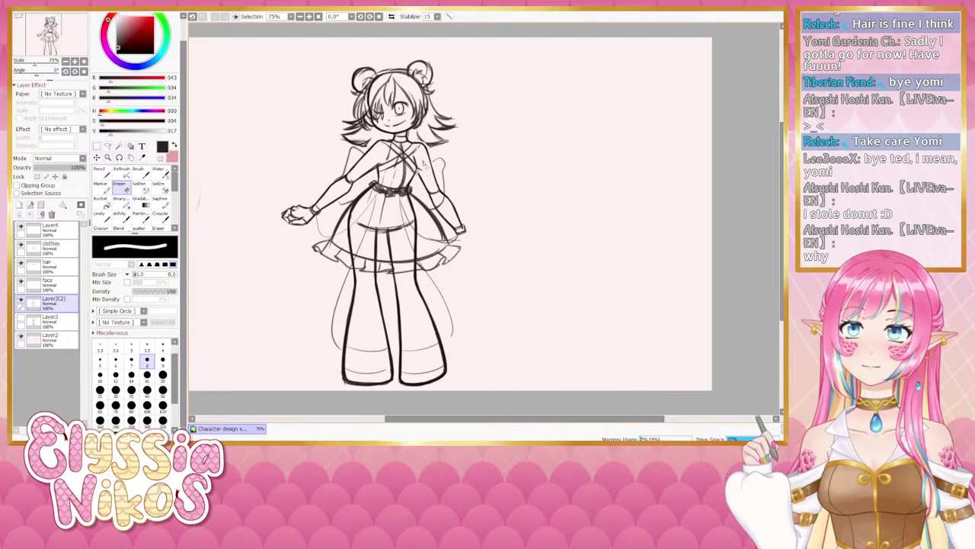
{"action": "left_click_drag", "start_coordinate": [424, 165], "coordinate": [422, 167]}
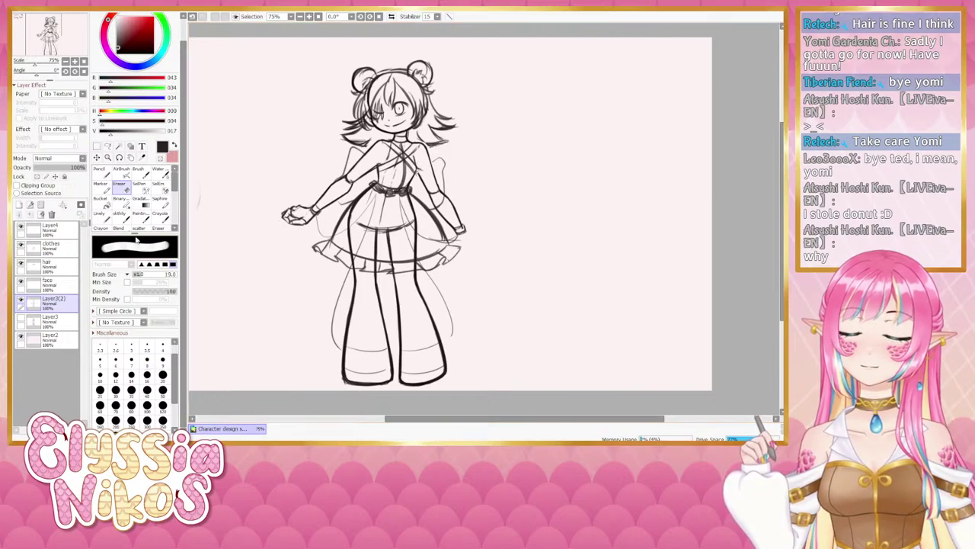
- Touch up the torso side line above the belt on Layer3(2) with the brush and eraser both at size 7
{"action": "key", "text": "b"}
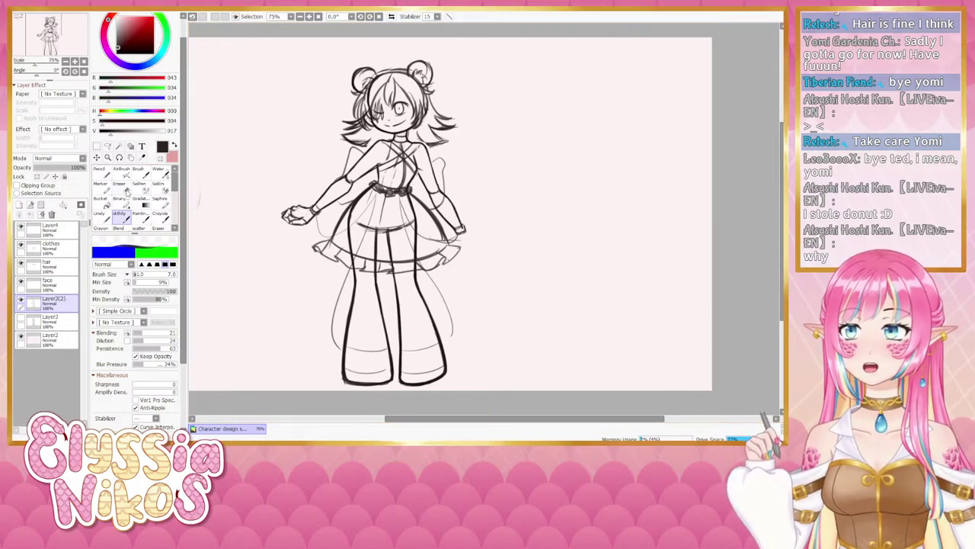
{"action": "left_click", "coordinate": [122, 186]}
{"action": "key", "text": "["}
{"action": "key", "text": "["}
{"action": "key", "text": "["}
{"action": "key", "text": "["}
{"action": "key", "text": "["}
{"action": "key", "text": "["}
{"action": "key", "text": "["}
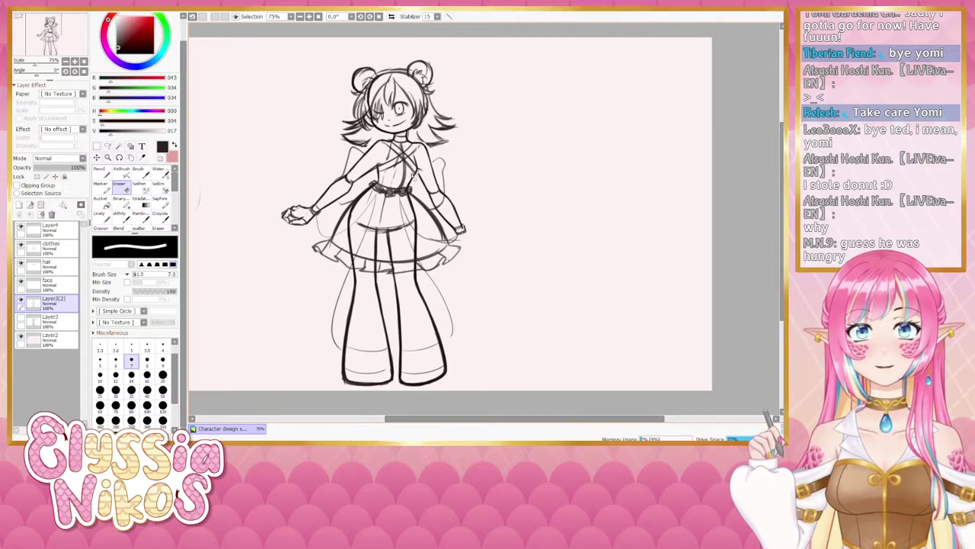
{"action": "left_click", "coordinate": [120, 215]}
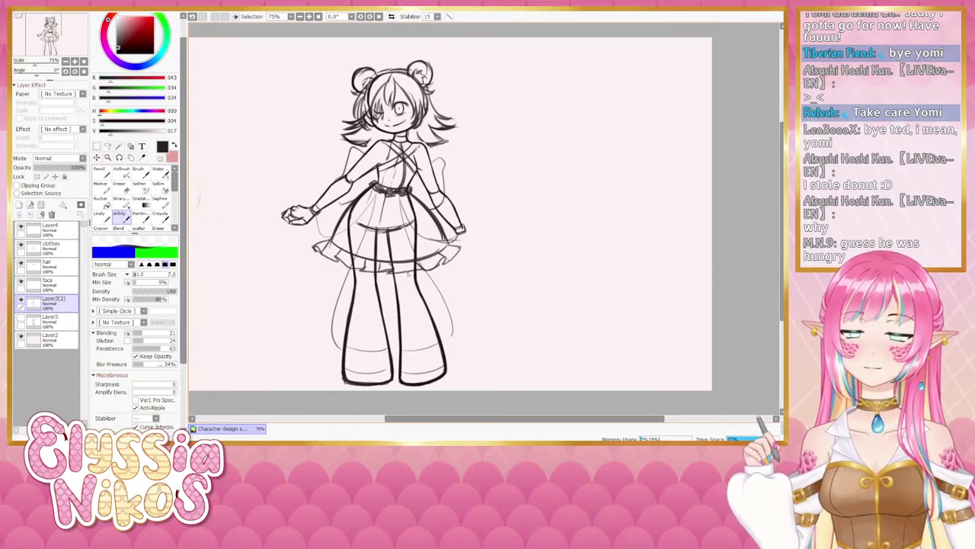
- Erase stray bodice and skirt lines around the belt on the clothes layer, undoing one unwanted stroke
{"action": "key", "text": "e"}
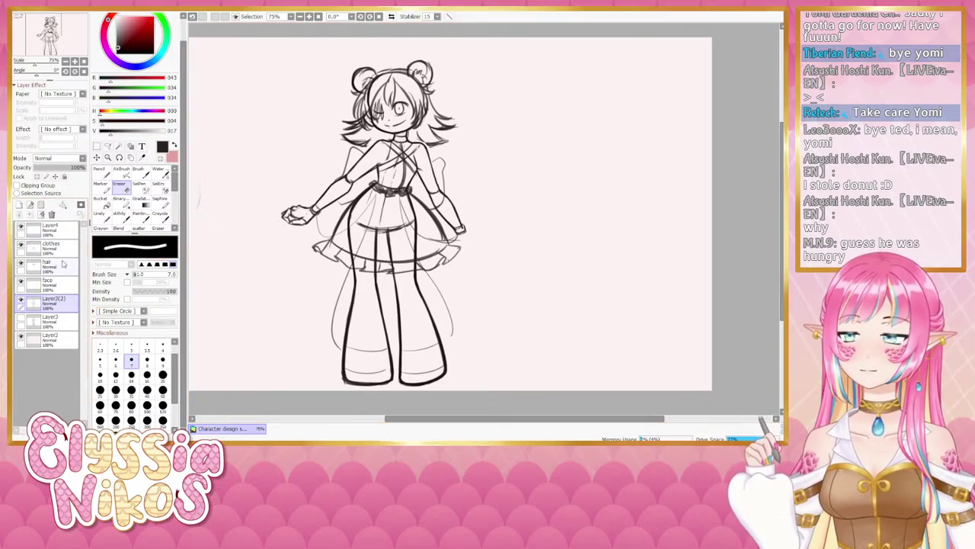
{"action": "left_click", "coordinate": [49, 246]}
{"action": "mouse_move", "coordinate": [381, 180]}
{"action": "left_mouse_down"}
{"action": "mouse_move", "coordinate": [389, 176]}
{"action": "mouse_move", "coordinate": [382, 185]}
{"action": "left_mouse_up"}
{"action": "key", "text": "ctrl+z"}
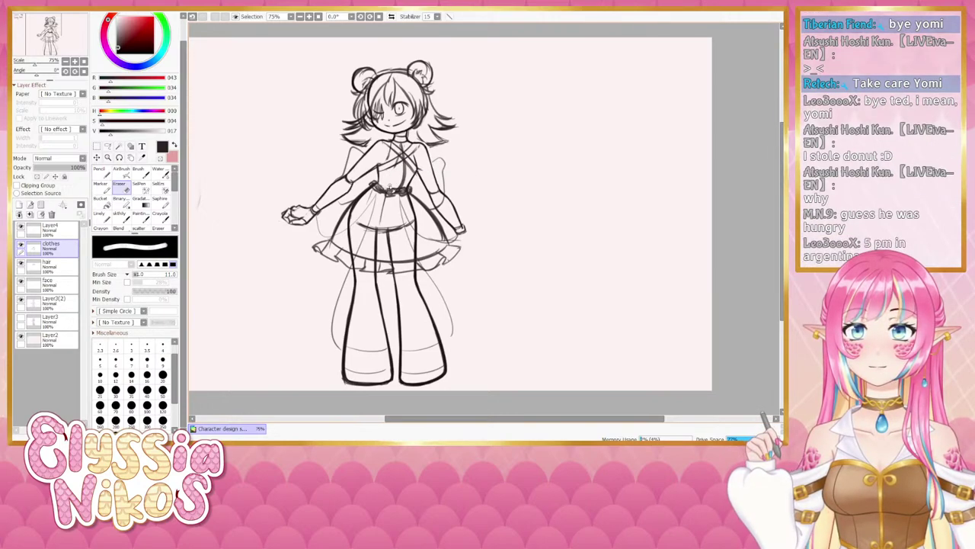
{"action": "mouse_move", "coordinate": [394, 189]}
{"action": "left_mouse_down"}
{"action": "mouse_move", "coordinate": [412, 162]}
{"action": "mouse_move", "coordinate": [391, 195]}
{"action": "mouse_move", "coordinate": [405, 196]}
{"action": "mouse_move", "coordinate": [402, 161]}
{"action": "mouse_move", "coordinate": [391, 210]}
{"action": "left_mouse_up"}
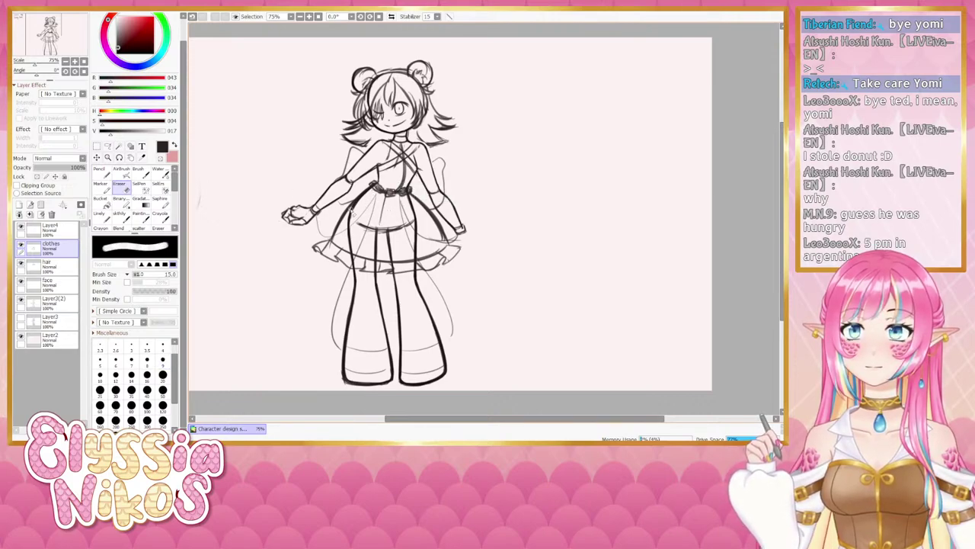
- Refine the outstretched forearm's lines on Layer3(2) with the size 8 brush and the size 10 eraser
{"action": "left_click", "coordinate": [66, 61]}
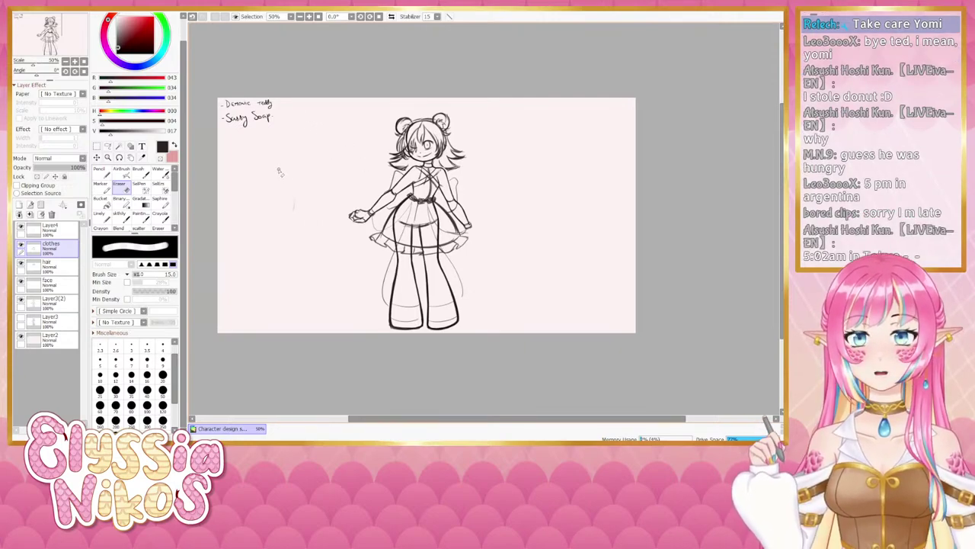
{"action": "left_click", "coordinate": [120, 217]}
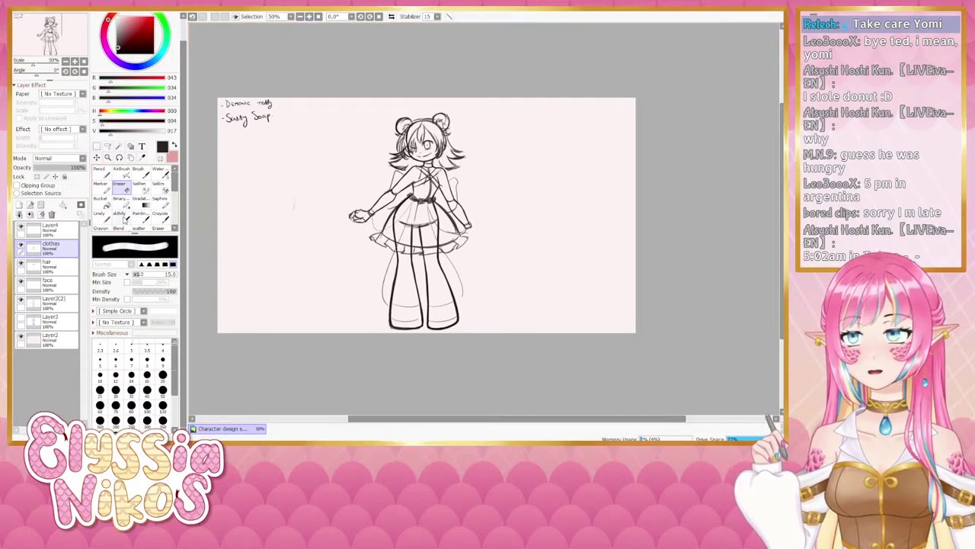
{"action": "left_click", "coordinate": [50, 301]}
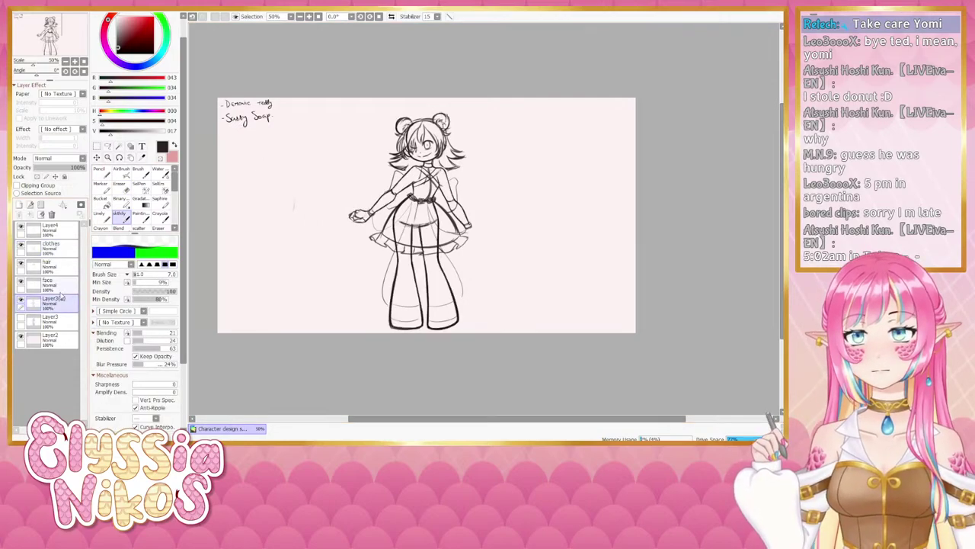
{"action": "left_click", "coordinate": [75, 62]}
{"action": "left_click_drag", "start_coordinate": [341, 185], "coordinate": [356, 143]}
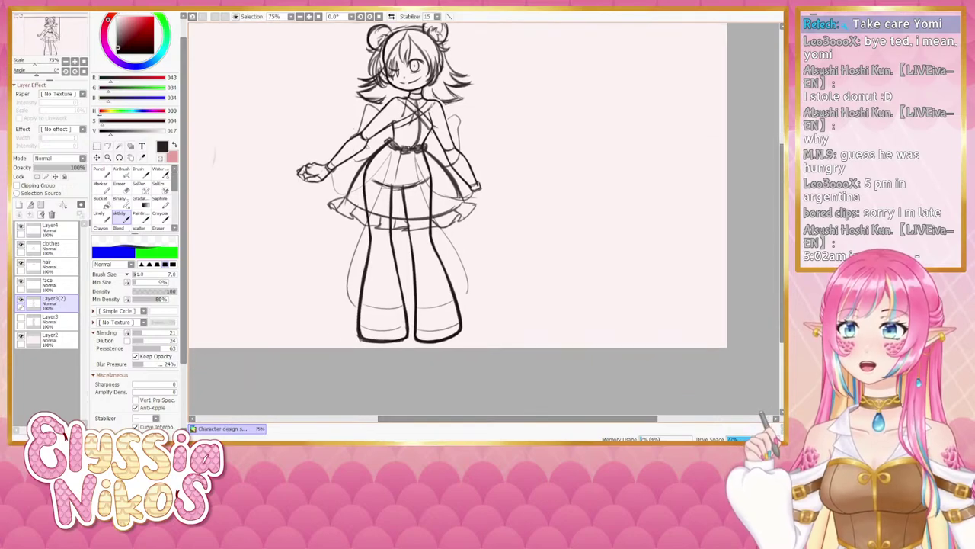
{"action": "key", "text": "]"}
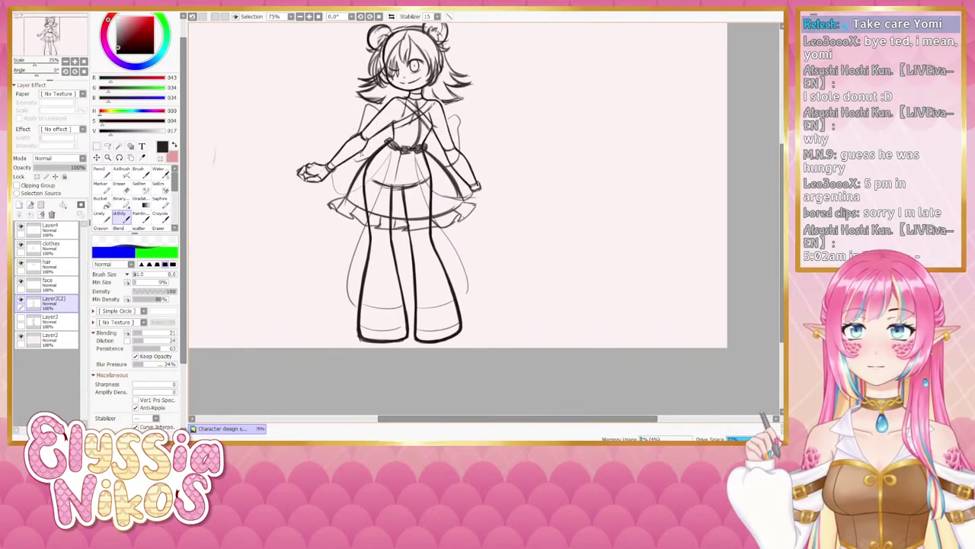
{"action": "key", "text": "e"}
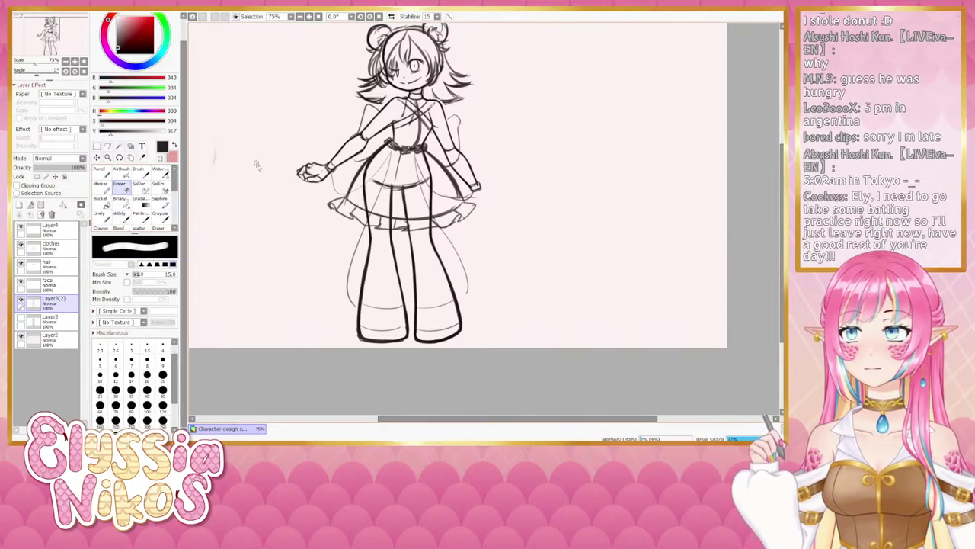
{"action": "key", "text": "bracketleft"}
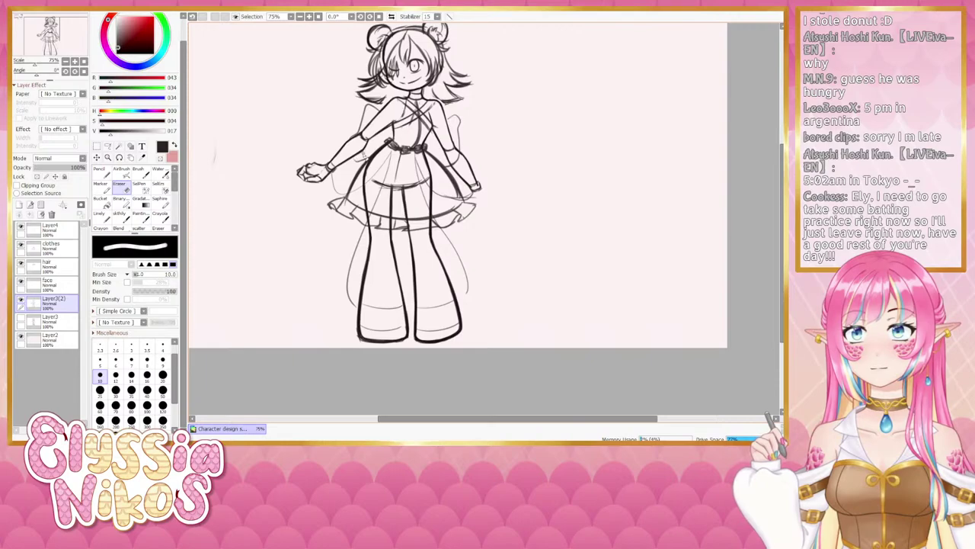
- Lasso the outstretched hand on Layer3(2) and shift it slightly closer to the wrist with a free transform
{"action": "key", "text": "ctrl+minus"}
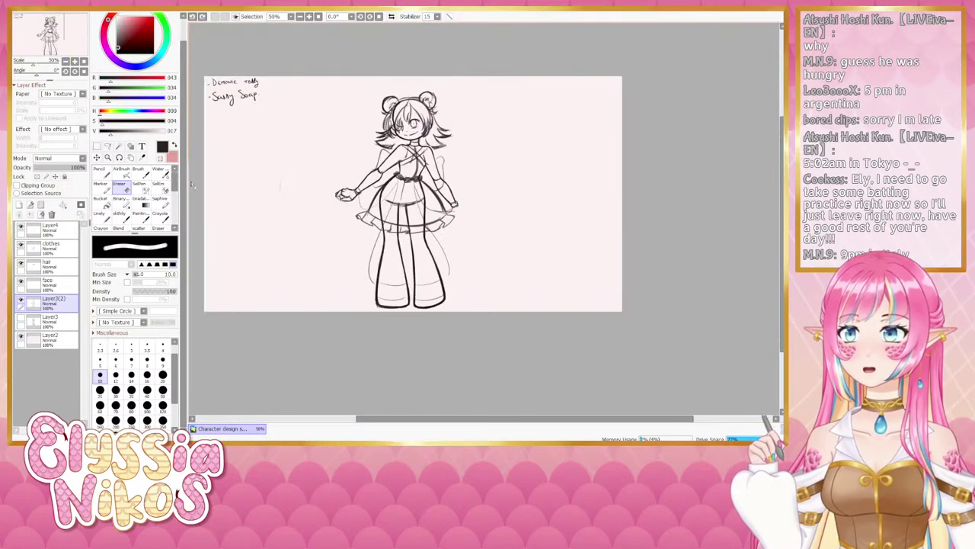
{"action": "left_click_drag", "start_coordinate": [310, 253], "coordinate": [287, 250]}
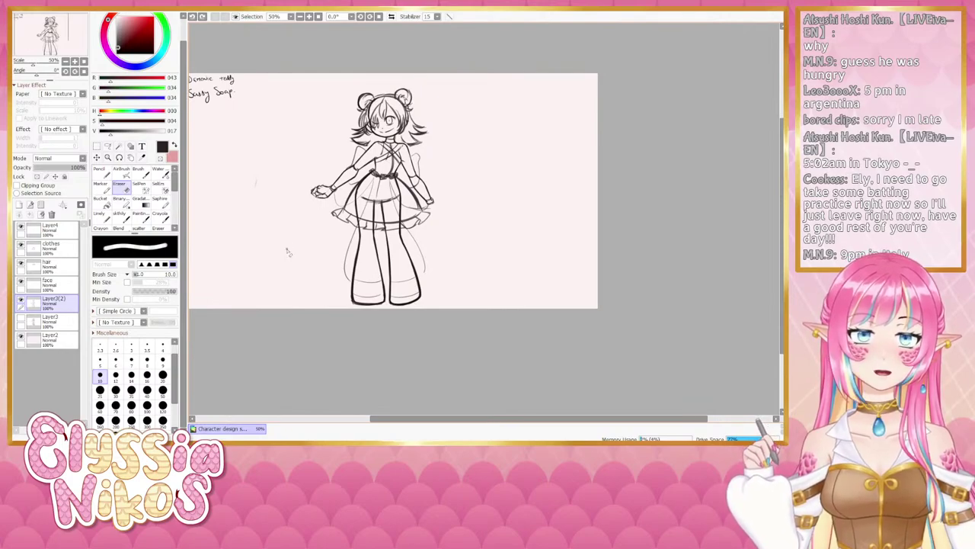
{"action": "left_click", "coordinate": [108, 146]}
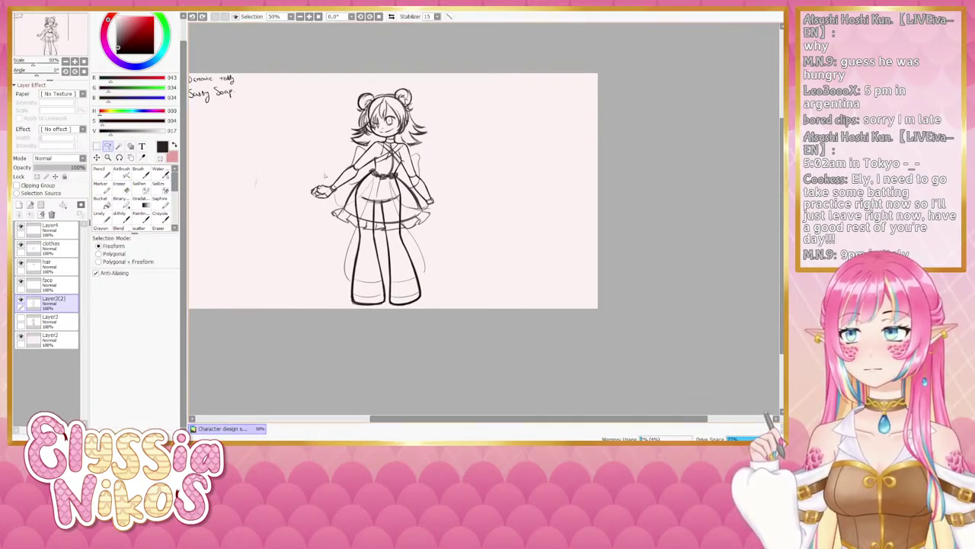
{"action": "mouse_move", "coordinate": [350, 183]}
{"action": "left_mouse_down"}
{"action": "mouse_move", "coordinate": [317, 176]}
{"action": "mouse_move", "coordinate": [345, 200]}
{"action": "mouse_move", "coordinate": [336, 188]}
{"action": "left_mouse_up"}
{"action": "key", "text": "ctrl+t"}
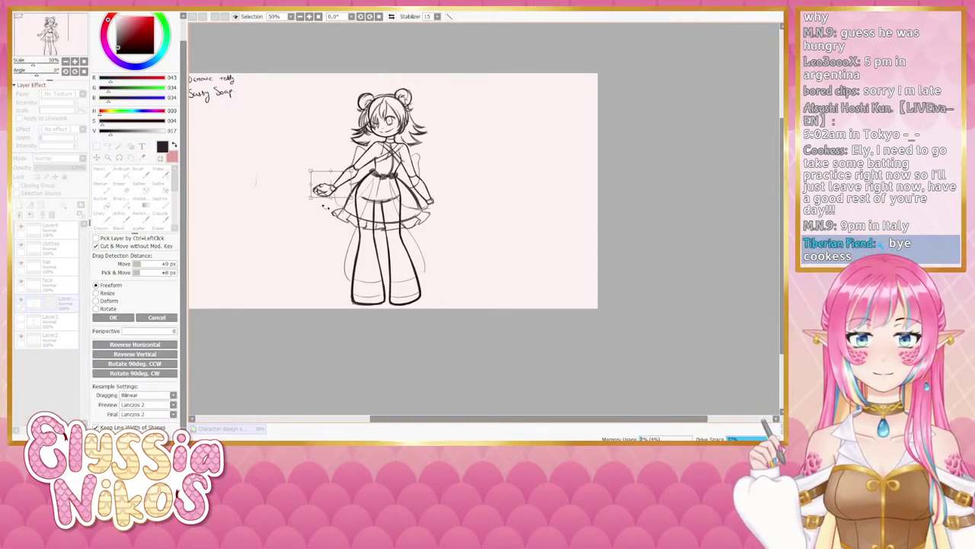
{"action": "left_click", "coordinate": [112, 317]}
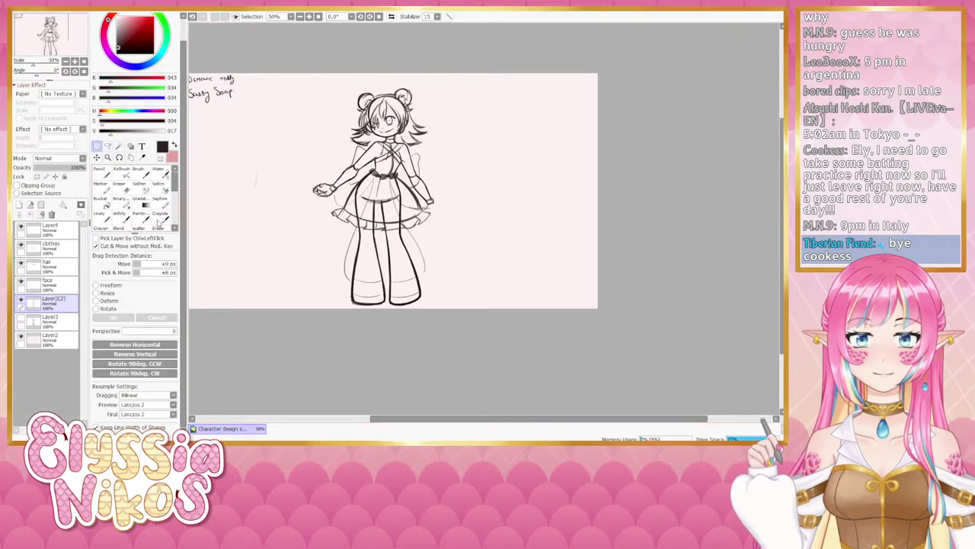
- Redraw the outstretched forearm's lines at the wrist with the size 8 brush, undoing unwanted strokes, and tidy them with the size 8 eraser
{"action": "left_click", "coordinate": [123, 216]}
{"action": "left_click", "coordinate": [77, 62]}
{"action": "left_click_drag", "start_coordinate": [221, 140], "coordinate": [323, 124]}
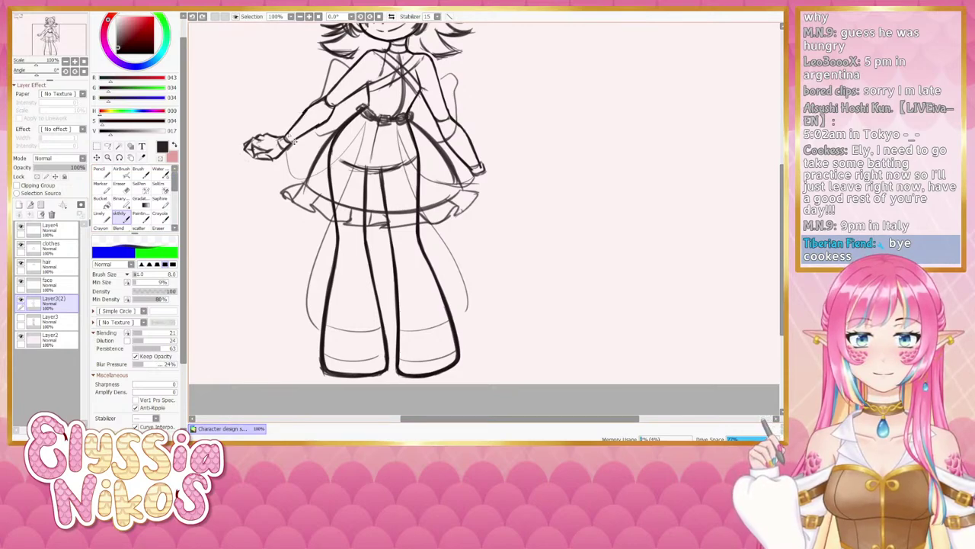
{"action": "left_click_drag", "start_coordinate": [286, 138], "coordinate": [318, 102]}
{"action": "key", "text": "ctrl+z"}
{"action": "key", "text": "ctrl+z"}
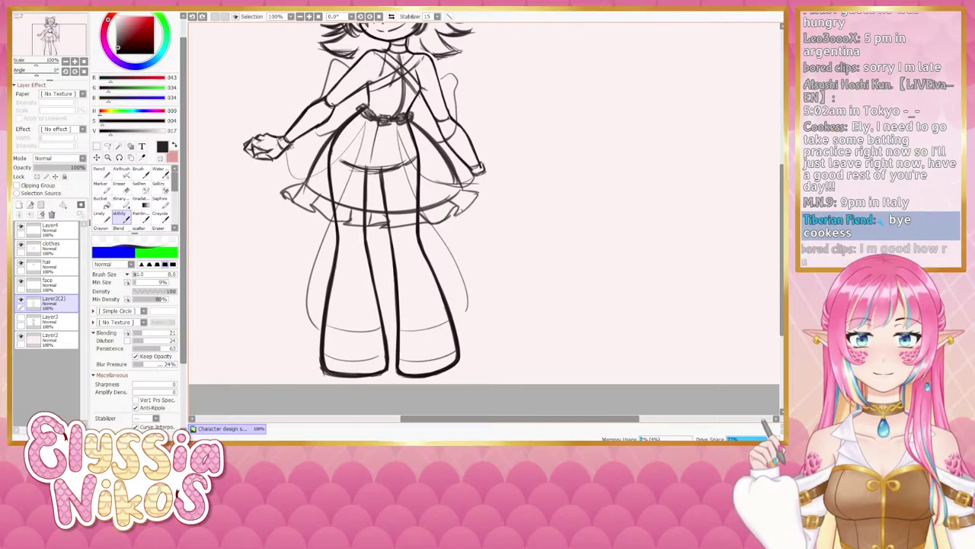
{"action": "left_click_drag", "start_coordinate": [291, 145], "coordinate": [327, 122]}
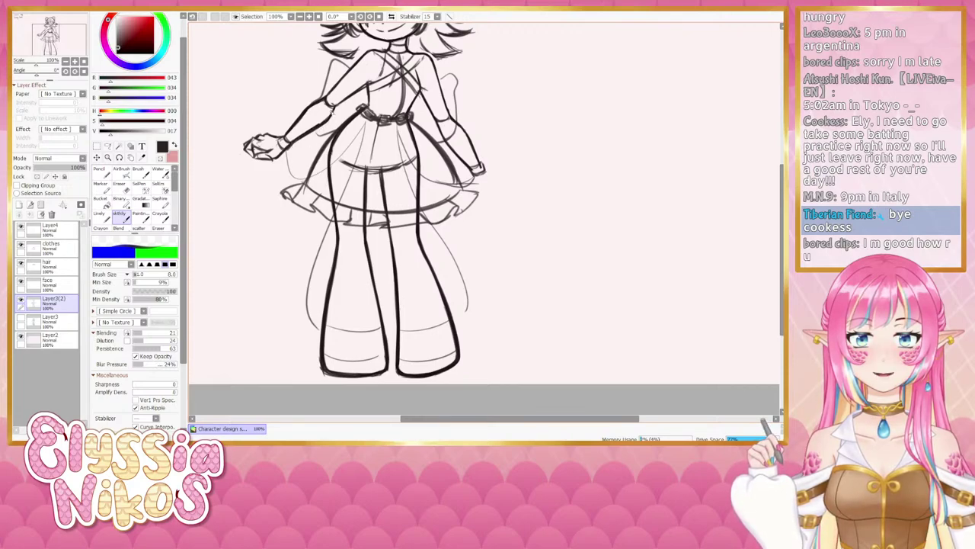
{"action": "key", "text": "e"}
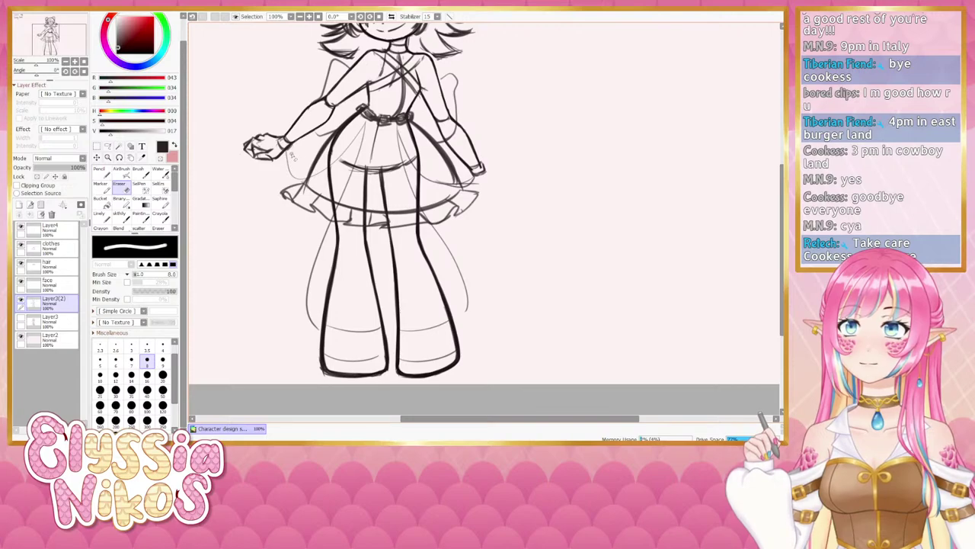
{"action": "left_click_drag", "start_coordinate": [322, 152], "coordinate": [310, 195]}
{"action": "left_click", "coordinate": [66, 61]}
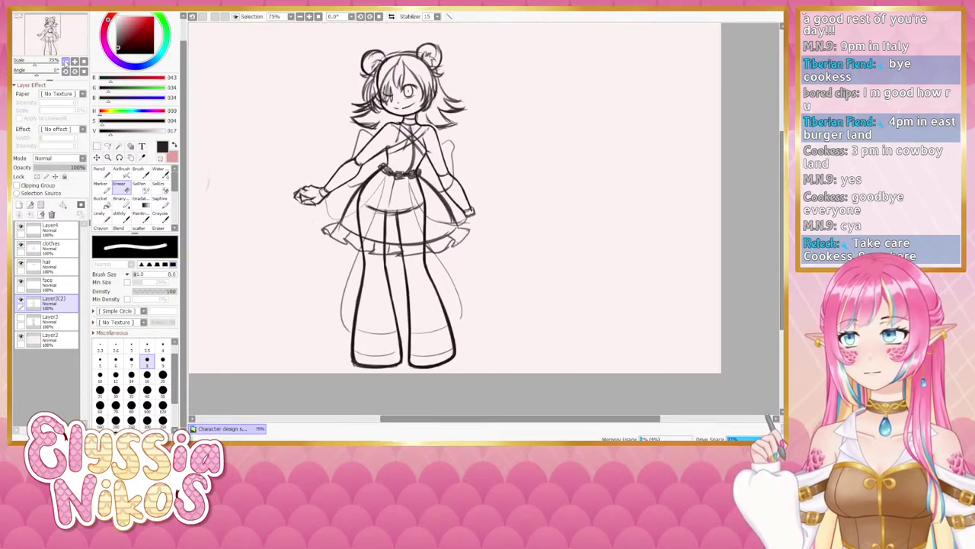
{"action": "left_click", "coordinate": [66, 61]}
{"action": "left_click_drag", "start_coordinate": [314, 229], "coordinate": [280, 231]}
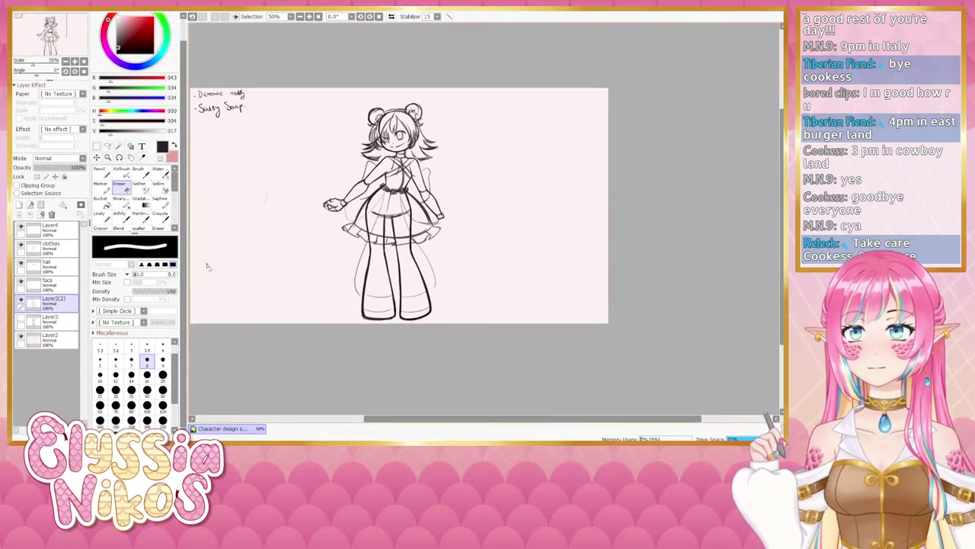
{"action": "scroll", "coordinate": [276, 236], "scroll_direction": "right", "scroll_amount": 1}
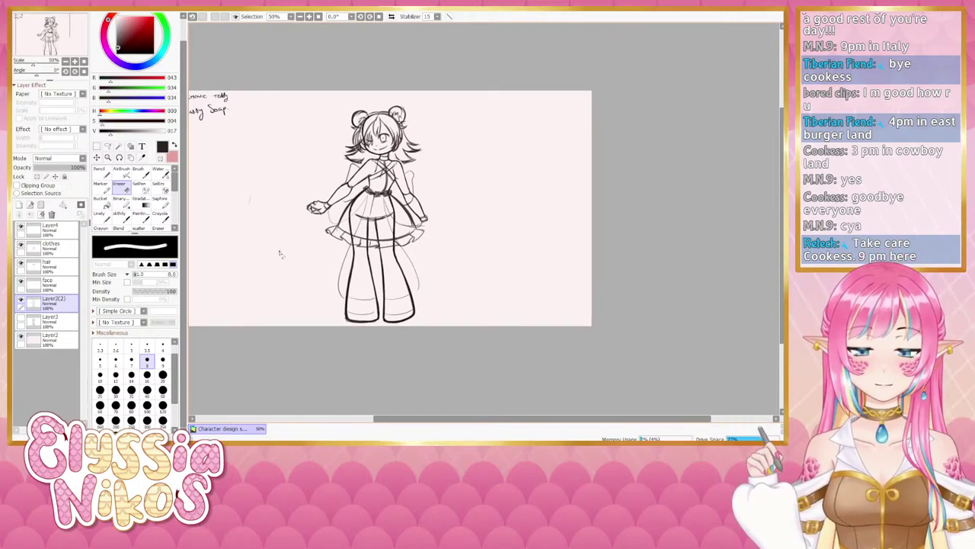
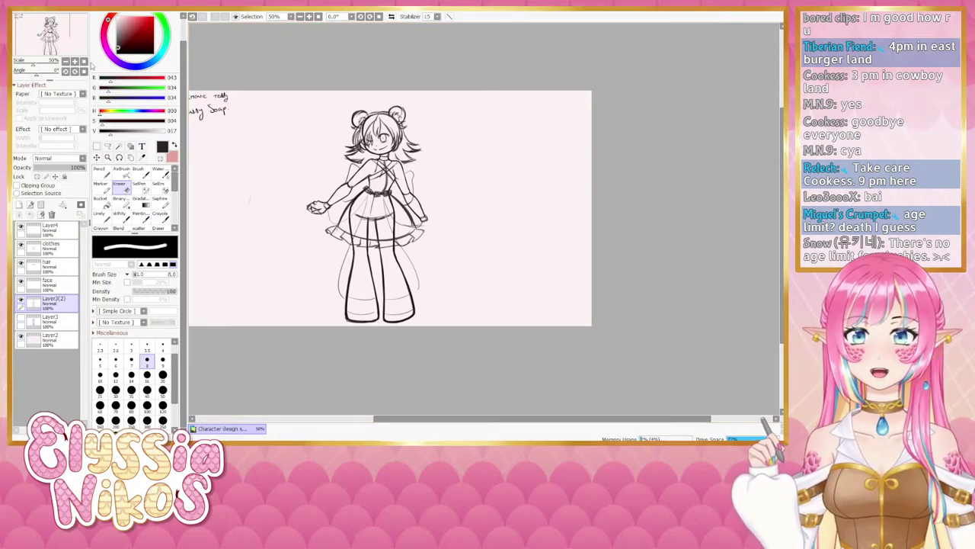
- Erase stray head outline parts around the hair and cheek on Layer3(2) with the size 9 eraser, undoing unwanted strokes
{"action": "left_click", "coordinate": [73, 61]}
{"action": "left_click_drag", "start_coordinate": [350, 198], "coordinate": [444, 263]}
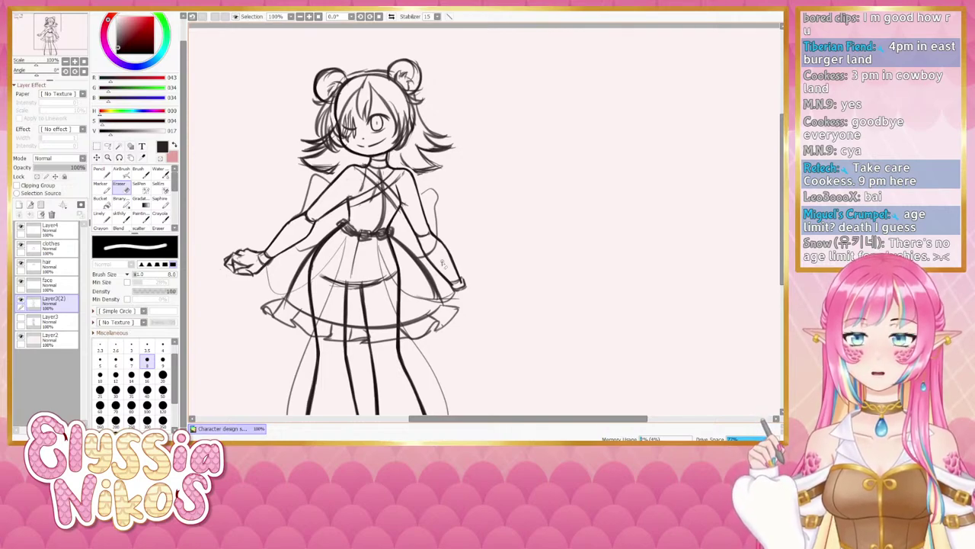
{"action": "left_click_drag", "start_coordinate": [332, 100], "coordinate": [340, 100]}
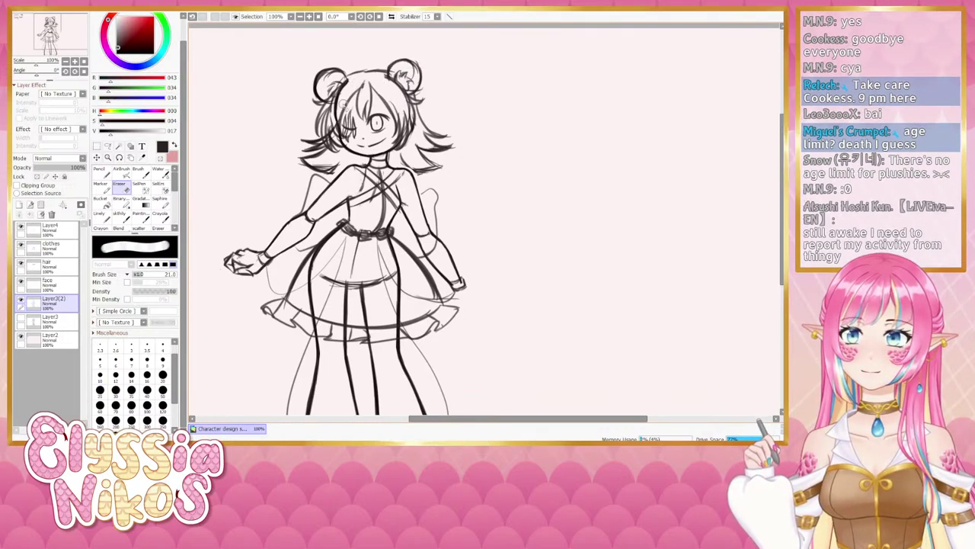
{"action": "left_click_drag", "start_coordinate": [355, 89], "coordinate": [348, 88]}
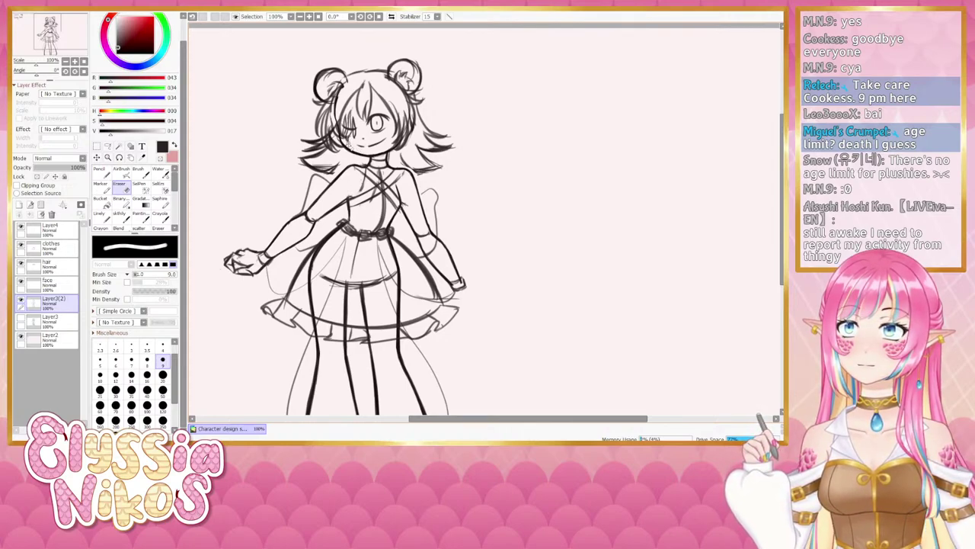
{"action": "key", "text": "ctrl+z"}
{"action": "left_click_drag", "start_coordinate": [339, 130], "coordinate": [337, 140]}
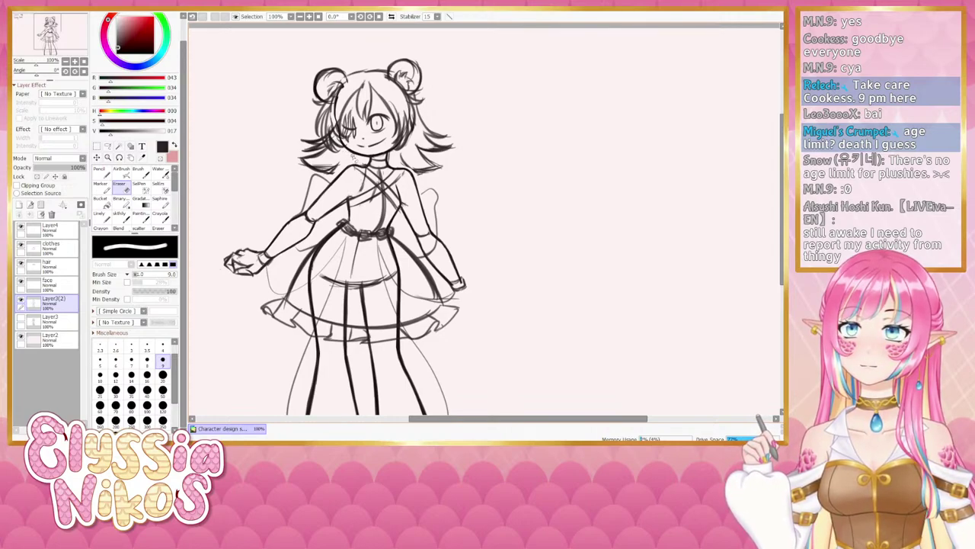
{"action": "key", "text": "ctrl+z"}
{"action": "mouse_move", "coordinate": [343, 151]}
{"action": "left_mouse_down"}
{"action": "mouse_move", "coordinate": [355, 161]}
{"action": "mouse_move", "coordinate": [341, 119]}
{"action": "mouse_move", "coordinate": [345, 133]}
{"action": "left_mouse_up"}
{"action": "key", "text": "ctrl+z"}
{"action": "key", "text": "ctrl+z"}
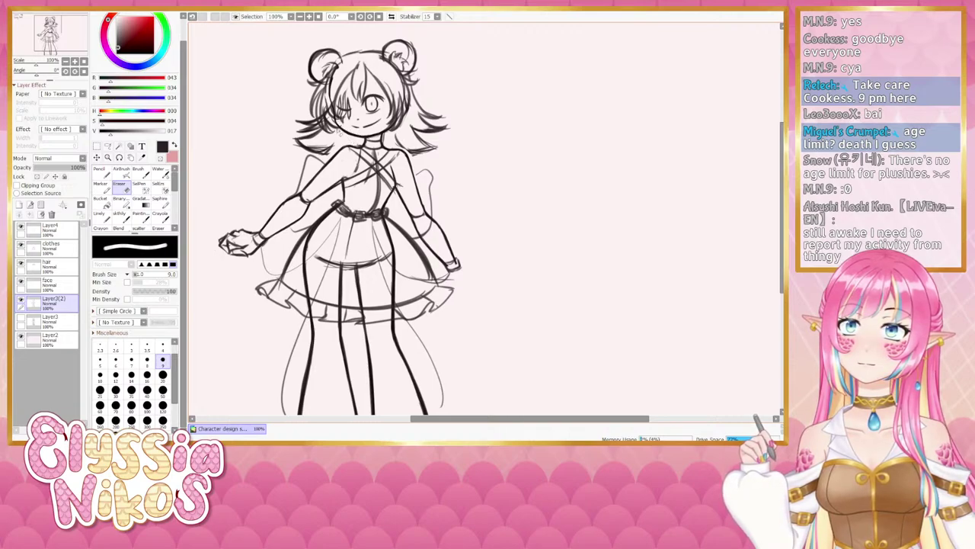
{"action": "key", "text": "ctrl+z"}
{"action": "left_click_drag", "start_coordinate": [342, 135], "coordinate": [344, 135]}
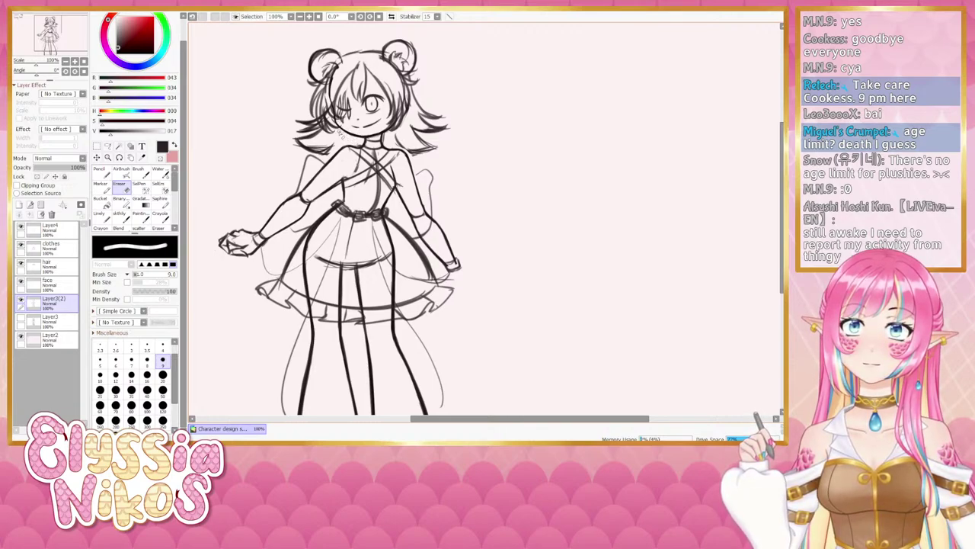
{"action": "key", "text": "ctrl+z"}
{"action": "left_click_drag", "start_coordinate": [340, 131], "coordinate": [344, 137]}
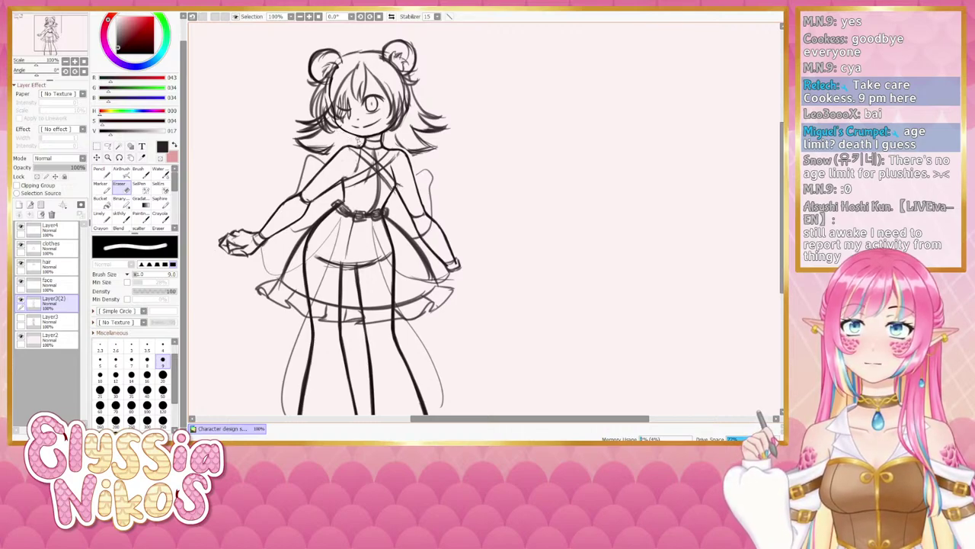
{"action": "key", "text": "ctrl+z"}
{"action": "left_click_drag", "start_coordinate": [353, 138], "coordinate": [352, 140]}
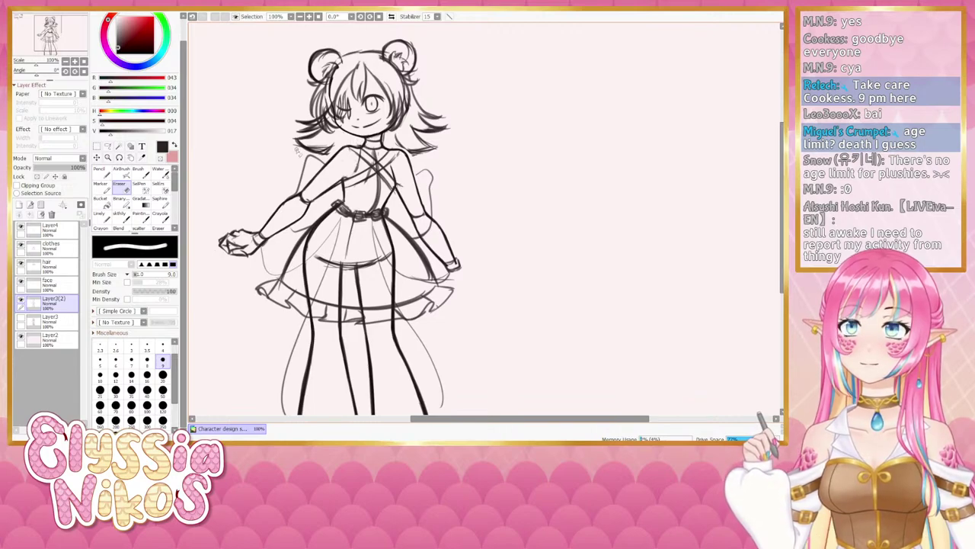
- Touch up the hair strands on the hair layer with the size 9 brush and trim them with the size 6 eraser
{"action": "left_click", "coordinate": [65, 62]}
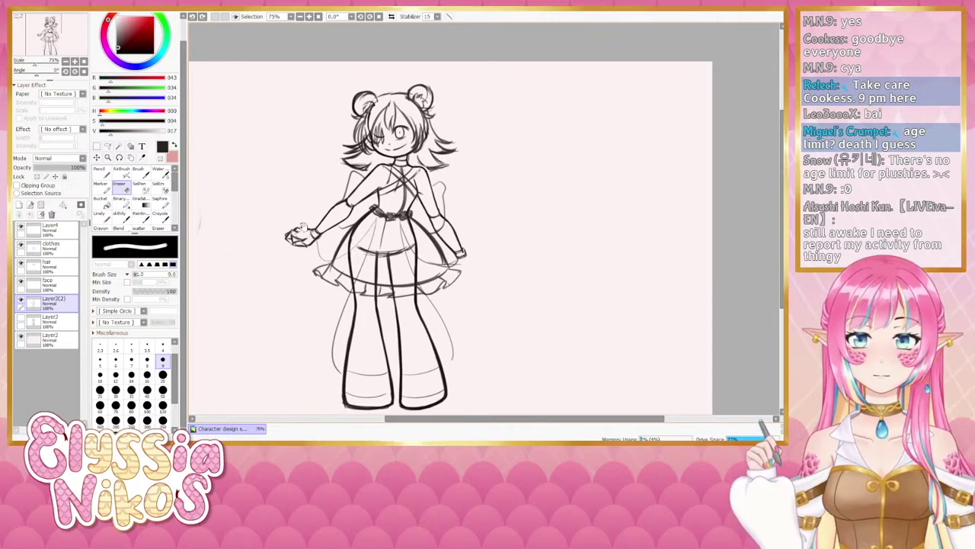
{"action": "mouse_move", "coordinate": [301, 216]}
{"action": "left_mouse_down"}
{"action": "mouse_move", "coordinate": [300, 194]}
{"action": "mouse_move", "coordinate": [303, 209]}
{"action": "left_mouse_up"}
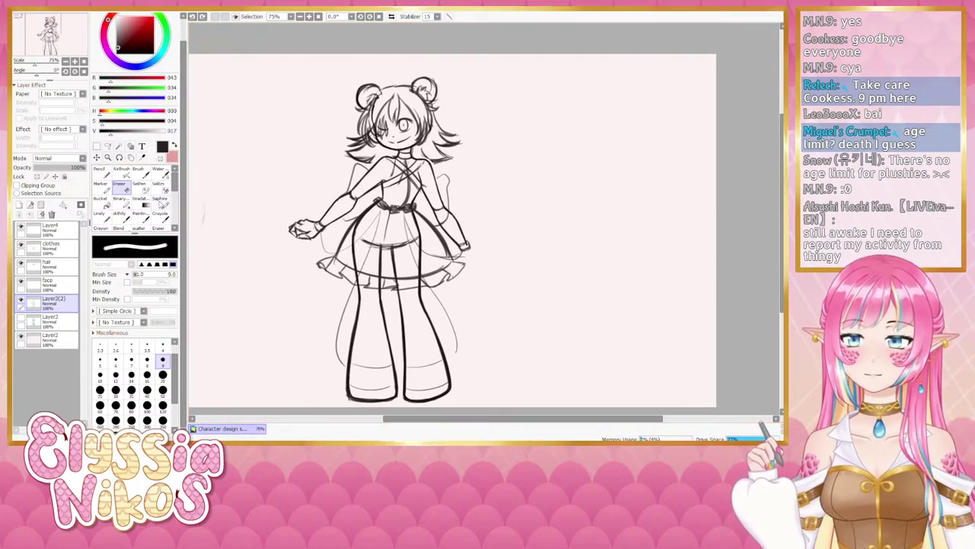
{"action": "left_click", "coordinate": [116, 216]}
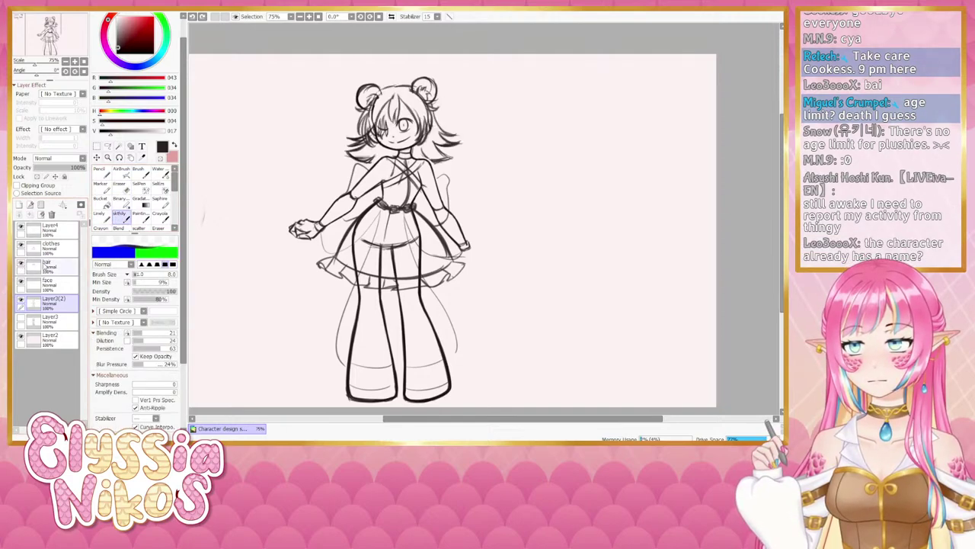
{"action": "left_click", "coordinate": [65, 266]}
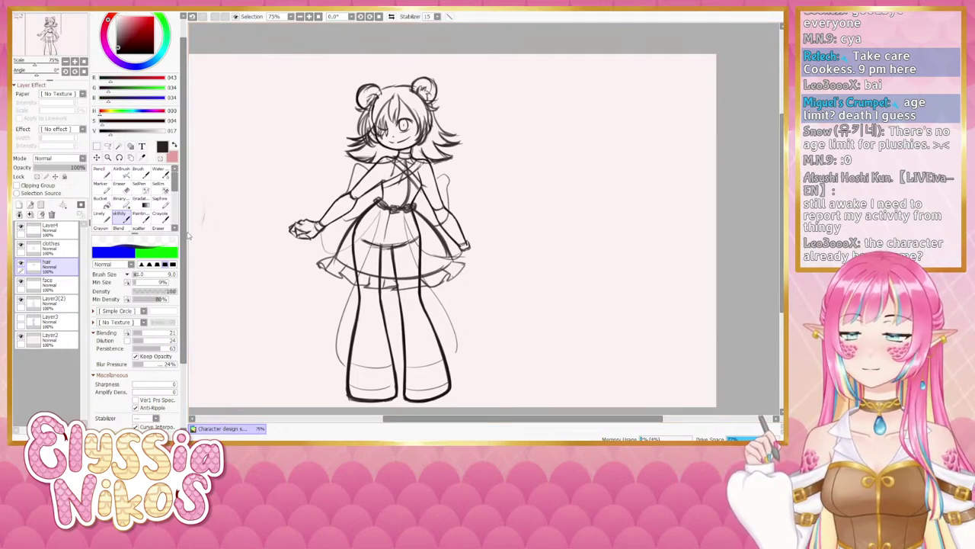
{"action": "left_click", "coordinate": [120, 186]}
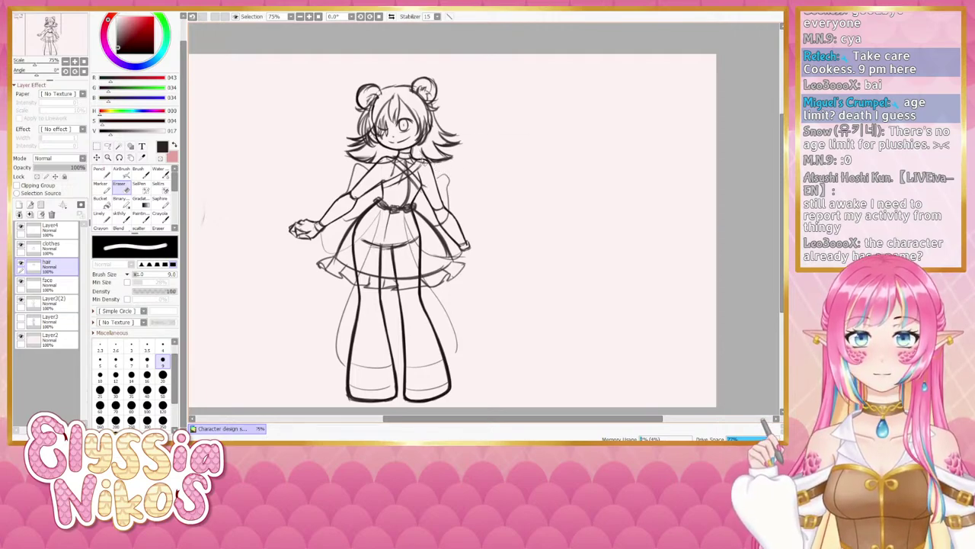
{"action": "key", "text": "bracketleft"}
{"action": "key", "text": "bracketleft"}
{"action": "key", "text": "bracketleft"}
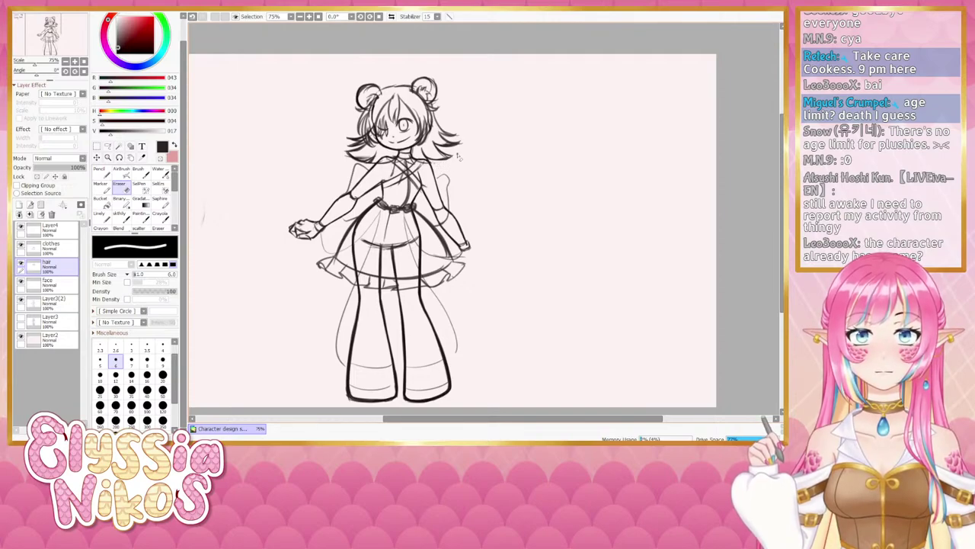
- Refine the flared hair tips at the shoulders on the hair layer, alternating the size 9 brush and size 6 eraser
{"action": "left_click", "coordinate": [117, 217]}
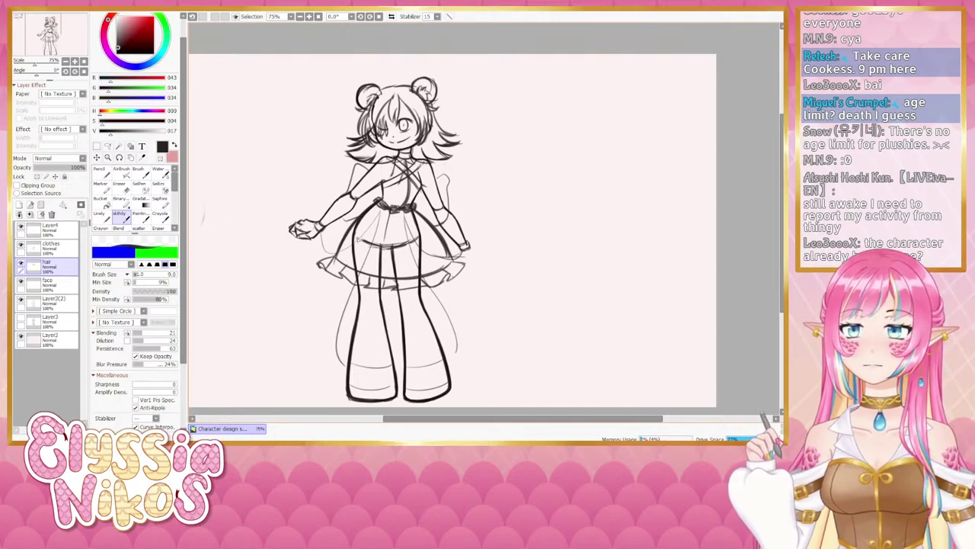
{"action": "key", "text": "e"}
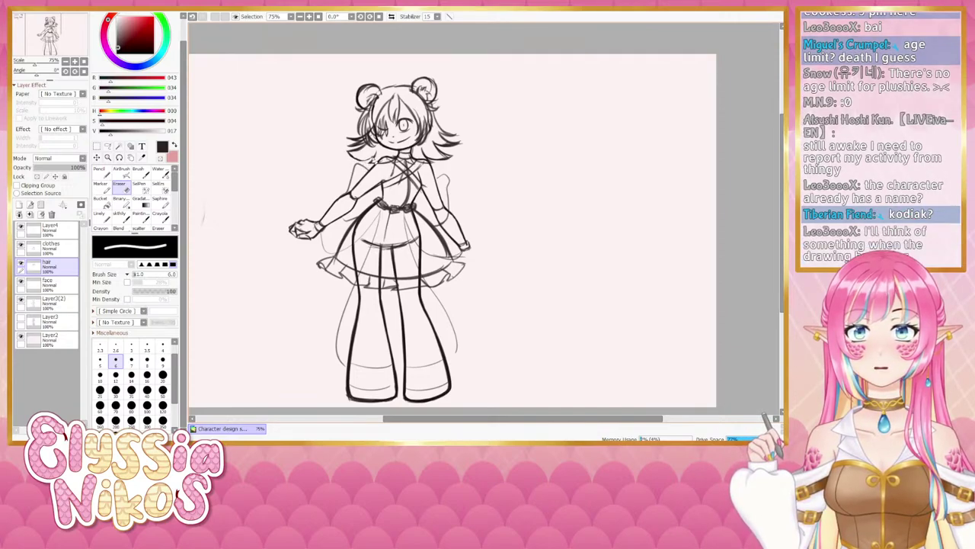
{"action": "left_click", "coordinate": [121, 217]}
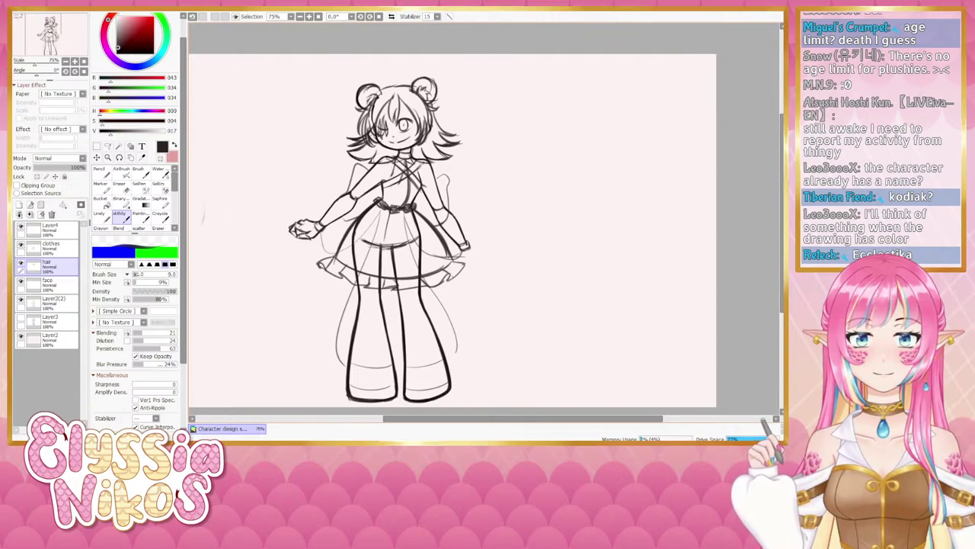
{"action": "key", "text": "e"}
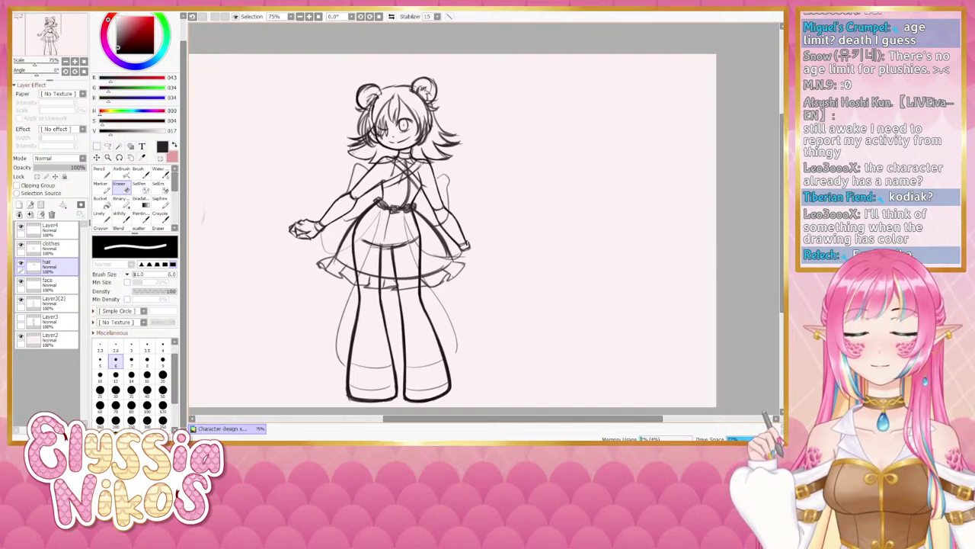
{"action": "left_click_drag", "start_coordinate": [350, 148], "coordinate": [360, 144]}
{"action": "left_click_drag", "start_coordinate": [379, 187], "coordinate": [379, 174]}
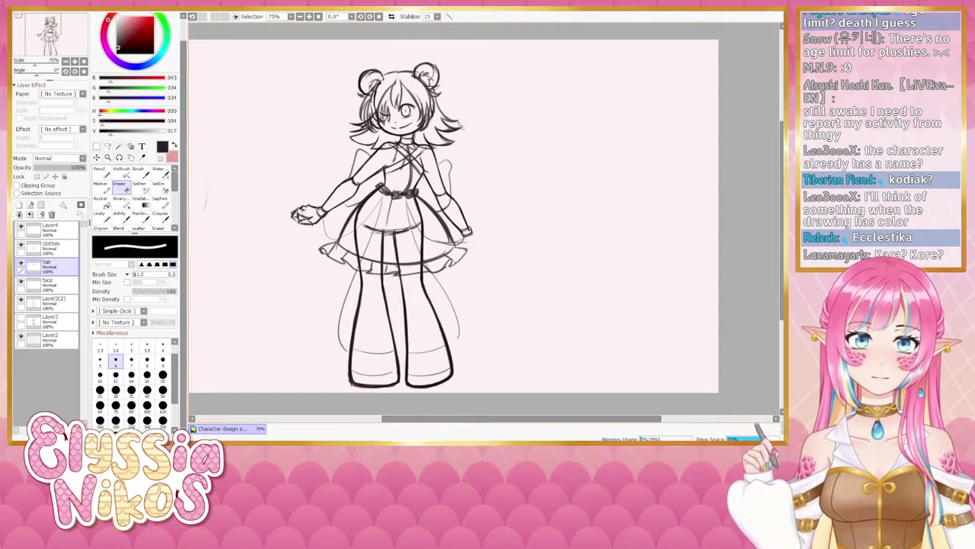
{"action": "left_click_drag", "start_coordinate": [479, 151], "coordinate": [483, 150]}
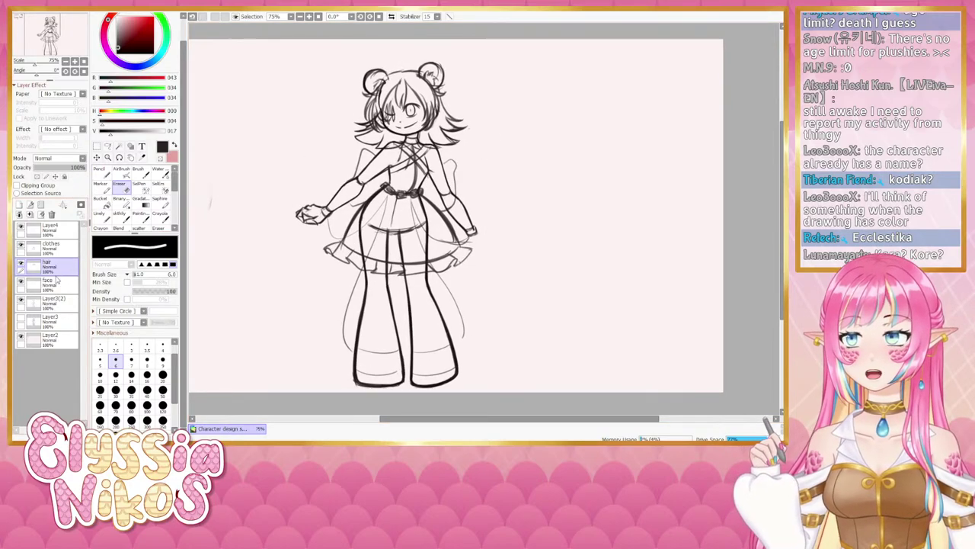
- On Layer3(2), lasso the bear ear on the open-eye side, reposition it with a freeform transform, and check it in the mirrored view
{"action": "left_click", "coordinate": [68, 307]}
{"action": "left_click", "coordinate": [107, 145]}
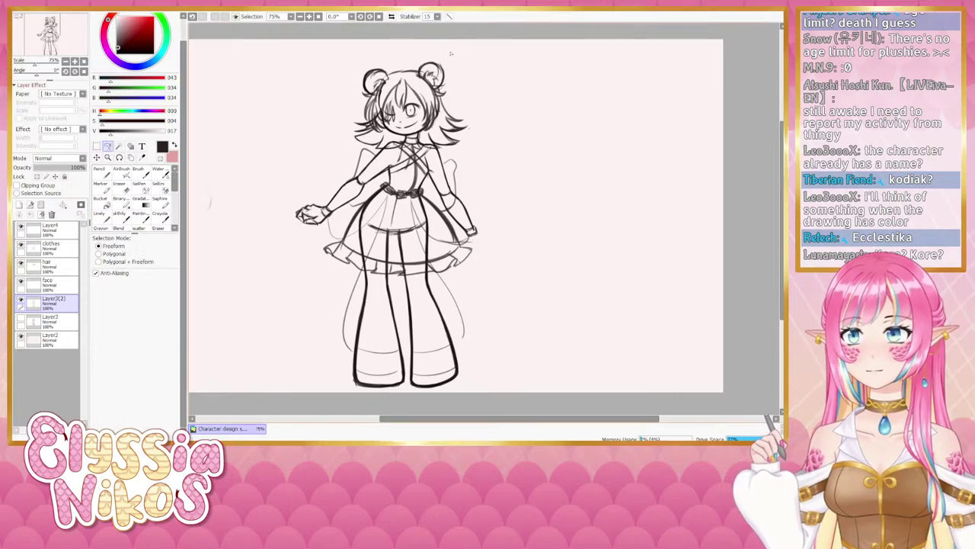
{"action": "mouse_move", "coordinate": [406, 64]}
{"action": "left_mouse_down"}
{"action": "mouse_move", "coordinate": [453, 90]}
{"action": "mouse_move", "coordinate": [448, 76]}
{"action": "mouse_move", "coordinate": [431, 74]}
{"action": "mouse_move", "coordinate": [437, 81]}
{"action": "left_mouse_up"}
{"action": "key", "text": "ctrl+t"}
{"action": "left_click_drag", "start_coordinate": [473, 119], "coordinate": [468, 124]}
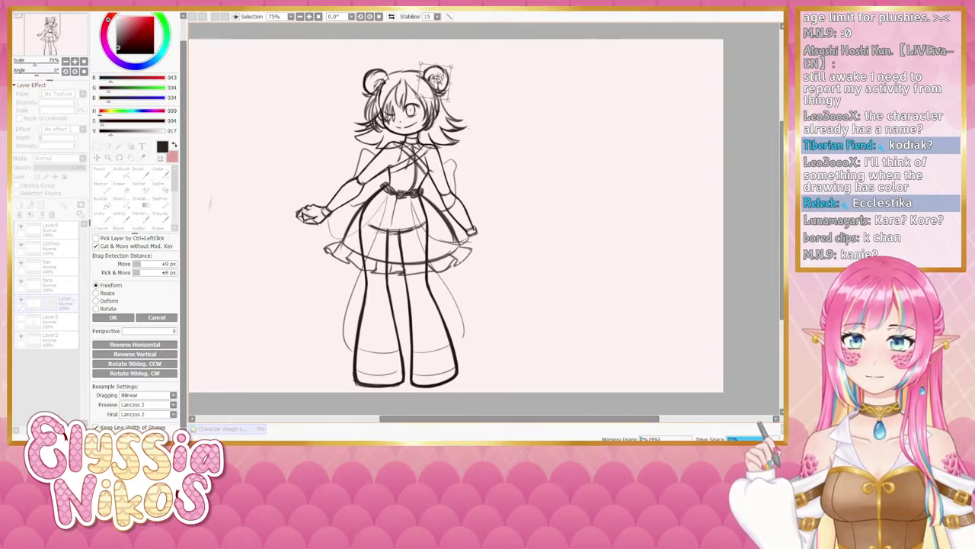
{"action": "left_click_drag", "start_coordinate": [437, 78], "coordinate": [420, 91]}
{"action": "left_click", "coordinate": [113, 317]}
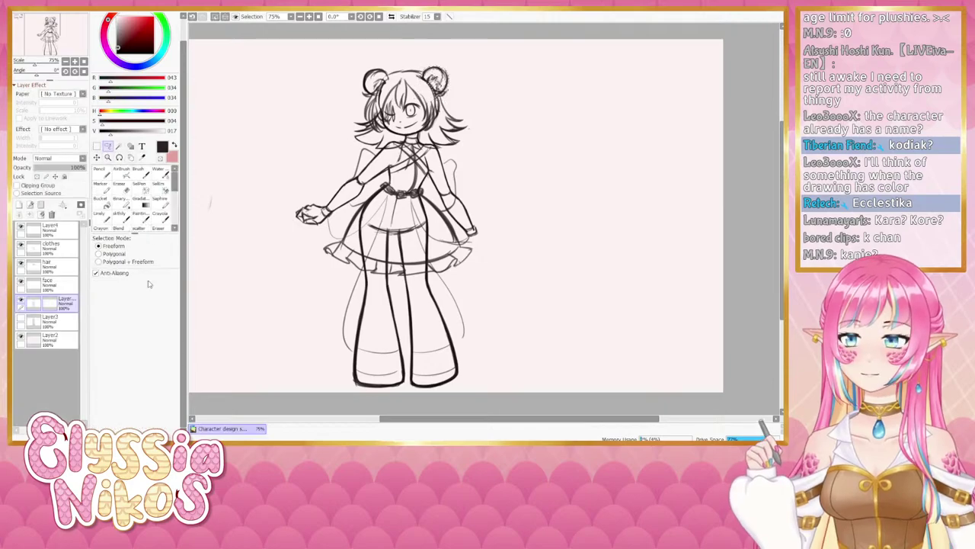
{"action": "left_click", "coordinate": [391, 16]}
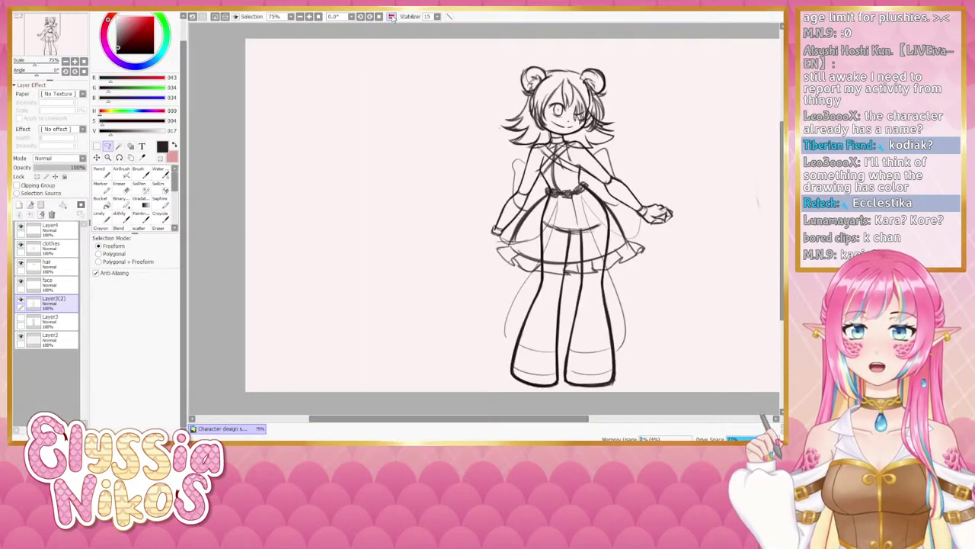
{"action": "left_click", "coordinate": [393, 16]}
{"action": "left_click", "coordinate": [392, 16]}
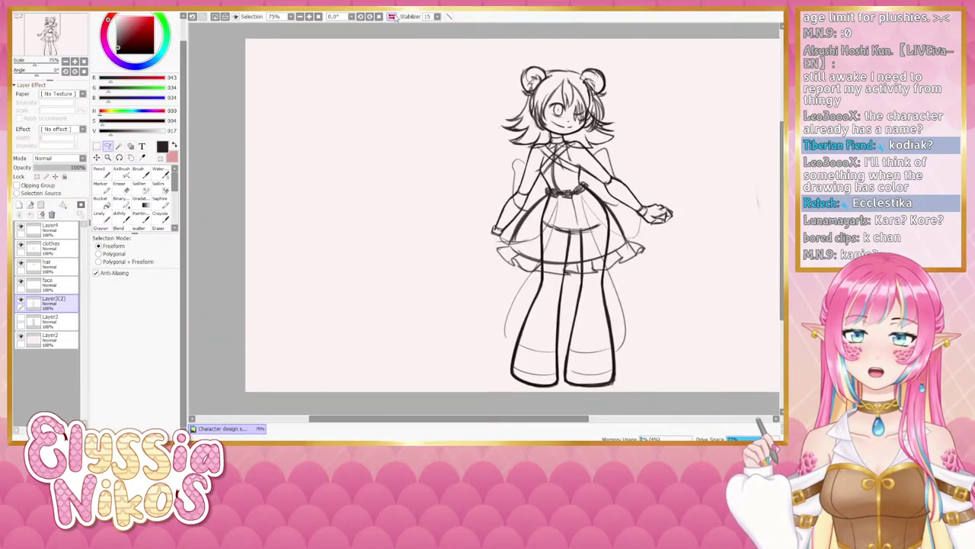
{"action": "left_click", "coordinate": [392, 16]}
- Lasso the other bear ear, adjust its placement with a freeform transform, and compare both ears in the mirrored view
{"action": "mouse_move", "coordinate": [371, 84]}
{"action": "left_mouse_down"}
{"action": "mouse_move", "coordinate": [369, 73]}
{"action": "mouse_move", "coordinate": [340, 75]}
{"action": "mouse_move", "coordinate": [355, 96]}
{"action": "mouse_move", "coordinate": [368, 79]}
{"action": "left_mouse_up"}
{"action": "key", "text": "ctrl+t"}
{"action": "left_click_drag", "start_coordinate": [343, 66], "coordinate": [359, 80]}
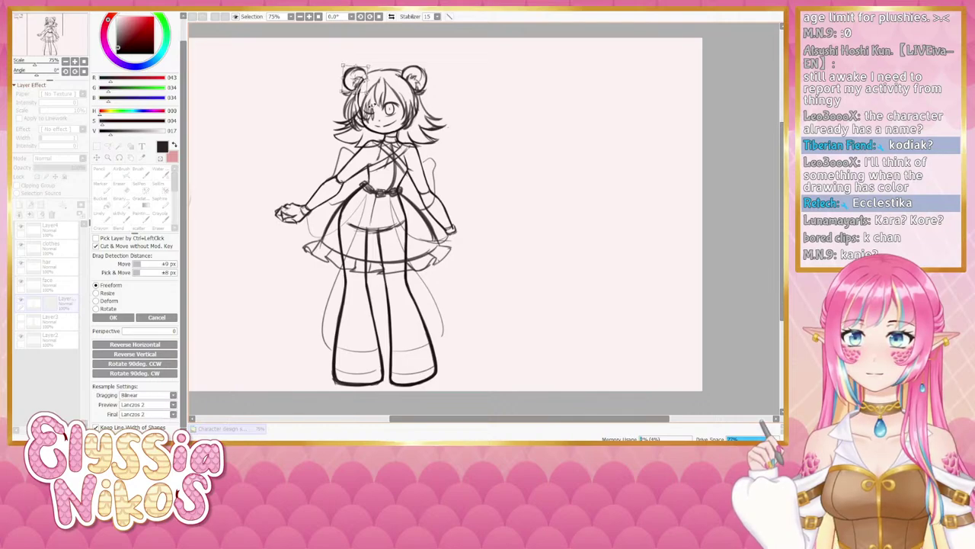
{"action": "key", "text": "Return"}
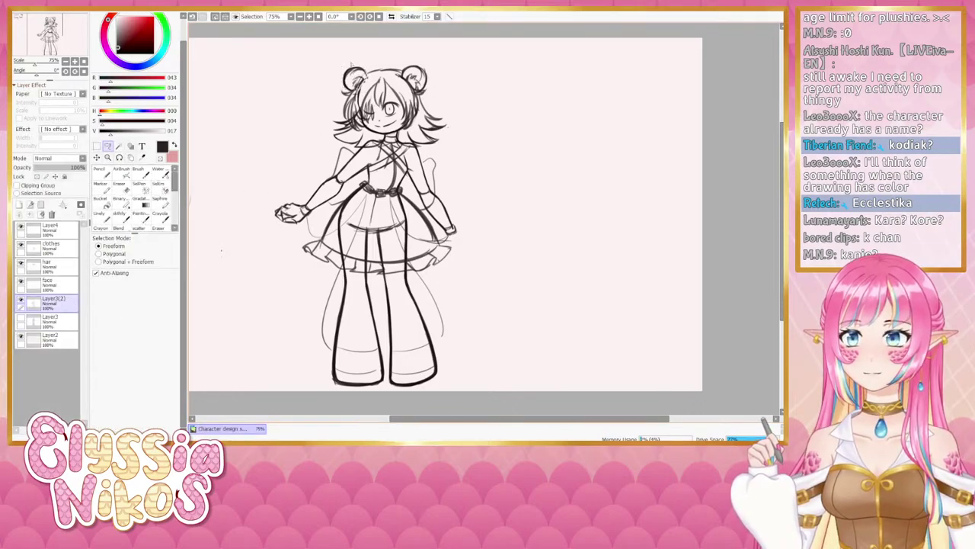
{"action": "left_click", "coordinate": [391, 16]}
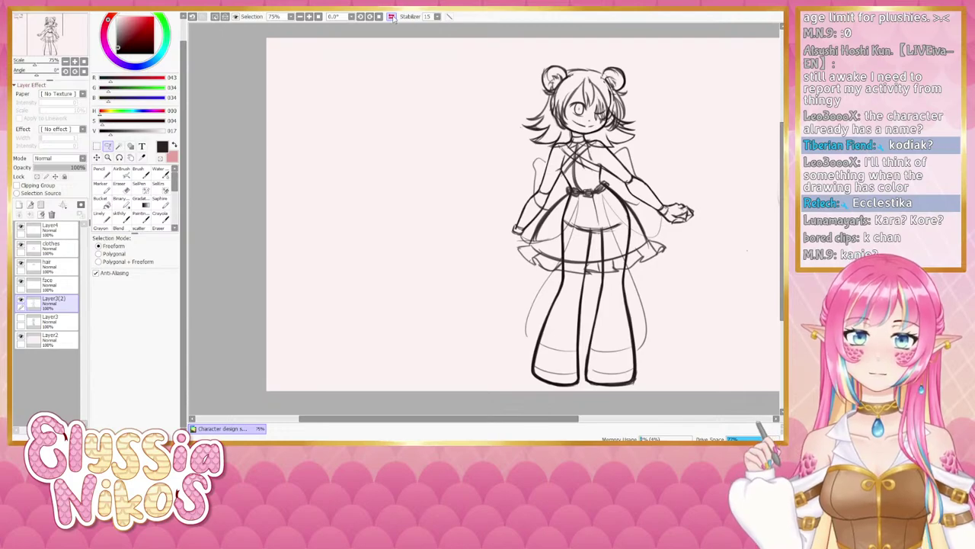
{"action": "left_click", "coordinate": [391, 16]}
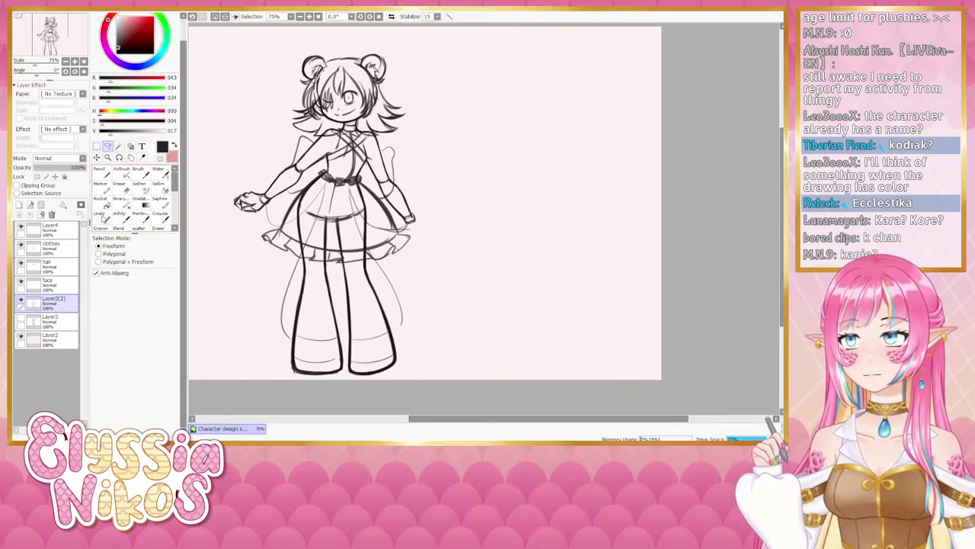
- On Layer2, handwrite the bulleted name idea "Kodiak" below the Sassy Soap note with the size 7 brush
{"action": "left_click", "coordinate": [100, 217]}
{"action": "left_click", "coordinate": [50, 339]}
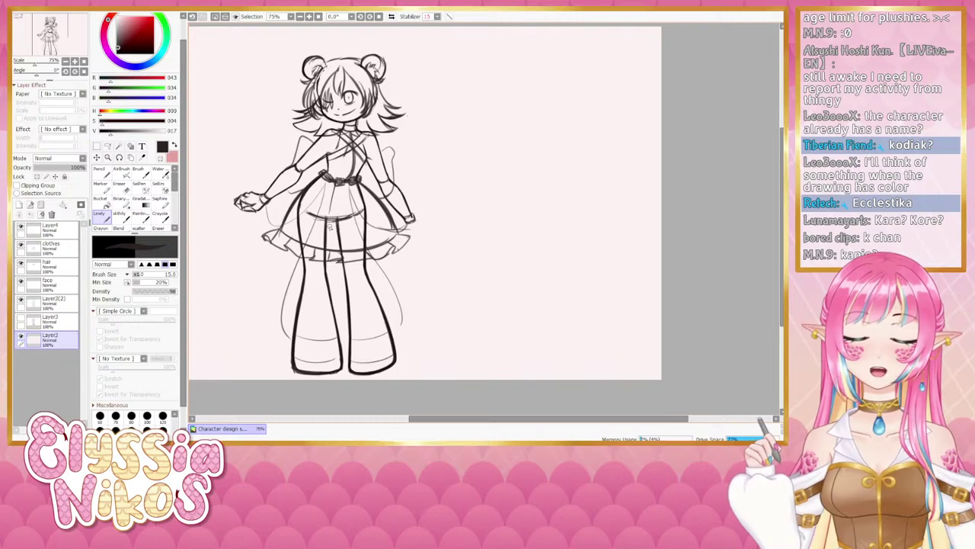
{"action": "left_click_drag", "start_coordinate": [208, 116], "coordinate": [515, 110]}
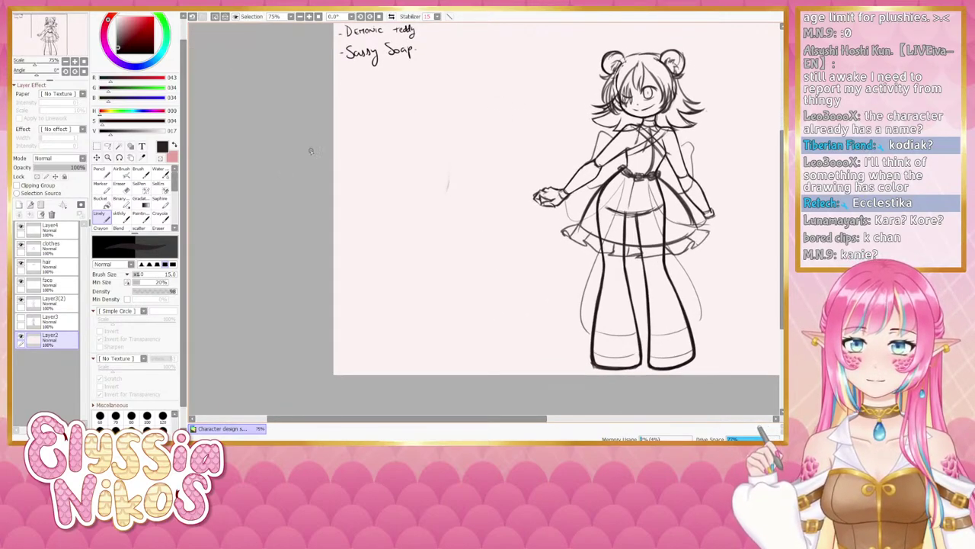
{"action": "key", "text": "ctrl+d"}
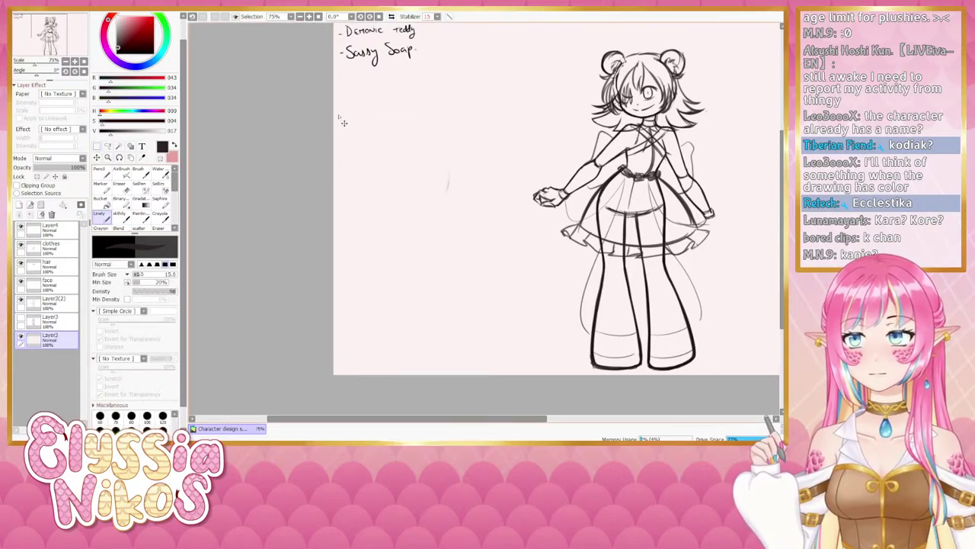
{"action": "mouse_move", "coordinate": [339, 117]}
{"action": "left_mouse_down"}
{"action": "mouse_move", "coordinate": [354, 108]}
{"action": "mouse_move", "coordinate": [367, 108]}
{"action": "mouse_move", "coordinate": [365, 97]}
{"action": "mouse_move", "coordinate": [381, 104]}
{"action": "mouse_move", "coordinate": [346, 120]}
{"action": "left_mouse_up"}
{"action": "key", "text": "ctrl+z"}
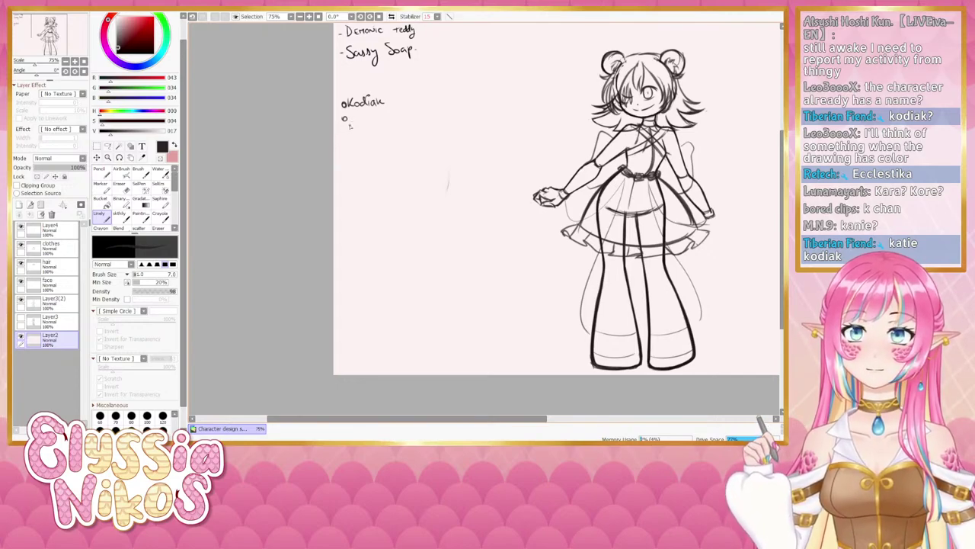
- Handwrite "Ecclestika" as the second bulleted name idea, undoing unwanted strokes
{"action": "left_click_drag", "start_coordinate": [346, 119], "coordinate": [347, 119]}
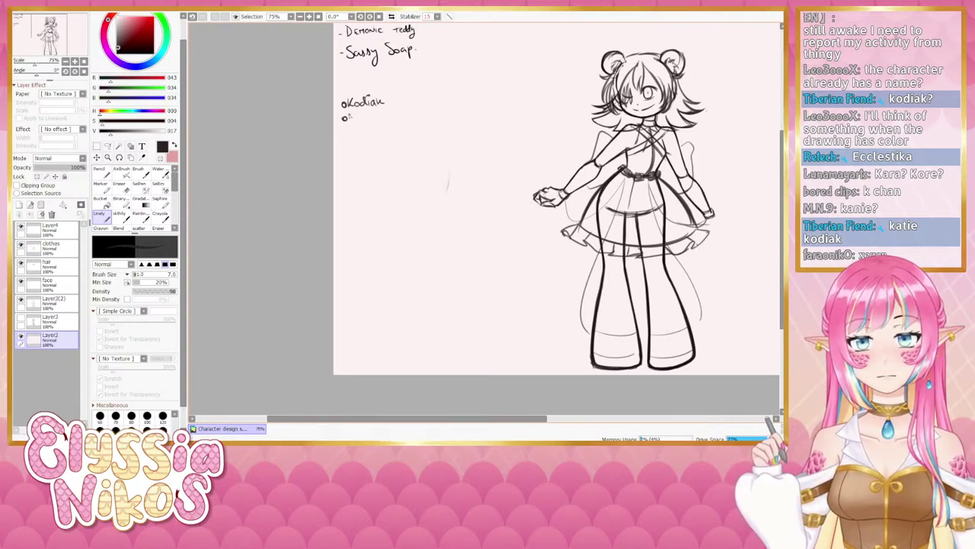
{"action": "left_click_drag", "start_coordinate": [350, 123], "coordinate": [351, 116]}
{"action": "key", "text": "ctrl+z"}
{"action": "key", "text": "ctrl+z"}
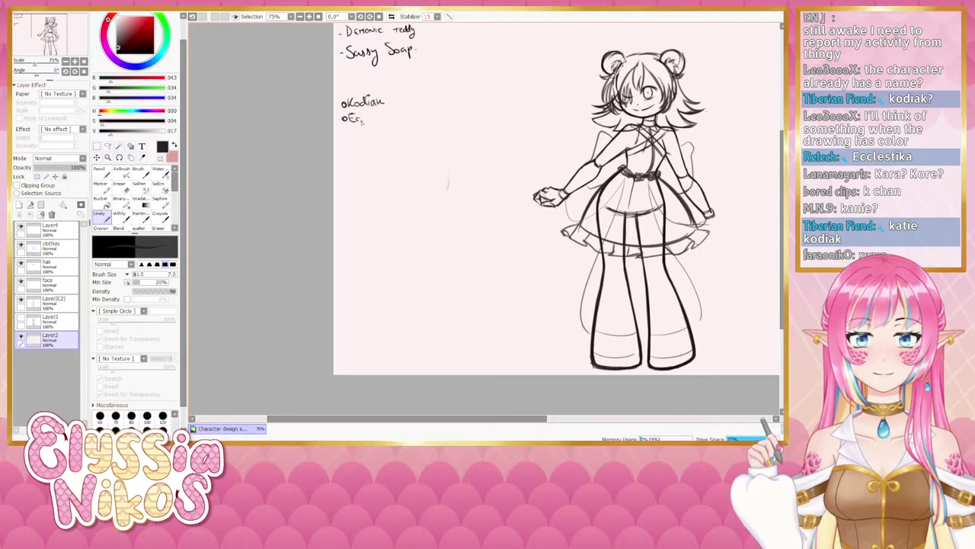
{"action": "mouse_move", "coordinate": [369, 113]}
{"action": "left_mouse_down"}
{"action": "mouse_move", "coordinate": [370, 122]}
{"action": "mouse_move", "coordinate": [402, 121]}
{"action": "left_mouse_up"}
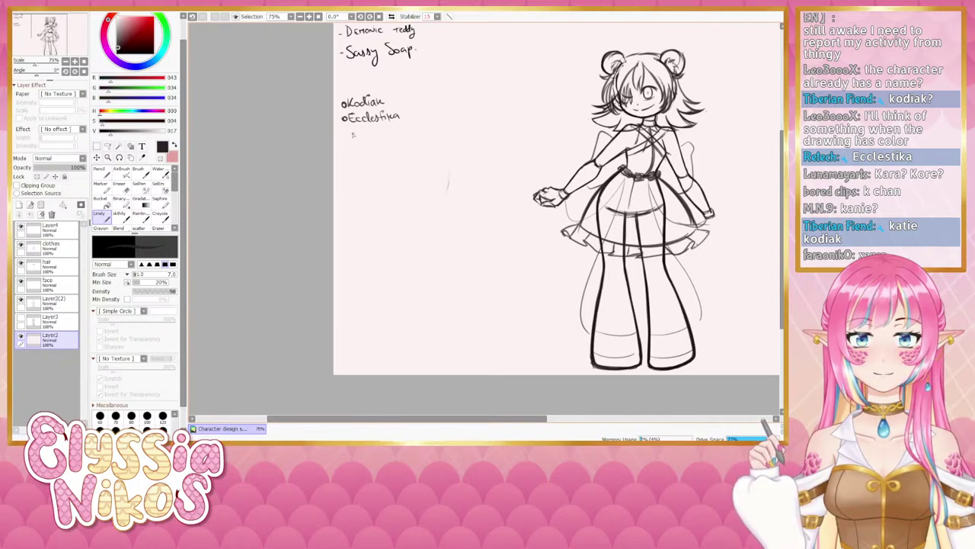
- Add the bulleted name ideas "Kara" and "Kore" below Ecclestika
{"action": "left_click_drag", "start_coordinate": [344, 128], "coordinate": [348, 131]}
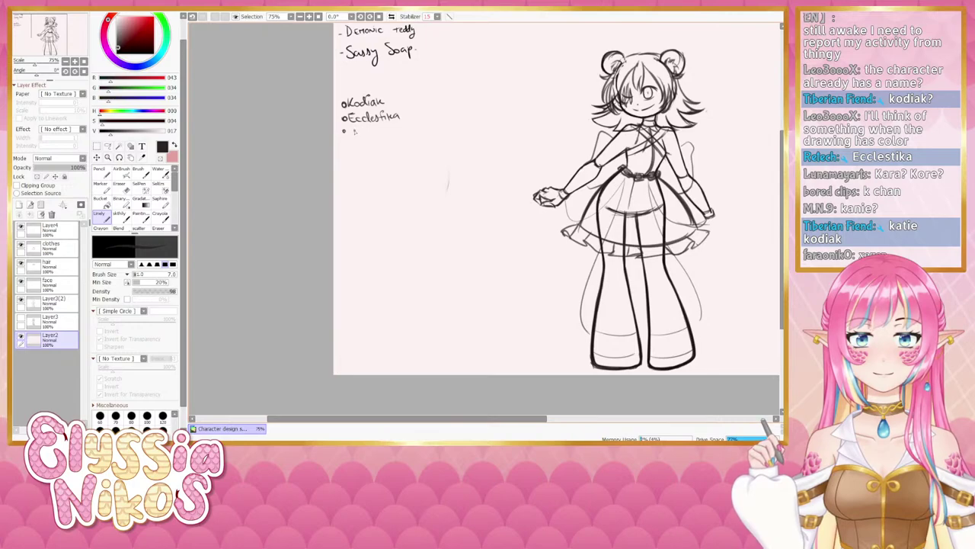
{"action": "left_click_drag", "start_coordinate": [350, 127], "coordinate": [350, 135]}
{"action": "mouse_move", "coordinate": [355, 127]}
{"action": "left_mouse_down"}
{"action": "mouse_move", "coordinate": [352, 136]}
{"action": "mouse_move", "coordinate": [372, 136]}
{"action": "mouse_move", "coordinate": [350, 148]}
{"action": "mouse_move", "coordinate": [374, 143]}
{"action": "left_mouse_up"}
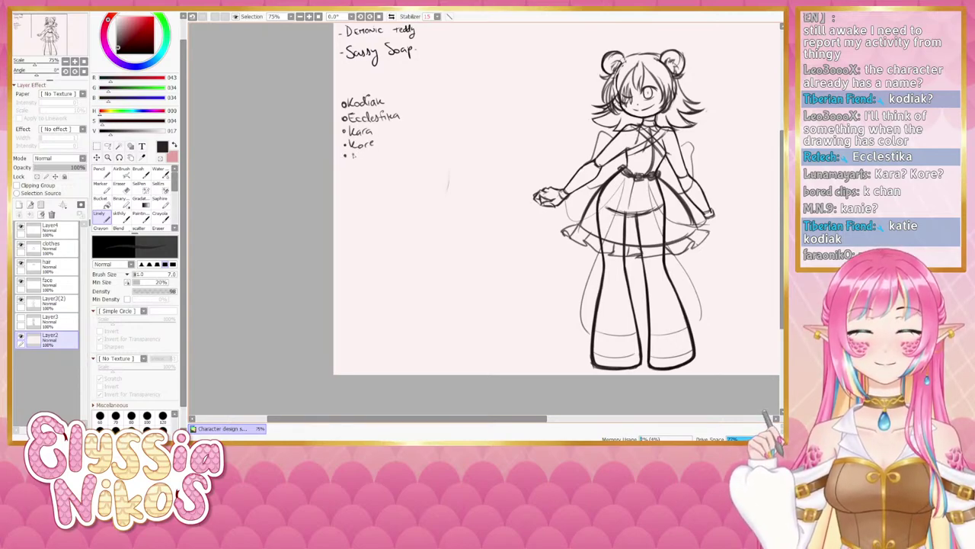
- Continue the handwritten name list with bullets for "Kanie", "Katie Kodiak" and "K-chan", undoing a misplaced bullet
{"action": "left_click_drag", "start_coordinate": [351, 151], "coordinate": [352, 160]}
{"action": "left_click_drag", "start_coordinate": [356, 151], "coordinate": [367, 160]}
{"action": "mouse_move", "coordinate": [371, 154]}
{"action": "left_mouse_down"}
{"action": "mouse_move", "coordinate": [351, 171]}
{"action": "mouse_move", "coordinate": [409, 173]}
{"action": "left_mouse_up"}
{"action": "left_click", "coordinate": [346, 170]}
{"action": "key", "text": "ctrl+z"}
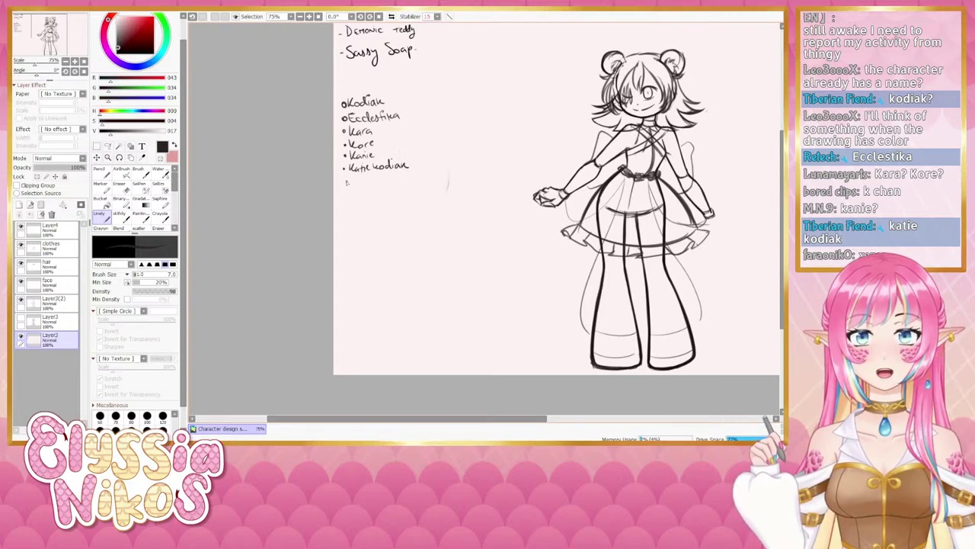
{"action": "left_click", "coordinate": [343, 183]}
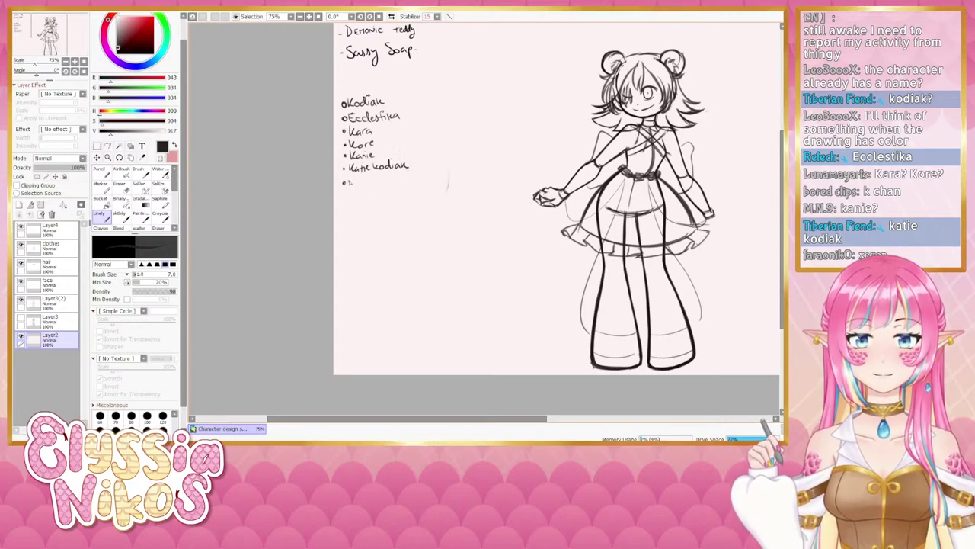
{"action": "mouse_move", "coordinate": [350, 178]}
{"action": "left_mouse_down"}
{"action": "mouse_move", "coordinate": [350, 190]}
{"action": "mouse_move", "coordinate": [381, 192]}
{"action": "left_mouse_up"}
- Examine what Layer3(2) and the clothes layer each contribute to the figure by toggling their visibility
{"action": "left_click_drag", "start_coordinate": [442, 193], "coordinate": [415, 170]}
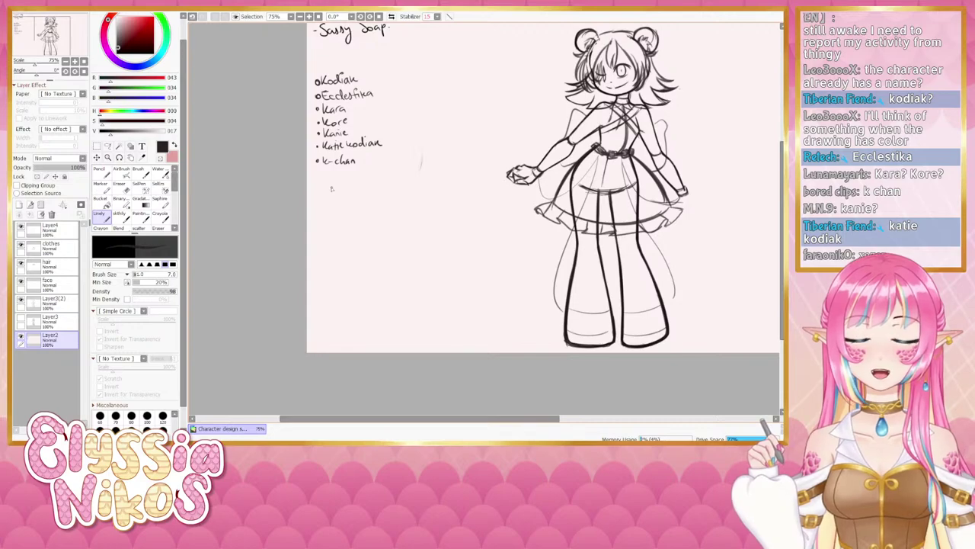
{"action": "left_click_drag", "start_coordinate": [435, 167], "coordinate": [312, 224]}
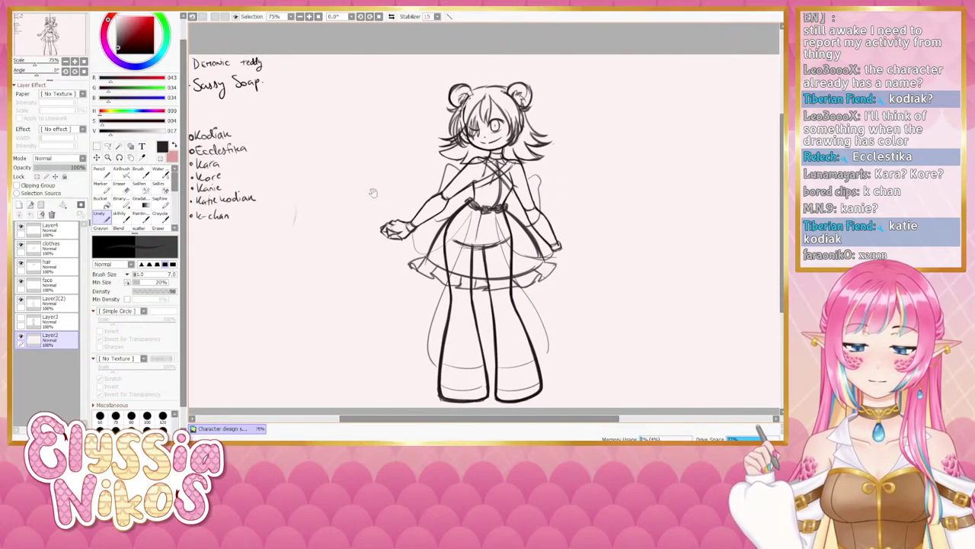
{"action": "left_click_drag", "start_coordinate": [389, 178], "coordinate": [349, 162]}
{"action": "mouse_move", "coordinate": [414, 198]}
{"action": "left_mouse_down"}
{"action": "mouse_move", "coordinate": [397, 182]}
{"action": "mouse_move", "coordinate": [407, 184]}
{"action": "left_mouse_up"}
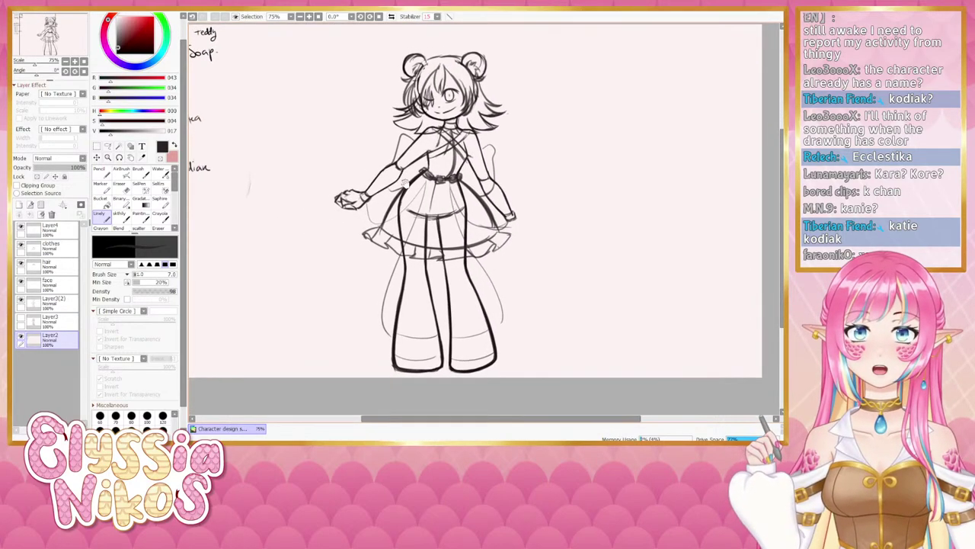
{"action": "left_click", "coordinate": [22, 303]}
{"action": "left_click", "coordinate": [22, 303]}
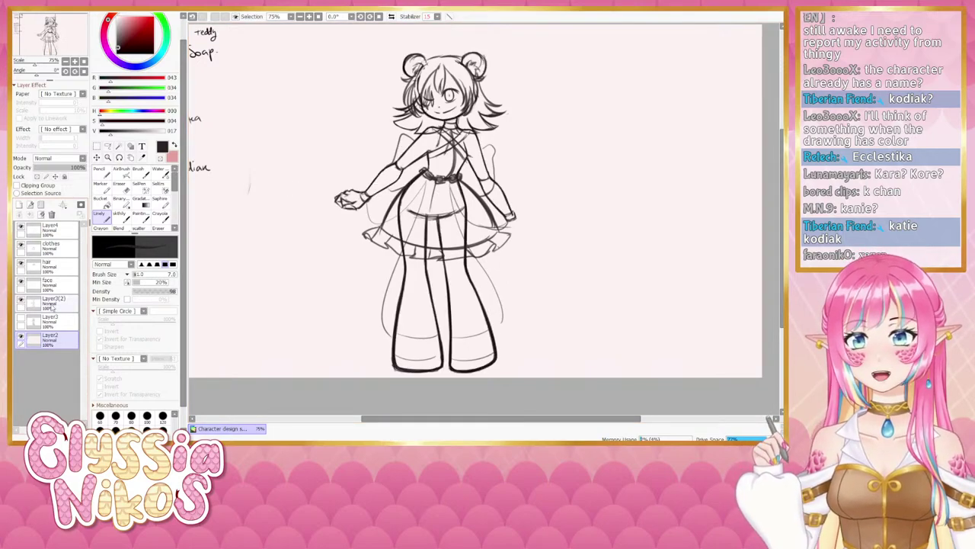
{"action": "left_click", "coordinate": [51, 304]}
{"action": "left_click_drag", "start_coordinate": [311, 229], "coordinate": [324, 227]}
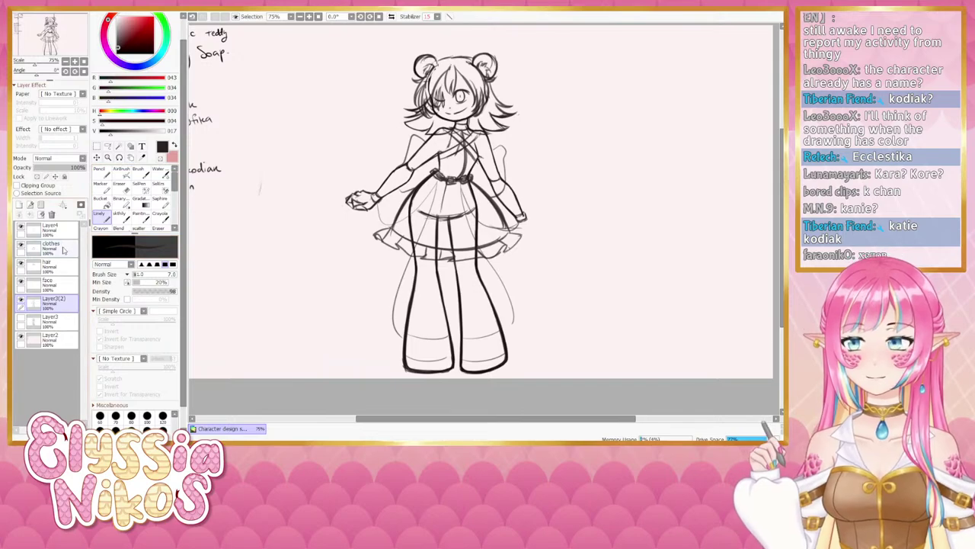
{"action": "left_click", "coordinate": [24, 248]}
{"action": "left_click", "coordinate": [23, 246]}
{"action": "left_click", "coordinate": [22, 246]}
- On the clothes layer, outline the puffed sleeve of the outstretched arm with the size 9 brush
{"action": "left_click_drag", "start_coordinate": [426, 284], "coordinate": [404, 289]}
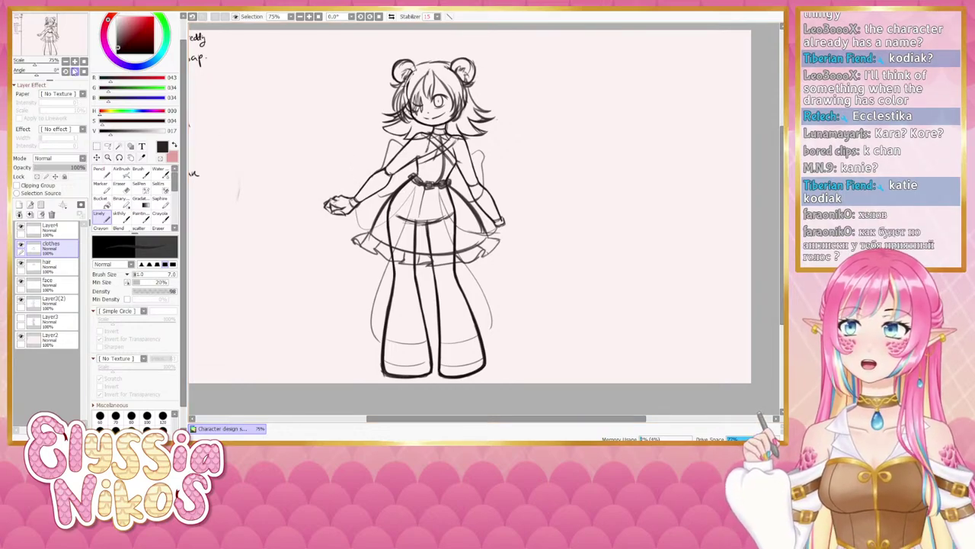
{"action": "left_click", "coordinate": [66, 62]}
{"action": "left_click_drag", "start_coordinate": [332, 240], "coordinate": [320, 245]}
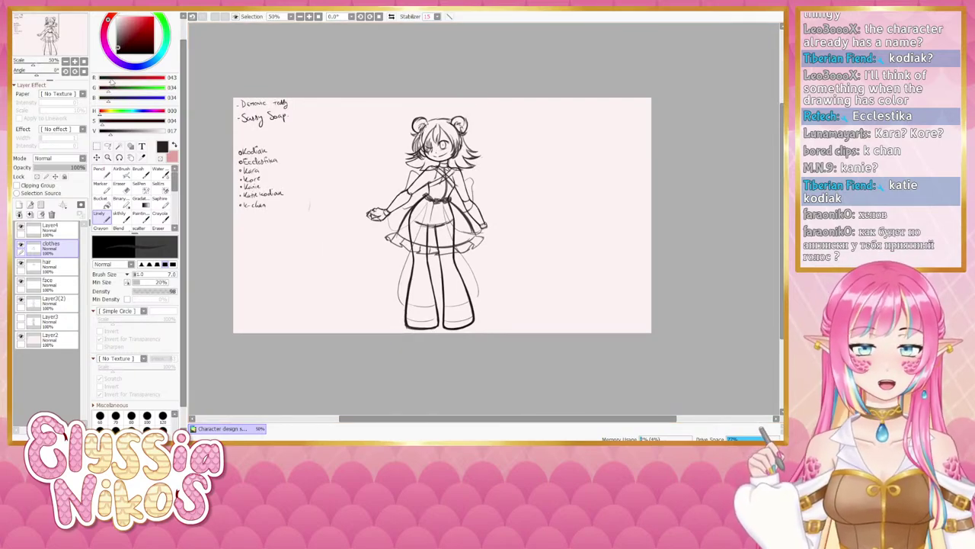
{"action": "left_click", "coordinate": [74, 61]}
{"action": "left_click", "coordinate": [74, 61]}
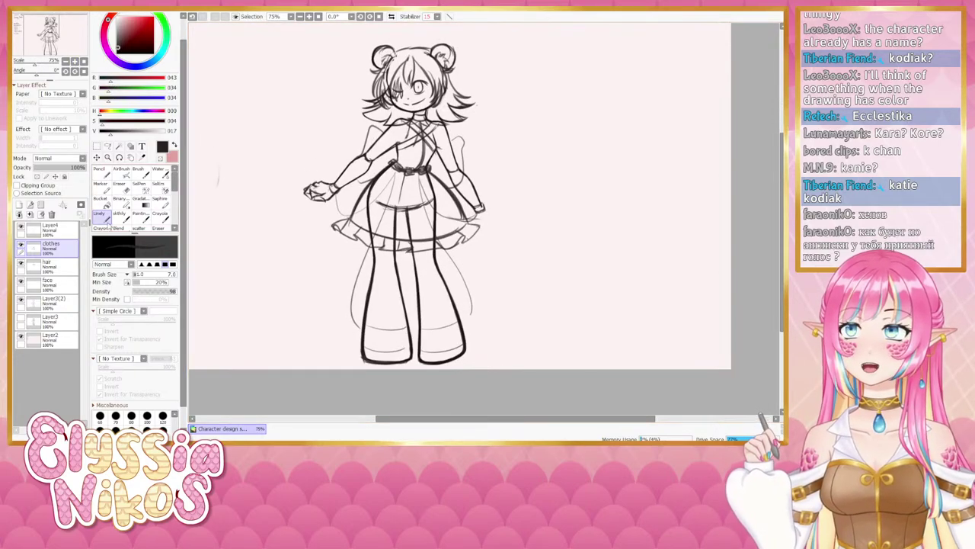
{"action": "left_click", "coordinate": [120, 186]}
{"action": "left_click", "coordinate": [121, 214]}
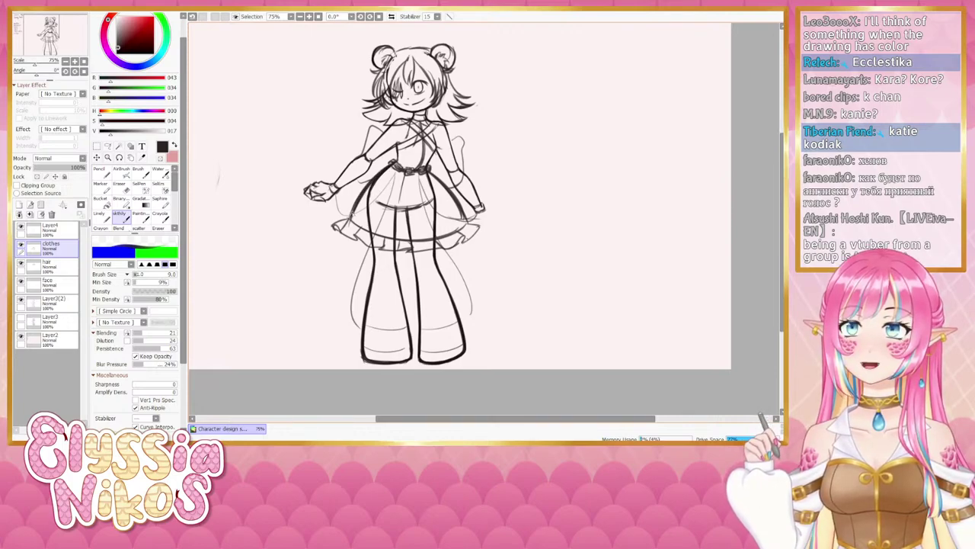
{"action": "left_click_drag", "start_coordinate": [449, 212], "coordinate": [436, 200]}
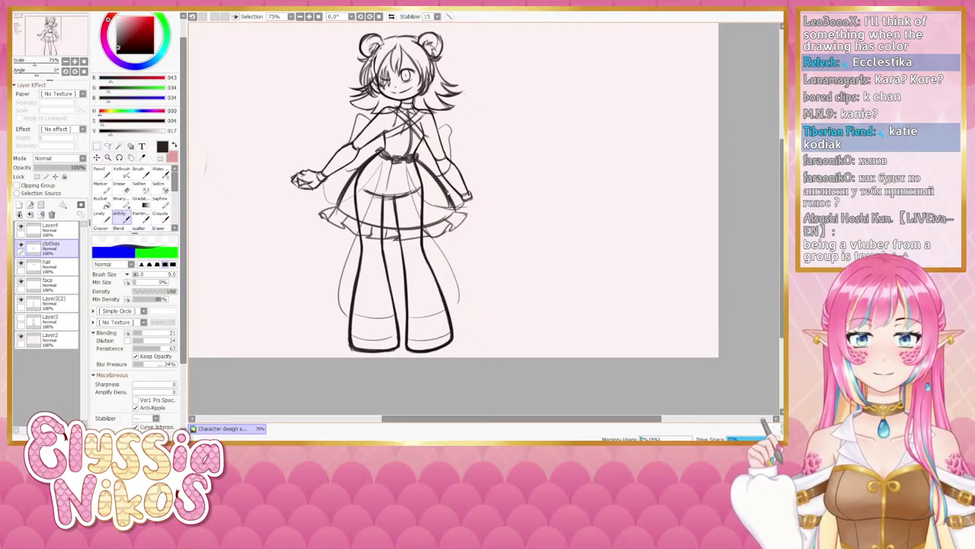
{"action": "left_click_drag", "start_coordinate": [403, 170], "coordinate": [414, 162]}
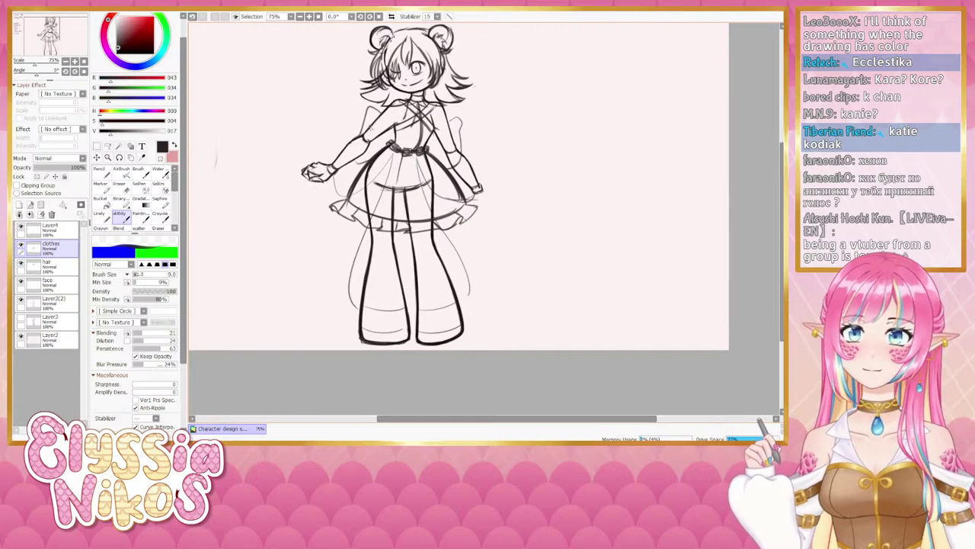
{"action": "left_click_drag", "start_coordinate": [374, 128], "coordinate": [368, 160]}
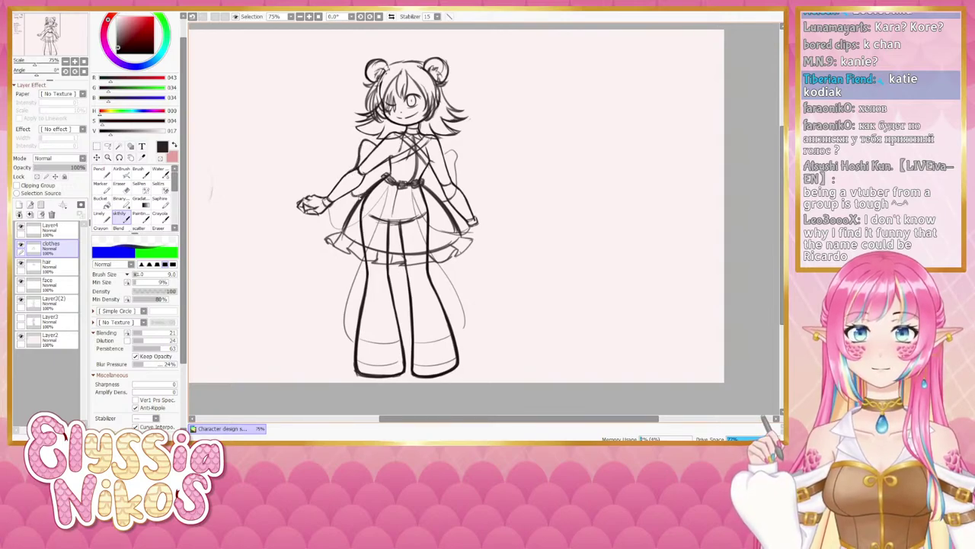
- Outline the matching puffed sleeve on the lowered arm, undoing unwanted strokes
{"action": "mouse_move", "coordinate": [442, 155]}
{"action": "left_mouse_down"}
{"action": "mouse_move", "coordinate": [456, 168]}
{"action": "mouse_move", "coordinate": [459, 159]}
{"action": "mouse_move", "coordinate": [455, 186]}
{"action": "left_mouse_up"}
{"action": "key", "text": "ctrl+z"}
{"action": "key", "text": "ctrl+z"}
{"action": "key", "text": "ctrl+z"}
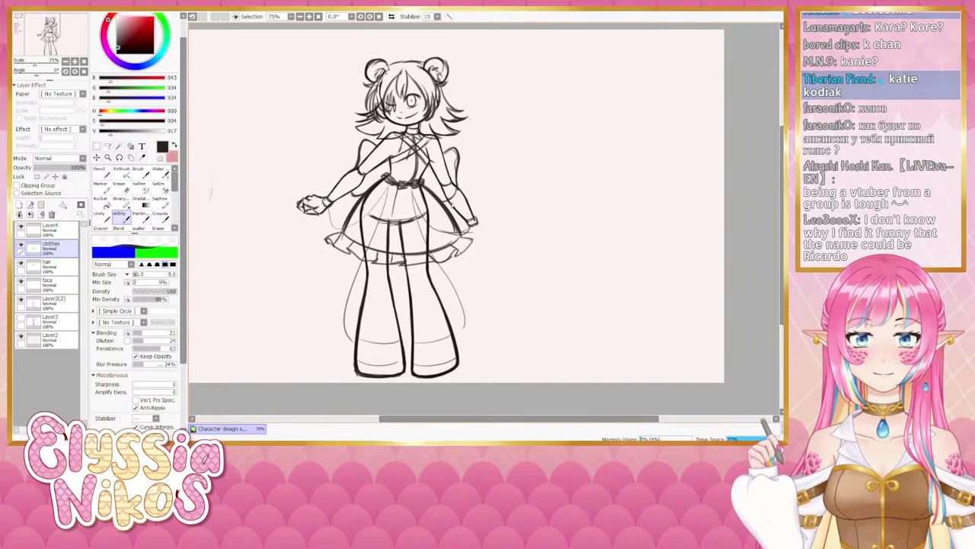
- On the clothes layer, draw ruffle folds along the skirt's hem and curved lines on the upper skirt, undoing unwanted strokes
{"action": "left_click_drag", "start_coordinate": [387, 201], "coordinate": [398, 150]}
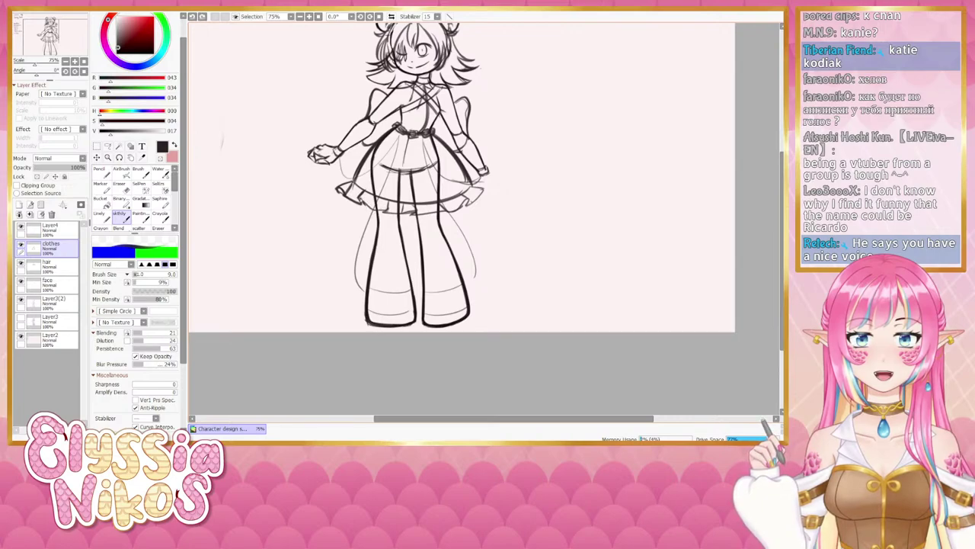
{"action": "left_click_drag", "start_coordinate": [360, 200], "coordinate": [381, 208]}
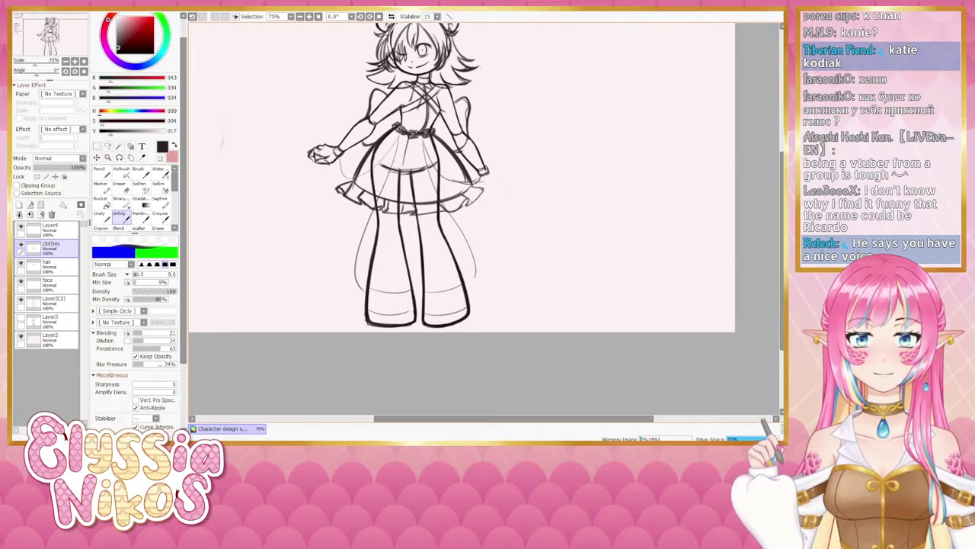
{"action": "mouse_move", "coordinate": [378, 208]}
{"action": "left_mouse_down"}
{"action": "mouse_move", "coordinate": [449, 211]}
{"action": "mouse_move", "coordinate": [442, 218]}
{"action": "mouse_move", "coordinate": [468, 202]}
{"action": "mouse_move", "coordinate": [462, 196]}
{"action": "mouse_move", "coordinate": [469, 206]}
{"action": "left_mouse_up"}
{"action": "key", "text": "ctrl+z"}
{"action": "key", "text": "ctrl+z"}
{"action": "key", "text": "ctrl+z"}
{"action": "key", "text": "ctrl+z"}
{"action": "key", "text": "ctrl+z"}
{"action": "key", "text": "ctrl+z"}
{"action": "key", "text": "ctrl+z"}
{"action": "key", "text": "ctrl+z"}
{"action": "key", "text": "ctrl+z"}
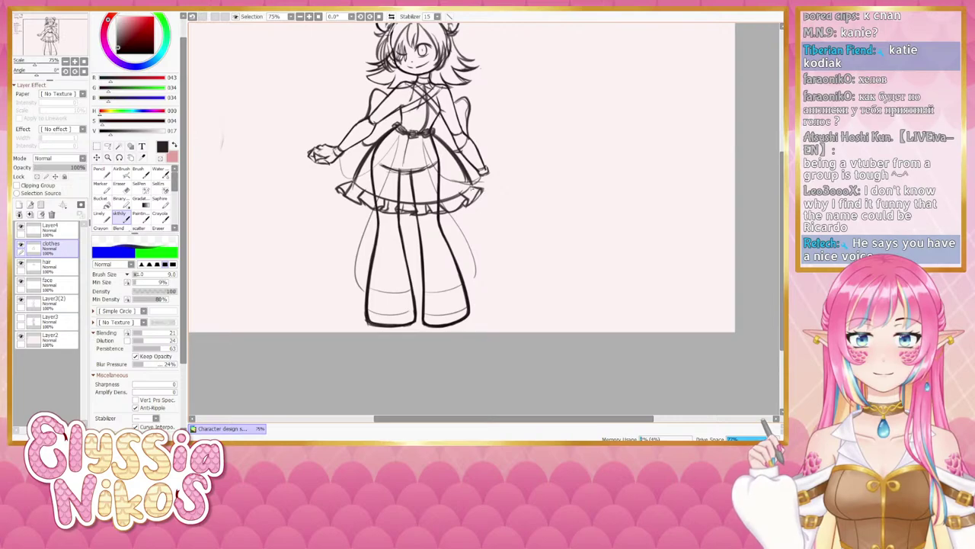
{"action": "left_click_drag", "start_coordinate": [418, 237], "coordinate": [421, 267]}
{"action": "mouse_move", "coordinate": [388, 219]}
{"action": "left_mouse_down"}
{"action": "mouse_move", "coordinate": [364, 233]}
{"action": "mouse_move", "coordinate": [374, 203]}
{"action": "left_mouse_up"}
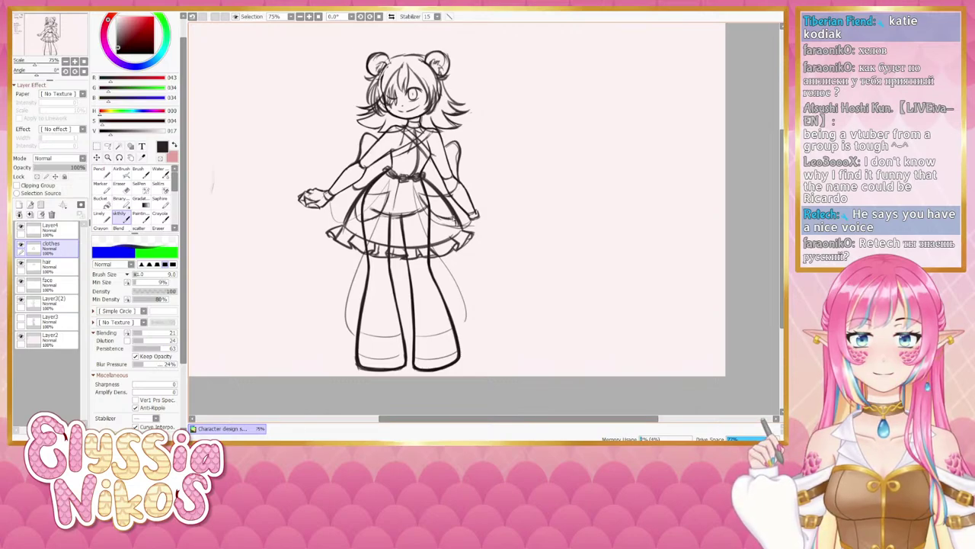
- On Layer4, sketch crossing lines over the side of the skirt beside the lowered arm, undoing and redrawing faulty strokes
{"action": "left_click", "coordinate": [67, 230]}
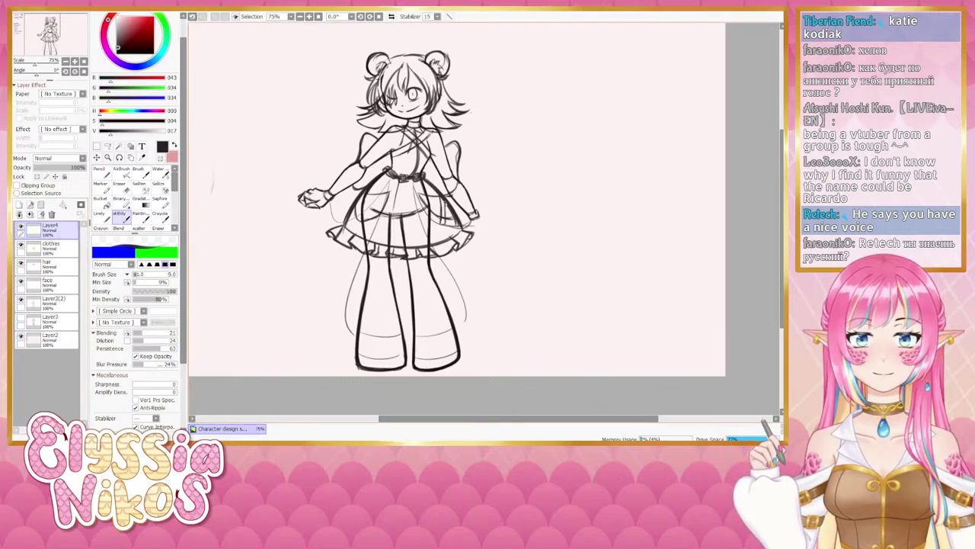
{"action": "key", "text": "ctrl+z"}
{"action": "left_click_drag", "start_coordinate": [440, 200], "coordinate": [446, 227]}
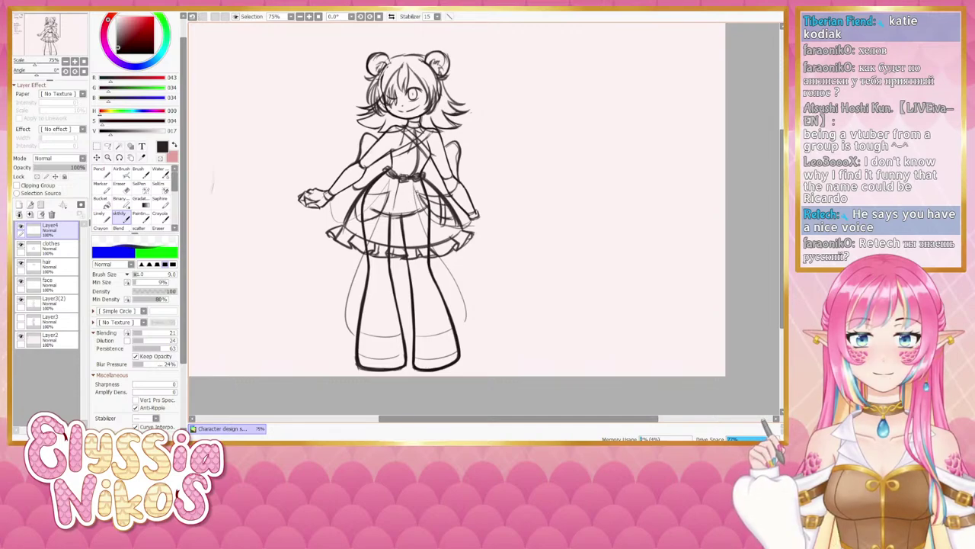
{"action": "key", "text": "ctrl+z"}
{"action": "left_click_drag", "start_coordinate": [440, 208], "coordinate": [452, 215]}
{"action": "key", "text": "ctrl+z"}
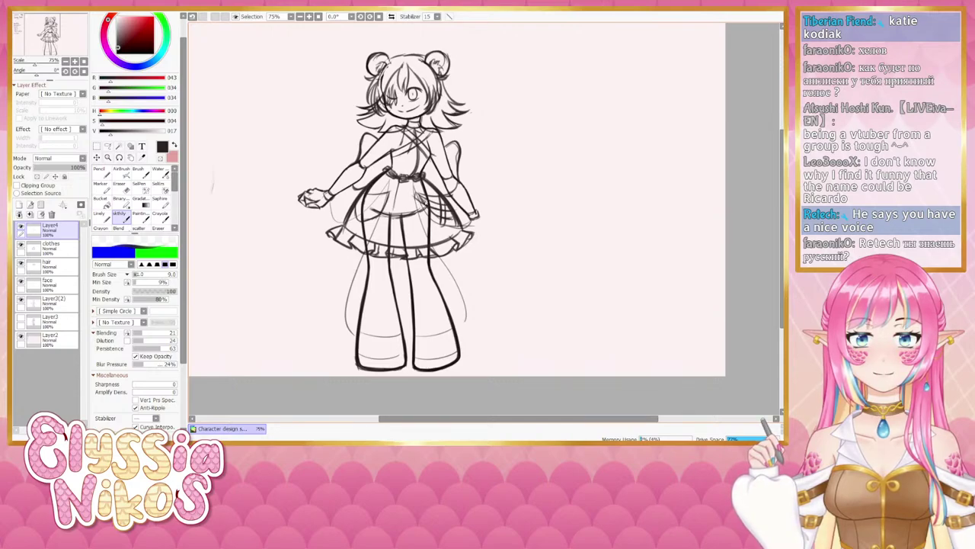
{"action": "key", "text": "ctrl+z"}
{"action": "mouse_move", "coordinate": [437, 205]}
{"action": "left_mouse_down"}
{"action": "mouse_move", "coordinate": [450, 209]}
{"action": "mouse_move", "coordinate": [439, 205]}
{"action": "left_mouse_up"}
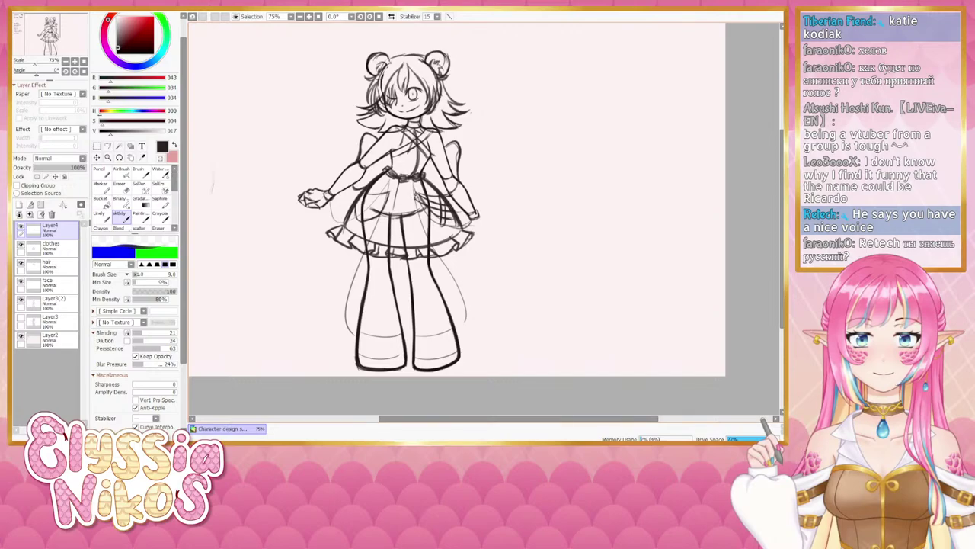
- Check the figure without the clothes layer, and sketch matching crossed lines on the skirt's opposite side on Layer4, undoing faulty strokes
{"action": "left_click_drag", "start_coordinate": [403, 241], "coordinate": [406, 235]}
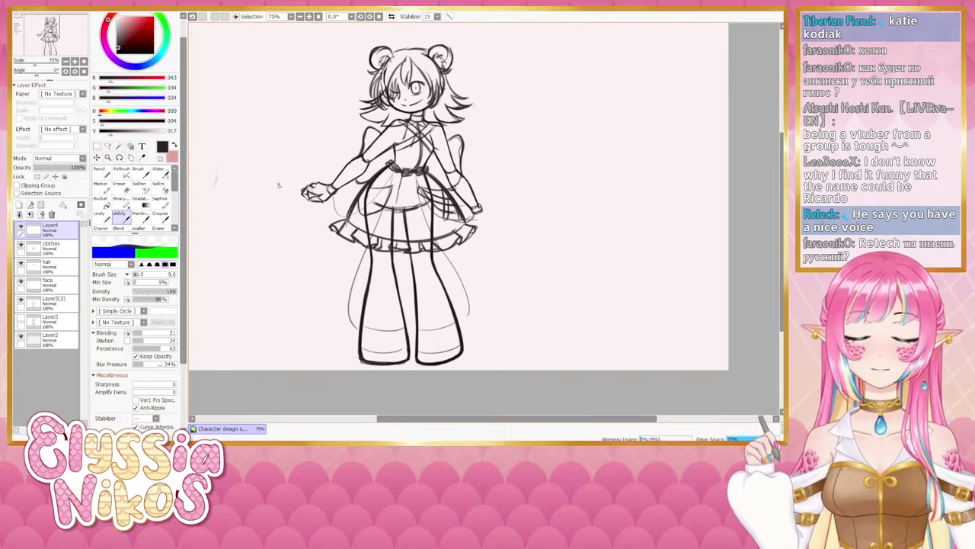
{"action": "left_click_drag", "start_coordinate": [288, 195], "coordinate": [297, 189]}
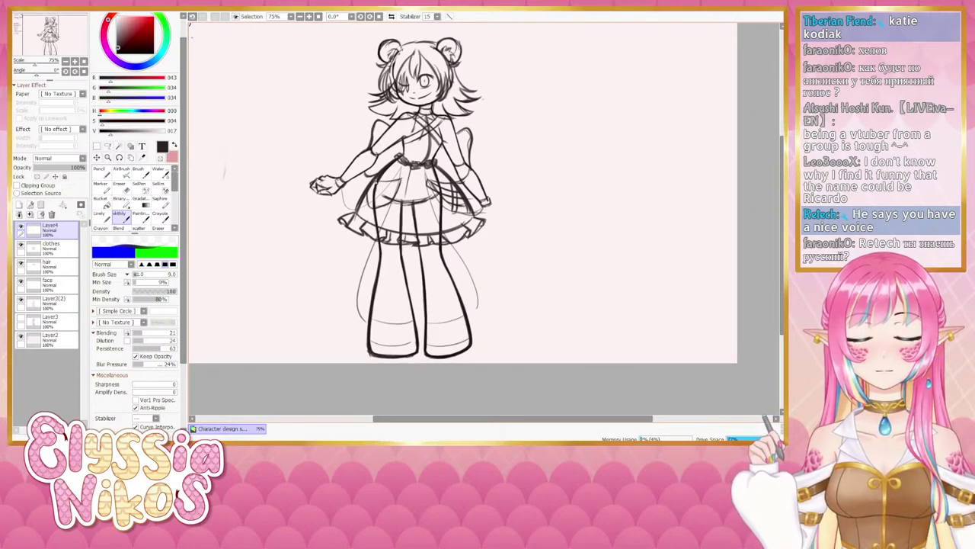
{"action": "left_click", "coordinate": [20, 245]}
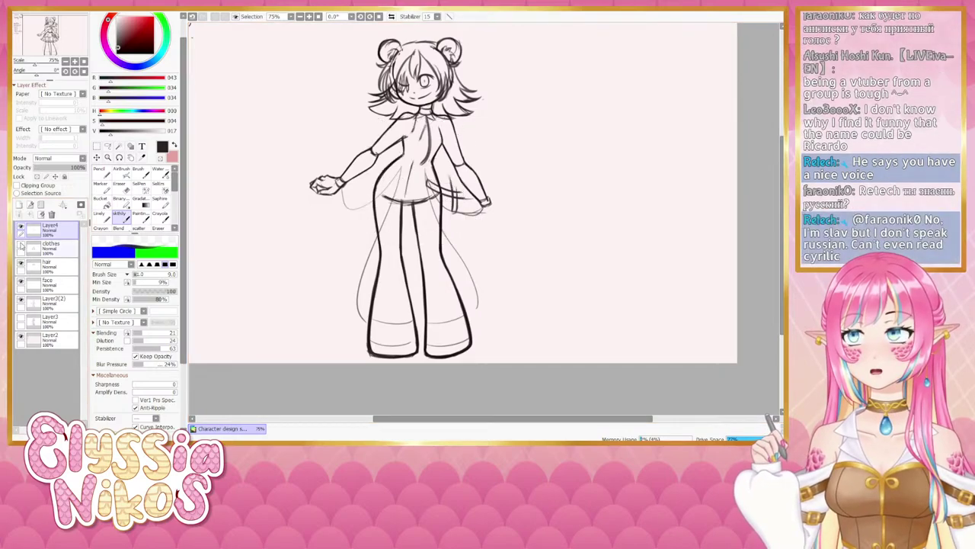
{"action": "left_click", "coordinate": [20, 245]}
{"action": "left_click", "coordinate": [54, 247]}
{"action": "key", "text": "ctrl+z"}
{"action": "left_click_drag", "start_coordinate": [379, 181], "coordinate": [404, 179]}
{"action": "key", "text": "ctrl+z"}
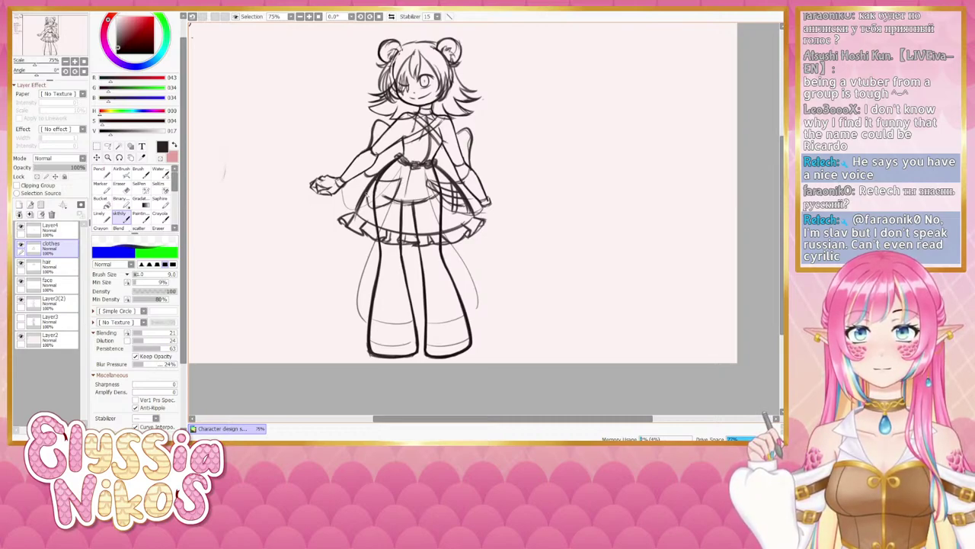
{"action": "left_click_drag", "start_coordinate": [367, 191], "coordinate": [374, 209]}
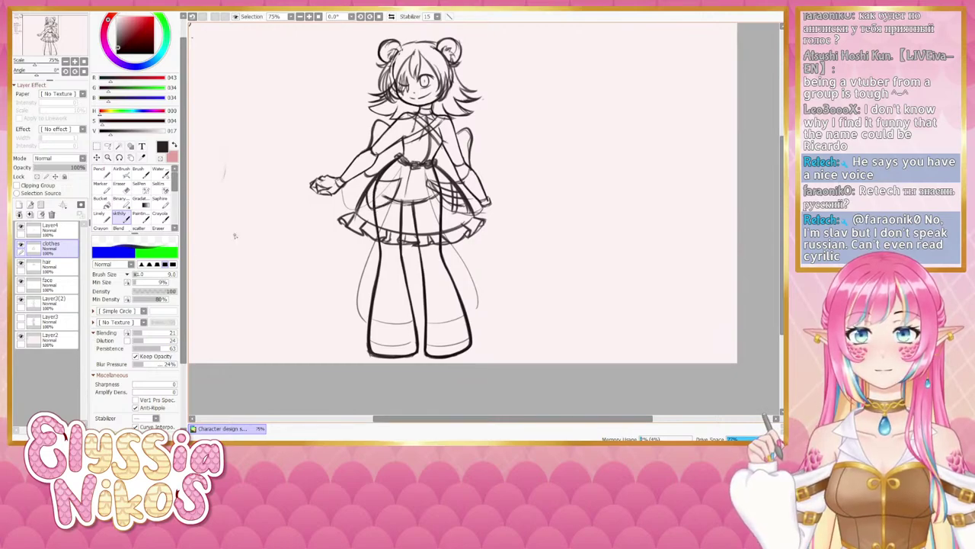
{"action": "left_click", "coordinate": [67, 232]}
{"action": "left_click_drag", "start_coordinate": [404, 179], "coordinate": [391, 189]}
{"action": "key", "text": "ctrl+z"}
{"action": "key", "text": "ctrl+z"}
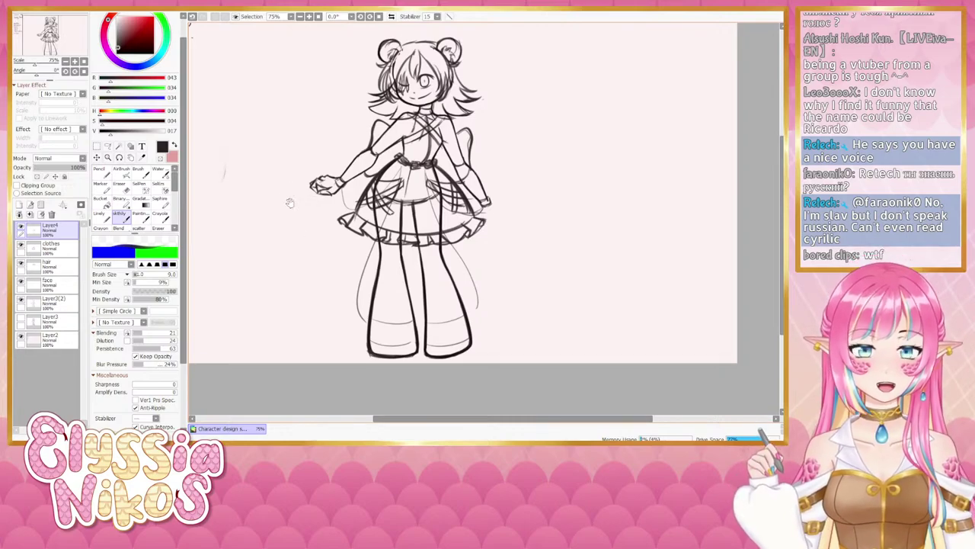
- Try writing another bulleted entry below "K-chan" in the handwritten name list on Layer2 with the Linely brush
{"action": "mouse_move", "coordinate": [285, 203]}
{"action": "left_mouse_down"}
{"action": "mouse_move", "coordinate": [532, 140]}
{"action": "mouse_move", "coordinate": [447, 193]}
{"action": "left_mouse_up"}
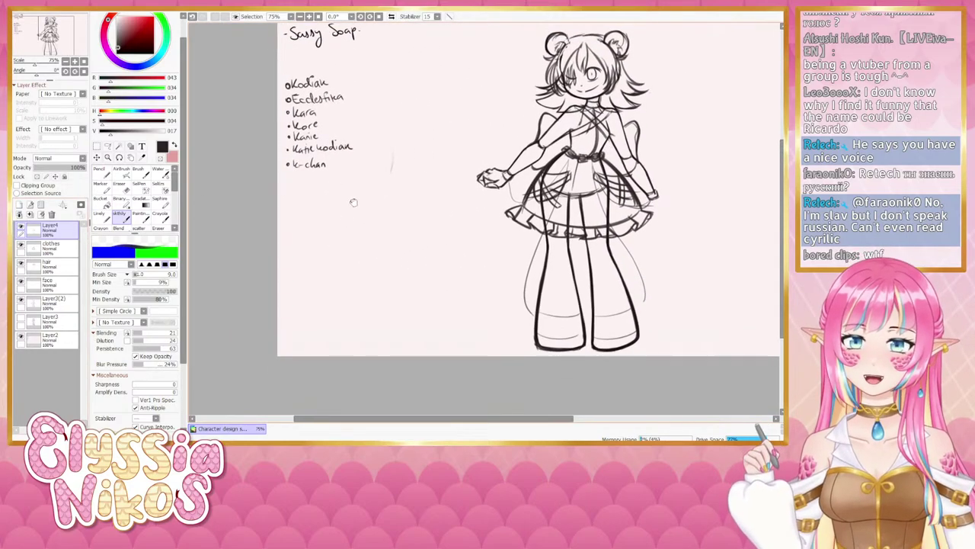
{"action": "left_click_drag", "start_coordinate": [351, 200], "coordinate": [342, 203]}
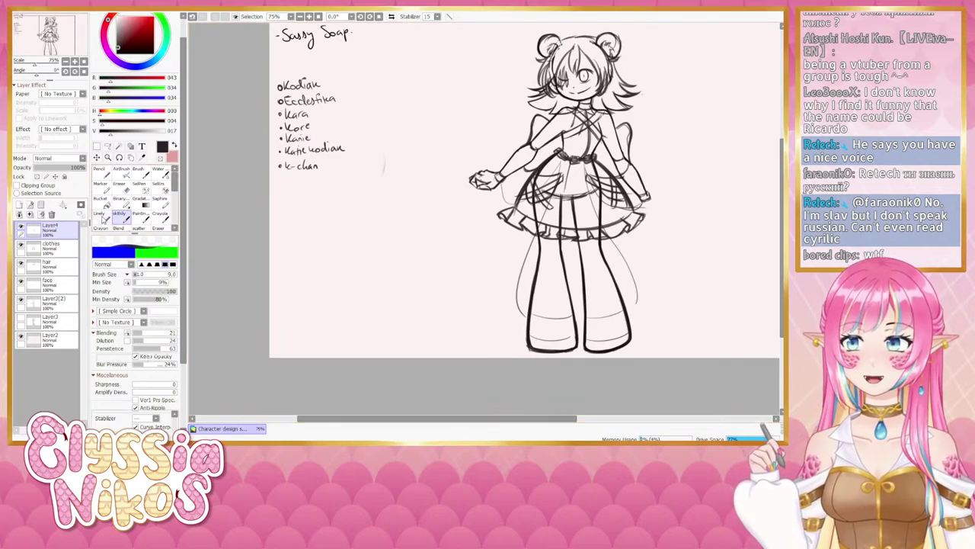
{"action": "left_click", "coordinate": [99, 214]}
{"action": "left_click", "coordinate": [59, 340]}
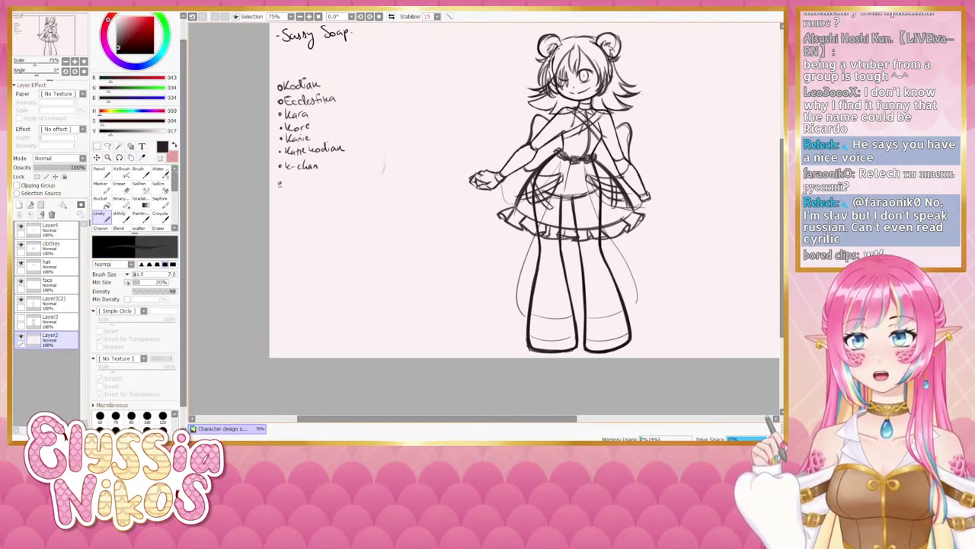
{"action": "left_click", "coordinate": [279, 183]}
{"action": "left_click_drag", "start_coordinate": [284, 180], "coordinate": [319, 187]}
{"action": "key", "text": "ctrl+z"}
{"action": "key", "text": "ctrl+z"}
- Erase the belt around the waist from the clothes layer with the size 35 eraser
{"action": "left_click_drag", "start_coordinate": [455, 228], "coordinate": [323, 255]}
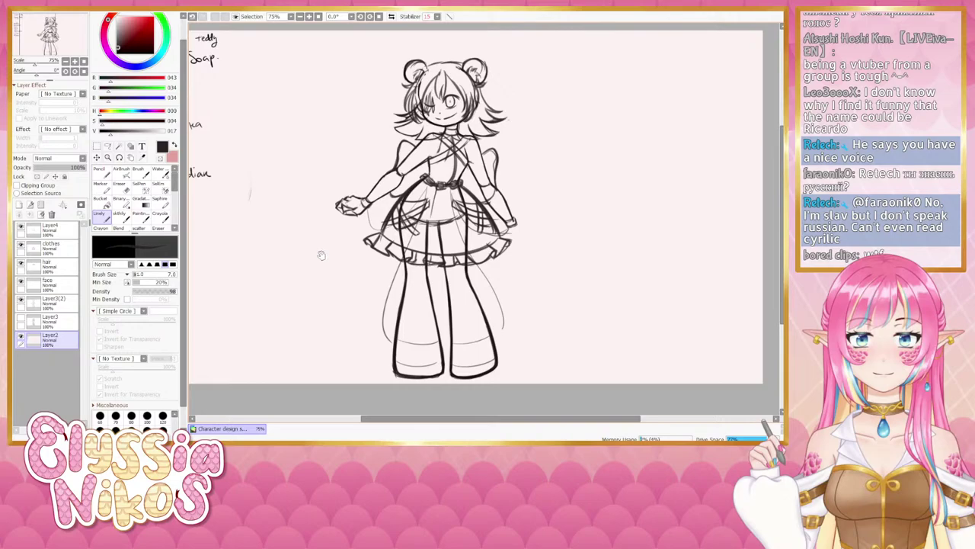
{"action": "left_click", "coordinate": [61, 230]}
{"action": "left_click", "coordinate": [124, 218]}
{"action": "left_click", "coordinate": [54, 252]}
{"action": "mouse_move", "coordinate": [344, 264]}
{"action": "left_mouse_down"}
{"action": "mouse_move", "coordinate": [267, 257]}
{"action": "mouse_move", "coordinate": [256, 239]}
{"action": "left_mouse_up"}
{"action": "left_click_drag", "start_coordinate": [344, 209], "coordinate": [363, 207]}
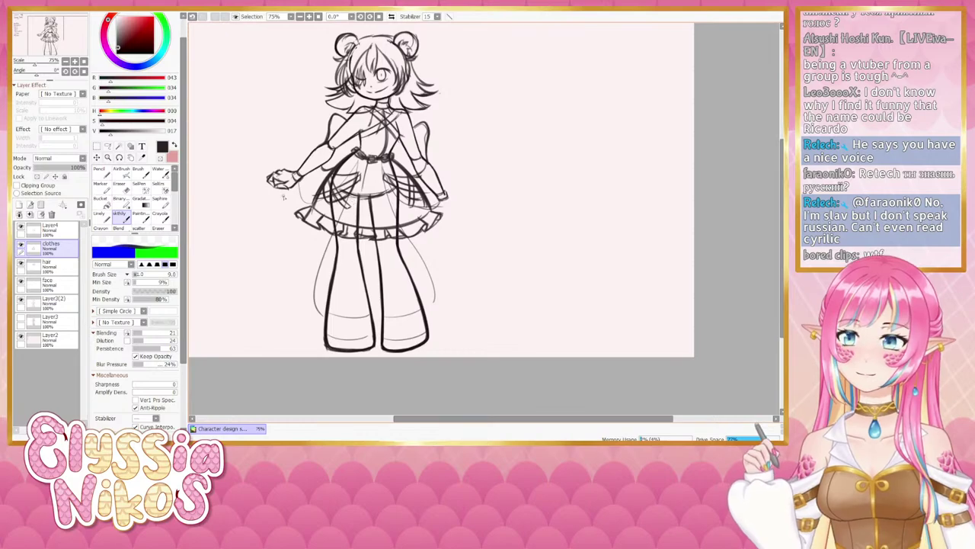
{"action": "left_click", "coordinate": [50, 228]}
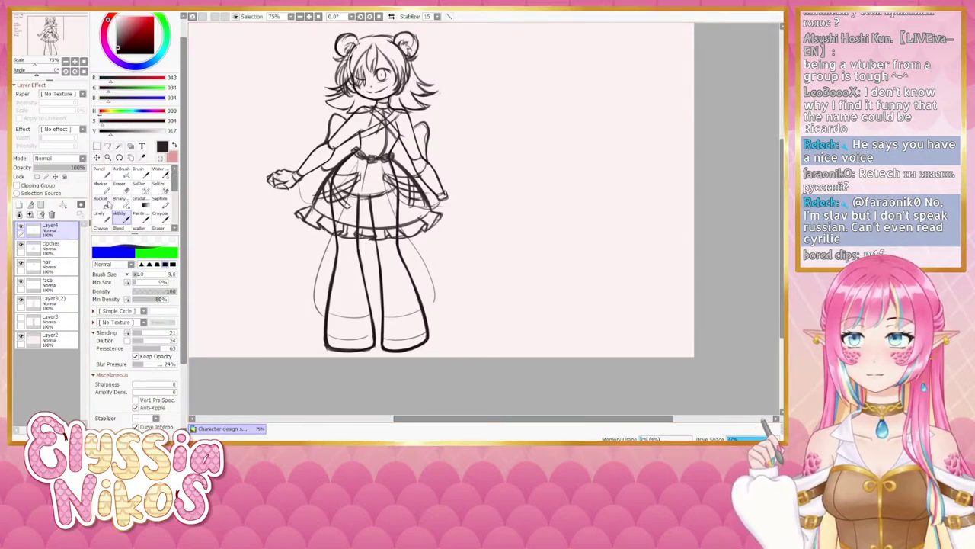
{"action": "left_click", "coordinate": [121, 187]}
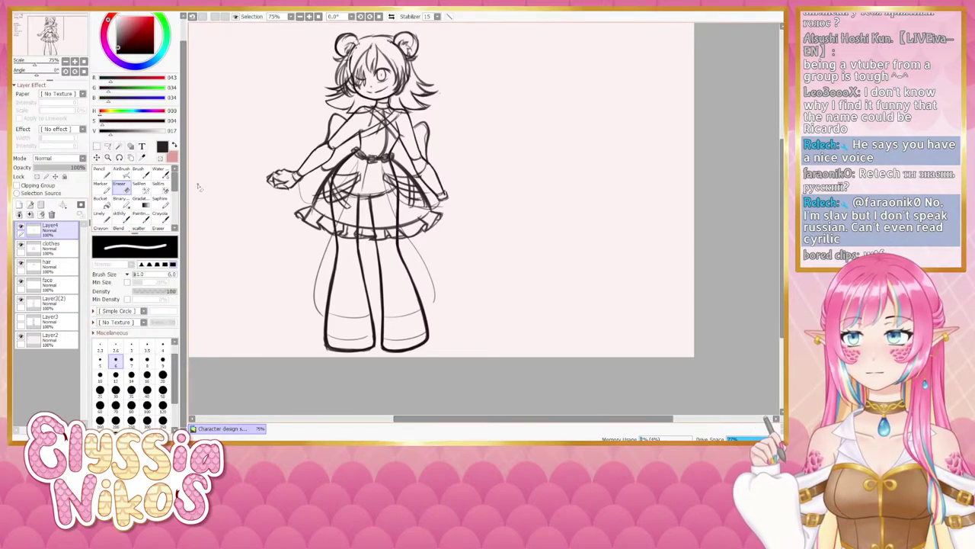
{"action": "left_click", "coordinate": [51, 246]}
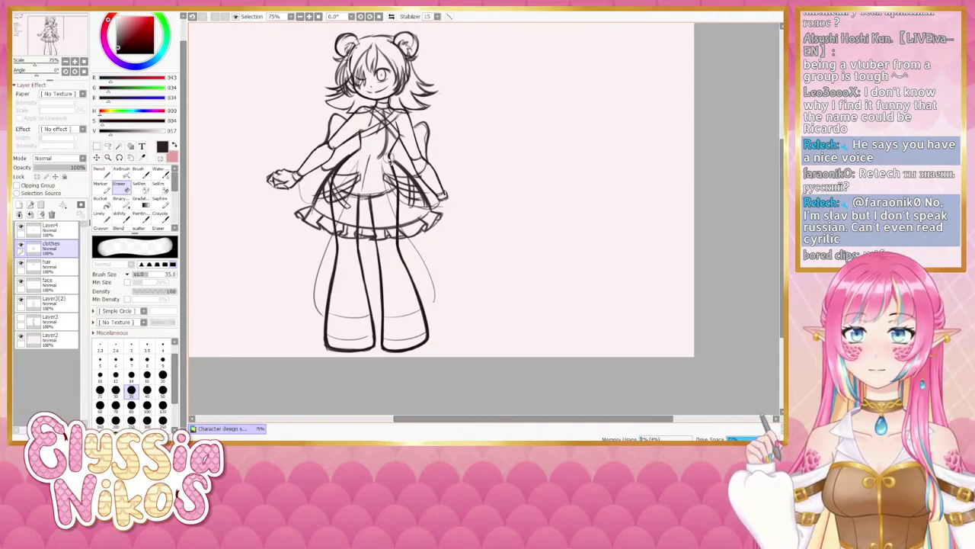
- On Layer4, try a few short sketch strokes at the side of the waist and undo them
{"action": "left_click", "coordinate": [122, 218]}
{"action": "left_click", "coordinate": [50, 227]}
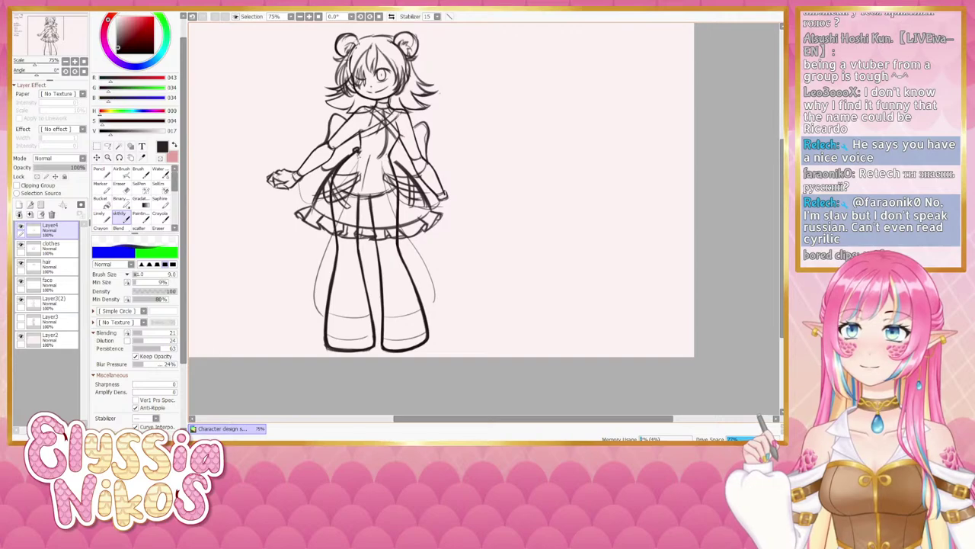
{"action": "key", "text": "ctrl+z"}
{"action": "left_click_drag", "start_coordinate": [354, 151], "coordinate": [359, 155]}
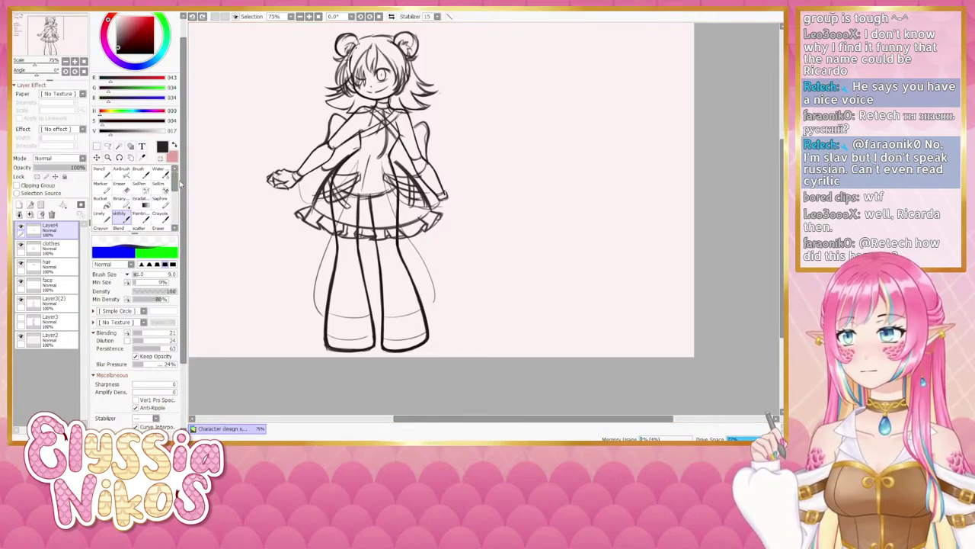
- Set the scatter brush to the Chain shape, test it with a long vertical chain beside the figure, and undo the test
{"action": "scroll", "coordinate": [176, 191], "scroll_direction": "down", "scroll_amount": 2}
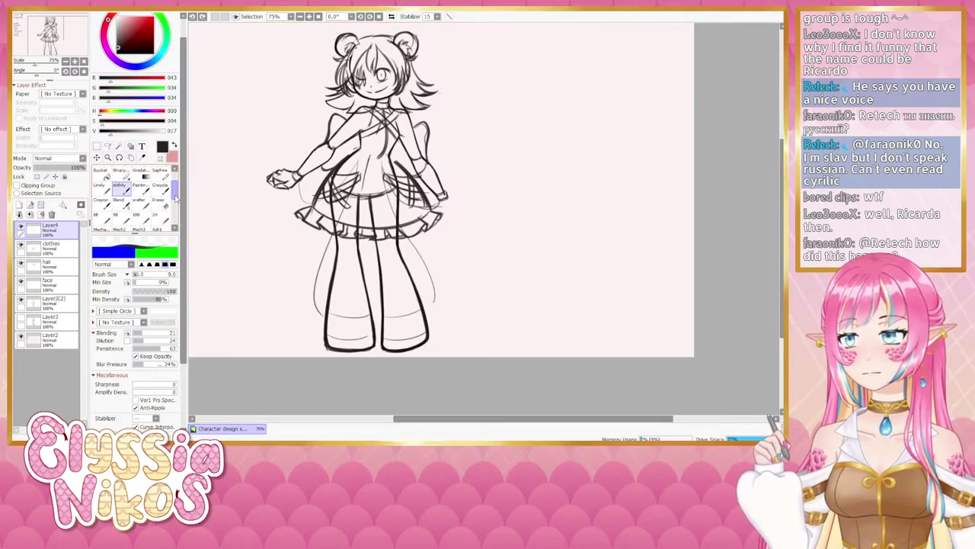
{"action": "left_click", "coordinate": [140, 205]}
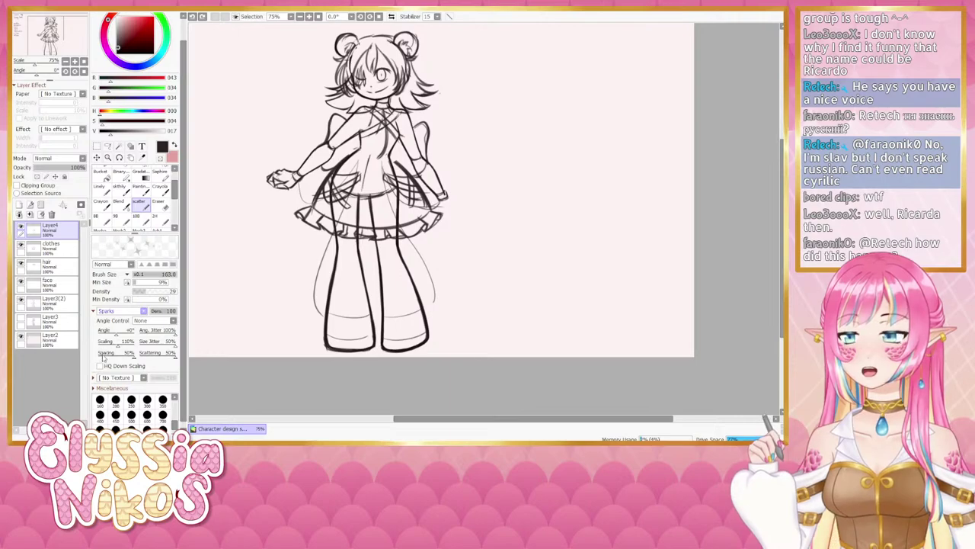
{"action": "left_click", "coordinate": [103, 354]}
{"action": "left_click_drag", "start_coordinate": [598, 38], "coordinate": [589, 313]}
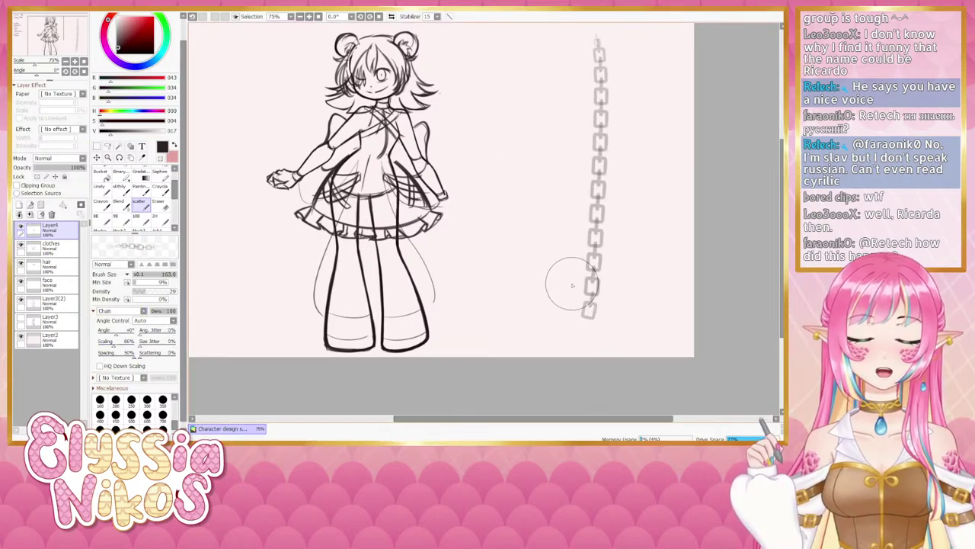
{"action": "key", "text": "ctrl+z"}
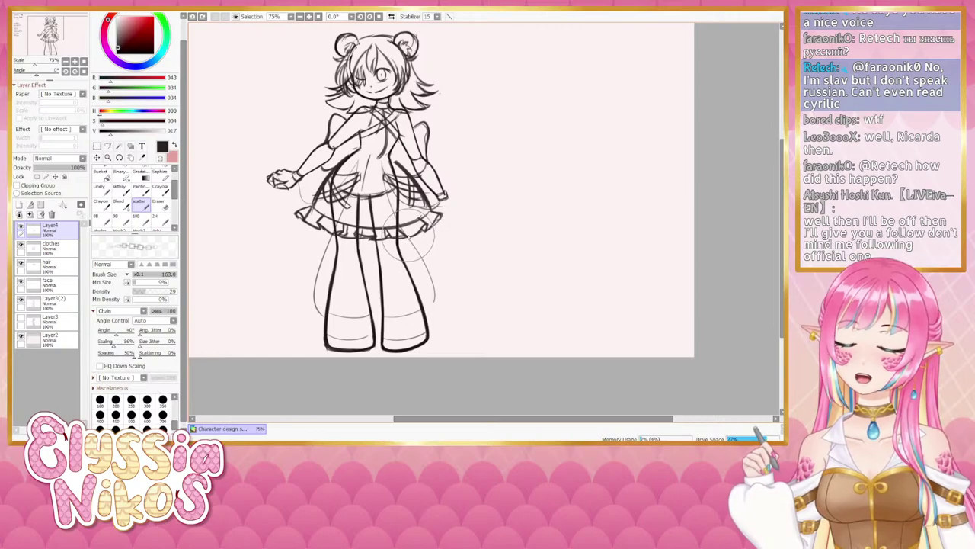
- Resize the chain brush to 55 and try laying a chain belt across the waist, undoing unsuitable strokes
{"action": "mouse_move", "coordinate": [371, 236]}
{"action": "left_mouse_down"}
{"action": "mouse_move", "coordinate": [416, 223]}
{"action": "mouse_move", "coordinate": [461, 252]}
{"action": "mouse_move", "coordinate": [405, 255]}
{"action": "left_mouse_up"}
{"action": "left_click_drag", "start_coordinate": [394, 174], "coordinate": [423, 179]}
{"action": "key", "text": "ctrl+z"}
{"action": "key", "text": "bracketright"}
{"action": "key", "text": "bracketright"}
{"action": "key", "text": "bracketright"}
{"action": "key", "text": "ctrl+z"}
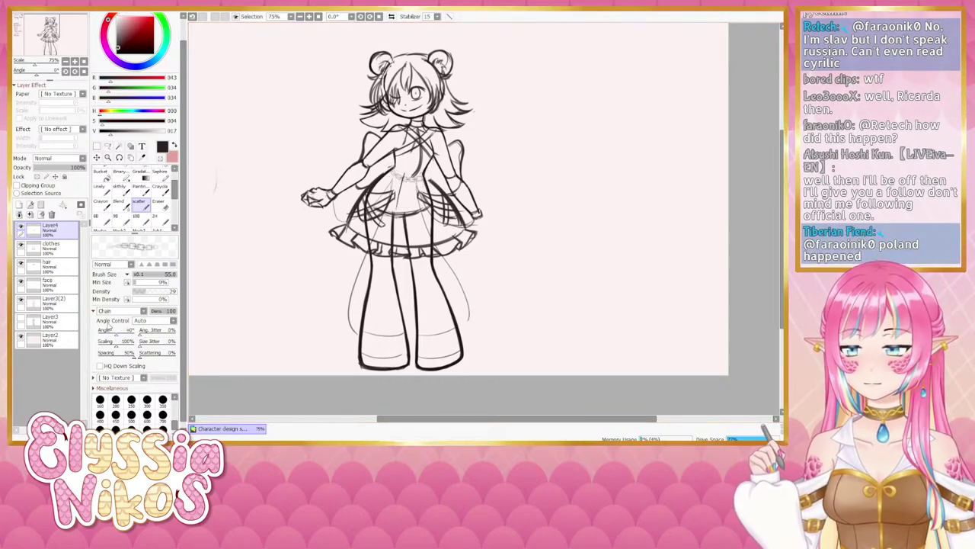
- Adjust the chain brush to density 100, minimum size 100% and spacing 90%, and redraw the chain across the waist
{"action": "left_click_drag", "start_coordinate": [131, 355], "coordinate": [107, 356]}
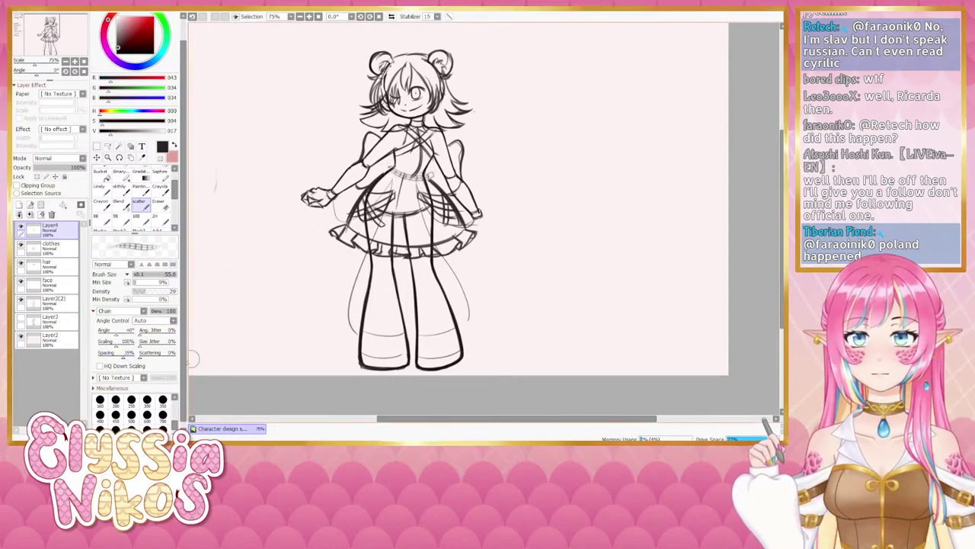
{"action": "left_click_drag", "start_coordinate": [124, 358], "coordinate": [131, 359]}
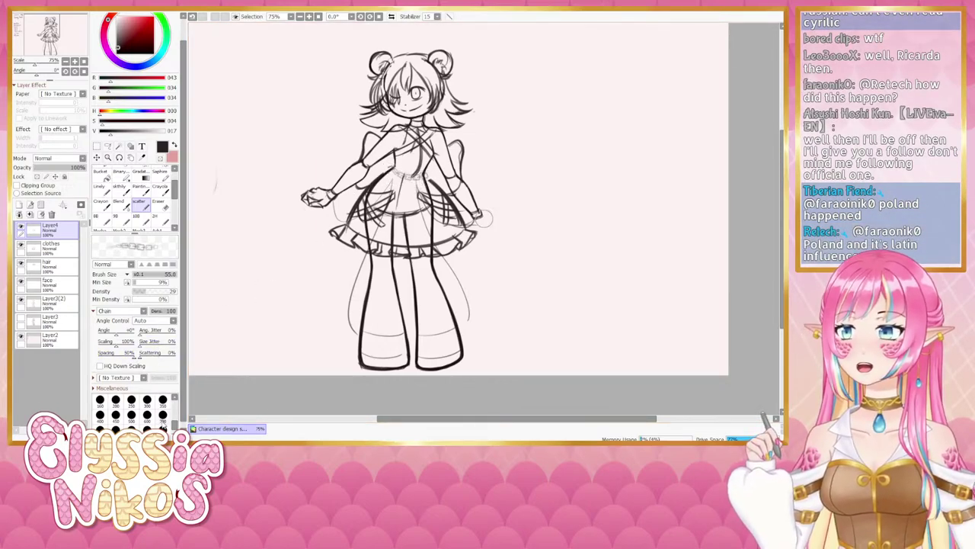
{"action": "left_click", "coordinate": [168, 291]}
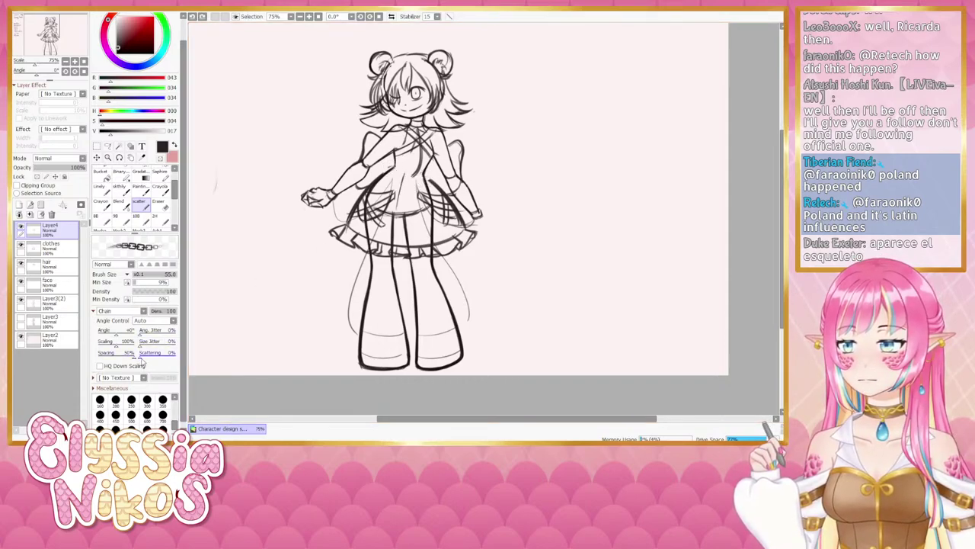
{"action": "mouse_move", "coordinate": [149, 353]}
{"action": "left_mouse_down"}
{"action": "mouse_move", "coordinate": [134, 355]}
{"action": "mouse_move", "coordinate": [195, 343]}
{"action": "mouse_move", "coordinate": [126, 346]}
{"action": "mouse_move", "coordinate": [155, 336]}
{"action": "mouse_move", "coordinate": [117, 336]}
{"action": "mouse_move", "coordinate": [117, 348]}
{"action": "left_mouse_up"}
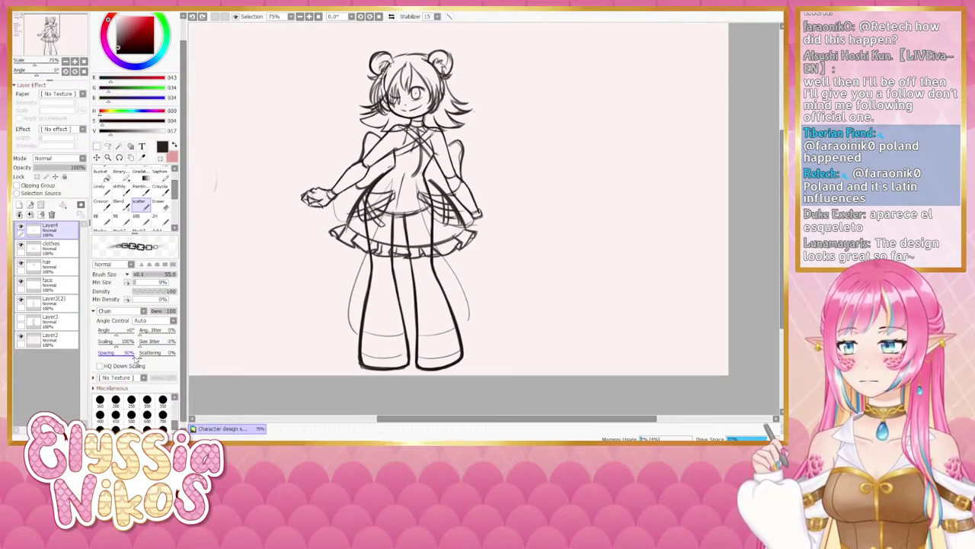
{"action": "left_click_drag", "start_coordinate": [167, 284], "coordinate": [173, 284]}
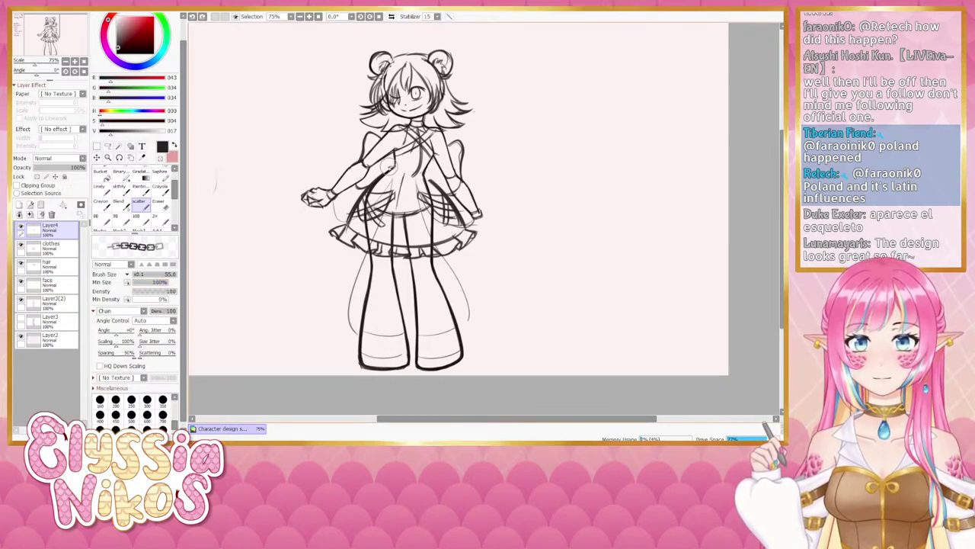
{"action": "left_click_drag", "start_coordinate": [389, 169], "coordinate": [432, 178]}
{"action": "key", "text": "ctrl+z"}
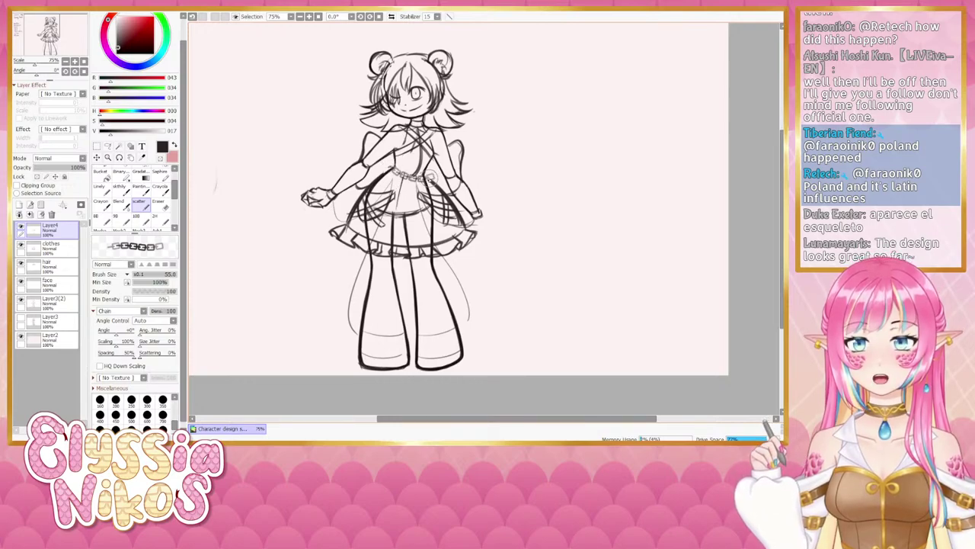
- Test the Chain brush with long straight and curved chains on the empty canvas beside the figure, undoing each test
{"action": "left_click_drag", "start_coordinate": [637, 80], "coordinate": [620, 321]}
{"action": "key", "text": "ctrl+z"}
{"action": "mouse_move", "coordinate": [614, 47]}
{"action": "left_mouse_down"}
{"action": "mouse_move", "coordinate": [619, 154]}
{"action": "mouse_move", "coordinate": [595, 305]}
{"action": "left_mouse_up"}
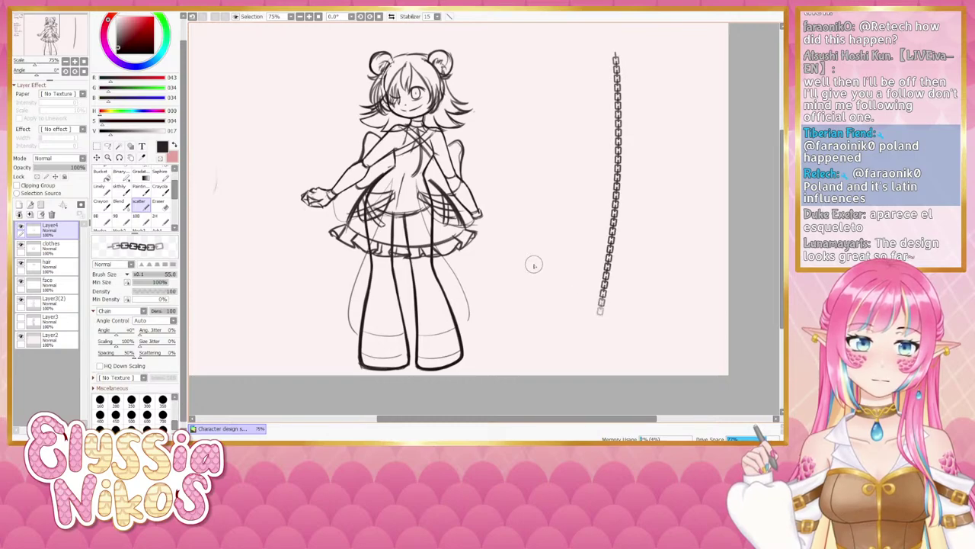
{"action": "key", "text": "ctrl+z"}
{"action": "left_click_drag", "start_coordinate": [623, 80], "coordinate": [609, 362]}
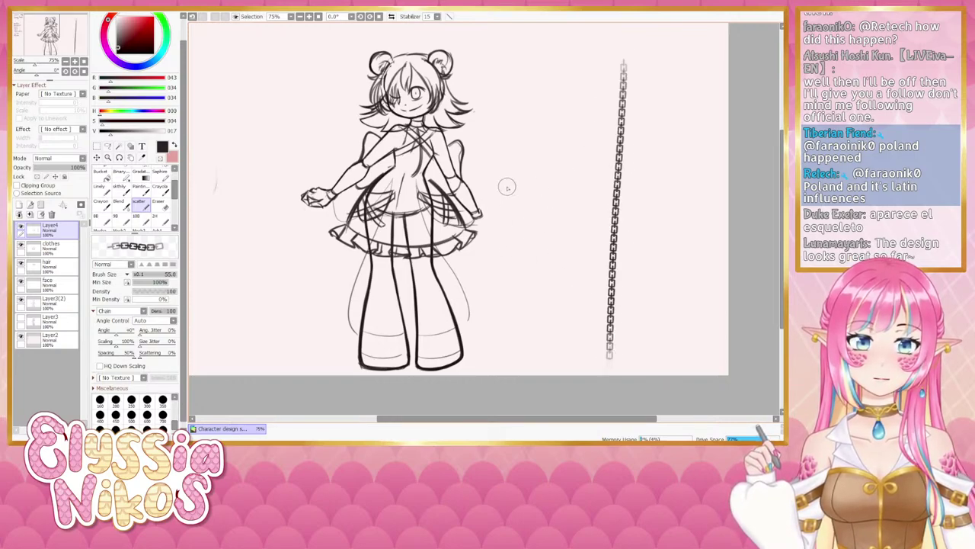
{"action": "key", "text": "ctrl+z"}
{"action": "mouse_move", "coordinate": [692, 60]}
{"action": "left_mouse_down"}
{"action": "mouse_move", "coordinate": [613, 147]}
{"action": "mouse_move", "coordinate": [570, 367]}
{"action": "left_mouse_up"}
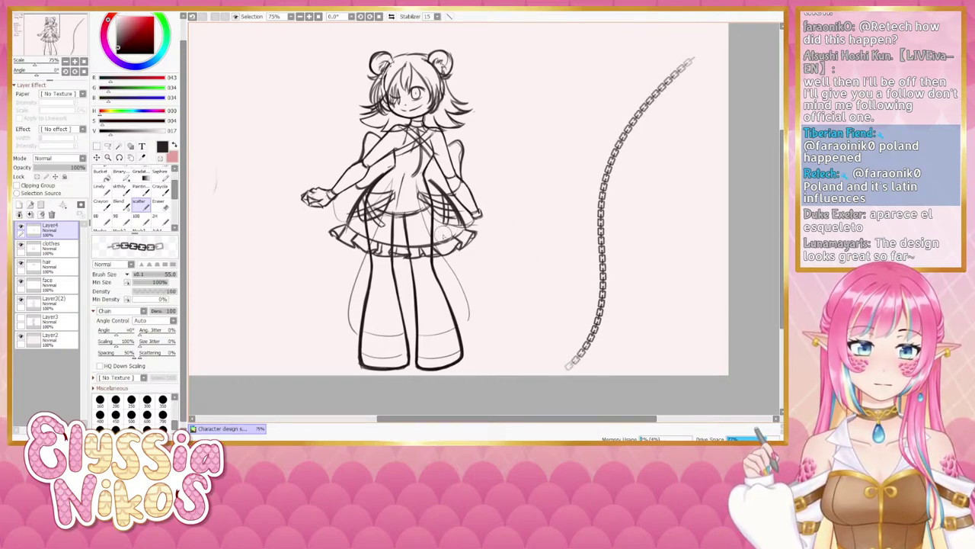
{"action": "key", "text": "ctrl+z"}
- Redraw the chain belt across the waist at different brush sizes, undoing unsuitable strokes and settling on size 45
{"action": "mouse_move", "coordinate": [418, 165]}
{"action": "left_mouse_down"}
{"action": "mouse_move", "coordinate": [395, 172]}
{"action": "mouse_move", "coordinate": [428, 177]}
{"action": "left_mouse_up"}
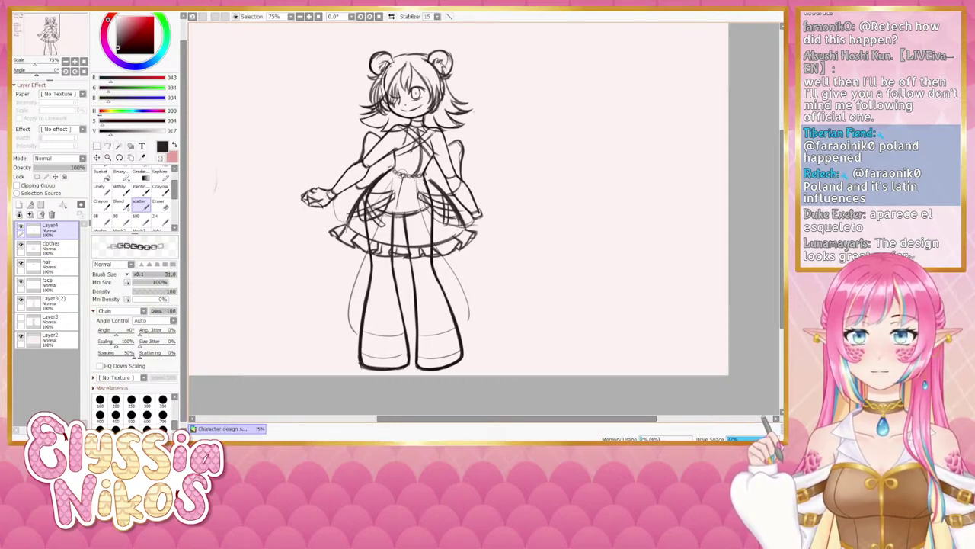
{"action": "left_click_drag", "start_coordinate": [396, 175], "coordinate": [390, 177]}
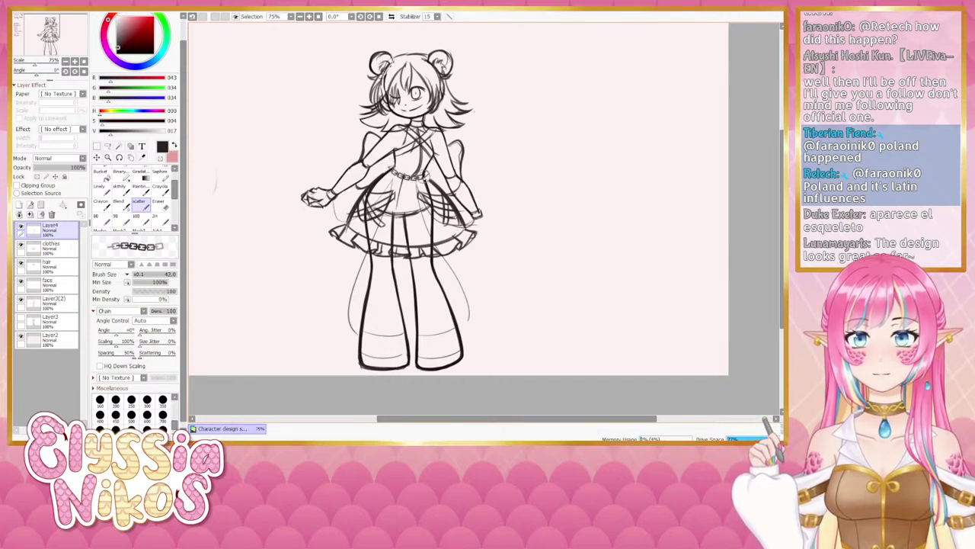
{"action": "left_click_drag", "start_coordinate": [400, 180], "coordinate": [424, 176]}
{"action": "key", "text": "ctrl+z"}
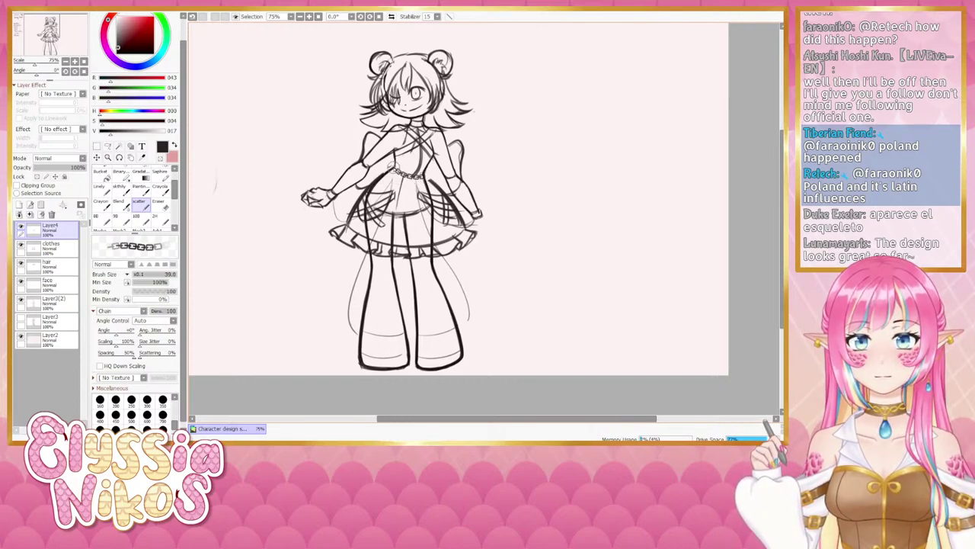
{"action": "key", "text": "ctrl+z"}
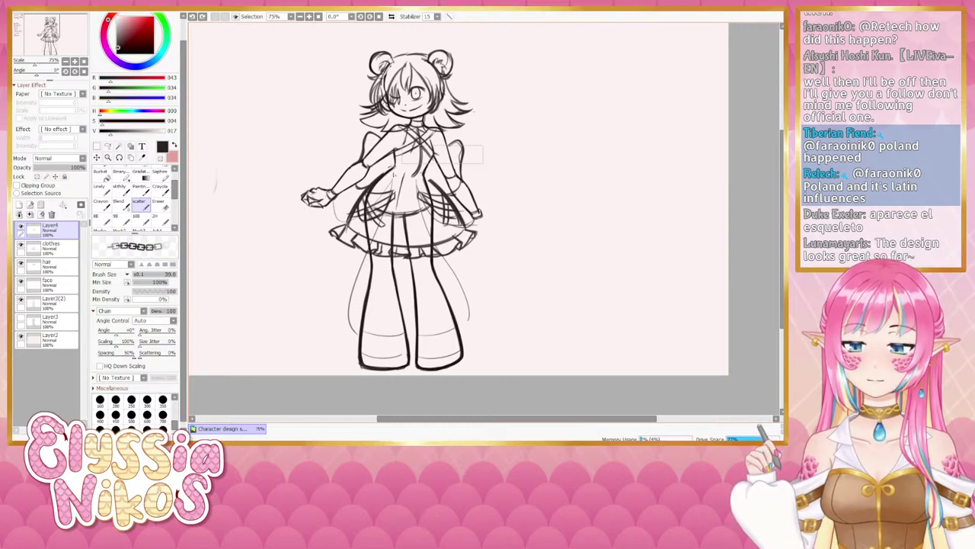
{"action": "left_click_drag", "start_coordinate": [394, 175], "coordinate": [429, 177]}
{"action": "key", "text": "ctrl+z"}
{"action": "key", "text": "ctrl+z"}
{"action": "key", "text": "ctrl+z"}
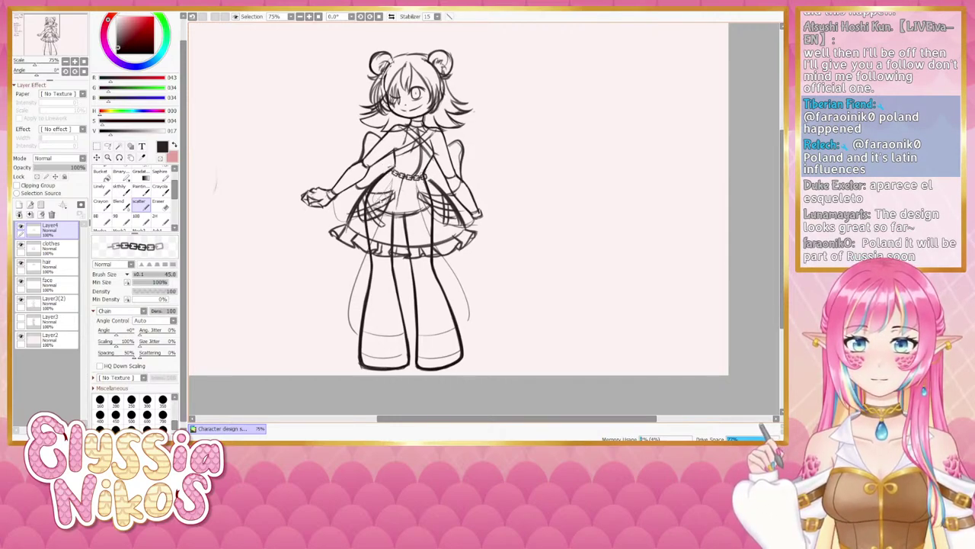
- Try a short chain from the outstretched wrist to the skirt and a long chain hanging from the belt beside the leg, undoing unsuitable strokes
{"action": "mouse_move", "coordinate": [374, 203]}
{"action": "left_mouse_down"}
{"action": "mouse_move", "coordinate": [338, 225]}
{"action": "mouse_move", "coordinate": [334, 206]}
{"action": "mouse_move", "coordinate": [339, 222]}
{"action": "mouse_move", "coordinate": [395, 180]}
{"action": "left_mouse_up"}
{"action": "key", "text": "ctrl+z"}
{"action": "key", "text": "ctrl+z"}
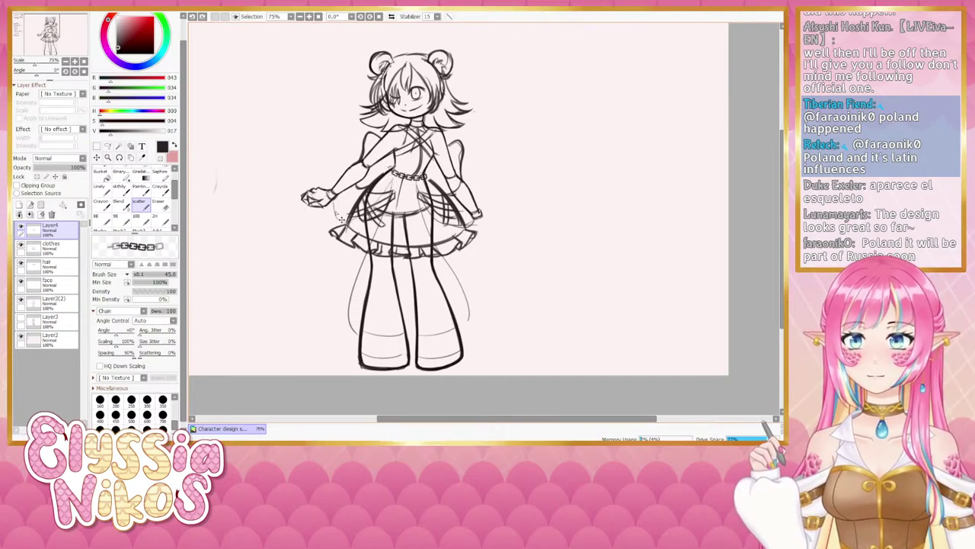
{"action": "mouse_move", "coordinate": [334, 204]}
{"action": "left_mouse_down"}
{"action": "mouse_move", "coordinate": [339, 217]}
{"action": "mouse_move", "coordinate": [395, 180]}
{"action": "left_mouse_up"}
{"action": "key", "text": "ctrl+z"}
{"action": "mouse_move", "coordinate": [332, 201]}
{"action": "left_mouse_down"}
{"action": "mouse_move", "coordinate": [370, 214]}
{"action": "mouse_move", "coordinate": [387, 180]}
{"action": "left_mouse_up"}
{"action": "key", "text": "ctrl+z"}
{"action": "mouse_move", "coordinate": [333, 202]}
{"action": "left_mouse_down"}
{"action": "mouse_move", "coordinate": [395, 177]}
{"action": "mouse_move", "coordinate": [383, 190]}
{"action": "mouse_move", "coordinate": [395, 224]}
{"action": "mouse_move", "coordinate": [354, 272]}
{"action": "mouse_move", "coordinate": [348, 343]}
{"action": "left_mouse_up"}
{"action": "key", "text": "ctrl+z"}
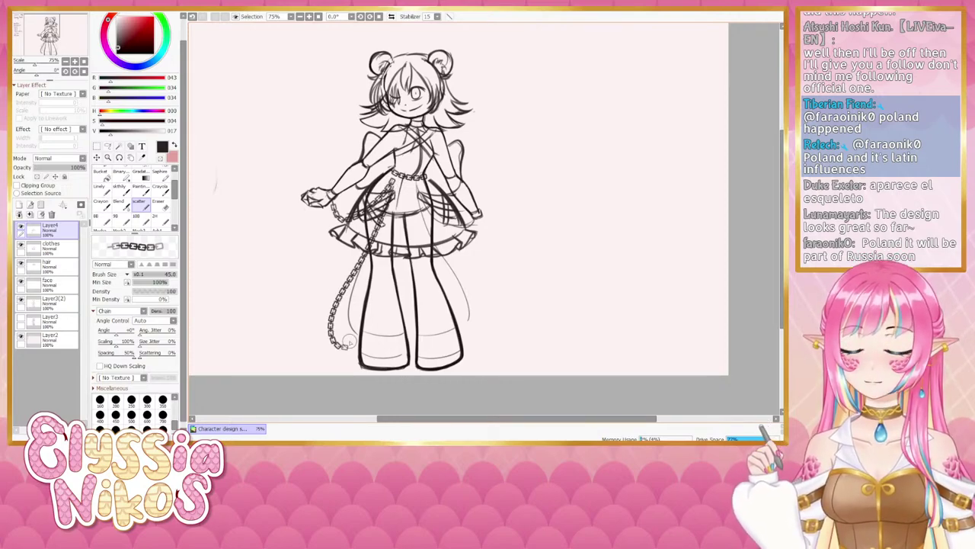
- Draw a matching chain from the belt down the opposite leg and try a shorter chain toward the lowered hand
{"action": "left_click_drag", "start_coordinate": [416, 187], "coordinate": [467, 329]}
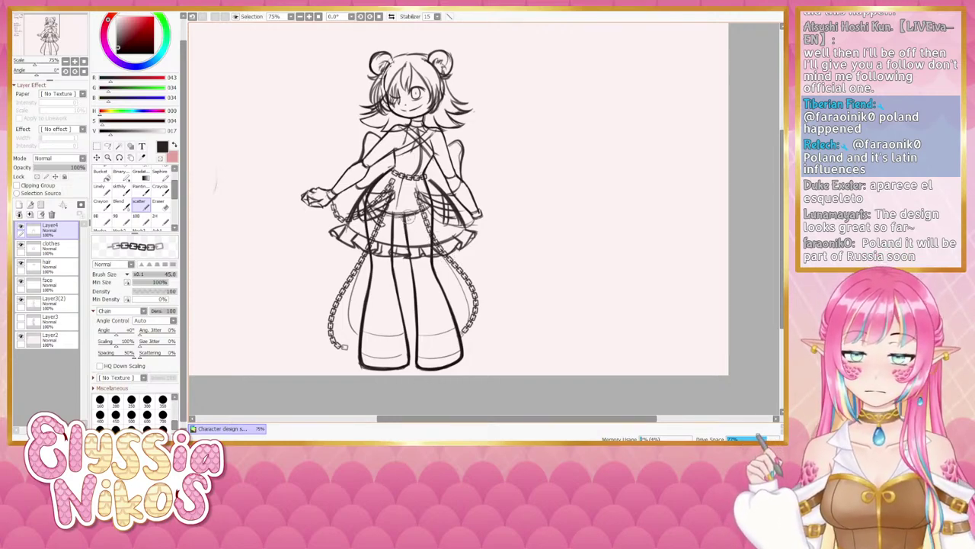
{"action": "mouse_move", "coordinate": [439, 187]}
{"action": "left_mouse_down"}
{"action": "mouse_move", "coordinate": [421, 191]}
{"action": "mouse_move", "coordinate": [458, 220]}
{"action": "mouse_move", "coordinate": [472, 191]}
{"action": "left_mouse_up"}
{"action": "key", "text": "ctrl+z"}
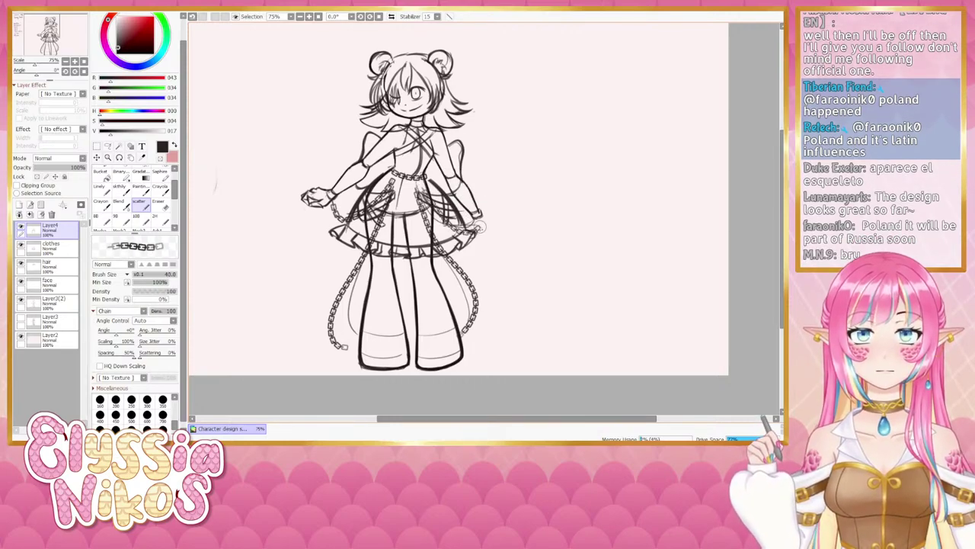
{"action": "key", "text": "ctrl+z"}
{"action": "mouse_move", "coordinate": [421, 188]}
{"action": "left_mouse_down"}
{"action": "mouse_move", "coordinate": [439, 218]}
{"action": "mouse_move", "coordinate": [476, 217]}
{"action": "left_mouse_up"}
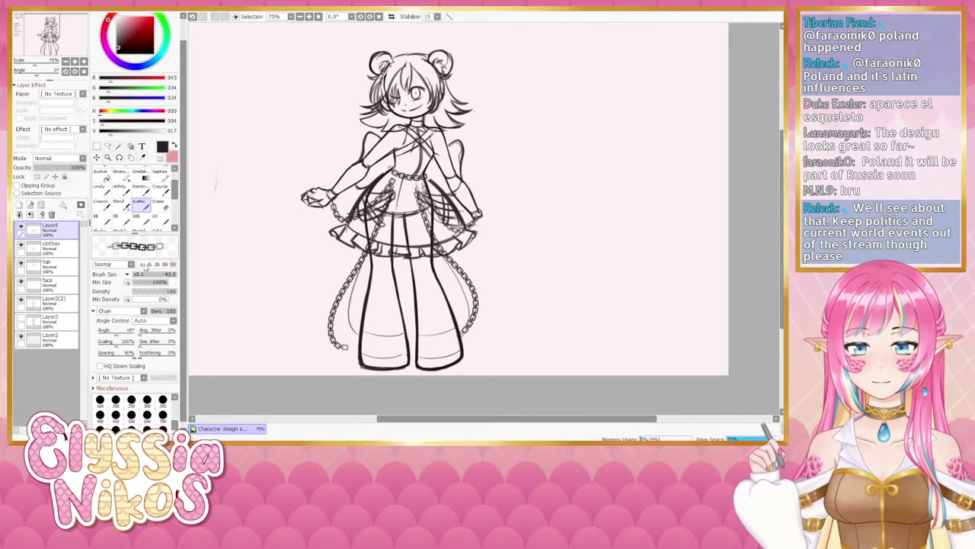
- Undo the hanging chains and restore the chain belt at the waist
{"action": "key", "text": "ctrl+z"}
{"action": "key", "text": "ctrl+z"}
{"action": "key", "text": "ctrl+z"}
{"action": "key", "text": "ctrl+z"}
{"action": "key", "text": "ctrl+z"}
{"action": "key", "text": "ctrl+z"}
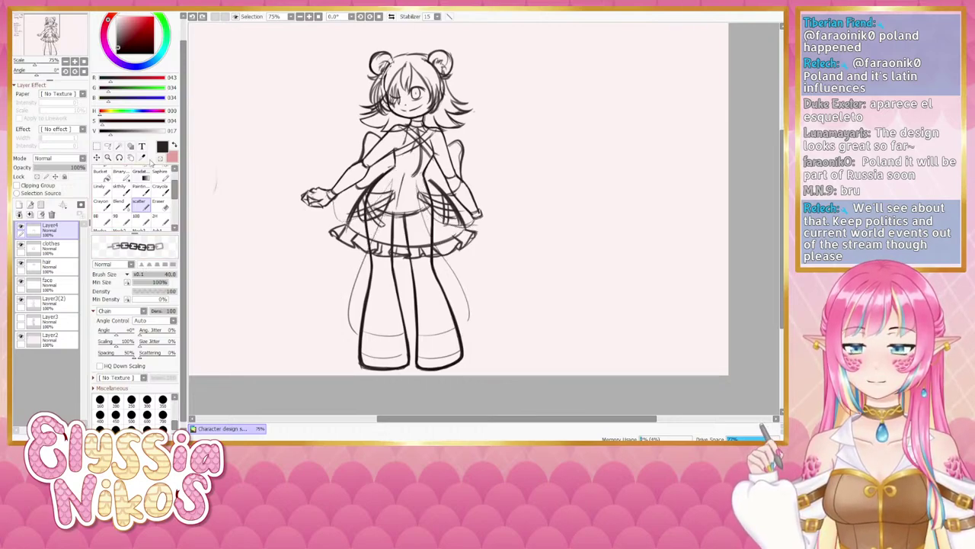
{"action": "key", "text": "ctrl+y"}
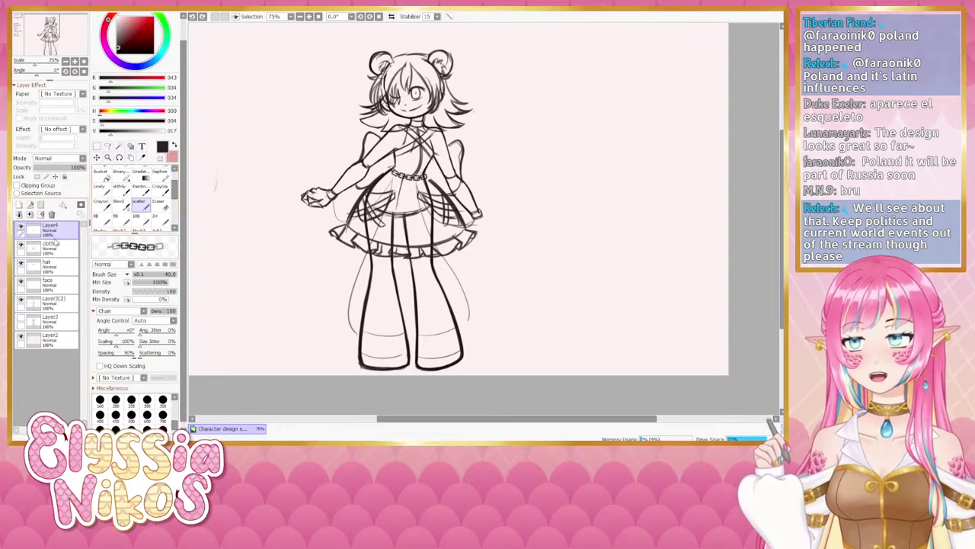
{"action": "left_click", "coordinate": [42, 215]}
{"action": "key", "text": "ctrl+z"}
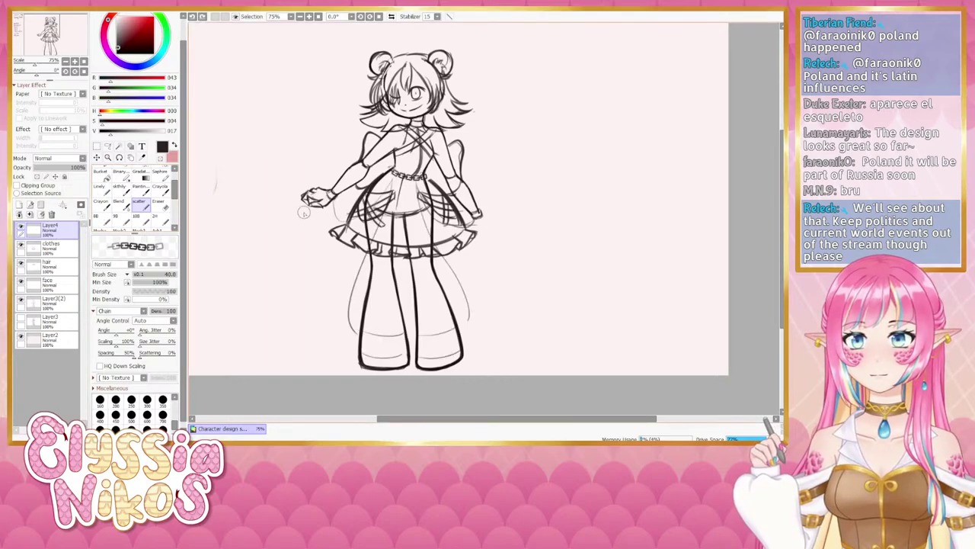
- Try erasing the crossed skirt lines and the loose curves beside the legs with a large eraser, and undo the strokes
{"action": "left_click", "coordinate": [160, 204]}
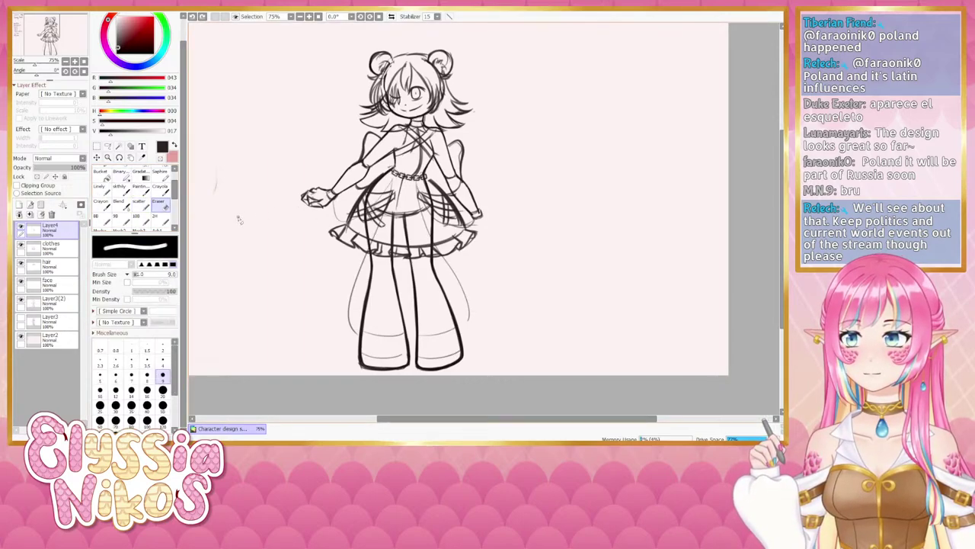
{"action": "left_click_drag", "start_coordinate": [378, 203], "coordinate": [384, 196]}
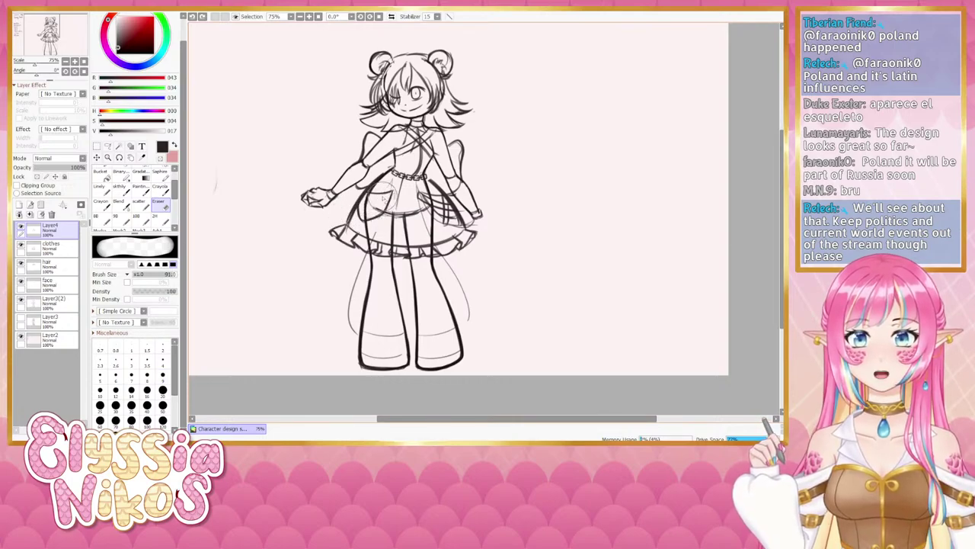
{"action": "left_click_drag", "start_coordinate": [348, 285], "coordinate": [347, 338]}
{"action": "mouse_move", "coordinate": [435, 326]}
{"action": "left_mouse_down"}
{"action": "mouse_move", "coordinate": [486, 284]}
{"action": "mouse_move", "coordinate": [418, 196]}
{"action": "mouse_move", "coordinate": [473, 228]}
{"action": "left_mouse_up"}
{"action": "key", "text": "ctrl+z"}
{"action": "key", "text": "ctrl+z"}
{"action": "key", "text": "ctrl+z"}
{"action": "key", "text": "ctrl+z"}
{"action": "key", "text": "ctrl+z"}
- Erase the loose curves beside both legs with the eraser at size 35, and clean stray lines around the skirt at size 13
{"action": "left_click", "coordinate": [131, 405]}
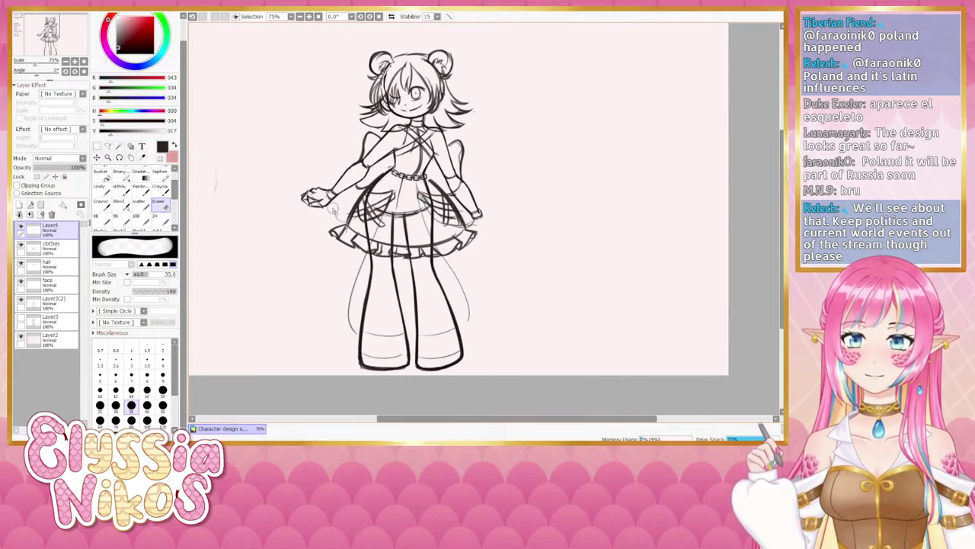
{"action": "left_click_drag", "start_coordinate": [369, 255], "coordinate": [359, 317]}
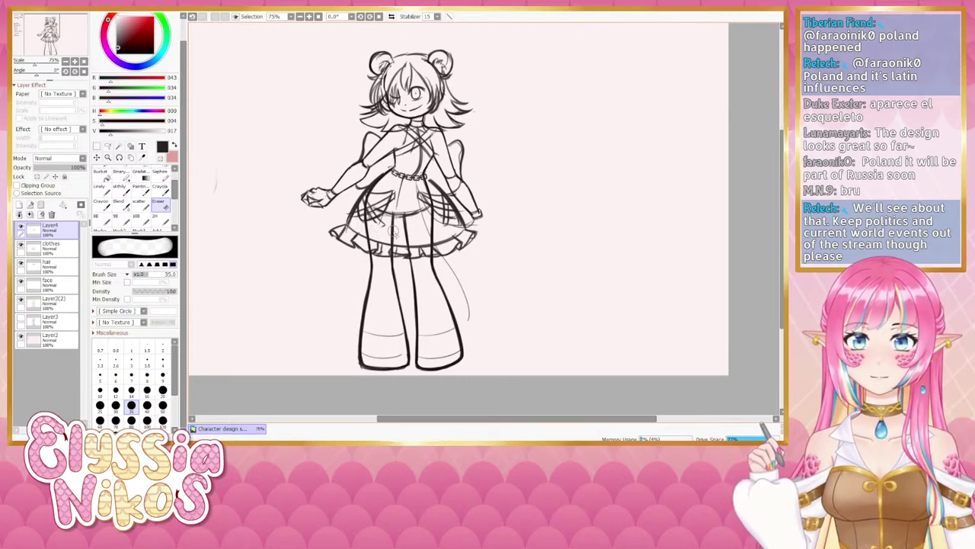
{"action": "left_click_drag", "start_coordinate": [419, 205], "coordinate": [457, 275]}
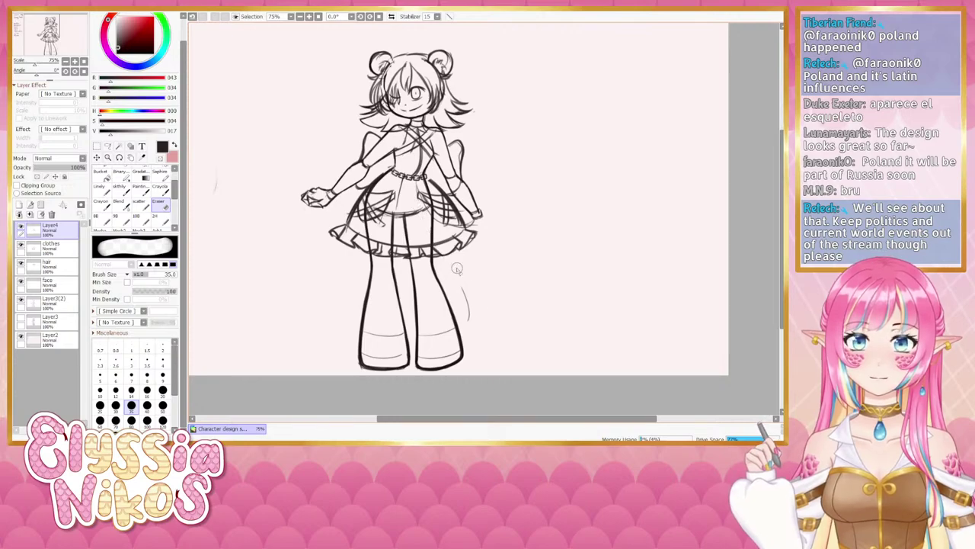
{"action": "left_click_drag", "start_coordinate": [474, 319], "coordinate": [464, 293]}
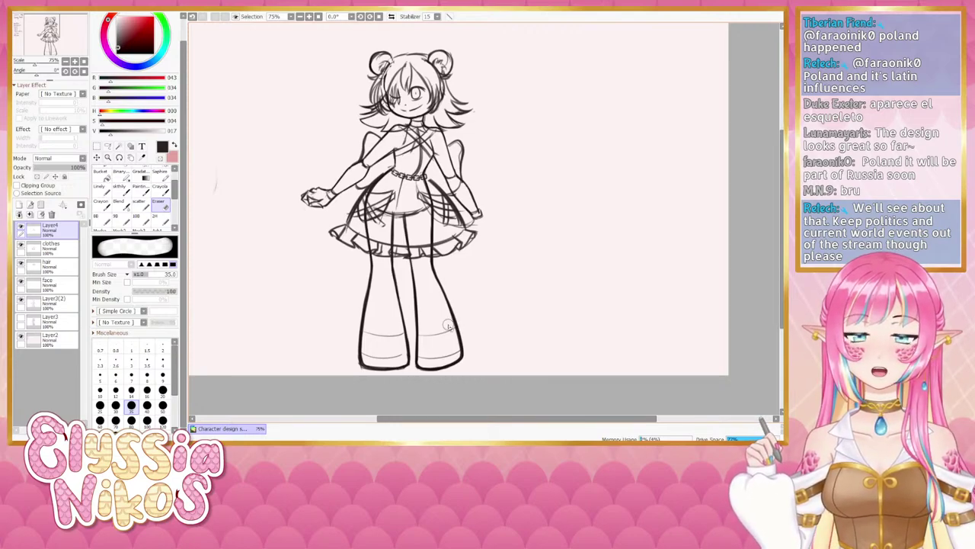
{"action": "left_click_drag", "start_coordinate": [416, 191], "coordinate": [407, 190]}
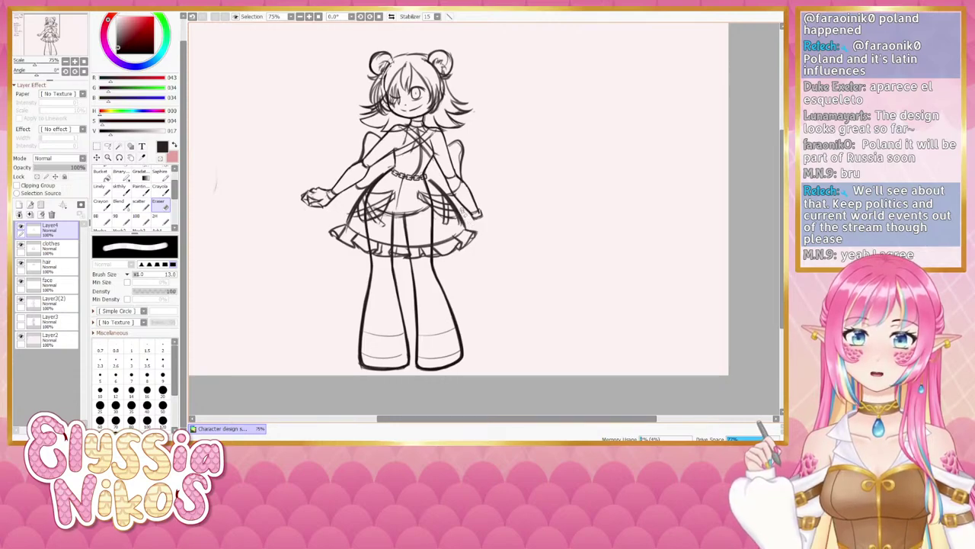
{"action": "mouse_move", "coordinate": [464, 212]}
{"action": "left_mouse_down"}
{"action": "mouse_move", "coordinate": [477, 228]}
{"action": "mouse_move", "coordinate": [462, 235]}
{"action": "left_mouse_up"}
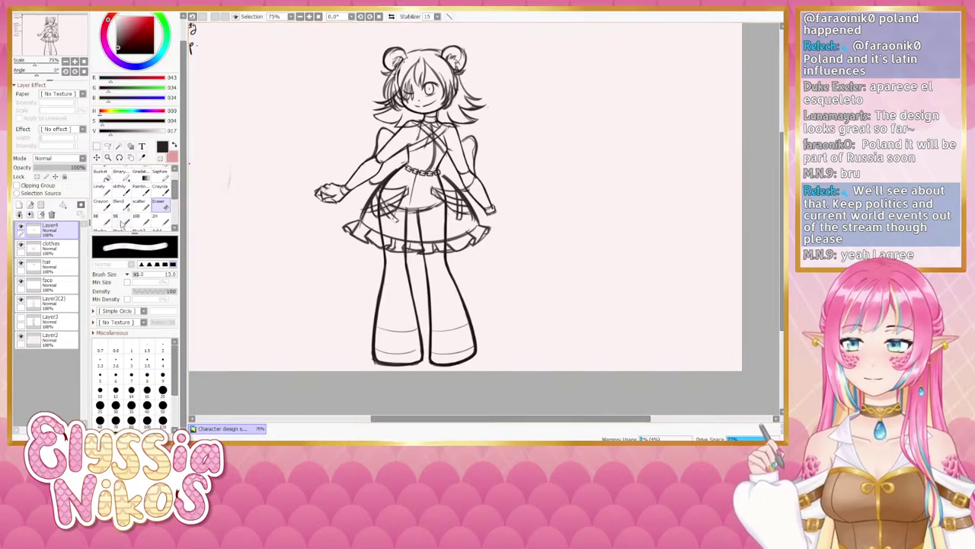
- With the sketch brush at size 9, try reworking the crossed lines on the skirt, undoing unsuitable strokes
{"action": "scroll", "coordinate": [120, 209], "scroll_direction": "up", "scroll_amount": 2}
{"action": "left_click", "coordinate": [120, 201]}
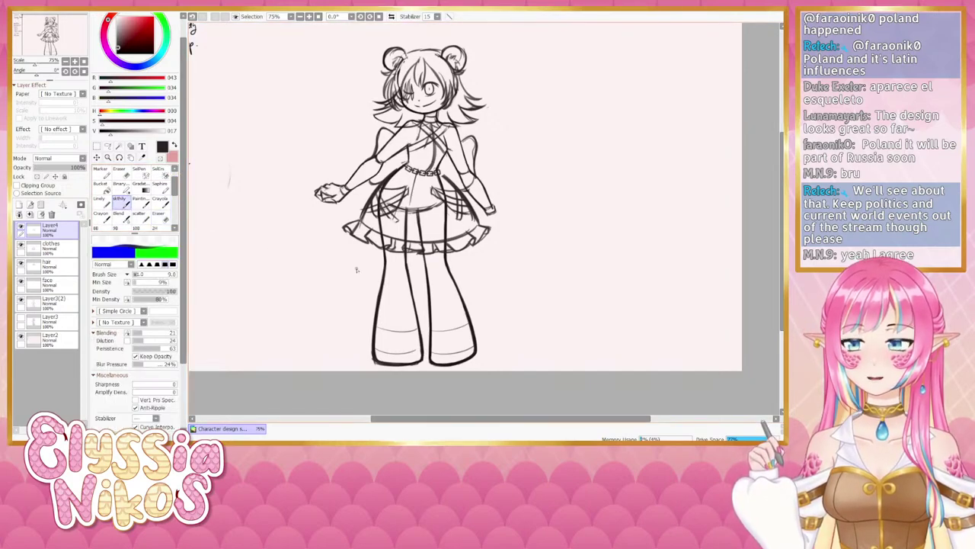
{"action": "left_click_drag", "start_coordinate": [421, 267], "coordinate": [412, 261]}
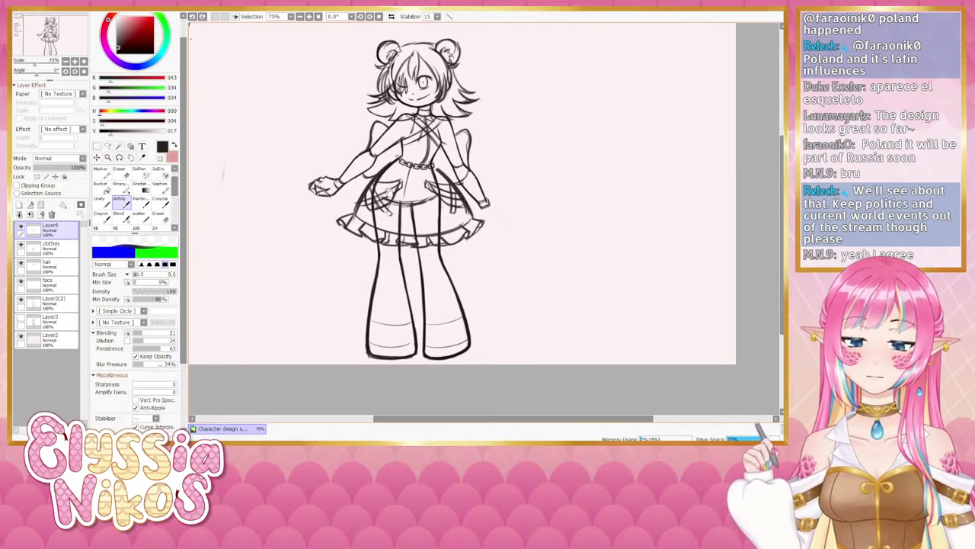
{"action": "mouse_move", "coordinate": [394, 193]}
{"action": "left_mouse_down"}
{"action": "mouse_move", "coordinate": [379, 182]}
{"action": "mouse_move", "coordinate": [403, 201]}
{"action": "left_mouse_up"}
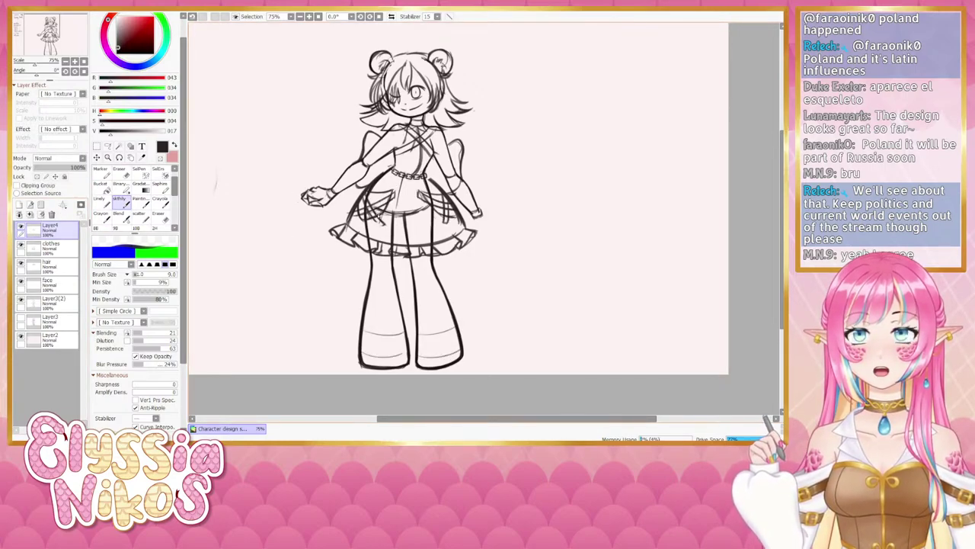
{"action": "key", "text": "ctrl+z"}
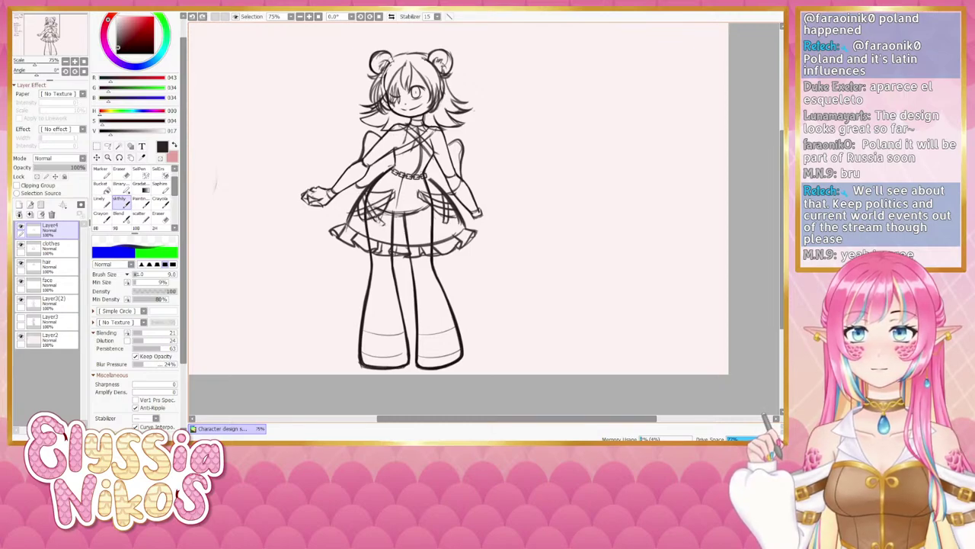
{"action": "left_click_drag", "start_coordinate": [366, 199], "coordinate": [384, 224]}
{"action": "key", "text": "ctrl+z"}
{"action": "key", "text": "ctrl+z"}
{"action": "key", "text": "ctrl+z"}
{"action": "key", "text": "ctrl+z"}
{"action": "key", "text": "ctrl+z"}
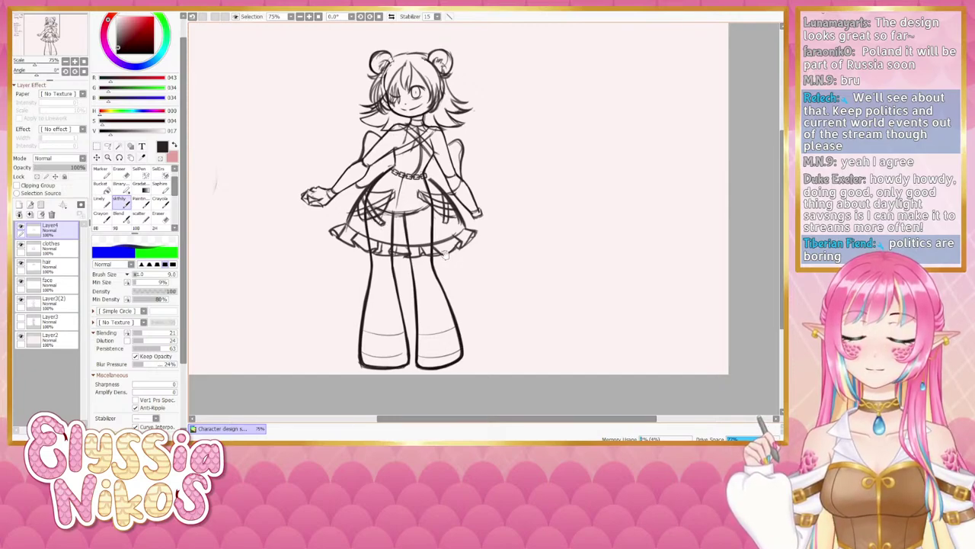
{"action": "left_click_drag", "start_coordinate": [443, 250], "coordinate": [437, 236]}
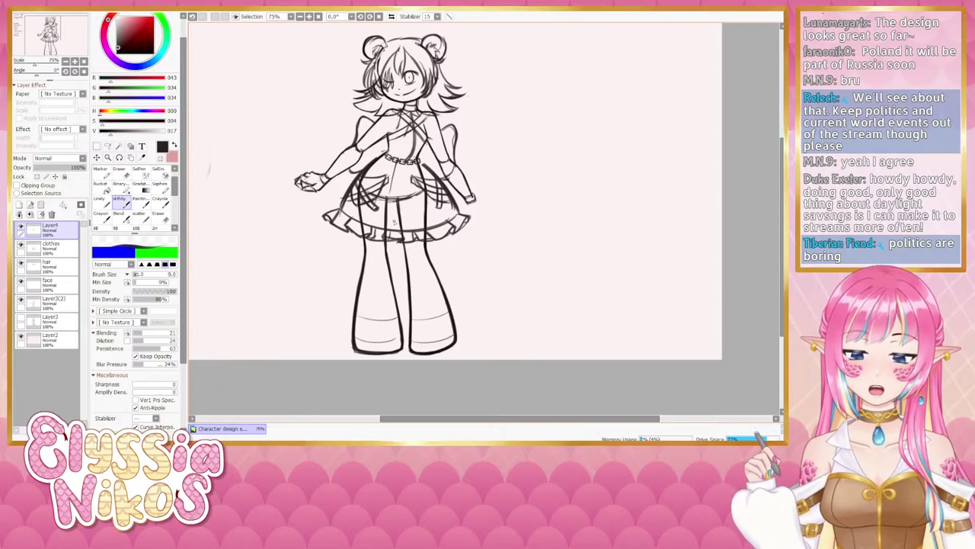
{"action": "mouse_move", "coordinate": [422, 213]}
{"action": "left_mouse_down"}
{"action": "mouse_move", "coordinate": [437, 210]}
{"action": "mouse_move", "coordinate": [417, 270]}
{"action": "left_mouse_up"}
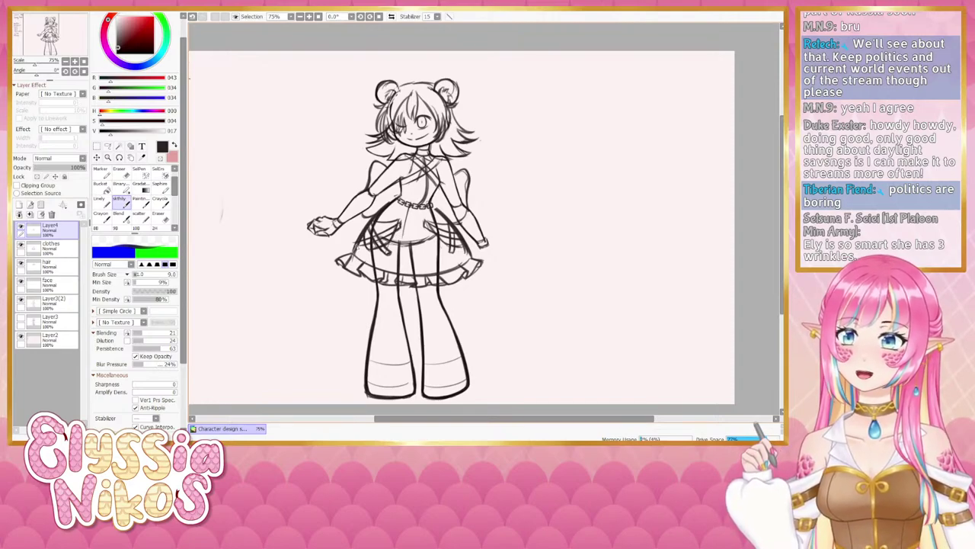
{"action": "key", "text": "ctrl+z"}
{"action": "mouse_move", "coordinate": [384, 238]}
{"action": "left_mouse_down"}
{"action": "mouse_move", "coordinate": [372, 245]}
{"action": "mouse_move", "coordinate": [386, 237]}
{"action": "mouse_move", "coordinate": [377, 225]}
{"action": "left_mouse_up"}
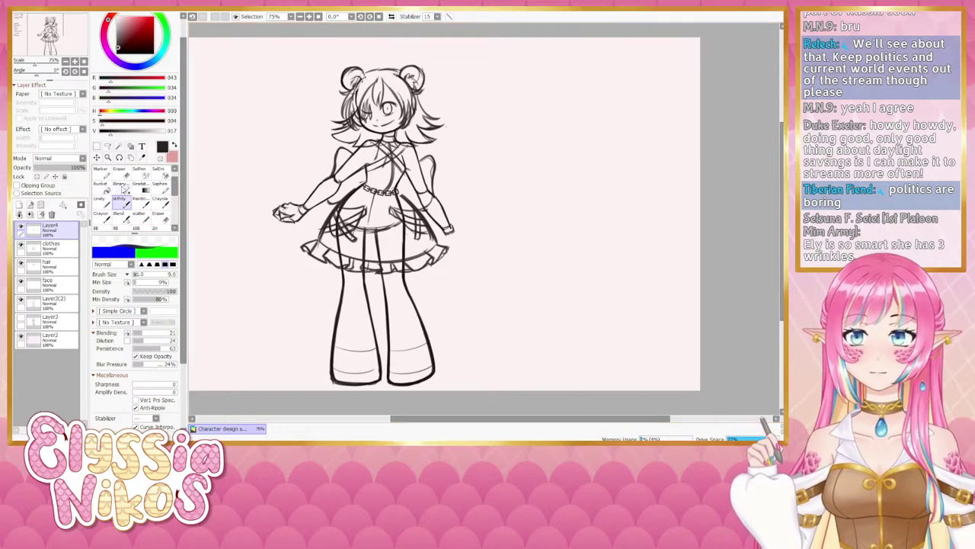
{"action": "key", "text": "e"}
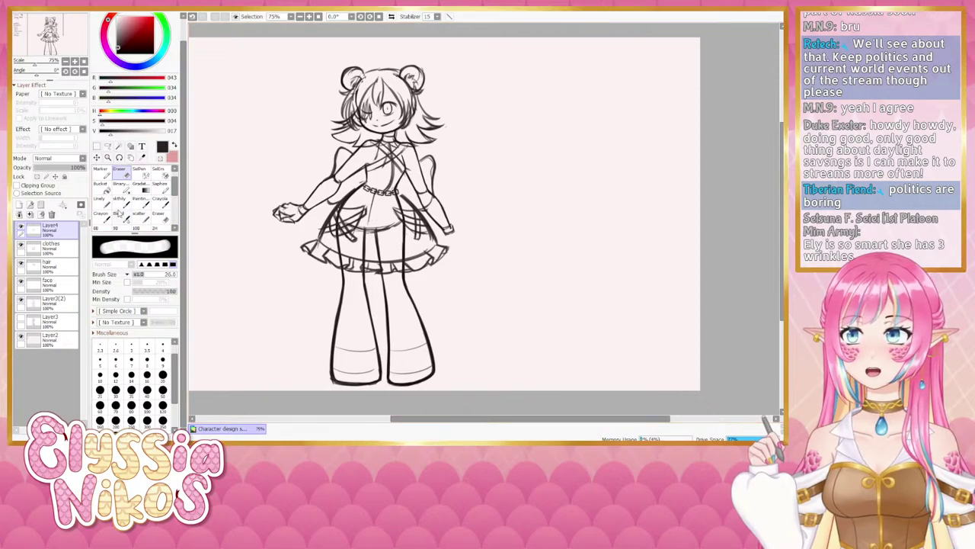
{"action": "left_click", "coordinate": [119, 208]}
{"action": "left_click_drag", "start_coordinate": [414, 243], "coordinate": [406, 239]}
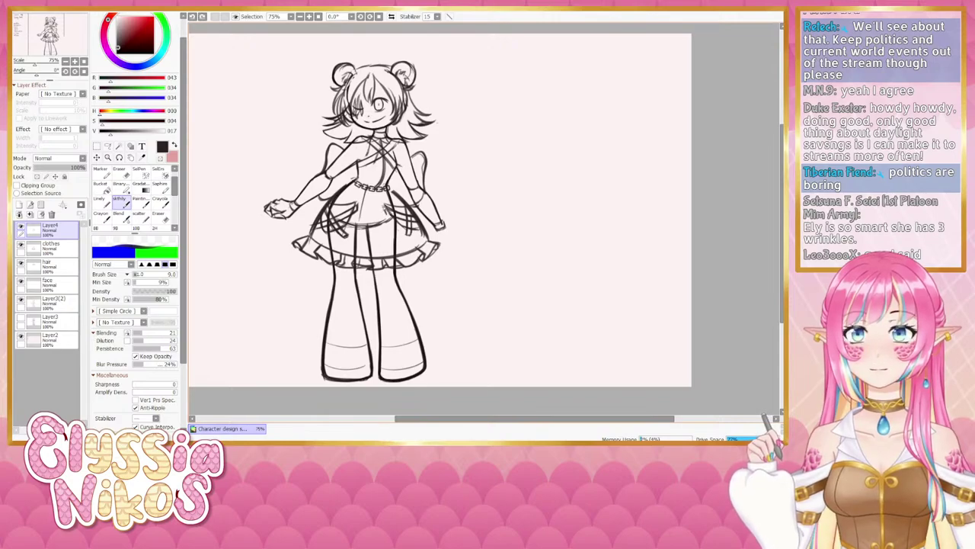
{"action": "left_click_drag", "start_coordinate": [37, 75], "coordinate": [44, 74]}
{"action": "left_click_drag", "start_coordinate": [427, 231], "coordinate": [374, 283]}
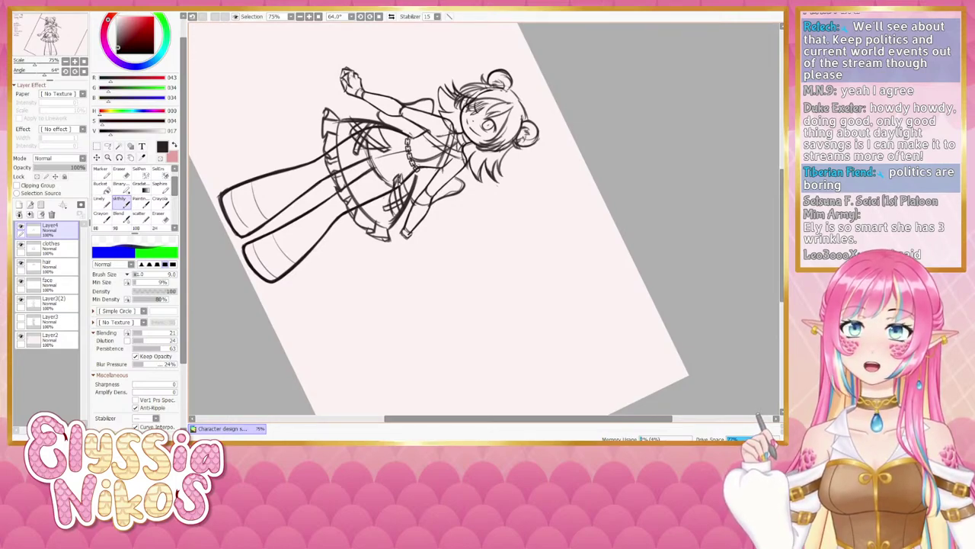
{"action": "left_click", "coordinate": [81, 71]}
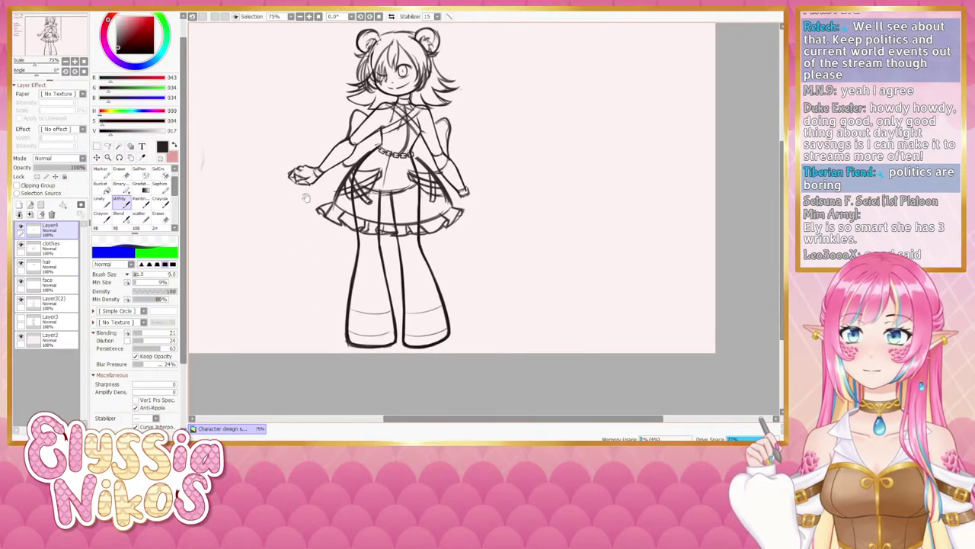
{"action": "left_click", "coordinate": [119, 171]}
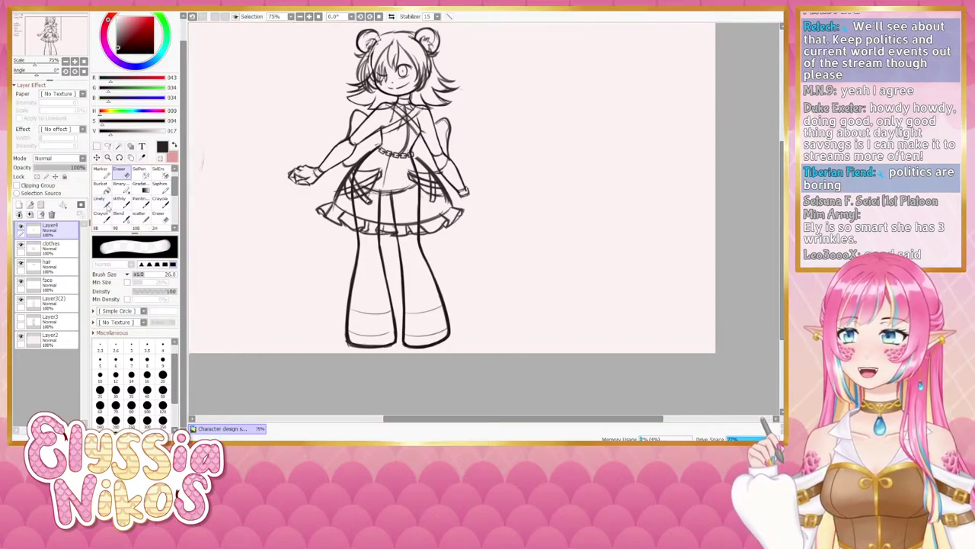
{"action": "left_click", "coordinate": [121, 202]}
{"action": "left_click_drag", "start_coordinate": [319, 250], "coordinate": [300, 229]}
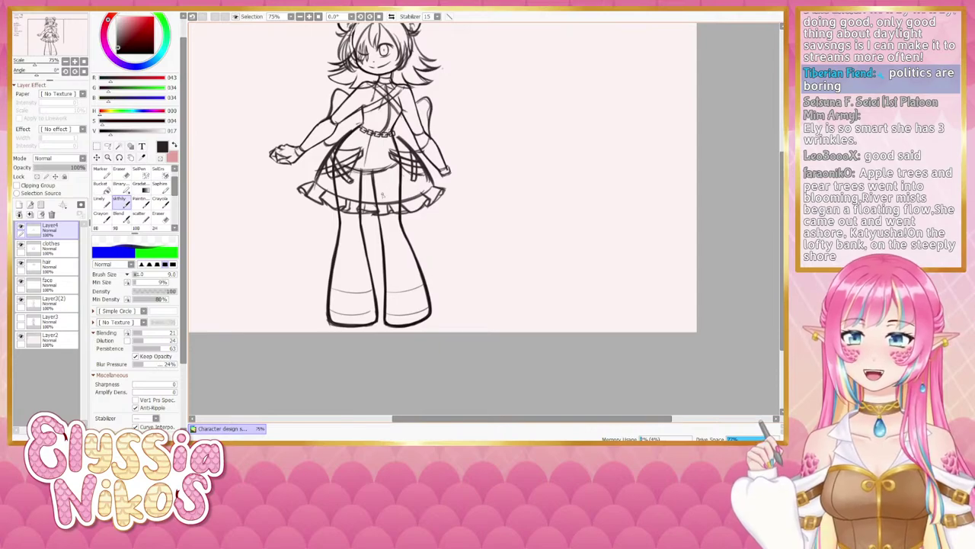
- On Layer3(2), erase the body line running down the torso below the chain belt with the eraser at size 23
{"action": "key", "text": "e"}
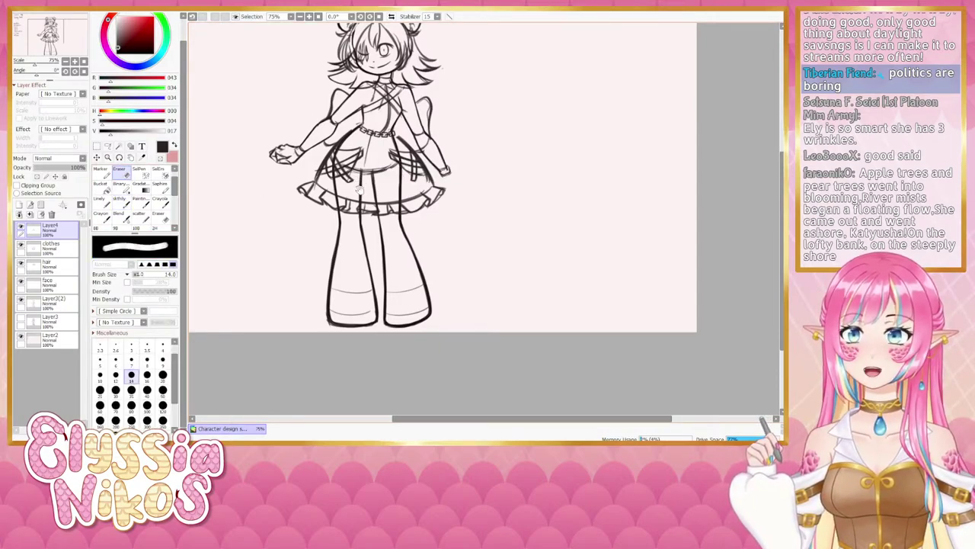
{"action": "left_click_drag", "start_coordinate": [359, 190], "coordinate": [366, 192]}
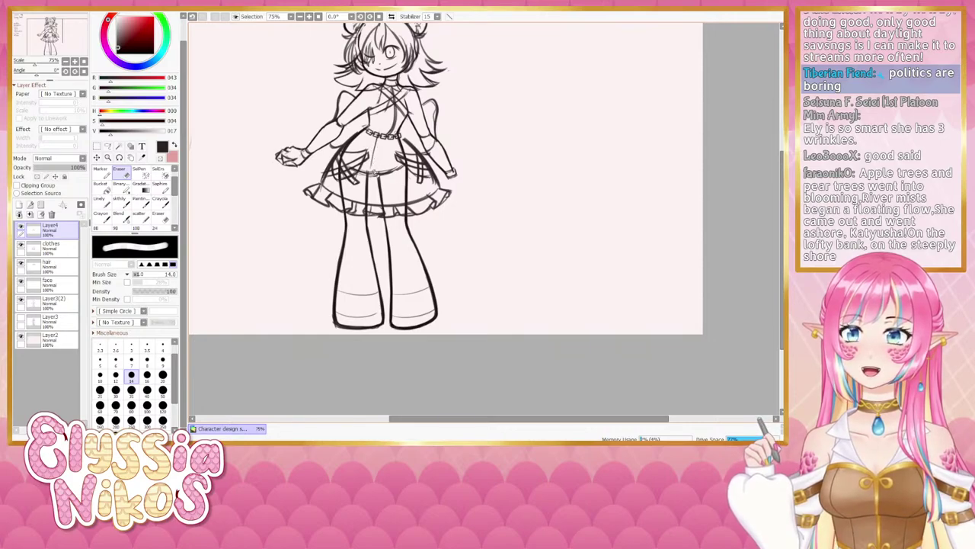
{"action": "left_click", "coordinate": [53, 302]}
{"action": "key", "text": "bracketright"}
{"action": "key", "text": "bracketright"}
{"action": "key", "text": "bracketright"}
{"action": "key", "text": "bracketright"}
{"action": "key", "text": "bracketright"}
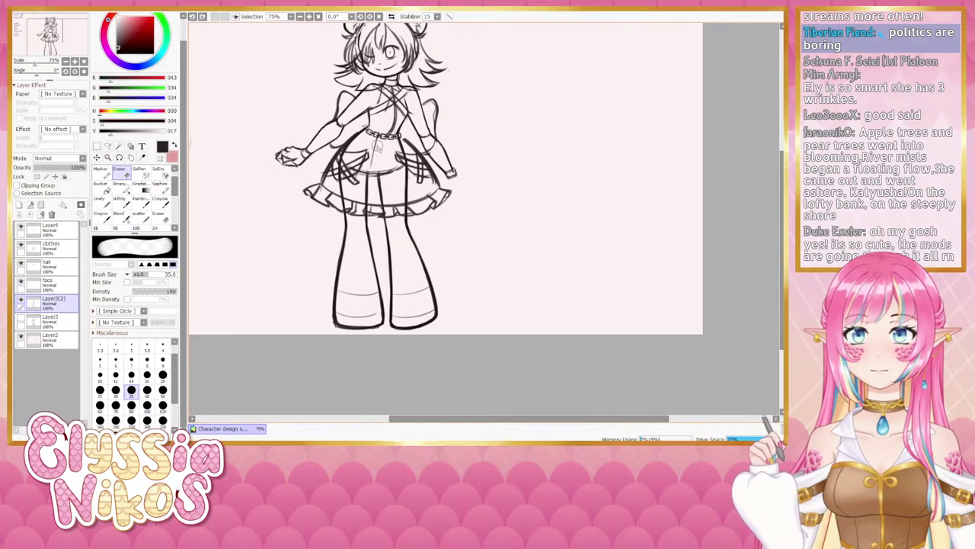
{"action": "key", "text": "bracketleft"}
{"action": "key", "text": "bracketleft"}
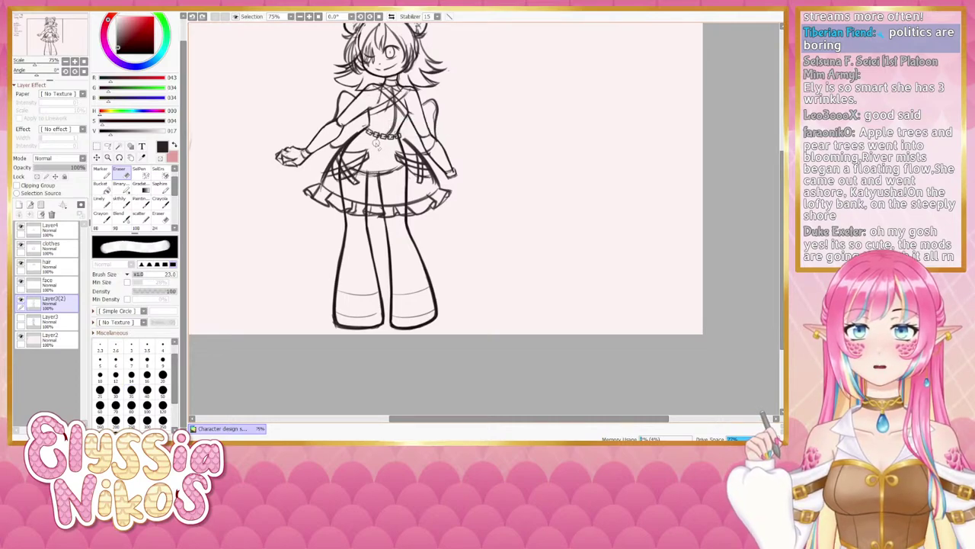
{"action": "left_click_drag", "start_coordinate": [378, 163], "coordinate": [375, 170]}
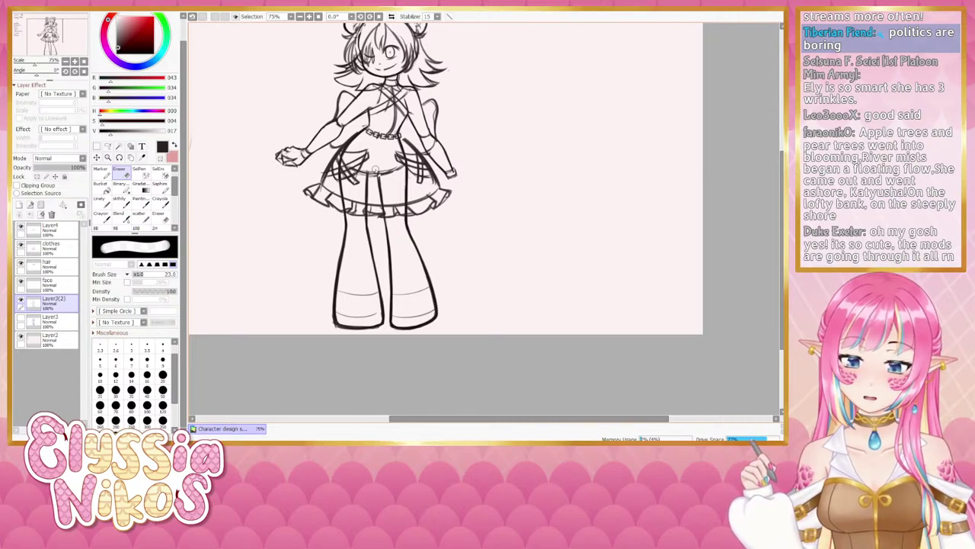
- On the clothes layer, try erasing along the skirt's left outline, undo the stroke, and reduce the eraser to size 12
{"action": "left_click_drag", "start_coordinate": [425, 220], "coordinate": [410, 249]}
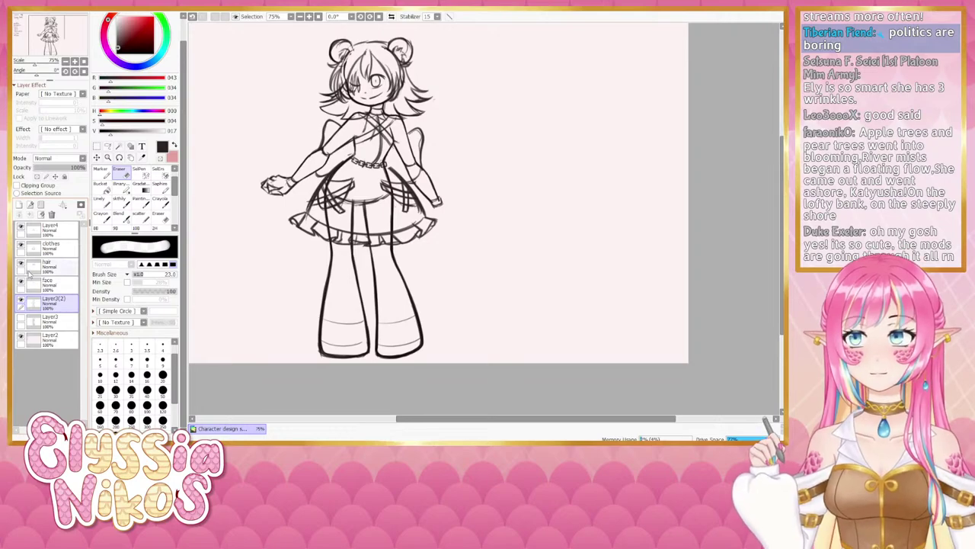
{"action": "left_click_drag", "start_coordinate": [291, 257], "coordinate": [300, 269]}
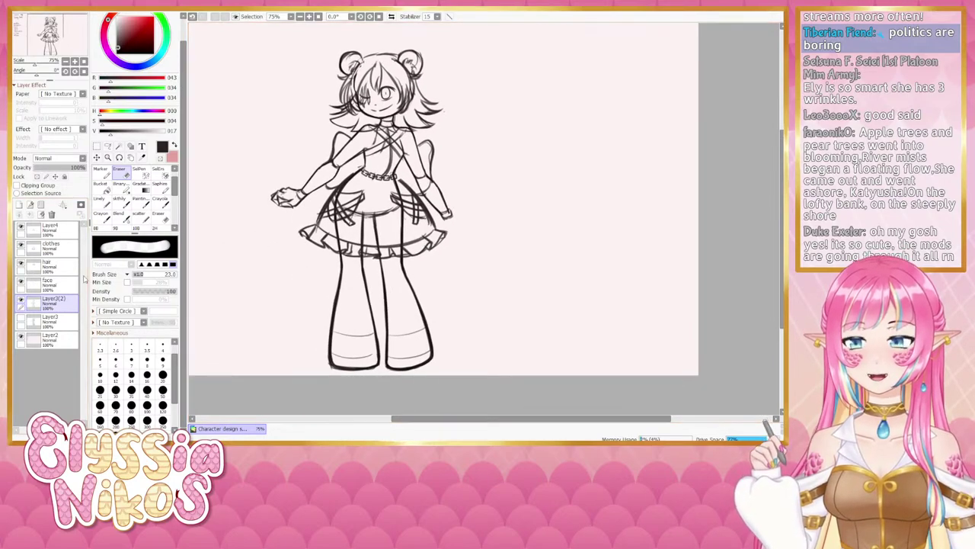
{"action": "left_click", "coordinate": [21, 244]}
{"action": "left_click", "coordinate": [22, 245]}
{"action": "left_click", "coordinate": [51, 248]}
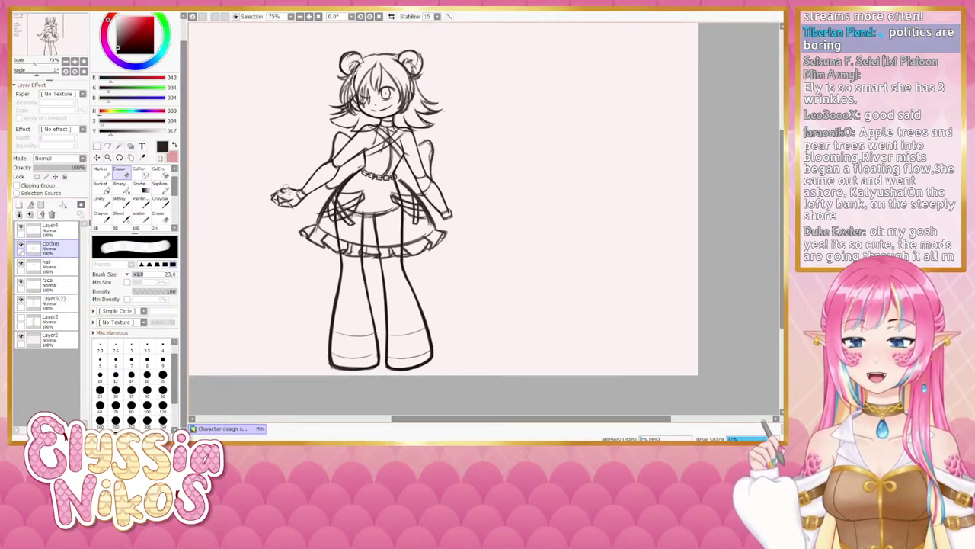
{"action": "mouse_move", "coordinate": [349, 176]}
{"action": "left_mouse_down"}
{"action": "mouse_move", "coordinate": [332, 186]}
{"action": "mouse_move", "coordinate": [360, 170]}
{"action": "mouse_move", "coordinate": [326, 205]}
{"action": "left_mouse_up"}
{"action": "key", "text": "ctrl+z"}
{"action": "key", "text": "bracketleft"}
{"action": "key", "text": "bracketleft"}
{"action": "key", "text": "bracketleft"}
{"action": "key", "text": "bracketleft"}
{"action": "key", "text": "bracketleft"}
{"action": "key", "text": "bracketleft"}
{"action": "key", "text": "bracketleft"}
{"action": "key", "text": "bracketleft"}
{"action": "key", "text": "bracketleft"}
{"action": "key", "text": "bracketleft"}
{"action": "key", "text": "bracketleft"}
{"action": "key", "text": "bracketleft"}
{"action": "key", "text": "bracketright"}
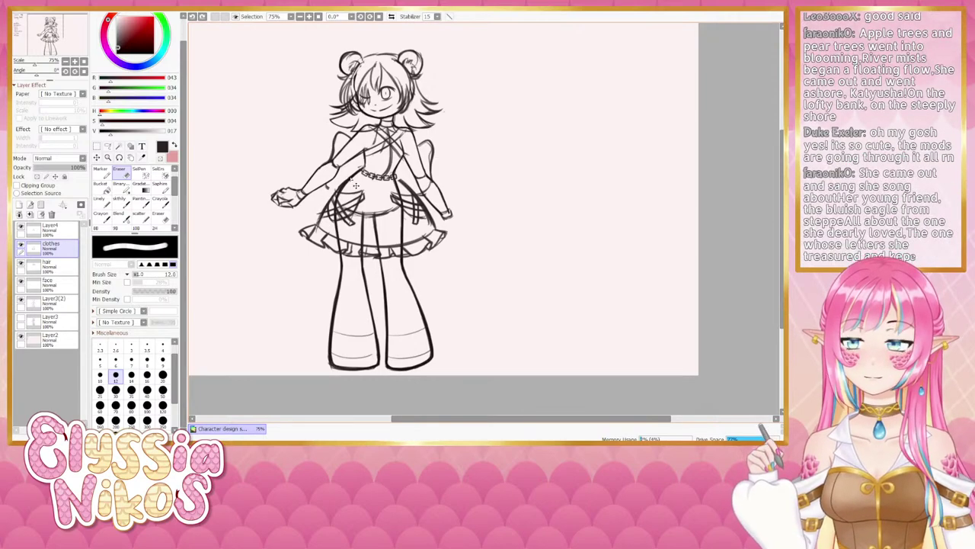
- Undo the last erasures and clean the lines along the skirt's right side with the eraser at size 10
{"action": "left_click_drag", "start_coordinate": [412, 235], "coordinate": [379, 224]}
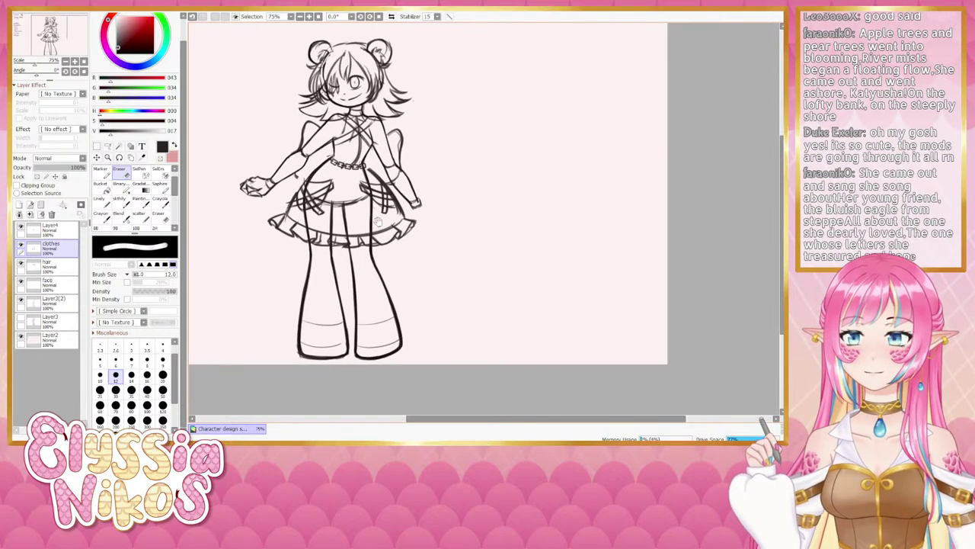
{"action": "key", "text": "ctrl+z"}
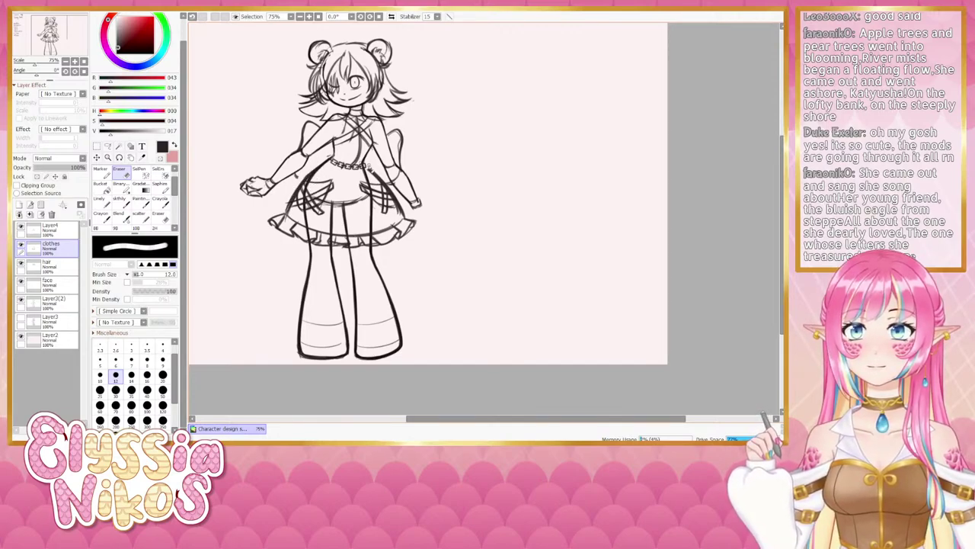
{"action": "key", "text": "ctrl+z"}
{"action": "key", "text": "["}
{"action": "left_click_drag", "start_coordinate": [376, 173], "coordinate": [387, 182]}
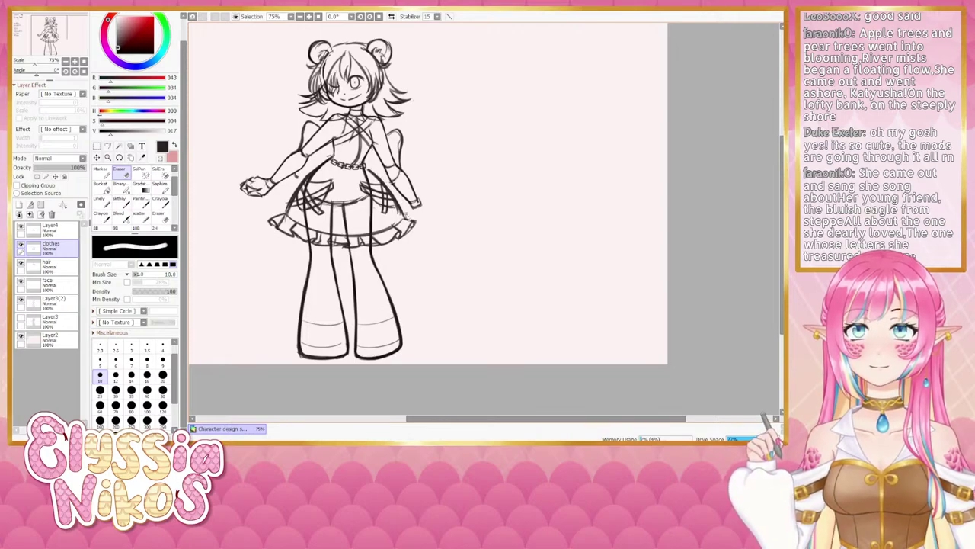
{"action": "left_click_drag", "start_coordinate": [409, 232], "coordinate": [426, 230]}
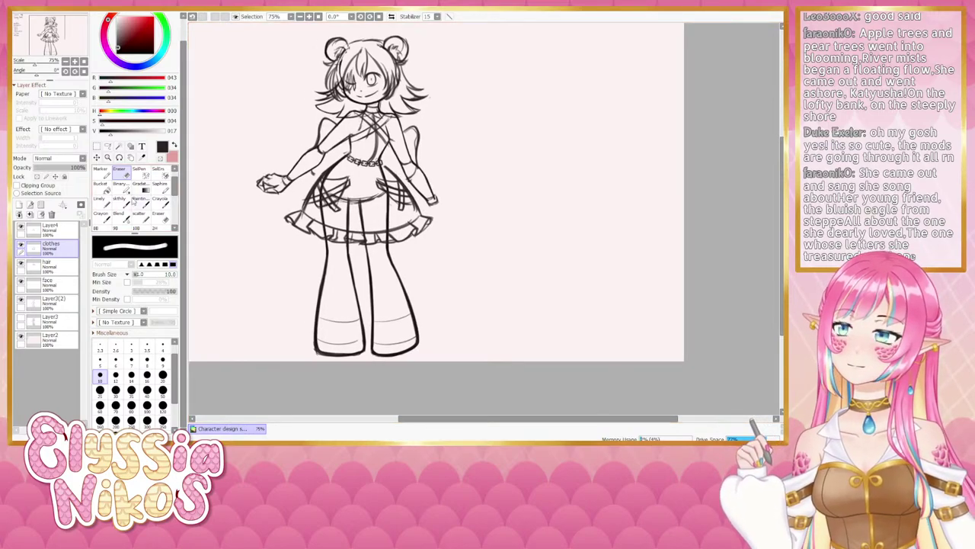
- Clean the stray lines along the skirt's left outline with the eraser at size 10, undoing an unsuitable stroke
{"action": "left_click", "coordinate": [120, 204]}
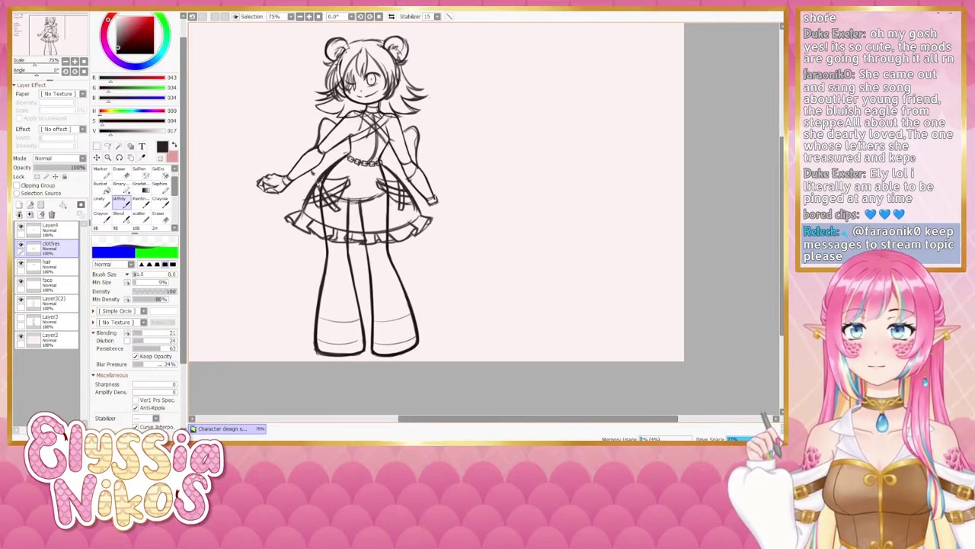
{"action": "key", "text": "e"}
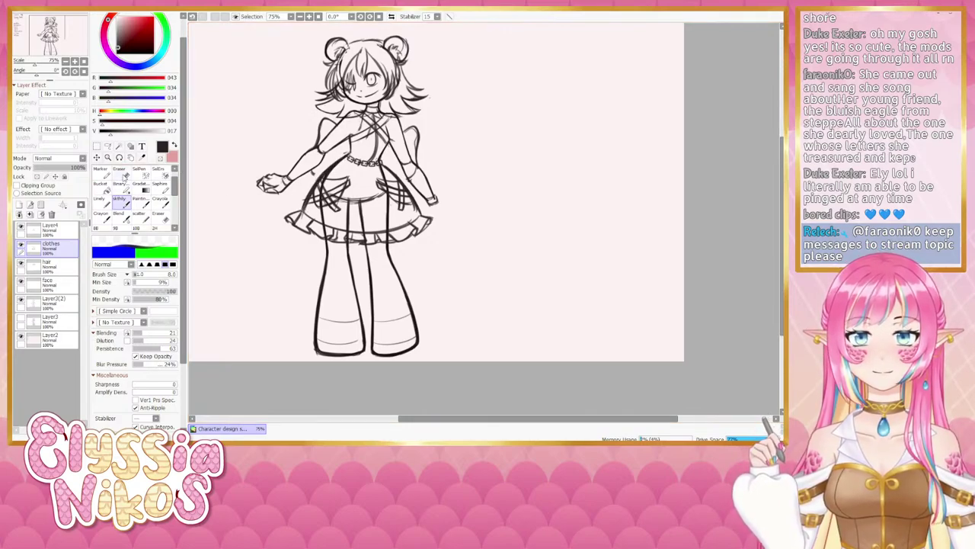
{"action": "scroll", "coordinate": [326, 178], "scroll_direction": "up", "scroll_amount": 1}
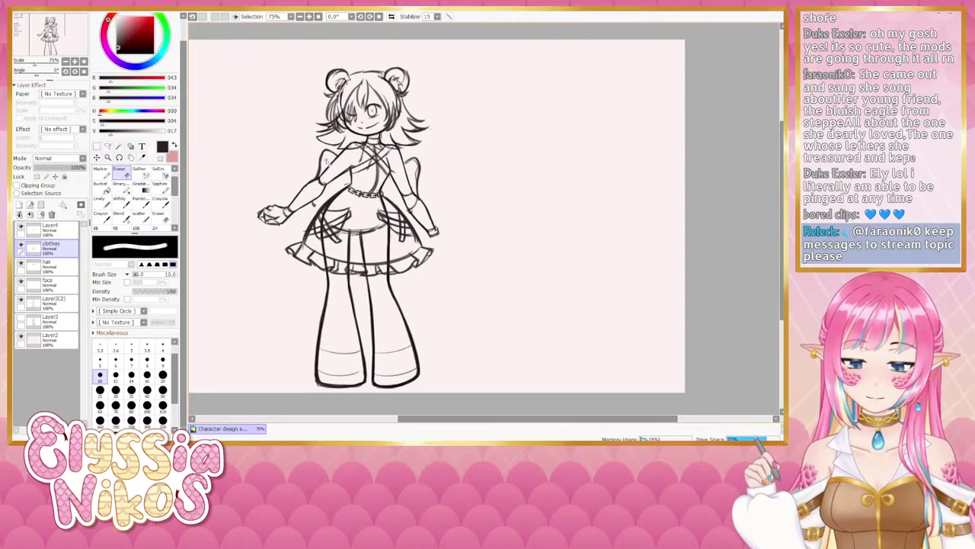
{"action": "left_click_drag", "start_coordinate": [346, 205], "coordinate": [362, 172]}
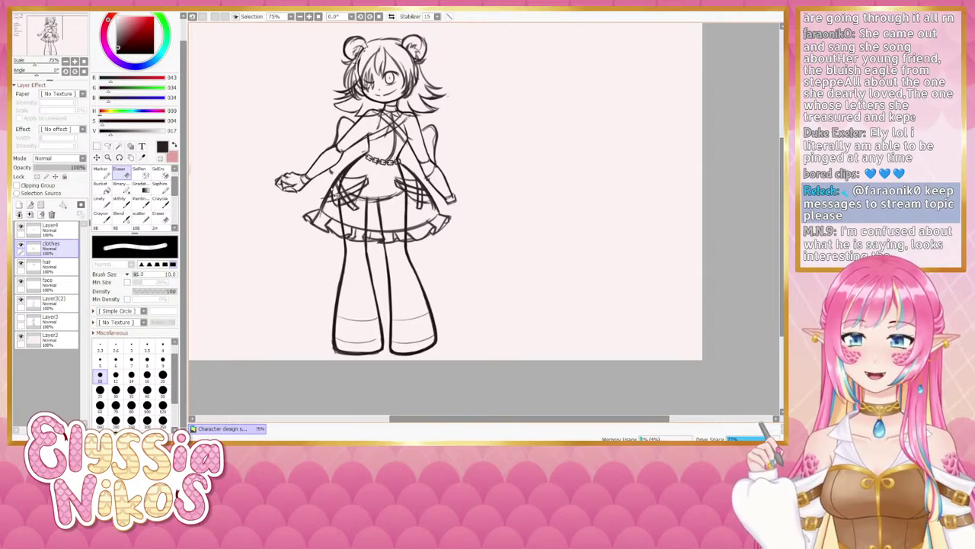
{"action": "key", "text": "ctrl+z"}
{"action": "left_click_drag", "start_coordinate": [335, 177], "coordinate": [329, 194]}
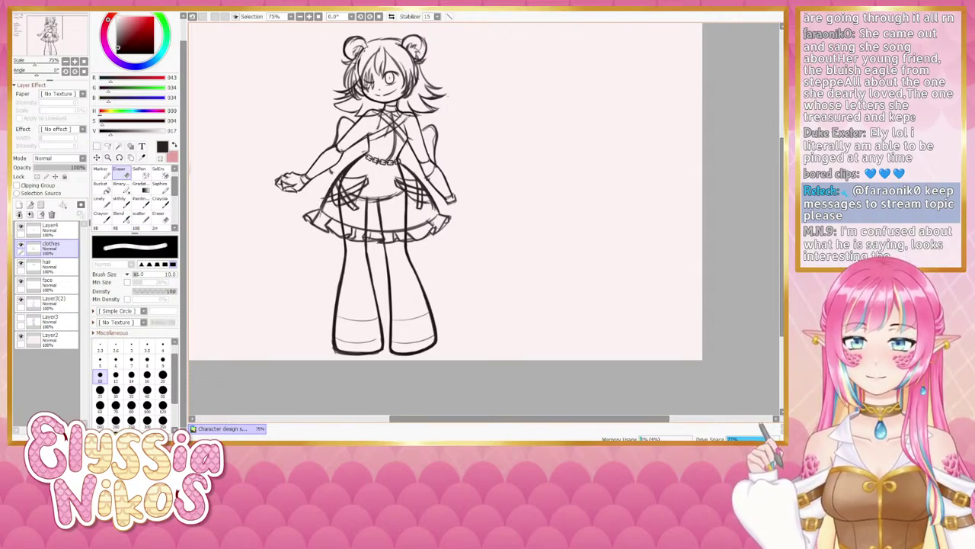
{"action": "left_click_drag", "start_coordinate": [451, 224], "coordinate": [438, 237]}
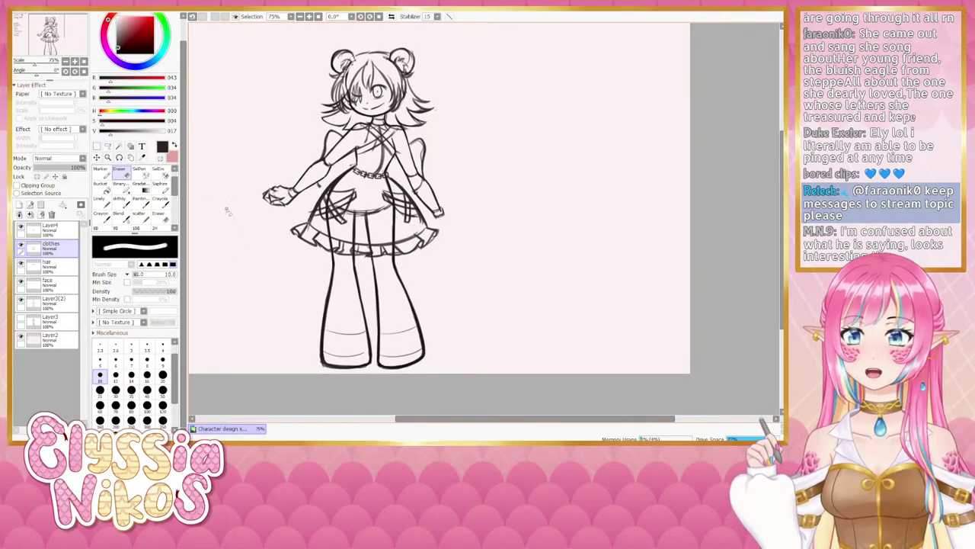
{"action": "left_click", "coordinate": [65, 61]}
{"action": "left_click_drag", "start_coordinate": [279, 262], "coordinate": [283, 252]}
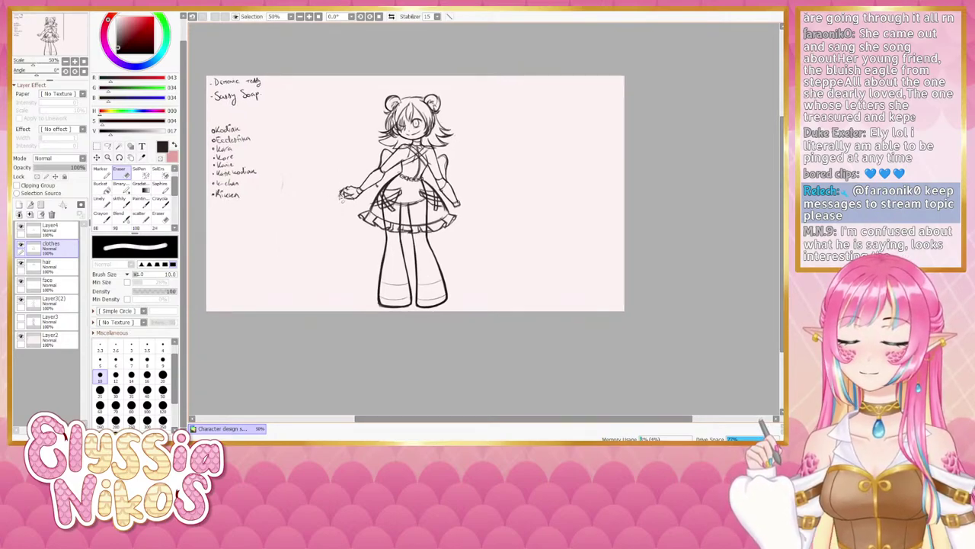
{"action": "left_click_drag", "start_coordinate": [301, 221], "coordinate": [288, 224]}
{"action": "left_click", "coordinate": [123, 204]}
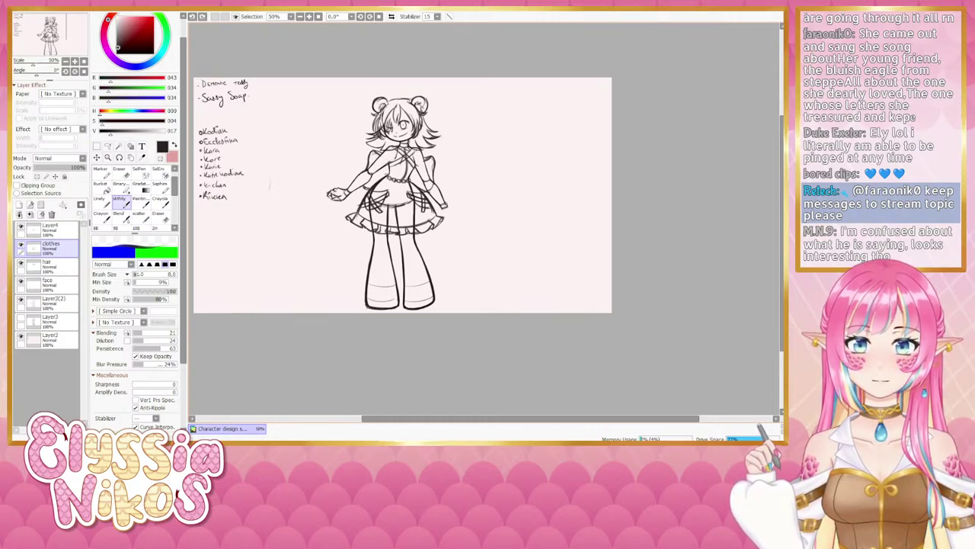
- On Layer4, hang a long chain from the waist to the left boot with the Chain scatter brush at size 40, undoing unsuitable strokes
{"action": "left_click_drag", "start_coordinate": [370, 246], "coordinate": [367, 234]}
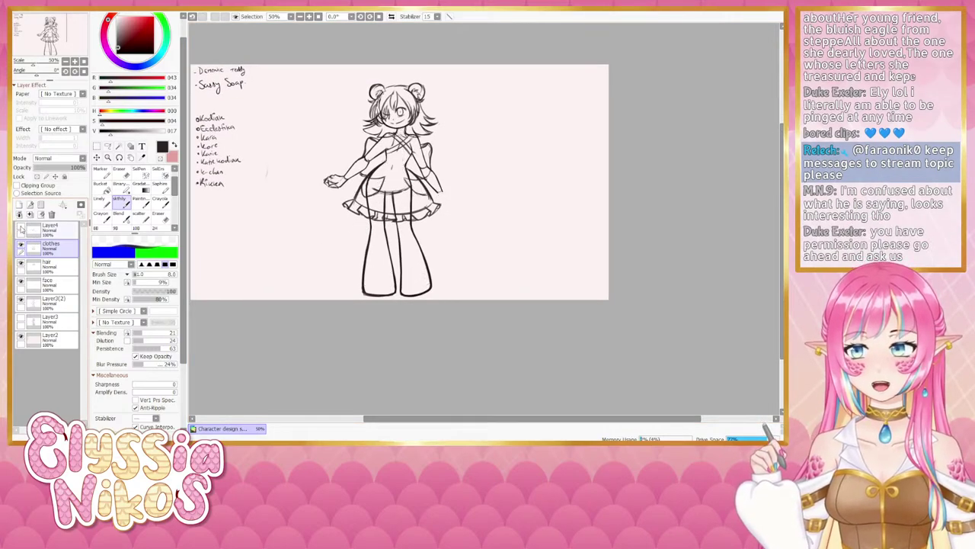
{"action": "left_click", "coordinate": [39, 231]}
{"action": "left_click", "coordinate": [144, 218]}
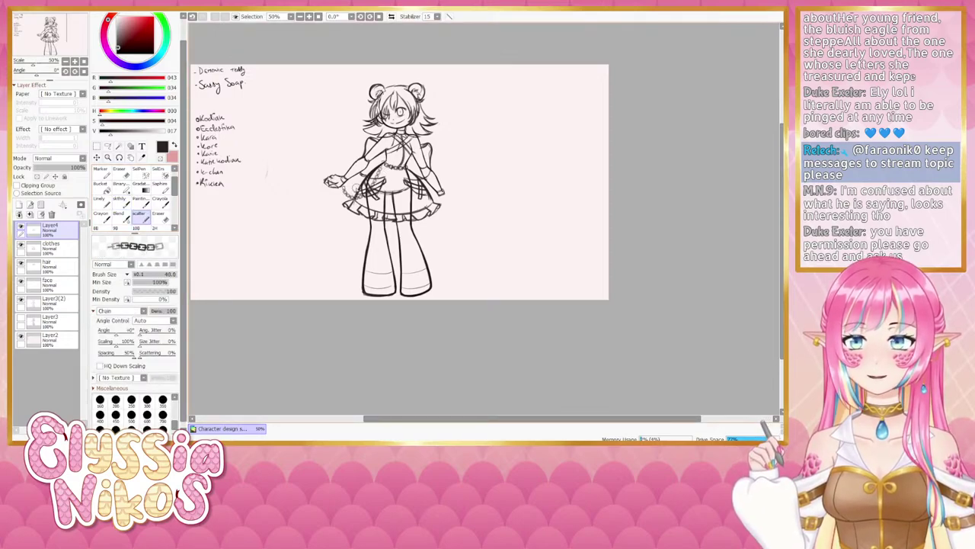
{"action": "mouse_move", "coordinate": [381, 171]}
{"action": "left_mouse_down"}
{"action": "mouse_move", "coordinate": [342, 187]}
{"action": "mouse_move", "coordinate": [358, 194]}
{"action": "mouse_move", "coordinate": [384, 177]}
{"action": "mouse_move", "coordinate": [356, 198]}
{"action": "mouse_move", "coordinate": [385, 176]}
{"action": "mouse_move", "coordinate": [352, 198]}
{"action": "mouse_move", "coordinate": [384, 174]}
{"action": "mouse_move", "coordinate": [347, 293]}
{"action": "left_mouse_up"}
{"action": "key", "text": "ctrl+z"}
{"action": "key", "text": "ctrl+z"}
{"action": "key", "text": "ctrl+z"}
{"action": "key", "text": "ctrl+z"}
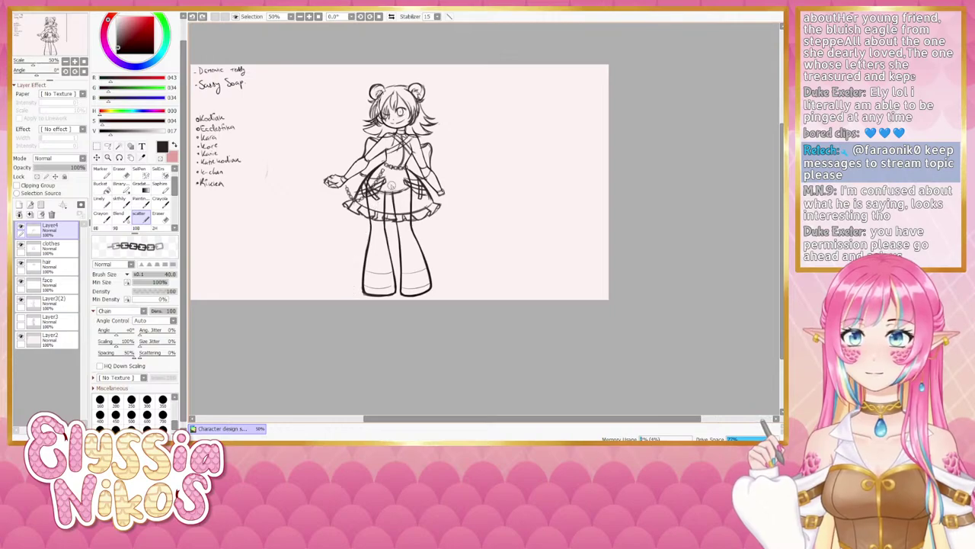
{"action": "left_click_drag", "start_coordinate": [379, 199], "coordinate": [350, 282]}
{"action": "key", "text": "ctrl+z"}
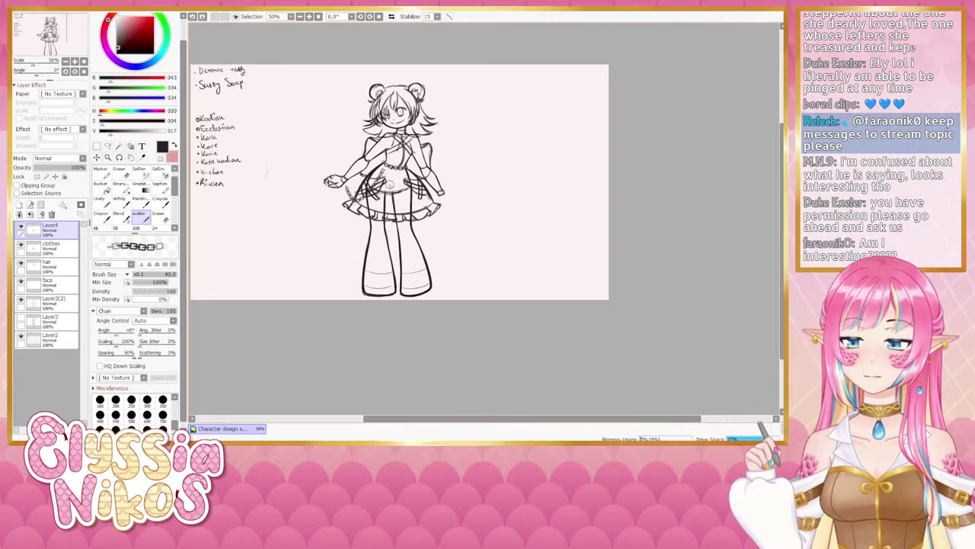
{"action": "mouse_move", "coordinate": [387, 172]}
{"action": "left_mouse_down"}
{"action": "mouse_move", "coordinate": [348, 204]}
{"action": "mouse_move", "coordinate": [363, 283]}
{"action": "left_mouse_up"}
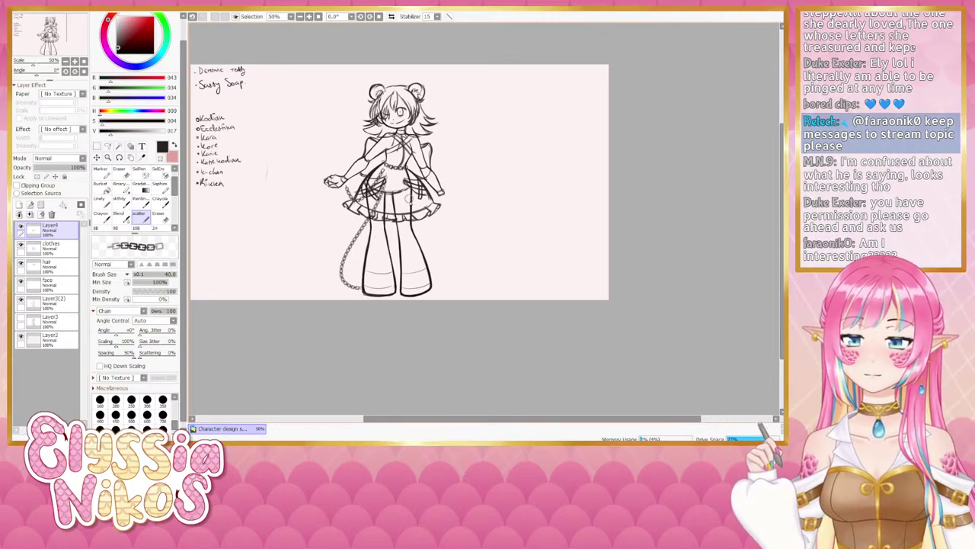
- Try hanging a matching long chain to the right boot and a short chain loop over the skirt's right side, redoing unsuitable strokes
{"action": "left_click_drag", "start_coordinate": [408, 189], "coordinate": [433, 270]}
{"action": "key", "text": "ctrl+z"}
{"action": "left_click_drag", "start_coordinate": [403, 174], "coordinate": [427, 281]}
{"action": "left_click_drag", "start_coordinate": [405, 172], "coordinate": [439, 199]}
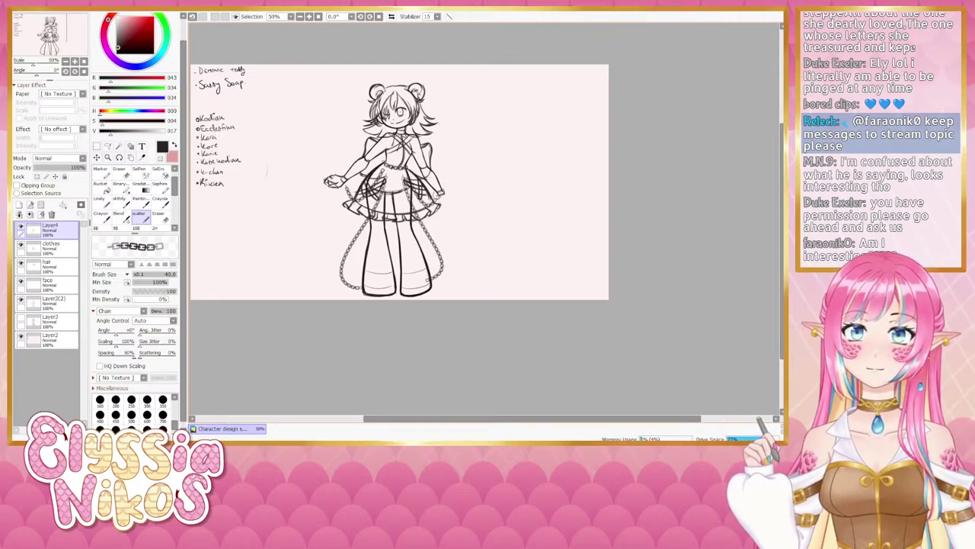
{"action": "key", "text": "ctrl+z"}
{"action": "mouse_move", "coordinate": [405, 173]}
{"action": "left_mouse_down"}
{"action": "mouse_move", "coordinate": [437, 208]}
{"action": "mouse_move", "coordinate": [442, 200]}
{"action": "left_mouse_up"}
{"action": "key", "text": "ctrl+z"}
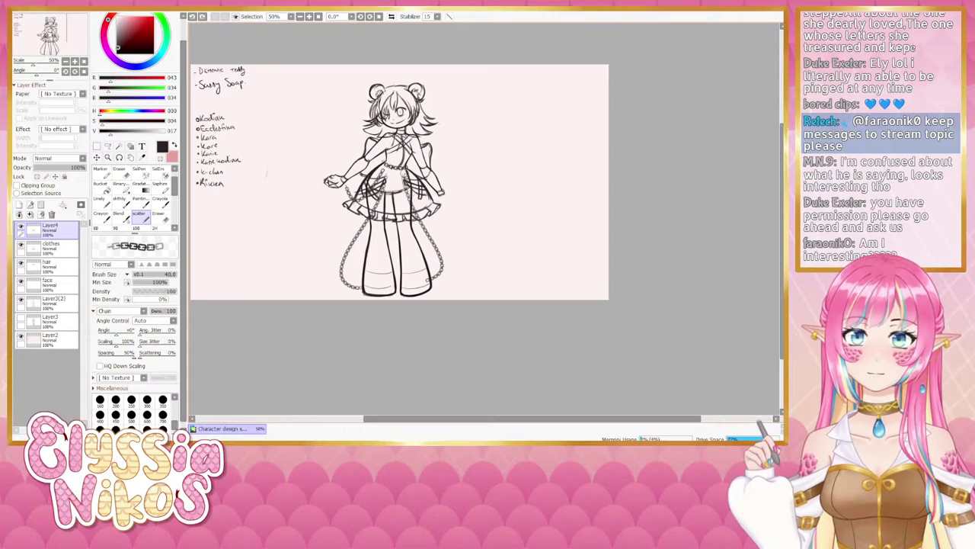
{"action": "mouse_move", "coordinate": [404, 173]}
{"action": "left_mouse_down"}
{"action": "mouse_move", "coordinate": [438, 207]}
{"action": "mouse_move", "coordinate": [506, 166]}
{"action": "left_mouse_up"}
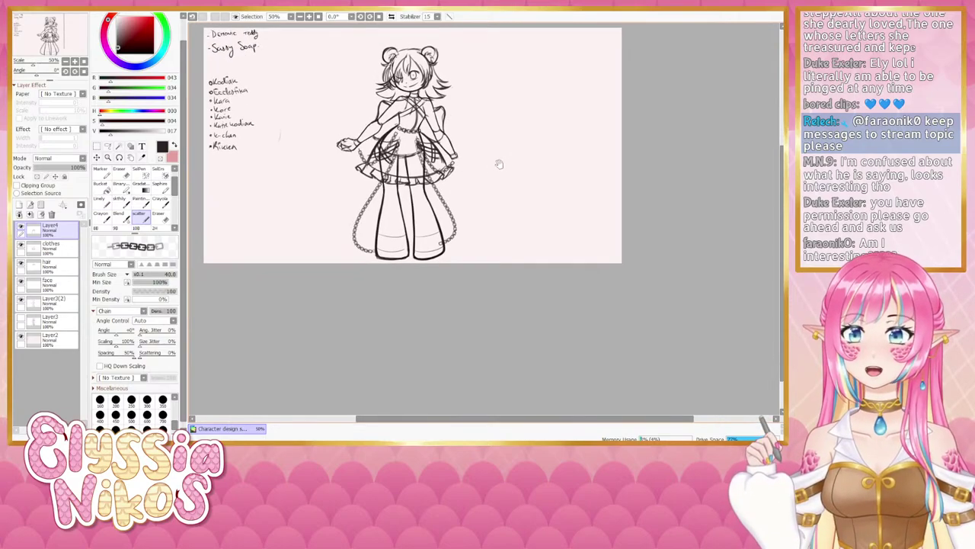
{"action": "left_click_drag", "start_coordinate": [367, 206], "coordinate": [347, 204]}
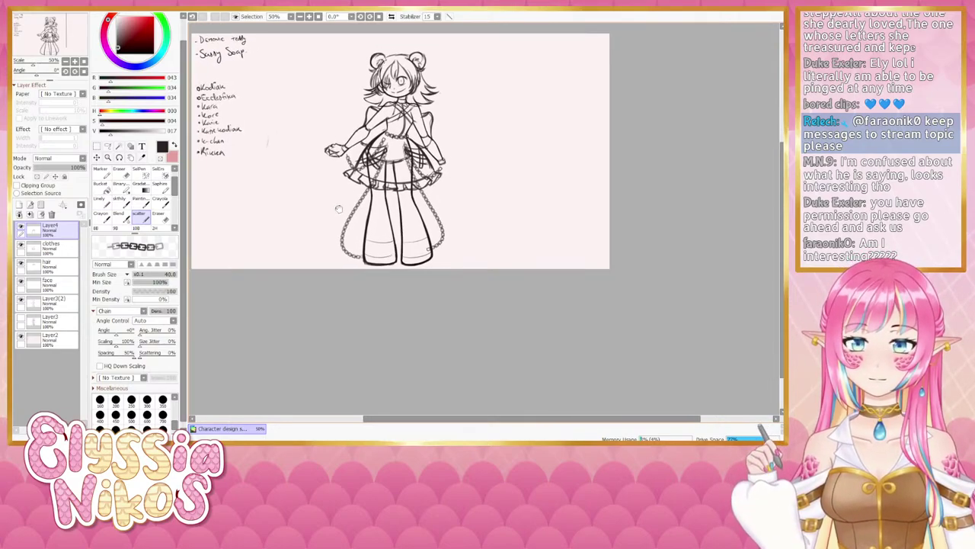
- Undo the chains on the figure's right side, keeping those on the left
{"action": "key", "text": "ctrl+z"}
{"action": "key", "text": "ctrl+z"}
{"action": "key", "text": "ctrl+z"}
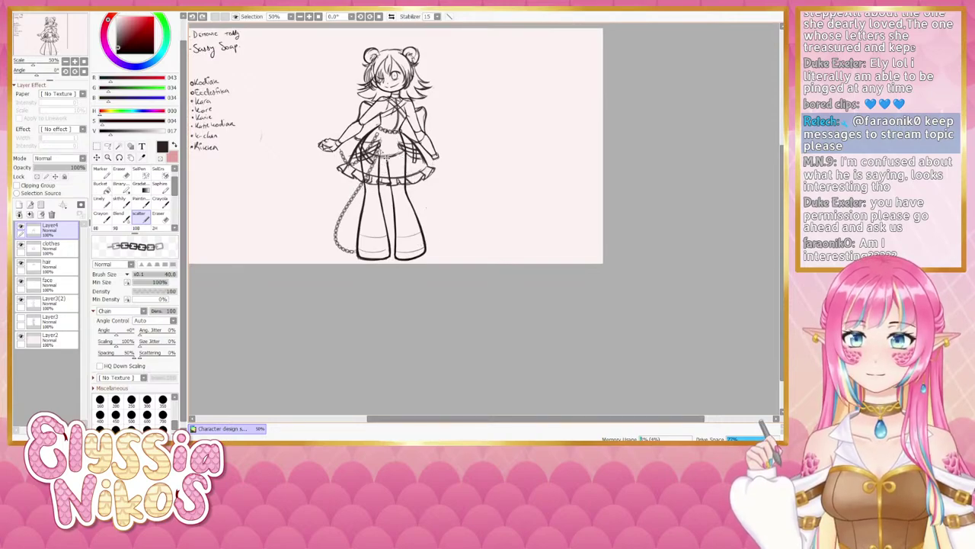
- Redraw the long chain from the waist to the left boot so that it hangs closer to the leg
{"action": "left_click_drag", "start_coordinate": [381, 137], "coordinate": [353, 241]}
{"action": "key", "text": "ctrl+z"}
{"action": "mouse_move", "coordinate": [381, 141]}
{"action": "left_mouse_down"}
{"action": "mouse_move", "coordinate": [348, 209]}
{"action": "mouse_move", "coordinate": [352, 250]}
{"action": "left_mouse_up"}
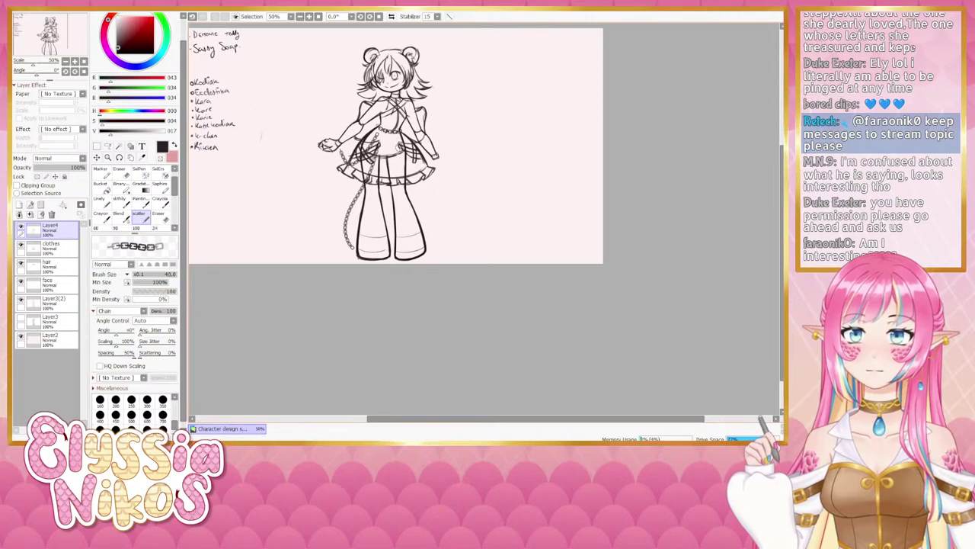
- Try several strokes for a matching long chain from the waist to the right boot, undoing each one
{"action": "left_click_drag", "start_coordinate": [401, 145], "coordinate": [431, 246]}
{"action": "key", "text": "ctrl+z"}
{"action": "left_click_drag", "start_coordinate": [400, 147], "coordinate": [429, 244]}
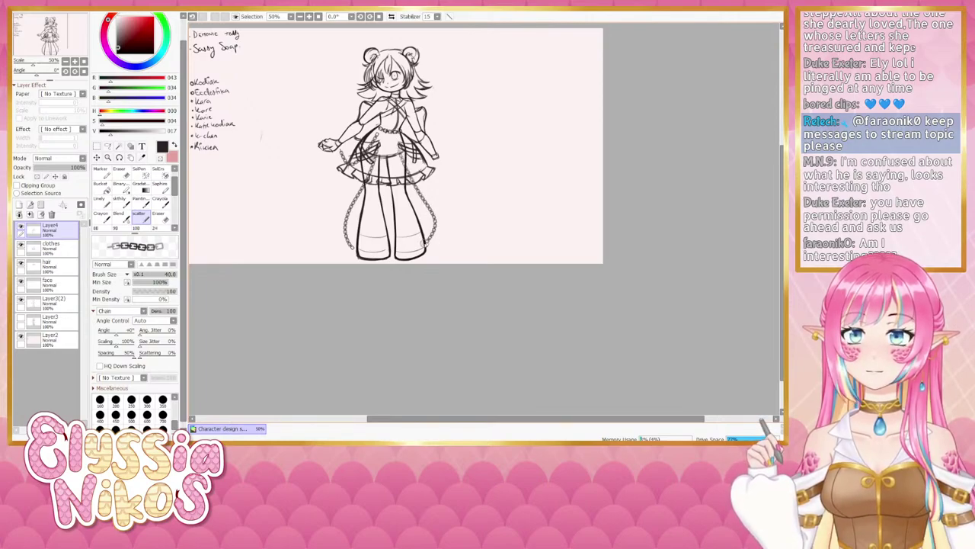
{"action": "key", "text": "ctrl+z"}
{"action": "left_click_drag", "start_coordinate": [398, 145], "coordinate": [431, 246]}
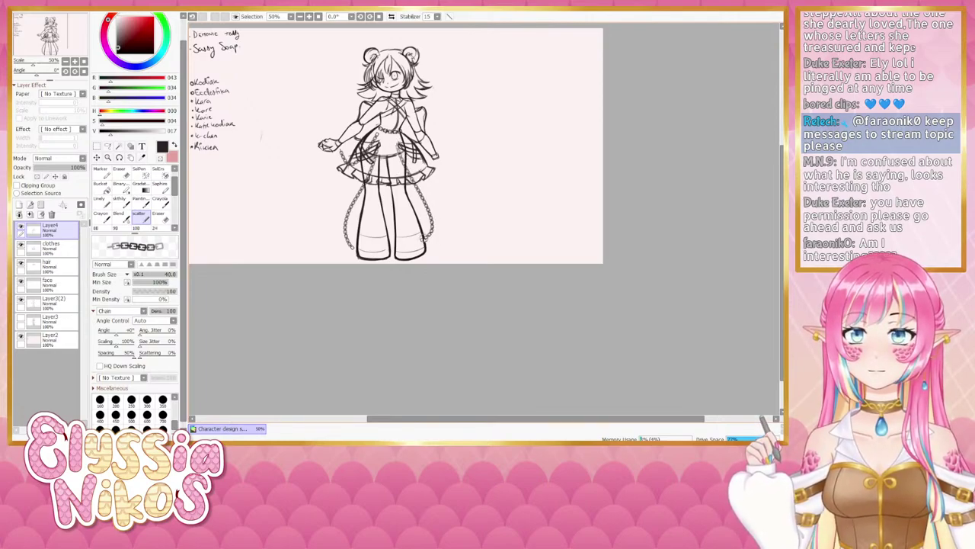
{"action": "key", "text": "ctrl+z"}
{"action": "left_click_drag", "start_coordinate": [396, 145], "coordinate": [431, 242]}
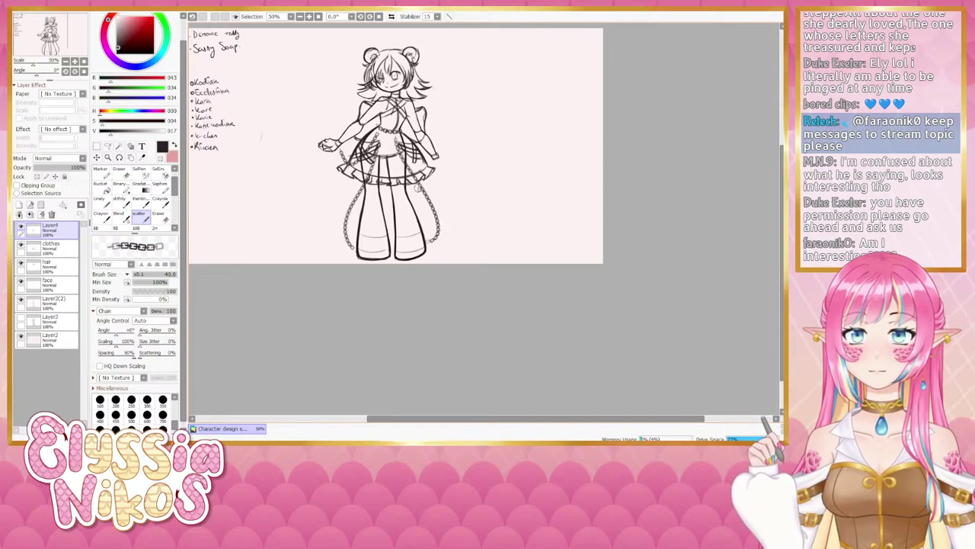
{"action": "key", "text": "ctrl+z"}
{"action": "left_click_drag", "start_coordinate": [396, 142], "coordinate": [433, 244]}
{"action": "key", "text": "ctrl+z"}
{"action": "key", "text": "ctrl+z"}
{"action": "left_click_drag", "start_coordinate": [397, 143], "coordinate": [429, 243]}
{"action": "key", "text": "ctrl+z"}
{"action": "left_click_drag", "start_coordinate": [395, 139], "coordinate": [433, 240]}
{"action": "key", "text": "ctrl+z"}
{"action": "key", "text": "ctrl+z"}
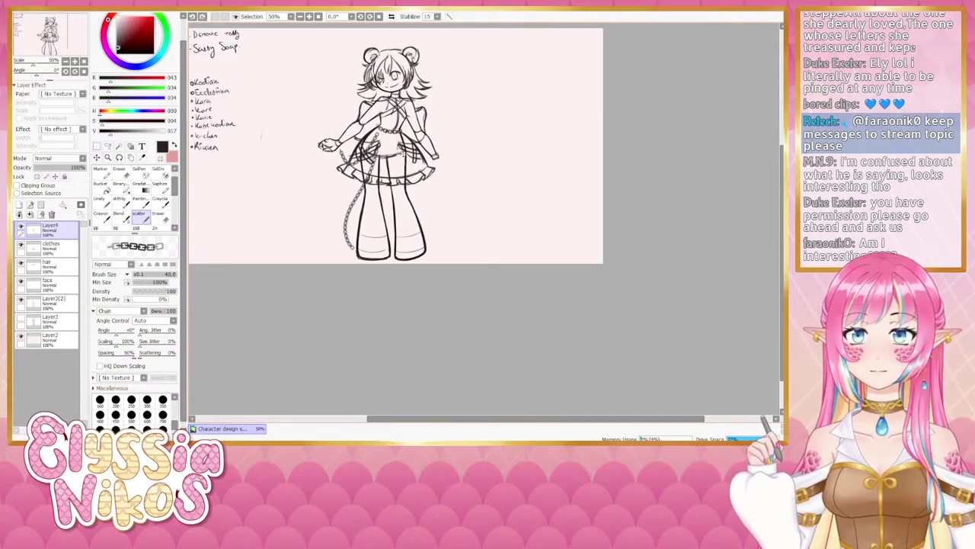
- Try a long chain to the right boot with a short chain at the skirt's right hem, undoing both
{"action": "mouse_move", "coordinate": [395, 140]}
{"action": "left_mouse_down"}
{"action": "mouse_move", "coordinate": [404, 246]}
{"action": "mouse_move", "coordinate": [427, 240]}
{"action": "left_mouse_up"}
{"action": "left_click_drag", "start_coordinate": [416, 179], "coordinate": [437, 162]}
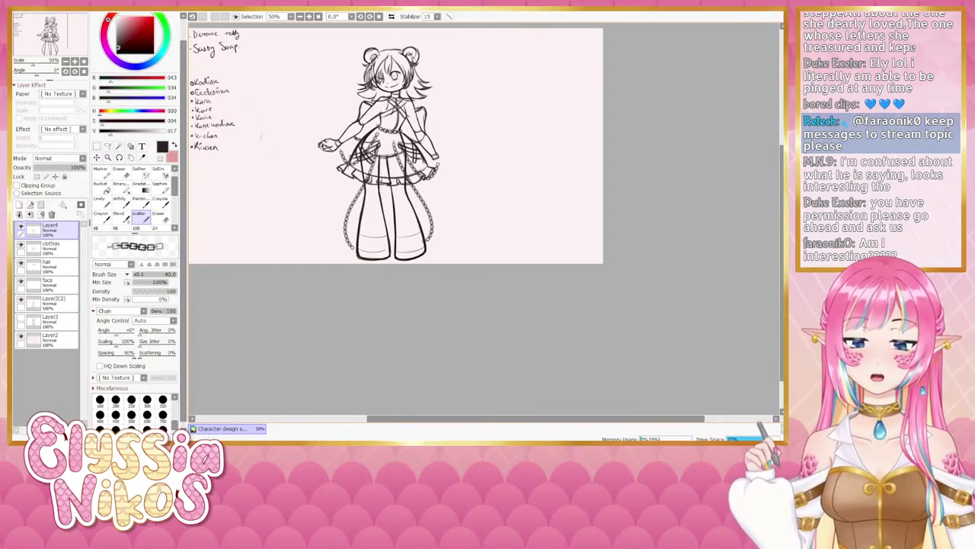
{"action": "left_click_drag", "start_coordinate": [402, 183], "coordinate": [405, 185]}
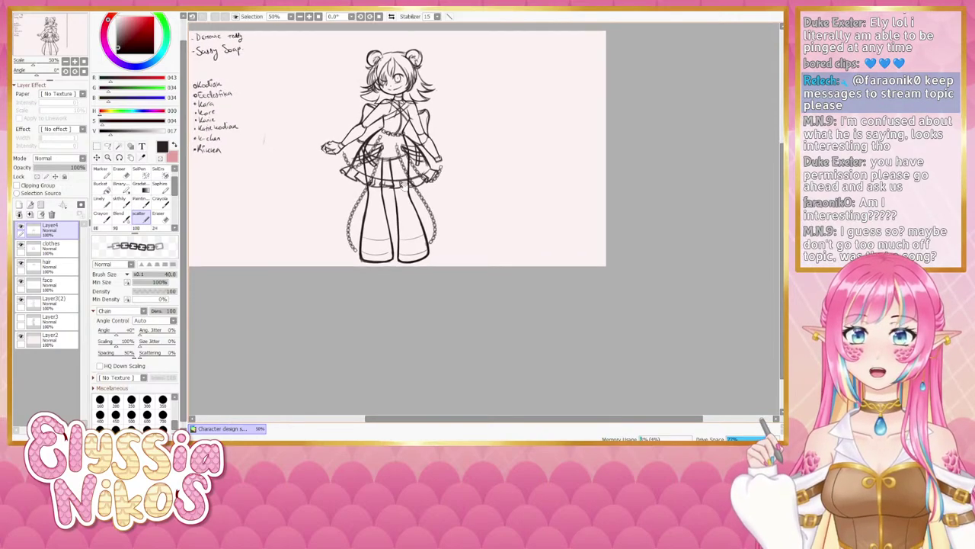
{"action": "key", "text": "ctrl+z"}
{"action": "key", "text": "ctrl+z"}
- Hang a long chain from the waist to the outside of the right boot, undoing unsuitable strokes
{"action": "left_click_drag", "start_coordinate": [400, 146], "coordinate": [435, 238]}
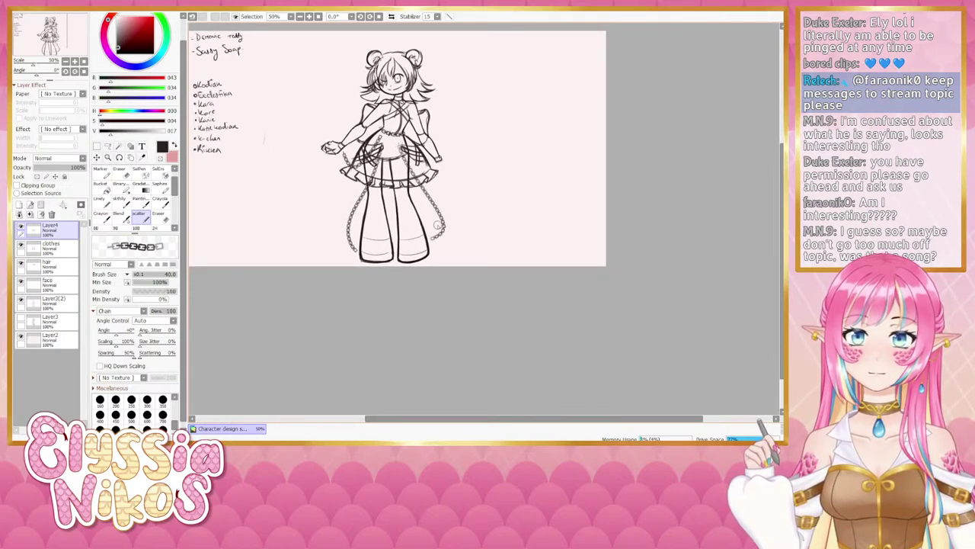
{"action": "key", "text": "ctrl+z"}
{"action": "mouse_move", "coordinate": [398, 144]}
{"action": "left_mouse_down"}
{"action": "mouse_move", "coordinate": [433, 208]}
{"action": "mouse_move", "coordinate": [427, 239]}
{"action": "left_mouse_up"}
{"action": "key", "text": "ctrl+z"}
{"action": "left_click_drag", "start_coordinate": [395, 143], "coordinate": [433, 247]}
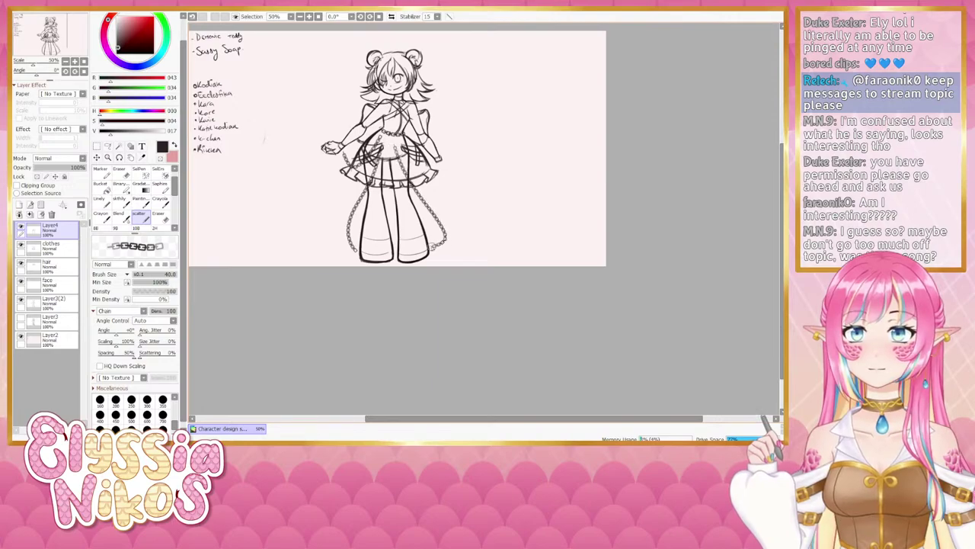
{"action": "key", "text": "ctrl+z"}
{"action": "left_click_drag", "start_coordinate": [392, 139], "coordinate": [436, 253]}
{"action": "key", "text": "ctrl+z"}
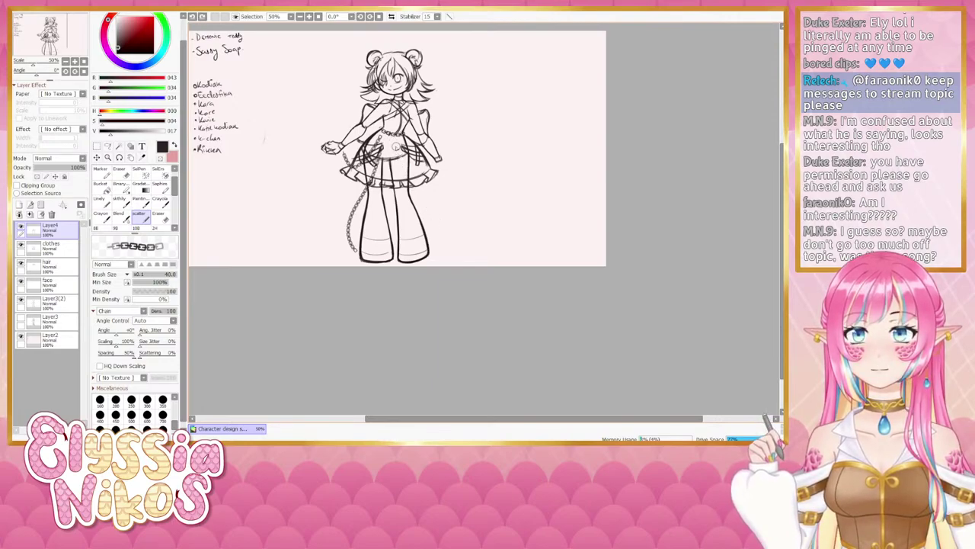
{"action": "left_click_drag", "start_coordinate": [396, 146], "coordinate": [432, 246]}
{"action": "key", "text": "ctrl+z"}
{"action": "mouse_move", "coordinate": [398, 146]}
{"action": "left_mouse_down"}
{"action": "mouse_move", "coordinate": [431, 238]}
{"action": "mouse_move", "coordinate": [441, 220]}
{"action": "mouse_move", "coordinate": [437, 244]}
{"action": "left_mouse_up"}
{"action": "key", "text": "ctrl+z"}
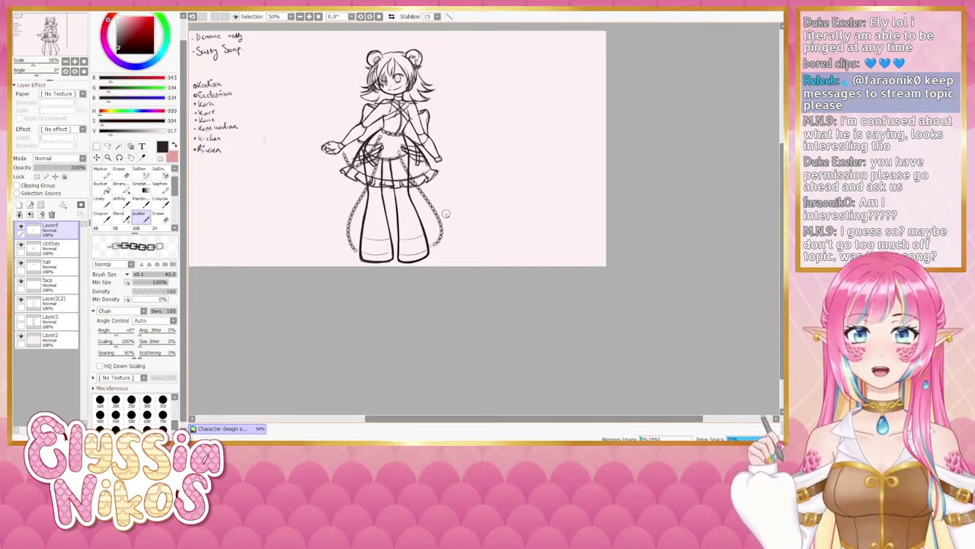
- Add a shorter chain from the waist over the skirt's right side to its hem, undoing unsuitable strokes
{"action": "mouse_move", "coordinate": [458, 208]}
{"action": "left_mouse_down"}
{"action": "mouse_move", "coordinate": [470, 160]}
{"action": "mouse_move", "coordinate": [452, 177]}
{"action": "left_mouse_up"}
{"action": "mouse_move", "coordinate": [393, 115]}
{"action": "left_mouse_down"}
{"action": "mouse_move", "coordinate": [429, 152]}
{"action": "mouse_move", "coordinate": [433, 141]}
{"action": "left_mouse_up"}
{"action": "key", "text": "ctrl+z"}
{"action": "key", "text": "ctrl+z"}
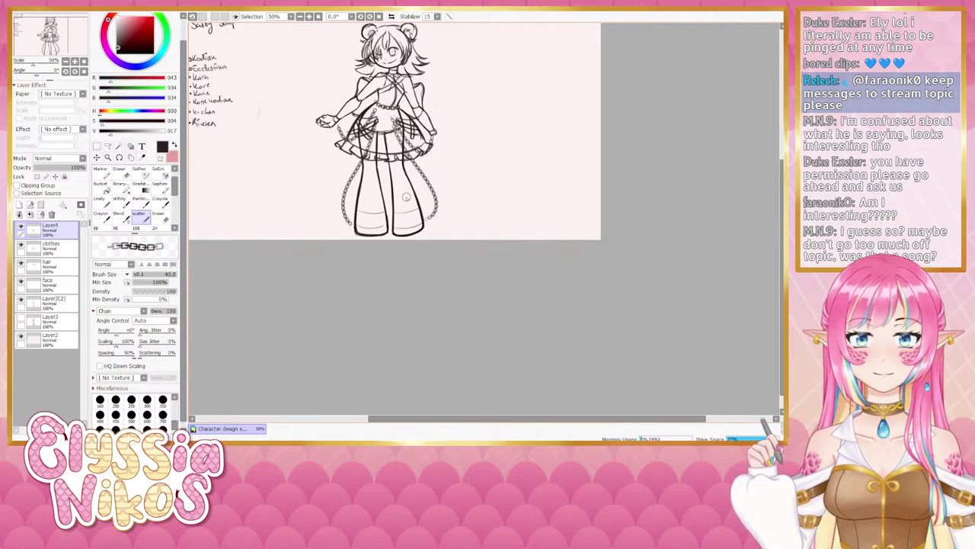
{"action": "left_click_drag", "start_coordinate": [382, 201], "coordinate": [408, 256]}
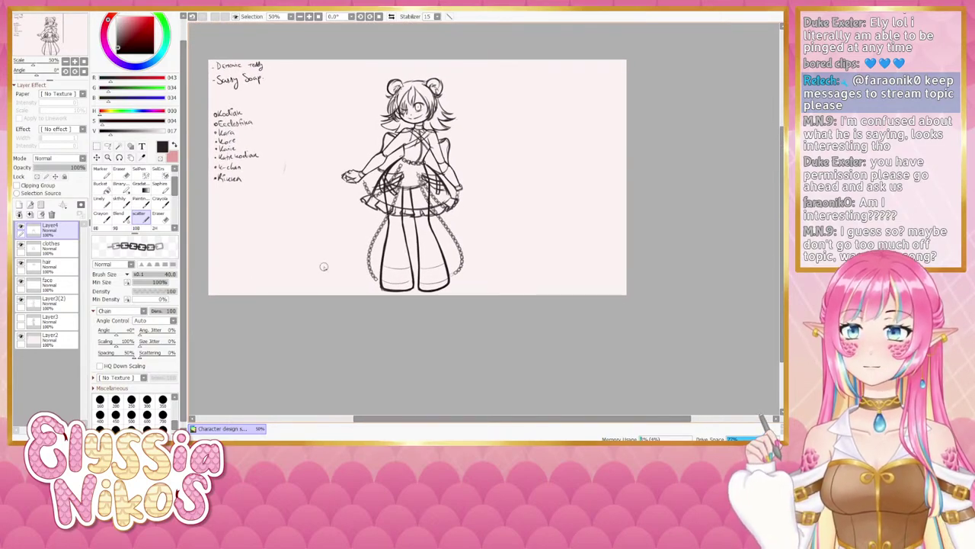
- Erase the chain sections crossing the front of the skirt on Layer4 with the eraser at size 42
{"action": "key", "text": "e"}
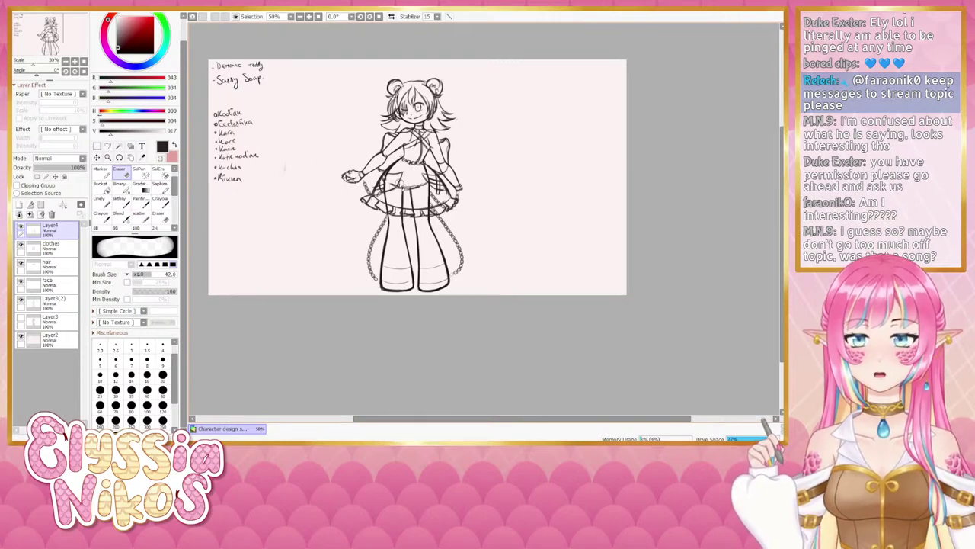
{"action": "left_click_drag", "start_coordinate": [401, 183], "coordinate": [379, 188]}
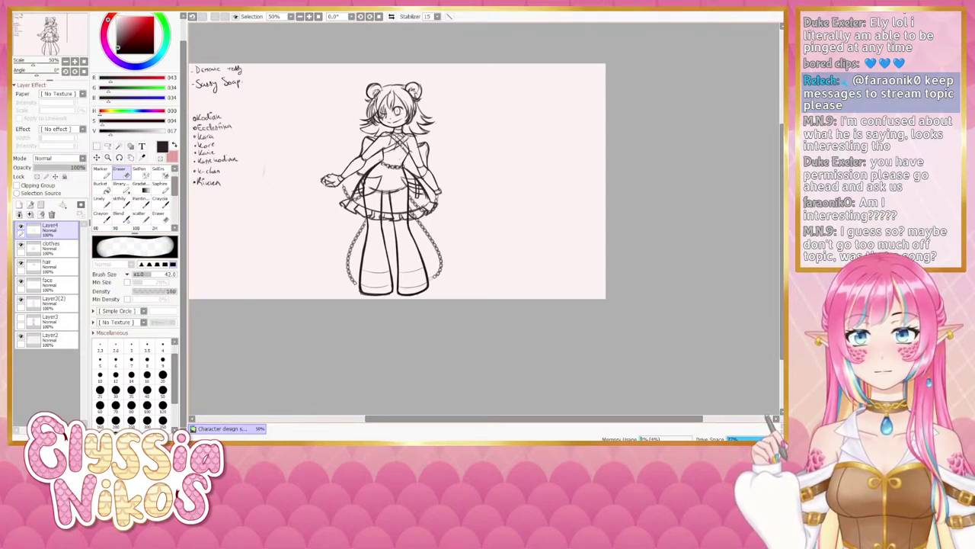
- Draw a short chain down the chest to the waist belt with the Chain scatter brush at size 40
{"action": "left_click", "coordinate": [139, 213]}
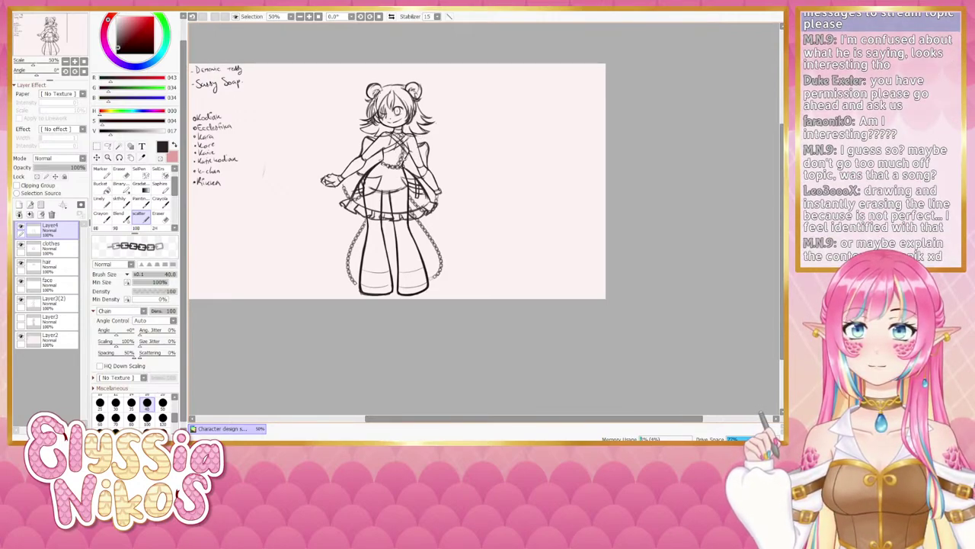
{"action": "key", "text": "ctrl+z"}
{"action": "left_click_drag", "start_coordinate": [401, 134], "coordinate": [400, 161]}
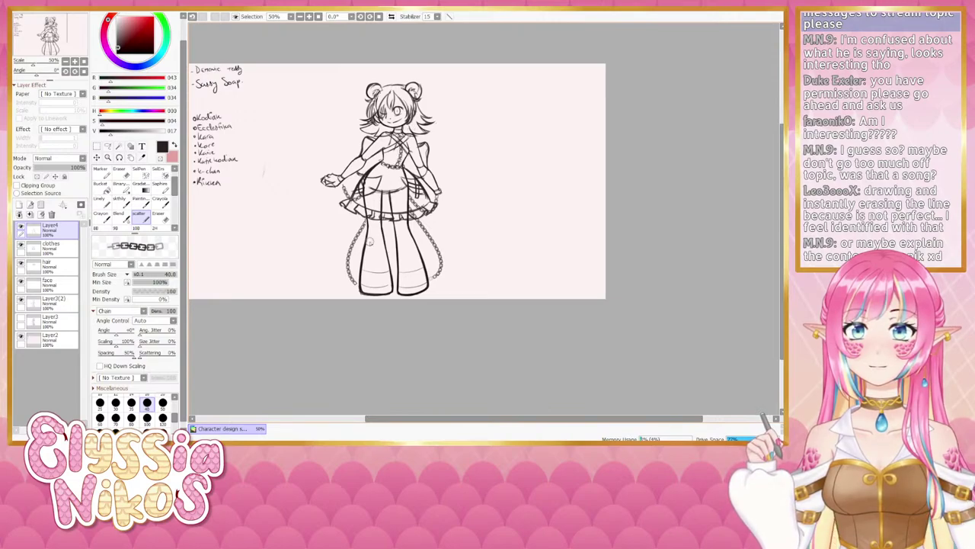
{"action": "left_click_drag", "start_coordinate": [370, 241], "coordinate": [367, 241]}
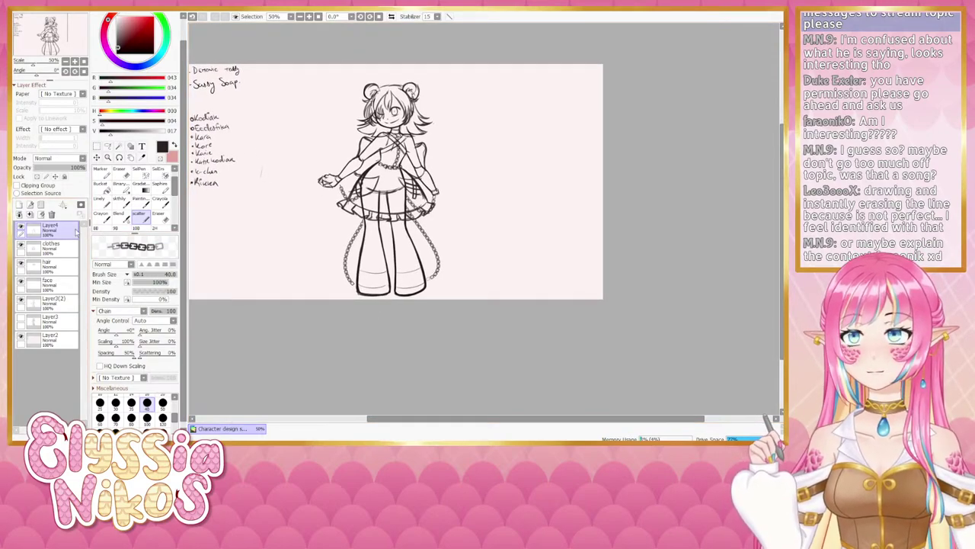
- On the clothes layer, clean up the lines on the skirt's right side with the eraser at size 17
{"action": "left_click", "coordinate": [22, 245]}
{"action": "left_click", "coordinate": [21, 245]}
{"action": "left_click", "coordinate": [51, 248]}
{"action": "left_click_drag", "start_coordinate": [328, 225], "coordinate": [332, 207]}
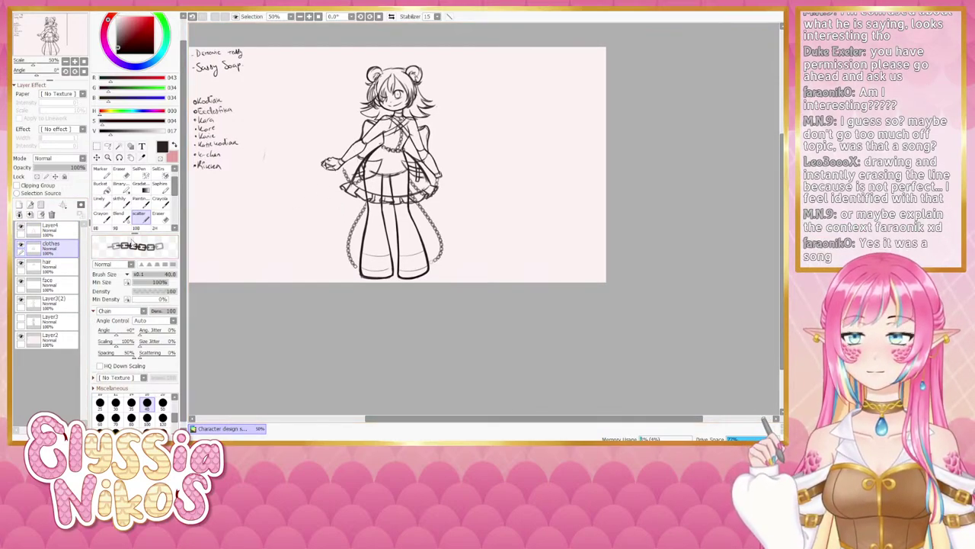
{"action": "left_click", "coordinate": [119, 169]}
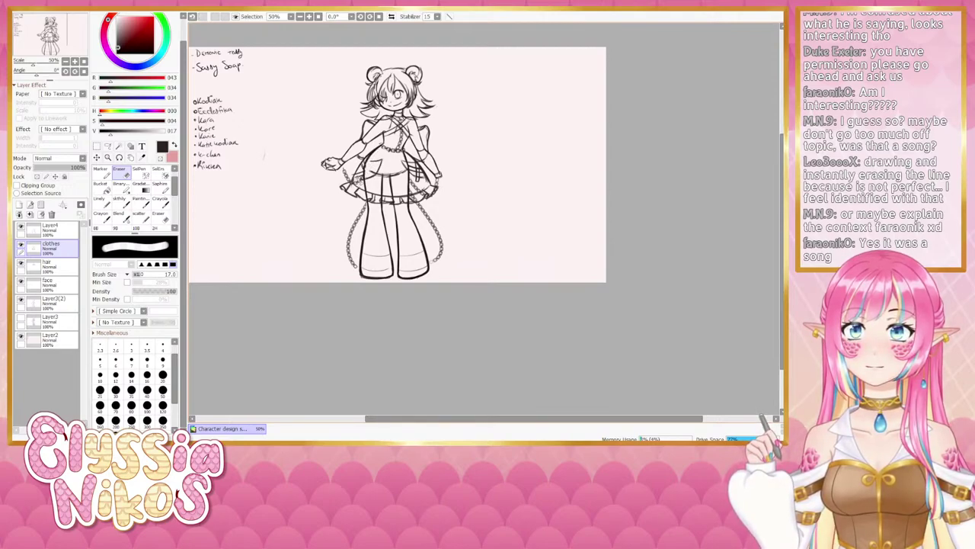
{"action": "left_click_drag", "start_coordinate": [423, 173], "coordinate": [419, 183]}
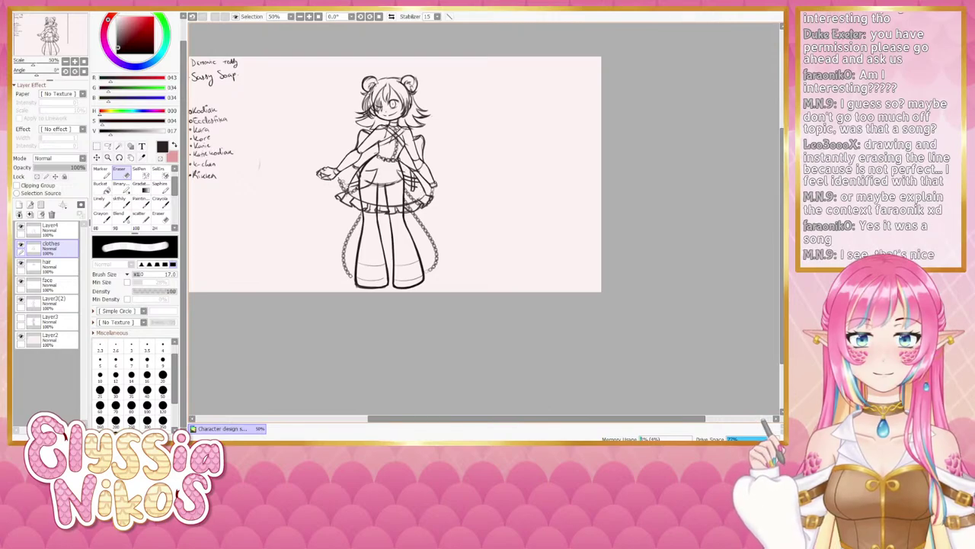
- Redraw the crossed details on the skirt's right side with the sketching brush, reducing it to size 12 and undoing unsuitable strokes
{"action": "left_click", "coordinate": [119, 202]}
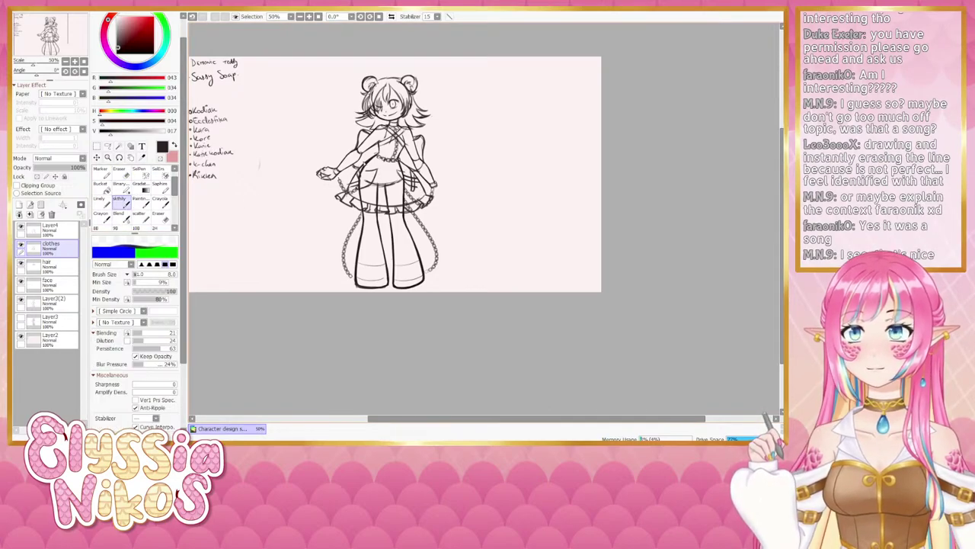
{"action": "key", "text": "bracketright"}
{"action": "key", "text": "bracketright"}
{"action": "key", "text": "bracketright"}
{"action": "key", "text": "bracketright"}
{"action": "key", "text": "bracketright"}
{"action": "key", "text": "bracketright"}
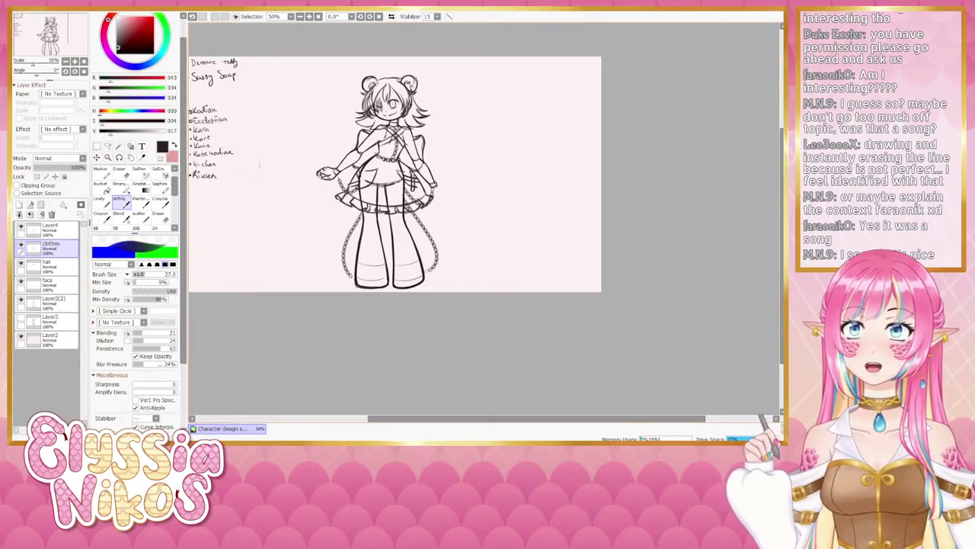
{"action": "key", "text": "ctrl+z"}
{"action": "mouse_move", "coordinate": [403, 163]}
{"action": "left_mouse_down"}
{"action": "mouse_move", "coordinate": [418, 185]}
{"action": "mouse_move", "coordinate": [412, 180]}
{"action": "left_mouse_up"}
{"action": "key", "text": "bracketleft"}
{"action": "key", "text": "bracketleft"}
{"action": "key", "text": "bracketleft"}
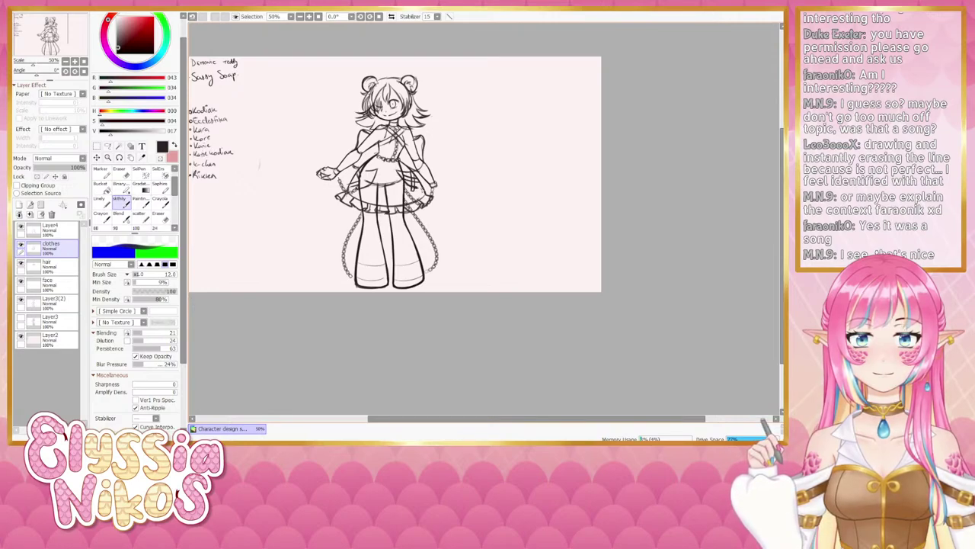
{"action": "key", "text": "ctrl+z"}
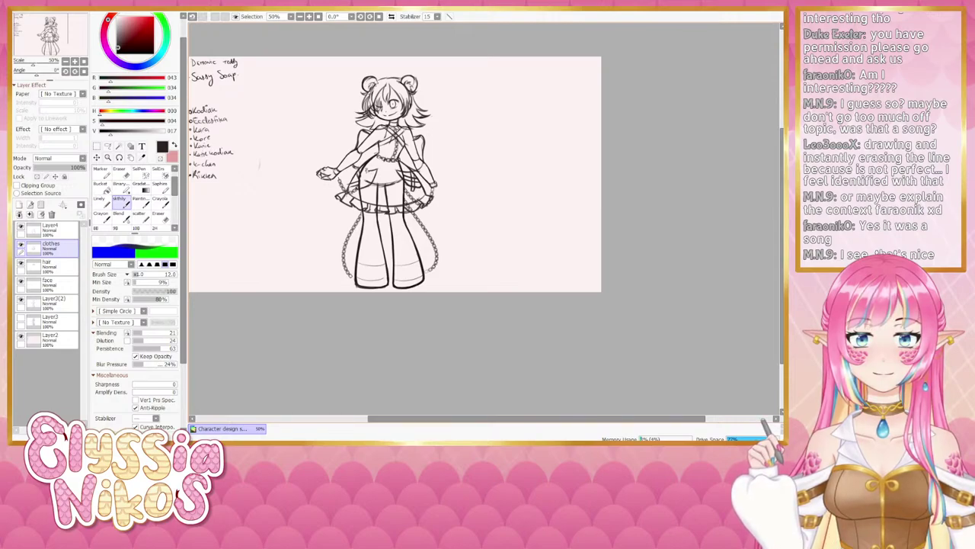
- Rework the pocket-like lines on the skirt's left front, undoing unsuitable strokes
{"action": "key", "text": "ctrl+z"}
{"action": "mouse_move", "coordinate": [361, 167]}
{"action": "left_mouse_down"}
{"action": "mouse_move", "coordinate": [376, 177]}
{"action": "mouse_move", "coordinate": [352, 189]}
{"action": "mouse_move", "coordinate": [376, 187]}
{"action": "left_mouse_up"}
{"action": "key", "text": "ctrl+z"}
{"action": "key", "text": "ctrl+z"}
{"action": "key", "text": "ctrl+z"}
{"action": "key", "text": "ctrl+z"}
{"action": "key", "text": "ctrl+z"}
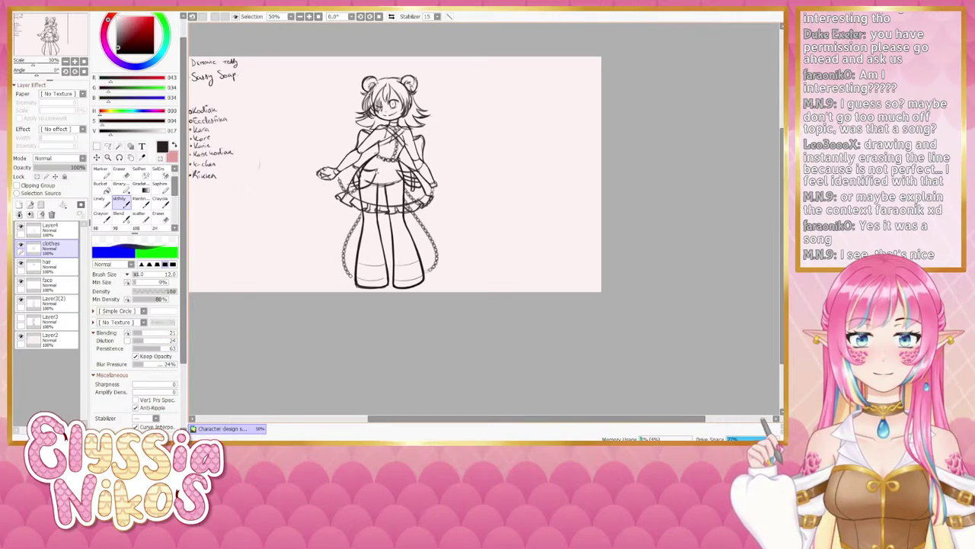
{"action": "left_click_drag", "start_coordinate": [380, 226], "coordinate": [386, 231]}
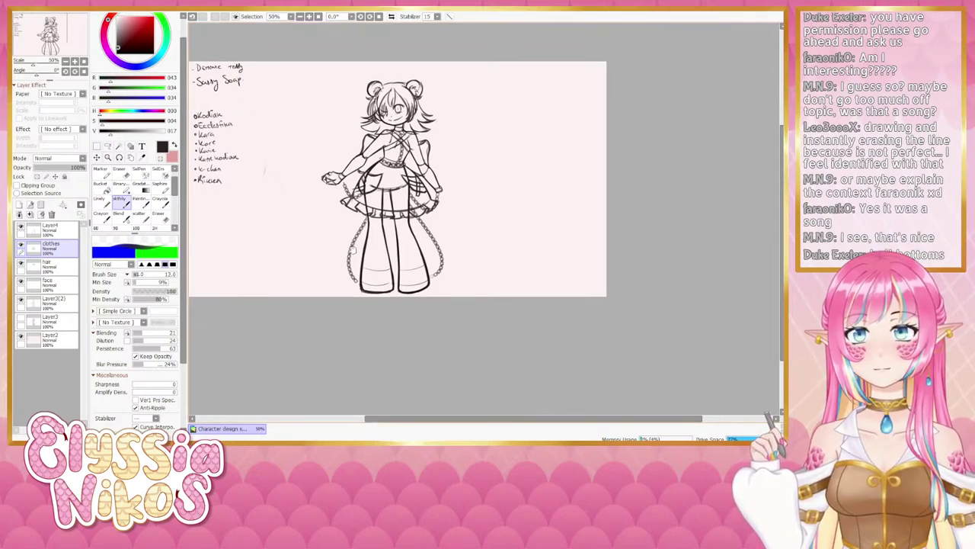
- Duplicate the clothes layer and hide the original
{"action": "left_click_drag", "start_coordinate": [353, 250], "coordinate": [363, 237]}
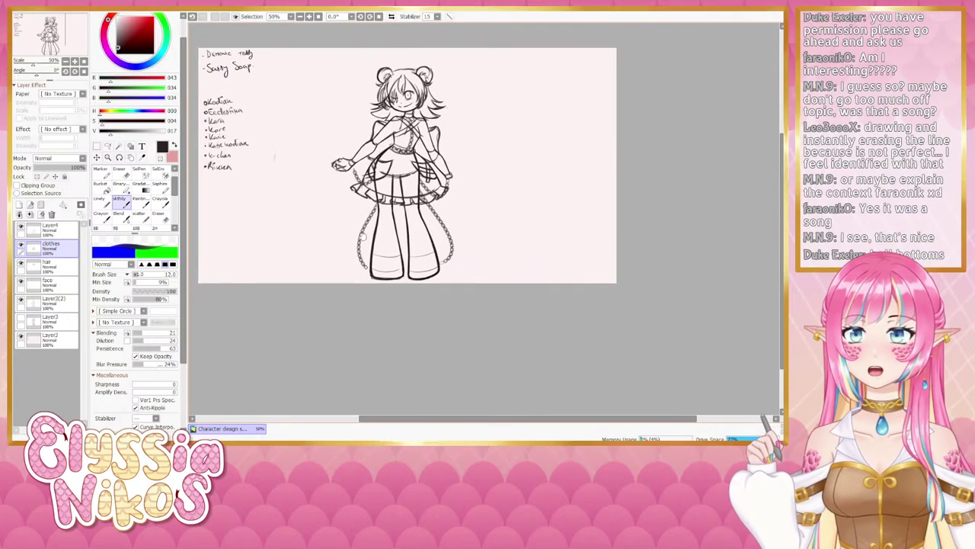
{"action": "left_click", "coordinate": [21, 244]}
{"action": "left_click", "coordinate": [21, 245]}
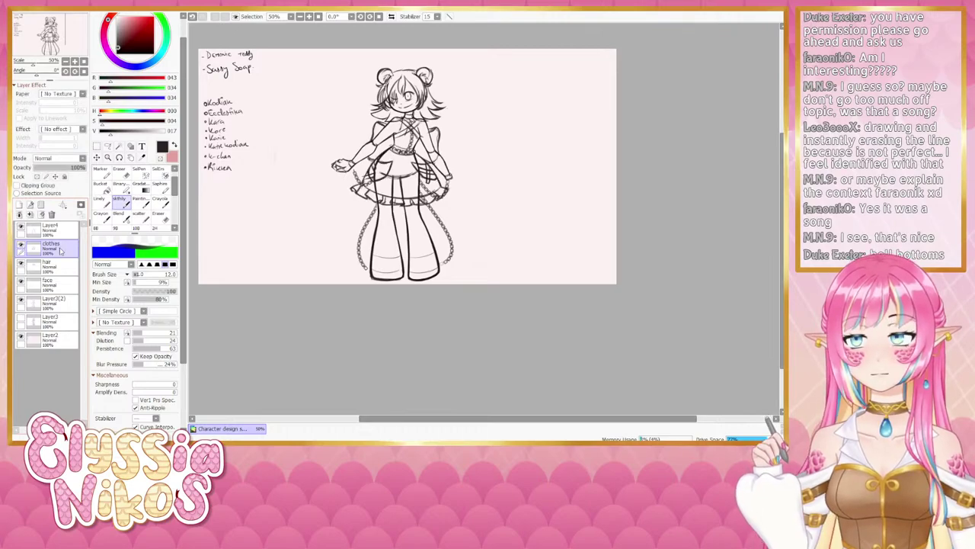
{"action": "left_click_drag", "start_coordinate": [61, 249], "coordinate": [21, 205]}
{"action": "left_click", "coordinate": [21, 263]}
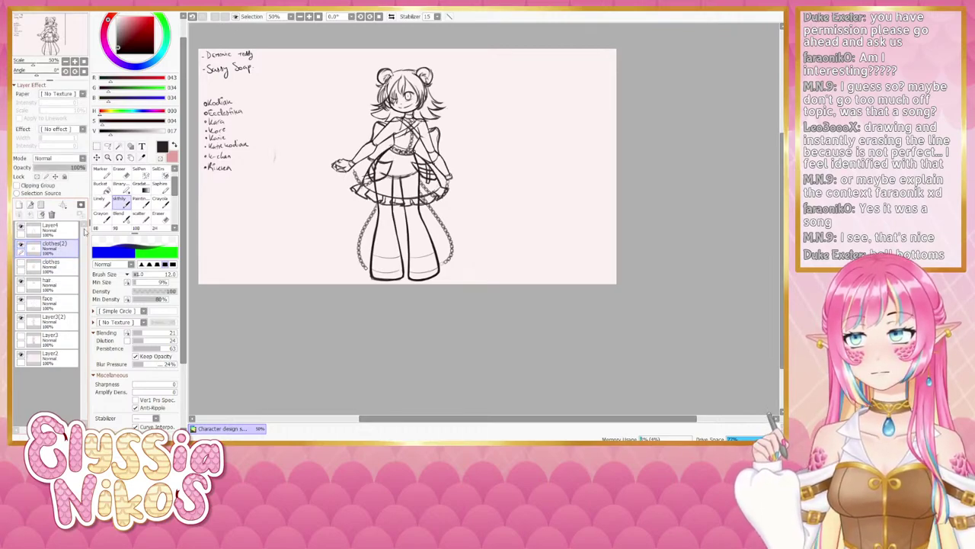
- On the copied clothes layer, add crossed lines to the skirt's left front with the brush at size 12, undoing unsuitable strokes
{"action": "left_click", "coordinate": [125, 174]}
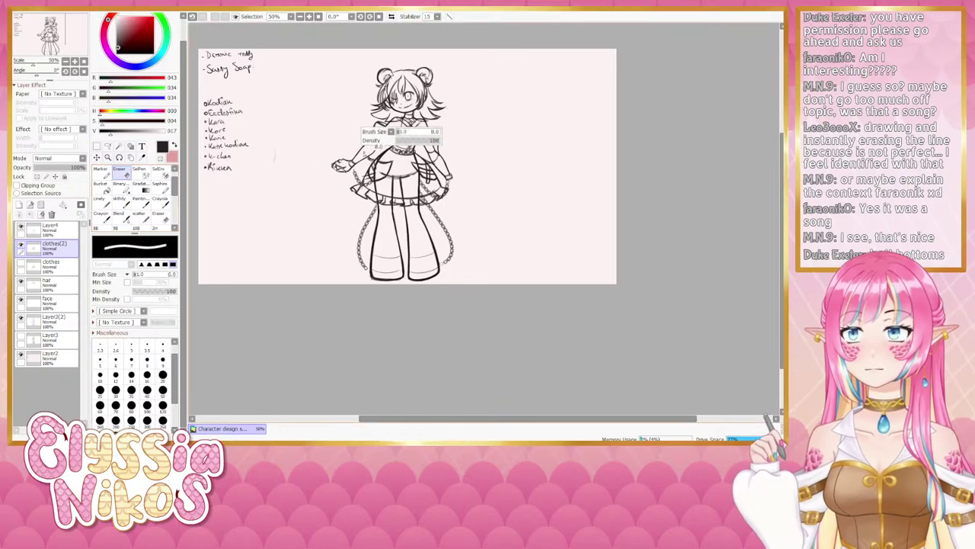
{"action": "left_click", "coordinate": [125, 205]}
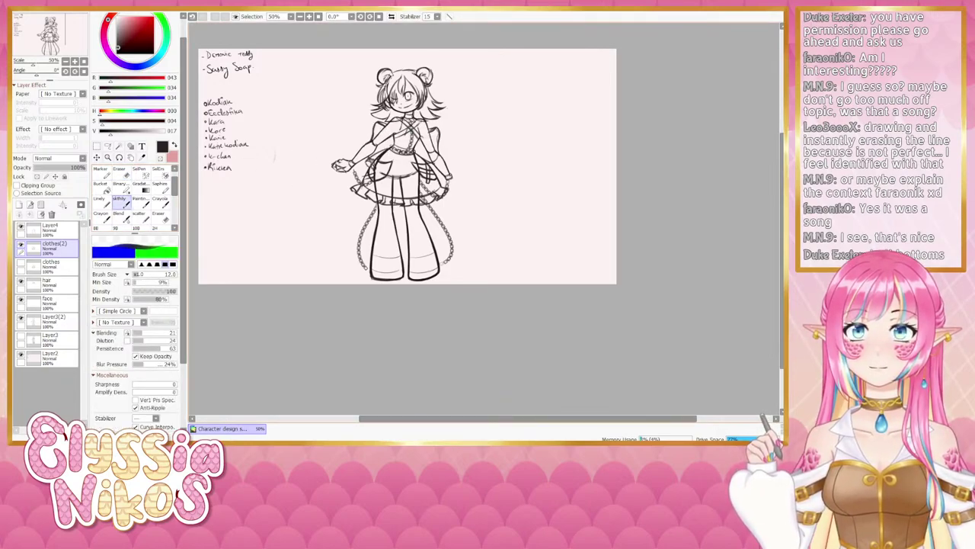
{"action": "mouse_move", "coordinate": [369, 163]}
{"action": "left_mouse_down"}
{"action": "mouse_move", "coordinate": [389, 175]}
{"action": "mouse_move", "coordinate": [394, 154]}
{"action": "mouse_move", "coordinate": [383, 171]}
{"action": "mouse_move", "coordinate": [428, 171]}
{"action": "mouse_move", "coordinate": [418, 180]}
{"action": "left_mouse_up"}
{"action": "key", "text": "ctrl+z"}
{"action": "key", "text": "ctrl+z"}
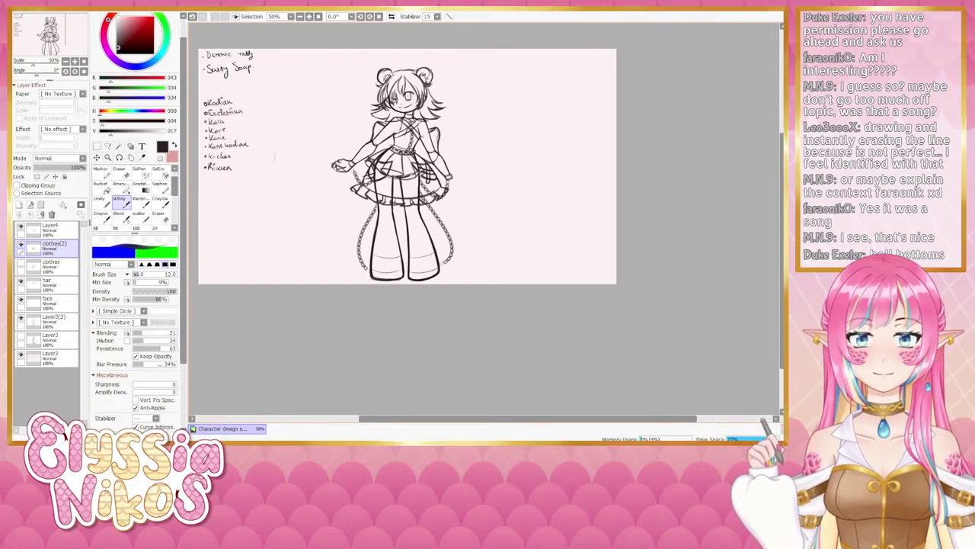
- Add more crossed lines to the skirt's right side and toggle the copied layer's visibility to compare
{"action": "mouse_move", "coordinate": [413, 151]}
{"action": "left_mouse_down"}
{"action": "mouse_move", "coordinate": [439, 165]}
{"action": "mouse_move", "coordinate": [428, 172]}
{"action": "left_mouse_up"}
{"action": "key", "text": "ctrl+z"}
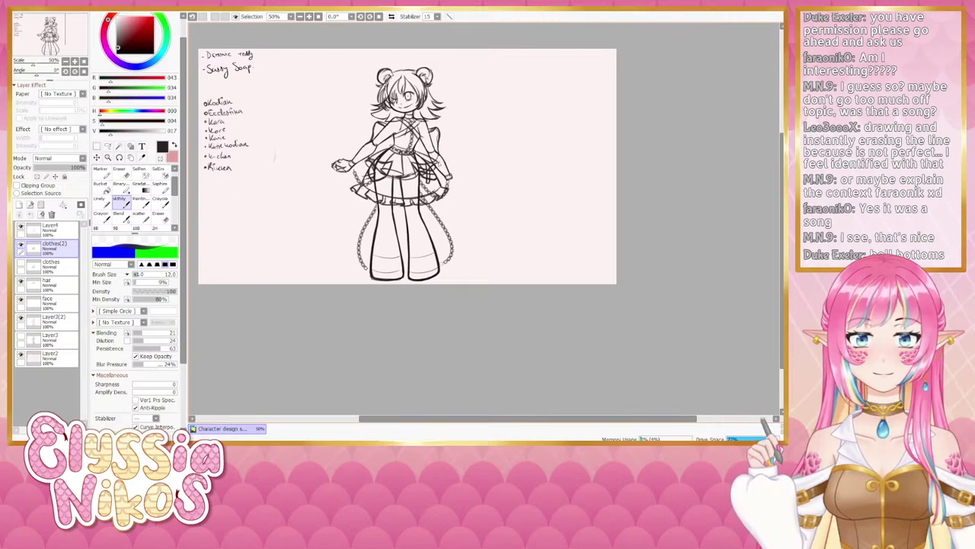
{"action": "left_click", "coordinate": [21, 246]}
{"action": "left_click", "coordinate": [20, 245]}
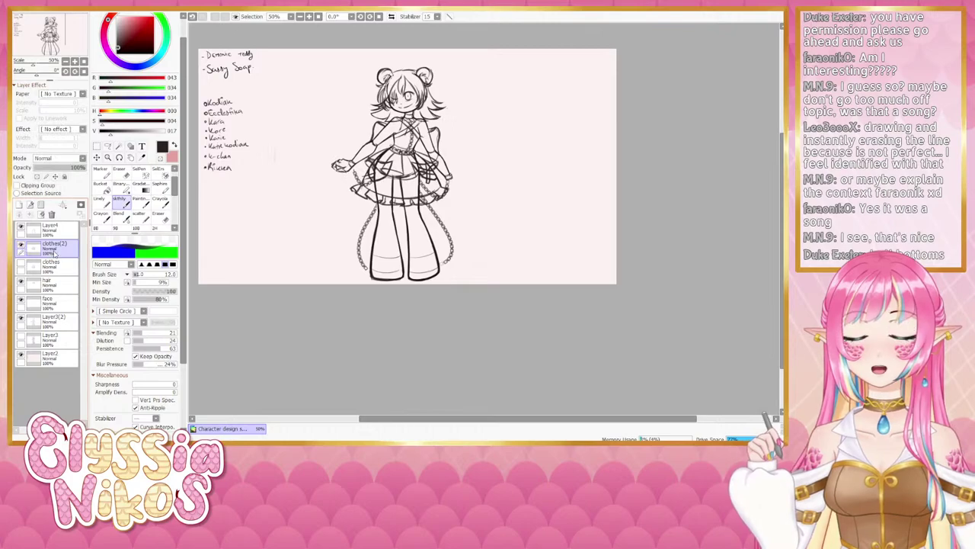
- Erase the crossed lines from the skirt's left front on the copied clothes layer, using the eraser at about size 13
{"action": "left_click", "coordinate": [119, 169]}
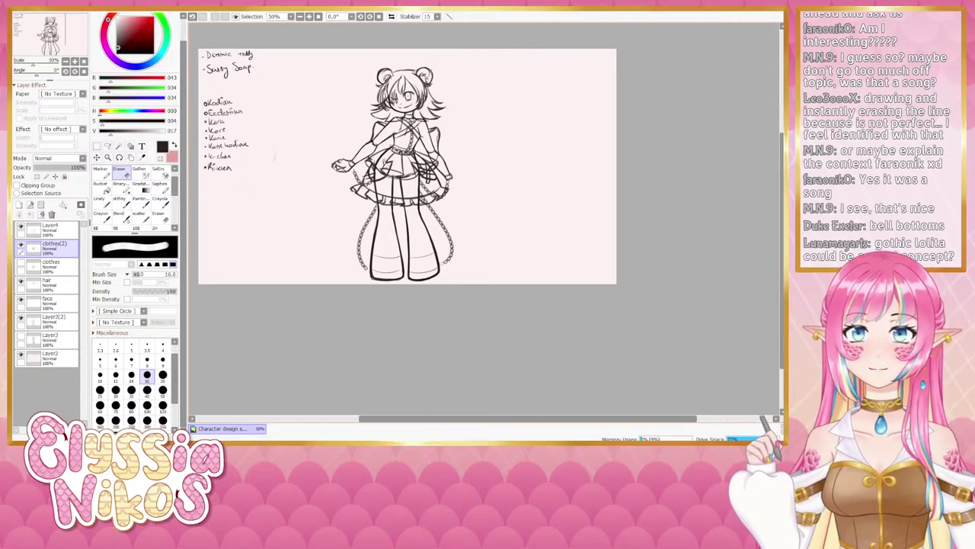
{"action": "key", "text": "bracketleft"}
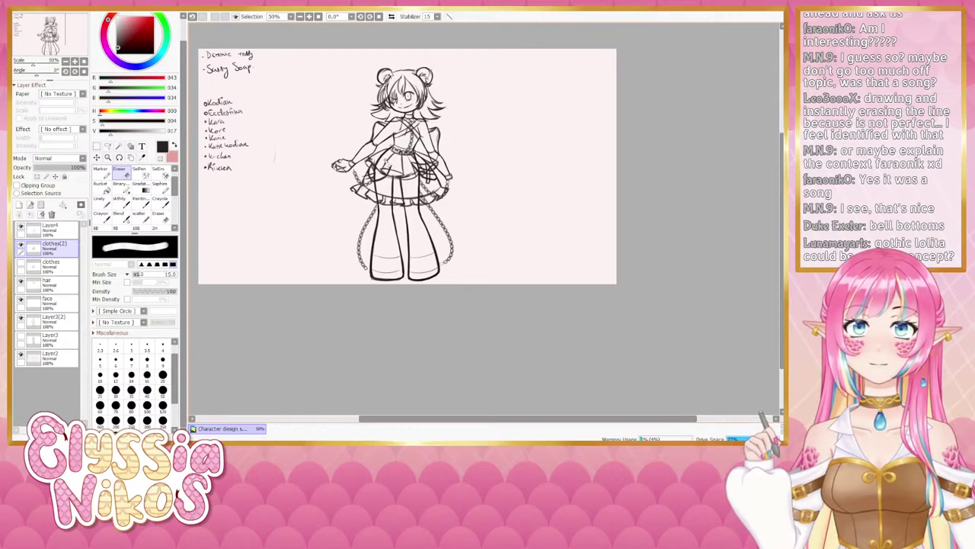
{"action": "left_click", "coordinate": [100, 361]}
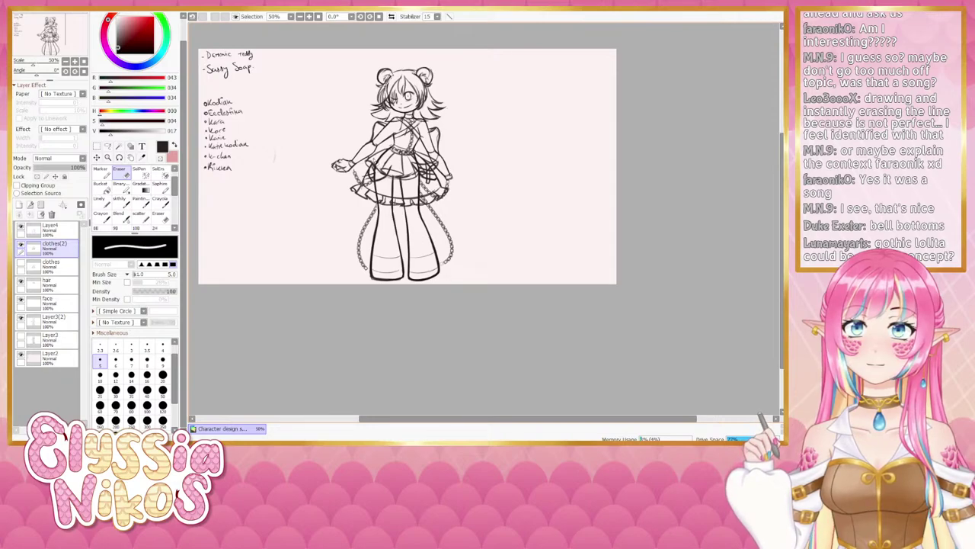
{"action": "key", "text": "bracketright"}
{"action": "key", "text": "bracketright"}
{"action": "key", "text": "bracketright"}
{"action": "key", "text": "bracketright"}
{"action": "key", "text": "bracketright"}
{"action": "key", "text": "bracketright"}
{"action": "key", "text": "bracketright"}
{"action": "key", "text": "bracketright"}
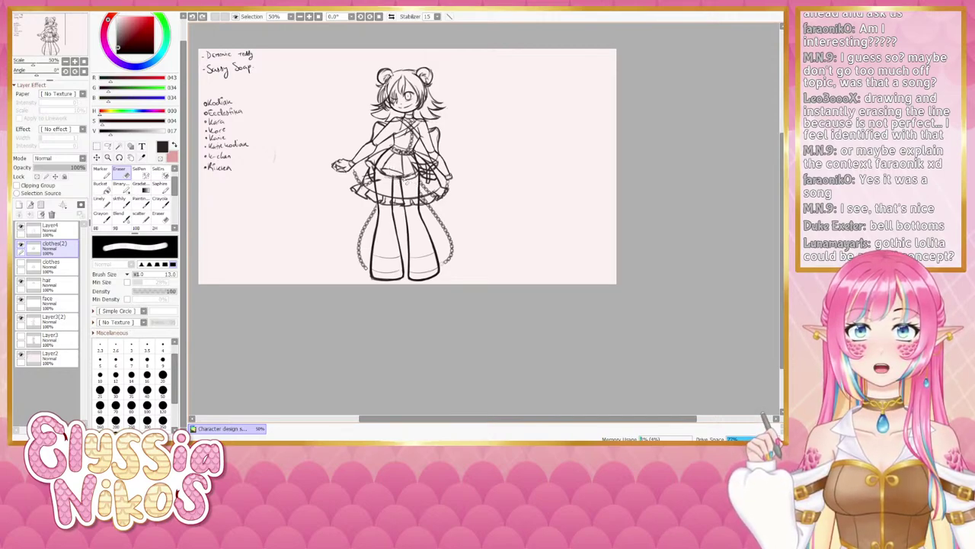
{"action": "left_click_drag", "start_coordinate": [407, 183], "coordinate": [415, 179]}
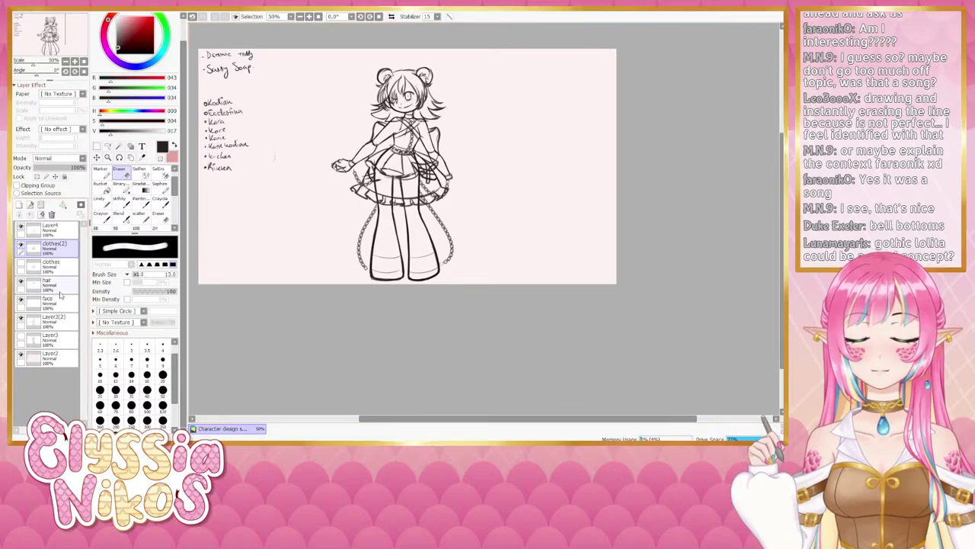
- On Layer3(2), erase the body lines showing through the skirt's left front, then toggle the copied clothes layer's visibility to compare
{"action": "left_click", "coordinate": [53, 318]}
{"action": "left_click_drag", "start_coordinate": [381, 161], "coordinate": [386, 189]}
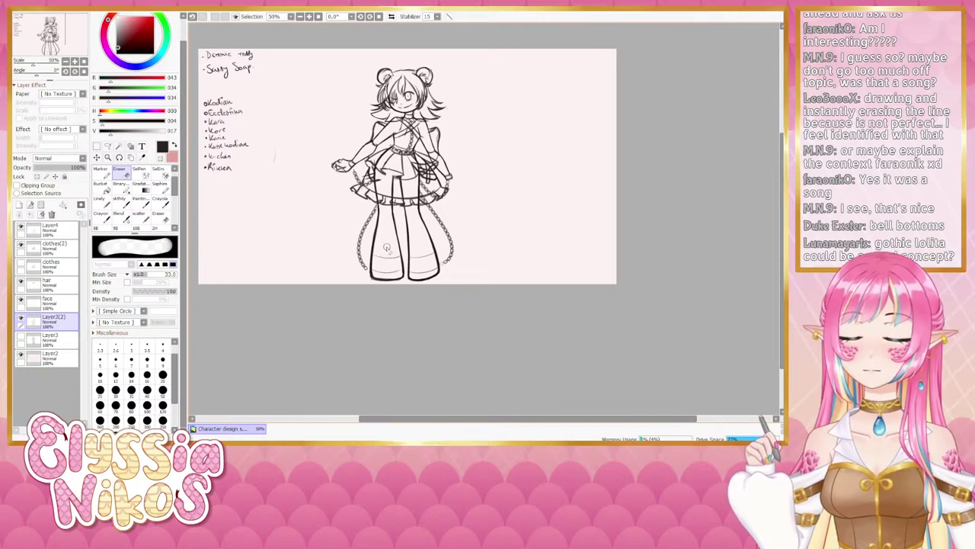
{"action": "left_click", "coordinate": [126, 203]}
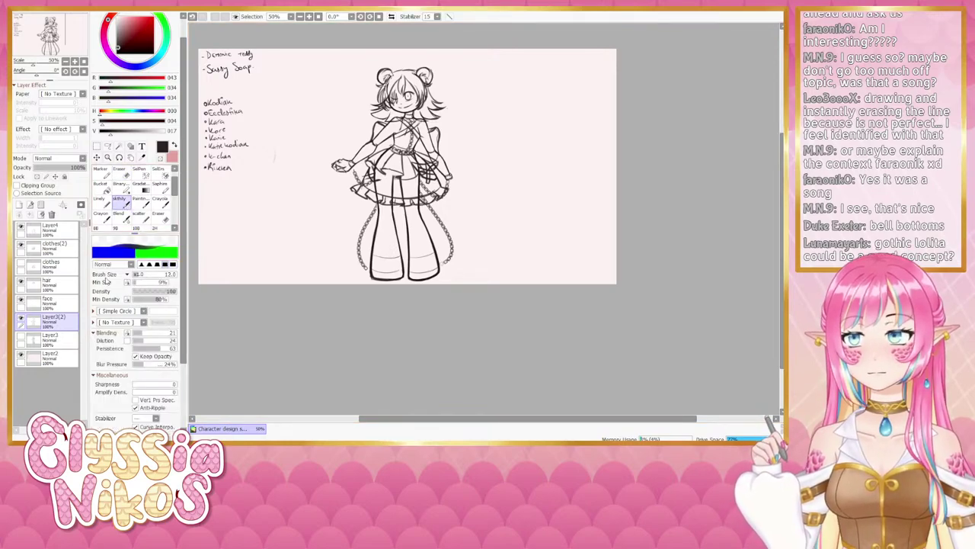
{"action": "left_click", "coordinate": [23, 245]}
{"action": "left_click", "coordinate": [23, 245]}
- Redraw the upper skirt tier's hem on the copied clothes layer with the brush at size 12, undoing unsuitable strokes
{"action": "left_click", "coordinate": [47, 248]}
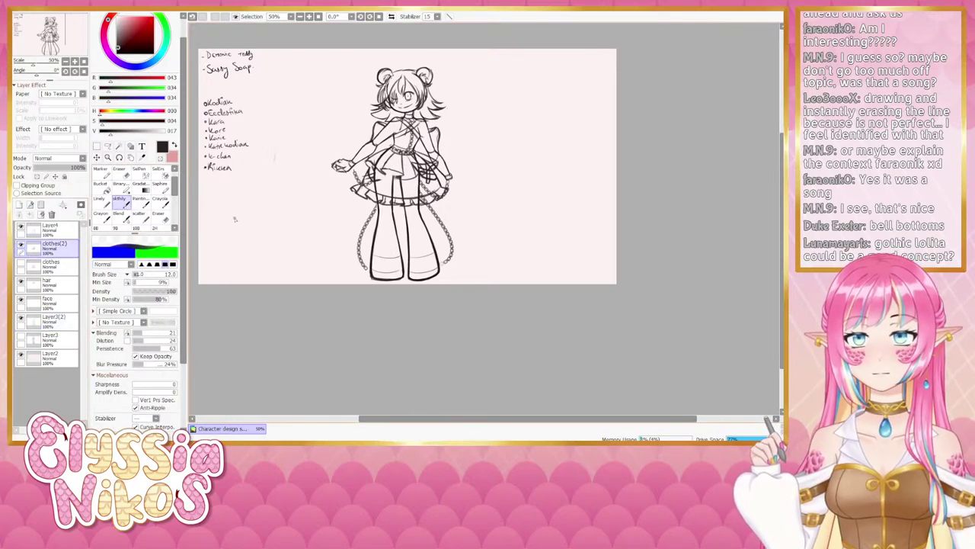
{"action": "mouse_move", "coordinate": [374, 161]}
{"action": "left_mouse_down"}
{"action": "mouse_move", "coordinate": [369, 172]}
{"action": "mouse_move", "coordinate": [392, 147]}
{"action": "mouse_move", "coordinate": [357, 177]}
{"action": "mouse_move", "coordinate": [387, 178]}
{"action": "mouse_move", "coordinate": [400, 150]}
{"action": "mouse_move", "coordinate": [406, 179]}
{"action": "mouse_move", "coordinate": [400, 154]}
{"action": "mouse_move", "coordinate": [421, 175]}
{"action": "mouse_move", "coordinate": [408, 178]}
{"action": "mouse_move", "coordinate": [421, 173]}
{"action": "left_mouse_up"}
{"action": "key", "text": "ctrl+z"}
{"action": "key", "text": "ctrl+z"}
{"action": "key", "text": "ctrl+z"}
{"action": "key", "text": "ctrl+z"}
{"action": "key", "text": "ctrl+z"}
{"action": "key", "text": "ctrl+z"}
{"action": "key", "text": "ctrl+z"}
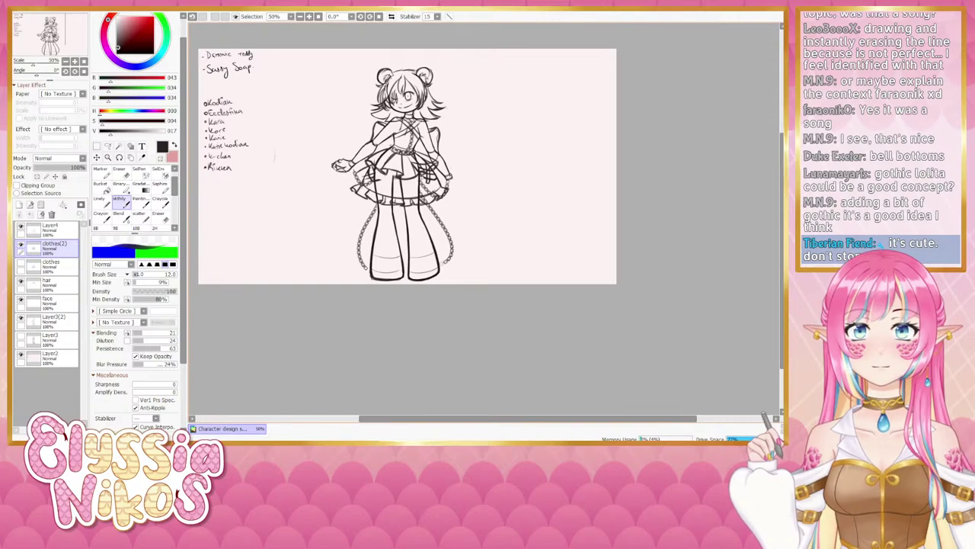
- Erase the crossed lines from the skirt's right side on the copied clothes layer, adjusting the eraser between sizes 9 and 26
{"action": "key", "text": "e"}
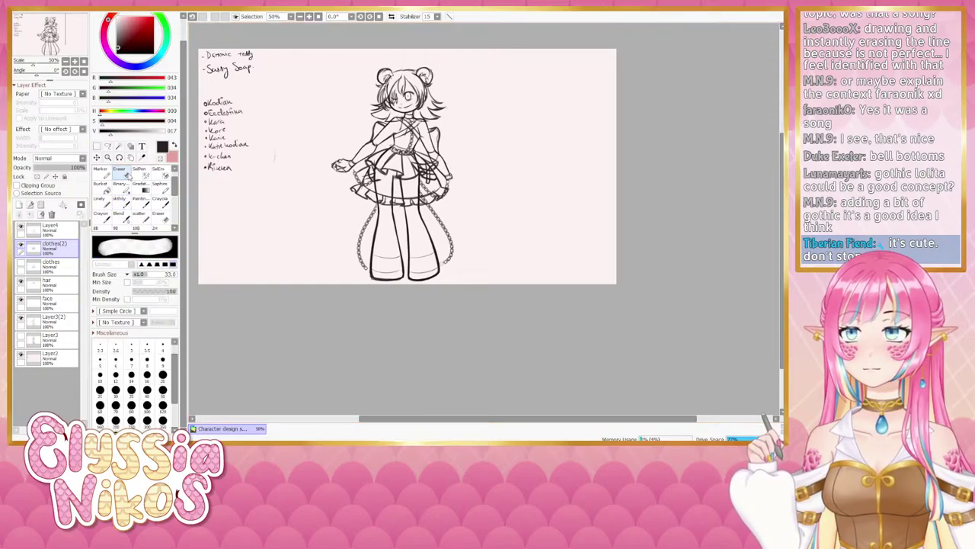
{"action": "mouse_move", "coordinate": [413, 172]}
{"action": "left_mouse_down"}
{"action": "mouse_move", "coordinate": [404, 171]}
{"action": "mouse_move", "coordinate": [414, 168]}
{"action": "left_mouse_up"}
{"action": "key", "text": "ctrl+z"}
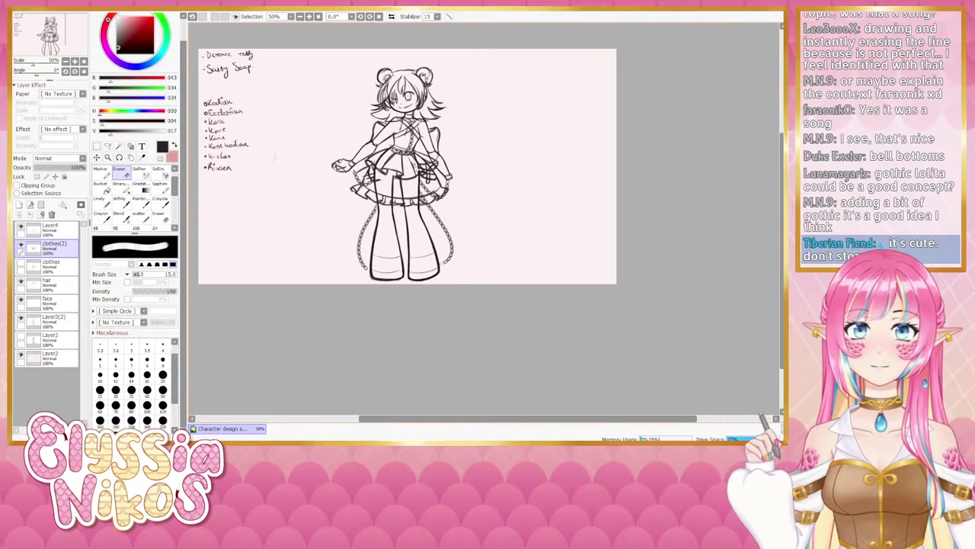
{"action": "key", "text": "["}
{"action": "key", "text": "["}
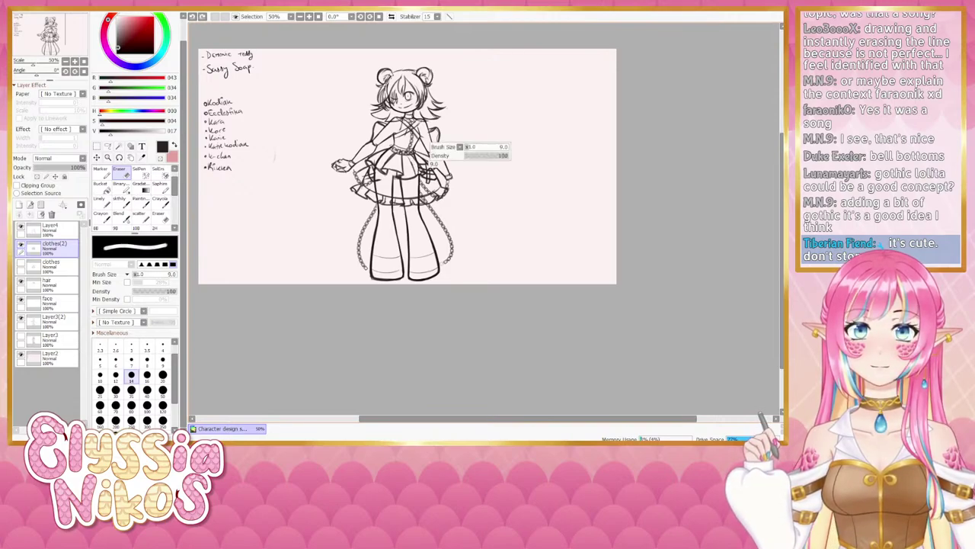
{"action": "left_click_drag", "start_coordinate": [427, 174], "coordinate": [423, 158]}
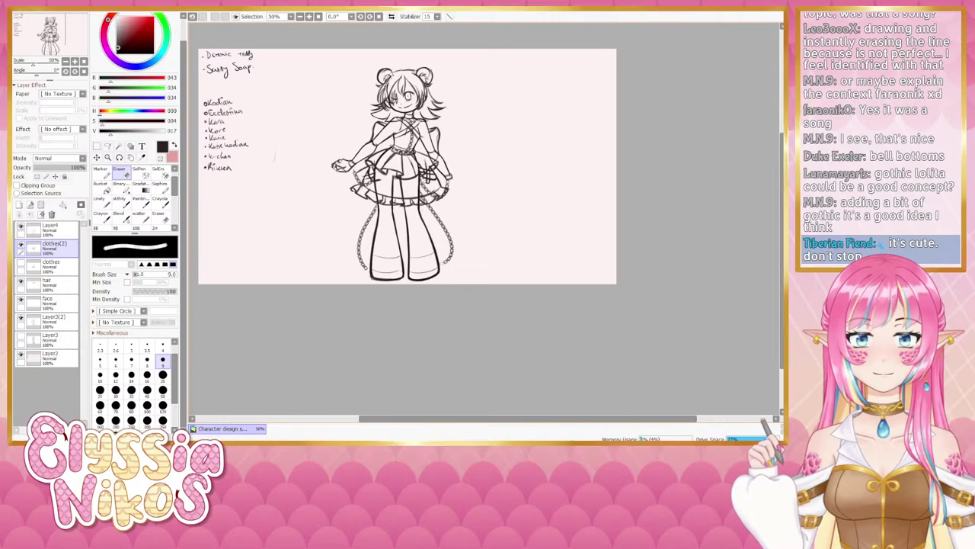
{"action": "key", "text": "]"}
{"action": "key", "text": "]"}
{"action": "key", "text": "]"}
{"action": "key", "text": "]"}
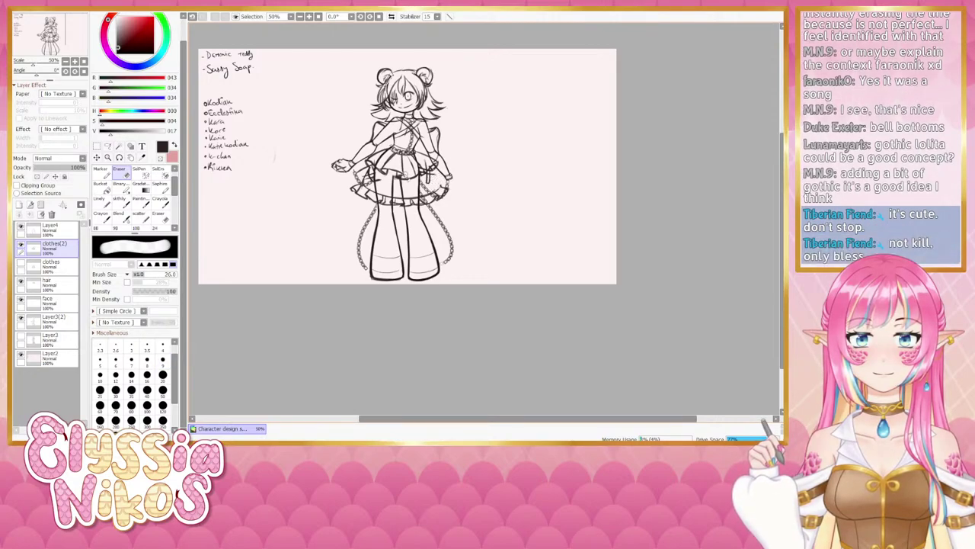
- On Layer4, erase the leftover lines over the skirt's right side, varying the eraser between sizes 8 and 35
{"action": "left_click", "coordinate": [54, 228]}
{"action": "key", "text": "["}
{"action": "key", "text": "["}
{"action": "key", "text": "["}
{"action": "key", "text": "["}
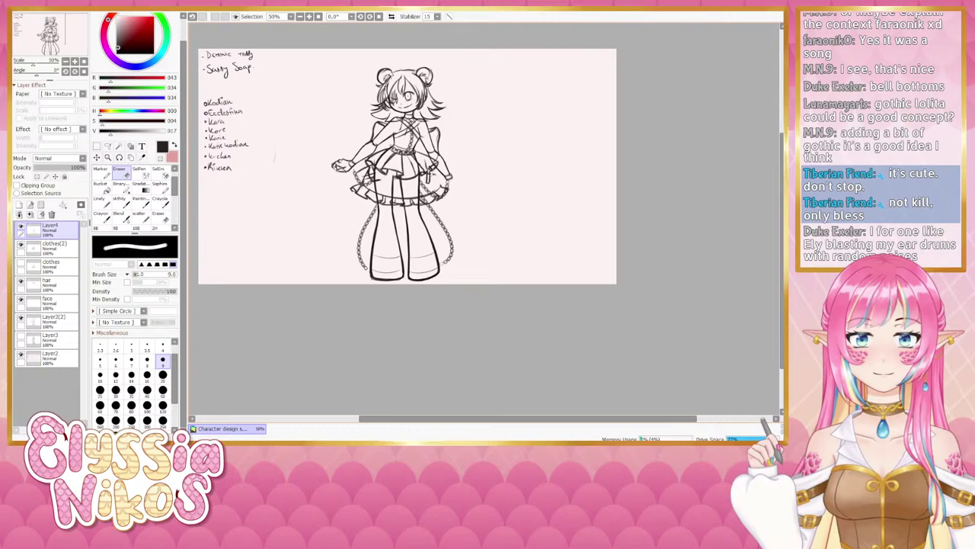
{"action": "key", "text": "]"}
{"action": "key", "text": "]"}
{"action": "key", "text": "]"}
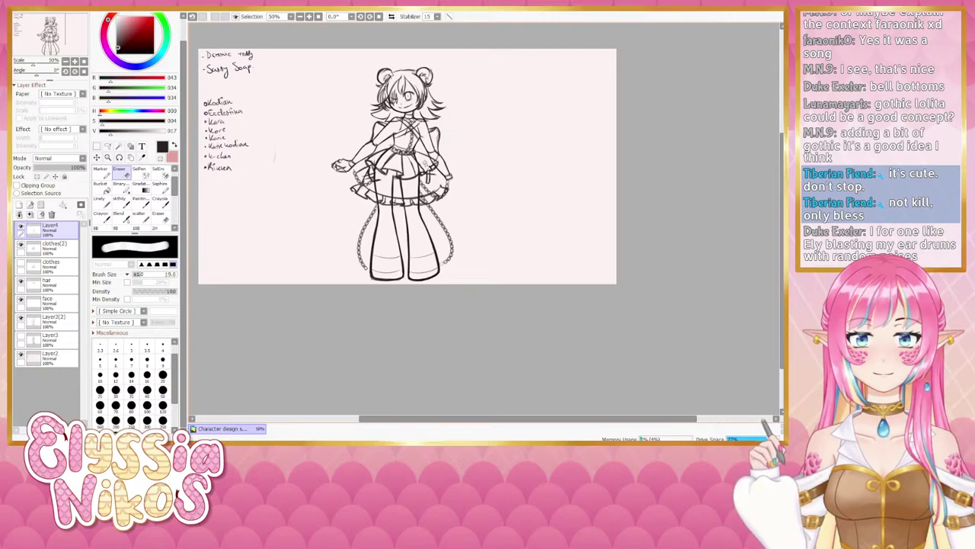
{"action": "left_click_drag", "start_coordinate": [424, 161], "coordinate": [428, 168]}
{"action": "key", "text": "["}
{"action": "key", "text": "["}
{"action": "key", "text": "["}
{"action": "key", "text": "["}
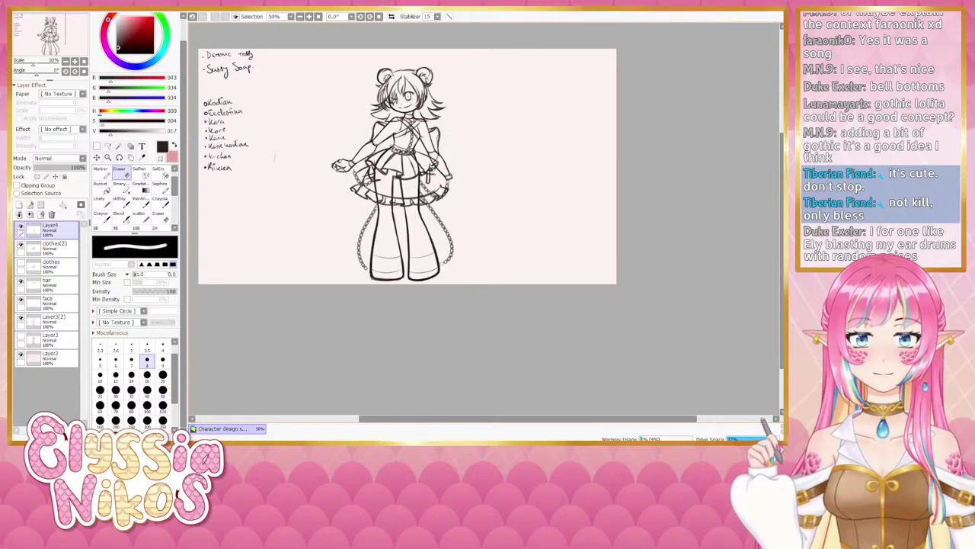
{"action": "key", "text": "bracketright"}
{"action": "key", "text": "bracketright"}
{"action": "key", "text": "bracketright"}
{"action": "key", "text": "bracketright"}
{"action": "key", "text": "bracketright"}
{"action": "key", "text": "bracketright"}
{"action": "key", "text": "bracketright"}
{"action": "key", "text": "bracketright"}
{"action": "key", "text": "bracketright"}
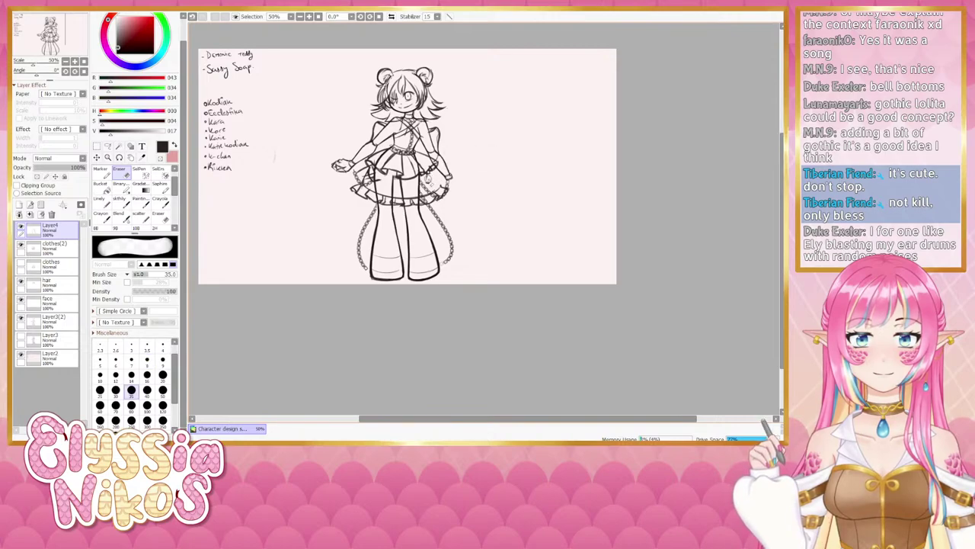
{"action": "key", "text": "bracketleft"}
{"action": "key", "text": "bracketleft"}
{"action": "key", "text": "bracketleft"}
{"action": "key", "text": "bracketleft"}
{"action": "key", "text": "bracketleft"}
{"action": "key", "text": "bracketleft"}
{"action": "key", "text": "bracketleft"}
{"action": "key", "text": "bracketleft"}
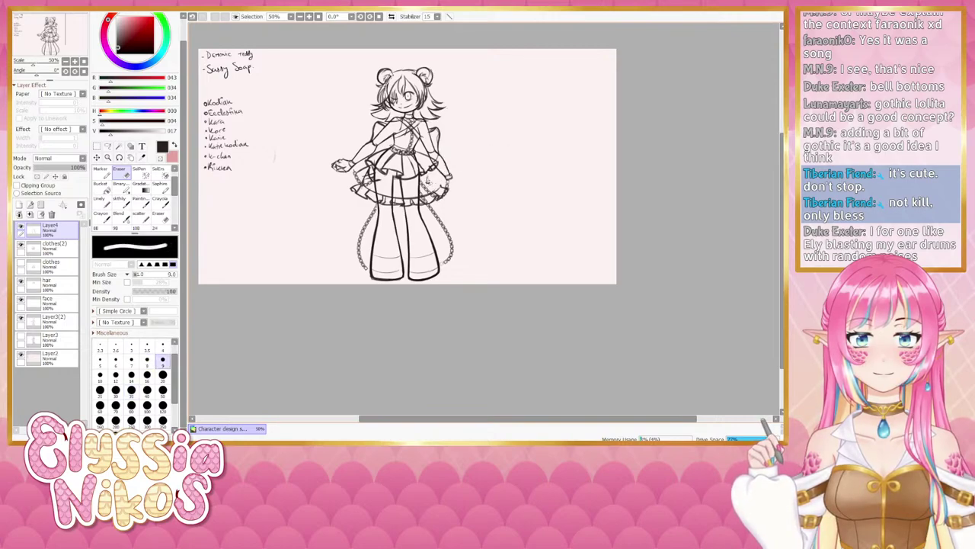
{"action": "key", "text": "bracketright"}
{"action": "key", "text": "bracketright"}
{"action": "key", "text": "bracketright"}
{"action": "key", "text": "bracketright"}
{"action": "key", "text": "bracketright"}
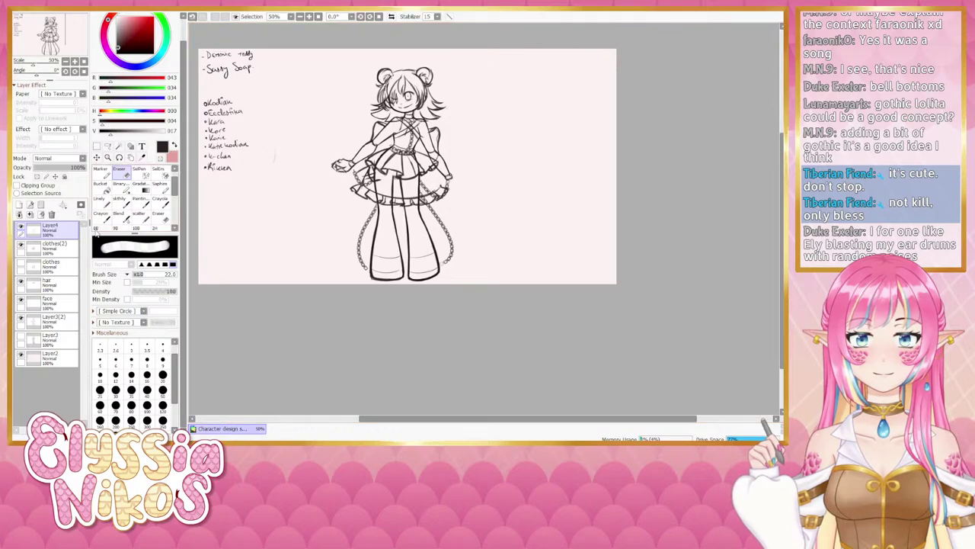
- Return to the copied clothes layer and rework the upper tier's right hem with the brush at size 12, undoing an unsuitable stroke
{"action": "left_click", "coordinate": [58, 246]}
{"action": "key", "text": "bracketleft"}
{"action": "key", "text": "bracketleft"}
{"action": "key", "text": "bracketleft"}
{"action": "key", "text": "bracketleft"}
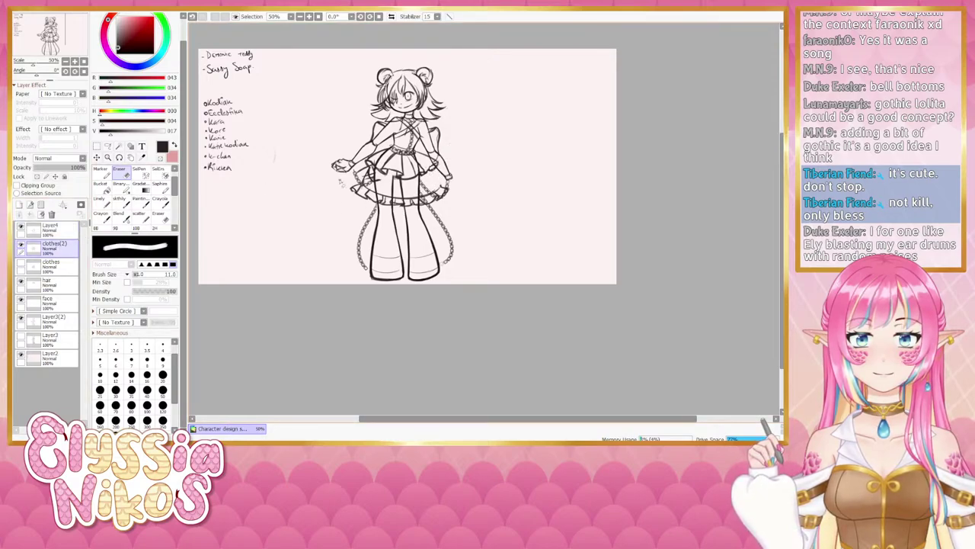
{"action": "left_click", "coordinate": [121, 202]}
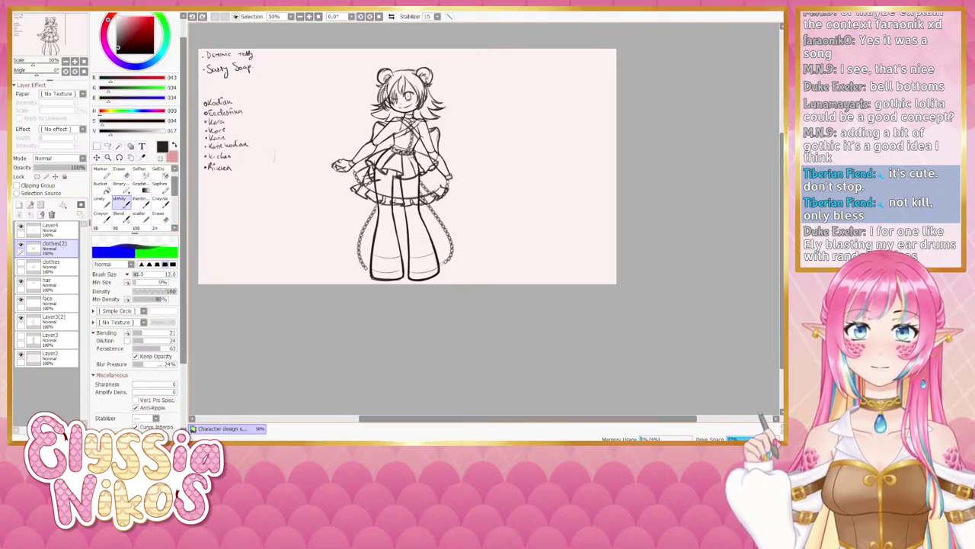
{"action": "mouse_move", "coordinate": [418, 156]}
{"action": "left_mouse_down"}
{"action": "mouse_move", "coordinate": [418, 179]}
{"action": "mouse_move", "coordinate": [438, 163]}
{"action": "left_mouse_up"}
{"action": "key", "text": "ctrl+z"}
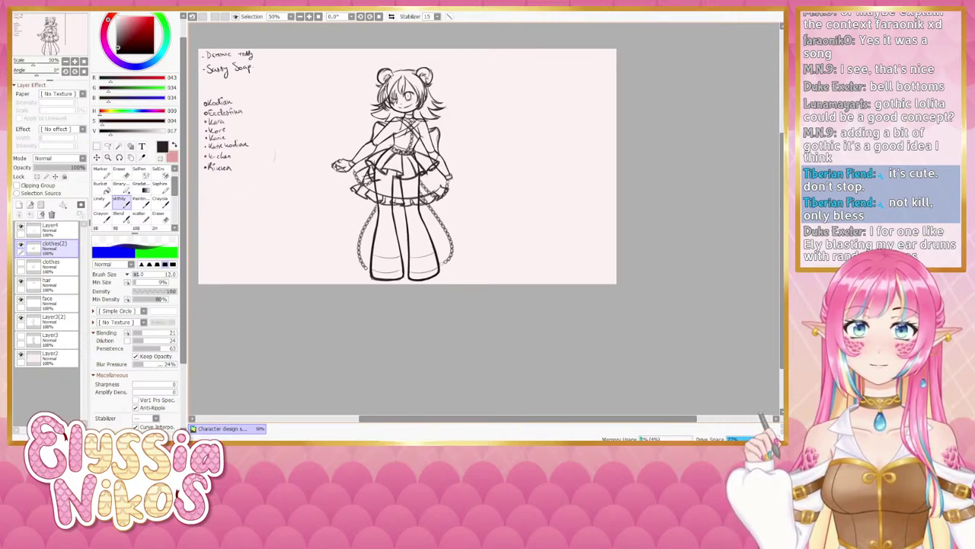
- Erase the long lower ruffled tier of the skirt from the copied clothes layer, leaving only the short upper tier
{"action": "left_click", "coordinate": [120, 171]}
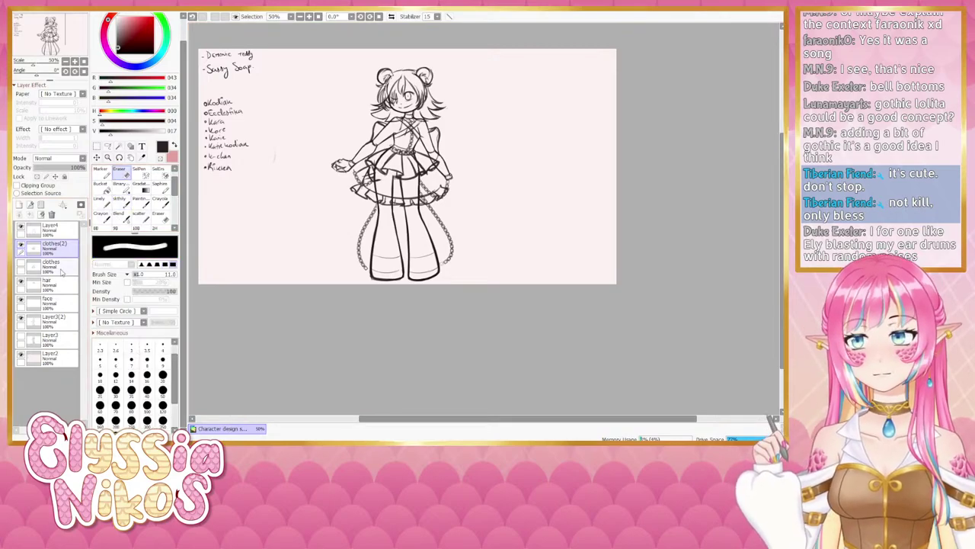
{"action": "left_click", "coordinate": [59, 268]}
{"action": "left_click", "coordinate": [64, 247]}
{"action": "left_click_drag", "start_coordinate": [376, 181], "coordinate": [399, 182]}
{"action": "mouse_move", "coordinate": [356, 191]}
{"action": "left_mouse_down"}
{"action": "mouse_move", "coordinate": [386, 169]}
{"action": "mouse_move", "coordinate": [368, 180]}
{"action": "left_mouse_up"}
{"action": "key", "text": "["}
{"action": "left_click", "coordinate": [58, 235]}
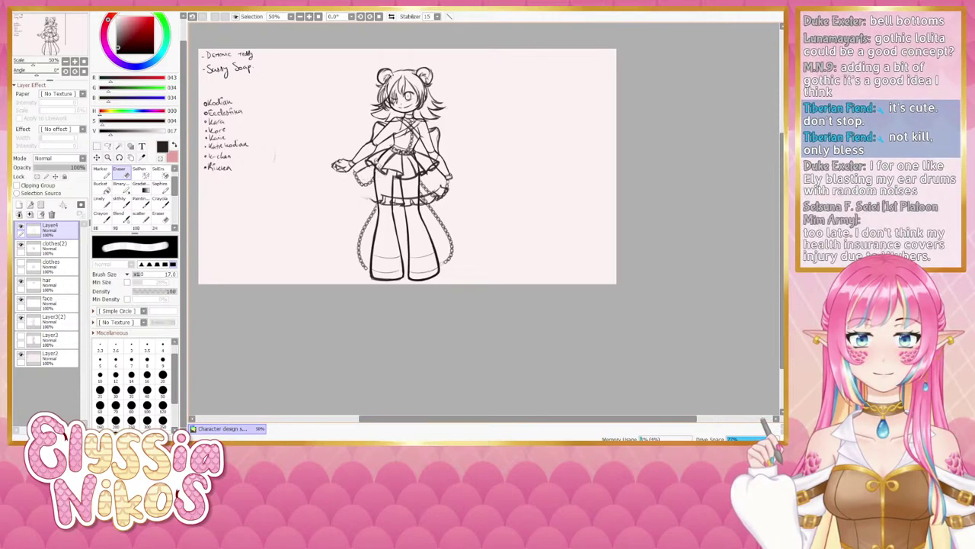
{"action": "left_click", "coordinate": [59, 250]}
{"action": "left_click_drag", "start_coordinate": [386, 195], "coordinate": [408, 196]}
{"action": "left_click_drag", "start_coordinate": [375, 201], "coordinate": [406, 201]}
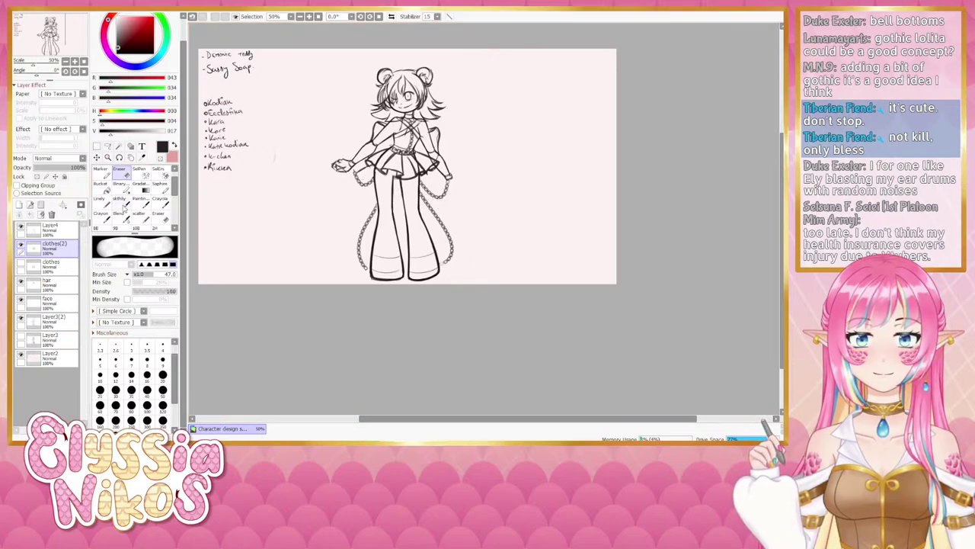
- Draw a shorter pleated lower tier beneath the upper skirt with the brush at size 12, undoing unsuitable strokes
{"action": "left_click", "coordinate": [120, 200]}
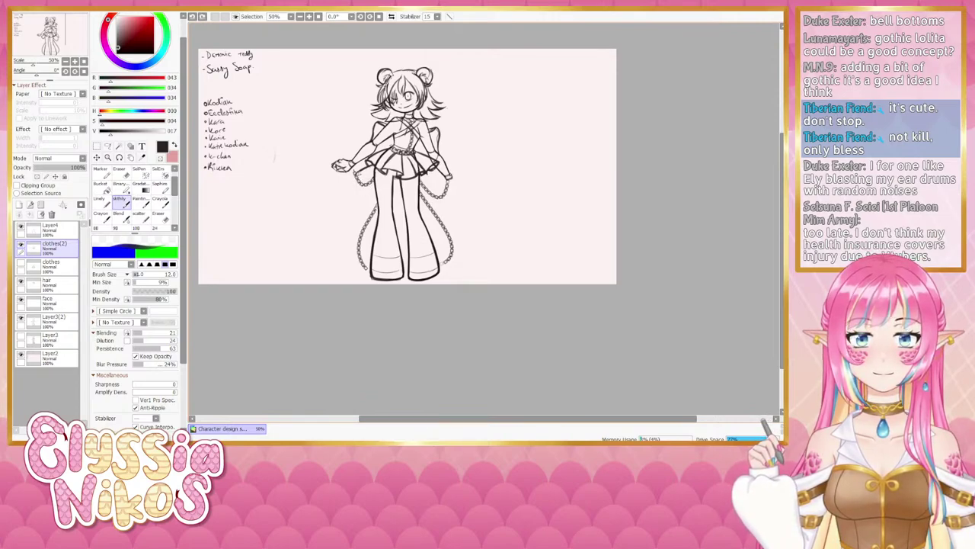
{"action": "left_click_drag", "start_coordinate": [356, 174], "coordinate": [356, 183]}
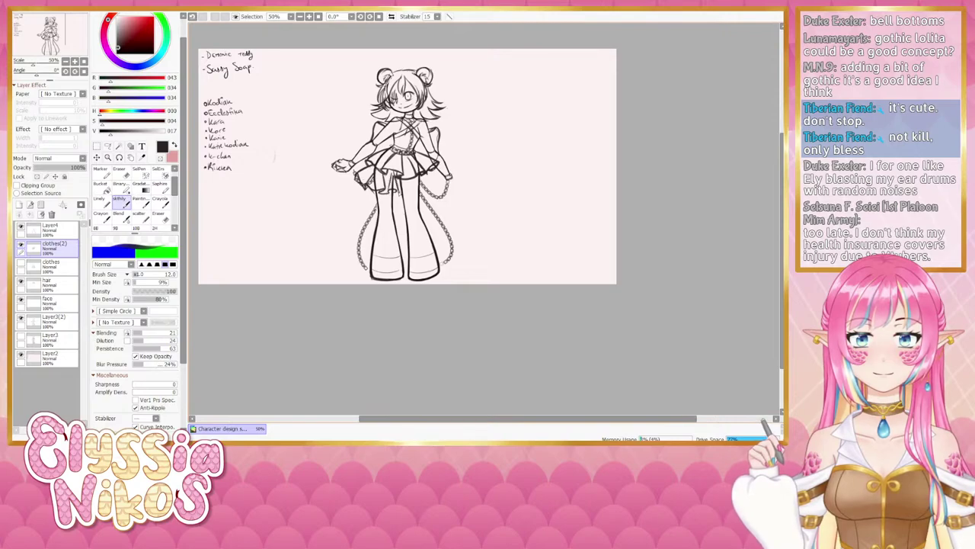
{"action": "mouse_move", "coordinate": [396, 172]}
{"action": "left_mouse_down"}
{"action": "mouse_move", "coordinate": [394, 192]}
{"action": "mouse_move", "coordinate": [415, 196]}
{"action": "left_mouse_up"}
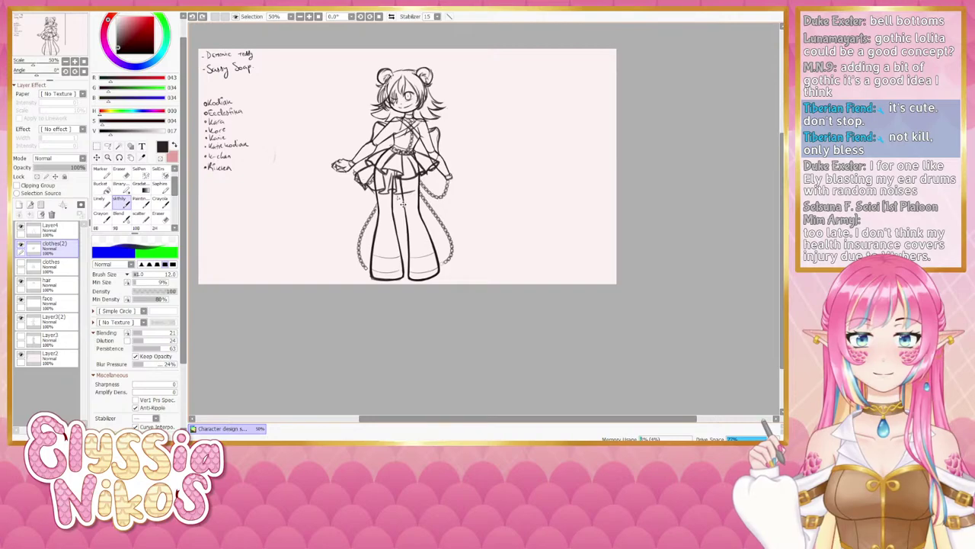
{"action": "key", "text": "ctrl+z"}
{"action": "mouse_move", "coordinate": [397, 192]}
{"action": "left_mouse_down"}
{"action": "mouse_move", "coordinate": [428, 192]}
{"action": "mouse_move", "coordinate": [440, 184]}
{"action": "mouse_move", "coordinate": [428, 177]}
{"action": "mouse_move", "coordinate": [448, 171]}
{"action": "mouse_move", "coordinate": [448, 185]}
{"action": "mouse_move", "coordinate": [449, 170]}
{"action": "mouse_move", "coordinate": [457, 193]}
{"action": "left_mouse_up"}
{"action": "key", "text": "ctrl+z"}
{"action": "key", "text": "ctrl+z"}
{"action": "key", "text": "ctrl+z"}
{"action": "key", "text": "ctrl+z"}
{"action": "key", "text": "ctrl+z"}
{"action": "key", "text": "ctrl+z"}
{"action": "key", "text": "ctrl+z"}
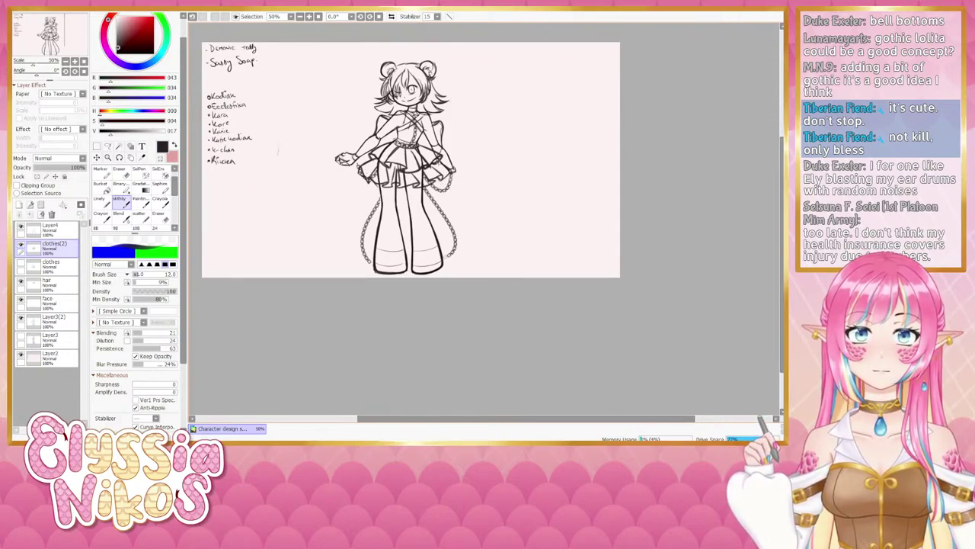
{"action": "left_click_drag", "start_coordinate": [432, 217], "coordinate": [457, 205]}
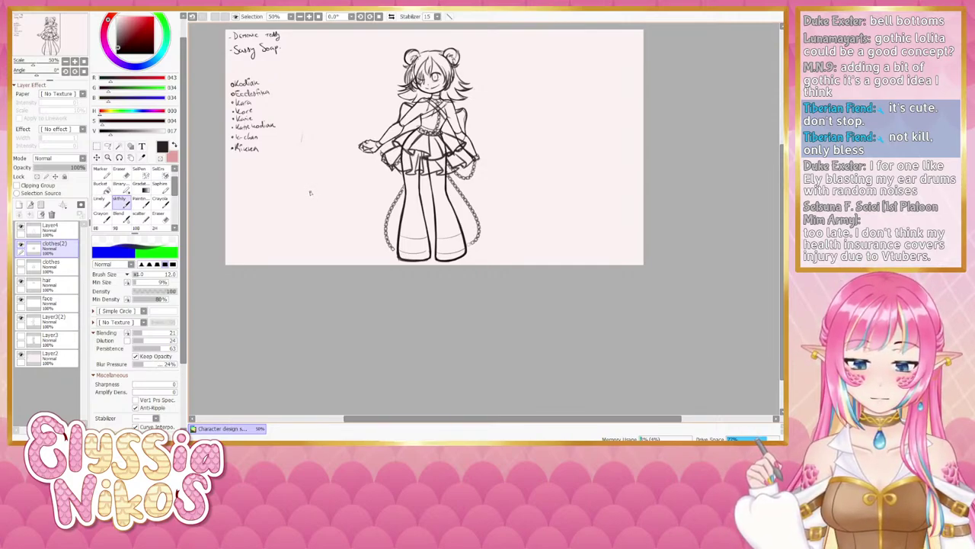
{"action": "mouse_move", "coordinate": [323, 195]}
{"action": "left_mouse_down"}
{"action": "mouse_move", "coordinate": [326, 178]}
{"action": "mouse_move", "coordinate": [324, 190]}
{"action": "left_mouse_up"}
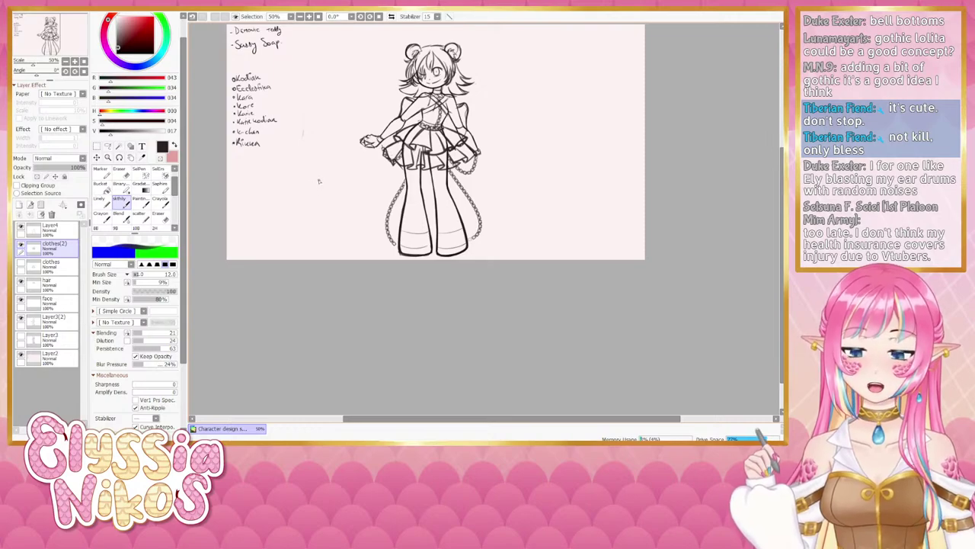
{"action": "left_click_drag", "start_coordinate": [340, 192], "coordinate": [328, 208]}
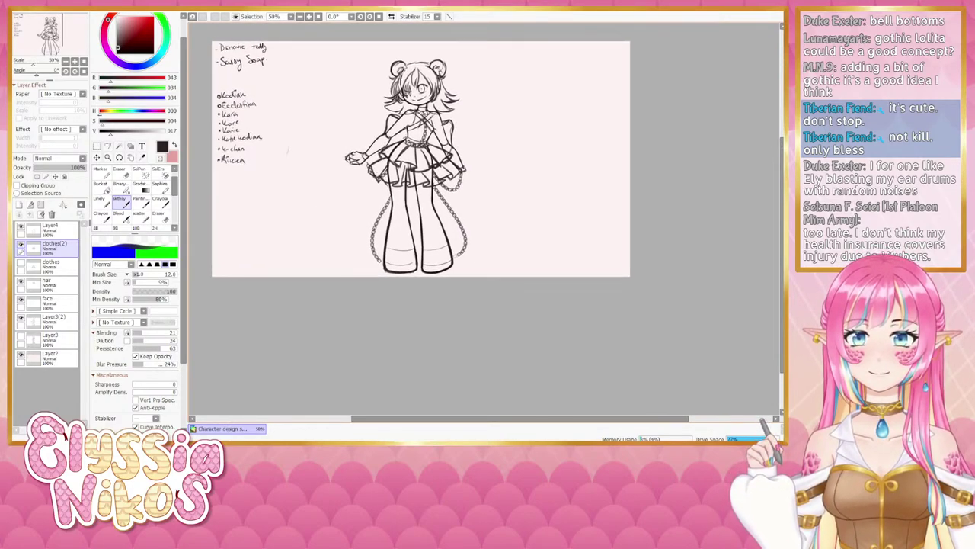
{"action": "key", "text": "e"}
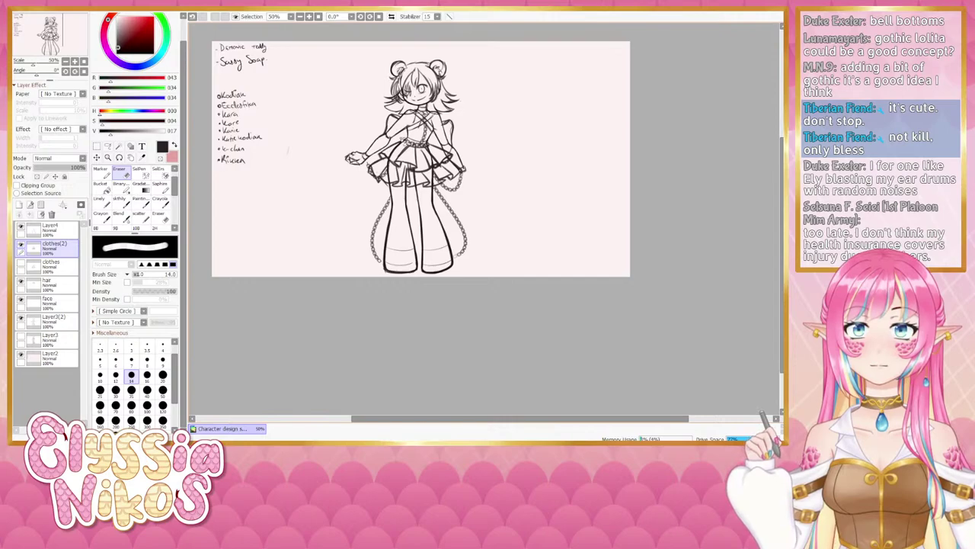
{"action": "left_click", "coordinate": [120, 205]}
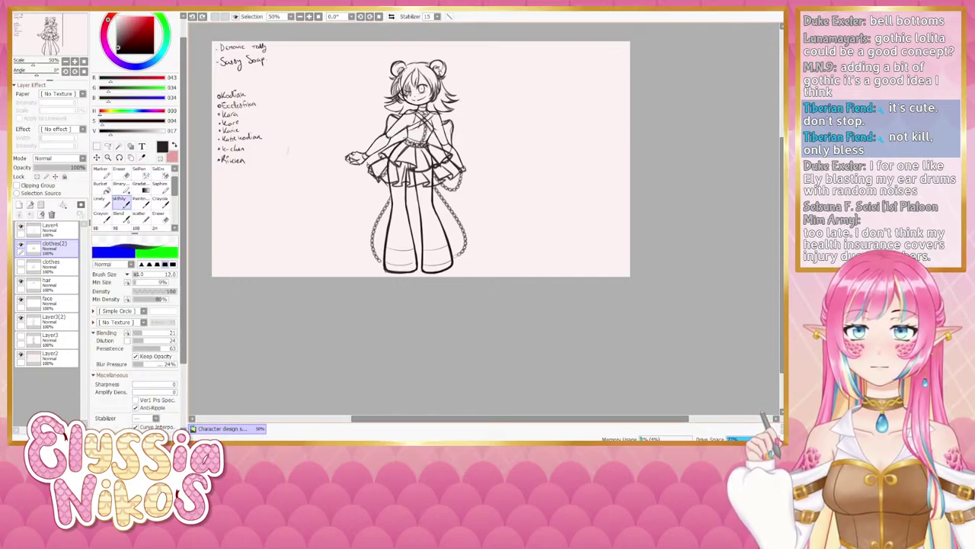
- Examine the reworked two-tier skirt both up close and within the full-figure view
{"action": "left_click", "coordinate": [75, 62]}
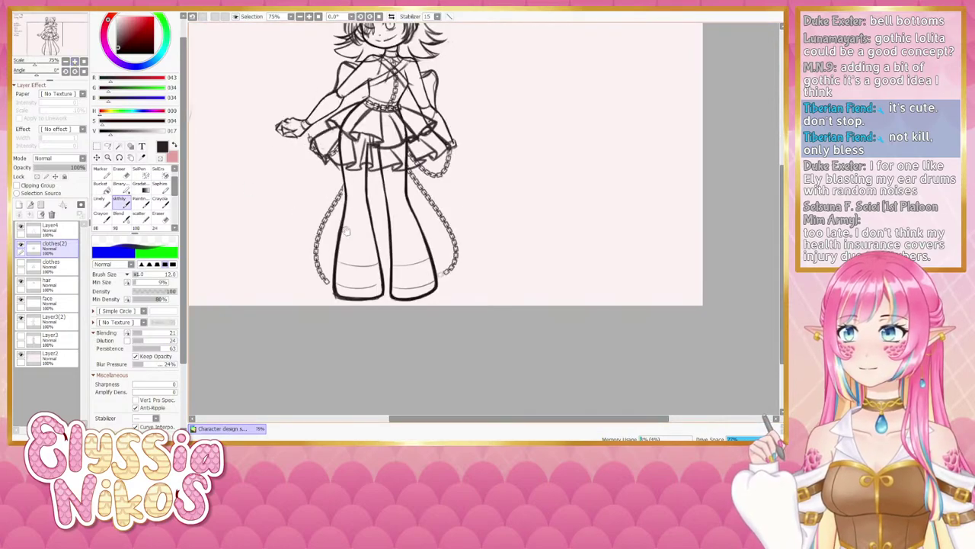
{"action": "left_click_drag", "start_coordinate": [351, 229], "coordinate": [354, 193]}
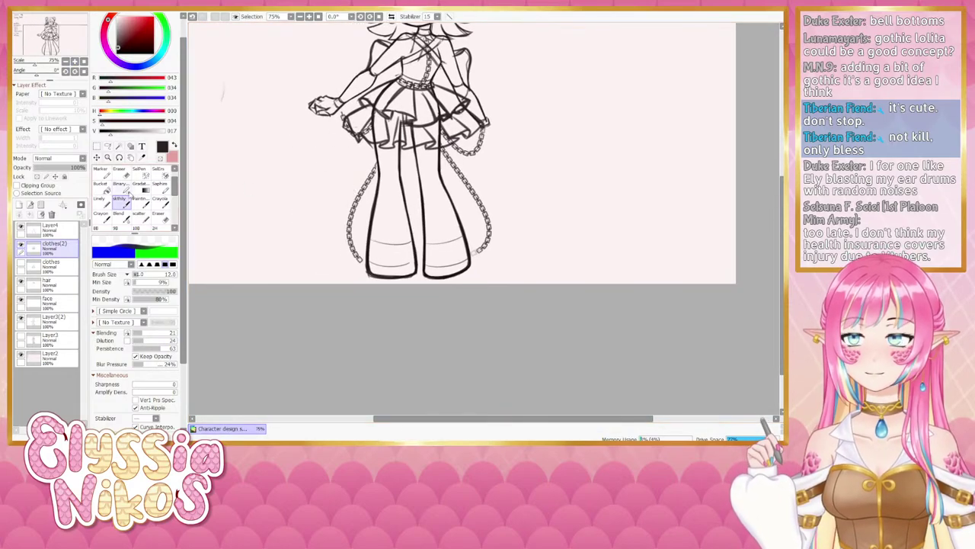
{"action": "key", "text": "e"}
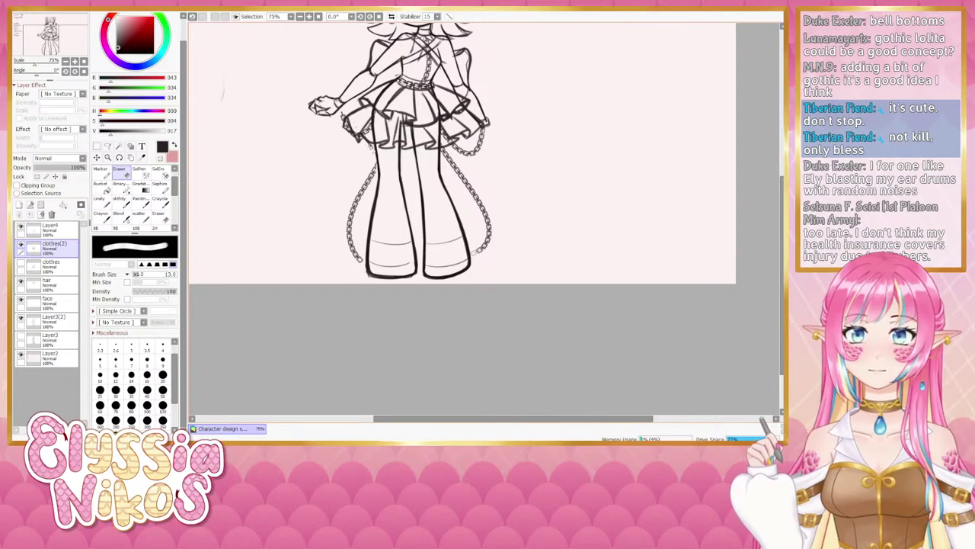
{"action": "left_click_drag", "start_coordinate": [342, 181], "coordinate": [352, 202]}
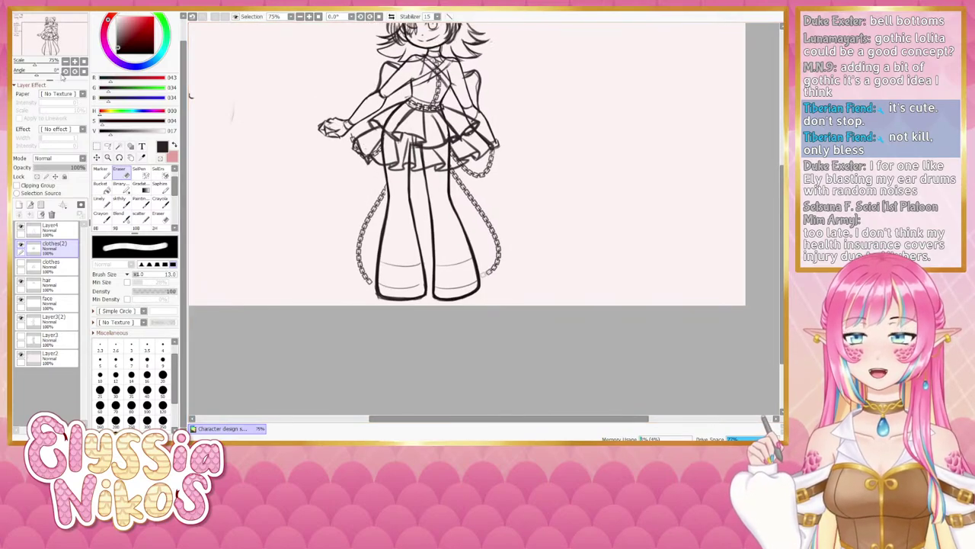
{"action": "left_click", "coordinate": [66, 61]}
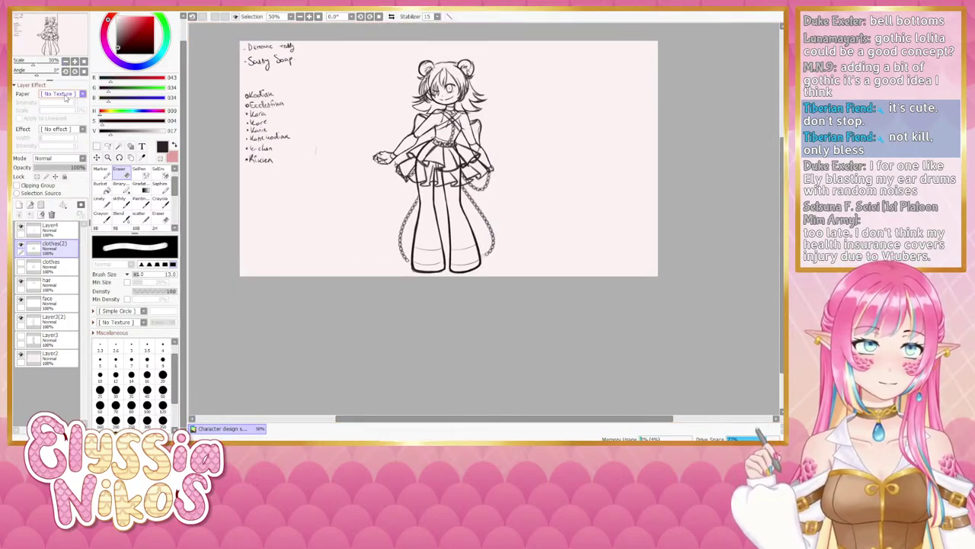
{"action": "left_click_drag", "start_coordinate": [377, 194], "coordinate": [353, 192]}
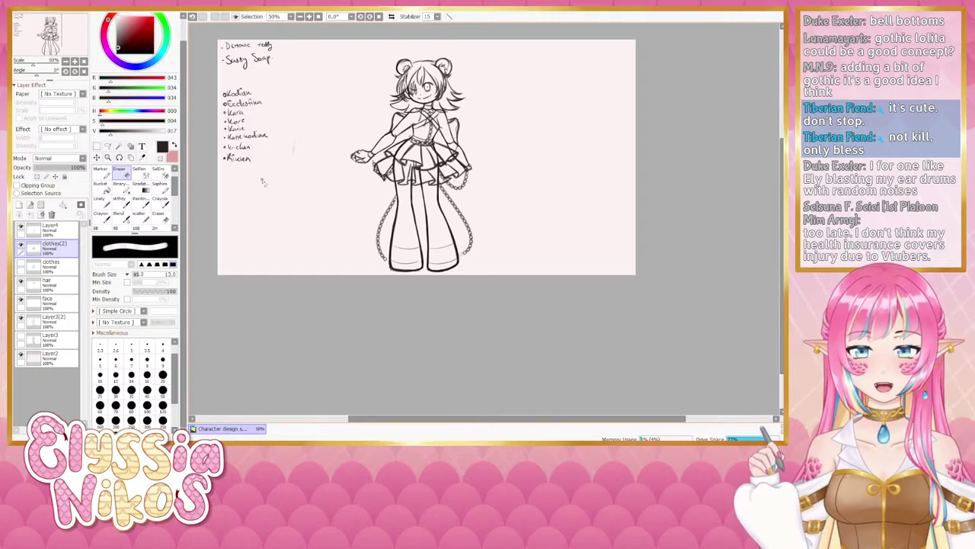
{"action": "left_click_drag", "start_coordinate": [297, 210], "coordinate": [278, 212]}
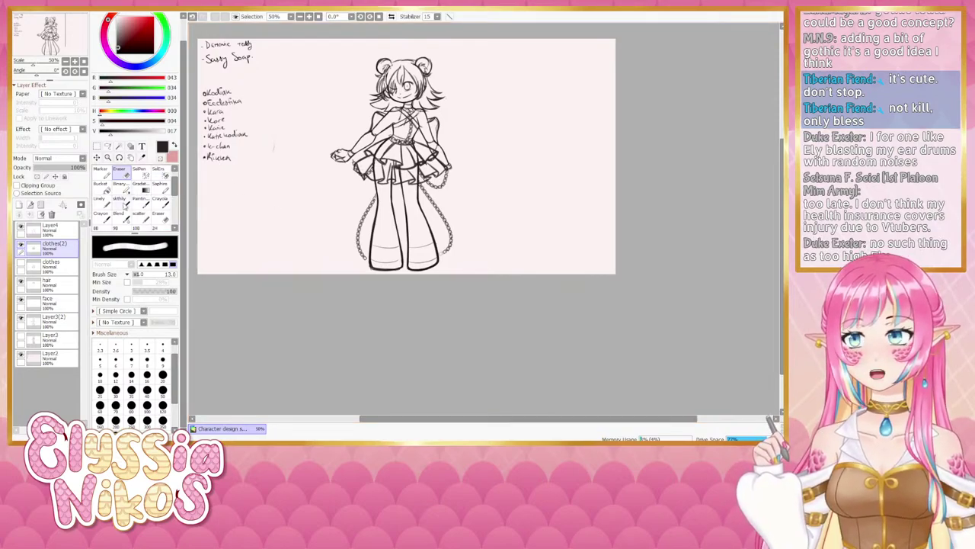
{"action": "left_click", "coordinate": [120, 199]}
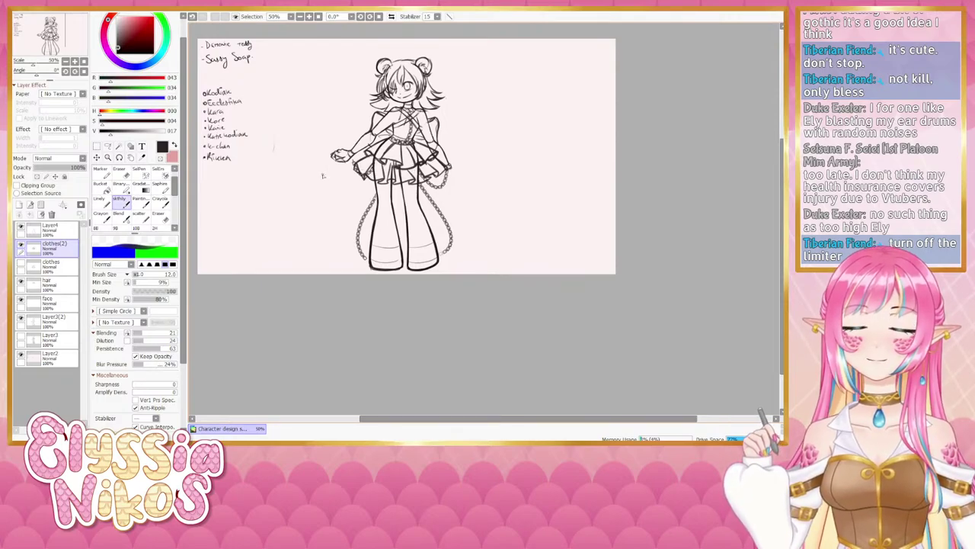
{"action": "key", "text": "e"}
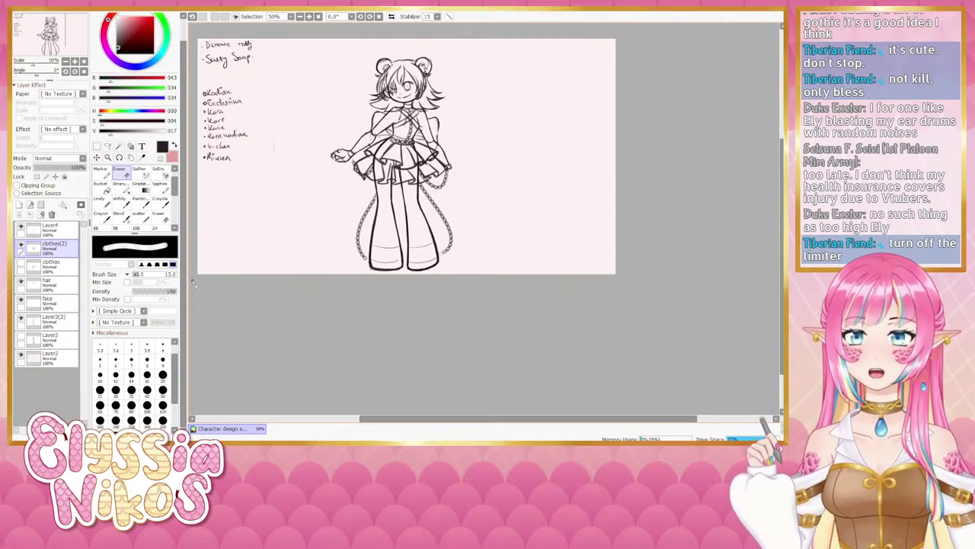
{"action": "left_click", "coordinate": [121, 201]}
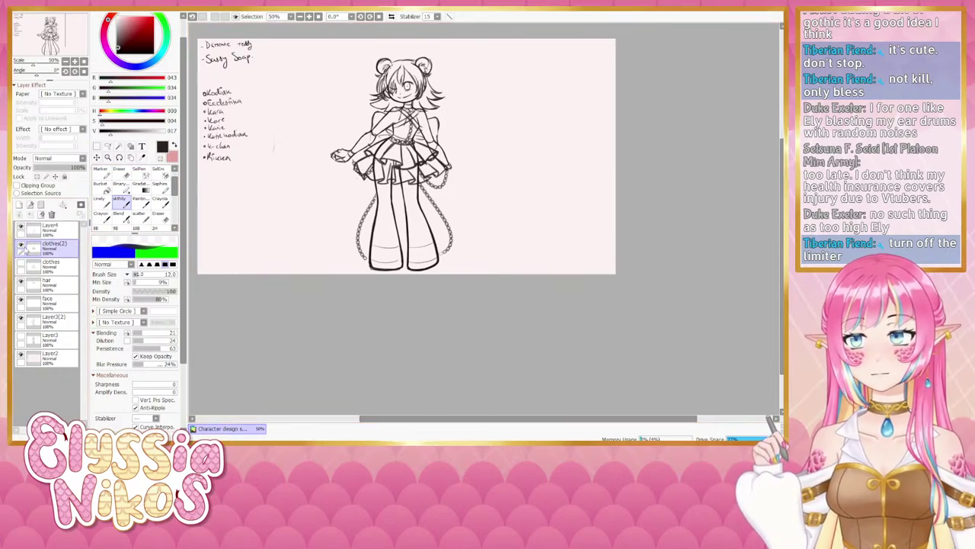
- Hide the copied clothes layer and make Layer4 the active layer
{"action": "left_click", "coordinate": [21, 246]}
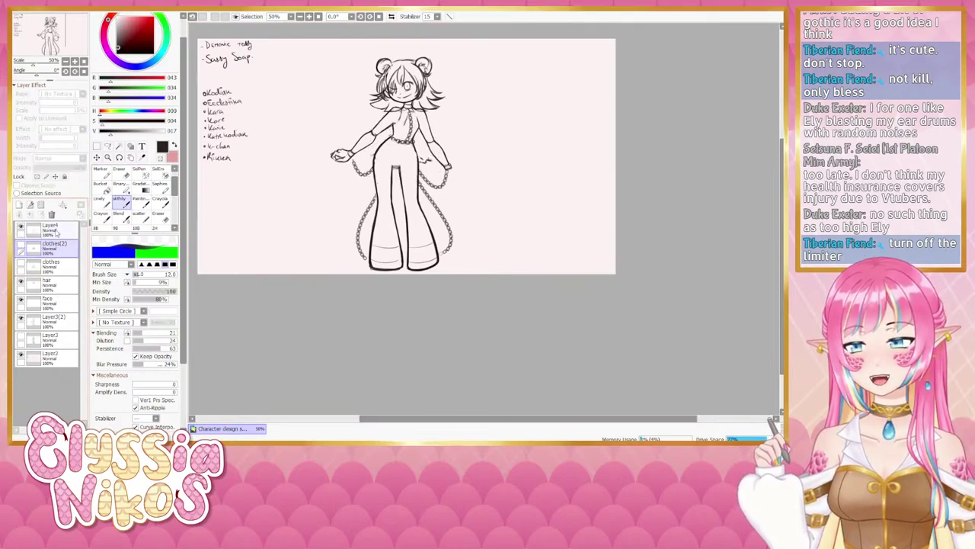
{"action": "left_click", "coordinate": [55, 230]}
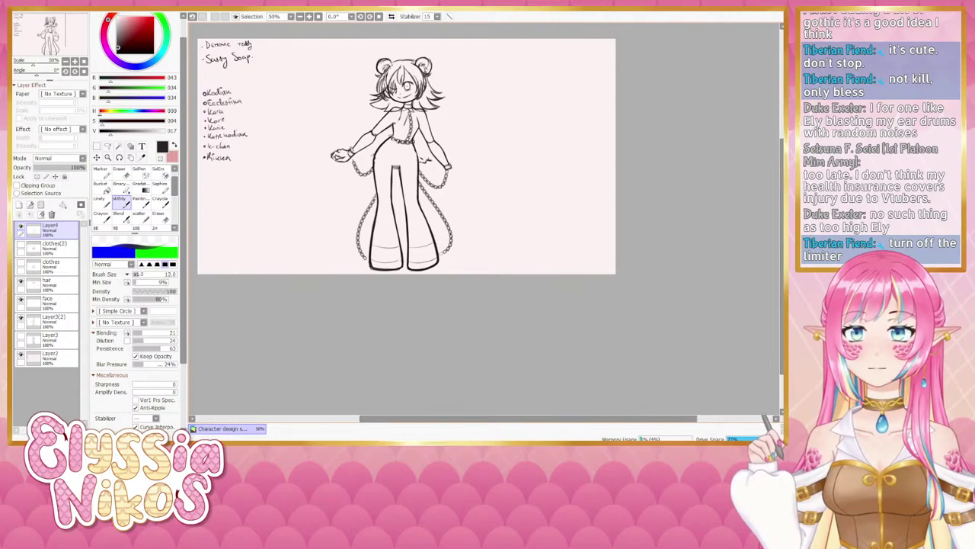
{"action": "key", "text": "ctrl+z"}
{"action": "key", "text": "ctrl+z"}
{"action": "left_click", "coordinate": [21, 247]}
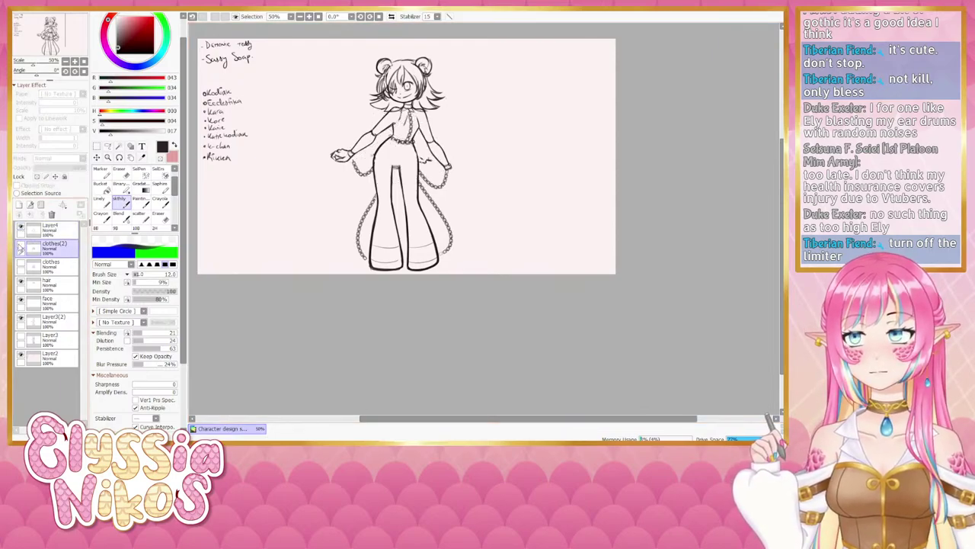
{"action": "left_click", "coordinate": [50, 228]}
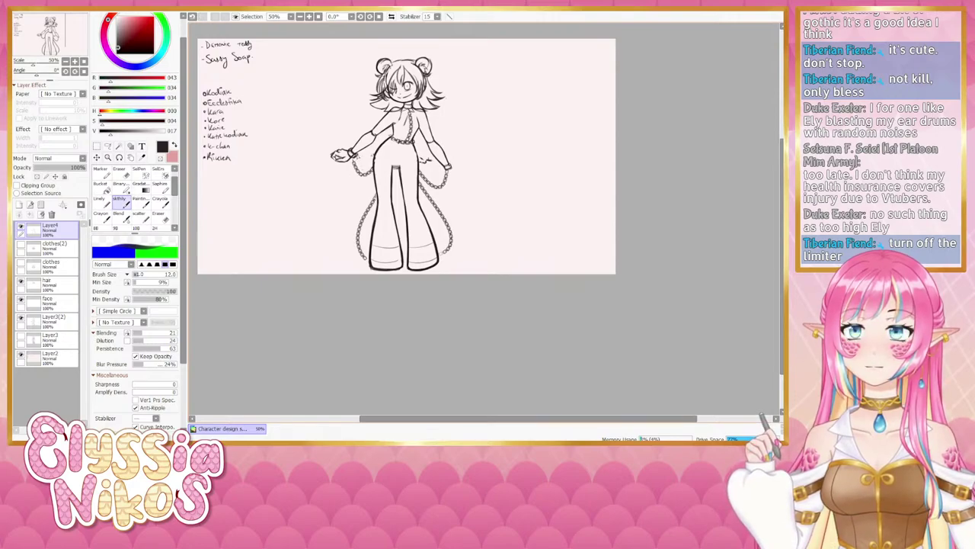
{"action": "key", "text": "ctrl+z"}
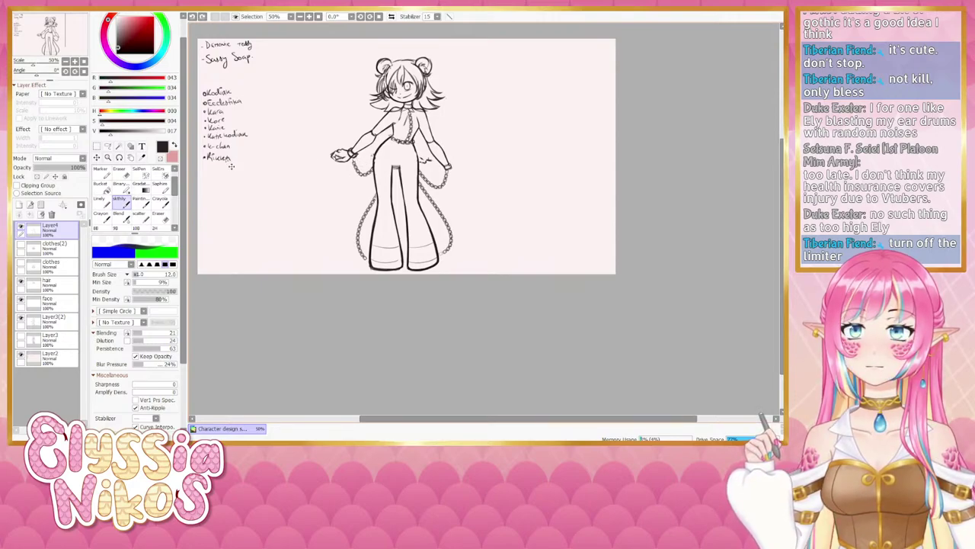
- Erase the stray marks beside both hips on Layer4 with the eraser at size 25
{"action": "scroll", "coordinate": [482, 219], "scroll_direction": "up", "scroll_amount": 2}
{"action": "left_click_drag", "start_coordinate": [264, 143], "coordinate": [423, 230]}
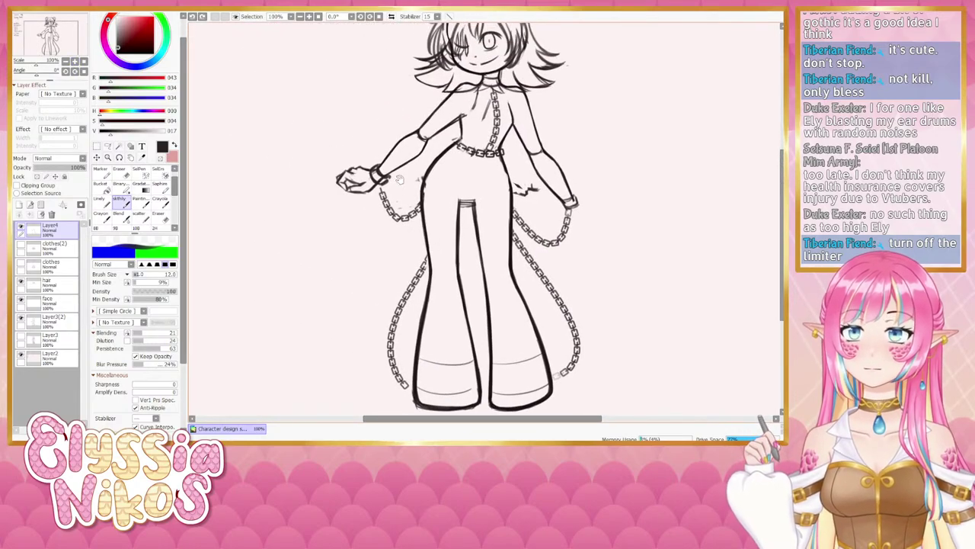
{"action": "left_click_drag", "start_coordinate": [400, 179], "coordinate": [393, 167]}
{"action": "left_click", "coordinate": [120, 175]}
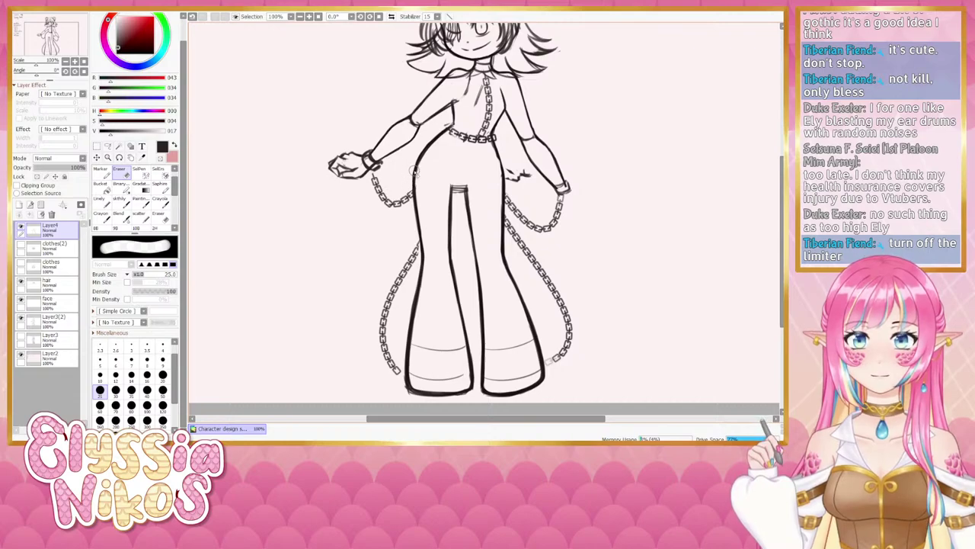
{"action": "mouse_move", "coordinate": [514, 184]}
{"action": "left_mouse_down"}
{"action": "mouse_move", "coordinate": [514, 166]}
{"action": "mouse_move", "coordinate": [534, 177]}
{"action": "mouse_move", "coordinate": [516, 176]}
{"action": "left_mouse_up"}
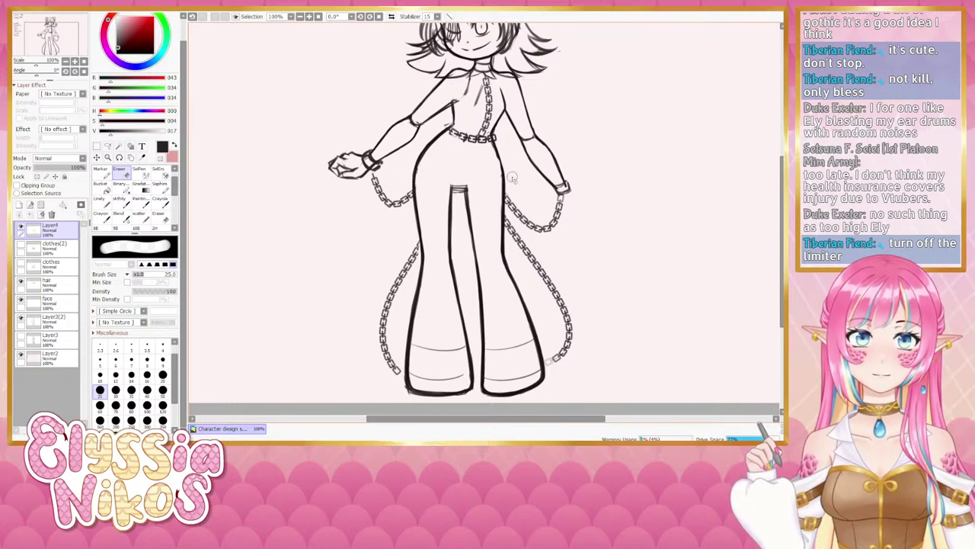
- On Layer3(2), erase the extra horizontal lines at the crotch between the trouser legs, using the eraser at size 9
{"action": "left_click", "coordinate": [69, 320]}
{"action": "left_click_drag", "start_coordinate": [431, 158], "coordinate": [423, 161]}
{"action": "mouse_move", "coordinate": [450, 131]}
{"action": "left_mouse_down"}
{"action": "mouse_move", "coordinate": [437, 126]}
{"action": "mouse_move", "coordinate": [448, 136]}
{"action": "left_mouse_up"}
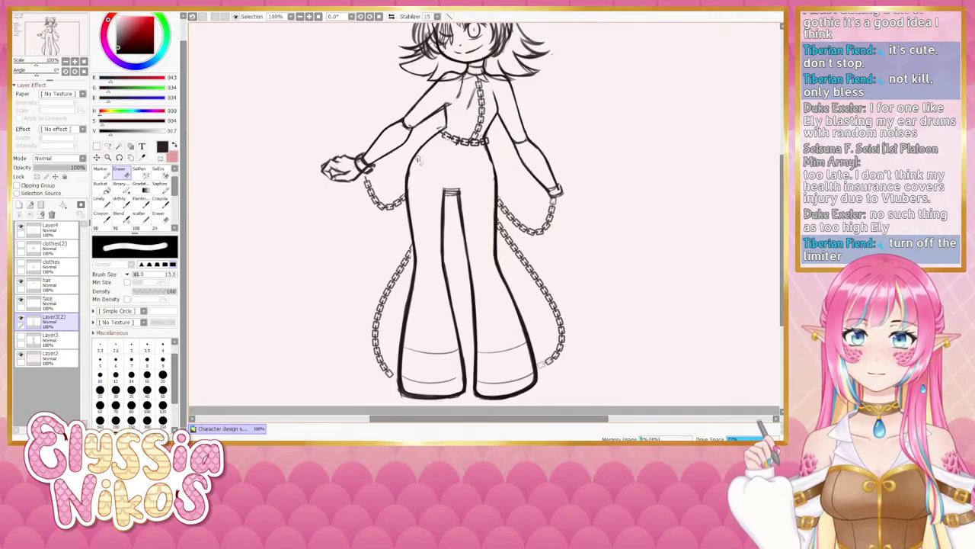
{"action": "left_click_drag", "start_coordinate": [411, 196], "coordinate": [369, 142]}
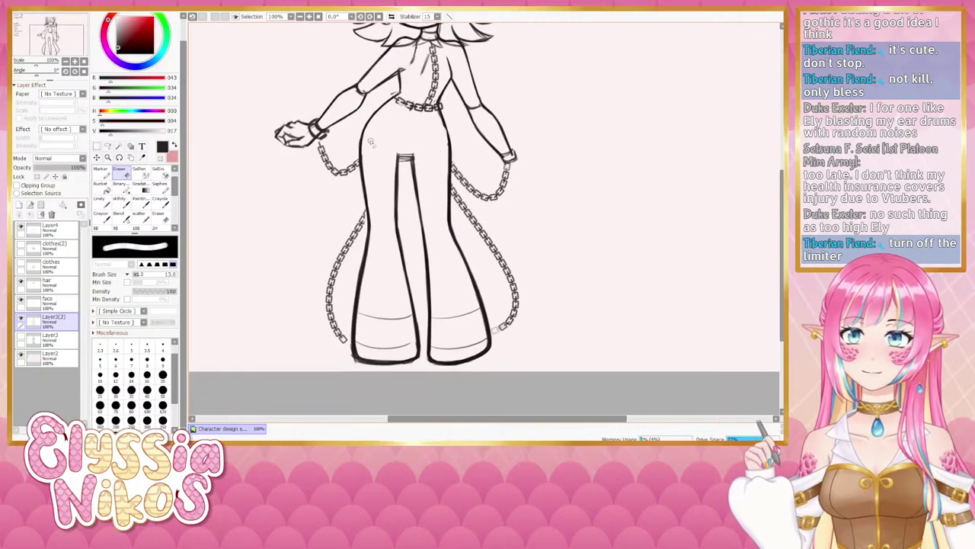
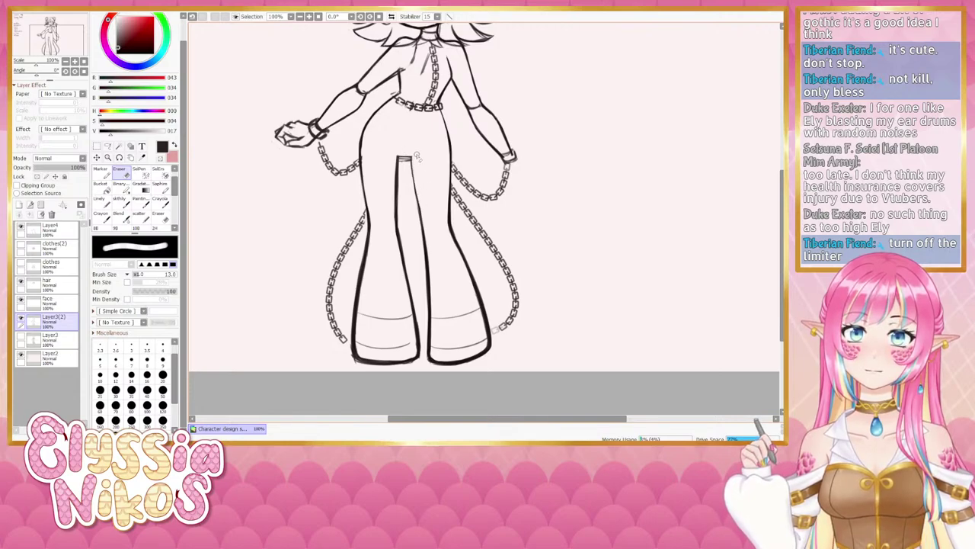
{"action": "key", "text": "bracketleft"}
{"action": "key", "text": "bracketleft"}
{"action": "key", "text": "bracketleft"}
{"action": "key", "text": "bracketleft"}
{"action": "left_click_drag", "start_coordinate": [410, 163], "coordinate": [405, 162]}
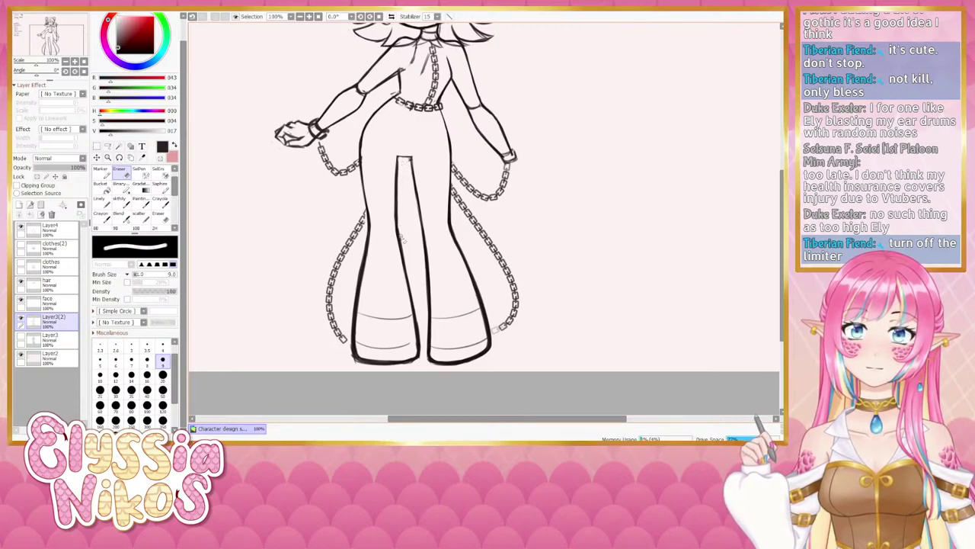
{"action": "left_click_drag", "start_coordinate": [418, 204], "coordinate": [444, 255]}
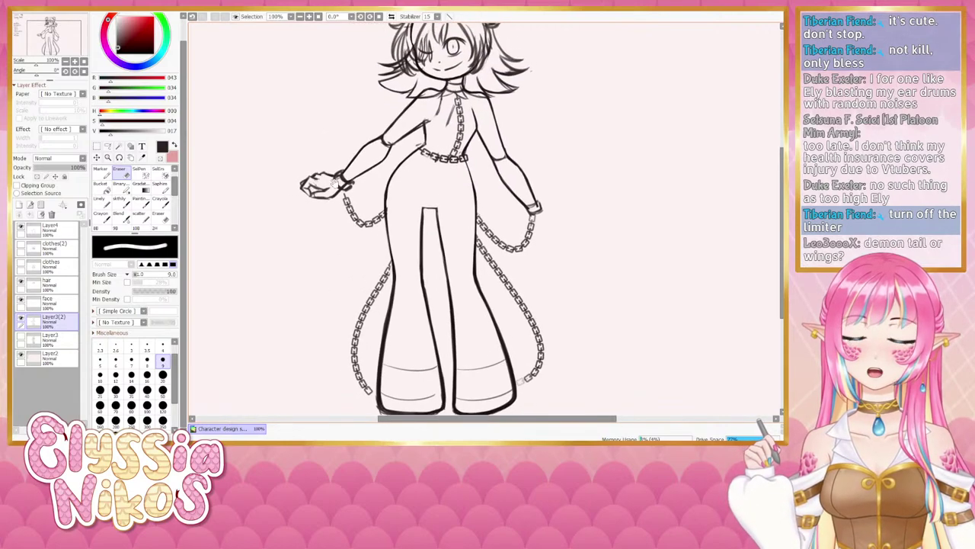
{"action": "left_click", "coordinate": [123, 203]}
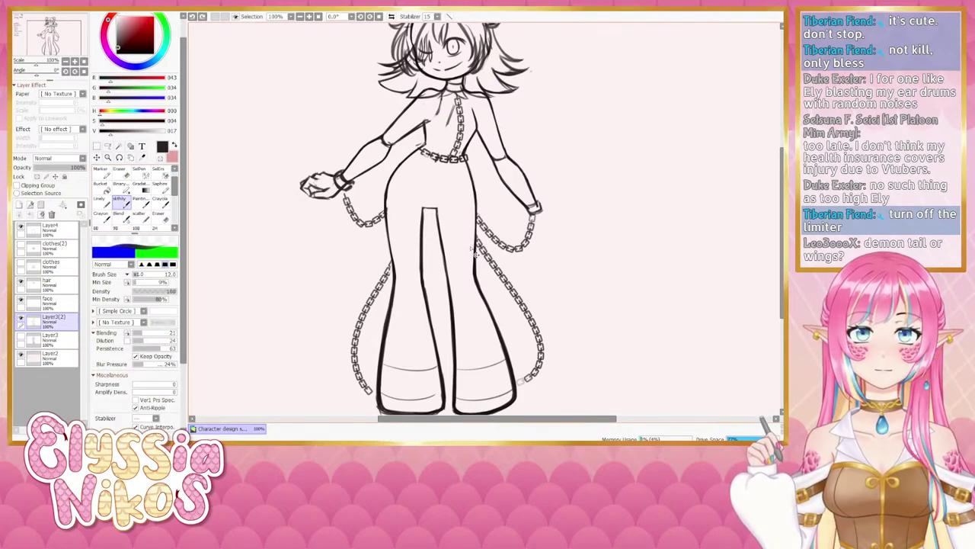
{"action": "key", "text": "e"}
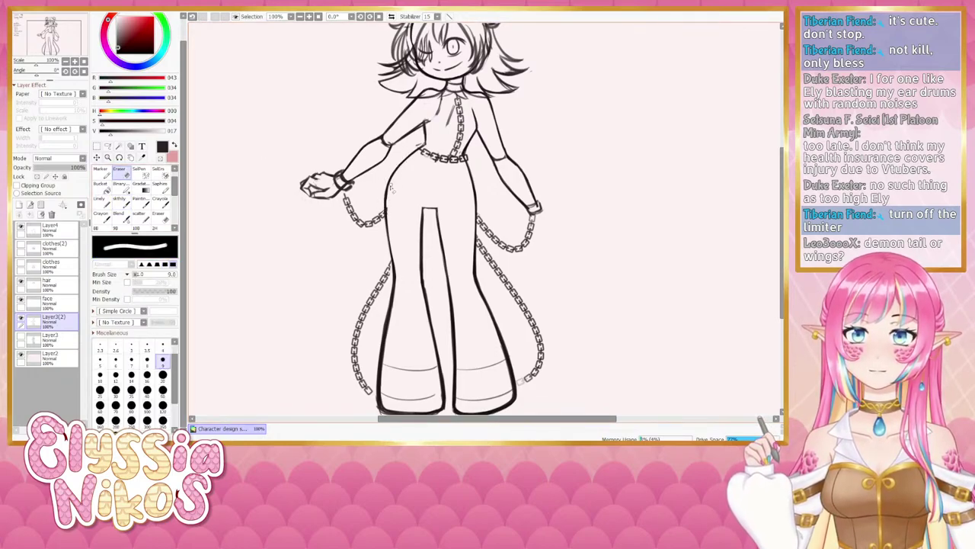
{"action": "left_click", "coordinate": [122, 201]}
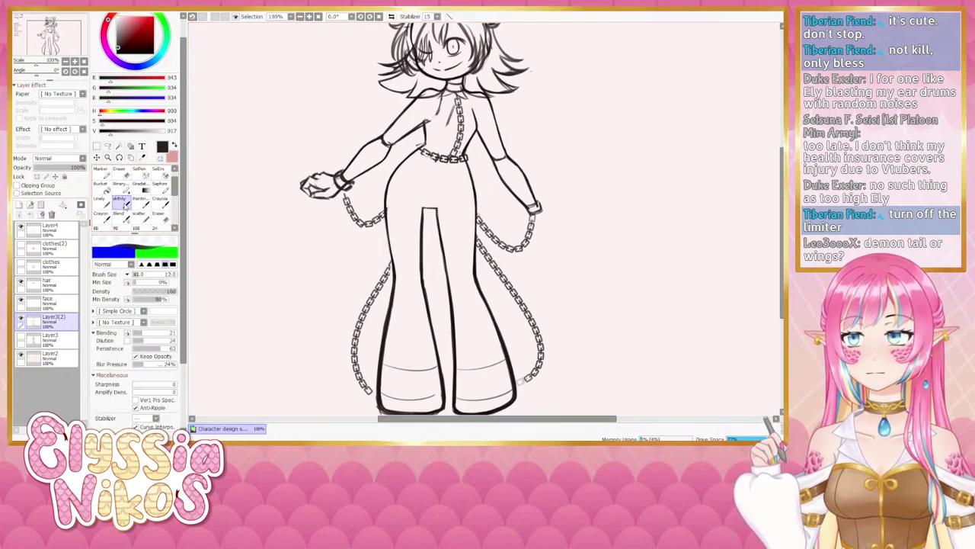
- On Layer4, erase the thick bracelet around the raised hand's wrist with the eraser at size 14
{"action": "left_click", "coordinate": [54, 229]}
{"action": "left_click", "coordinate": [116, 176]}
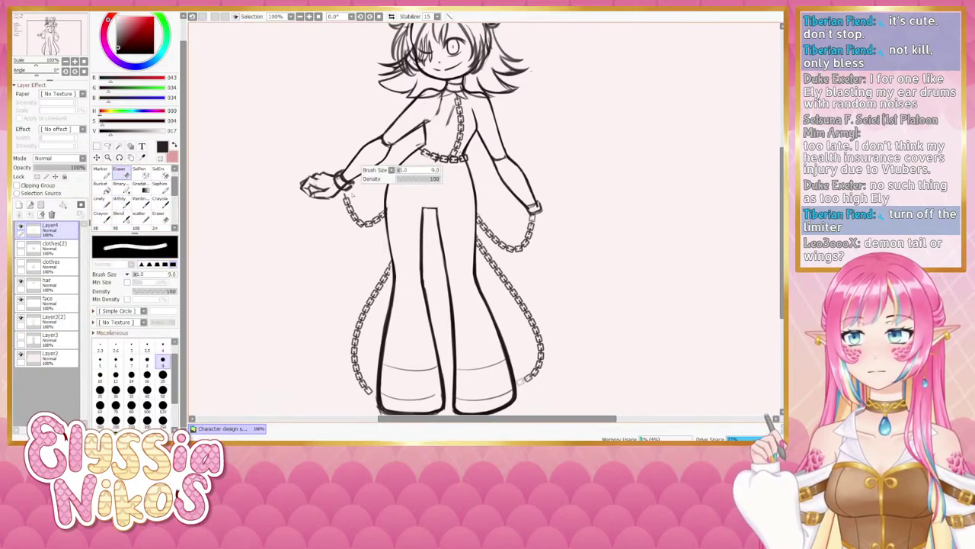
{"action": "mouse_move", "coordinate": [347, 172]}
{"action": "left_mouse_down"}
{"action": "mouse_move", "coordinate": [337, 189]}
{"action": "mouse_move", "coordinate": [352, 189]}
{"action": "mouse_move", "coordinate": [330, 183]}
{"action": "left_mouse_up"}
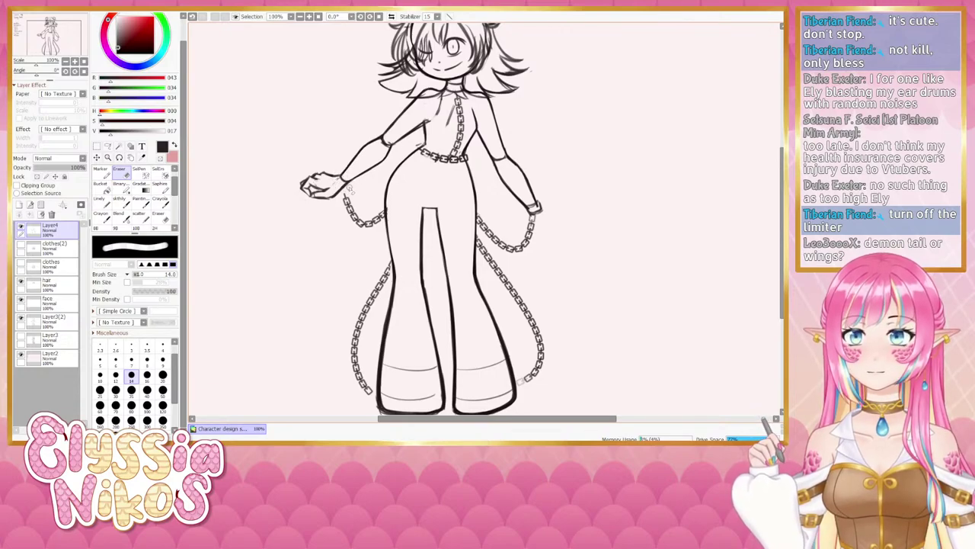
- On Layer4, redraw a slim bracelet around the raised hand's wrist with the brush at size 4
{"action": "left_click", "coordinate": [120, 202]}
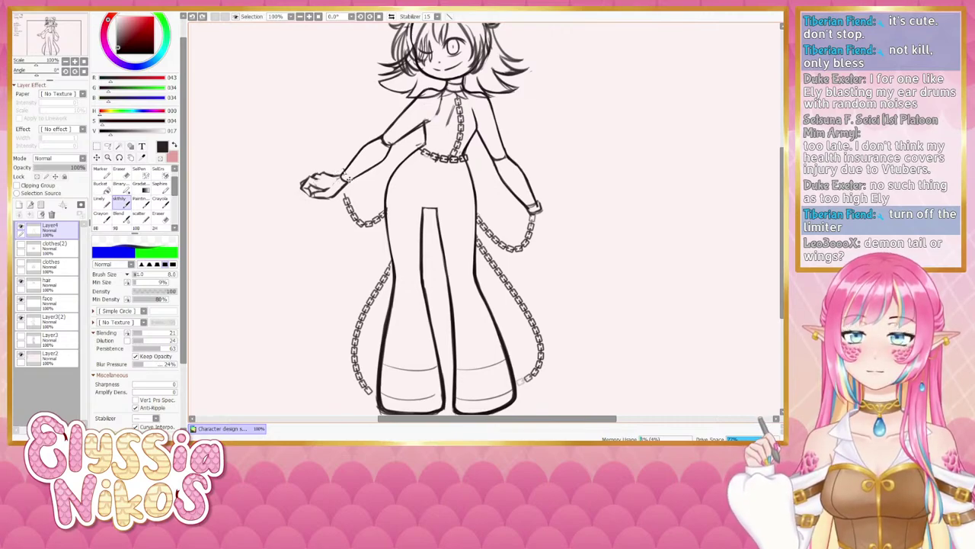
{"action": "key", "text": "bracketleft"}
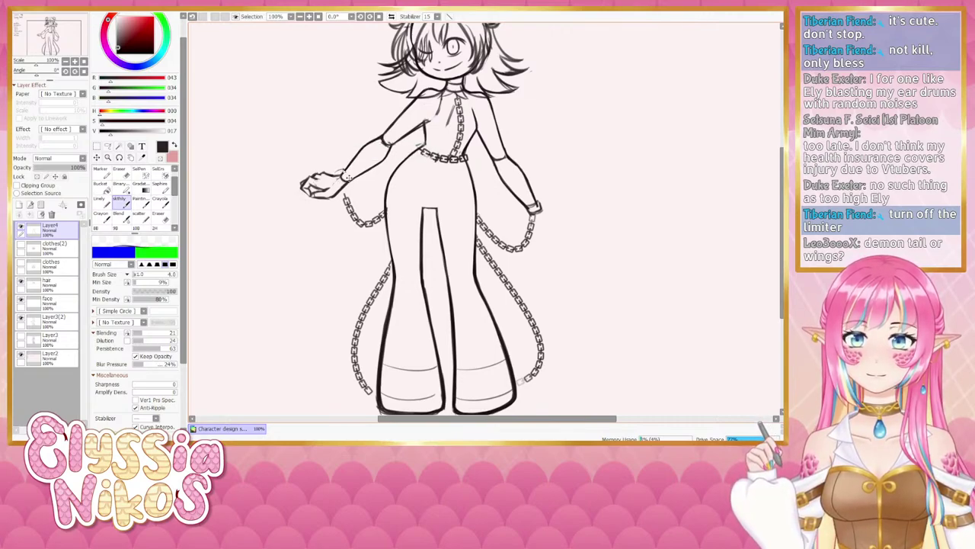
{"action": "key", "text": "bracketleft"}
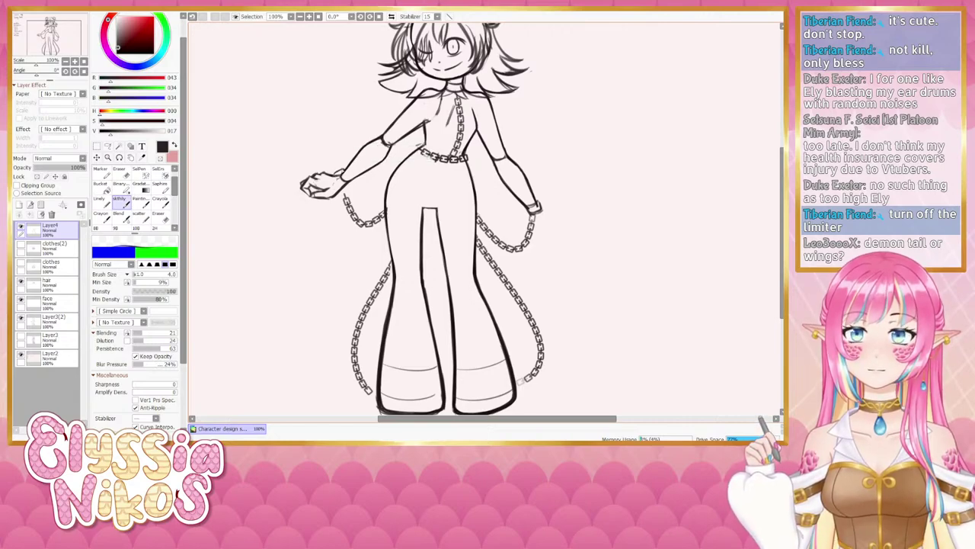
{"action": "key", "text": "ctrl+z"}
{"action": "left_click_drag", "start_coordinate": [335, 177], "coordinate": [340, 187]}
{"action": "key", "text": "ctrl+z"}
{"action": "key", "text": "ctrl+z"}
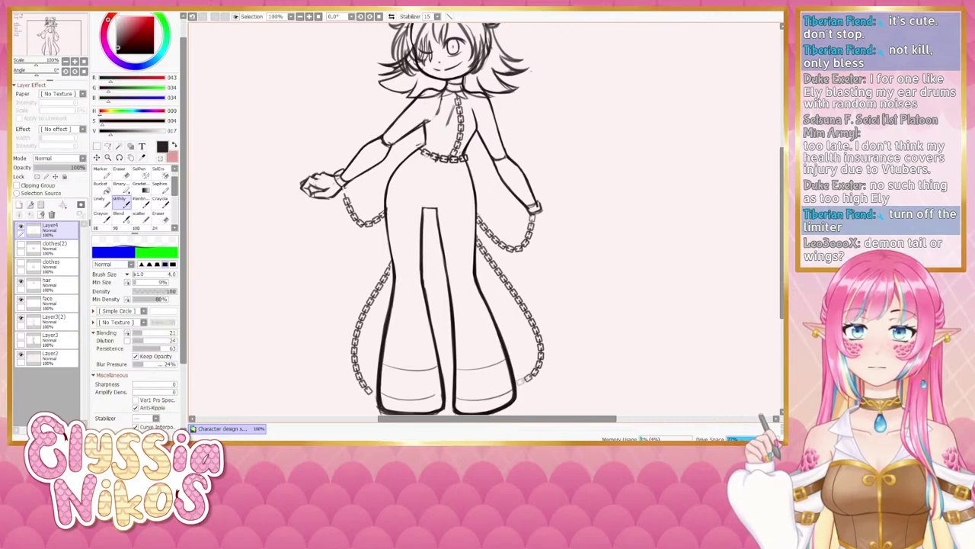
{"action": "key", "text": "ctrl+z"}
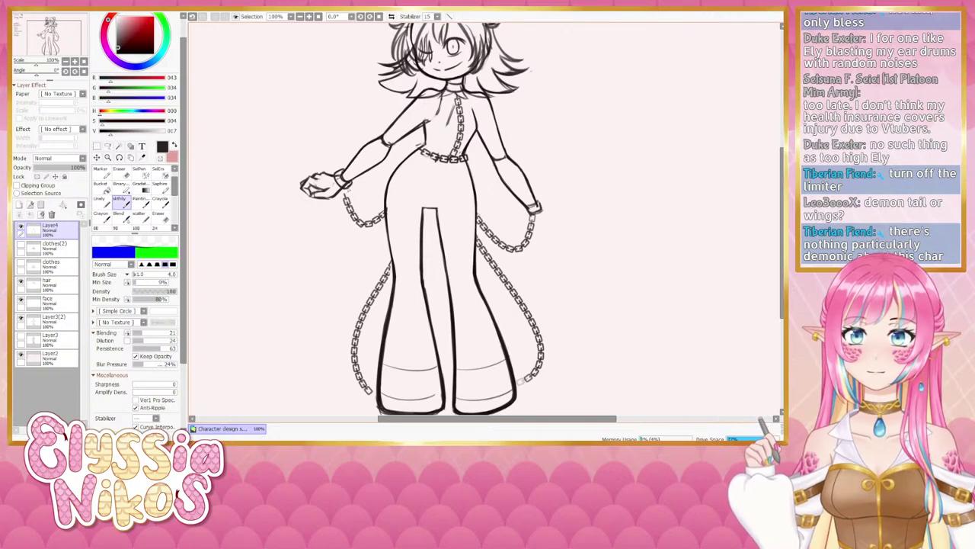
- Erase the bracelet around the lowered arm's wrist on Layer4
{"action": "key", "text": "e"}
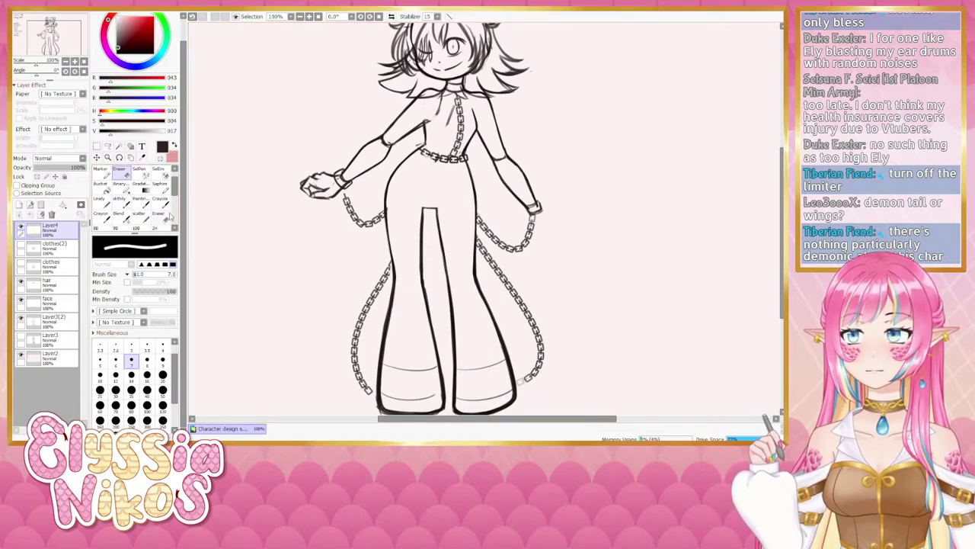
{"action": "left_click", "coordinate": [160, 216]}
{"action": "left_click", "coordinate": [115, 205]}
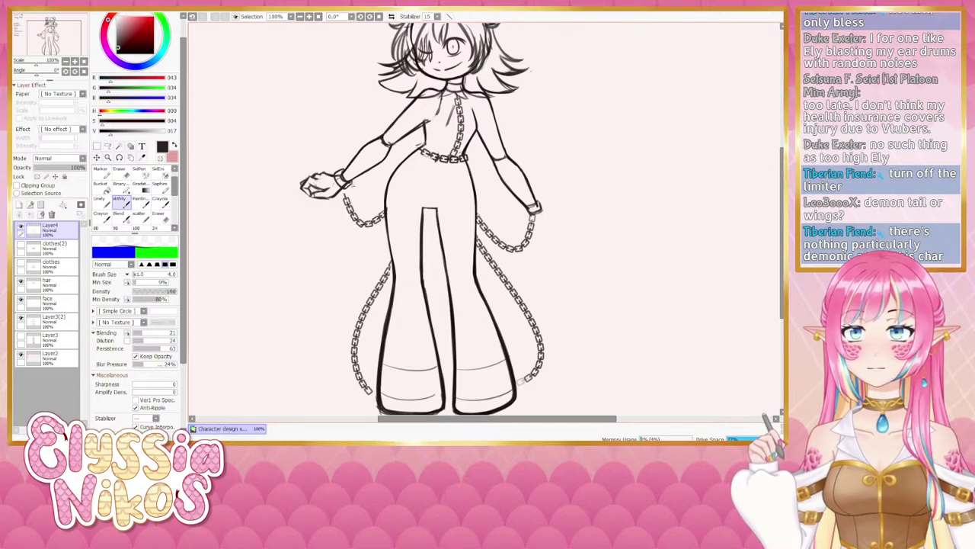
{"action": "mouse_move", "coordinate": [431, 217]}
{"action": "left_mouse_down"}
{"action": "mouse_move", "coordinate": [472, 172]}
{"action": "mouse_move", "coordinate": [477, 150]}
{"action": "mouse_move", "coordinate": [460, 168]}
{"action": "mouse_move", "coordinate": [461, 156]}
{"action": "left_mouse_up"}
{"action": "left_click", "coordinate": [120, 174]}
{"action": "left_click", "coordinate": [122, 206]}
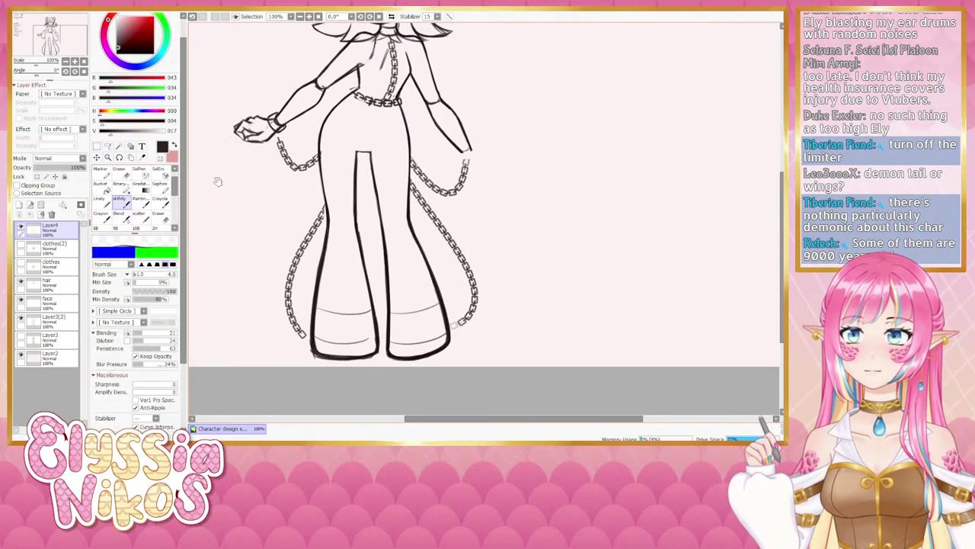
- On Layer3(2), erase the rough fingertip lines under the raised hand with the eraser at size 5
{"action": "left_click", "coordinate": [61, 322]}
{"action": "key", "text": "e"}
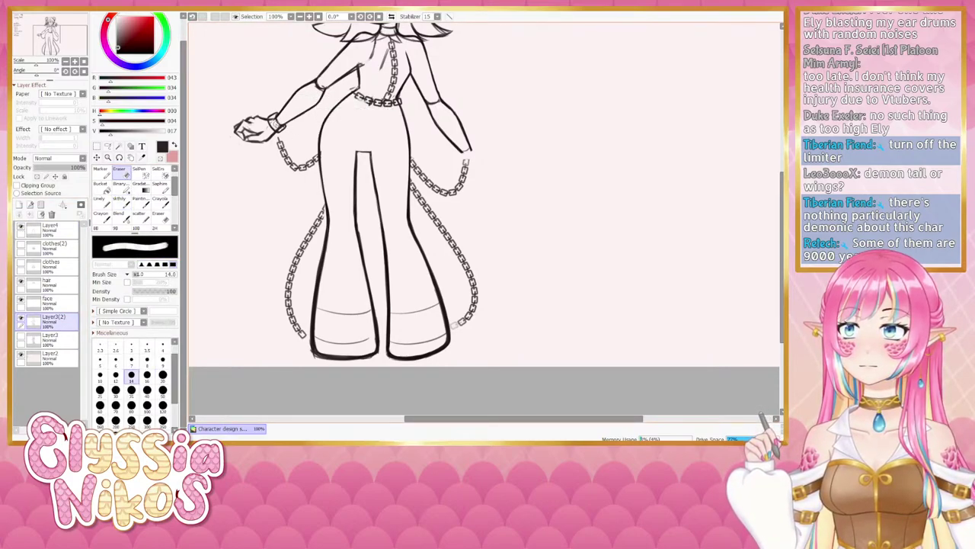
{"action": "left_click_drag", "start_coordinate": [276, 126], "coordinate": [321, 133]}
{"action": "key", "text": "bracketleft"}
{"action": "key", "text": "bracketleft"}
{"action": "key", "text": "bracketleft"}
{"action": "key", "text": "bracketleft"}
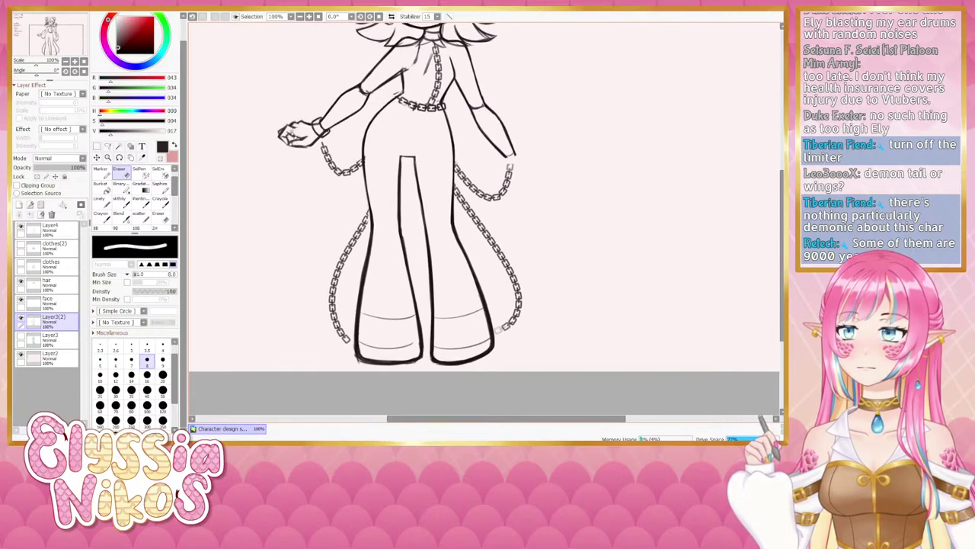
{"action": "key", "text": "["}
{"action": "key", "text": "["}
{"action": "key", "text": "["}
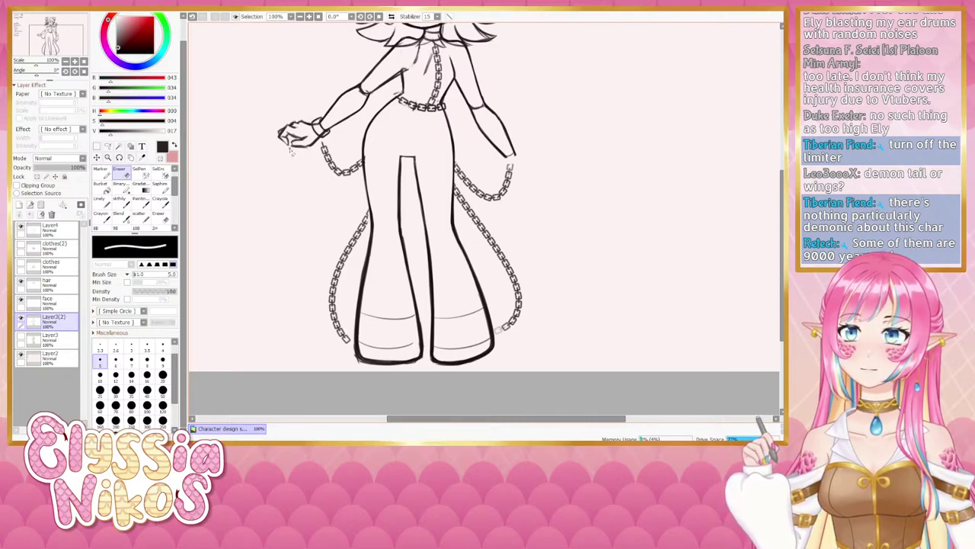
- Redraw the raised hand's lower fingertips on Layer3(2) with the brush at size 7, and tidy them with the eraser at size 5
{"action": "left_click", "coordinate": [121, 203]}
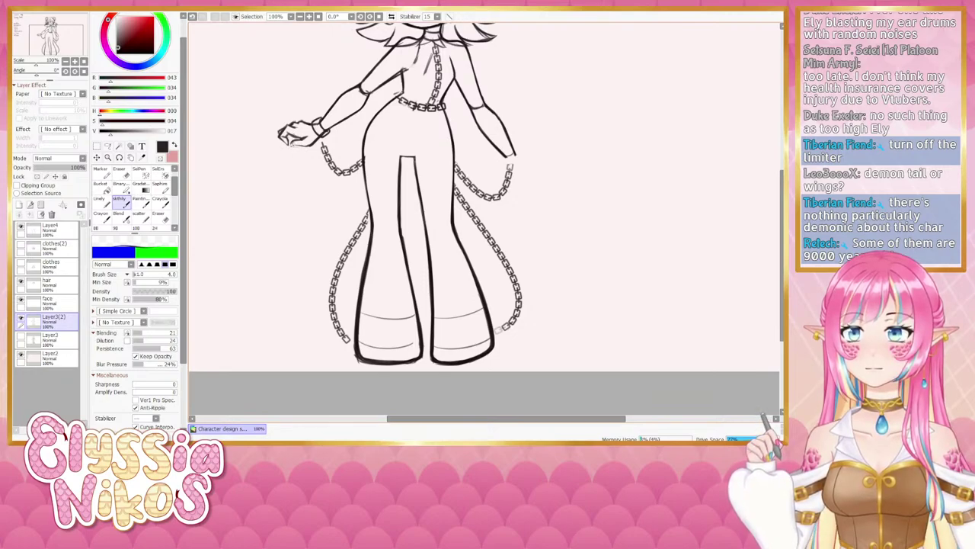
{"action": "key", "text": "ctrl+z"}
{"action": "key", "text": "]"}
{"action": "key", "text": "]"}
{"action": "key", "text": "]"}
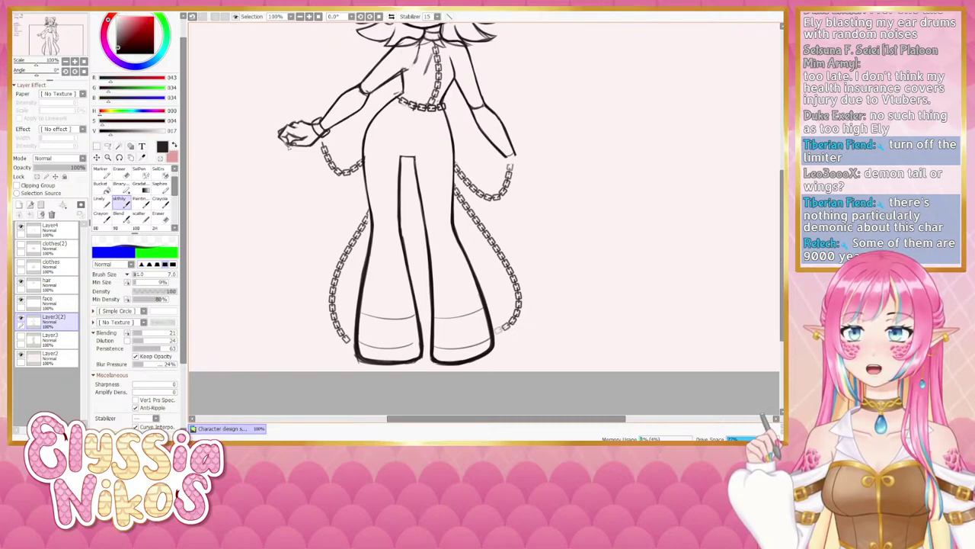
{"action": "key", "text": "ctrl+z"}
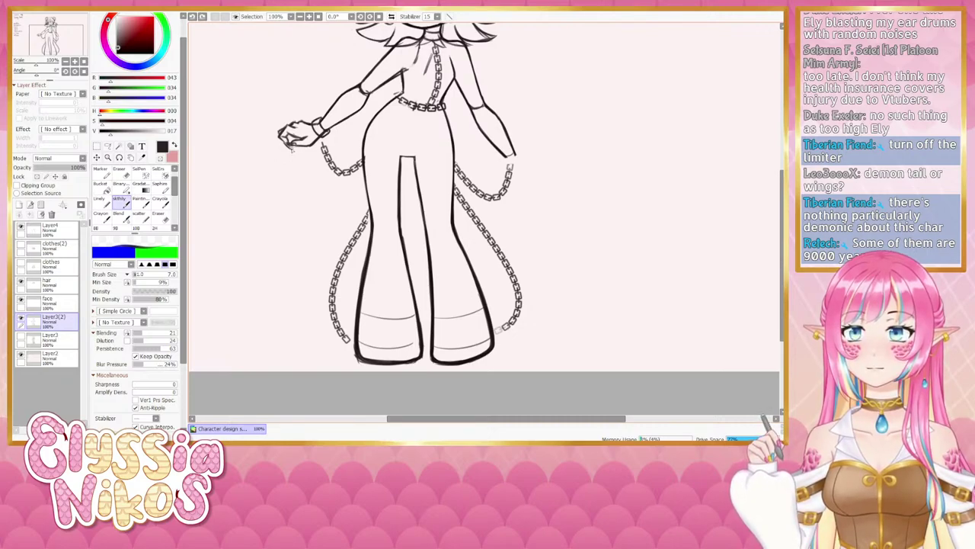
{"action": "left_click_drag", "start_coordinate": [285, 138], "coordinate": [291, 148]}
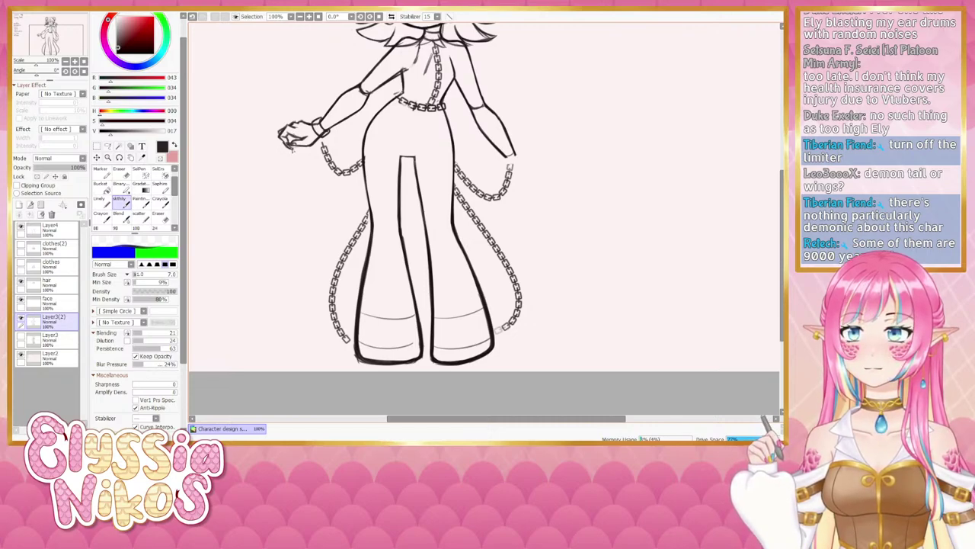
{"action": "key", "text": "ctrl+z"}
{"action": "left_click_drag", "start_coordinate": [287, 143], "coordinate": [293, 149]}
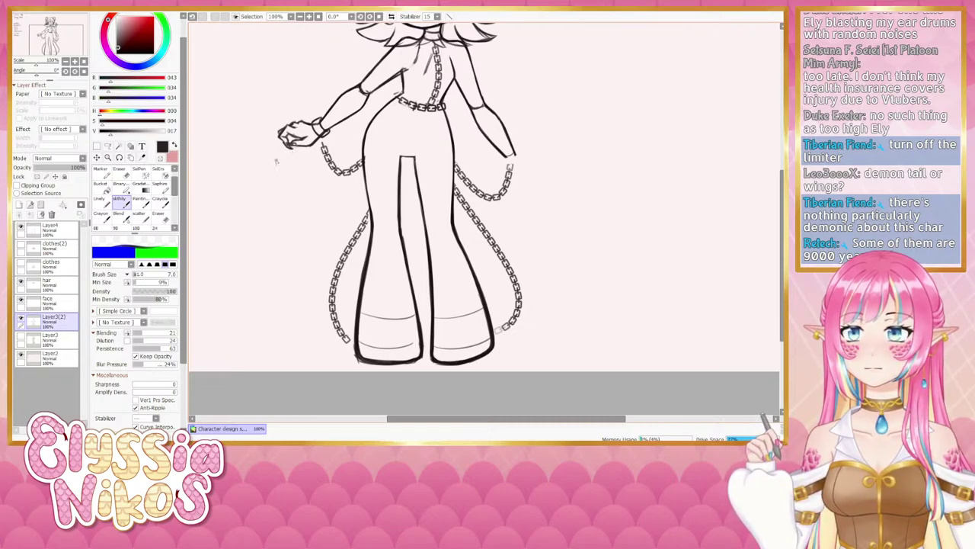
{"action": "key", "text": "e"}
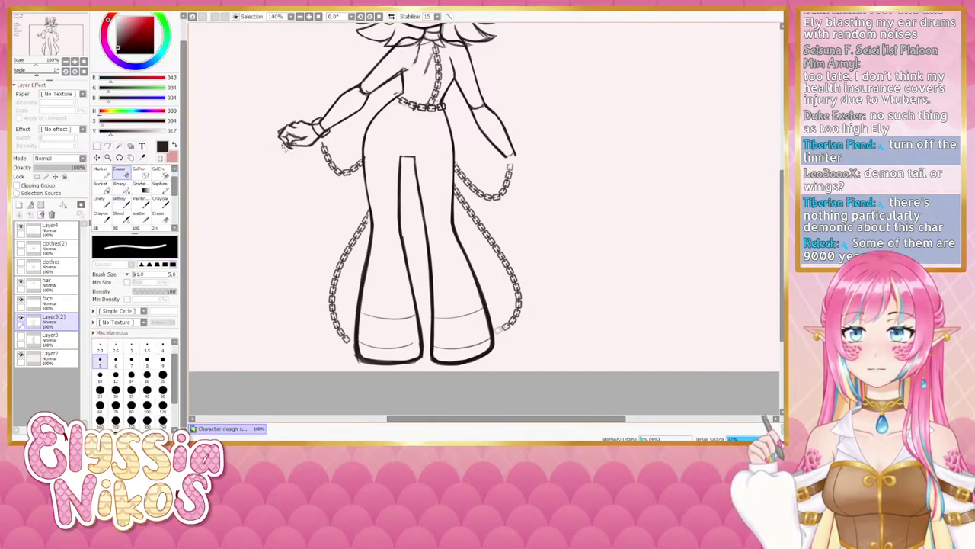
{"action": "key", "text": "b"}
{"action": "scroll", "coordinate": [281, 160], "scroll_direction": "down", "scroll_amount": 3}
{"action": "scroll", "coordinate": [281, 160], "scroll_direction": "down", "scroll_amount": 1}
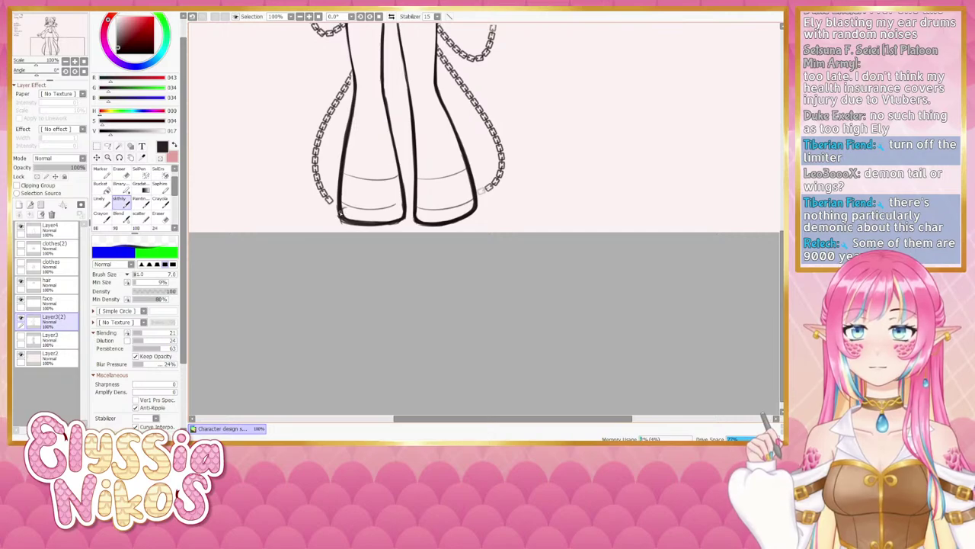
{"action": "mouse_move", "coordinate": [345, 210]}
{"action": "left_mouse_down"}
{"action": "mouse_move", "coordinate": [334, 216]}
{"action": "mouse_move", "coordinate": [355, 222]}
{"action": "left_mouse_up"}
{"action": "key", "text": "ctrl+z"}
{"action": "key", "text": "ctrl+z"}
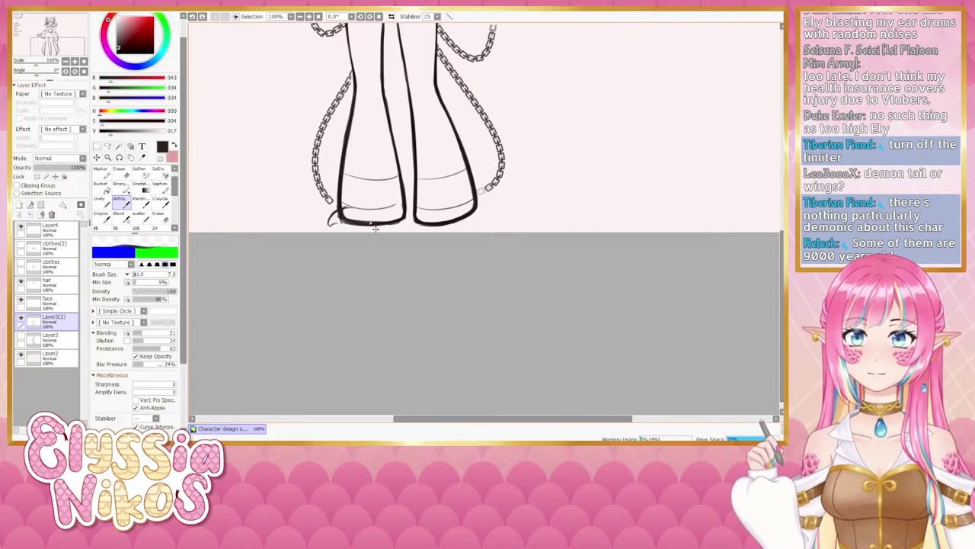
{"action": "key", "text": "ctrl+z"}
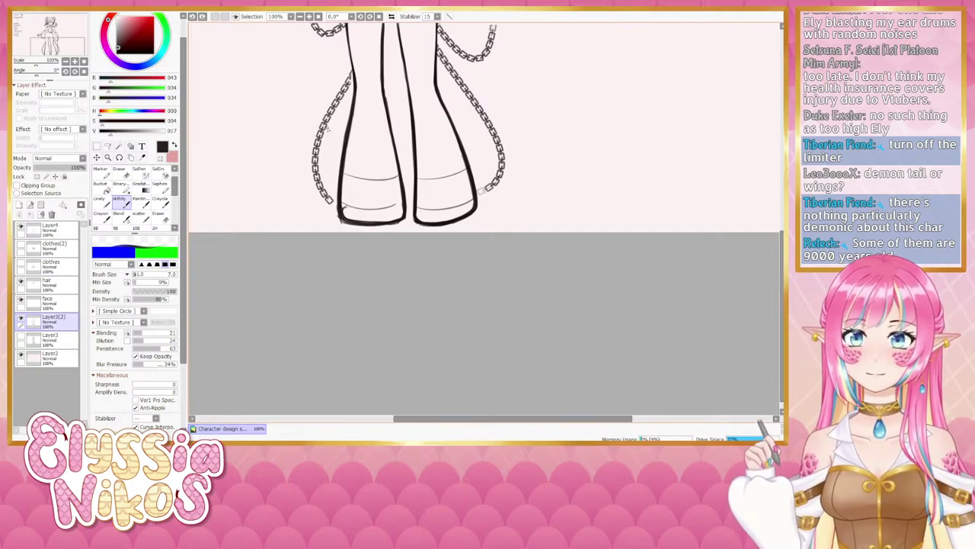
- Show the clothes(2) layer with the ruffled dress and hide Layer4, which holds the chains
{"action": "left_click_drag", "start_coordinate": [282, 32], "coordinate": [315, 199]}
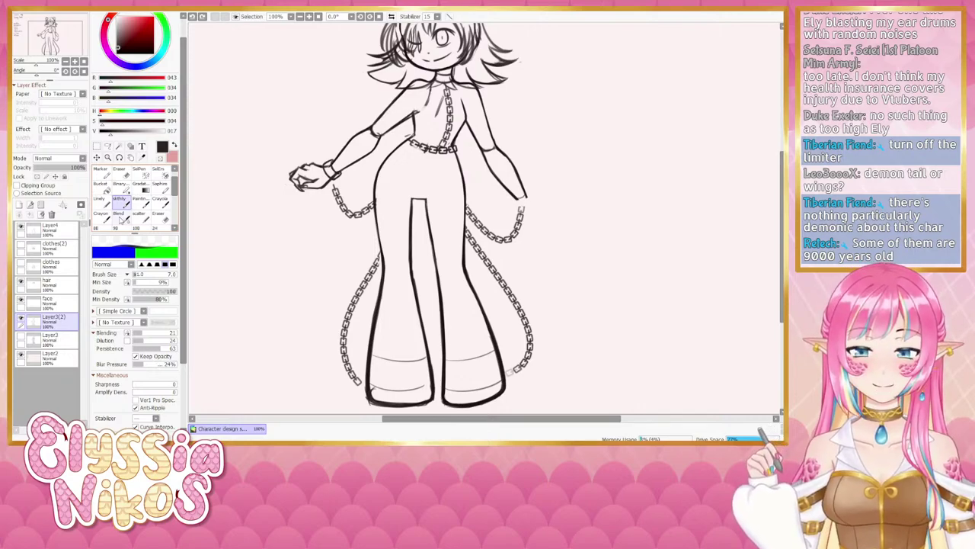
{"action": "left_click_drag", "start_coordinate": [428, 164], "coordinate": [398, 179]}
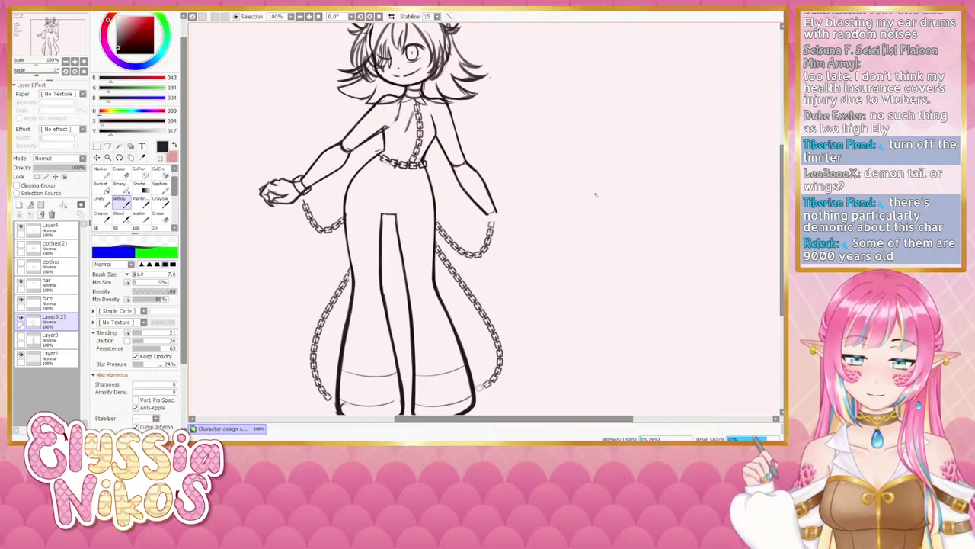
{"action": "scroll", "coordinate": [313, 185], "scroll_direction": "down", "scroll_amount": 1}
{"action": "left_click_drag", "start_coordinate": [342, 217], "coordinate": [335, 231]}
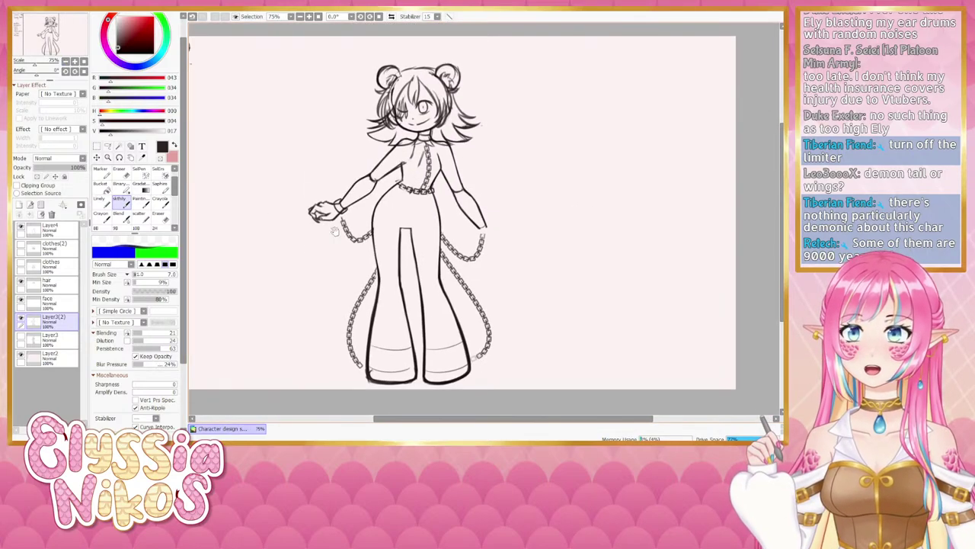
{"action": "left_click", "coordinate": [21, 247]}
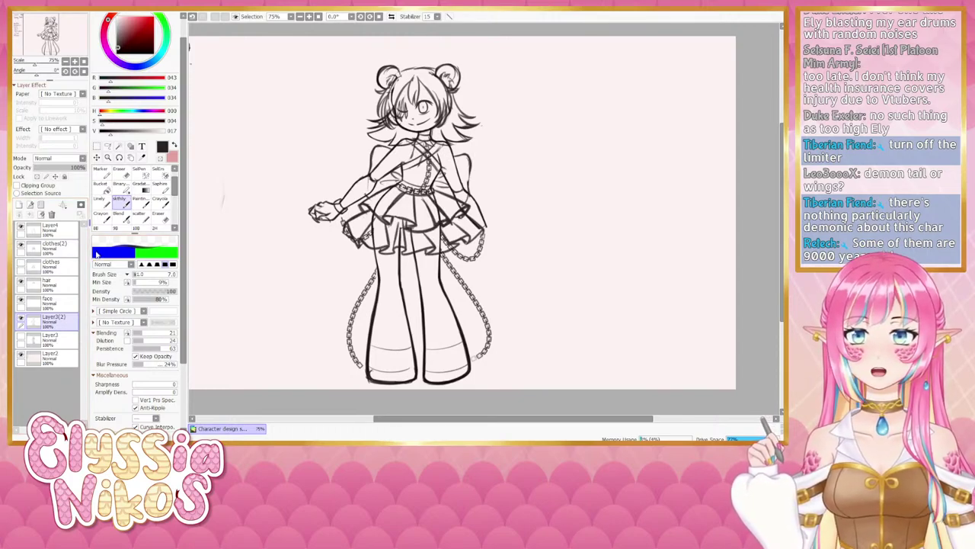
{"action": "left_click_drag", "start_coordinate": [258, 287], "coordinate": [263, 275]}
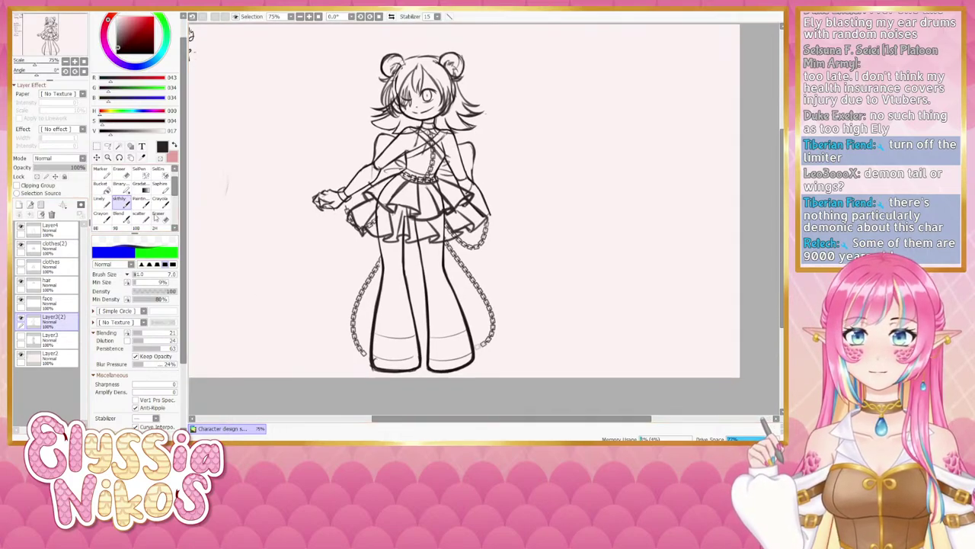
{"action": "left_click", "coordinate": [21, 228]}
{"action": "left_click", "coordinate": [21, 228]}
{"action": "left_click", "coordinate": [21, 228]}
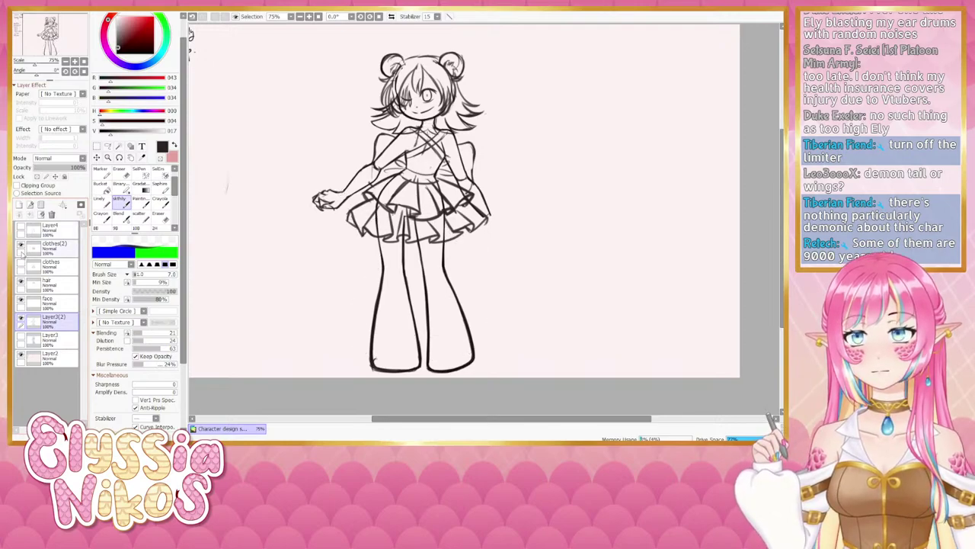
- Toggle the clothes(2) layer's visibility to compare the dress with the bare body sketch, leaving it shown
{"action": "left_click", "coordinate": [21, 246]}
{"action": "left_click", "coordinate": [22, 246]}
{"action": "left_click", "coordinate": [22, 246]}
{"action": "left_click", "coordinate": [21, 246]}
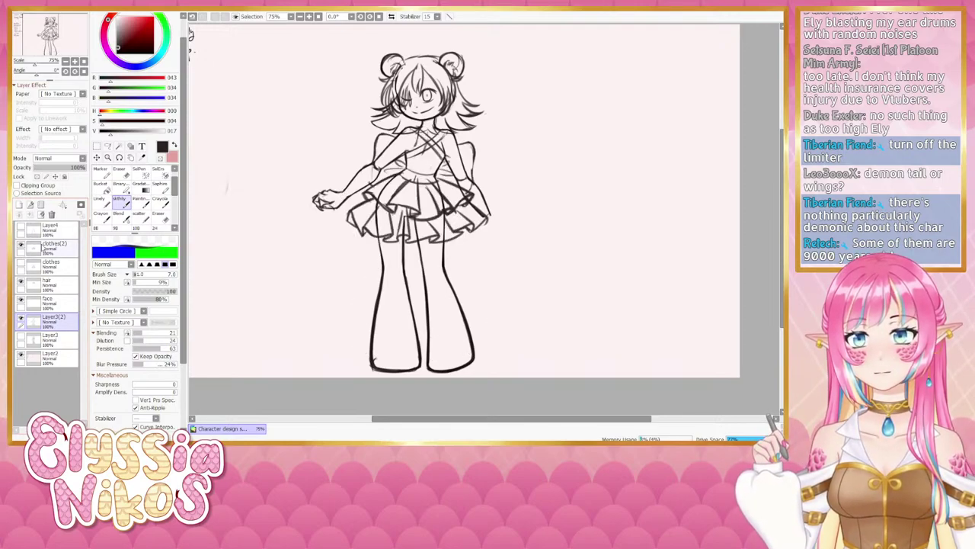
{"action": "left_click", "coordinate": [20, 245]}
{"action": "left_click", "coordinate": [21, 245]}
- Erase the clothes(2) layer's lines that overlap the character's outstretched hand
{"action": "left_click", "coordinate": [53, 245]}
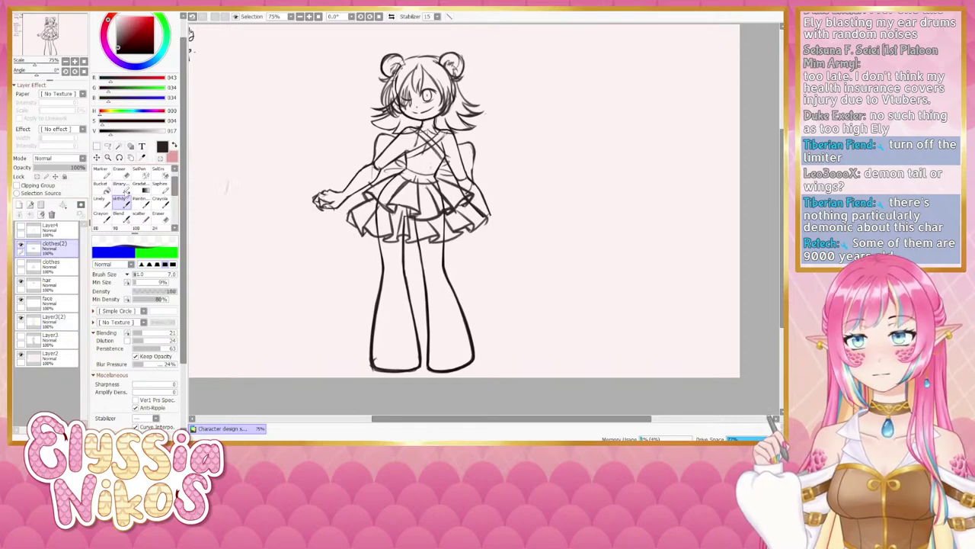
{"action": "left_click", "coordinate": [120, 174]}
{"action": "left_click_drag", "start_coordinate": [315, 200], "coordinate": [331, 210]}
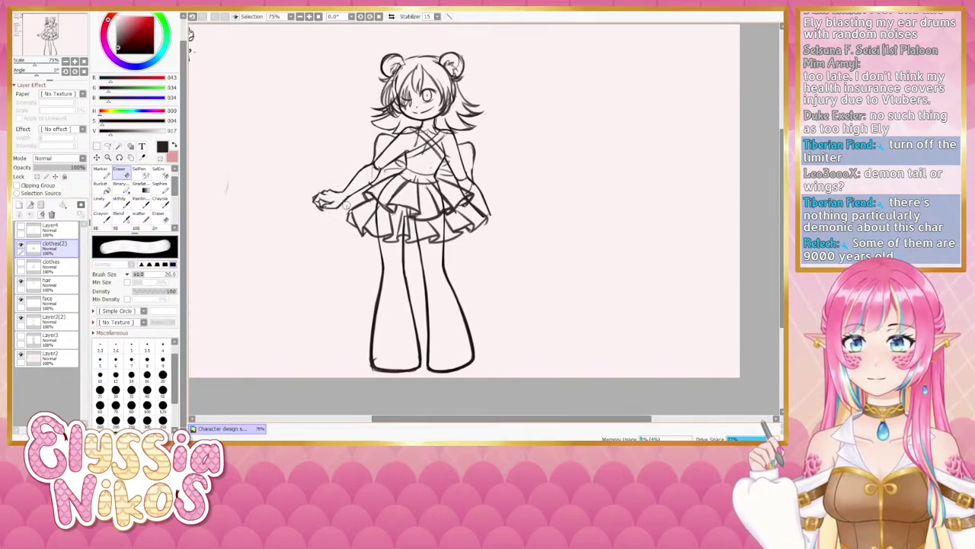
{"action": "left_click_drag", "start_coordinate": [502, 260], "coordinate": [489, 276]}
- Hide the clothes(2) layer and add a new layer directly above Layer3(2)
{"action": "left_click", "coordinate": [22, 244]}
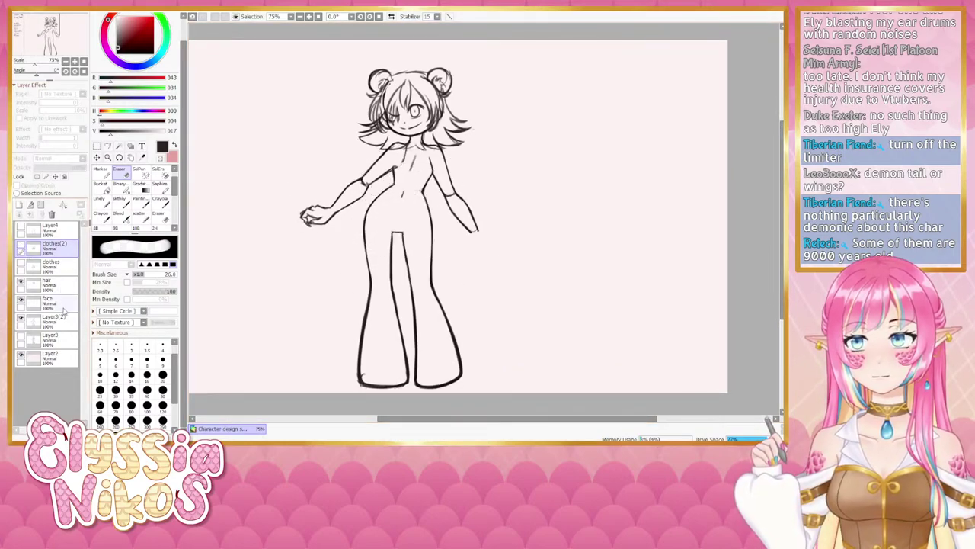
{"action": "left_click", "coordinate": [63, 303]}
{"action": "left_click", "coordinate": [55, 324]}
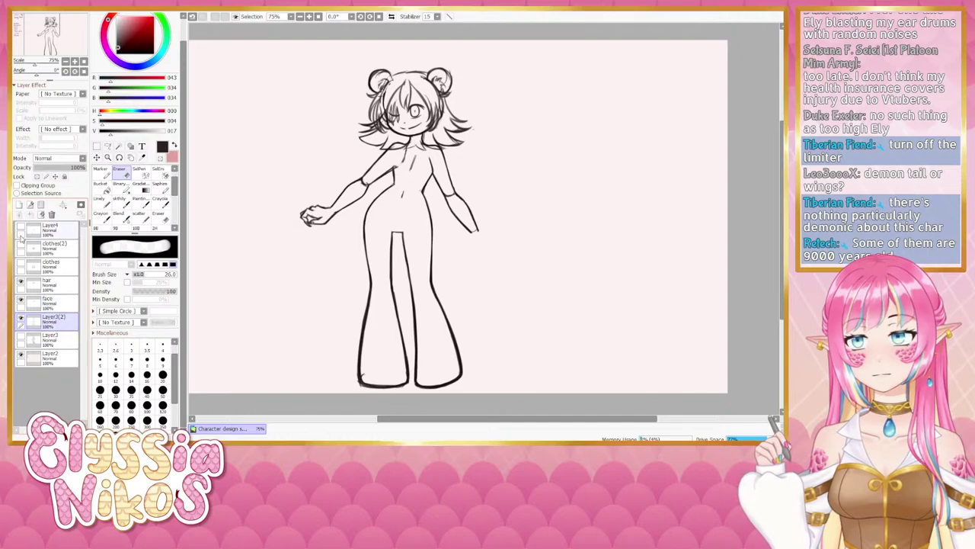
{"action": "left_click", "coordinate": [18, 205]}
{"action": "left_click", "coordinate": [120, 200]}
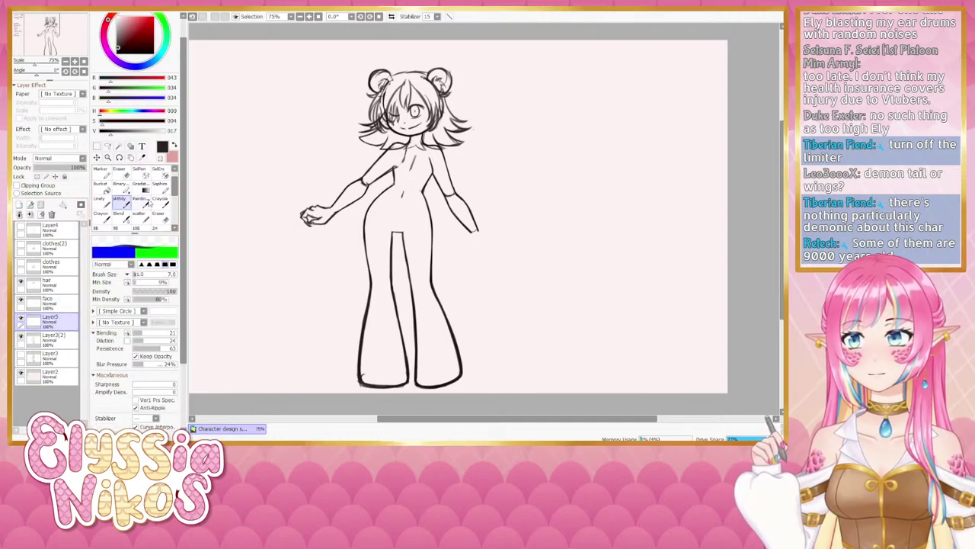
{"action": "left_click_drag", "start_coordinate": [433, 183], "coordinate": [422, 179]}
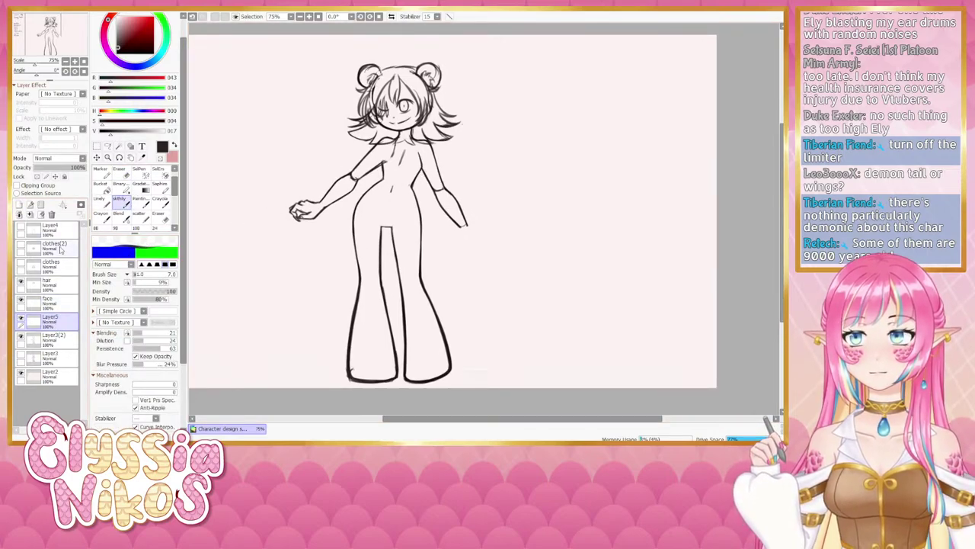
- Duplicate the hair layer, move the original below Layer3(2), and hide that original
{"action": "left_click", "coordinate": [65, 286]}
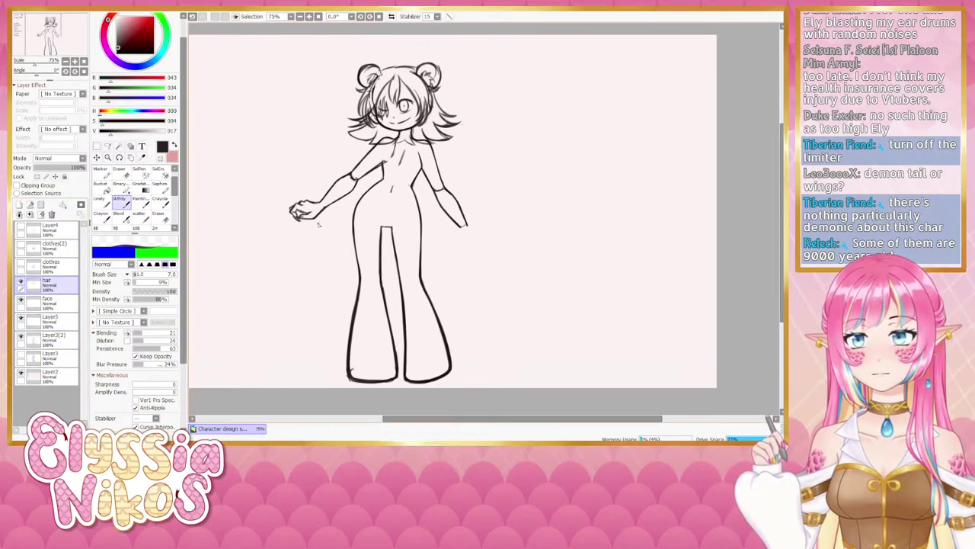
{"action": "left_click_drag", "start_coordinate": [57, 287], "coordinate": [21, 205]}
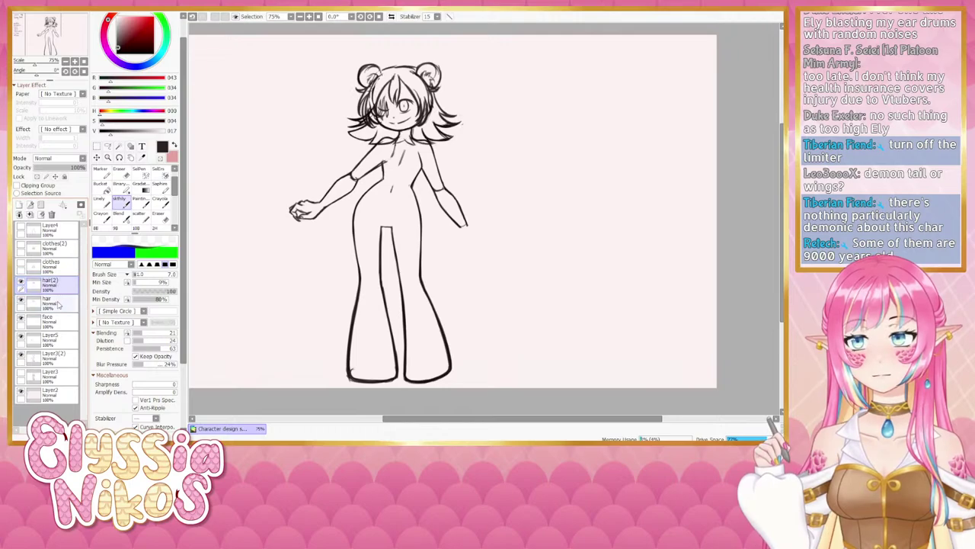
{"action": "left_click_drag", "start_coordinate": [59, 303], "coordinate": [65, 368]}
{"action": "left_click", "coordinate": [21, 353]}
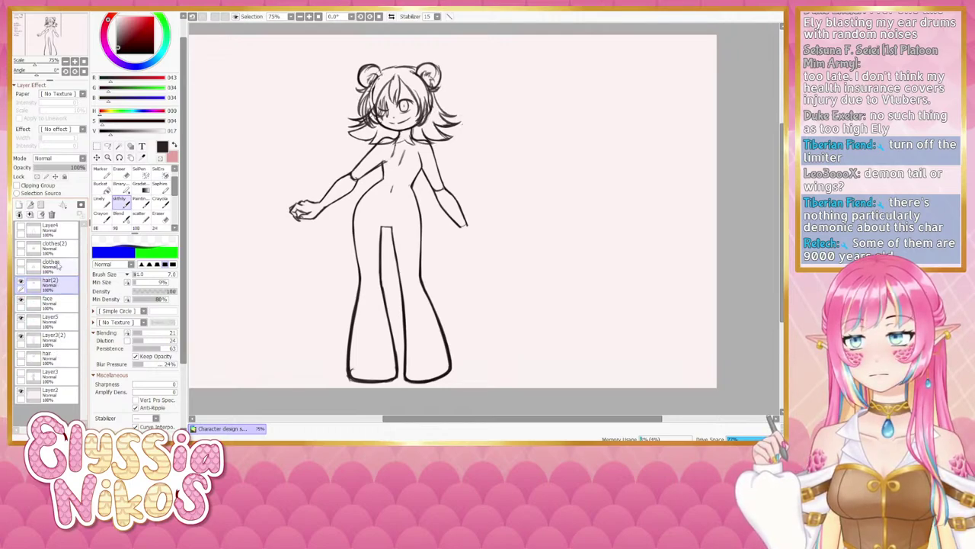
- Erase the inner chest and navel lines from the body on Layer3(2), and reduce the eraser size to 13
{"action": "left_click", "coordinate": [120, 173]}
{"action": "left_click_drag", "start_coordinate": [219, 172], "coordinate": [241, 202]}
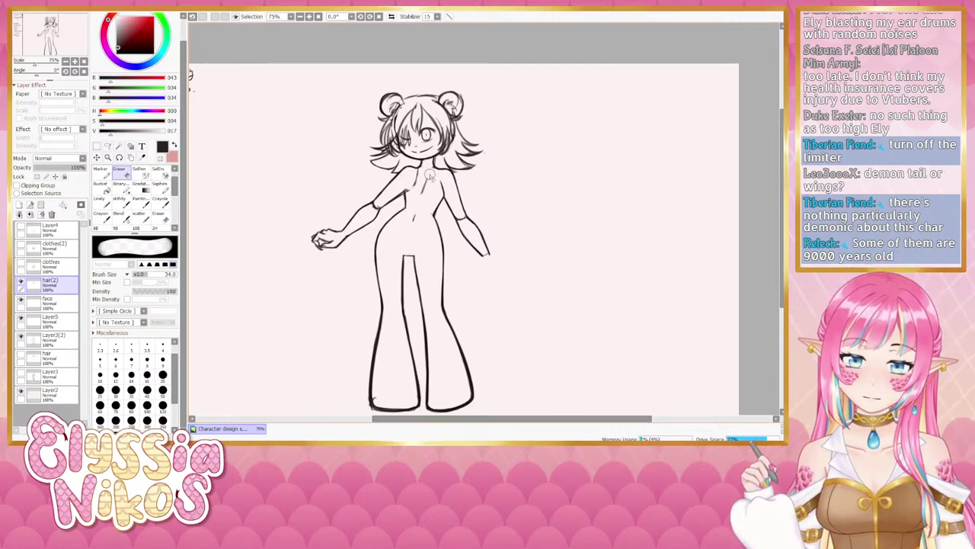
{"action": "left_click_drag", "start_coordinate": [423, 202], "coordinate": [416, 190]}
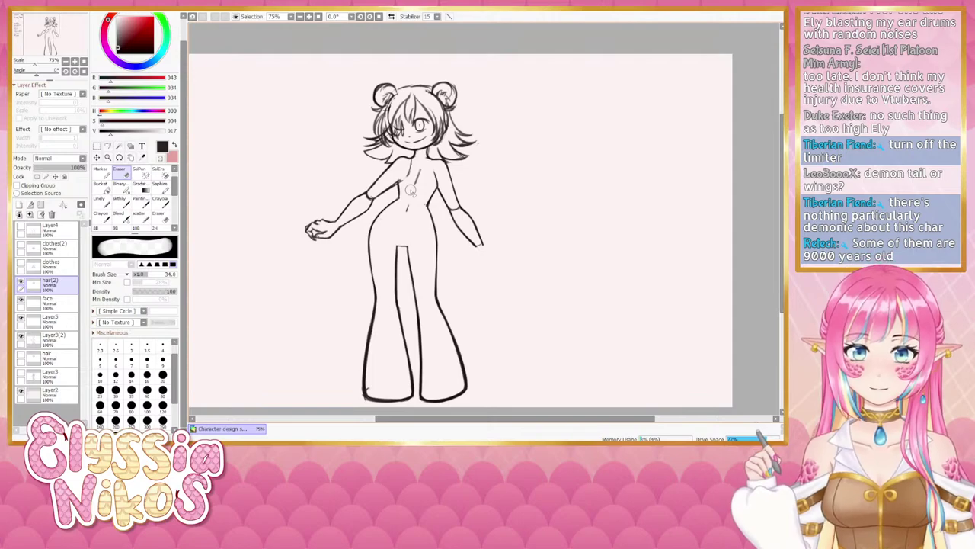
{"action": "left_click", "coordinate": [57, 340]}
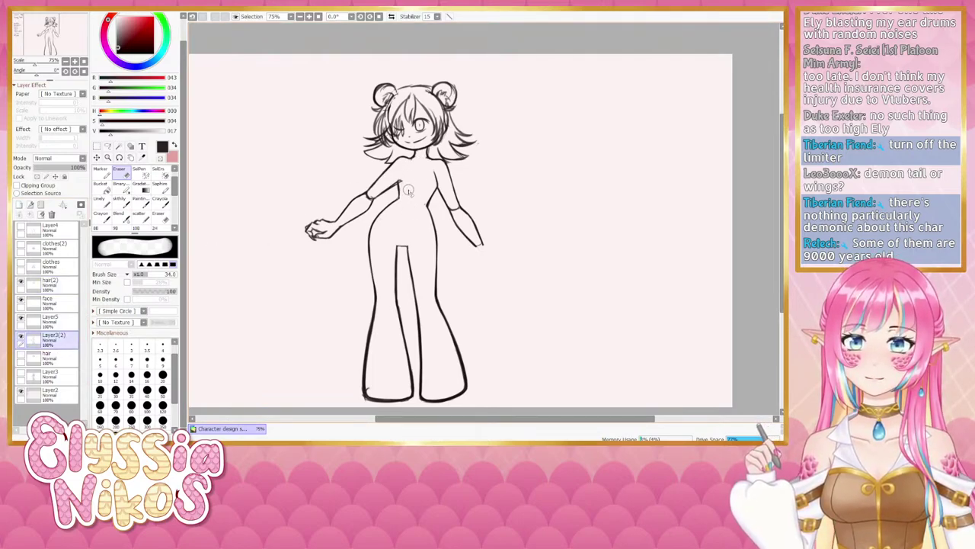
{"action": "key", "text": "["}
{"action": "key", "text": "["}
{"action": "key", "text": "["}
{"action": "key", "text": "["}
{"action": "key", "text": "["}
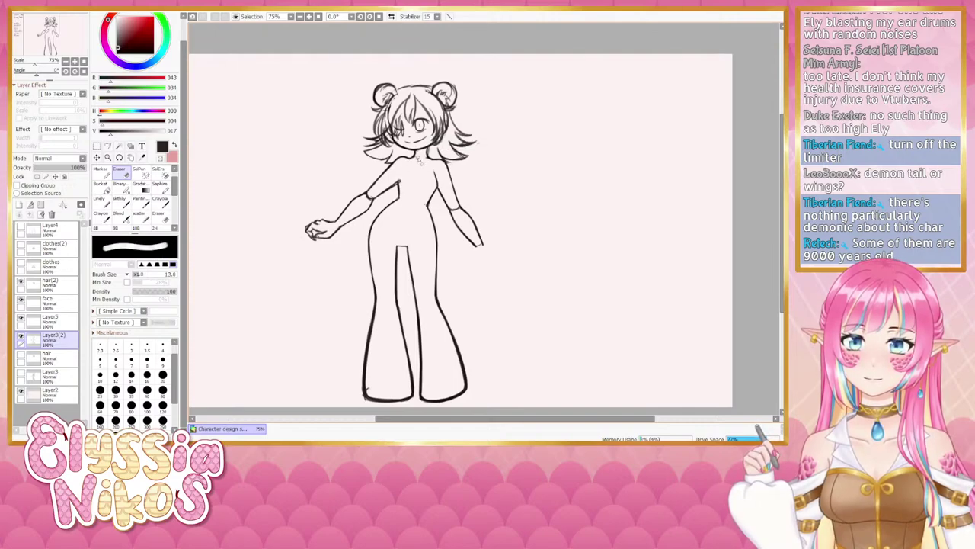
- Check the clothes and clothes(2) outfits over the body, hide both again, and show the chains on Layer4
{"action": "left_click", "coordinate": [20, 262]}
{"action": "left_click", "coordinate": [20, 263]}
{"action": "left_click", "coordinate": [21, 245]}
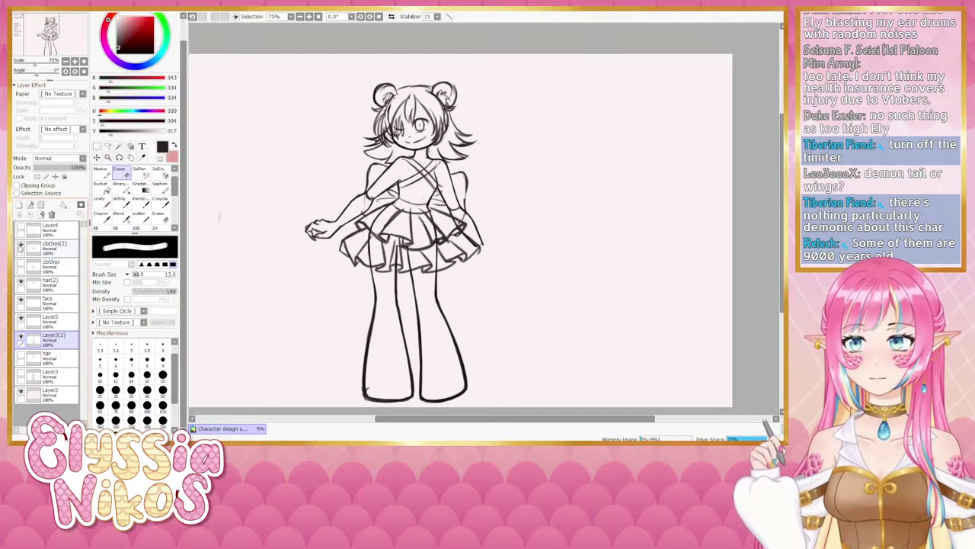
{"action": "left_click", "coordinate": [20, 245]}
{"action": "left_click", "coordinate": [20, 227]}
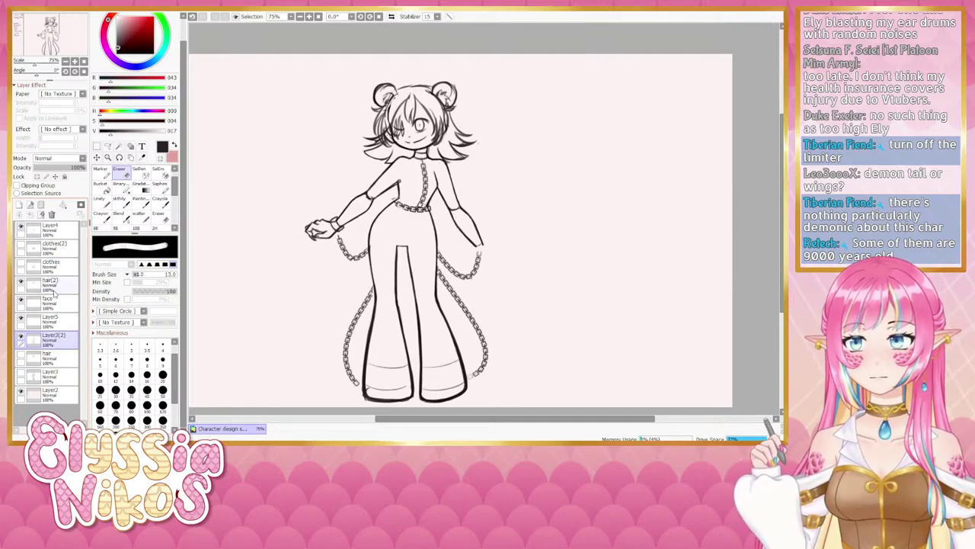
- On Layer5, sketch a thin wing arm line between the shoulder and a high point beside the head
{"action": "left_click", "coordinate": [62, 320]}
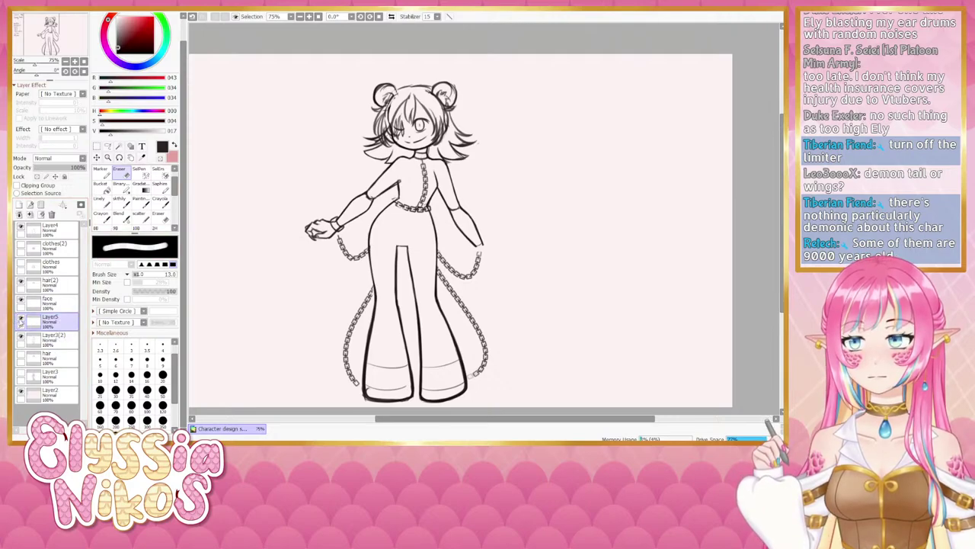
{"action": "left_click", "coordinate": [123, 203]}
{"action": "scroll", "coordinate": [410, 173], "scroll_direction": "down", "scroll_amount": 1}
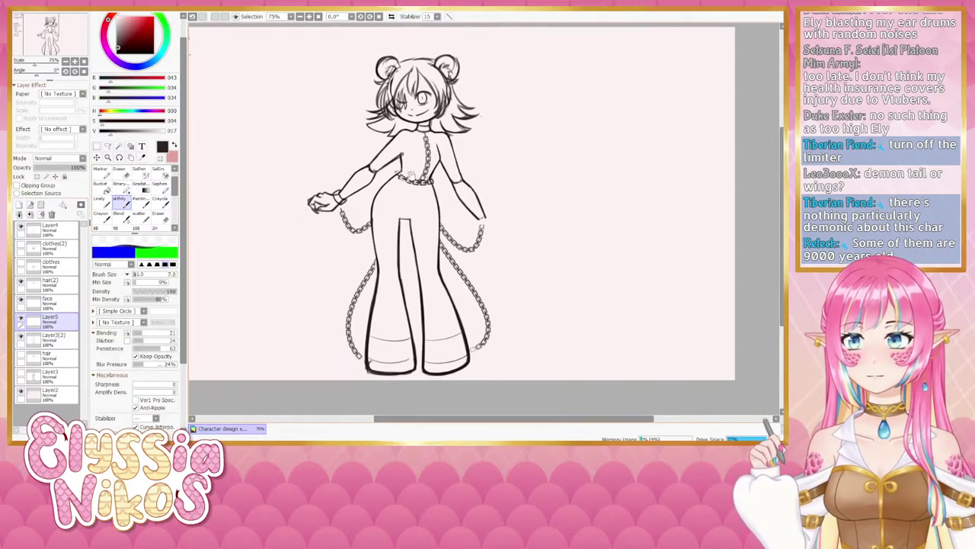
{"action": "key", "text": "ctrl+z"}
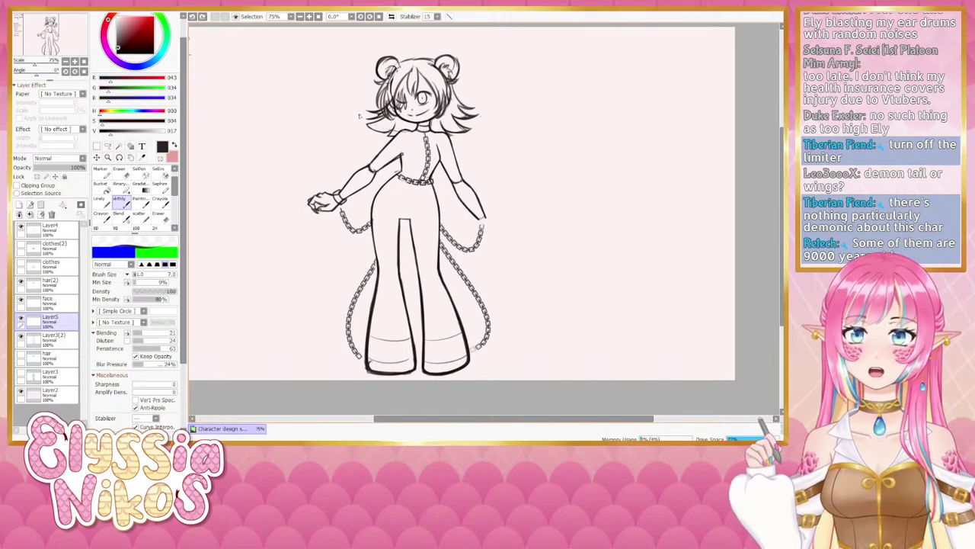
{"action": "left_click_drag", "start_coordinate": [395, 131], "coordinate": [349, 103]}
{"action": "key", "text": "ctrl+z"}
{"action": "mouse_move", "coordinate": [394, 131]}
{"action": "left_mouse_down"}
{"action": "mouse_move", "coordinate": [353, 77]}
{"action": "mouse_move", "coordinate": [374, 119]}
{"action": "left_mouse_up"}
{"action": "key", "text": "ctrl+z"}
{"action": "key", "text": "ctrl+z"}
{"action": "left_click_drag", "start_coordinate": [344, 81], "coordinate": [399, 133]}
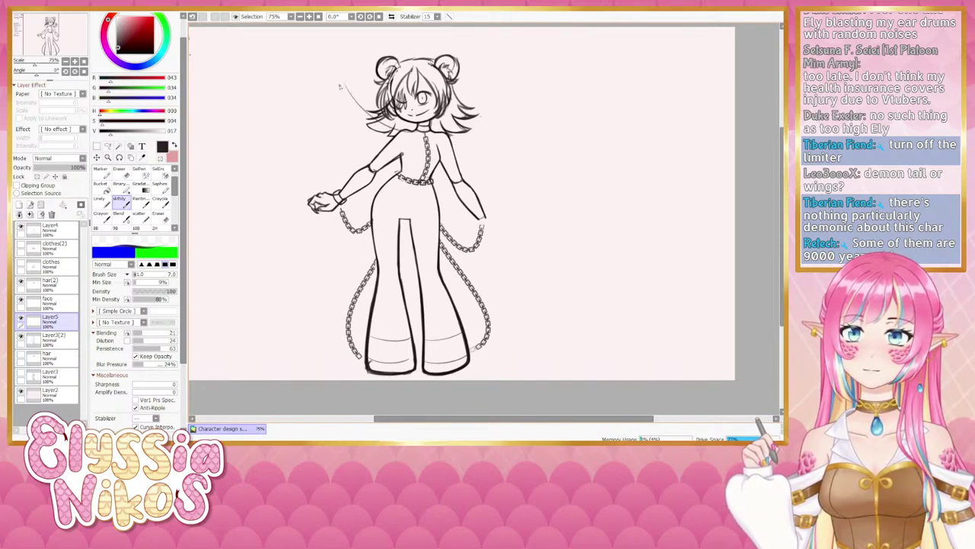
- Sketch the wing's upper edge as an arc sweeping outward and down from the end of the wing arm
{"action": "left_click_drag", "start_coordinate": [341, 84], "coordinate": [306, 130]}
{"action": "key", "text": "ctrl+z"}
{"action": "left_click_drag", "start_coordinate": [341, 86], "coordinate": [263, 159]}
{"action": "key", "text": "ctrl+z"}
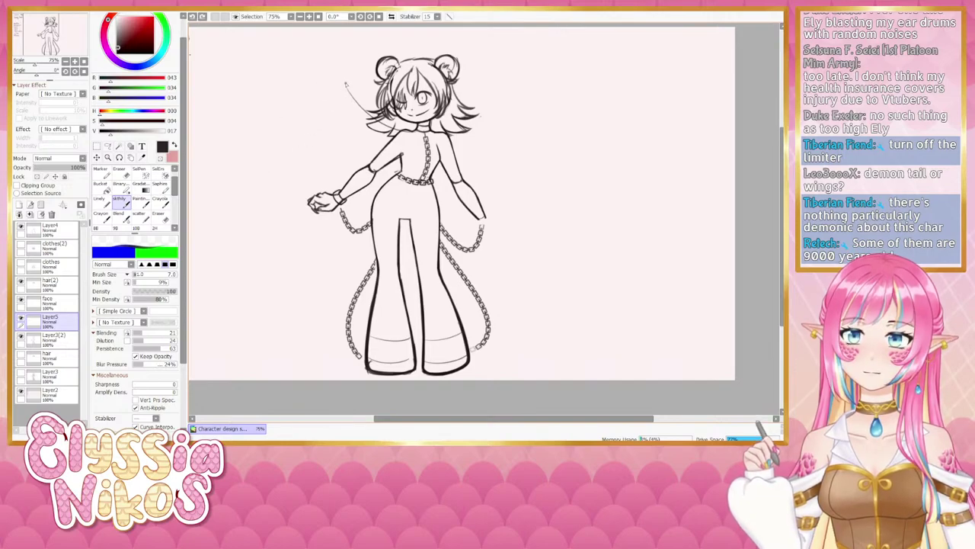
{"action": "mouse_move", "coordinate": [345, 84]}
{"action": "left_mouse_down"}
{"action": "mouse_move", "coordinate": [274, 145]}
{"action": "mouse_move", "coordinate": [320, 101]}
{"action": "mouse_move", "coordinate": [304, 154]}
{"action": "left_mouse_up"}
{"action": "key", "text": "ctrl+z"}
{"action": "key", "text": "ctrl+z"}
{"action": "left_click_drag", "start_coordinate": [337, 97], "coordinate": [269, 146]}
{"action": "key", "text": "ctrl+z"}
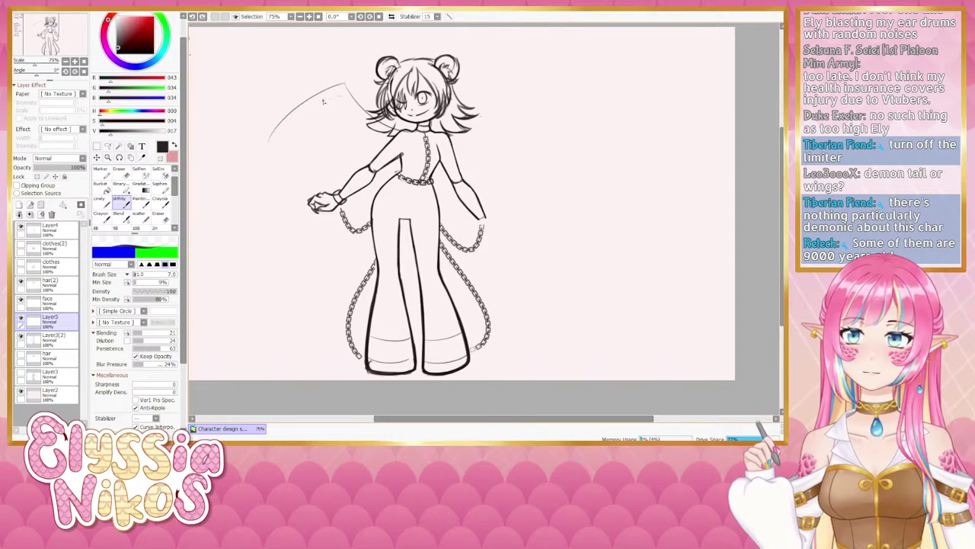
{"action": "mouse_move", "coordinate": [324, 102]}
{"action": "left_mouse_down"}
{"action": "mouse_move", "coordinate": [268, 143]}
{"action": "mouse_move", "coordinate": [306, 100]}
{"action": "left_mouse_up"}
{"action": "key", "text": "ctrl+z"}
- Set the brush size to 16 and draw a curved wing finger line running down from the upper wing joint
{"action": "right_click", "coordinate": [290, 131]}
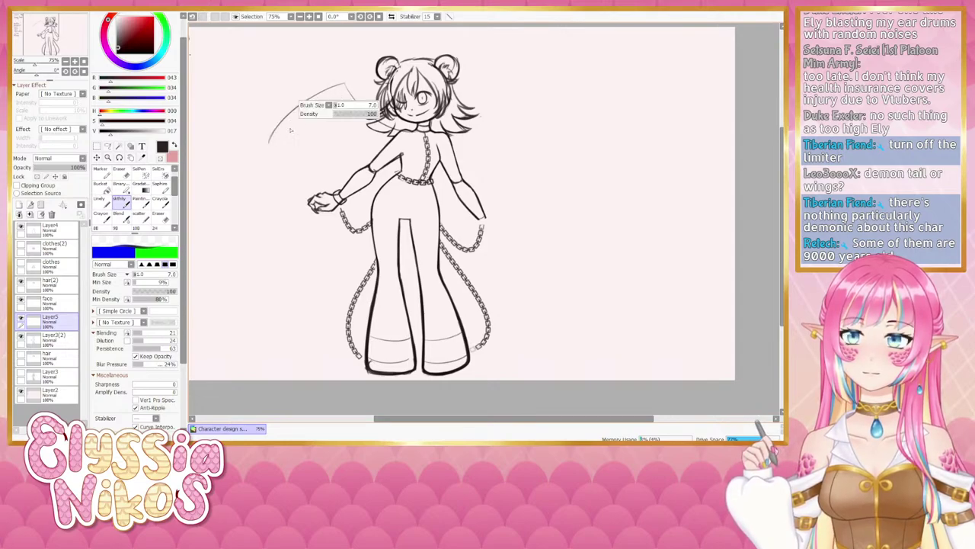
{"action": "key", "text": "]"}
{"action": "key", "text": "]"}
{"action": "key", "text": "]"}
{"action": "key", "text": "]"}
{"action": "key", "text": "]"}
{"action": "key", "text": "]"}
{"action": "key", "text": "ctrl+z"}
{"action": "mouse_move", "coordinate": [269, 145]}
{"action": "left_mouse_down"}
{"action": "mouse_move", "coordinate": [315, 109]}
{"action": "mouse_move", "coordinate": [285, 124]}
{"action": "mouse_move", "coordinate": [334, 99]}
{"action": "mouse_move", "coordinate": [314, 152]}
{"action": "left_mouse_up"}
{"action": "key", "text": "ctrl+z"}
{"action": "mouse_move", "coordinate": [333, 98]}
{"action": "left_mouse_down"}
{"action": "mouse_move", "coordinate": [318, 120]}
{"action": "mouse_move", "coordinate": [315, 175]}
{"action": "left_mouse_up"}
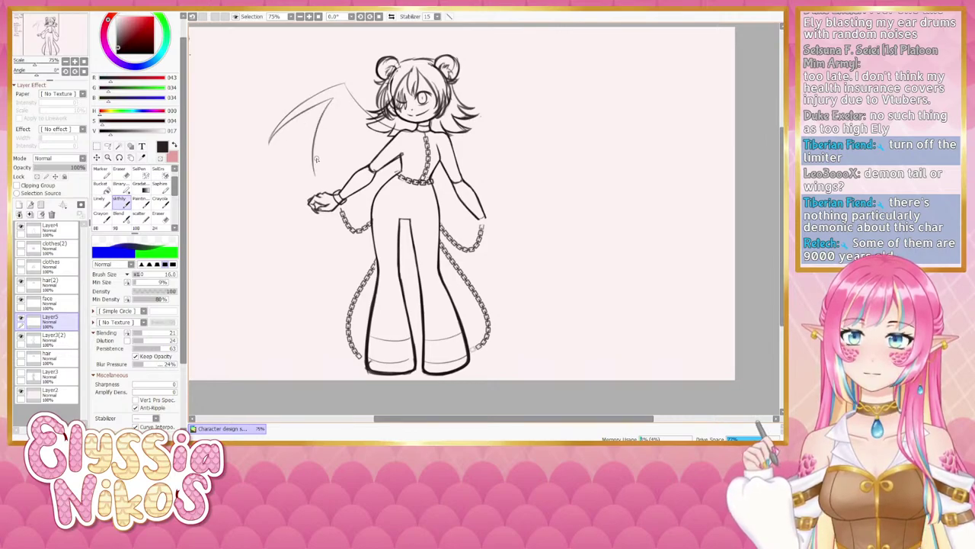
{"action": "key", "text": "ctrl+z"}
{"action": "left_click_drag", "start_coordinate": [333, 99], "coordinate": [321, 167]}
- Add a second curved stroke beside the downward finger line to give the wing bone its thickness
{"action": "left_click_drag", "start_coordinate": [336, 104], "coordinate": [321, 155]}
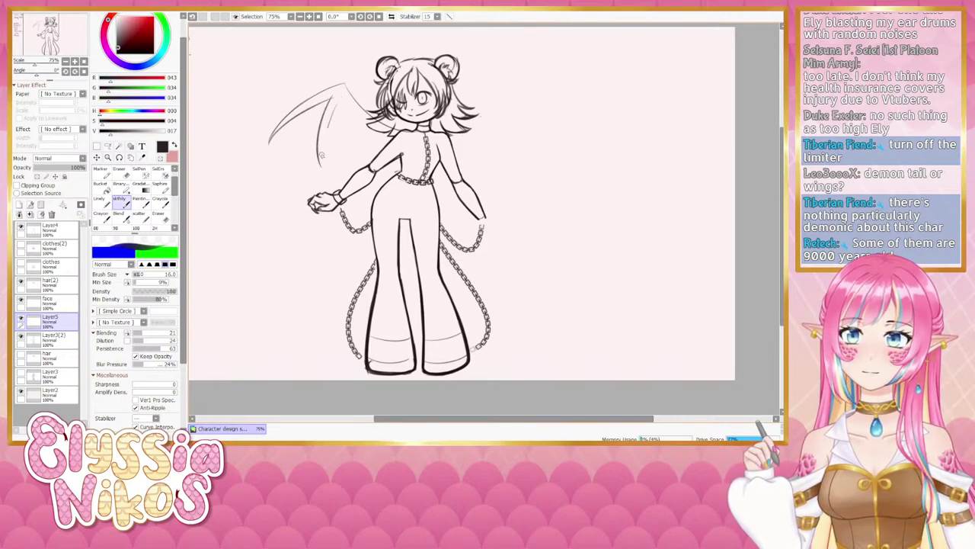
{"action": "key", "text": "ctrl+z"}
{"action": "left_click_drag", "start_coordinate": [336, 104], "coordinate": [323, 170]}
{"action": "key", "text": "ctrl+z"}
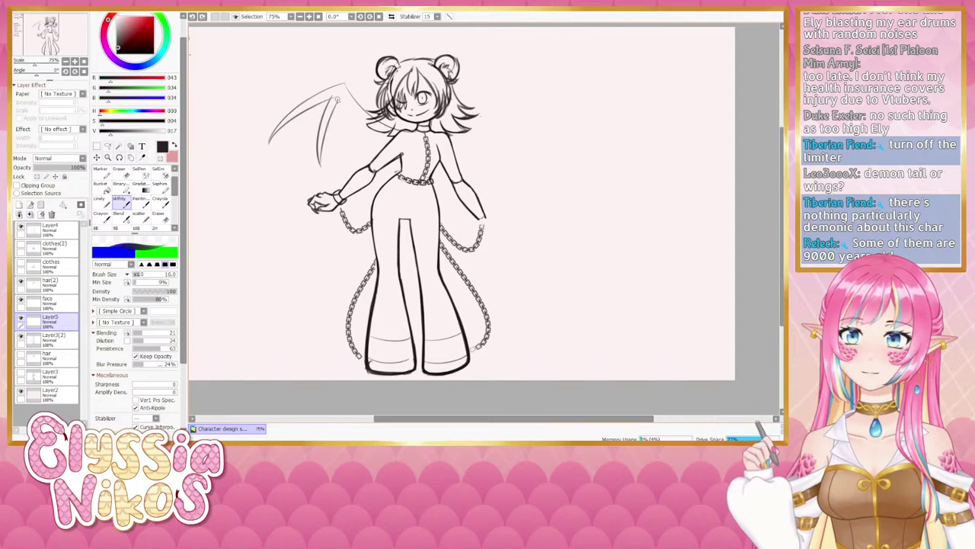
- Draw a second wing finger, curving down from the upper joint toward the raised arm's shoulder side
{"action": "left_click_drag", "start_coordinate": [340, 98], "coordinate": [320, 166]}
{"action": "key", "text": "ctrl+z"}
{"action": "left_click_drag", "start_coordinate": [338, 104], "coordinate": [347, 160]}
{"action": "key", "text": "ctrl+z"}
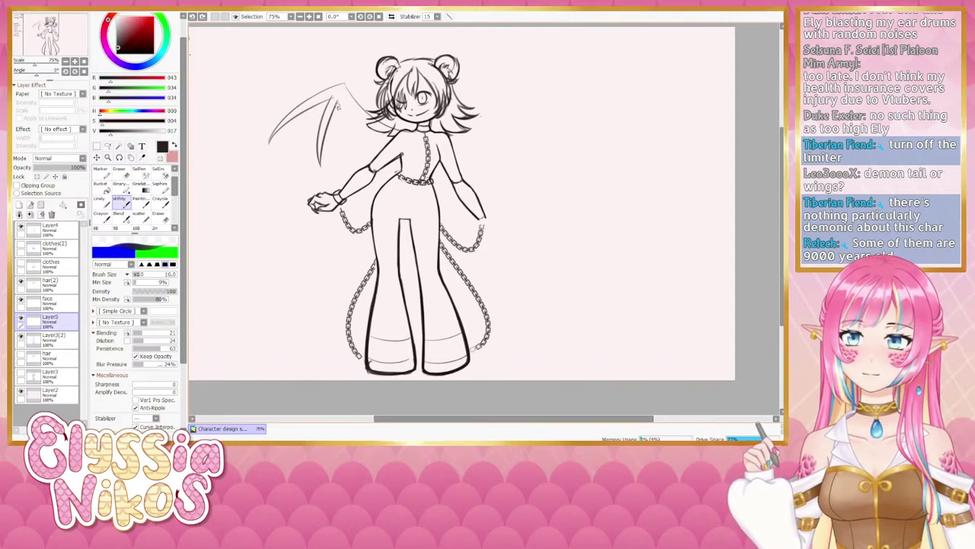
{"action": "left_click_drag", "start_coordinate": [339, 104], "coordinate": [353, 157]}
{"action": "left_click_drag", "start_coordinate": [343, 107], "coordinate": [353, 159]}
{"action": "key", "text": "ctrl+z"}
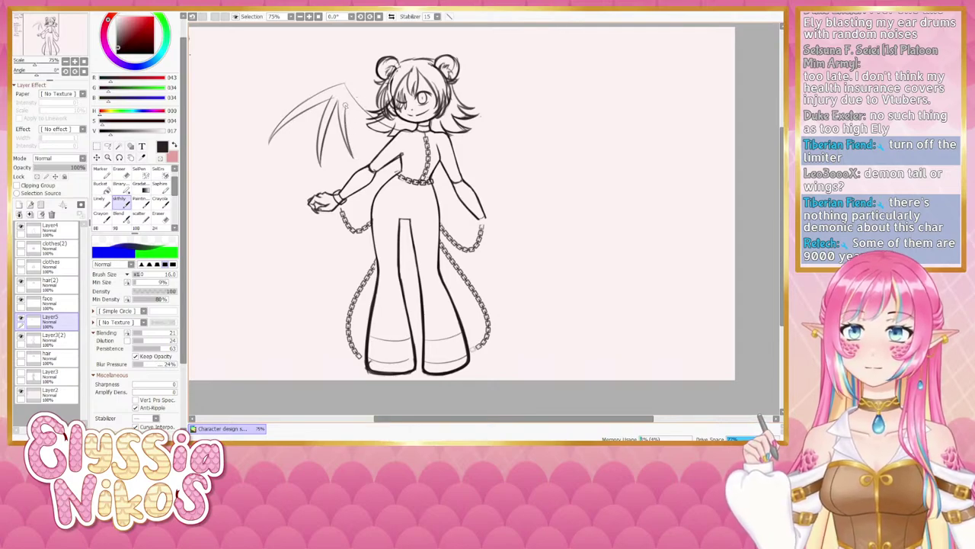
- Add a curved line from beneath the wing joint to the shoulder as the lower edge of the wing arm
{"action": "left_click_drag", "start_coordinate": [344, 106], "coordinate": [393, 135]}
{"action": "key", "text": "ctrl+z"}
{"action": "key", "text": "ctrl+z"}
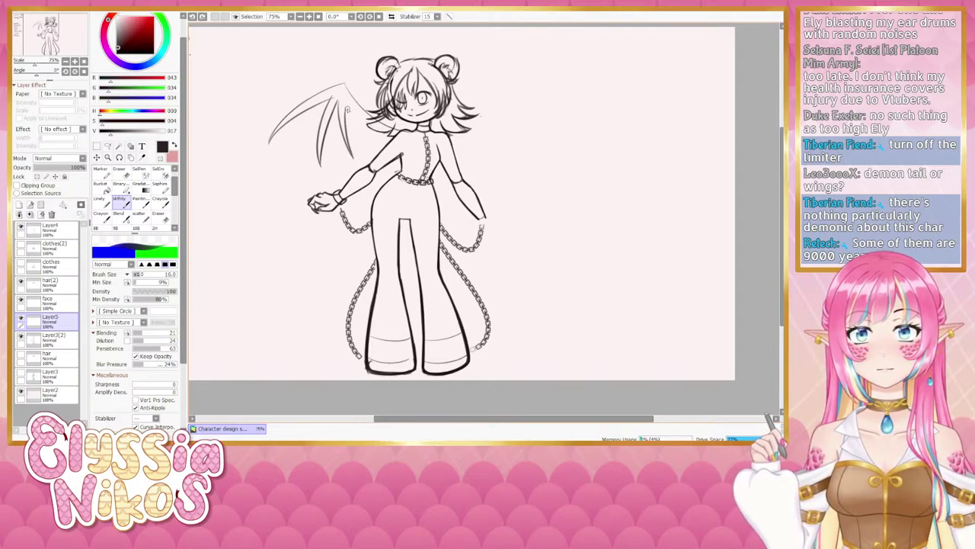
{"action": "left_click_drag", "start_coordinate": [347, 109], "coordinate": [398, 137]}
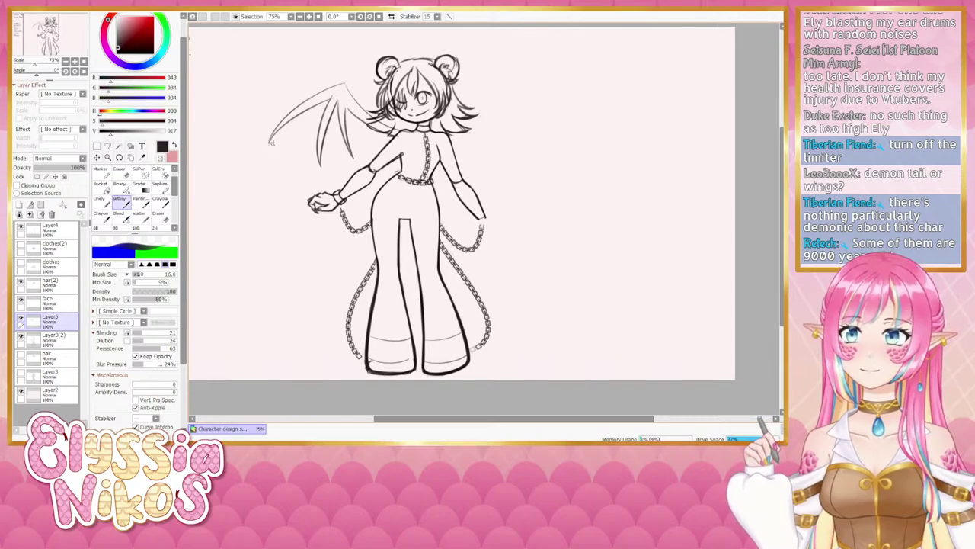
- Draw the scalloped lower edge of the wing membrane from the outer tip across the finger ends to the body
{"action": "mouse_move", "coordinate": [269, 142]}
{"action": "left_mouse_down"}
{"action": "mouse_move", "coordinate": [320, 157]}
{"action": "mouse_move", "coordinate": [292, 135]}
{"action": "mouse_move", "coordinate": [320, 161]}
{"action": "mouse_move", "coordinate": [397, 142]}
{"action": "left_mouse_up"}
{"action": "key", "text": "ctrl+z"}
{"action": "key", "text": "ctrl+z"}
{"action": "key", "text": "ctrl+z"}
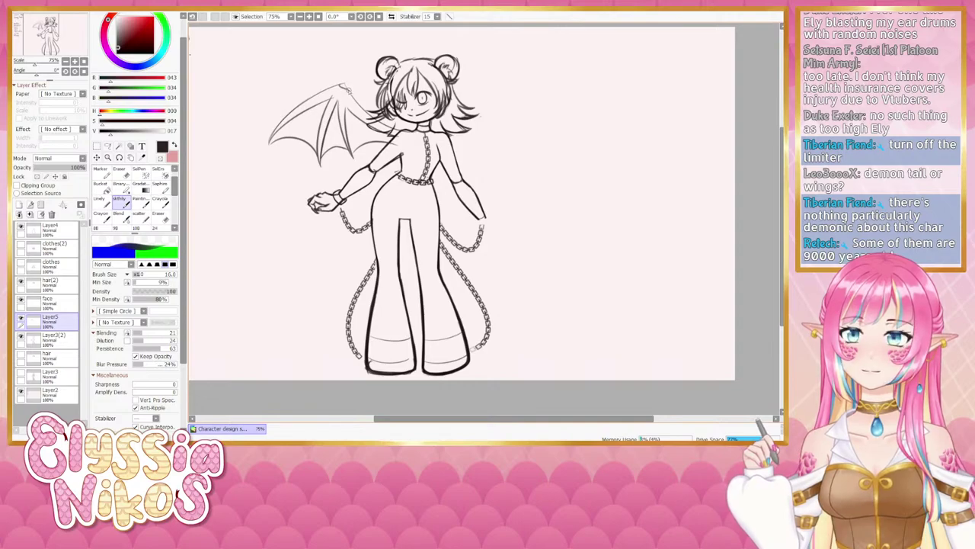
- Set the brush size to 10 and redraw the wing's upper edge from the joint to the outer tip
{"action": "left_click_drag", "start_coordinate": [347, 89], "coordinate": [351, 94]}
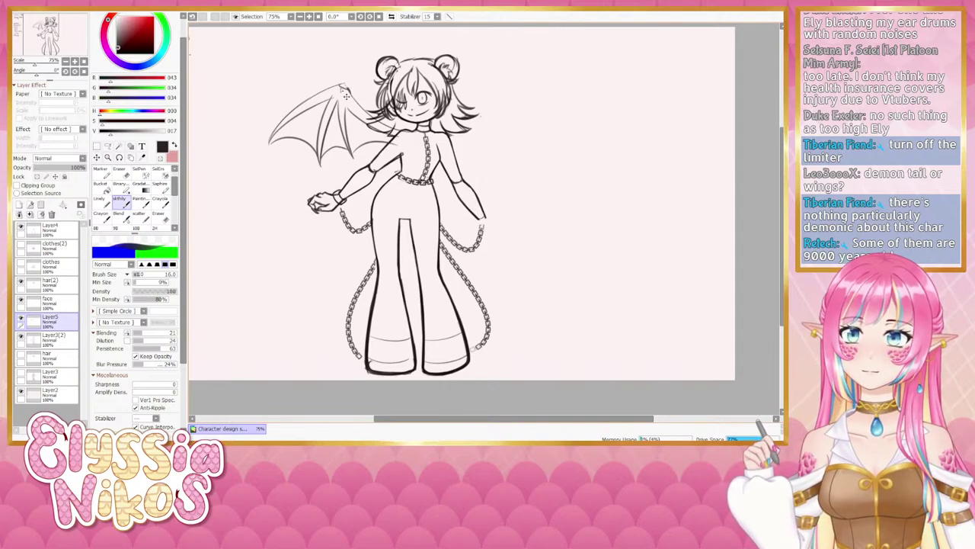
{"action": "key", "text": "ctrl+z"}
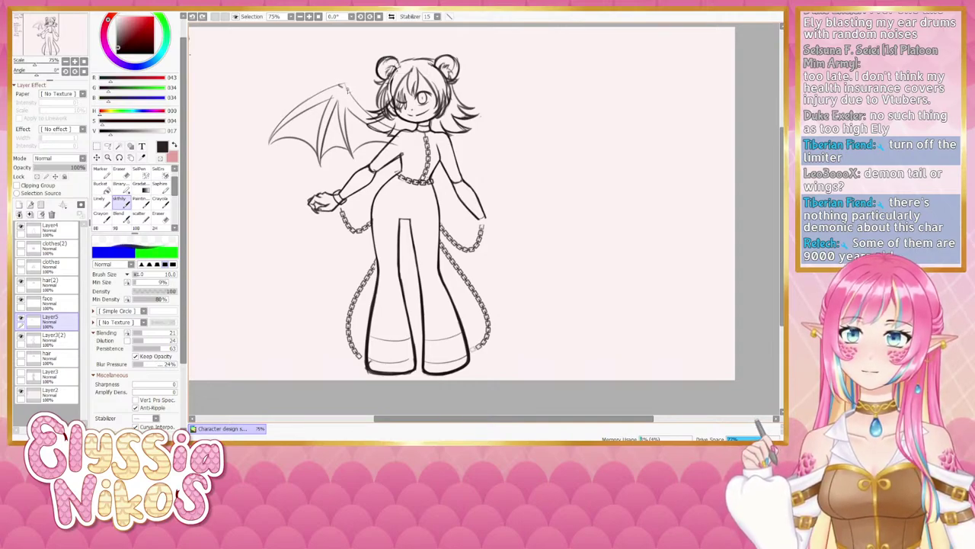
{"action": "mouse_move", "coordinate": [342, 86]}
{"action": "left_mouse_down"}
{"action": "mouse_move", "coordinate": [350, 92]}
{"action": "mouse_move", "coordinate": [339, 89]}
{"action": "mouse_move", "coordinate": [289, 125]}
{"action": "left_mouse_up"}
{"action": "key", "text": "ctrl+z"}
{"action": "key", "text": "ctrl+z"}
{"action": "key", "text": "ctrl+z"}
{"action": "left_click_drag", "start_coordinate": [319, 96], "coordinate": [269, 141]}
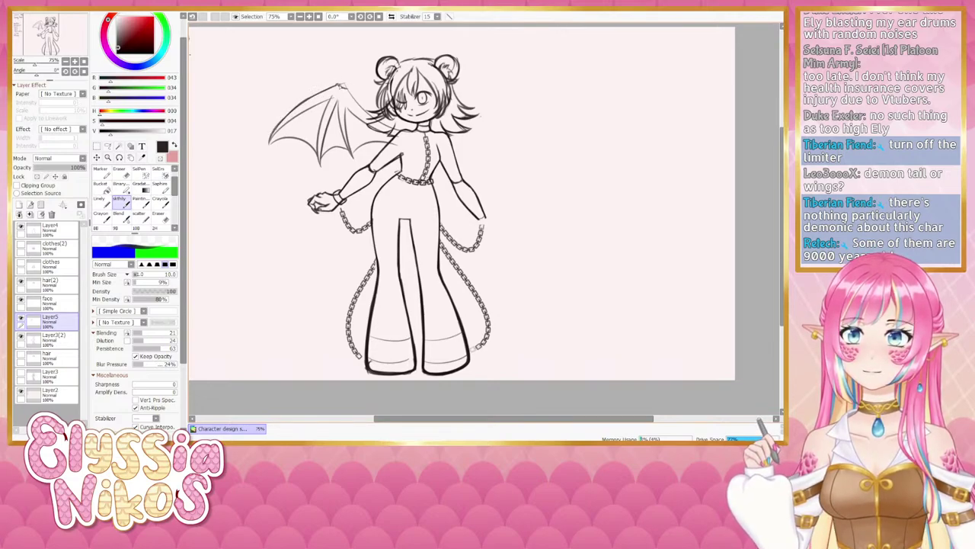
- Draw a small curved claw pointing up from the top of the wing joint
{"action": "key", "text": "ctrl+z"}
{"action": "left_click_drag", "start_coordinate": [336, 87], "coordinate": [351, 74]}
{"action": "key", "text": "ctrl+z"}
{"action": "key", "text": "ctrl+z"}
{"action": "key", "text": "ctrl+z"}
{"action": "key", "text": "ctrl+z"}
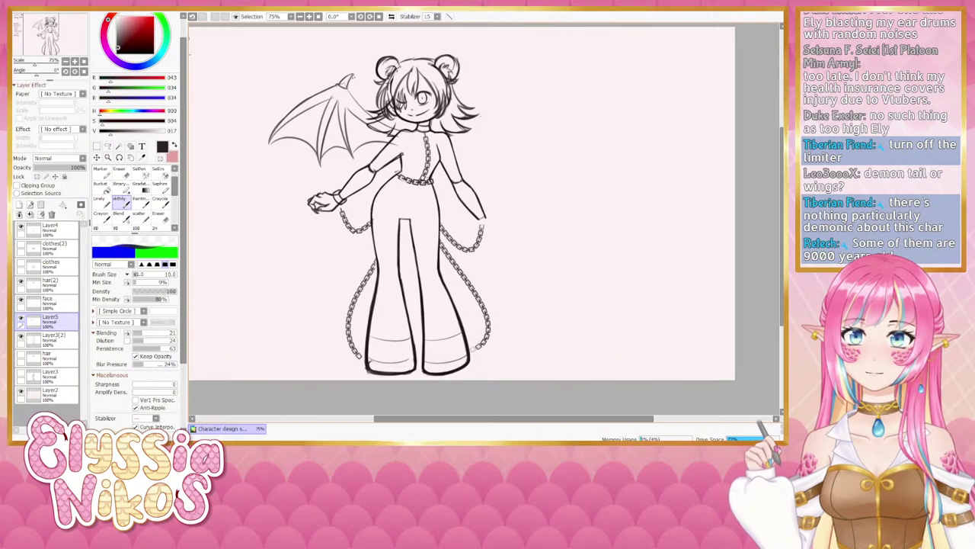
{"action": "key", "text": "ctrl+z"}
{"action": "left_click_drag", "start_coordinate": [339, 85], "coordinate": [352, 74]}
{"action": "key", "text": "ctrl+z"}
{"action": "key", "text": "ctrl+z"}
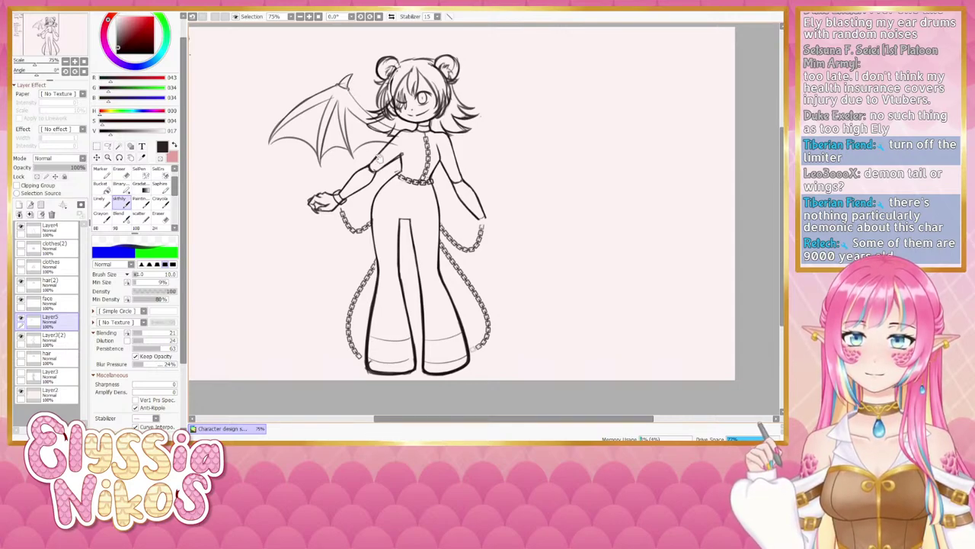
- Darken the upper part of the wing arm just below the claw with short, heavier strokes
{"action": "left_click_drag", "start_coordinate": [379, 157], "coordinate": [333, 160]}
{"action": "mouse_move", "coordinate": [298, 94]}
{"action": "left_mouse_down"}
{"action": "mouse_move", "coordinate": [343, 139]}
{"action": "mouse_move", "coordinate": [361, 142]}
{"action": "left_mouse_up"}
{"action": "key", "text": "ctrl+z"}
{"action": "key", "text": "ctrl+z"}
{"action": "key", "text": "ctrl+z"}
{"action": "key", "text": "ctrl+z"}
{"action": "left_click_drag", "start_coordinate": [312, 106], "coordinate": [364, 142]}
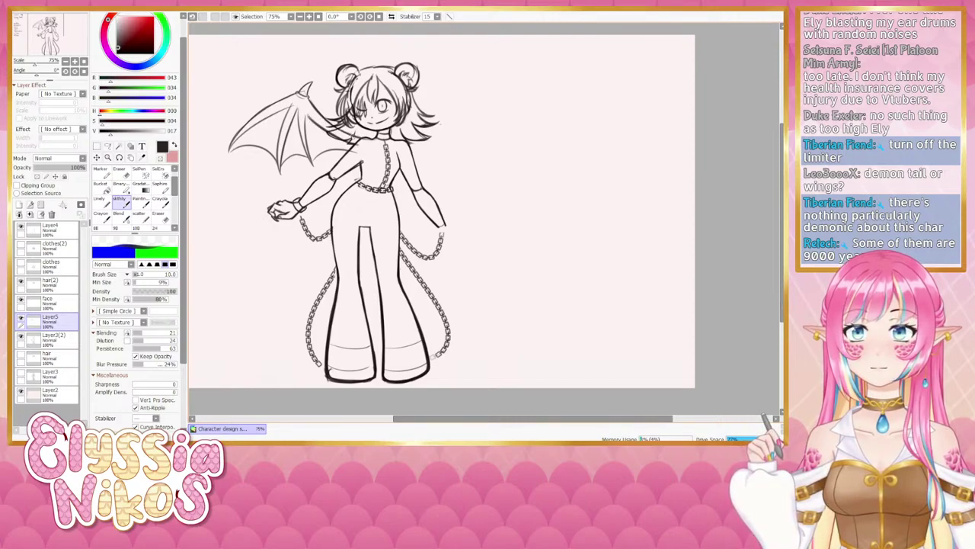
{"action": "key", "text": "ctrl+z"}
{"action": "left_click_drag", "start_coordinate": [310, 101], "coordinate": [314, 107]}
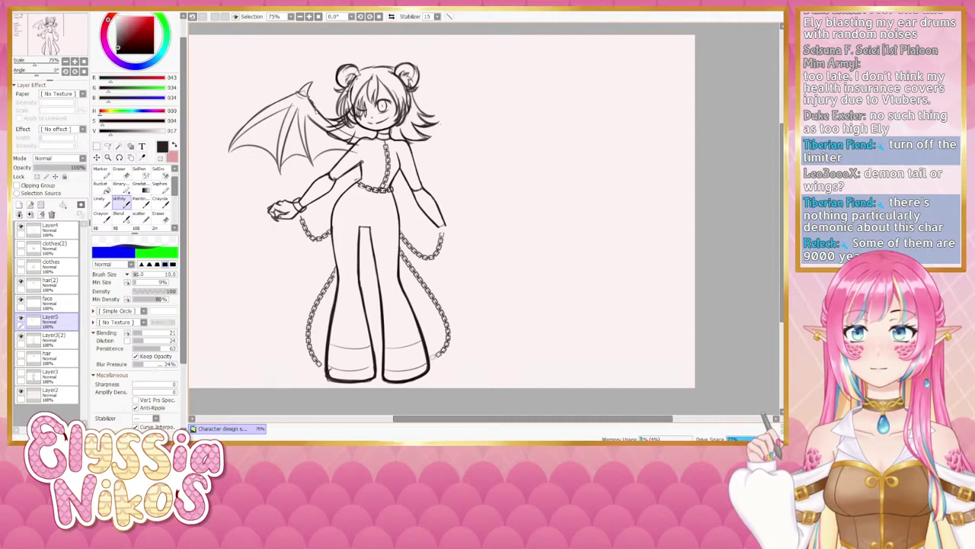
{"action": "key", "text": "ctrl+z"}
{"action": "key", "text": "ctrl+y"}
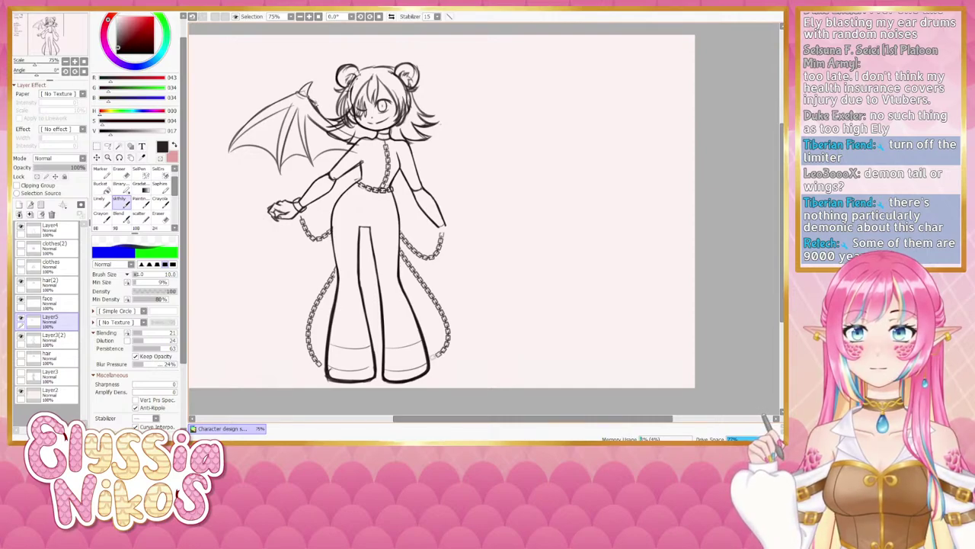
{"action": "key", "text": "ctrl+z"}
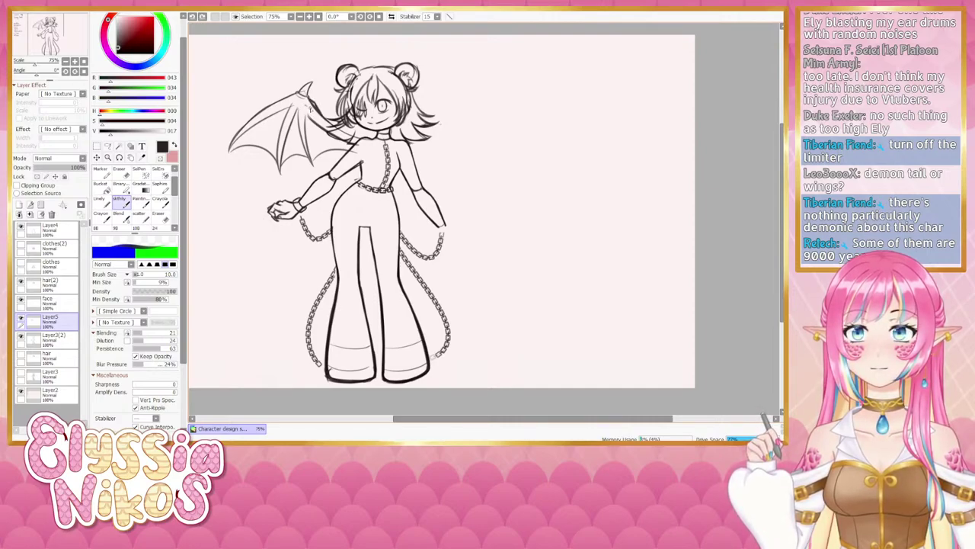
{"action": "key", "text": "ctrl+y"}
- Extend the heavier wing arm outline down behind the hair to the shoulder
{"action": "mouse_move", "coordinate": [324, 129]}
{"action": "left_mouse_down"}
{"action": "mouse_move", "coordinate": [335, 134]}
{"action": "mouse_move", "coordinate": [317, 125]}
{"action": "mouse_move", "coordinate": [335, 135]}
{"action": "left_mouse_up"}
{"action": "key", "text": "ctrl+z"}
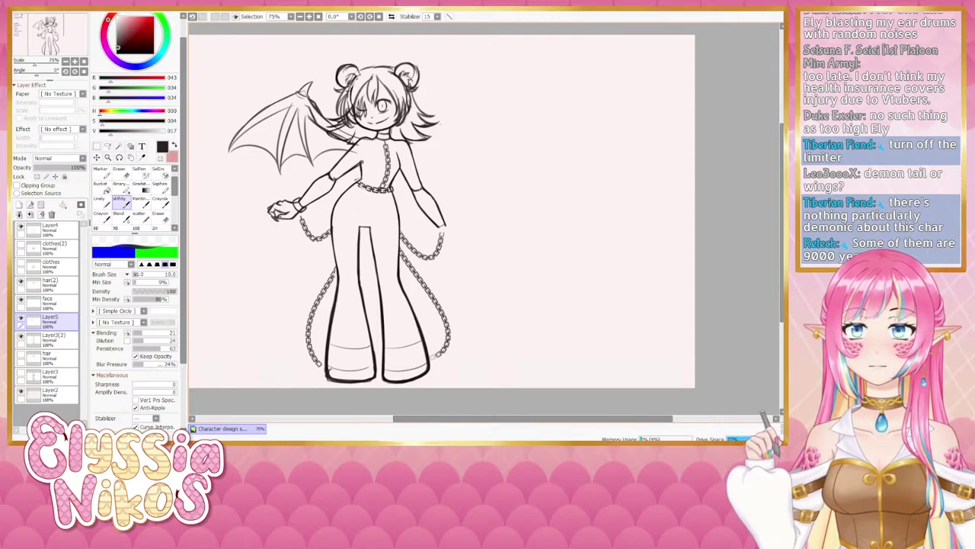
{"action": "key", "text": "ctrl+z"}
{"action": "key", "text": "ctrl+y"}
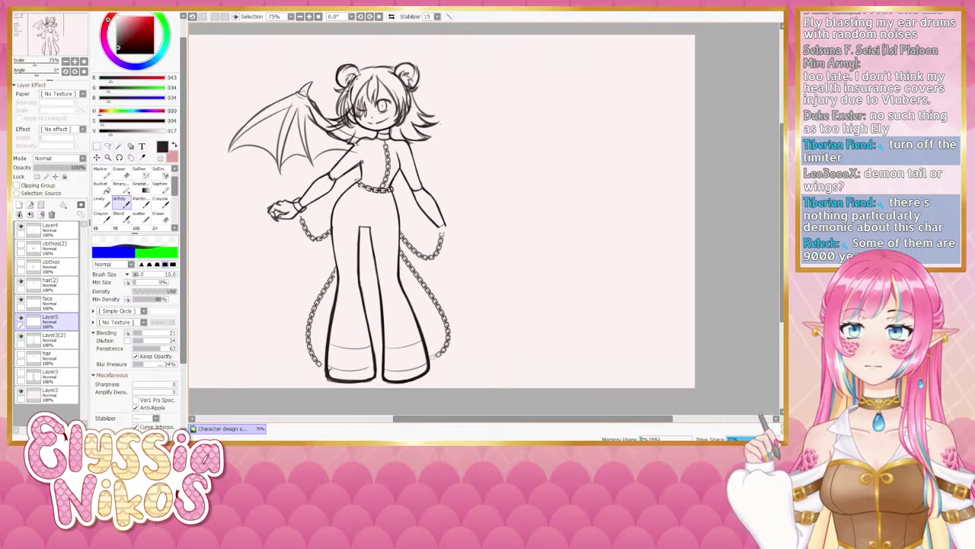
{"action": "left_click_drag", "start_coordinate": [335, 134], "coordinate": [356, 145]}
{"action": "left_click_drag", "start_coordinate": [324, 113], "coordinate": [369, 143]}
{"action": "key", "text": "ctrl+z"}
{"action": "key", "text": "ctrl+z"}
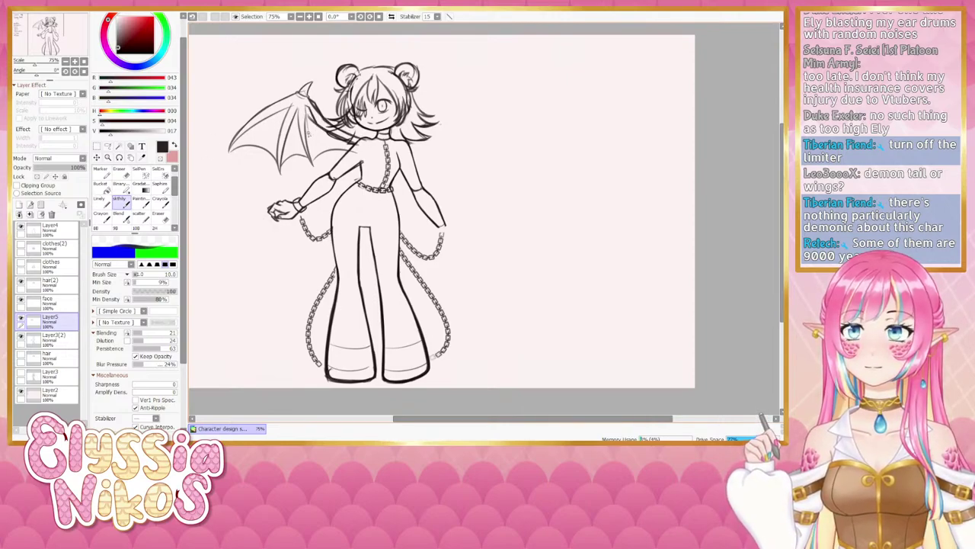
- Thicken the inner wing finger by drawing a second curved line from the joint to its tip
{"action": "key", "text": "ctrl+z"}
{"action": "key", "text": "ctrl+z"}
{"action": "left_click_drag", "start_coordinate": [304, 100], "coordinate": [311, 148]}
{"action": "key", "text": "ctrl+z"}
{"action": "key", "text": "ctrl+z"}
{"action": "key", "text": "ctrl+z"}
{"action": "left_click_drag", "start_coordinate": [306, 109], "coordinate": [312, 163]}
{"action": "key", "text": "ctrl+z"}
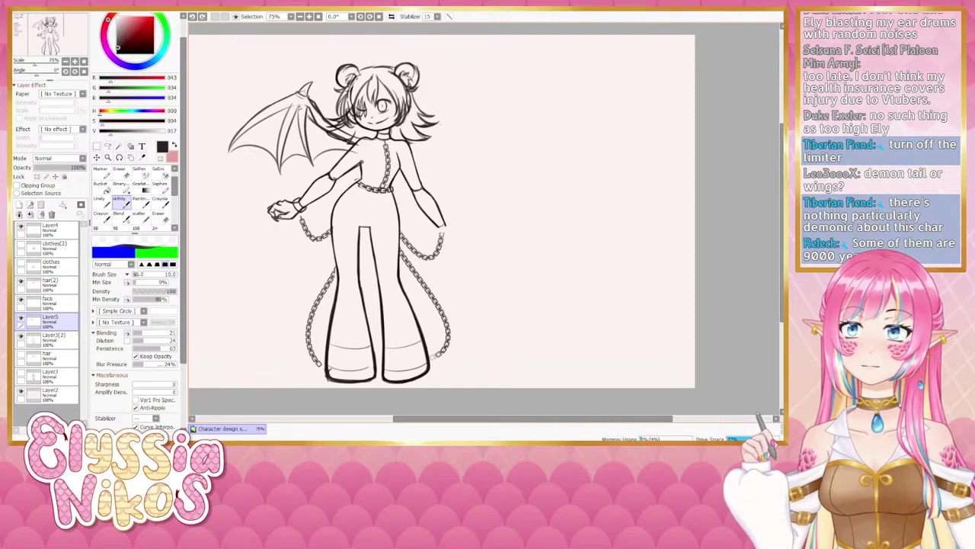
{"action": "key", "text": "ctrl+y"}
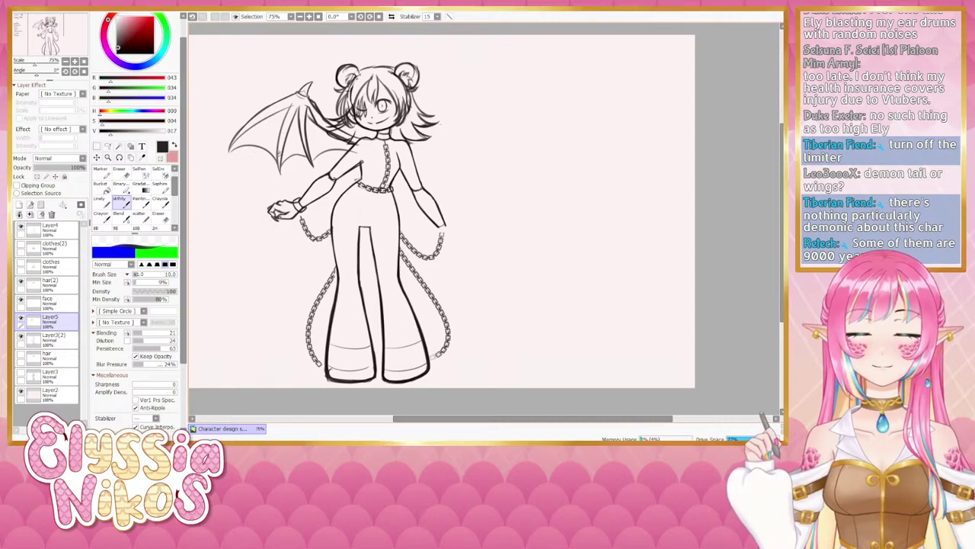
- Thicken the middle wing finger with heavier strokes tapering down to its tip
{"action": "left_click_drag", "start_coordinate": [310, 176], "coordinate": [310, 163]}
{"action": "mouse_move", "coordinate": [297, 130]}
{"action": "left_mouse_down"}
{"action": "mouse_move", "coordinate": [301, 157]}
{"action": "mouse_move", "coordinate": [282, 144]}
{"action": "mouse_move", "coordinate": [283, 154]}
{"action": "left_mouse_up"}
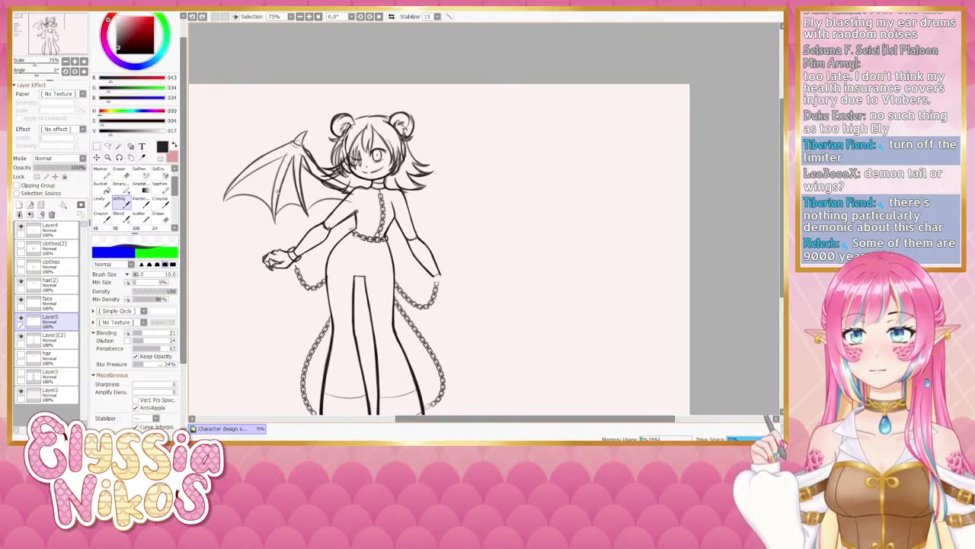
{"action": "mouse_move", "coordinate": [275, 222]}
{"action": "left_mouse_down"}
{"action": "mouse_move", "coordinate": [285, 164]}
{"action": "mouse_move", "coordinate": [272, 208]}
{"action": "left_mouse_up"}
{"action": "key", "text": "ctrl+z"}
{"action": "key", "text": "ctrl+z"}
{"action": "left_click_drag", "start_coordinate": [288, 157], "coordinate": [274, 222]}
{"action": "key", "text": "ctrl+z"}
{"action": "mouse_move", "coordinate": [277, 180]}
{"action": "left_mouse_down"}
{"action": "mouse_move", "coordinate": [275, 224]}
{"action": "mouse_move", "coordinate": [322, 193]}
{"action": "left_mouse_up"}
{"action": "key", "text": "ctrl+z"}
{"action": "key", "text": "ctrl+z"}
- Thicken the outer wing finger with a second line along the upper edge to the wing tip
{"action": "left_click_drag", "start_coordinate": [345, 116], "coordinate": [281, 163]}
{"action": "key", "text": "ctrl+z"}
{"action": "key", "text": "ctrl+z"}
{"action": "key", "text": "ctrl+z"}
{"action": "key", "text": "ctrl+z"}
{"action": "key", "text": "ctrl+z"}
{"action": "key", "text": "ctrl+z"}
{"action": "key", "text": "ctrl+z"}
{"action": "left_click_drag", "start_coordinate": [321, 127], "coordinate": [301, 141]}
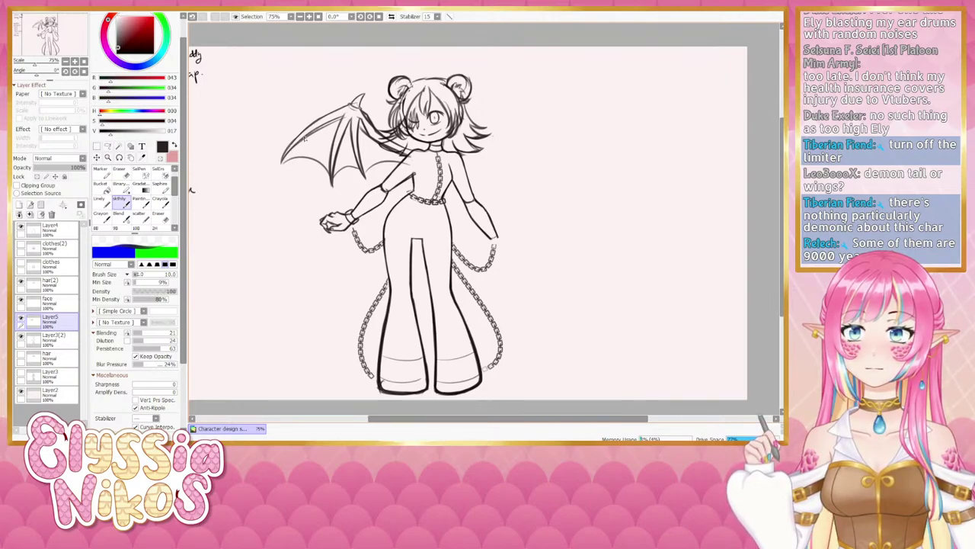
{"action": "mouse_move", "coordinate": [344, 116]}
{"action": "left_mouse_down"}
{"action": "mouse_move", "coordinate": [303, 136]}
{"action": "mouse_move", "coordinate": [282, 163]}
{"action": "left_mouse_up"}
{"action": "key", "text": "ctrl+z"}
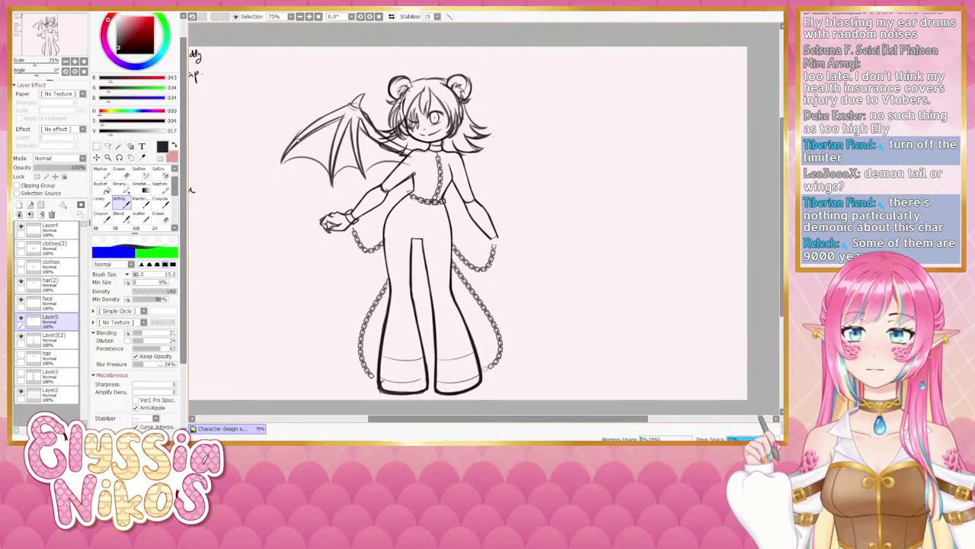
{"action": "left_click_drag", "start_coordinate": [335, 110], "coordinate": [310, 127]}
- Set the eraser size to 7 and trim the rough line edges near the outer wing tip
{"action": "left_click_drag", "start_coordinate": [344, 238], "coordinate": [334, 223]}
{"action": "left_click", "coordinate": [121, 174]}
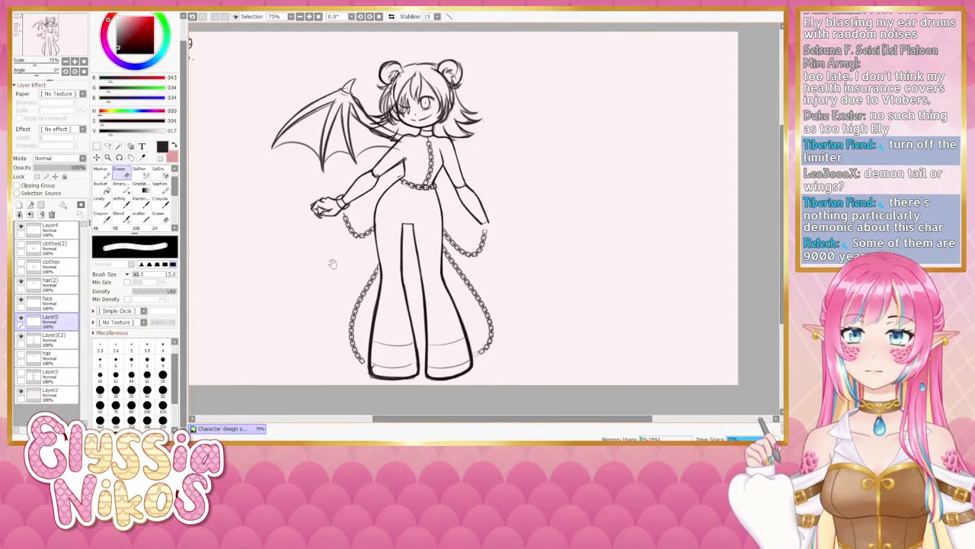
{"action": "left_click_drag", "start_coordinate": [329, 269], "coordinate": [307, 282]}
{"action": "left_click_drag", "start_coordinate": [232, 182], "coordinate": [262, 169]}
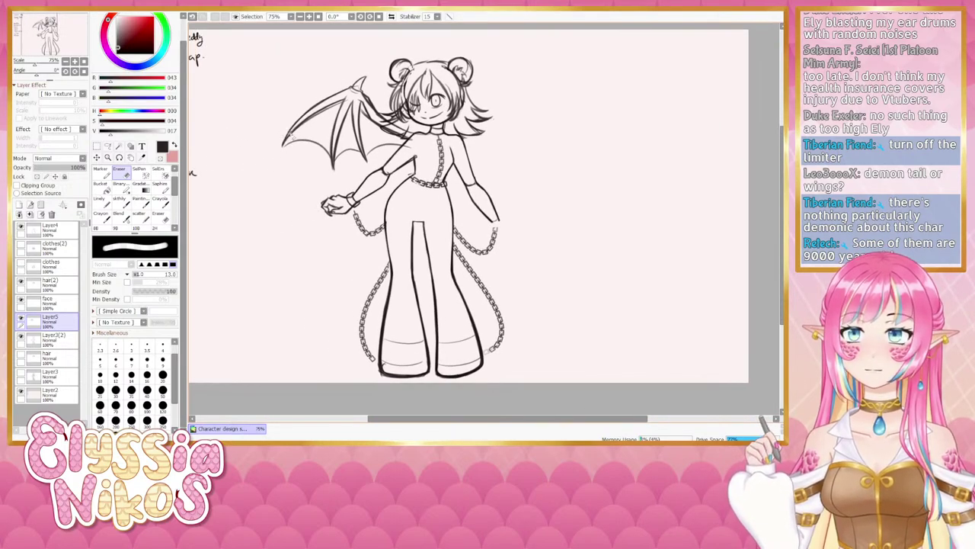
{"action": "left_click_drag", "start_coordinate": [346, 109], "coordinate": [312, 120]}
{"action": "key", "text": "ctrl+z"}
{"action": "key", "text": "ctrl+z"}
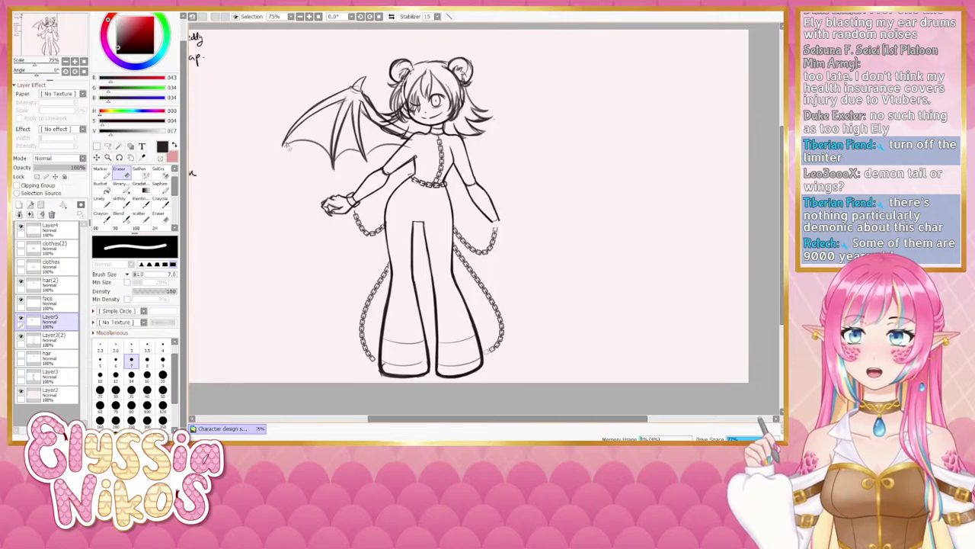
{"action": "key", "text": "ctrl+z"}
{"action": "left_click_drag", "start_coordinate": [293, 139], "coordinate": [283, 157]}
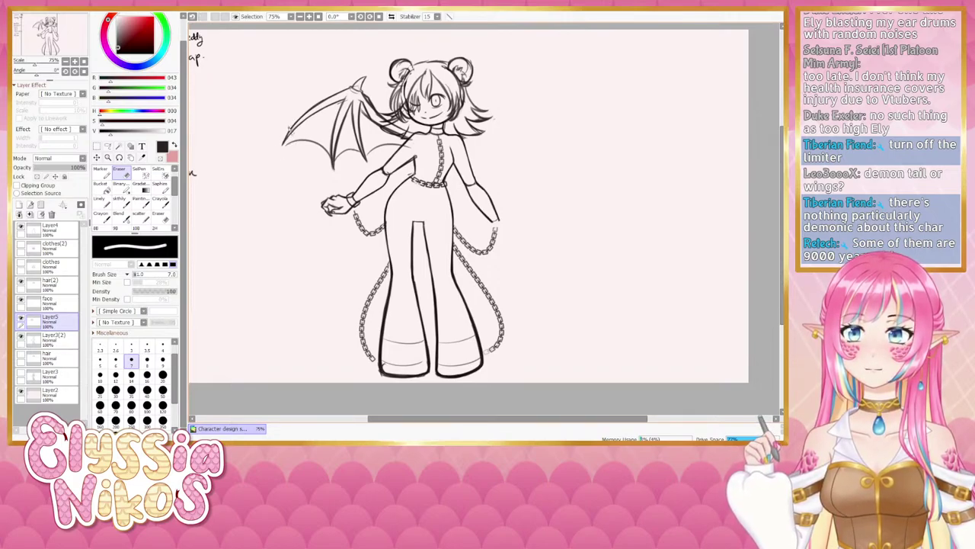
- Rework the lines between the outer tip and the middle finger with the brush, and erase the excess around the middle finger
{"action": "left_click", "coordinate": [120, 202]}
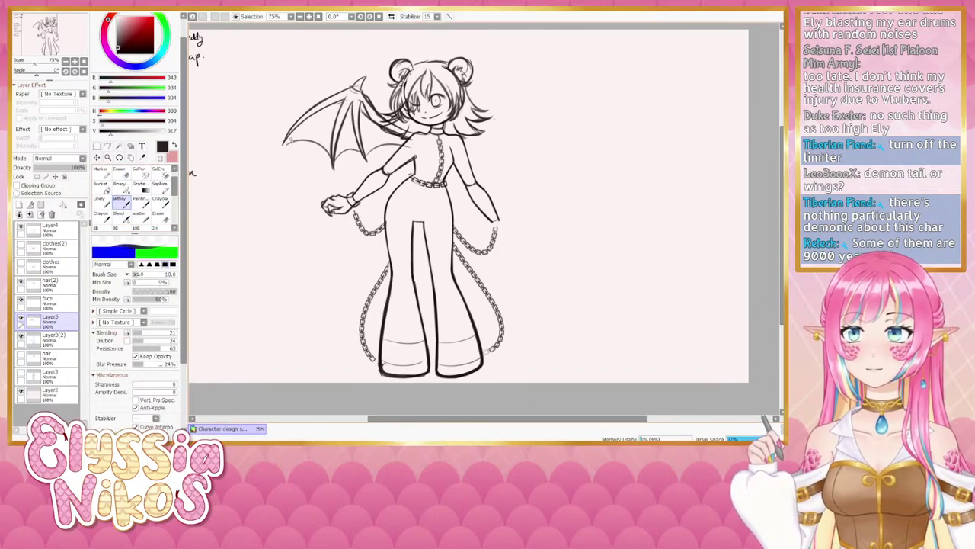
{"action": "key", "text": "ctrl+z"}
{"action": "mouse_move", "coordinate": [293, 131]}
{"action": "left_mouse_down"}
{"action": "mouse_move", "coordinate": [283, 145]}
{"action": "mouse_move", "coordinate": [343, 102]}
{"action": "mouse_move", "coordinate": [331, 155]}
{"action": "left_mouse_up"}
{"action": "key", "text": "ctrl+z"}
{"action": "key", "text": "ctrl+z"}
{"action": "key", "text": "ctrl+z"}
{"action": "key", "text": "ctrl+z"}
{"action": "key", "text": "ctrl+z"}
{"action": "key", "text": "ctrl+z"}
{"action": "key", "text": "e"}
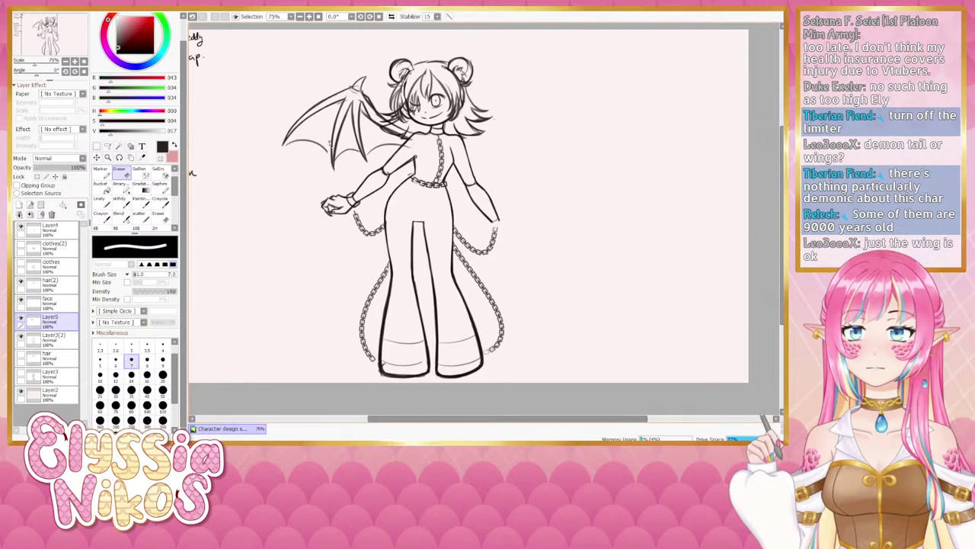
{"action": "left_click_drag", "start_coordinate": [350, 122], "coordinate": [338, 174]}
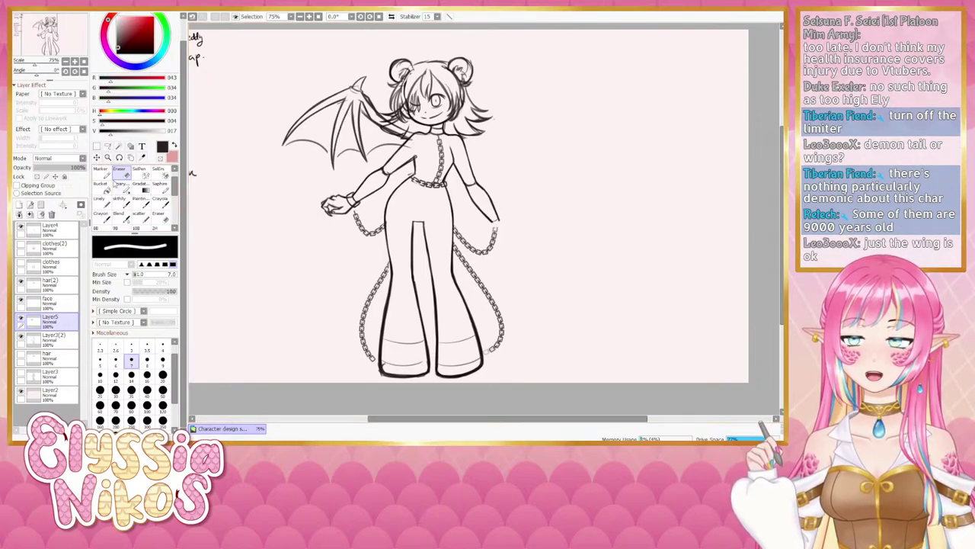
- Redraw the outermost membrane scallop as a curve from the wing tip to the middle finger
{"action": "left_click", "coordinate": [119, 200]}
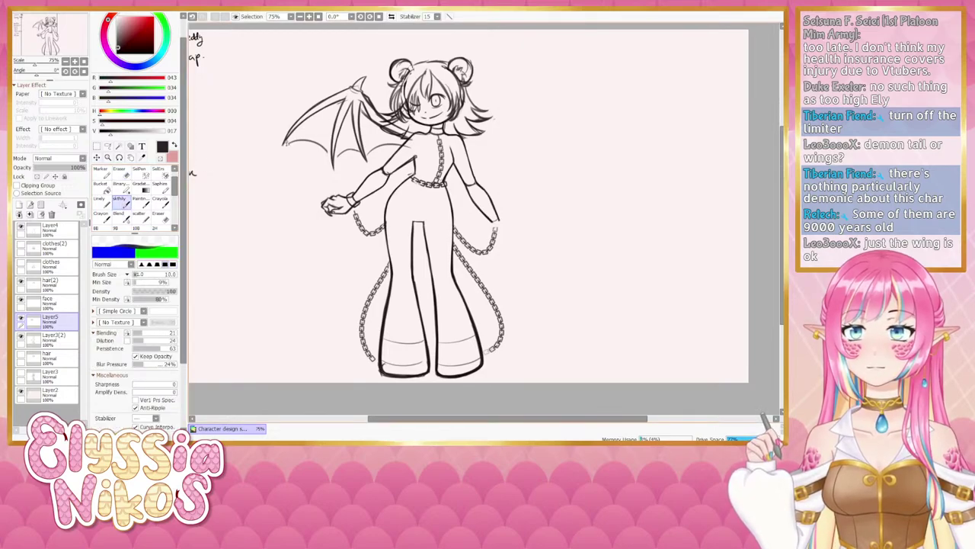
{"action": "left_click_drag", "start_coordinate": [286, 143], "coordinate": [312, 146]}
{"action": "key", "text": "ctrl+z"}
{"action": "left_click_drag", "start_coordinate": [39, 73], "coordinate": [51, 72]}
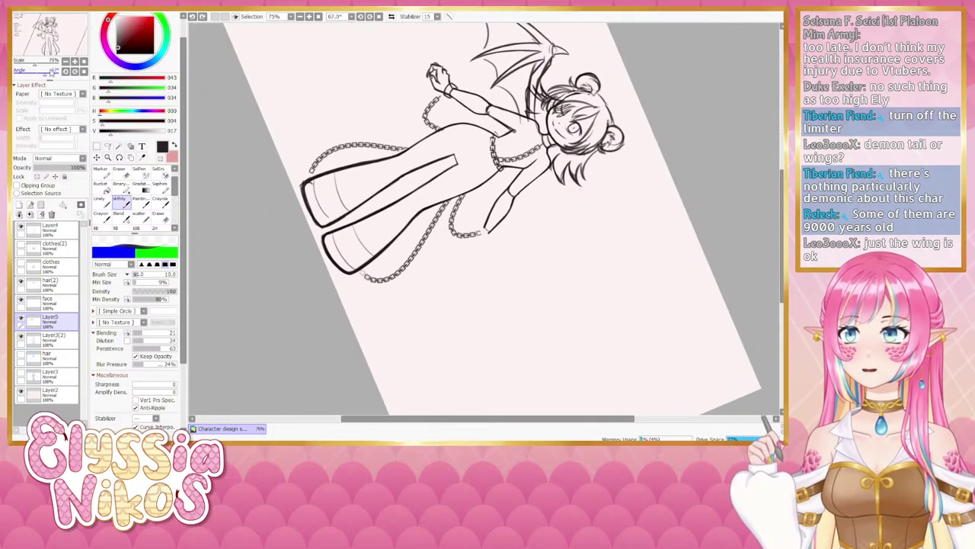
{"action": "left_click_drag", "start_coordinate": [480, 99], "coordinate": [438, 158]}
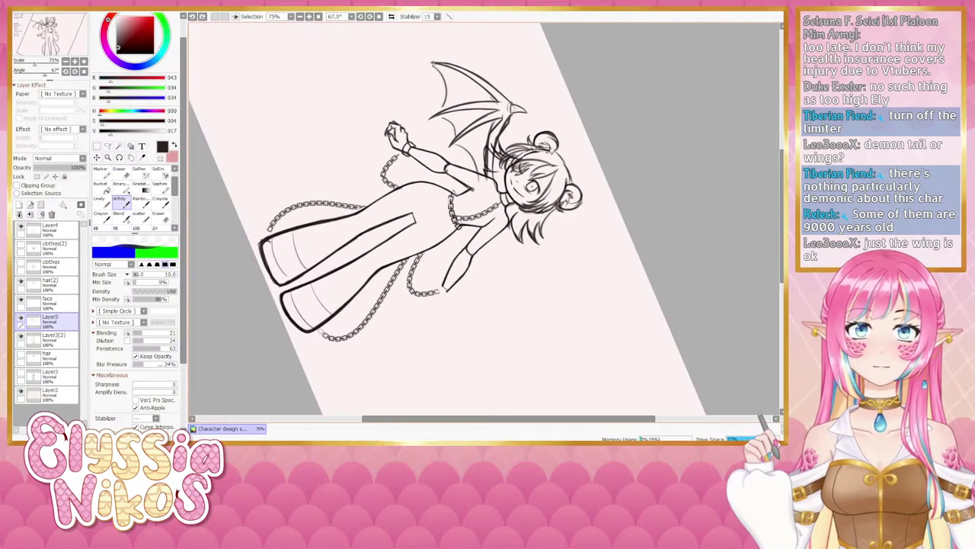
{"action": "key", "text": "ctrl+z"}
{"action": "mouse_move", "coordinate": [435, 63]}
{"action": "left_mouse_down"}
{"action": "mouse_move", "coordinate": [447, 90]}
{"action": "mouse_move", "coordinate": [437, 115]}
{"action": "left_mouse_up"}
{"action": "key", "text": "ctrl+z"}
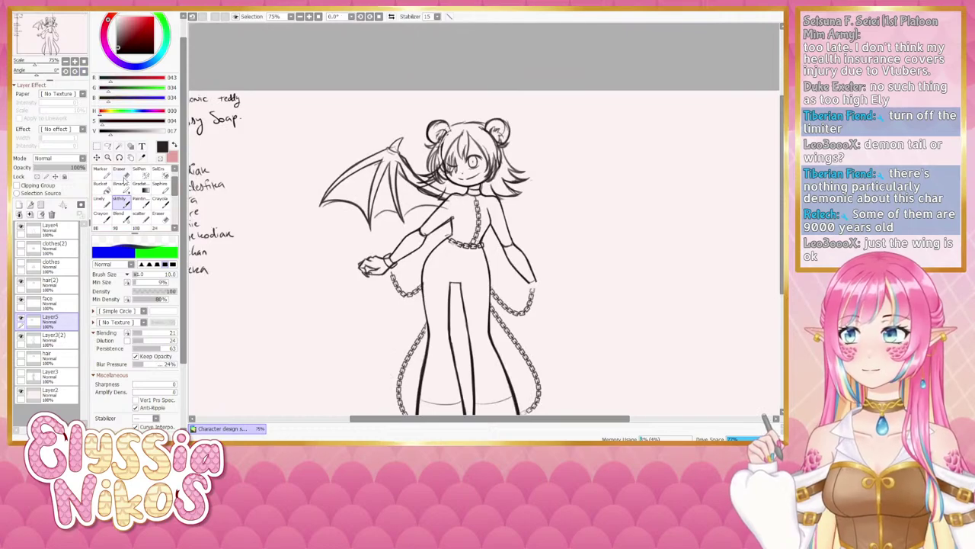
- Erase the stray marks below the outermost membrane scallop and set the eraser size to 8
{"action": "left_click", "coordinate": [120, 175]}
{"action": "left_click_drag", "start_coordinate": [295, 276], "coordinate": [361, 216]}
{"action": "left_click_drag", "start_coordinate": [388, 155], "coordinate": [404, 154]}
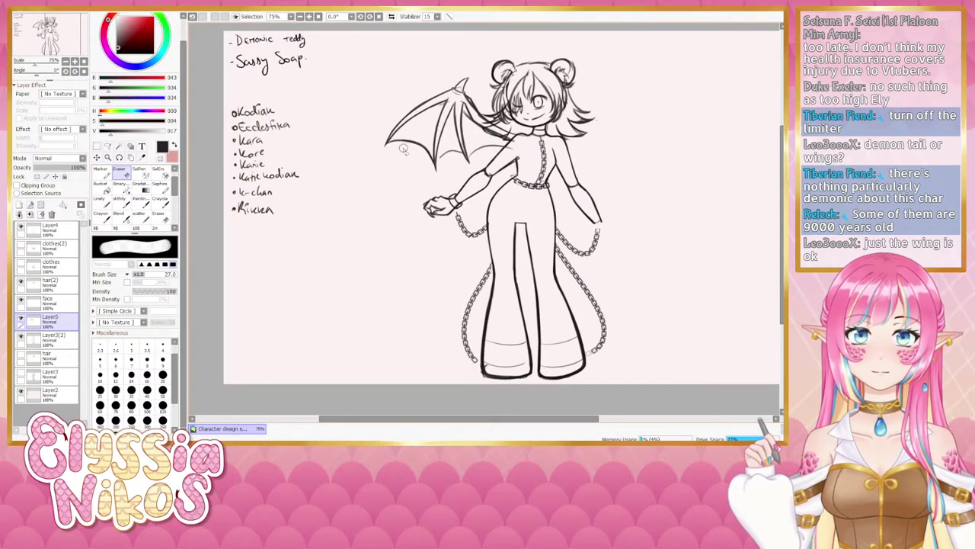
{"action": "left_click_drag", "start_coordinate": [412, 157], "coordinate": [379, 165]}
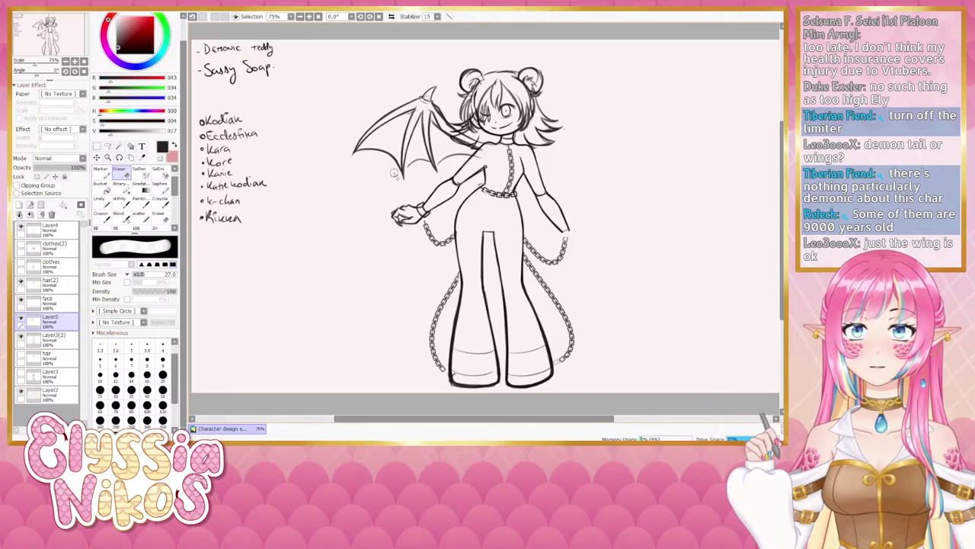
{"action": "key", "text": "["}
{"action": "key", "text": "["}
{"action": "key", "text": "["}
{"action": "key", "text": "["}
{"action": "key", "text": "["}
{"action": "key", "text": "["}
{"action": "key", "text": "["}
{"action": "key", "text": "["}
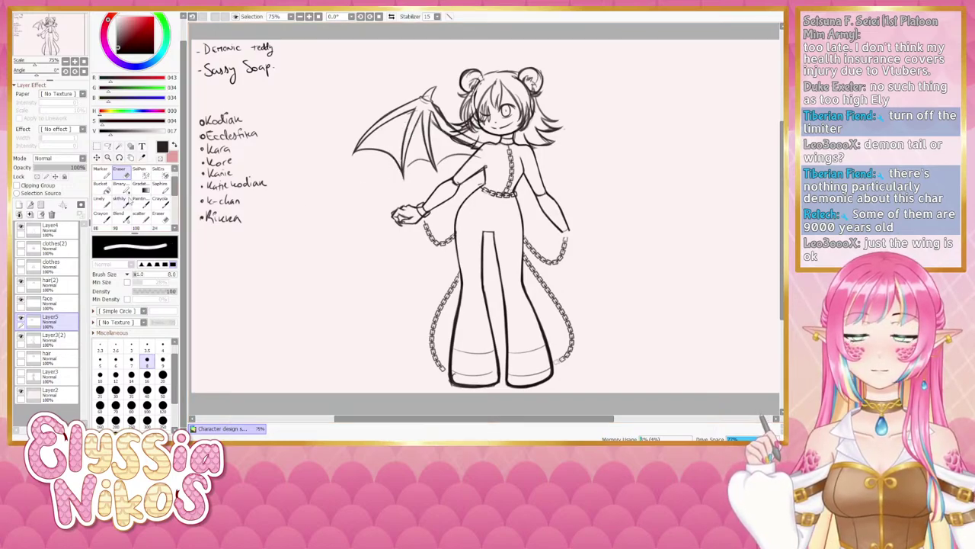
- Touch up the middle wing finger near its tip with the brush and trim the upper edge of the outer finger with the eraser
{"action": "left_click", "coordinate": [120, 199]}
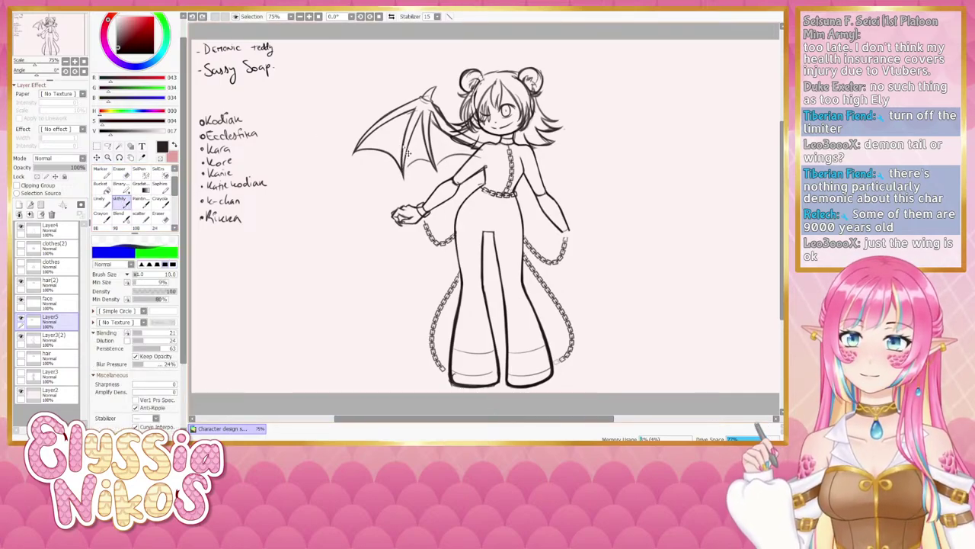
{"action": "left_click_drag", "start_coordinate": [405, 155], "coordinate": [403, 168]}
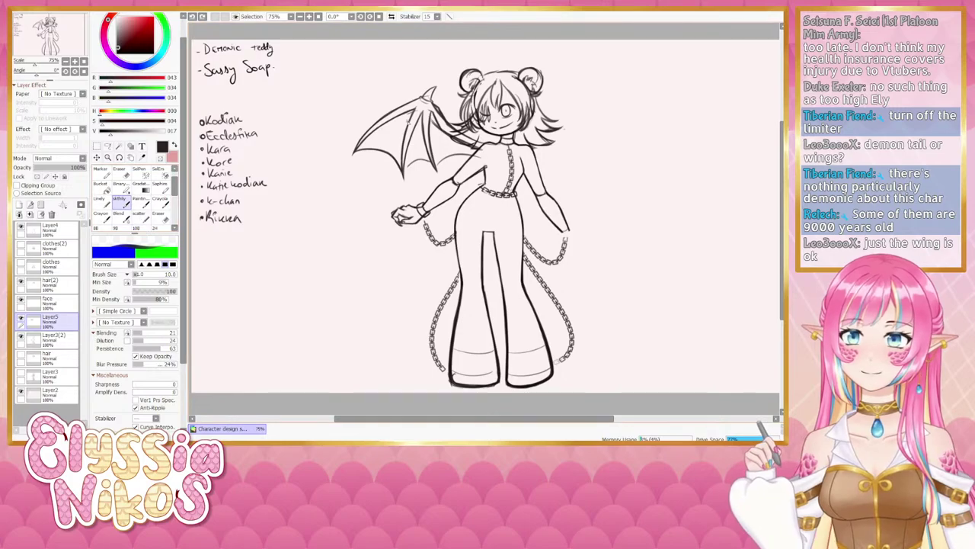
{"action": "left_click", "coordinate": [121, 176]}
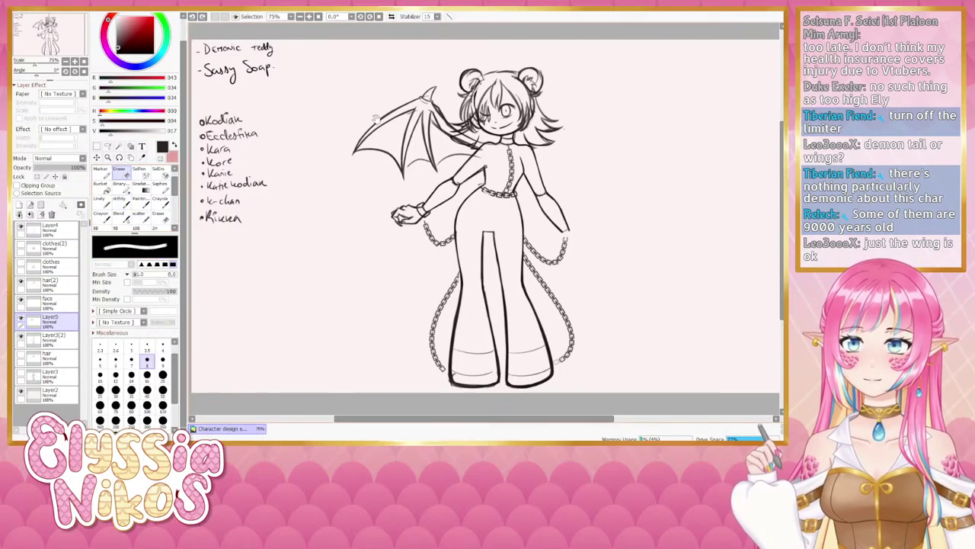
{"action": "left_click_drag", "start_coordinate": [401, 101], "coordinate": [393, 101]}
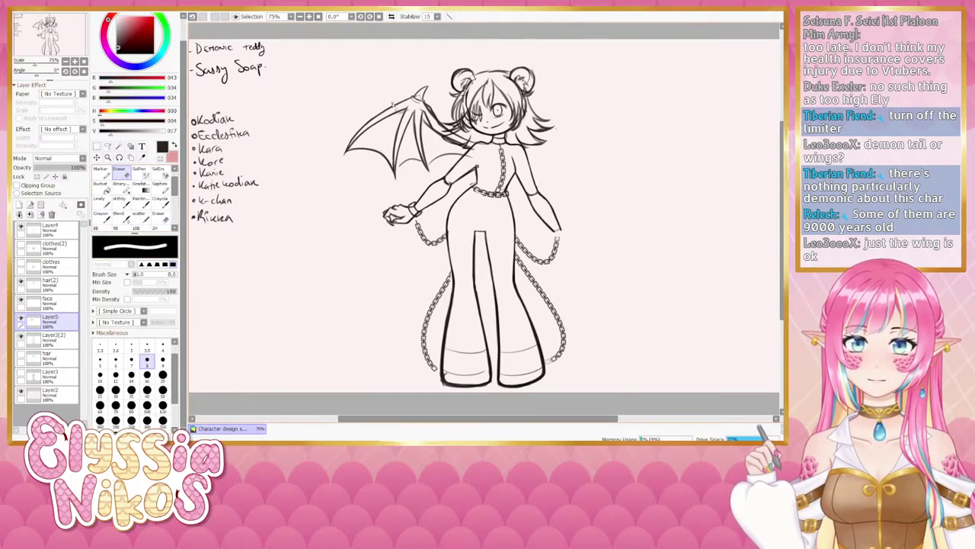
{"action": "left_click_drag", "start_coordinate": [422, 189], "coordinate": [381, 178]}
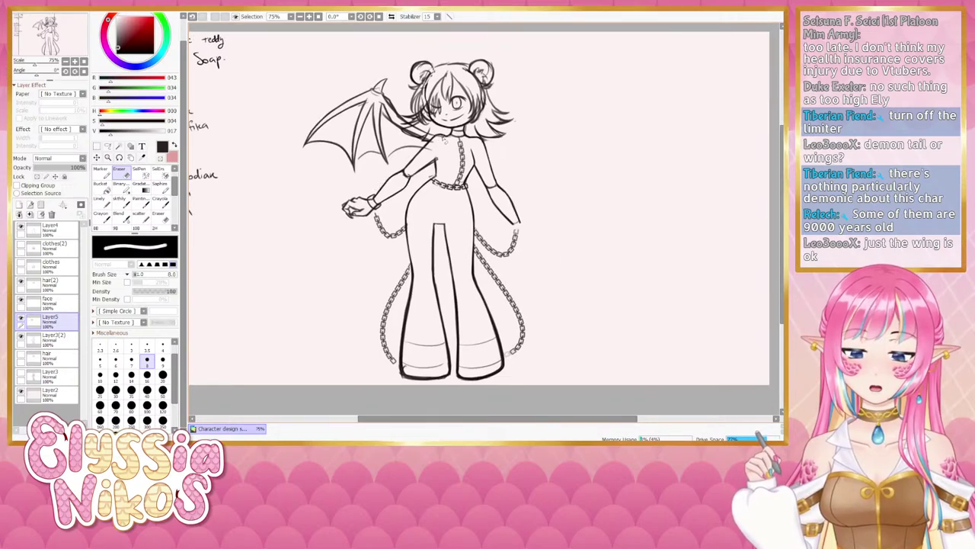
{"action": "left_click_drag", "start_coordinate": [428, 149], "coordinate": [431, 162]}
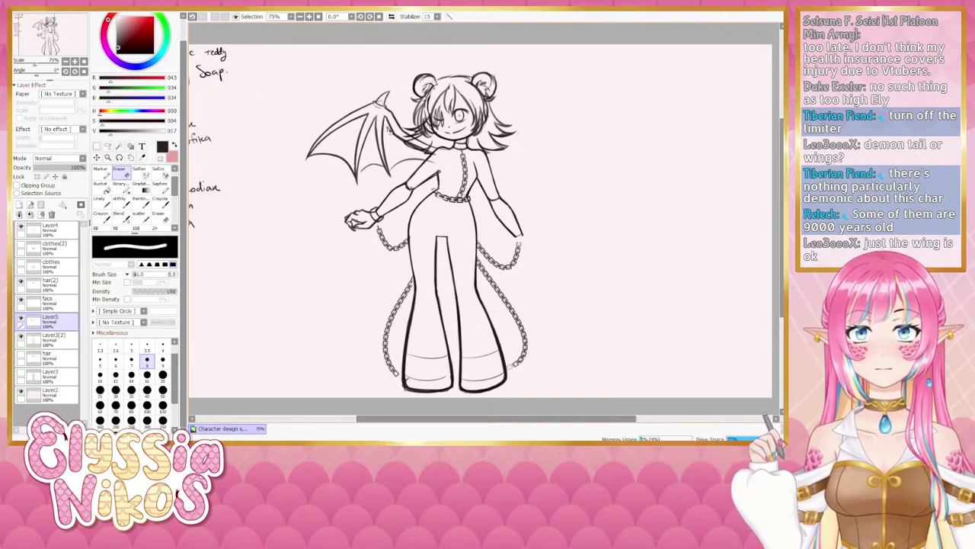
{"action": "left_click_drag", "start_coordinate": [393, 137], "coordinate": [366, 140]}
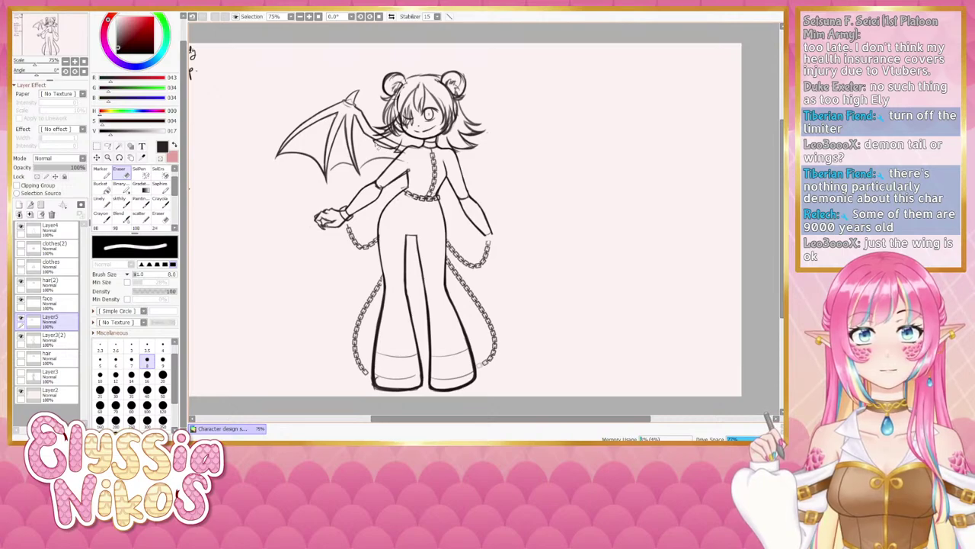
{"action": "left_click_drag", "start_coordinate": [410, 179], "coordinate": [427, 166]}
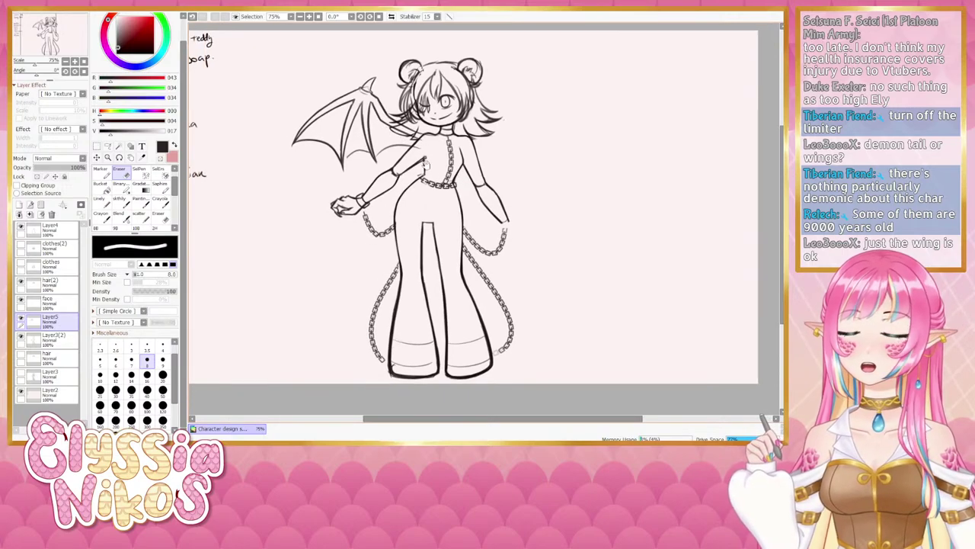
- Redraw the membrane scallop from the middle finger's tip to the inner finger with the brush at size 12
{"action": "left_click", "coordinate": [120, 200]}
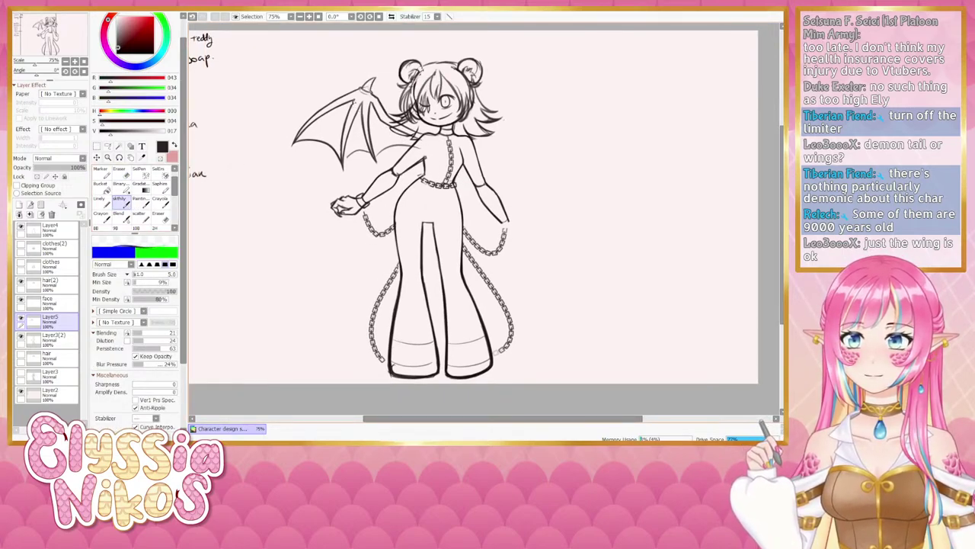
{"action": "left_click_drag", "start_coordinate": [377, 227], "coordinate": [370, 228]}
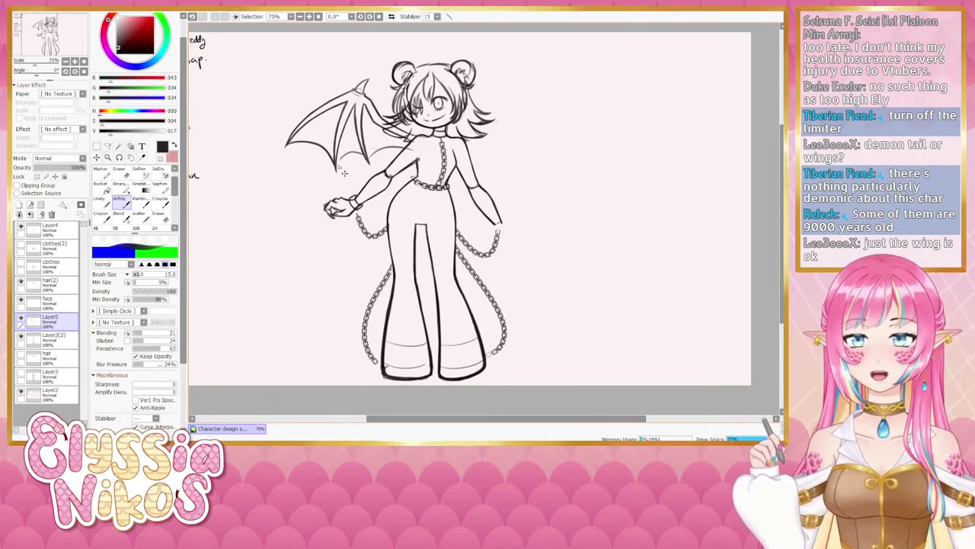
{"action": "key", "text": "ctrl+z"}
{"action": "key", "text": "ctrl+z"}
{"action": "key", "text": "ctrl+y"}
{"action": "key", "text": "["}
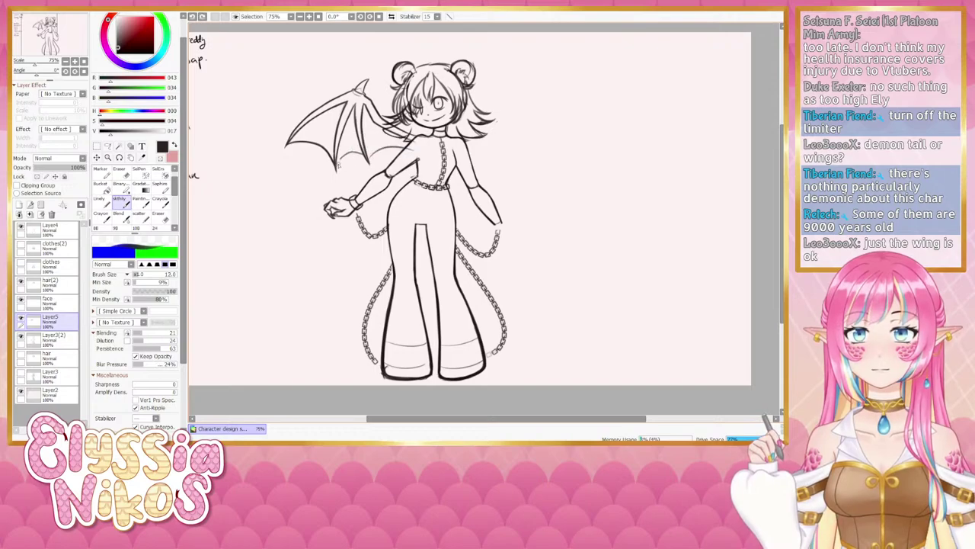
{"action": "left_click_drag", "start_coordinate": [337, 167], "coordinate": [352, 153]}
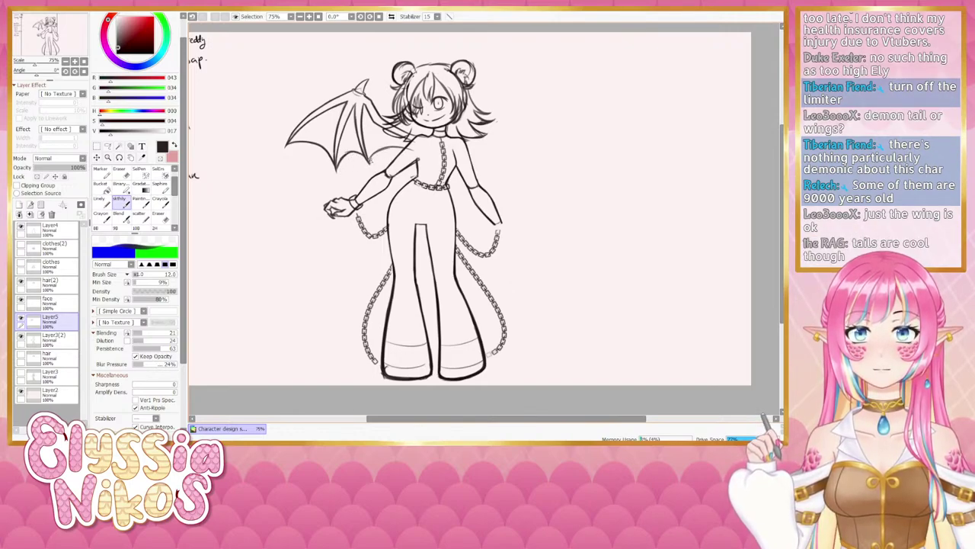
{"action": "key", "text": "ctrl+z"}
{"action": "mouse_move", "coordinate": [372, 161]}
{"action": "left_mouse_down"}
{"action": "mouse_move", "coordinate": [406, 150]}
{"action": "mouse_move", "coordinate": [414, 204]}
{"action": "mouse_move", "coordinate": [391, 188]}
{"action": "left_mouse_up"}
- Clean up the rough lines around the wing joint below the claw with the eraser at size 6
{"action": "left_click", "coordinate": [66, 61]}
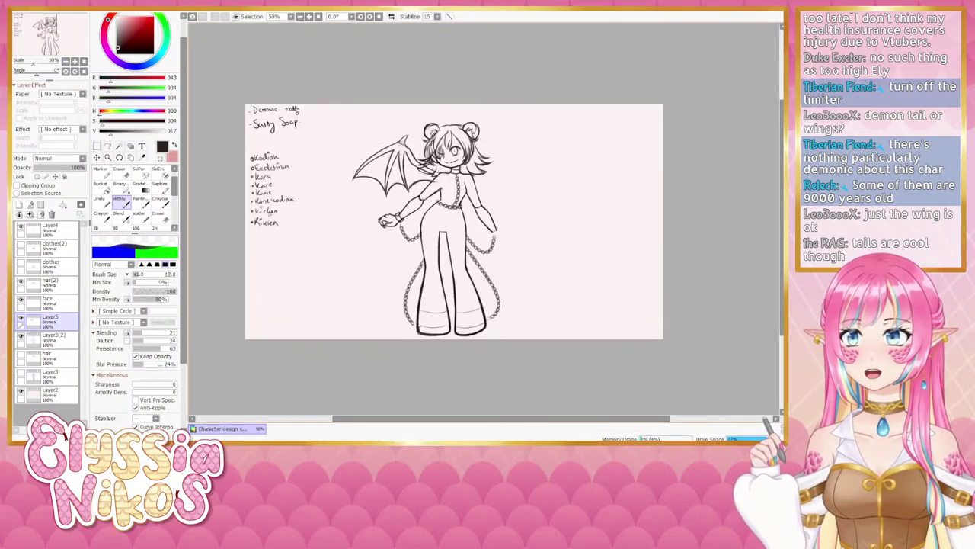
{"action": "left_click_drag", "start_coordinate": [330, 232], "coordinate": [316, 225]}
{"action": "double_click", "coordinate": [74, 62]}
{"action": "left_click_drag", "start_coordinate": [320, 175], "coordinate": [414, 270]}
{"action": "left_click", "coordinate": [127, 175]}
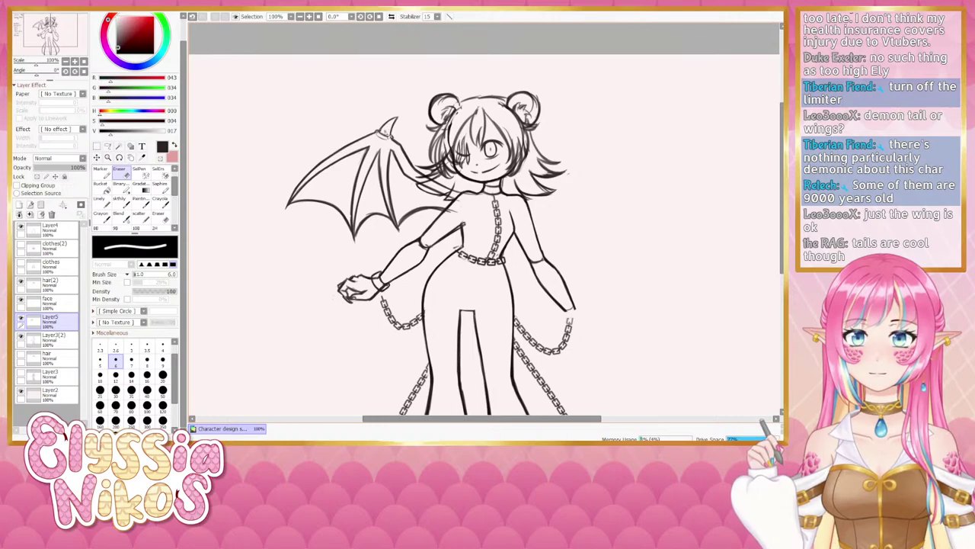
{"action": "scroll", "coordinate": [385, 141], "scroll_direction": "down", "scroll_amount": 2}
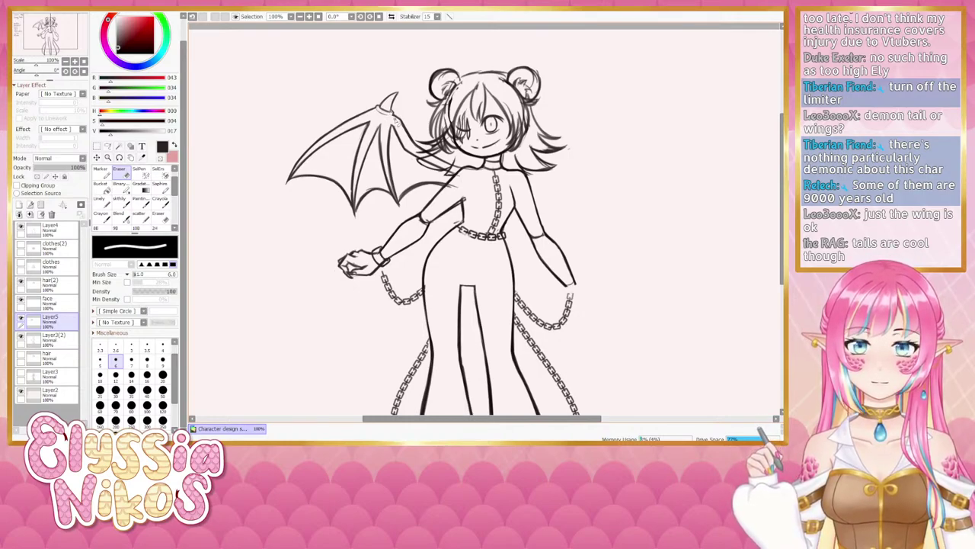
{"action": "mouse_move", "coordinate": [448, 196]}
{"action": "left_mouse_down"}
{"action": "mouse_move", "coordinate": [398, 153]}
{"action": "mouse_move", "coordinate": [423, 140]}
{"action": "left_mouse_up"}
{"action": "mouse_move", "coordinate": [413, 140]}
{"action": "left_mouse_down"}
{"action": "mouse_move", "coordinate": [397, 152]}
{"action": "mouse_move", "coordinate": [427, 142]}
{"action": "mouse_move", "coordinate": [406, 125]}
{"action": "left_mouse_up"}
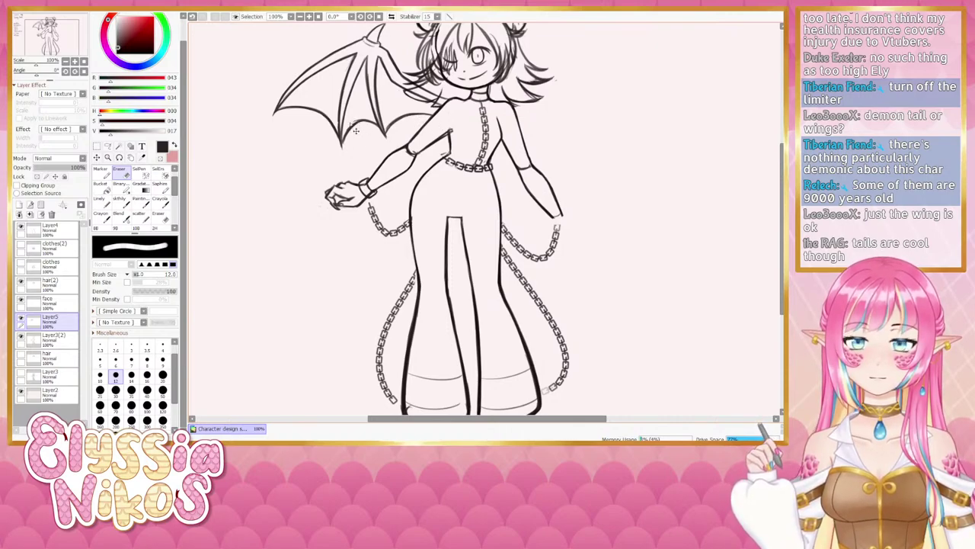
- Set the eraser size to 7 and the brush size to 9, and rework the line at the middle finger's tip
{"action": "key", "text": "bracketleft"}
{"action": "key", "text": "bracketleft"}
{"action": "key", "text": "bracketleft"}
{"action": "key", "text": "bracketleft"}
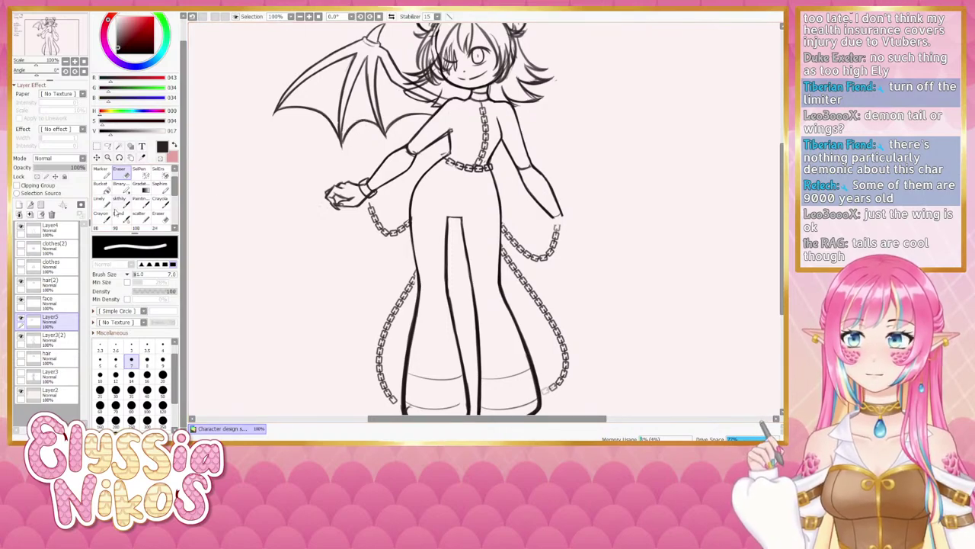
{"action": "left_click", "coordinate": [120, 200]}
{"action": "key", "text": "bracketleft"}
{"action": "key", "text": "bracketleft"}
{"action": "key", "text": "bracketleft"}
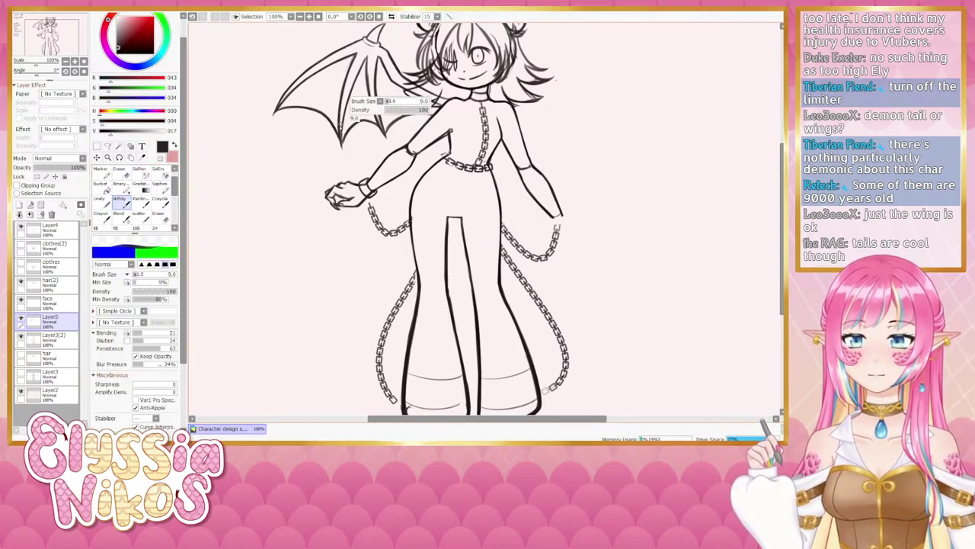
{"action": "key", "text": "ctrl+z"}
{"action": "left_click_drag", "start_coordinate": [344, 120], "coordinate": [342, 148]}
{"action": "key", "text": "ctrl+z"}
{"action": "left_click_drag", "start_coordinate": [300, 173], "coordinate": [293, 193]}
{"action": "key", "text": "e"}
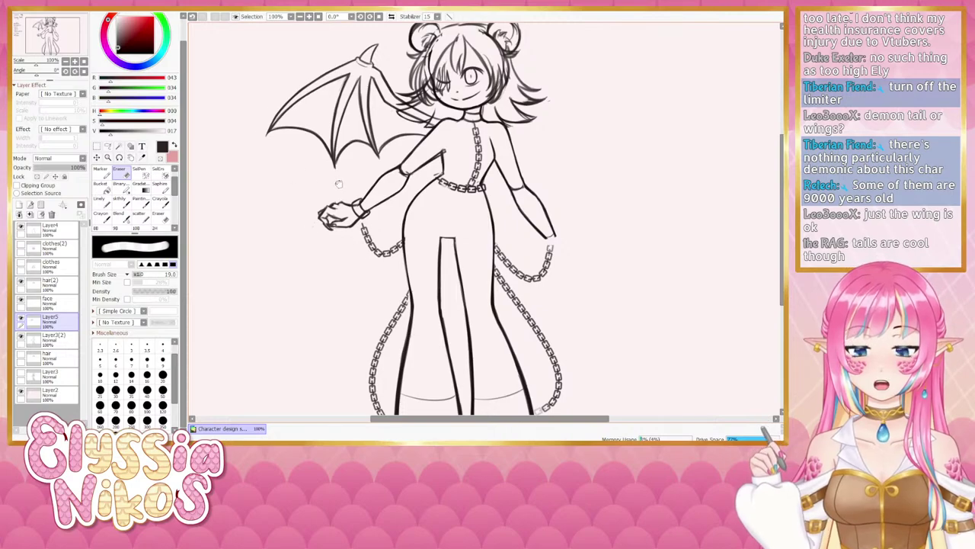
{"action": "left_click_drag", "start_coordinate": [334, 186], "coordinate": [325, 183]}
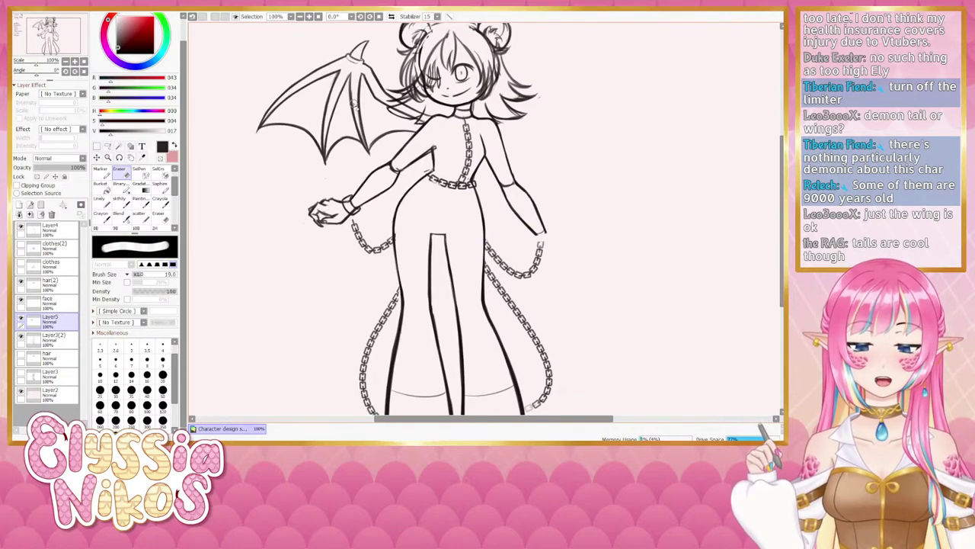
- Lasso the finished wing, duplicate it onto a new layer, and mirror the copy horizontally with a transform
{"action": "left_click", "coordinate": [66, 62]}
{"action": "left_click_drag", "start_coordinate": [320, 183], "coordinate": [298, 189]}
{"action": "left_click", "coordinate": [65, 61]}
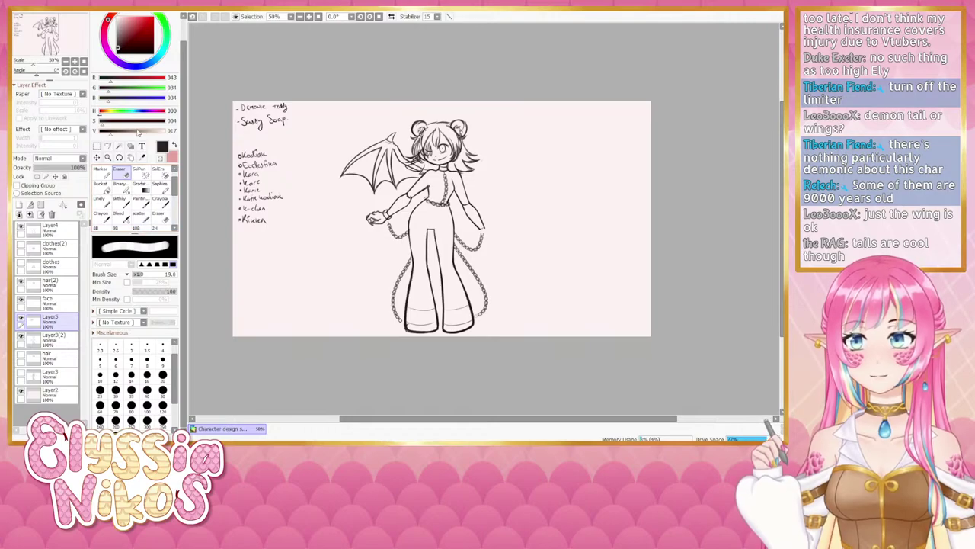
{"action": "left_click", "coordinate": [108, 146]}
{"action": "mouse_move", "coordinate": [398, 120]}
{"action": "left_mouse_down"}
{"action": "mouse_move", "coordinate": [335, 205]}
{"action": "mouse_move", "coordinate": [445, 183]}
{"action": "left_mouse_up"}
{"action": "key", "text": "ctrl+t"}
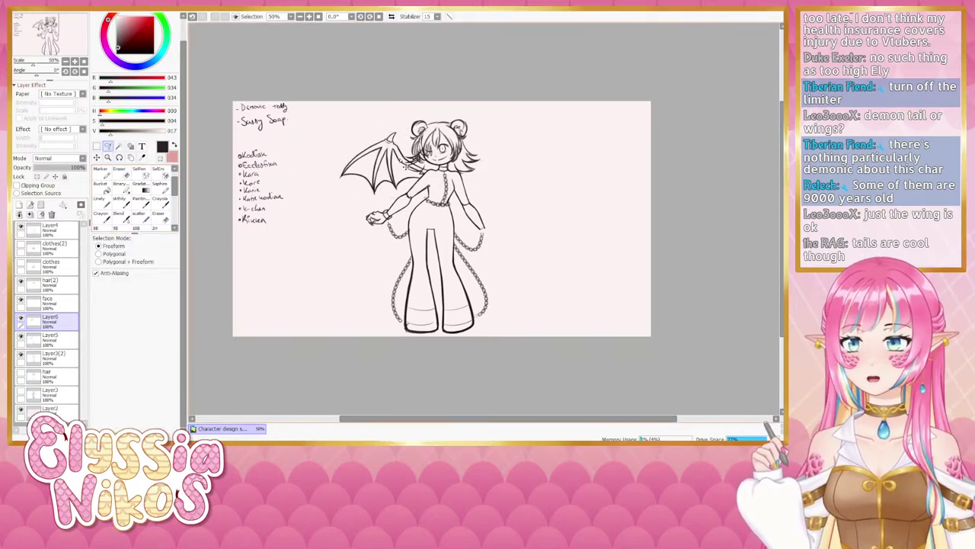
{"action": "left_click", "coordinate": [140, 346]}
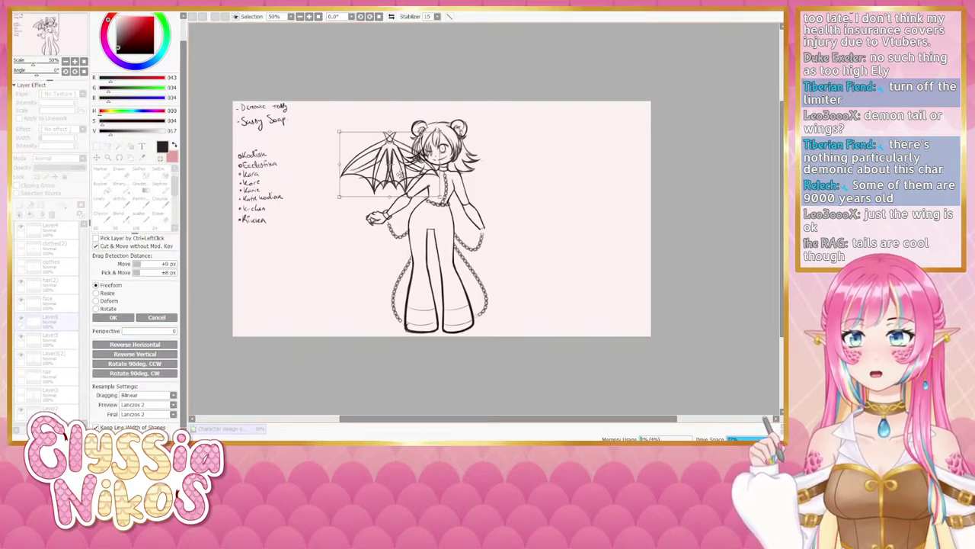
- Move the mirrored wing behind the character's opposite shoulder, rotate it slightly upward, and apply the transform
{"action": "left_click_drag", "start_coordinate": [402, 174], "coordinate": [502, 176]}
{"action": "left_click_drag", "start_coordinate": [565, 237], "coordinate": [579, 218]}
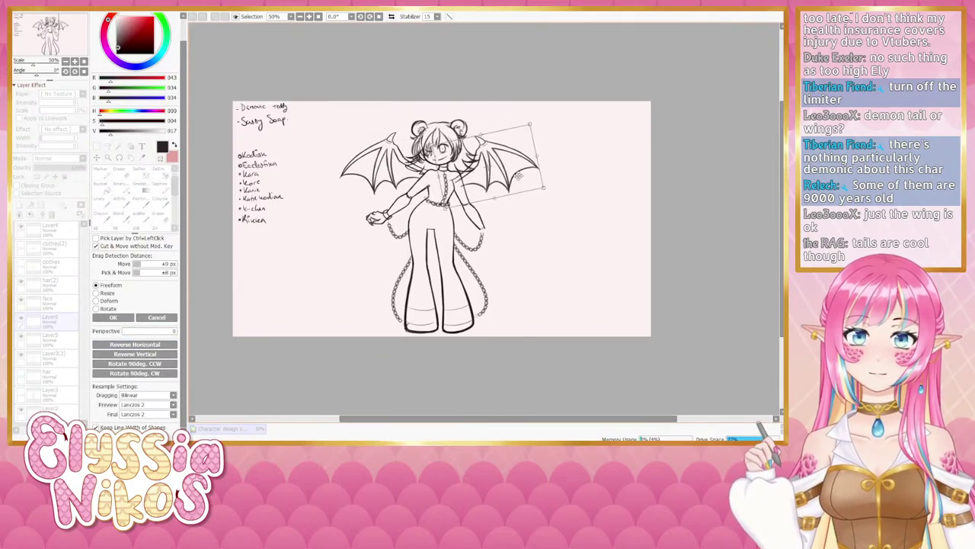
{"action": "left_click_drag", "start_coordinate": [496, 171], "coordinate": [497, 165]}
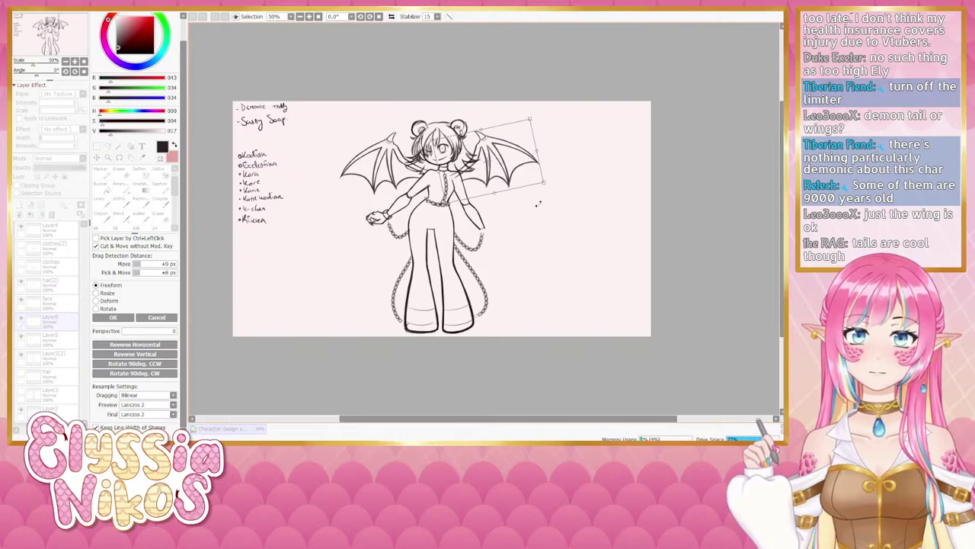
{"action": "left_click_drag", "start_coordinate": [542, 212], "coordinate": [545, 209]}
{"action": "left_click_drag", "start_coordinate": [490, 173], "coordinate": [497, 162]}
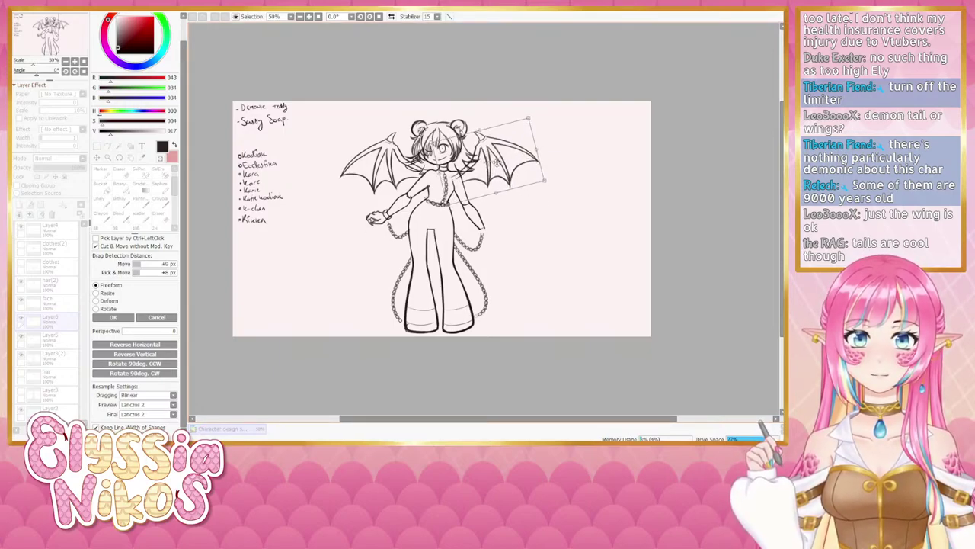
{"action": "left_click", "coordinate": [113, 317]}
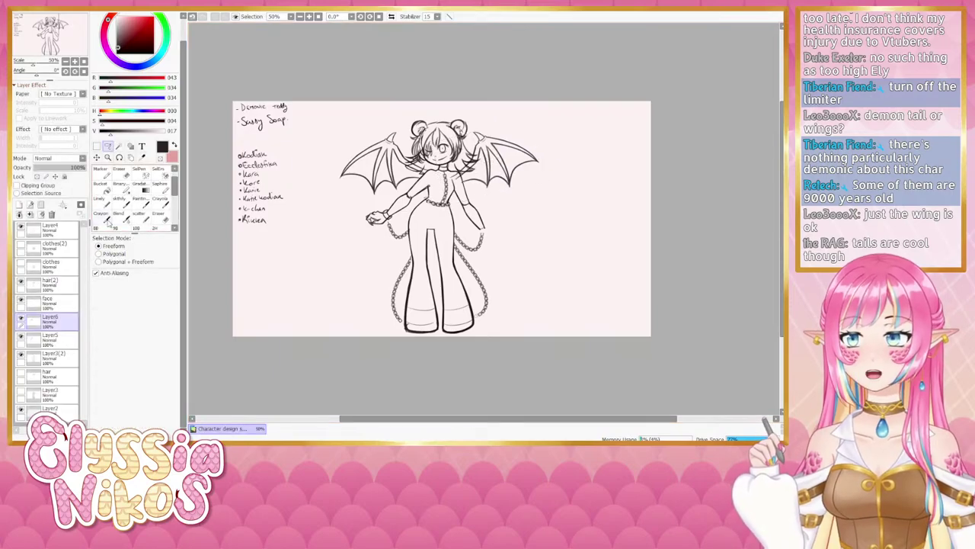
- Deselect and erase the parts of the mirrored wing that overlap the torso and upper arm, with the eraser at size 42
{"action": "left_click", "coordinate": [97, 157]}
{"action": "left_click", "coordinate": [120, 176]}
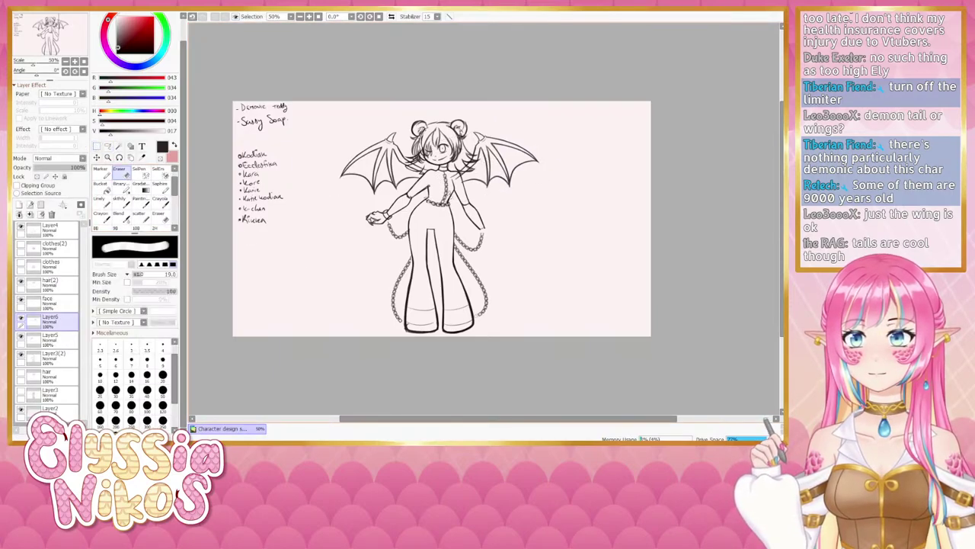
{"action": "left_click_drag", "start_coordinate": [451, 195], "coordinate": [452, 180]}
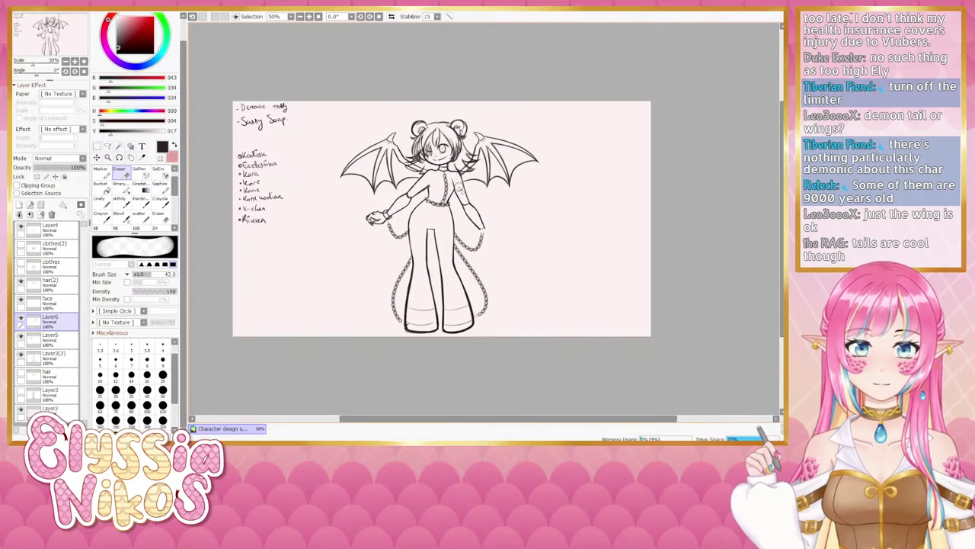
{"action": "left_click_drag", "start_coordinate": [438, 246], "coordinate": [442, 228]}
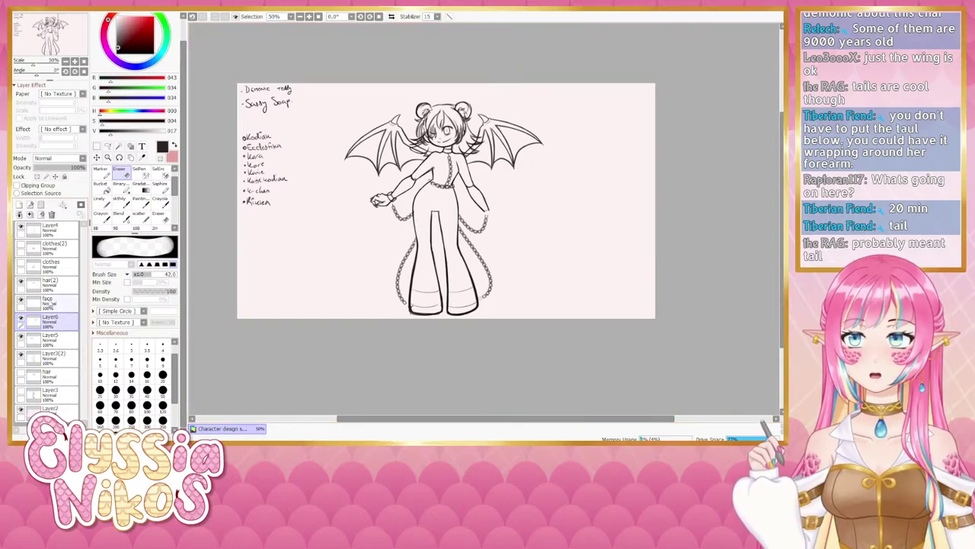
- Toggle the visibility of the clothes layer to compare the design, leaving the layer shown
{"action": "left_click", "coordinate": [21, 264]}
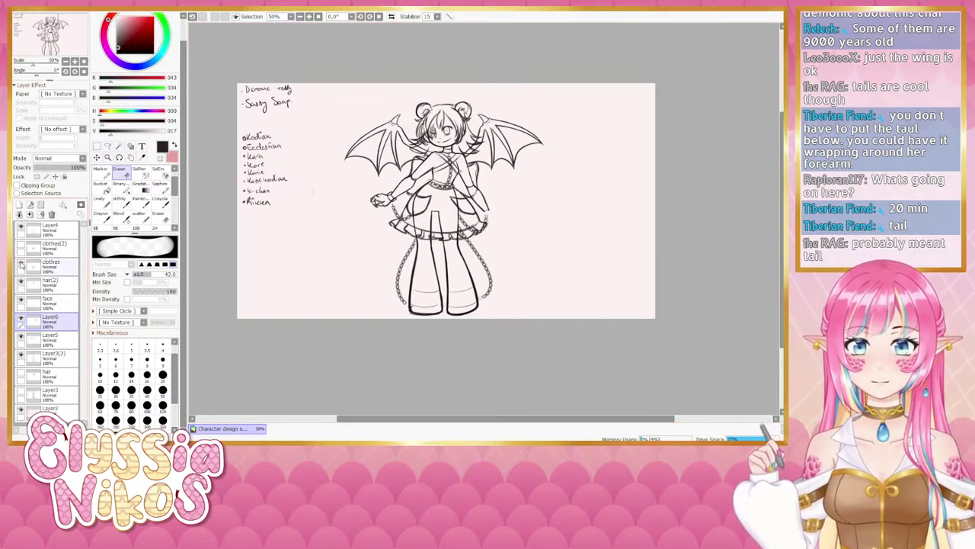
{"action": "left_click", "coordinate": [22, 264]}
{"action": "left_click", "coordinate": [21, 265]}
{"action": "left_click", "coordinate": [22, 264]}
{"action": "left_click", "coordinate": [21, 264]}
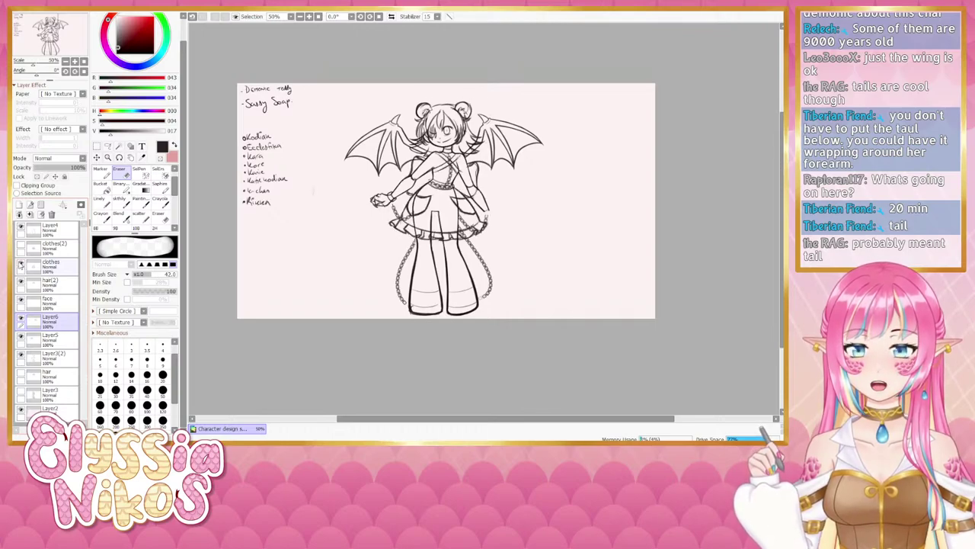
- Hide the clothes layer, show the clothes(2) layer, and clear the old outfit sketch from clothes(2)
{"action": "left_click", "coordinate": [21, 264]}
{"action": "left_click", "coordinate": [22, 245]}
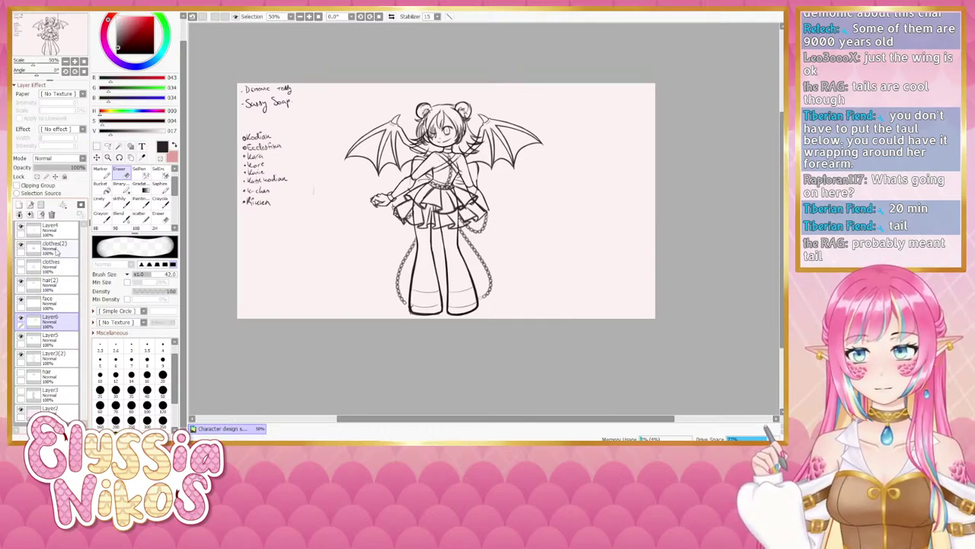
{"action": "left_click", "coordinate": [53, 247]}
{"action": "left_click", "coordinate": [42, 215]}
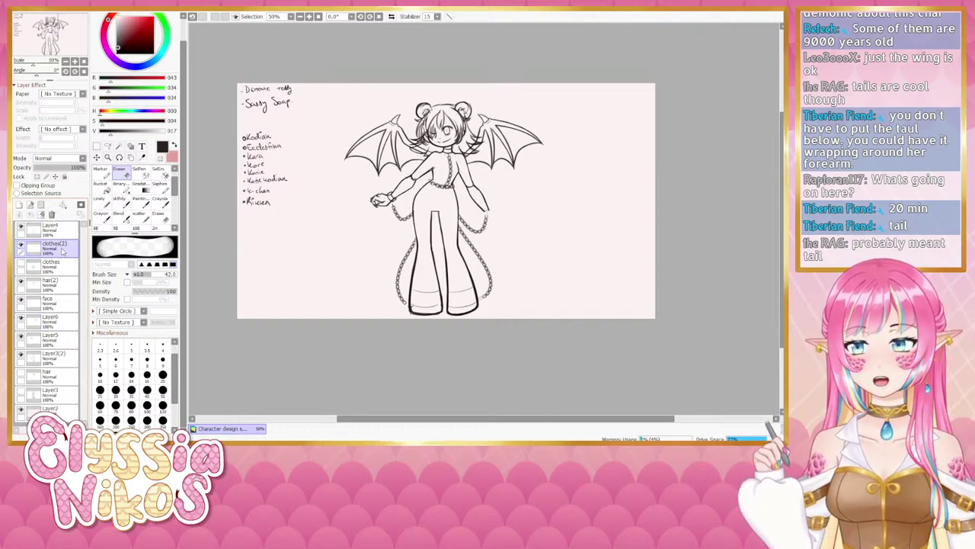
- Sketch the left edge of a flared skirt from the waist chain toward the wrist chain, with the sketching brush at size 17
{"action": "left_click", "coordinate": [119, 200]}
{"action": "left_click_drag", "start_coordinate": [429, 183], "coordinate": [404, 218]}
{"action": "key", "text": "ctrl+z"}
{"action": "key", "text": "bracketright"}
{"action": "key", "text": "bracketright"}
{"action": "key", "text": "bracketright"}
{"action": "key", "text": "bracketright"}
{"action": "key", "text": "bracketright"}
{"action": "key", "text": "bracketright"}
{"action": "key", "text": "bracketright"}
{"action": "key", "text": "bracketright"}
{"action": "key", "text": "bracketright"}
{"action": "mouse_move", "coordinate": [425, 187]}
{"action": "left_mouse_down"}
{"action": "mouse_move", "coordinate": [394, 214]}
{"action": "mouse_move", "coordinate": [420, 189]}
{"action": "left_mouse_up"}
{"action": "key", "text": "ctrl+z"}
{"action": "key", "text": "ctrl+z"}
{"action": "mouse_move", "coordinate": [392, 221]}
{"action": "left_mouse_down"}
{"action": "mouse_move", "coordinate": [423, 186]}
{"action": "mouse_move", "coordinate": [393, 219]}
{"action": "left_mouse_up"}
{"action": "key", "text": "ctrl+z"}
{"action": "key", "text": "ctrl+z"}
{"action": "key", "text": "ctrl+z"}
{"action": "key", "text": "ctrl+z"}
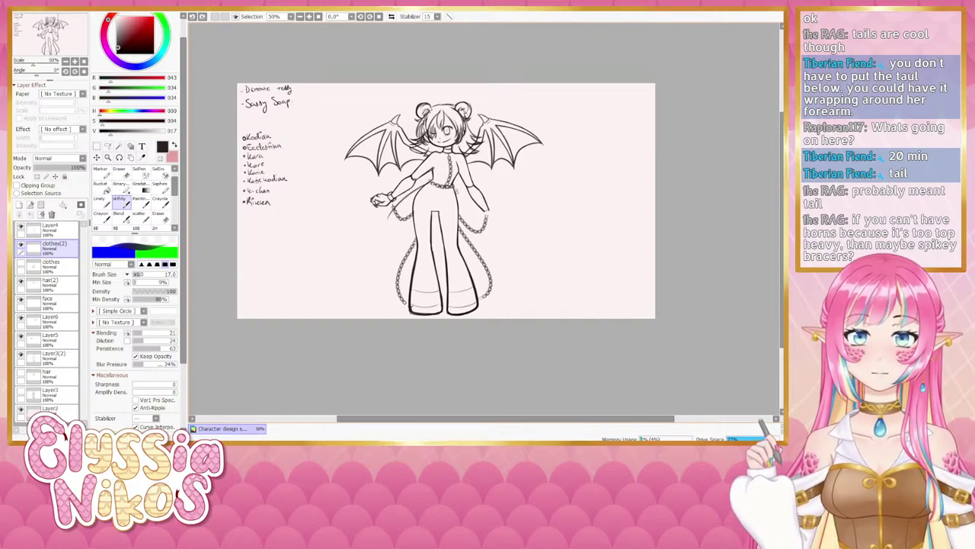
- Sketch the skirt's right edge from the waist chain down past the forearm, redrawing the stroke until the flare matches
{"action": "left_click_drag", "start_coordinate": [454, 188], "coordinate": [480, 228]}
{"action": "key", "text": "ctrl+z"}
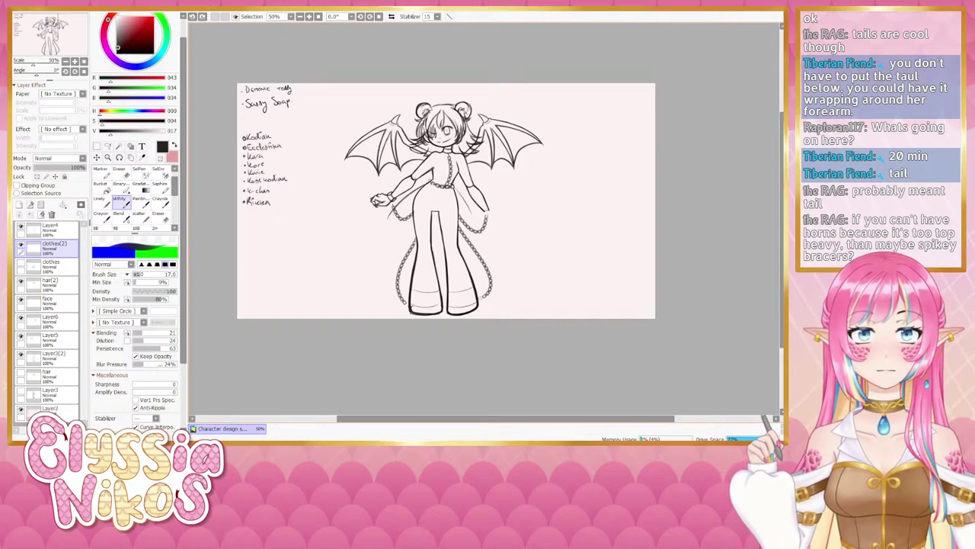
{"action": "left_click_drag", "start_coordinate": [455, 188], "coordinate": [480, 231]}
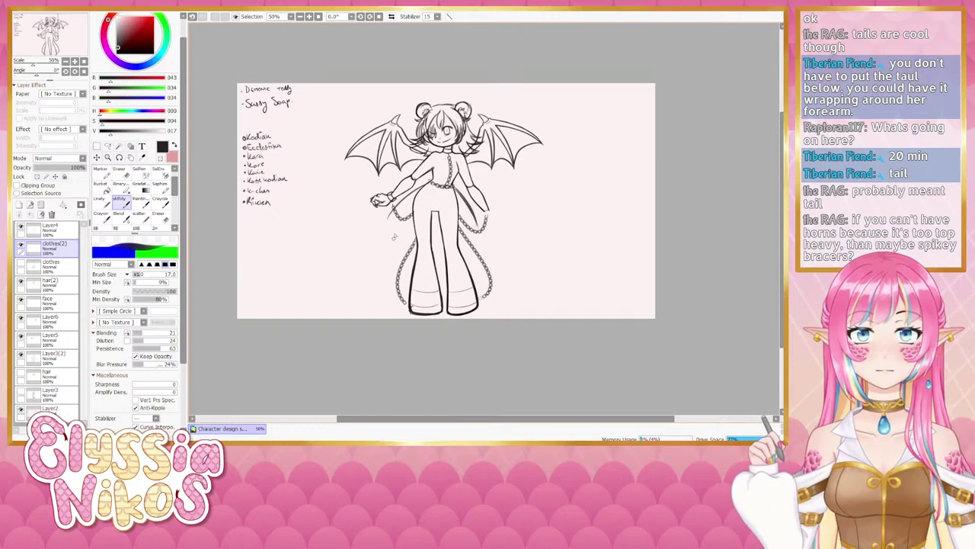
- Sketch a thin curved hem across the upper legs, joining the two edges of the skirt
{"action": "mouse_move", "coordinate": [389, 219]}
{"action": "left_mouse_down"}
{"action": "mouse_move", "coordinate": [435, 226]}
{"action": "mouse_move", "coordinate": [397, 229]}
{"action": "mouse_move", "coordinate": [388, 216]}
{"action": "mouse_move", "coordinate": [435, 229]}
{"action": "mouse_move", "coordinate": [388, 219]}
{"action": "mouse_move", "coordinate": [429, 240]}
{"action": "mouse_move", "coordinate": [388, 218]}
{"action": "mouse_move", "coordinate": [449, 243]}
{"action": "mouse_move", "coordinate": [482, 236]}
{"action": "mouse_move", "coordinate": [440, 248]}
{"action": "left_mouse_up"}
{"action": "key", "text": "ctrl+z"}
{"action": "key", "text": "ctrl+z"}
{"action": "key", "text": "ctrl+z"}
{"action": "key", "text": "ctrl+z"}
{"action": "key", "text": "ctrl+z"}
{"action": "key", "text": "ctrl+z"}
{"action": "key", "text": "ctrl+z"}
{"action": "key", "text": "ctrl+z"}
{"action": "key", "text": "ctrl+y"}
{"action": "key", "text": "ctrl+y"}
{"action": "key", "text": "ctrl+y"}
{"action": "key", "text": "ctrl+z"}
{"action": "left_click_drag", "start_coordinate": [480, 224], "coordinate": [436, 242]}
{"action": "key", "text": "ctrl+z"}
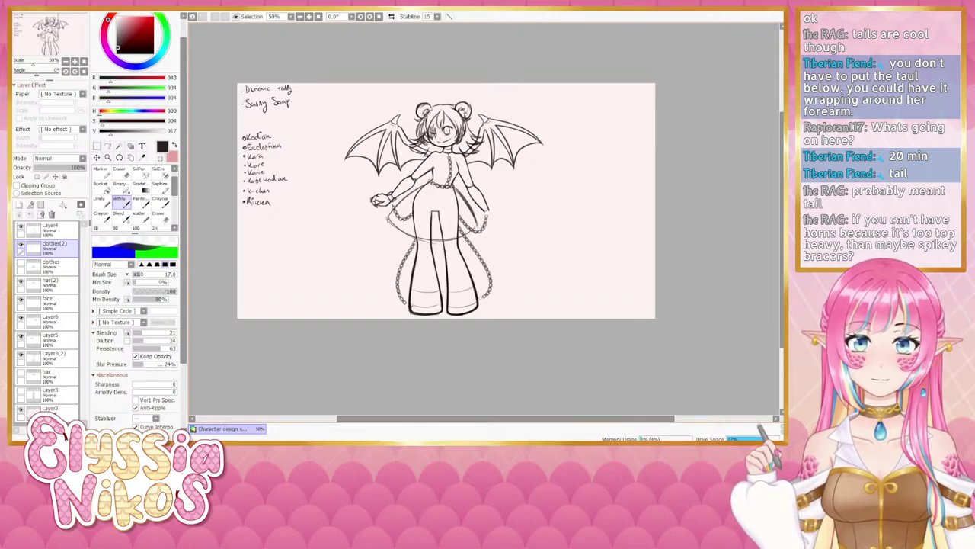
- Redraw the skirt's hem with a bolder, rounder curve from the left edge to the right edge
{"action": "mouse_move", "coordinate": [388, 219]}
{"action": "left_mouse_down"}
{"action": "mouse_move", "coordinate": [451, 241]}
{"action": "mouse_move", "coordinate": [481, 227]}
{"action": "mouse_move", "coordinate": [451, 237]}
{"action": "mouse_move", "coordinate": [459, 237]}
{"action": "left_mouse_up"}
{"action": "key", "text": "ctrl+z"}
{"action": "key", "text": "ctrl+z"}
{"action": "key", "text": "ctrl+z"}
{"action": "key", "text": "ctrl+z"}
{"action": "key", "text": "ctrl+z"}
{"action": "key", "text": "ctrl+z"}
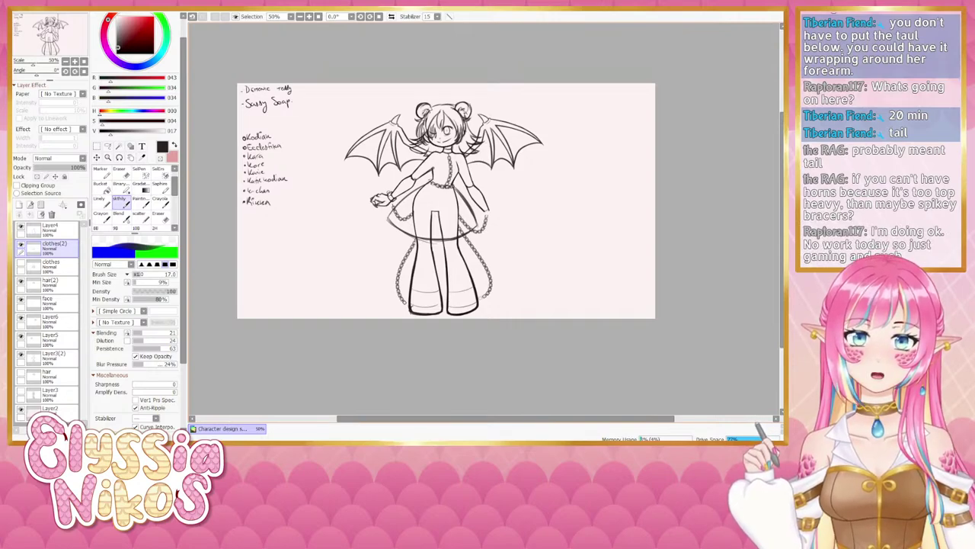
- On Layer3(2), draw two small pointed horns above the forehead with the brush at size 7 and a darkened near-black colour
{"action": "left_click_drag", "start_coordinate": [451, 258], "coordinate": [412, 239]}
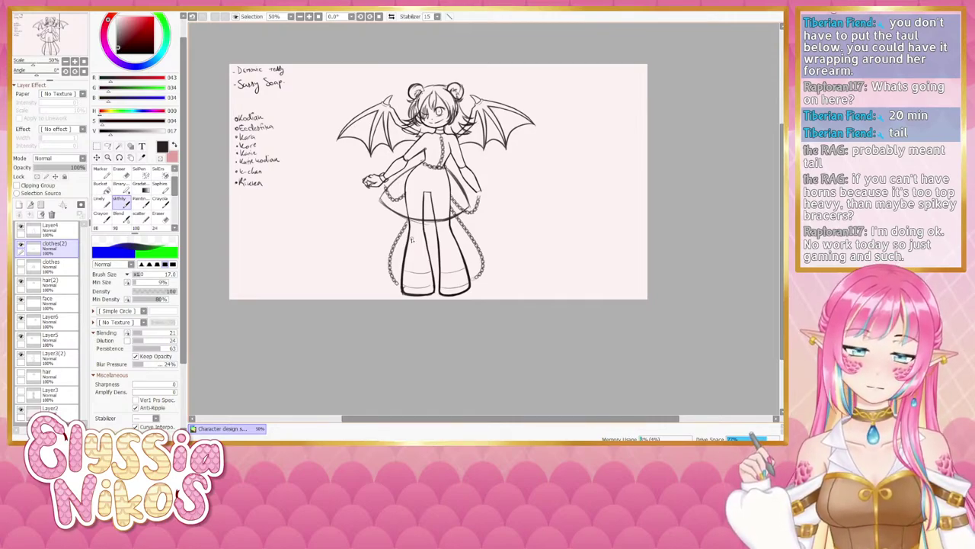
{"action": "key", "text": "Page_Up"}
{"action": "key", "text": "Page_Up"}
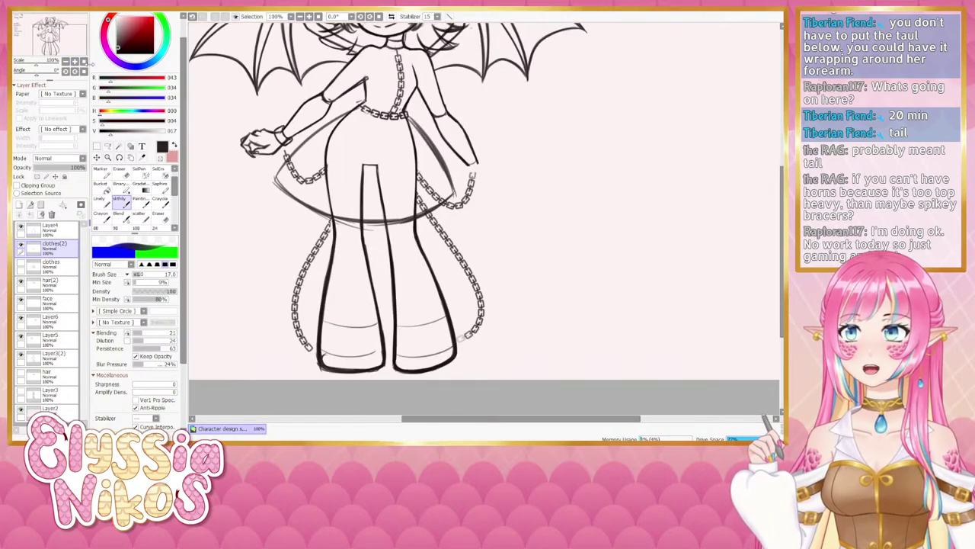
{"action": "left_click_drag", "start_coordinate": [335, 88], "coordinate": [402, 296]}
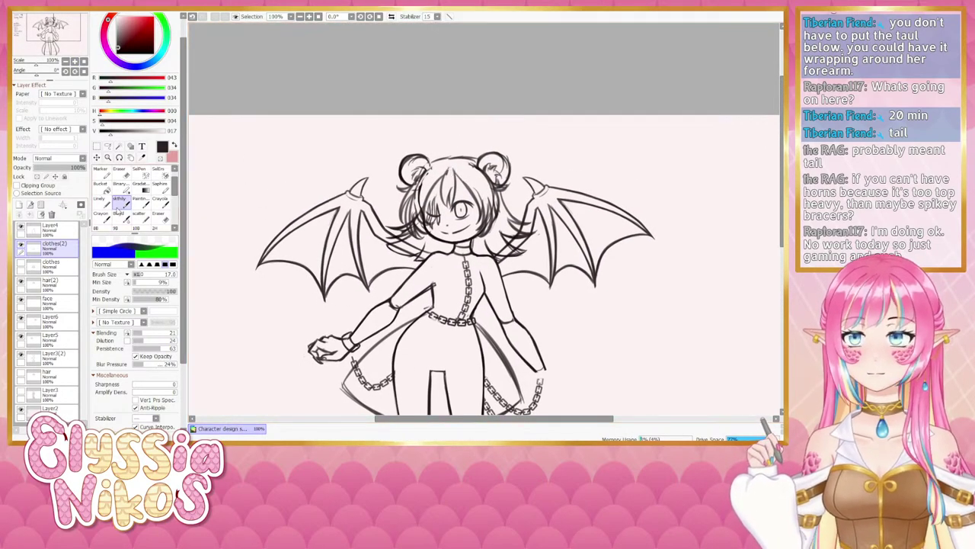
{"action": "left_click", "coordinate": [22, 355]}
{"action": "left_click", "coordinate": [22, 355]}
{"action": "left_click", "coordinate": [45, 356]}
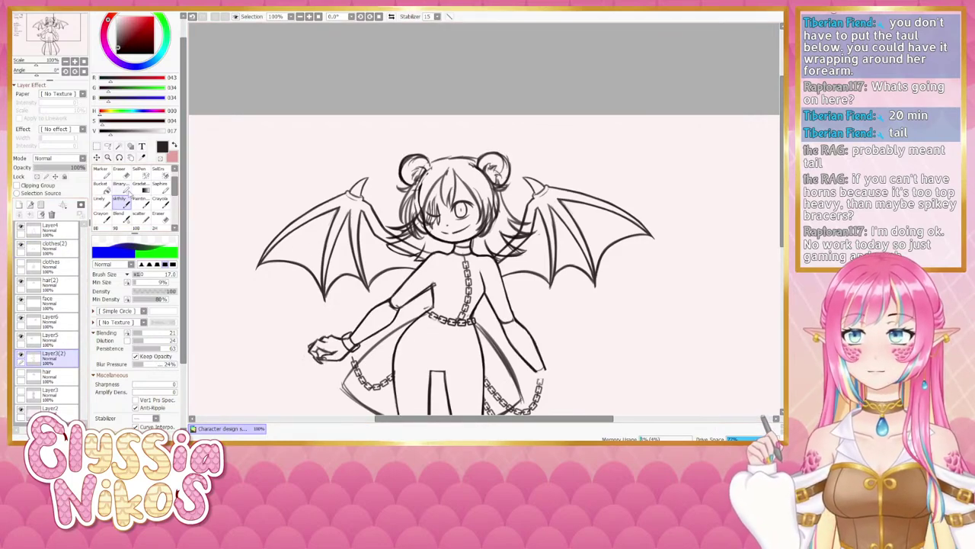
{"action": "left_click", "coordinate": [163, 217]}
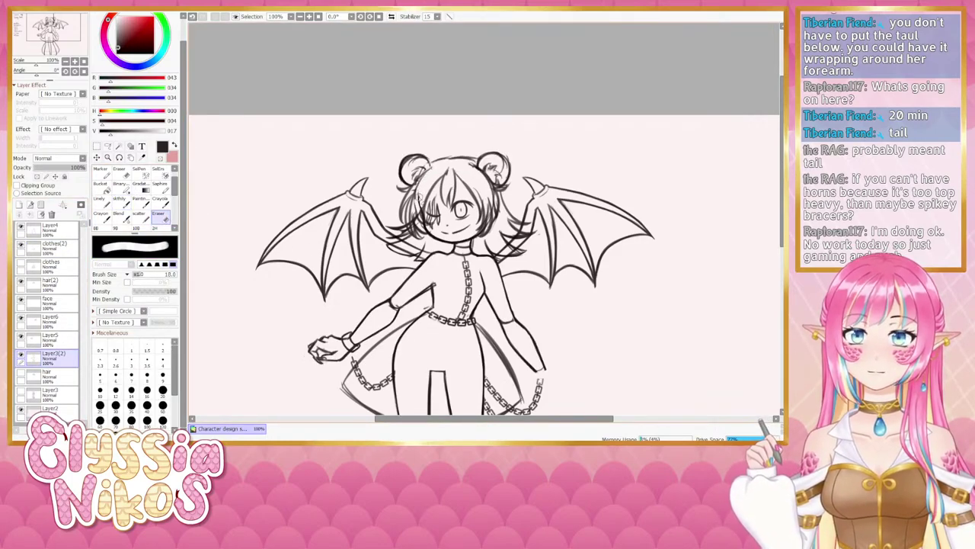
{"action": "left_click", "coordinate": [125, 203]}
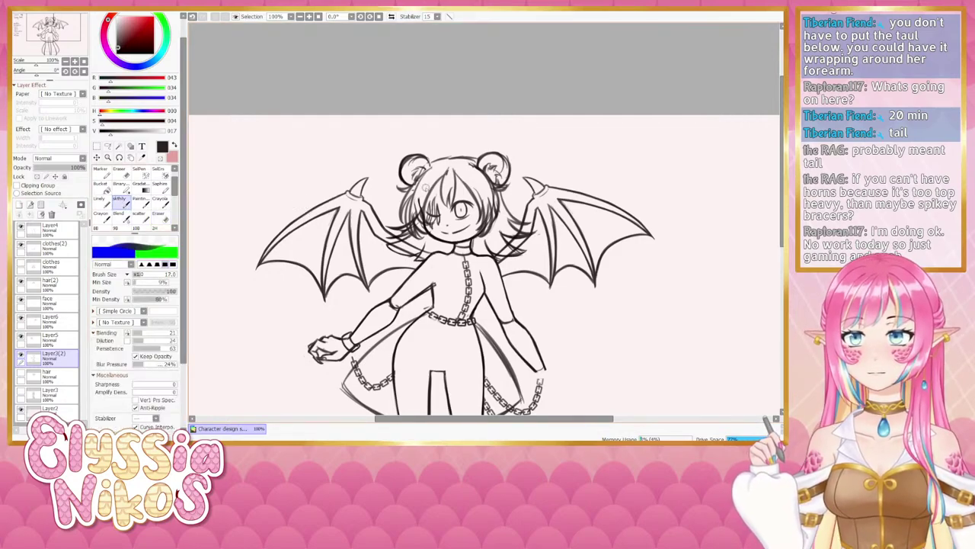
{"action": "right_click", "coordinate": [440, 180]}
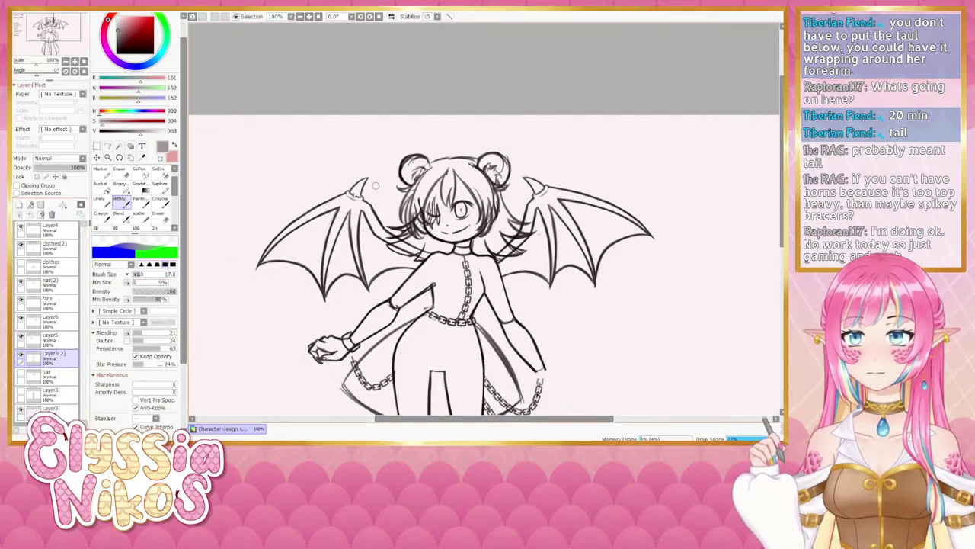
{"action": "key", "text": "e"}
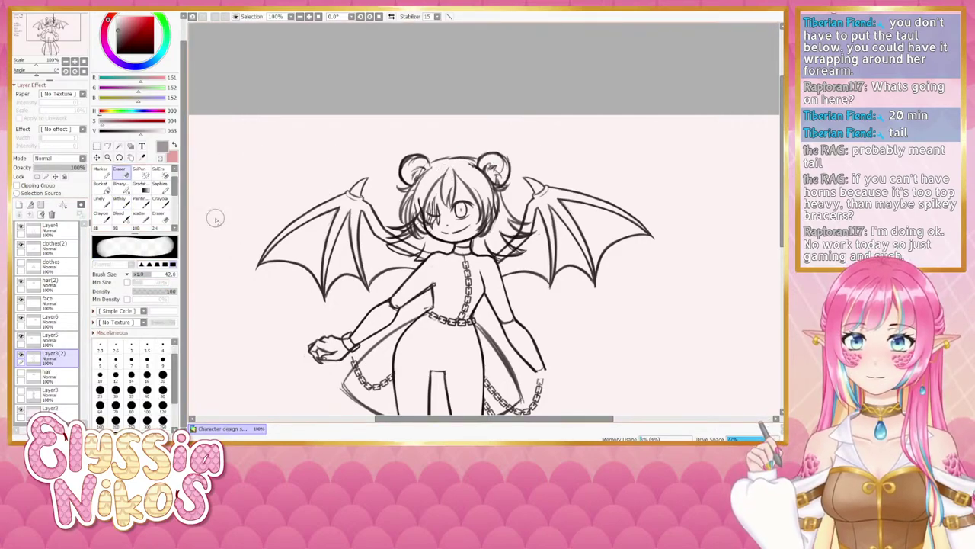
{"action": "left_click", "coordinate": [124, 205]}
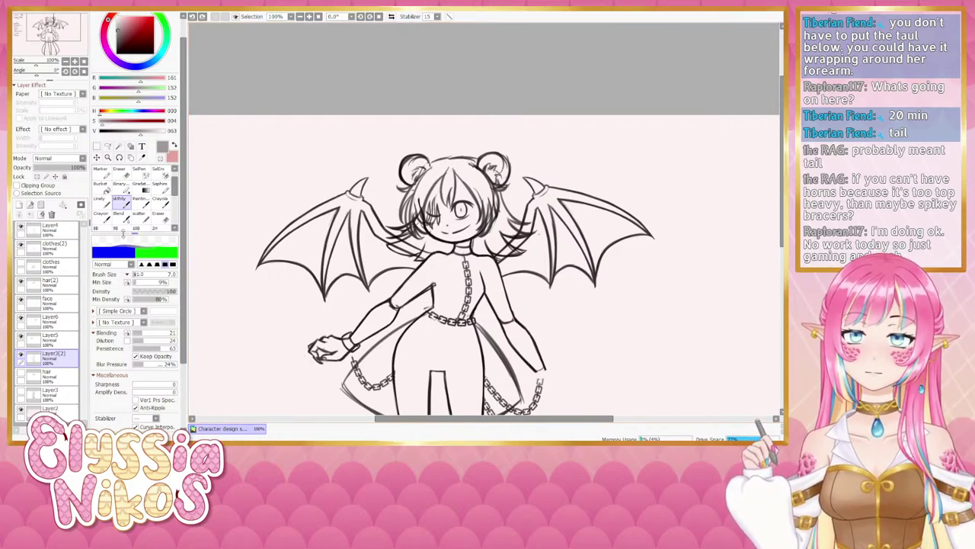
{"action": "left_click", "coordinate": [110, 132]}
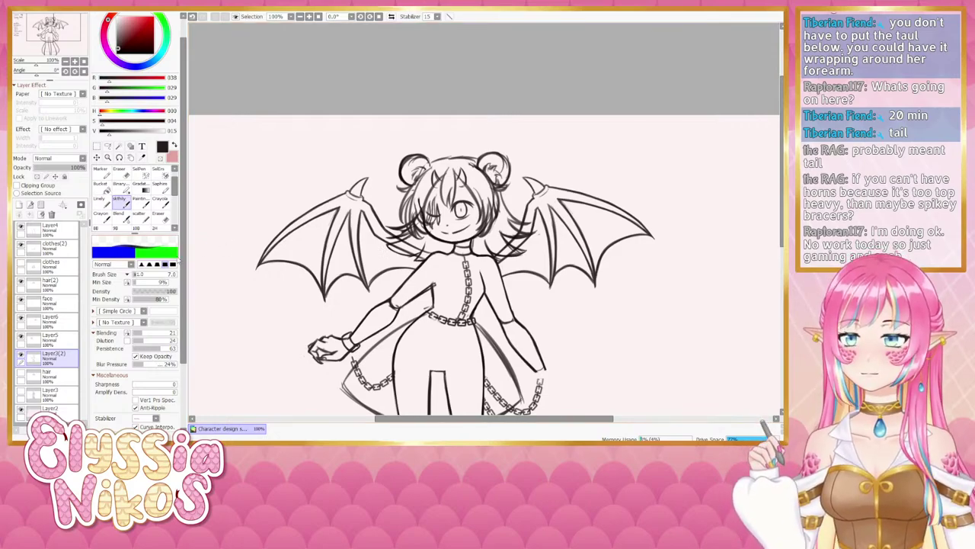
- On the hair(2) layer, redraw the short hair lines between the two horns so the bangs meet the horn bases
{"action": "left_click", "coordinate": [48, 282]}
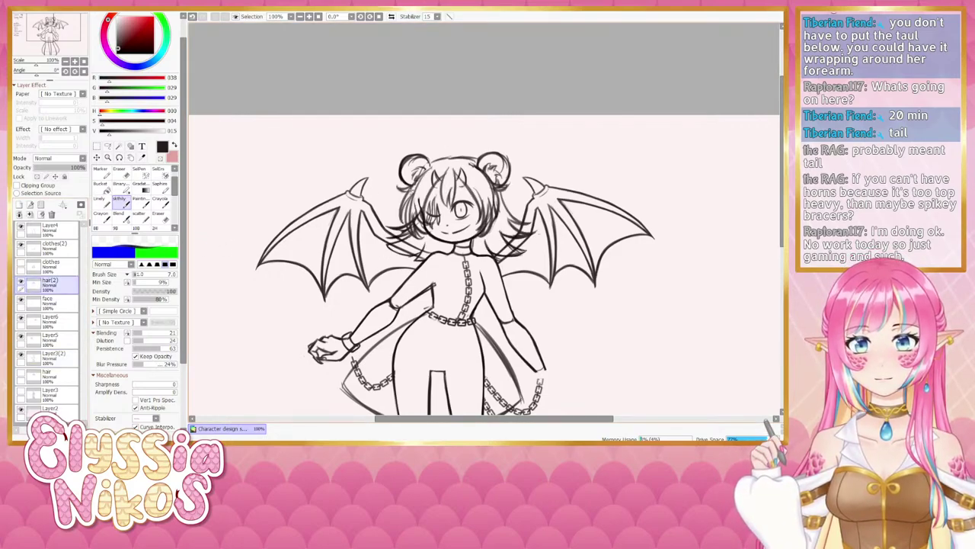
{"action": "mouse_move", "coordinate": [436, 186]}
{"action": "left_mouse_down"}
{"action": "mouse_move", "coordinate": [425, 207]}
{"action": "mouse_move", "coordinate": [450, 188]}
{"action": "left_mouse_up"}
{"action": "key", "text": "ctrl+z"}
{"action": "key", "text": "ctrl+z"}
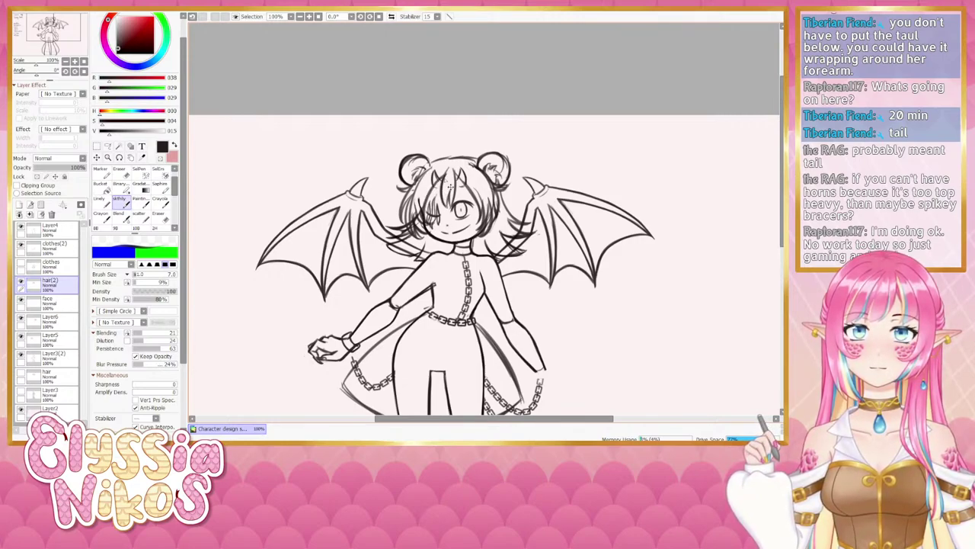
{"action": "key", "text": "ctrl+z"}
{"action": "left_click_drag", "start_coordinate": [446, 178], "coordinate": [443, 185]}
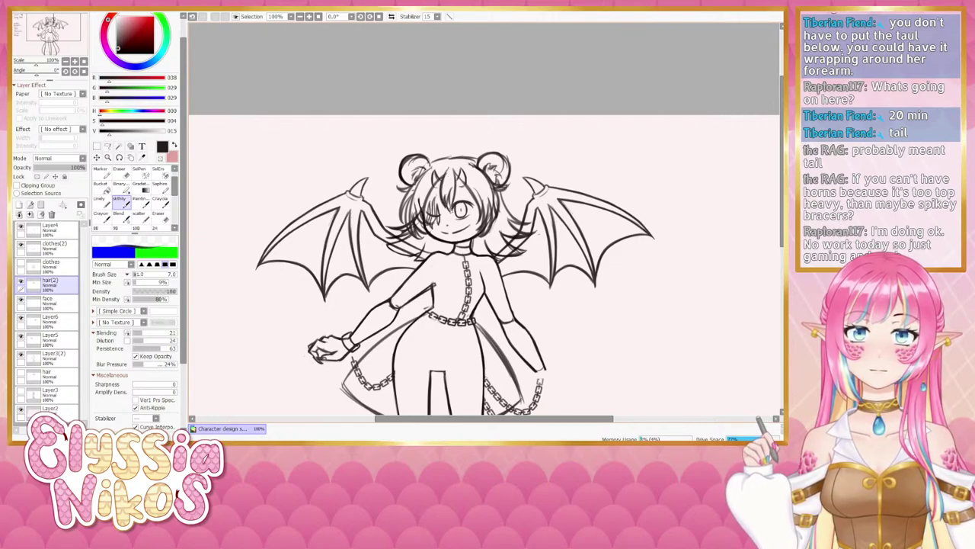
{"action": "key", "text": "ctrl+z"}
{"action": "left_click_drag", "start_coordinate": [447, 177], "coordinate": [445, 187]}
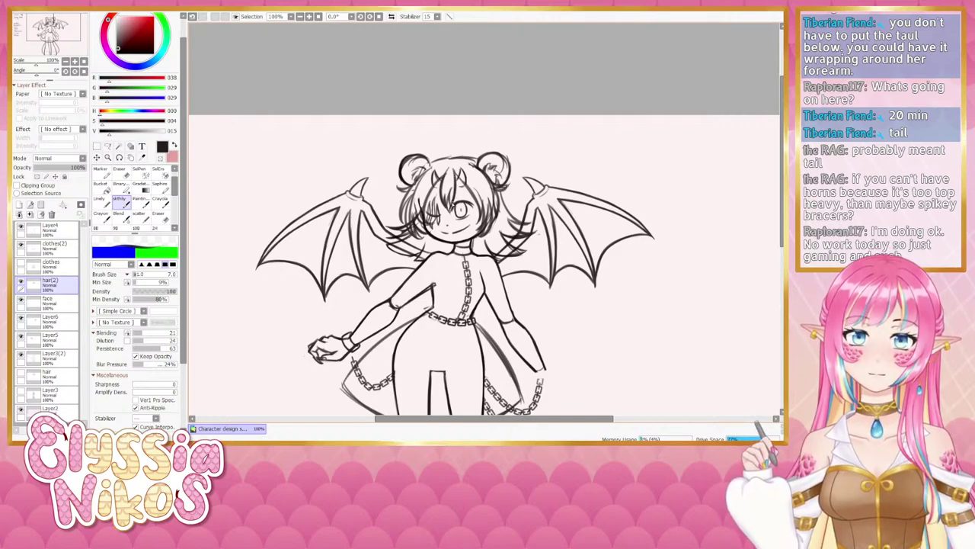
- Clean up the hair lines around the horns with the eraser reduced to size 3
{"action": "left_click", "coordinate": [122, 174]}
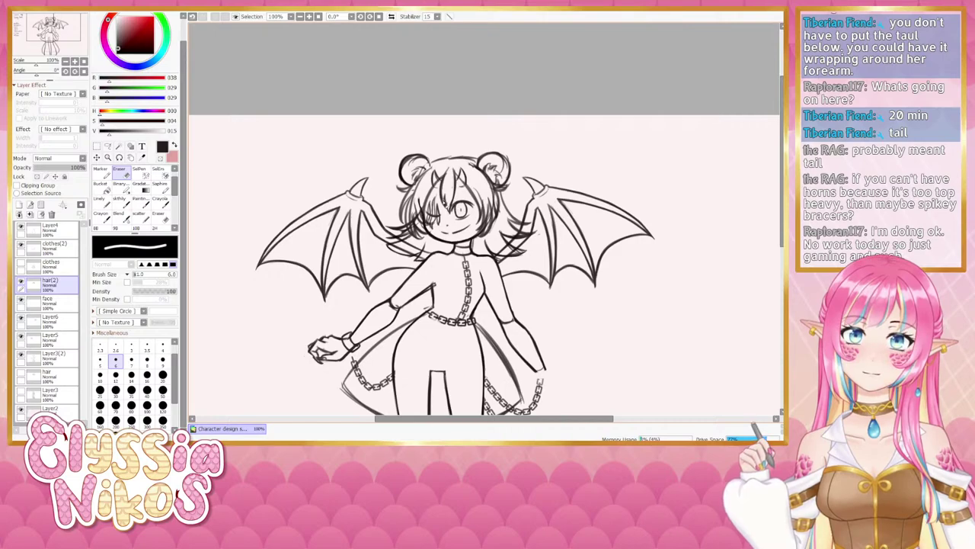
{"action": "key", "text": "bracketleft"}
{"action": "key", "text": "bracketleft"}
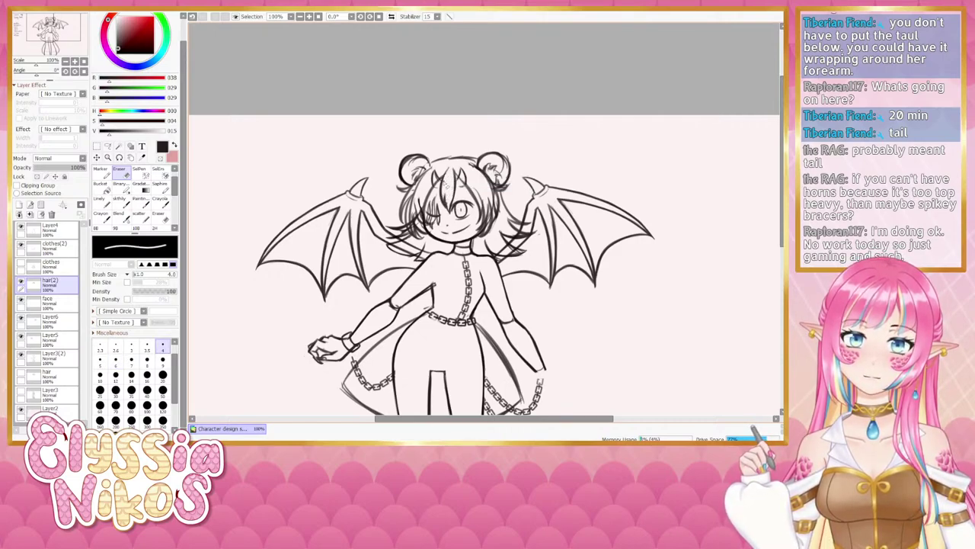
{"action": "key", "text": "bracketleft"}
{"action": "key", "text": "bracketleft"}
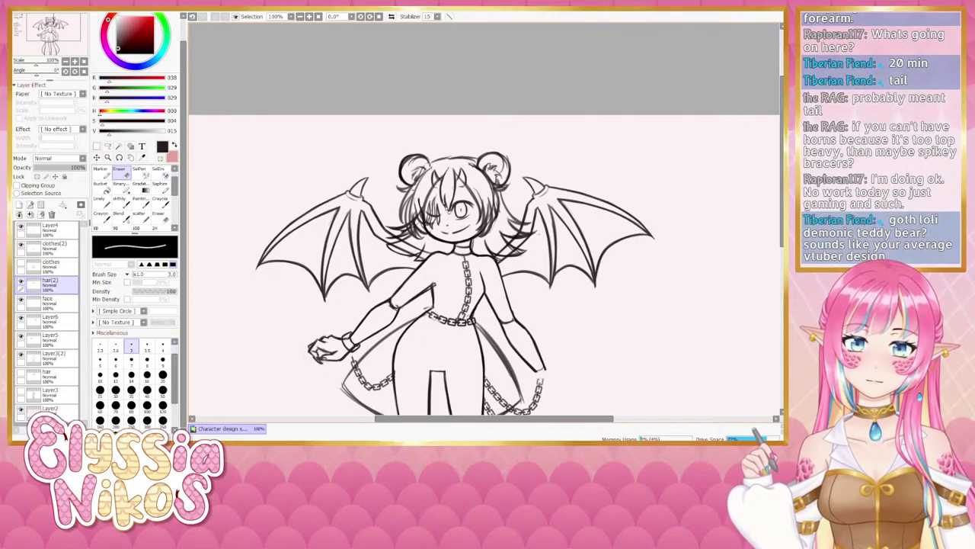
{"action": "left_click", "coordinate": [119, 206]}
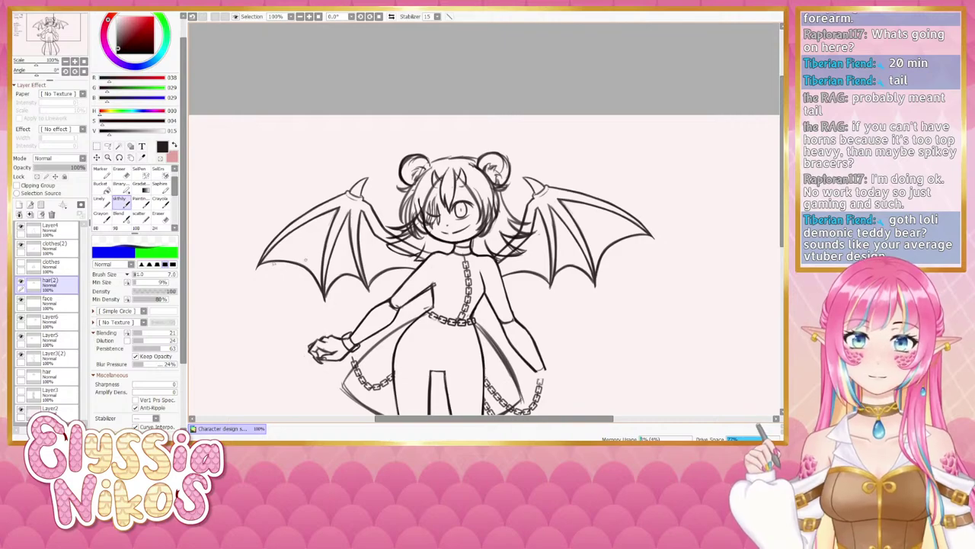
{"action": "key", "text": "e"}
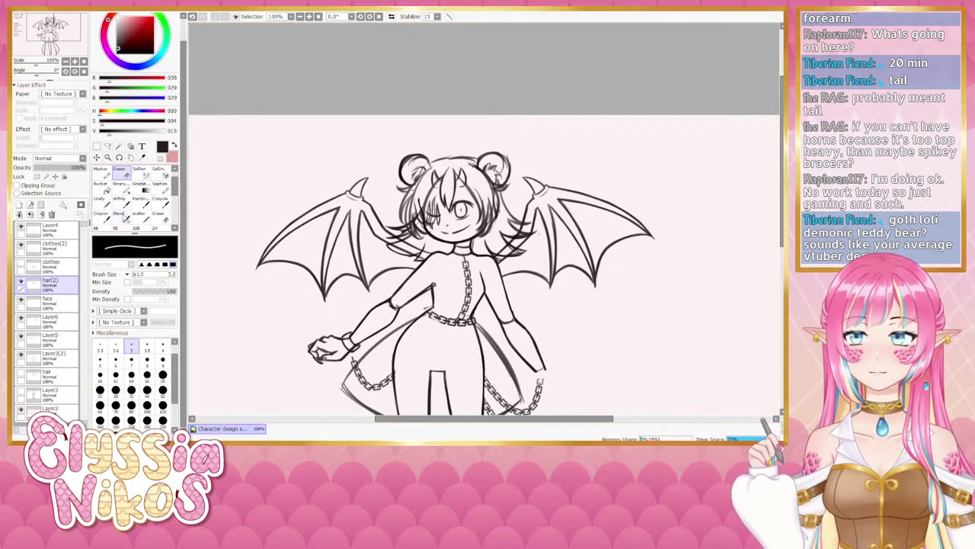
- Try an extra strand in the bangs above the covered eye, then undo it
{"action": "left_click", "coordinate": [120, 200]}
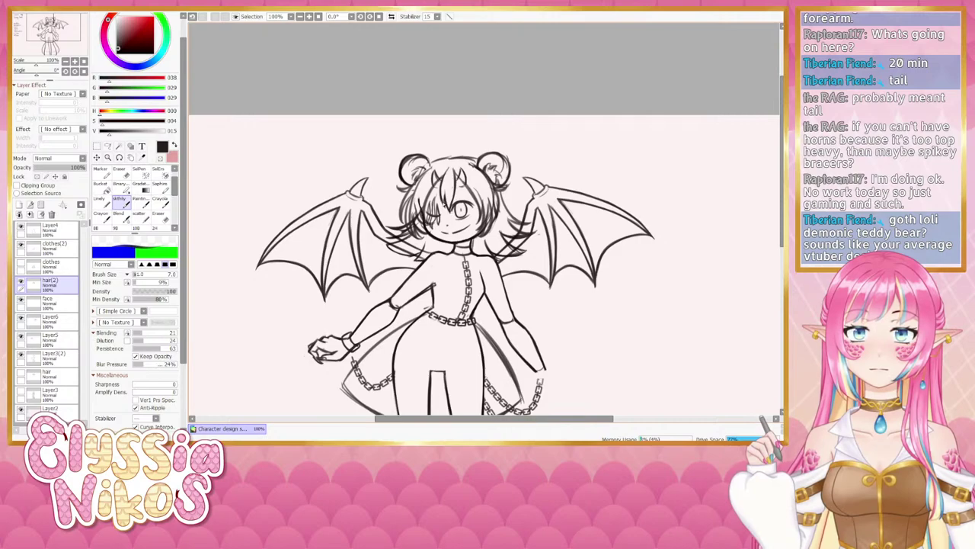
{"action": "mouse_move", "coordinate": [432, 198]}
{"action": "left_mouse_down"}
{"action": "mouse_move", "coordinate": [436, 218]}
{"action": "mouse_move", "coordinate": [424, 214]}
{"action": "left_mouse_up"}
{"action": "key", "text": "ctrl+z"}
{"action": "key", "text": "ctrl+z"}
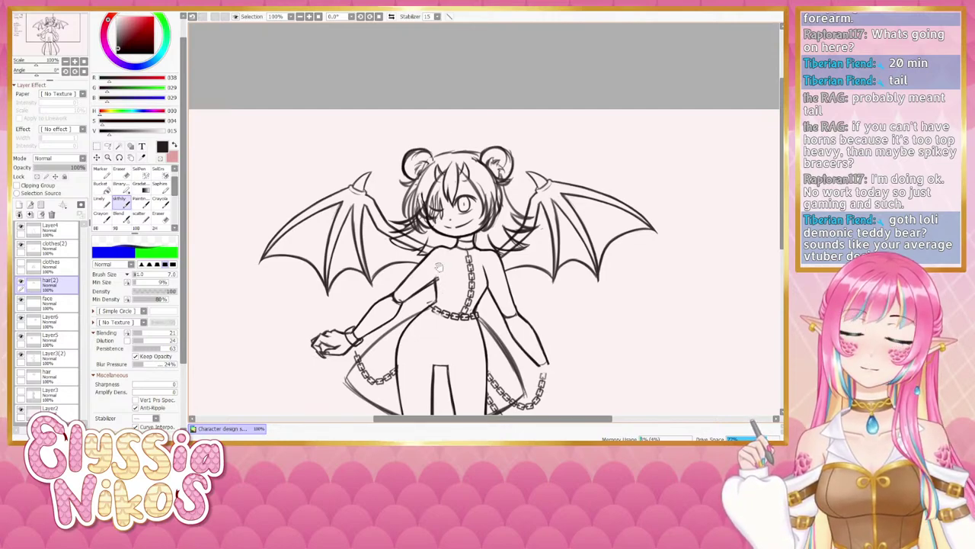
- On the clothes(2) layer, sketch the first draped fold lines across the left side of the upper skirt with the brush at size 15
{"action": "left_click_drag", "start_coordinate": [439, 266], "coordinate": [405, 237]}
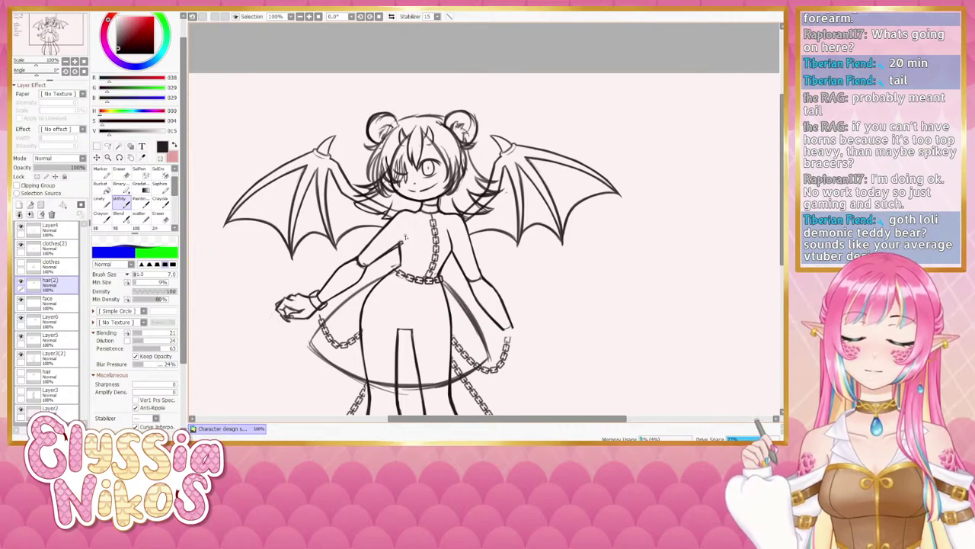
{"action": "left_click_drag", "start_coordinate": [405, 236], "coordinate": [431, 233]}
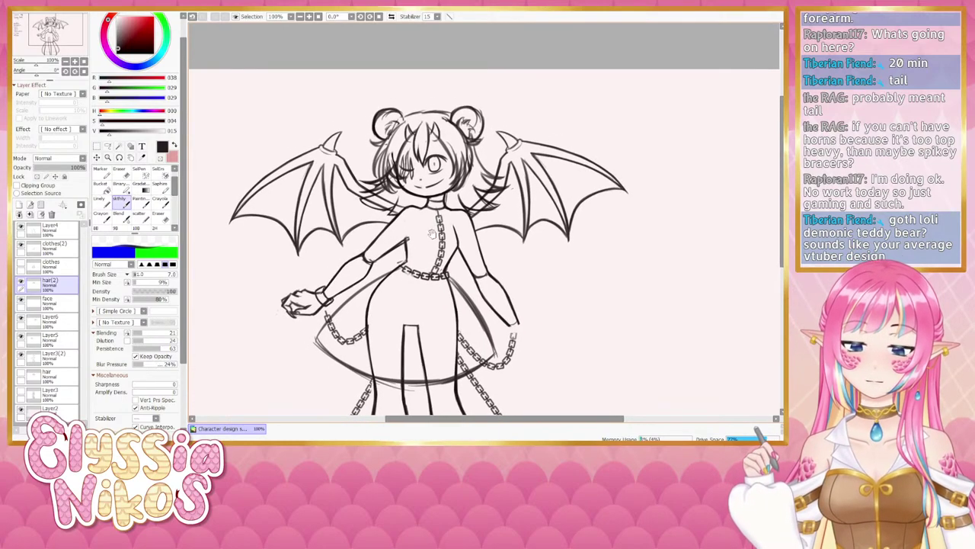
{"action": "left_click_drag", "start_coordinate": [491, 214], "coordinate": [488, 221]}
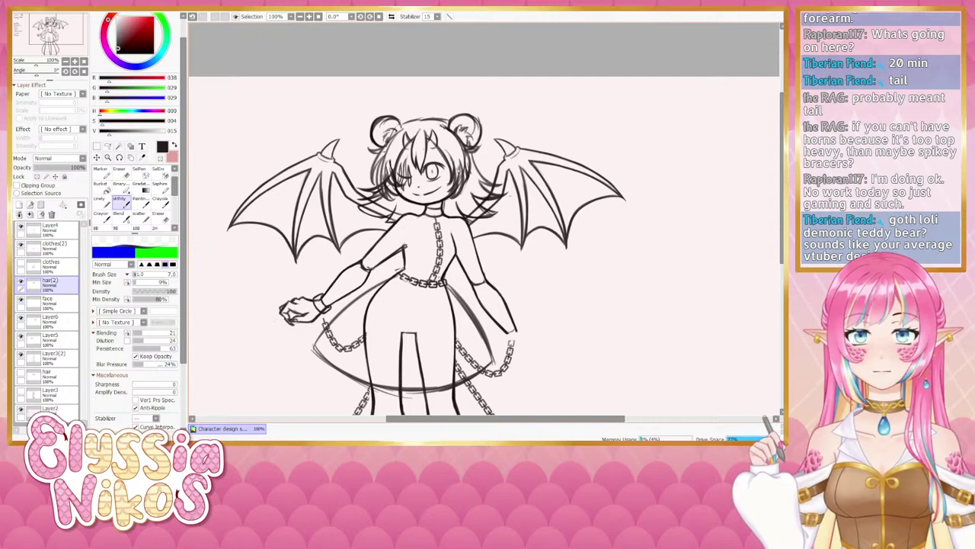
{"action": "scroll", "coordinate": [404, 276], "scroll_direction": "down", "scroll_amount": 2}
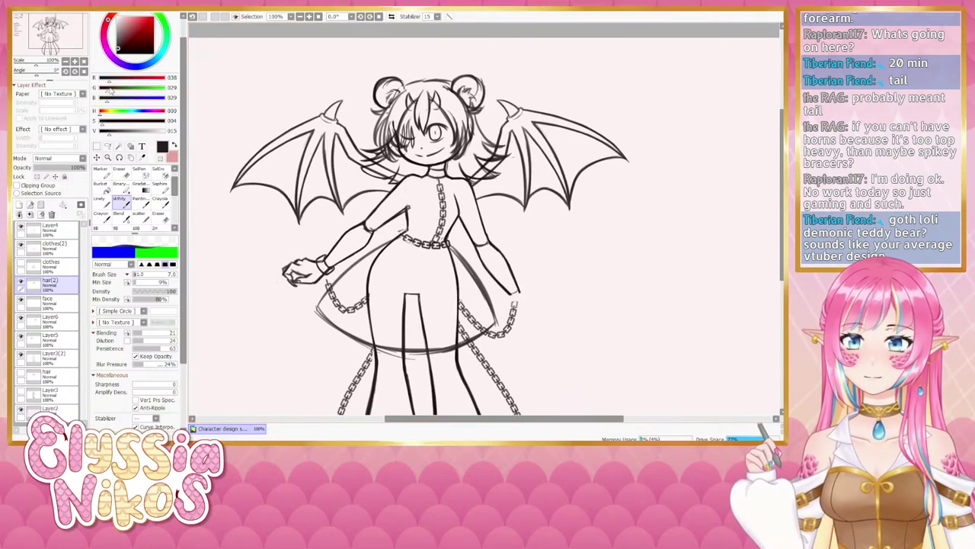
{"action": "left_click", "coordinate": [66, 61]}
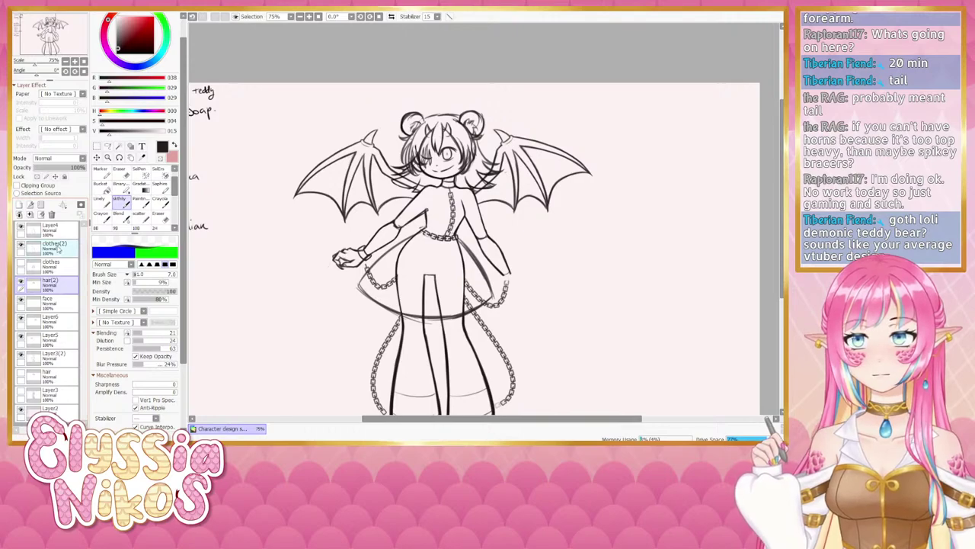
{"action": "left_click", "coordinate": [50, 245]}
{"action": "left_click_drag", "start_coordinate": [416, 306], "coordinate": [380, 236]}
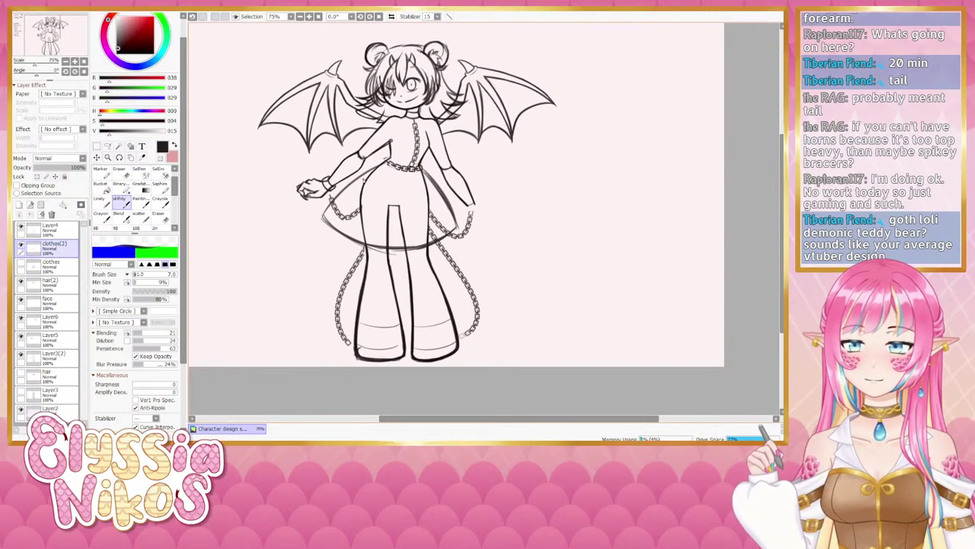
{"action": "key", "text": "bracketright"}
{"action": "key", "text": "bracketright"}
{"action": "key", "text": "bracketright"}
{"action": "key", "text": "bracketright"}
{"action": "key", "text": "bracketright"}
{"action": "key", "text": "bracketright"}
{"action": "key", "text": "bracketright"}
{"action": "key", "text": "bracketright"}
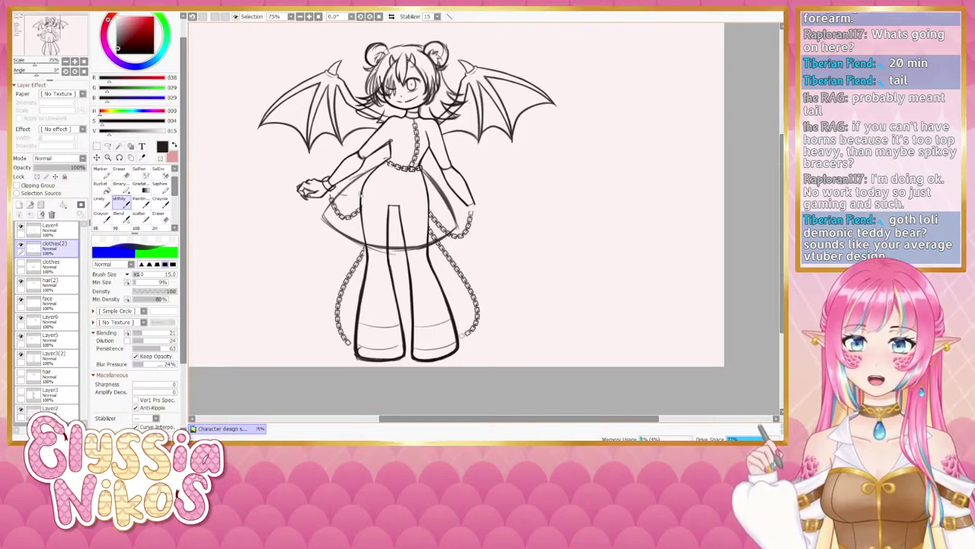
{"action": "mouse_move", "coordinate": [340, 195]}
{"action": "left_mouse_down"}
{"action": "mouse_move", "coordinate": [396, 175]}
{"action": "mouse_move", "coordinate": [385, 187]}
{"action": "mouse_move", "coordinate": [378, 176]}
{"action": "left_mouse_up"}
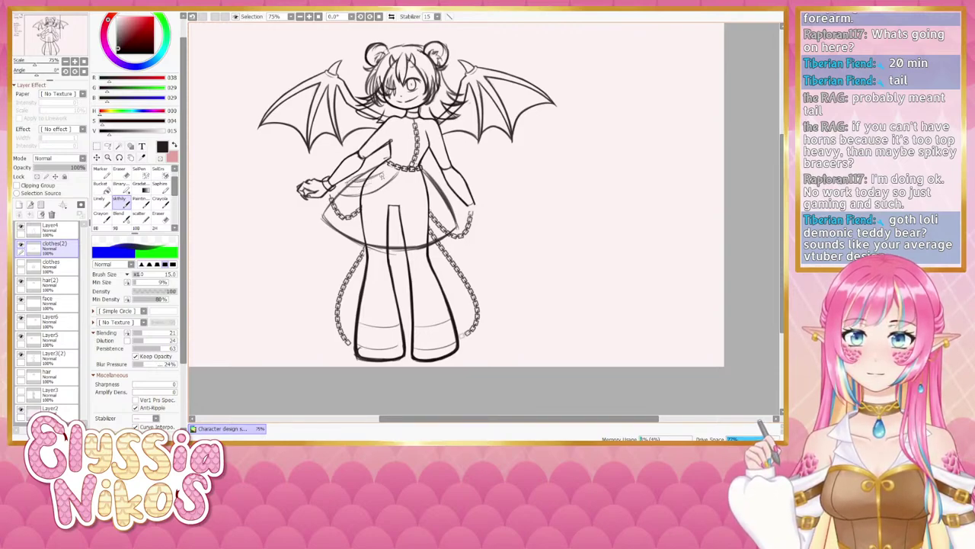
{"action": "mouse_move", "coordinate": [370, 189]}
{"action": "left_mouse_down"}
{"action": "mouse_move", "coordinate": [400, 181]}
{"action": "mouse_move", "coordinate": [353, 194]}
{"action": "mouse_move", "coordinate": [366, 167]}
{"action": "left_mouse_up"}
{"action": "key", "text": "ctrl+z"}
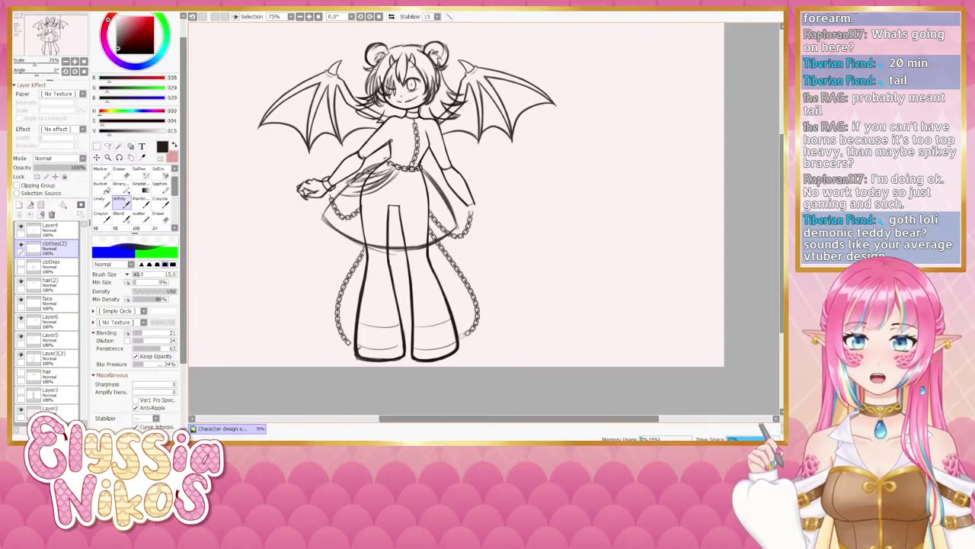
- Extend the draped folds from the waist chain over both sides of the skirt and darken the folds on the right side
{"action": "mouse_move", "coordinate": [351, 182]}
{"action": "left_mouse_down"}
{"action": "mouse_move", "coordinate": [337, 193]}
{"action": "mouse_move", "coordinate": [385, 188]}
{"action": "mouse_move", "coordinate": [392, 165]}
{"action": "left_mouse_up"}
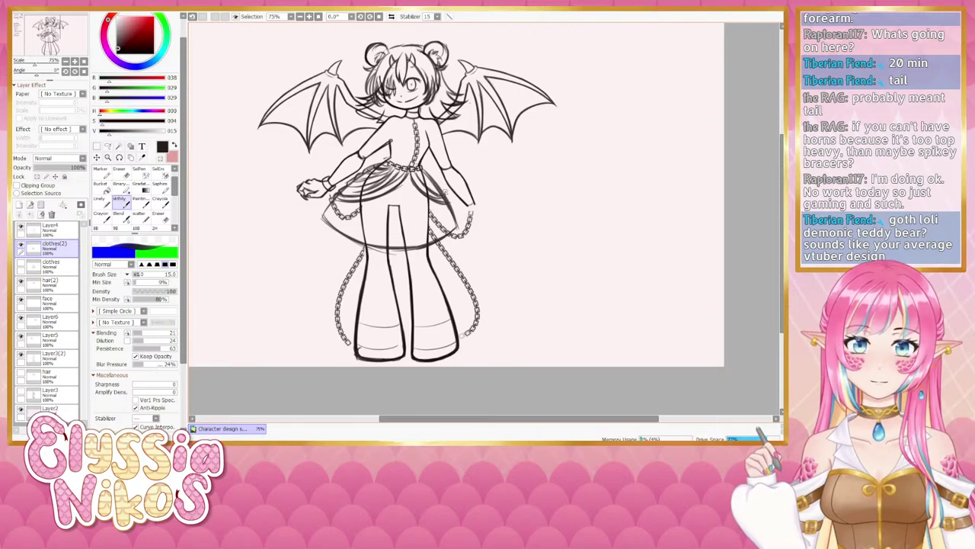
{"action": "left_click_drag", "start_coordinate": [417, 170], "coordinate": [433, 178]}
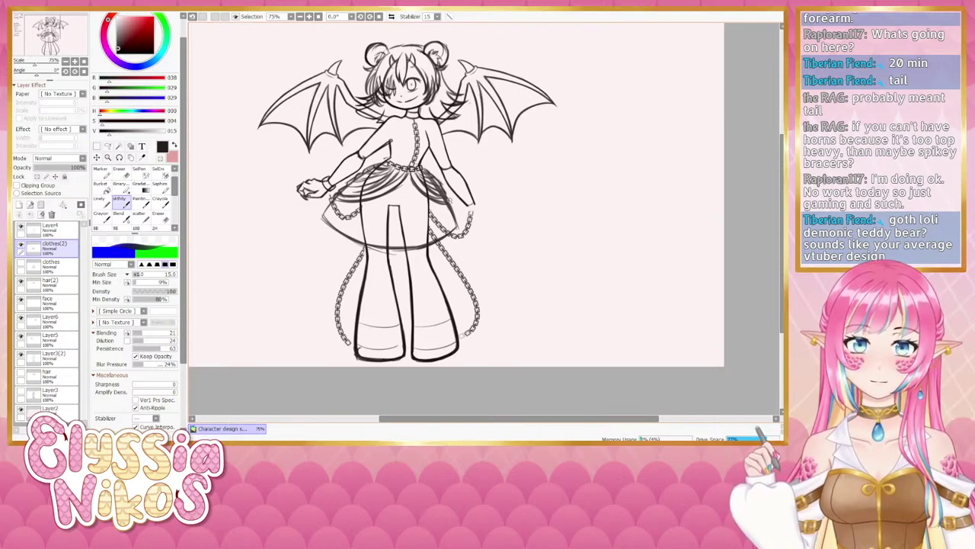
{"action": "left_click_drag", "start_coordinate": [442, 190], "coordinate": [455, 206]}
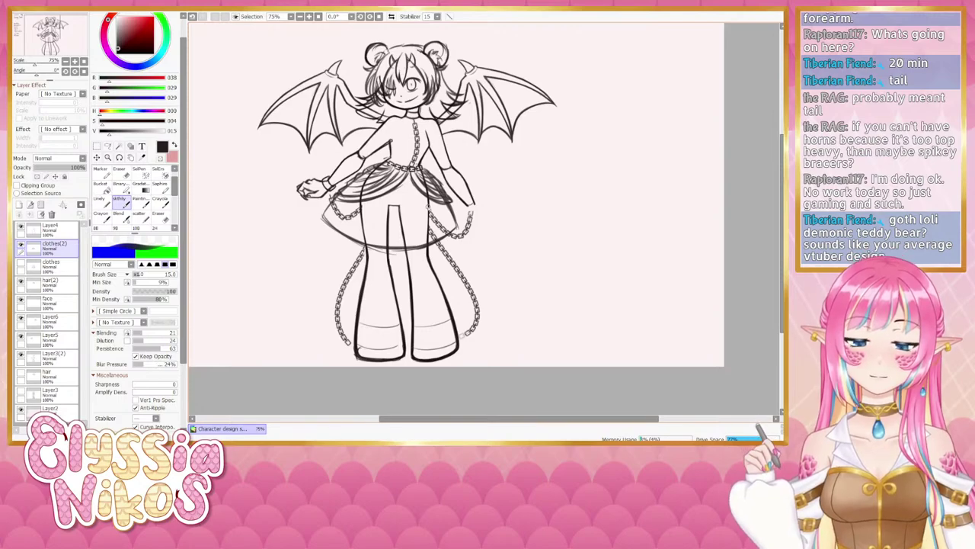
- Redraw the lower-left curve of the skirt's hem with heavier strokes, undoing the first attempt
{"action": "mouse_move", "coordinate": [379, 230]}
{"action": "left_mouse_down"}
{"action": "mouse_move", "coordinate": [381, 220]}
{"action": "mouse_move", "coordinate": [390, 232]}
{"action": "mouse_move", "coordinate": [382, 211]}
{"action": "left_mouse_up"}
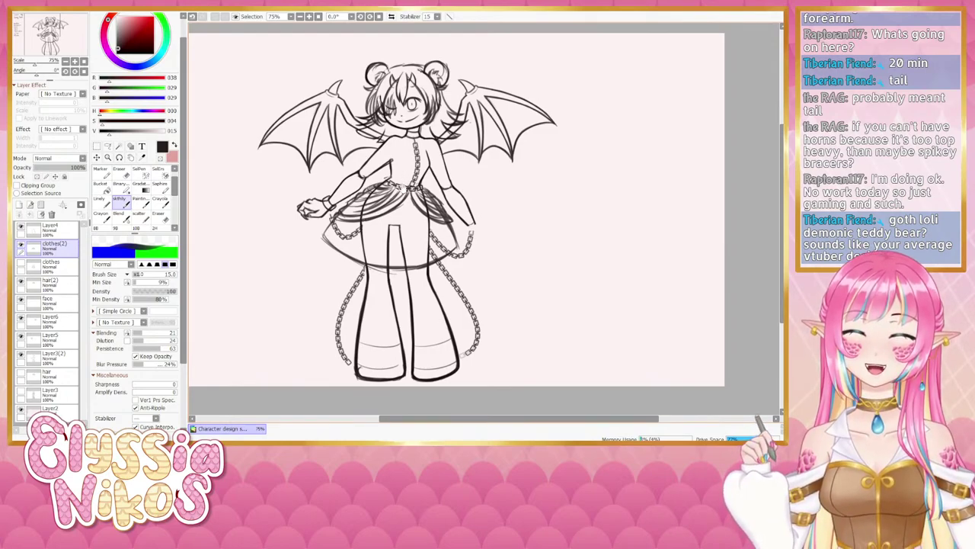
{"action": "left_click_drag", "start_coordinate": [442, 234], "coordinate": [432, 215]}
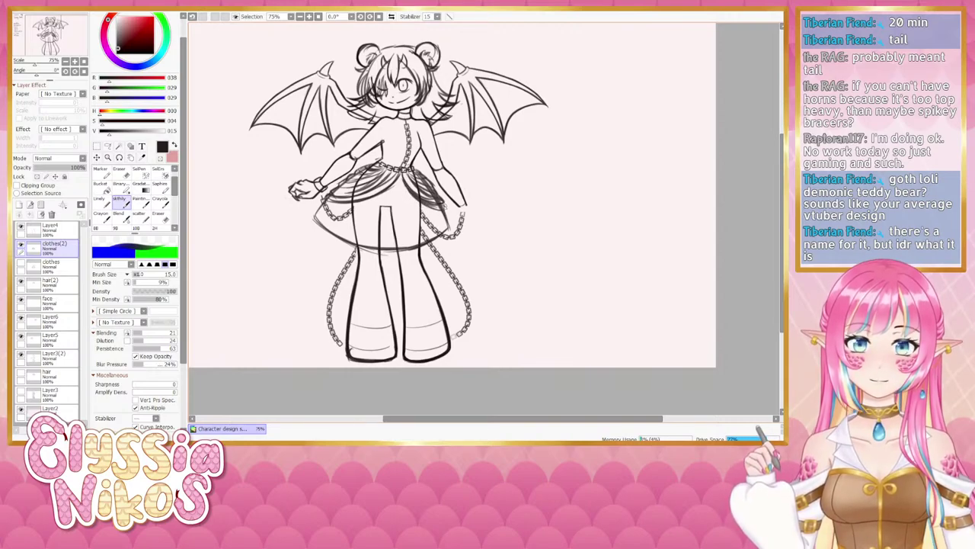
{"action": "mouse_move", "coordinate": [413, 224]}
{"action": "left_mouse_down"}
{"action": "mouse_move", "coordinate": [430, 228]}
{"action": "mouse_move", "coordinate": [408, 203]}
{"action": "left_mouse_up"}
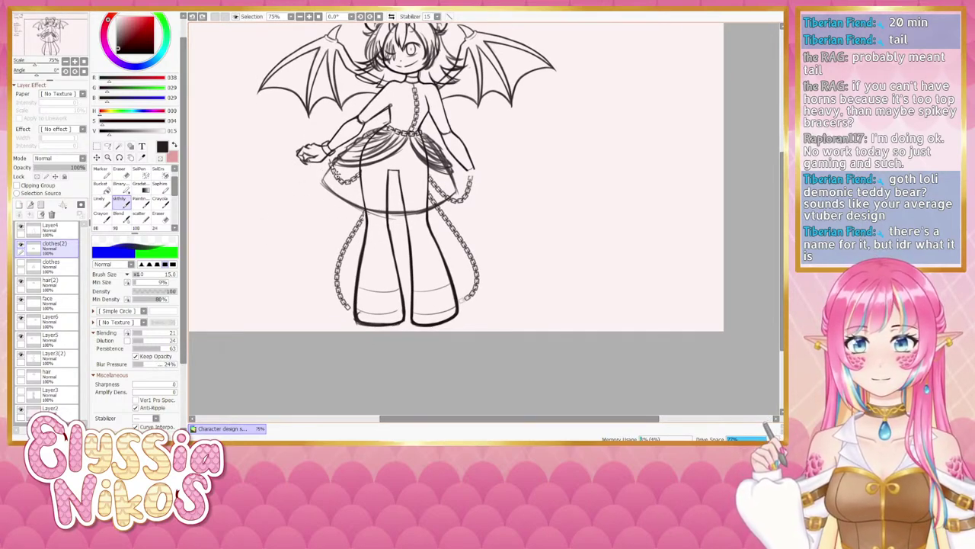
{"action": "left_click_drag", "start_coordinate": [334, 193], "coordinate": [359, 207]}
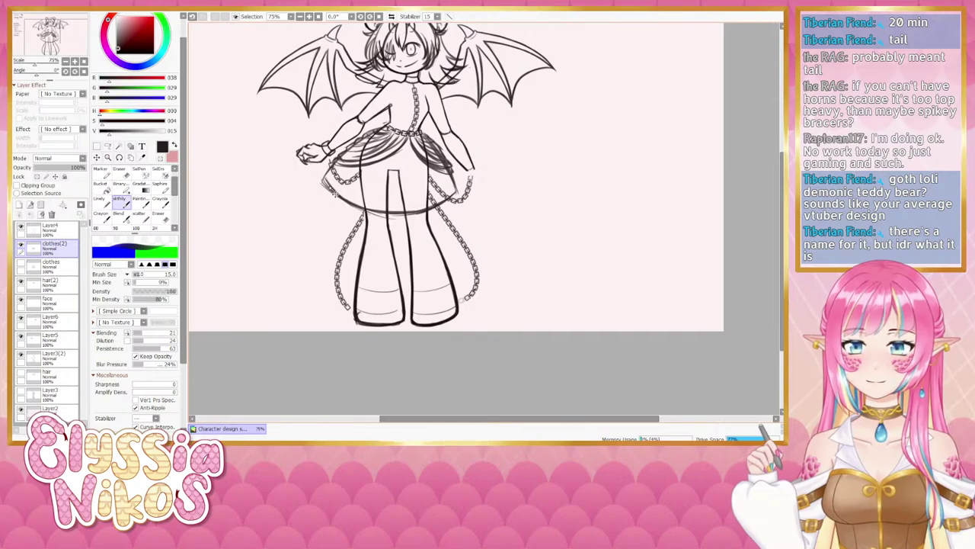
{"action": "key", "text": "ctrl+z"}
{"action": "left_click_drag", "start_coordinate": [324, 175], "coordinate": [354, 207]}
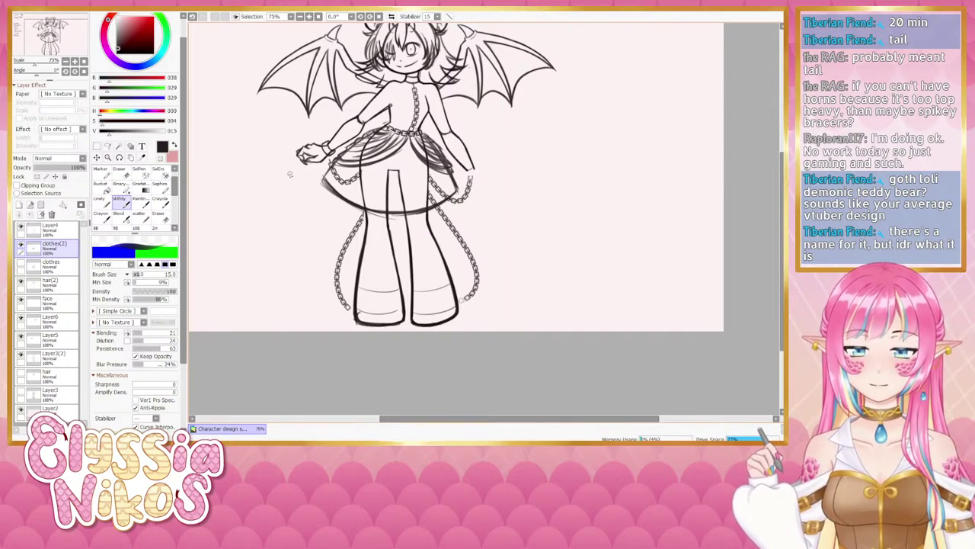
- Thin and clean the sketchy line along the skirt's hem with the eraser
{"action": "key", "text": "e"}
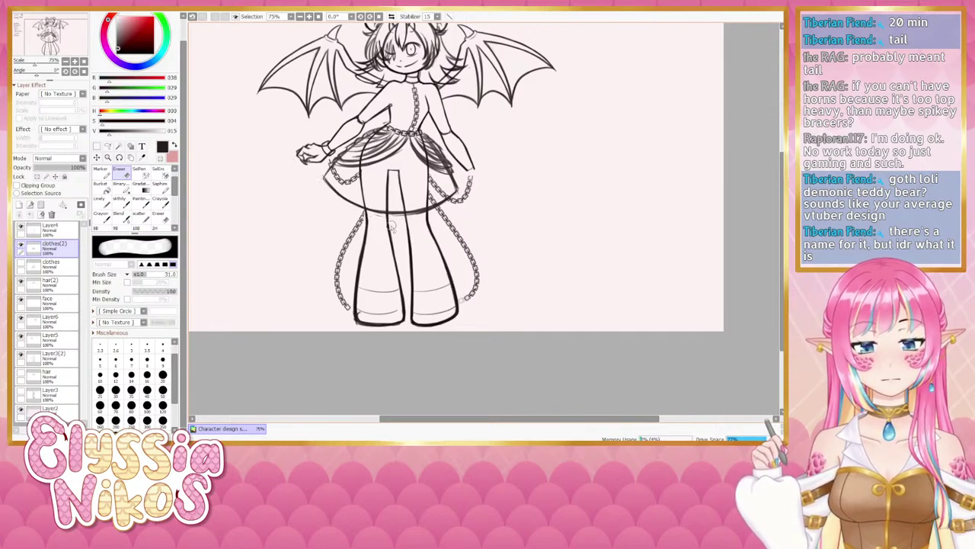
{"action": "mouse_move", "coordinate": [426, 226]}
{"action": "left_mouse_down"}
{"action": "mouse_move", "coordinate": [455, 176]}
{"action": "mouse_move", "coordinate": [424, 214]}
{"action": "left_mouse_up"}
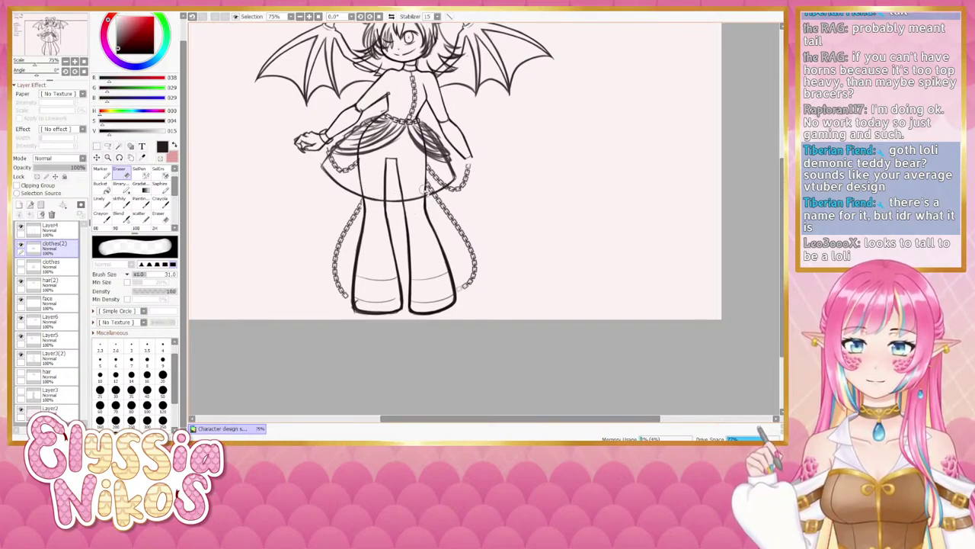
{"action": "scroll", "coordinate": [462, 186], "scroll_direction": "up", "scroll_amount": 1}
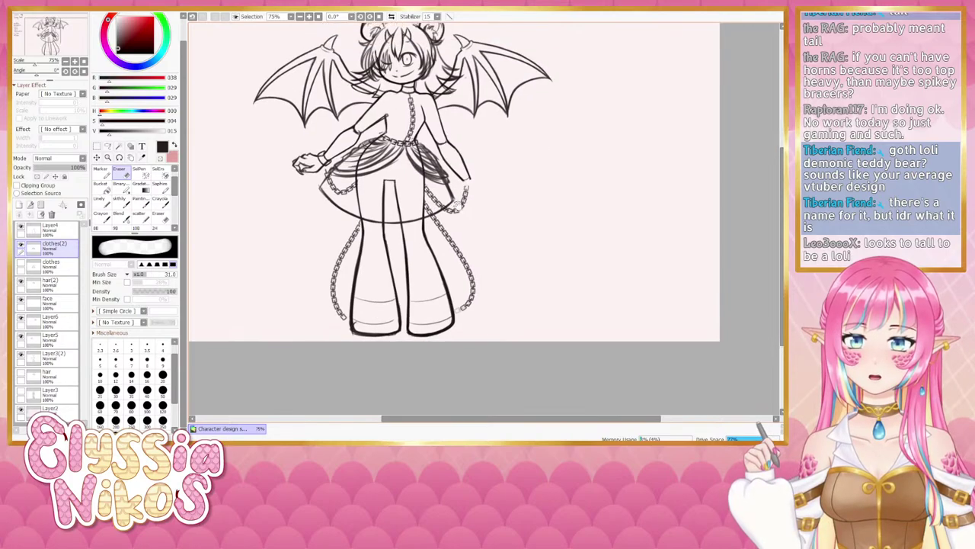
{"action": "left_click_drag", "start_coordinate": [463, 211], "coordinate": [436, 219]}
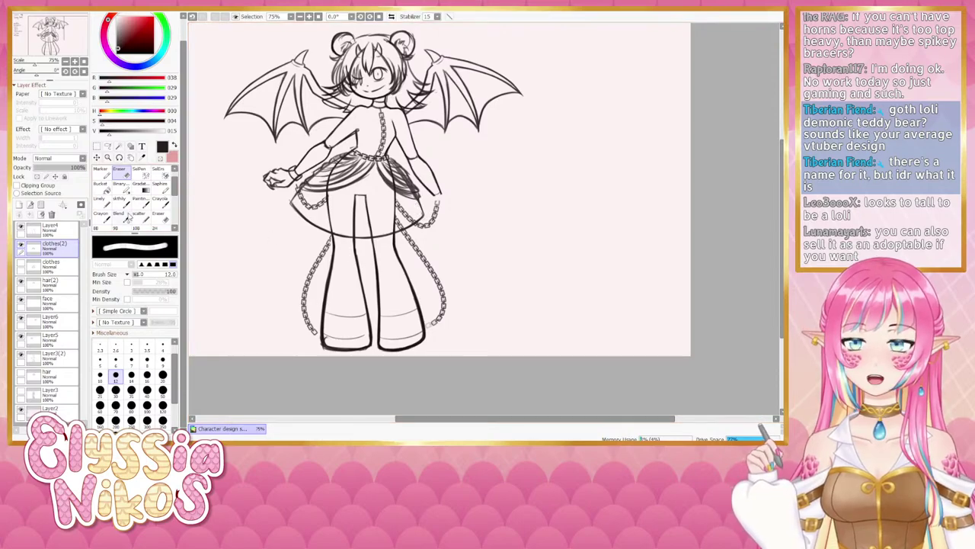
- Touch up the outer corners of the skirt's hem with the brush and trim the left edge with the eraser at size 12
{"action": "left_click", "coordinate": [119, 199]}
{"action": "left_click_drag", "start_coordinate": [424, 205], "coordinate": [418, 204]}
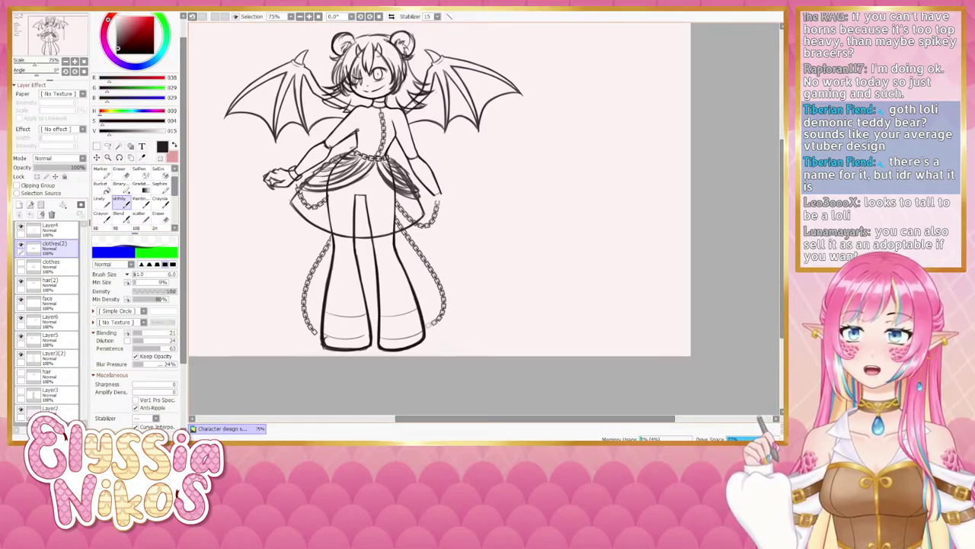
{"action": "left_click_drag", "start_coordinate": [285, 202], "coordinate": [291, 201]}
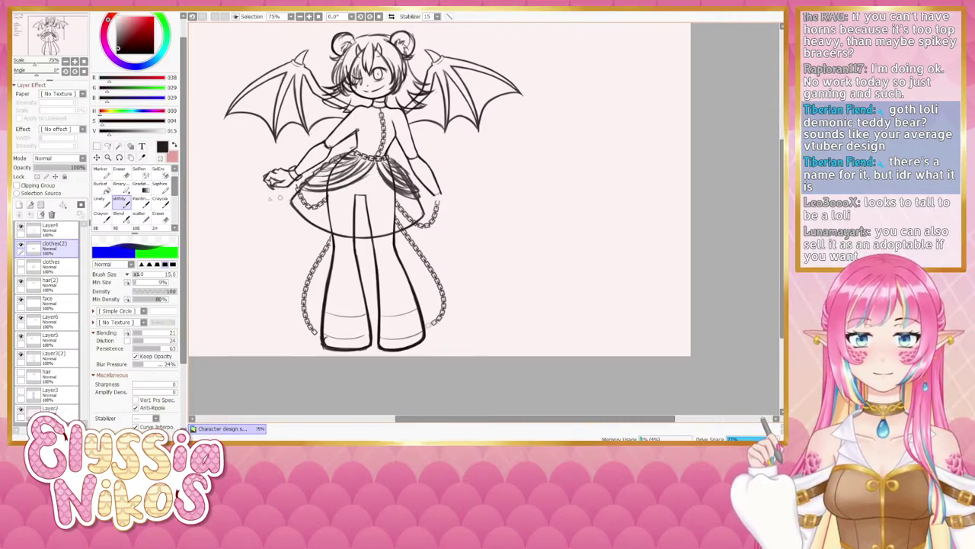
{"action": "key", "text": "e"}
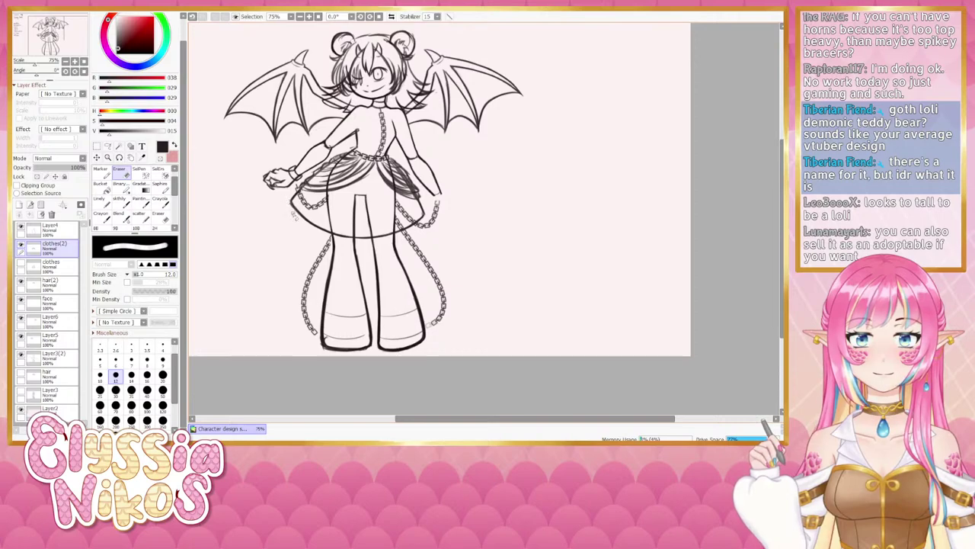
{"action": "left_click_drag", "start_coordinate": [288, 201], "coordinate": [298, 216]}
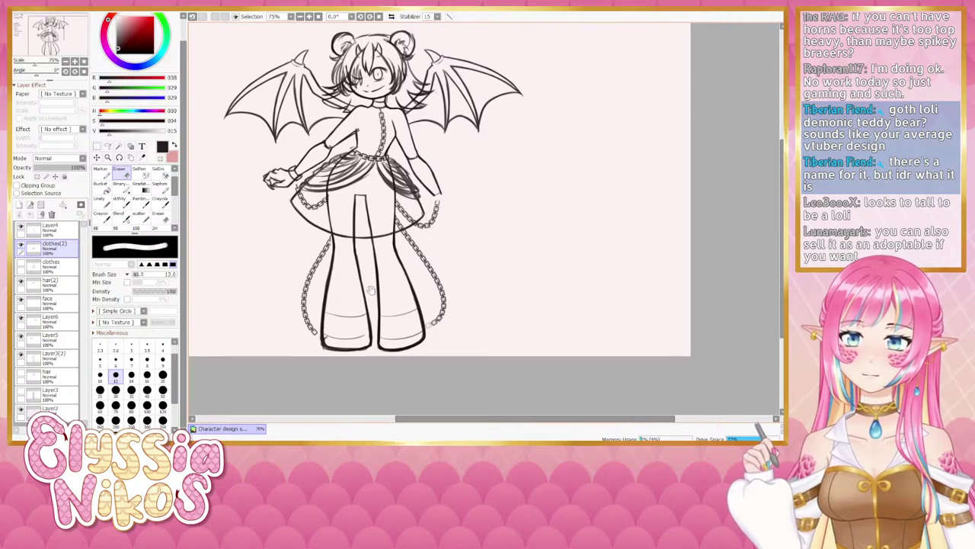
- View the whole canvas at 33.3% and flip the view horizontally and back to check the figure's balance
{"action": "left_click_drag", "start_coordinate": [357, 285], "coordinate": [407, 275]}
{"action": "left_click", "coordinate": [66, 62]}
{"action": "left_click", "coordinate": [66, 62]}
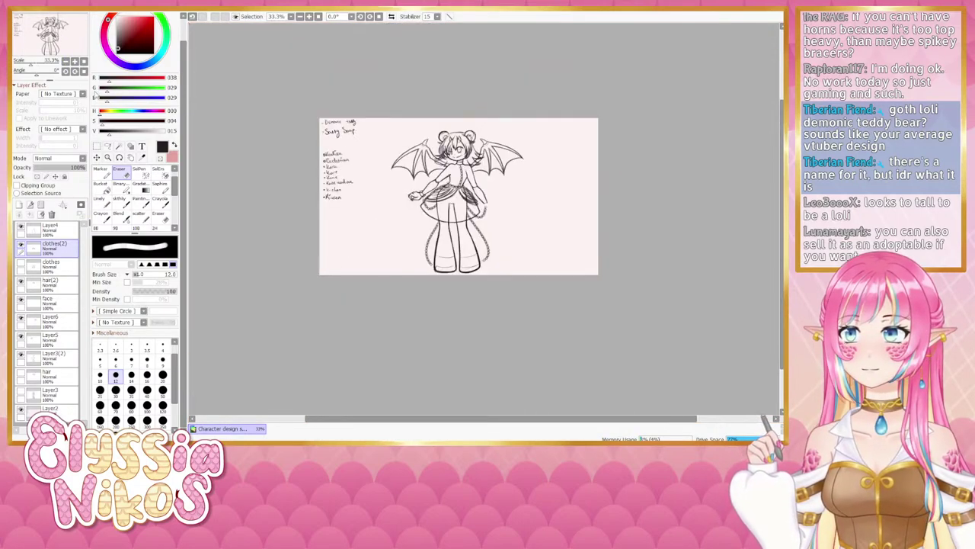
{"action": "left_click_drag", "start_coordinate": [315, 262], "coordinate": [276, 257]}
{"action": "left_click", "coordinate": [391, 17]}
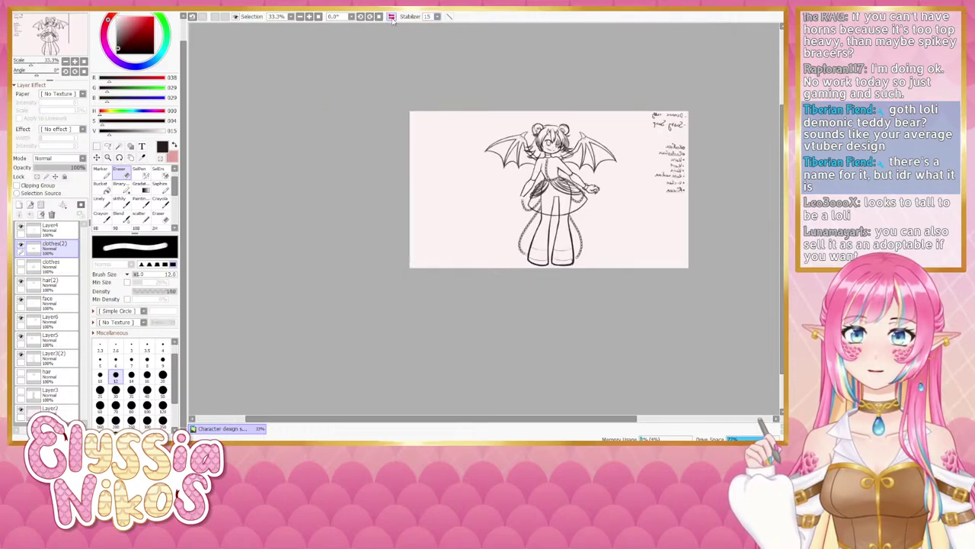
{"action": "left_click", "coordinate": [391, 16]}
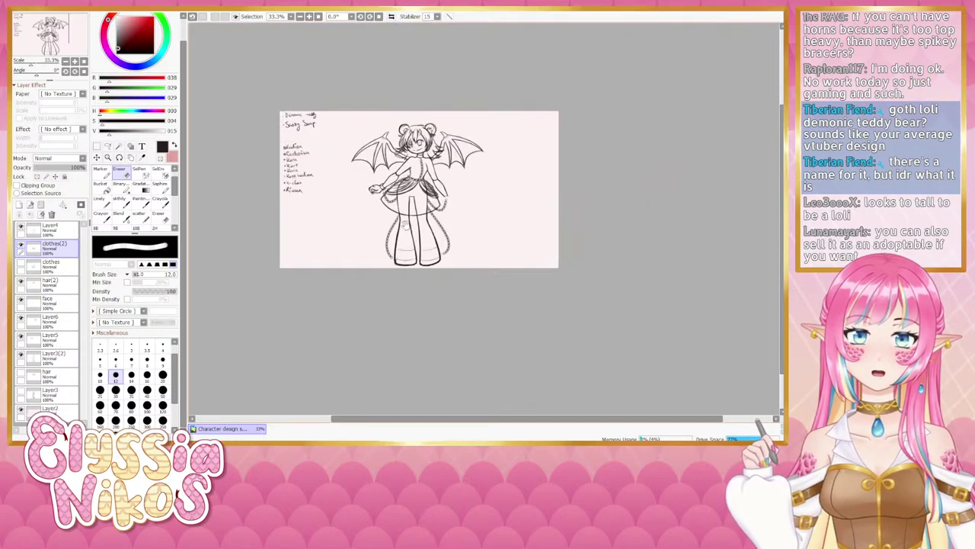
- Lasso the left side of the skirt's hem, deform its outer corners slightly inward, apply the transform and deselect
{"action": "key", "text": "plus"}
{"action": "key", "text": "plus"}
{"action": "left_click_drag", "start_coordinate": [312, 234], "coordinate": [444, 215]}
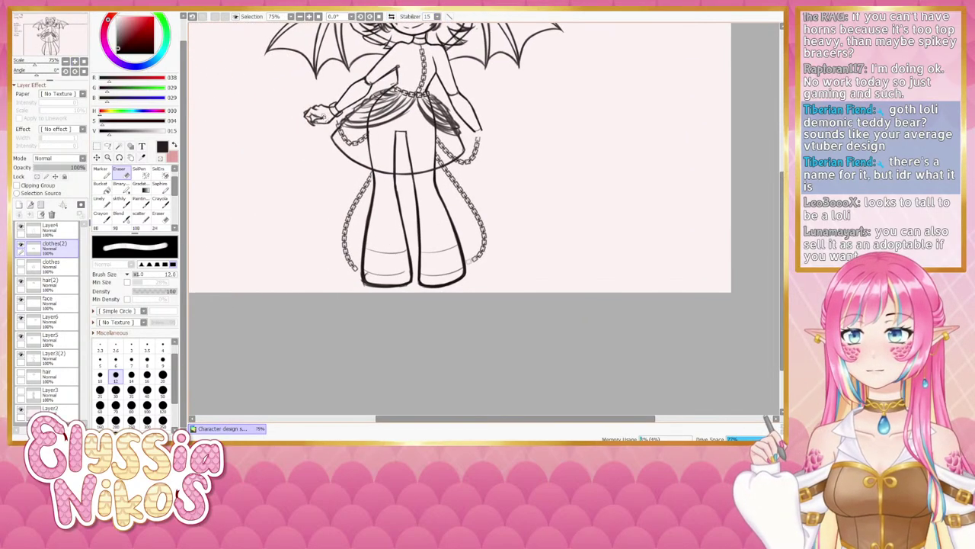
{"action": "left_click", "coordinate": [108, 146]}
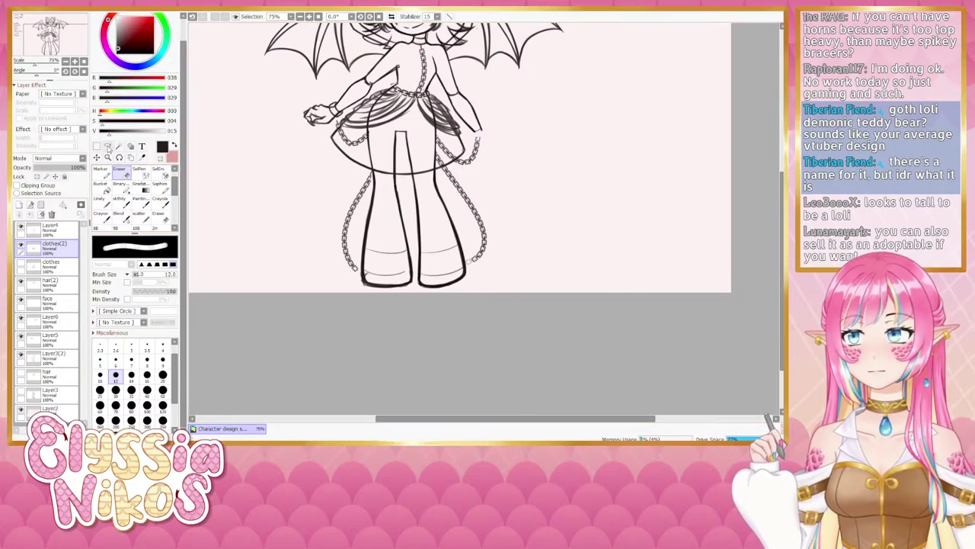
{"action": "mouse_move", "coordinate": [343, 127]}
{"action": "left_mouse_down"}
{"action": "mouse_move", "coordinate": [395, 192]}
{"action": "mouse_move", "coordinate": [442, 161]}
{"action": "left_mouse_up"}
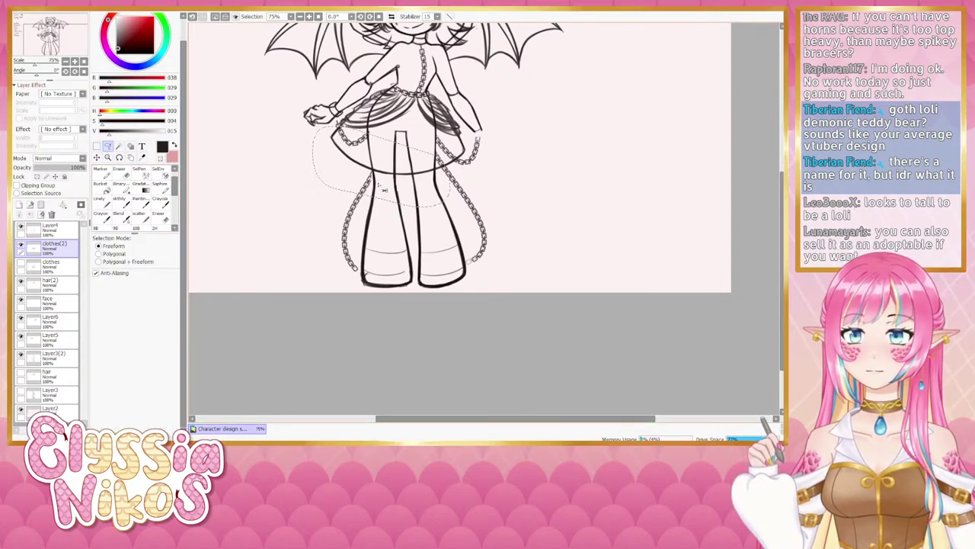
{"action": "key", "text": "ctrl+t"}
{"action": "left_click", "coordinate": [97, 303]}
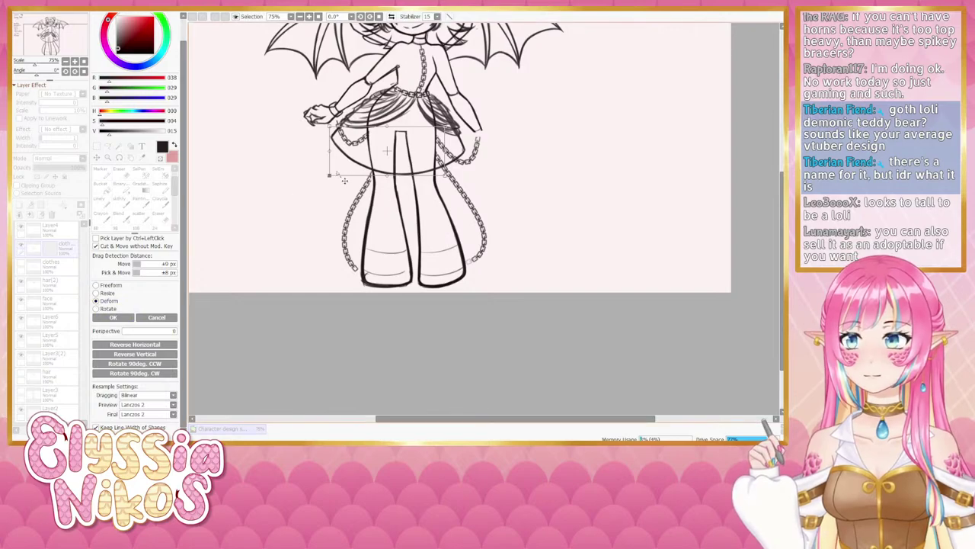
{"action": "left_click_drag", "start_coordinate": [330, 176], "coordinate": [337, 173]}
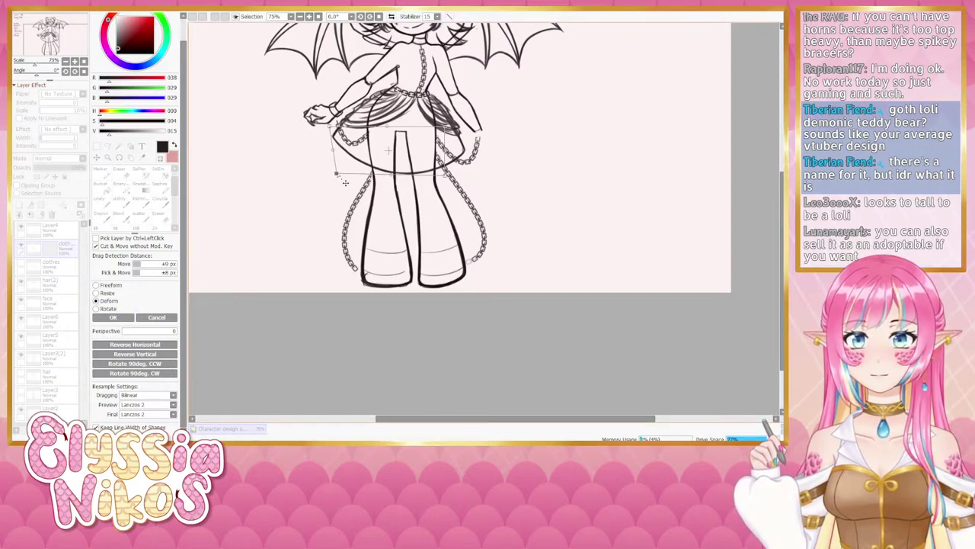
{"action": "left_click_drag", "start_coordinate": [330, 126], "coordinate": [331, 126]}
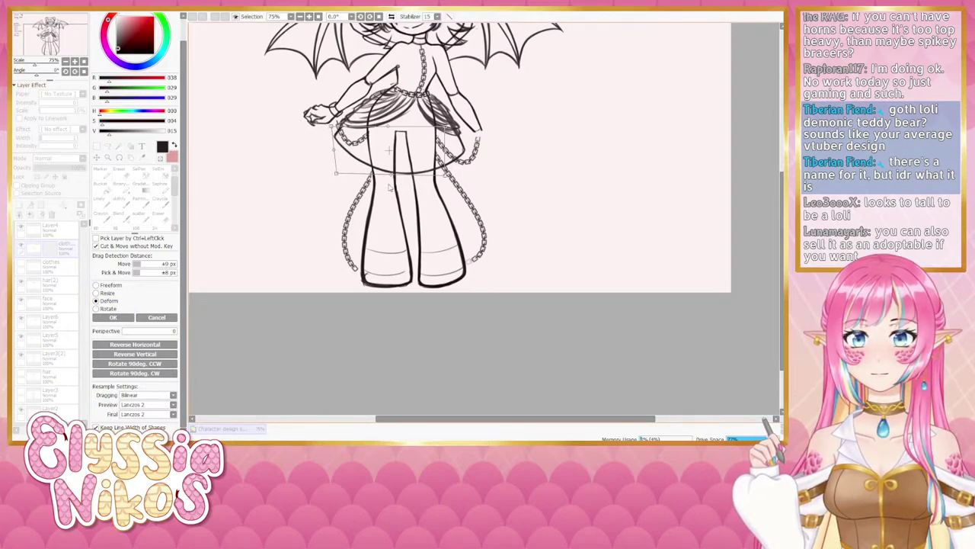
{"action": "left_click_drag", "start_coordinate": [336, 173], "coordinate": [334, 174]}
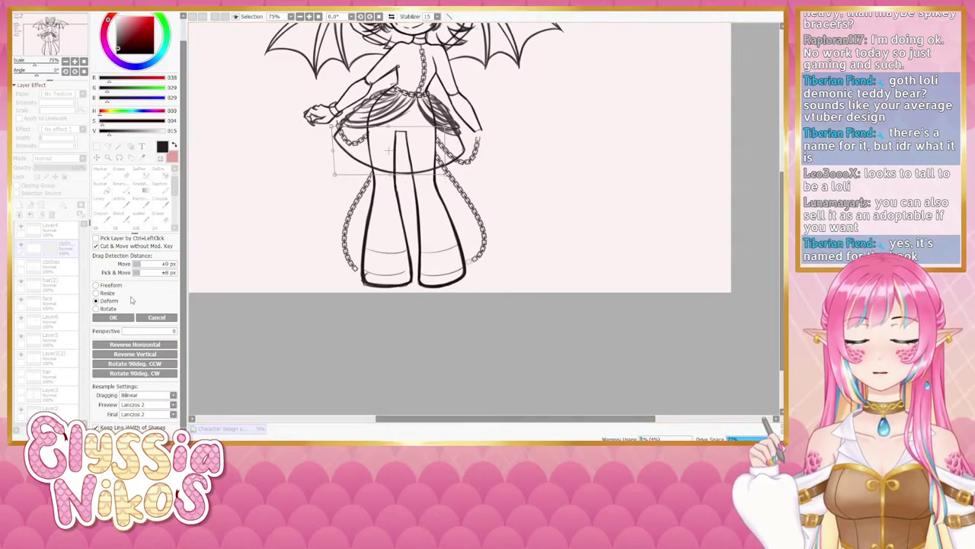
{"action": "left_click", "coordinate": [113, 317]}
{"action": "key", "text": "ctrl+d"}
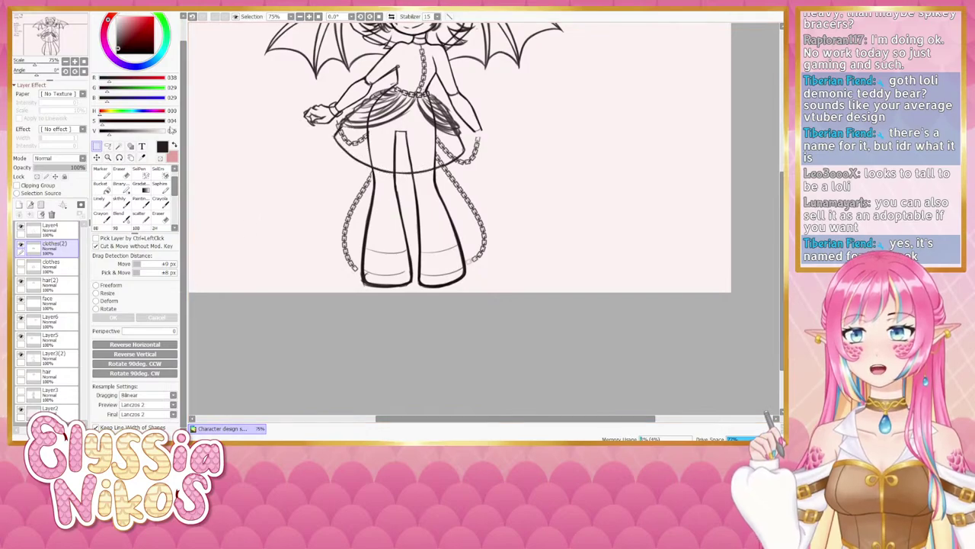
- Check the reshaped skirt on the whole figure by flipping the view horizontally and back
{"action": "scroll", "coordinate": [259, 225], "scroll_direction": "down", "scroll_amount": 3}
{"action": "left_click_drag", "start_coordinate": [284, 218], "coordinate": [255, 228]}
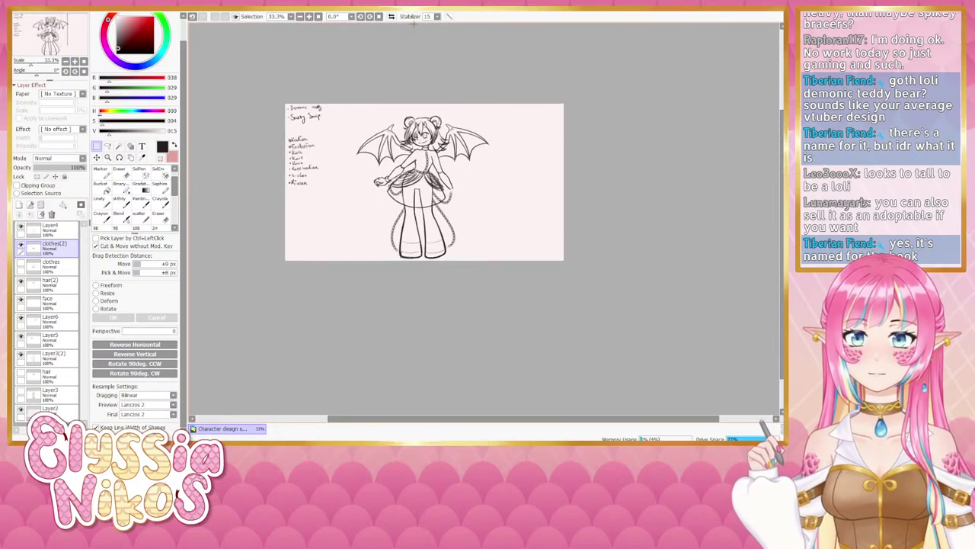
{"action": "left_click", "coordinate": [391, 16]}
{"action": "left_click", "coordinate": [391, 16]}
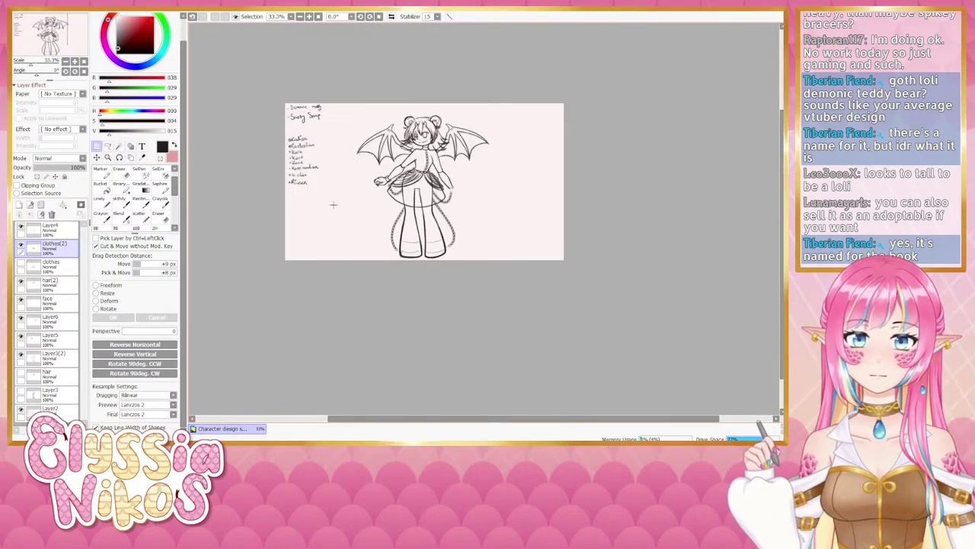
- Sketch a light curved tier line across the upper thighs inside the skirt with the brush at size 9
{"action": "double_click", "coordinate": [74, 62]}
{"action": "left_click", "coordinate": [125, 202]}
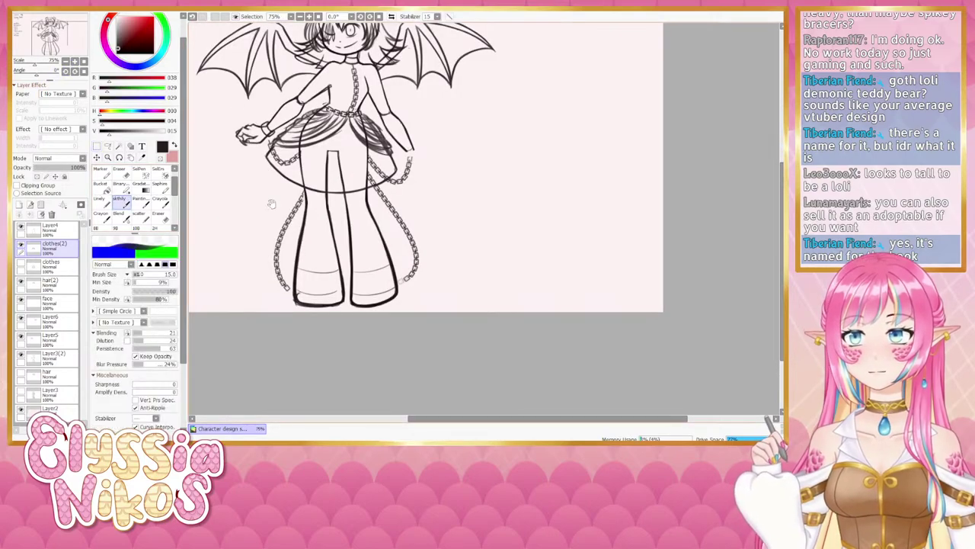
{"action": "left_click_drag", "start_coordinate": [272, 203], "coordinate": [300, 185]}
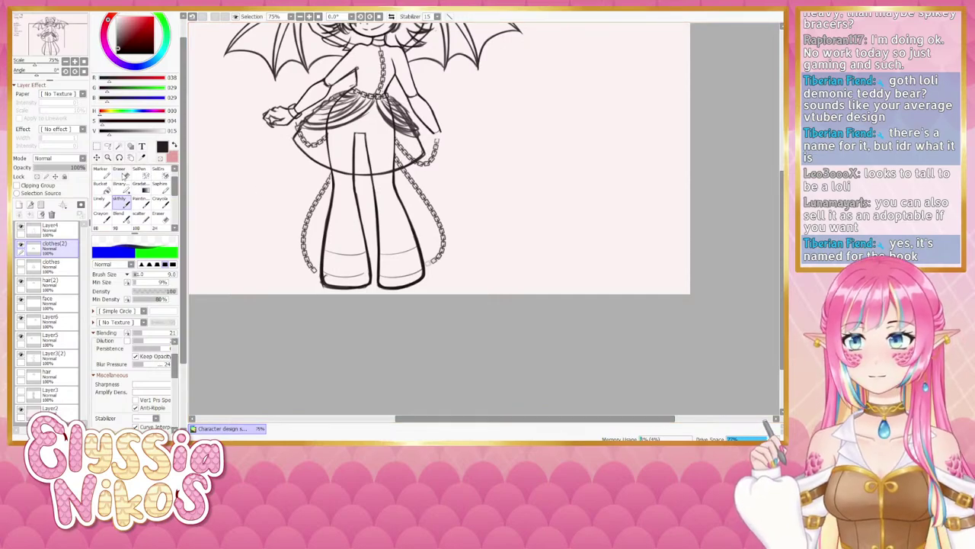
{"action": "key", "text": "e"}
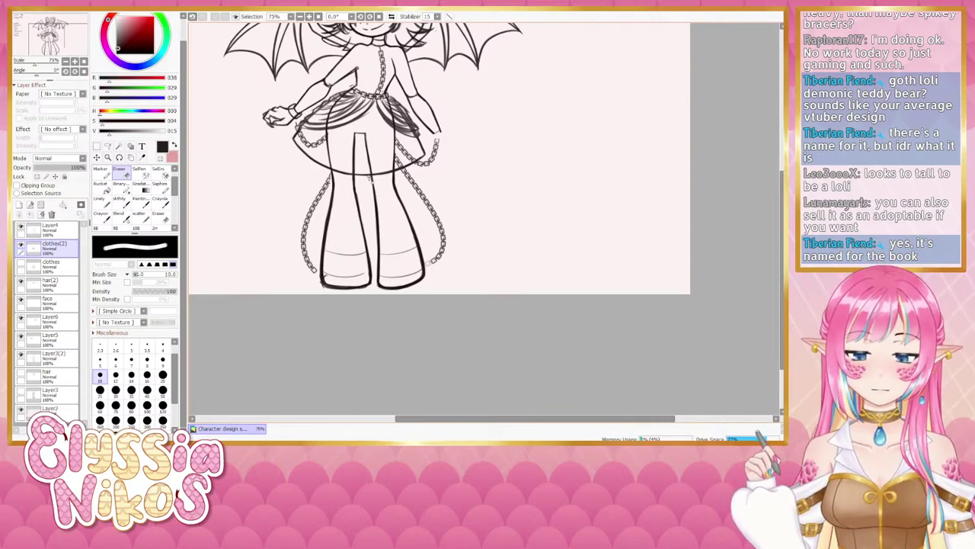
{"action": "left_click_drag", "start_coordinate": [377, 151], "coordinate": [409, 198]}
{"action": "left_click_drag", "start_coordinate": [355, 166], "coordinate": [368, 176]}
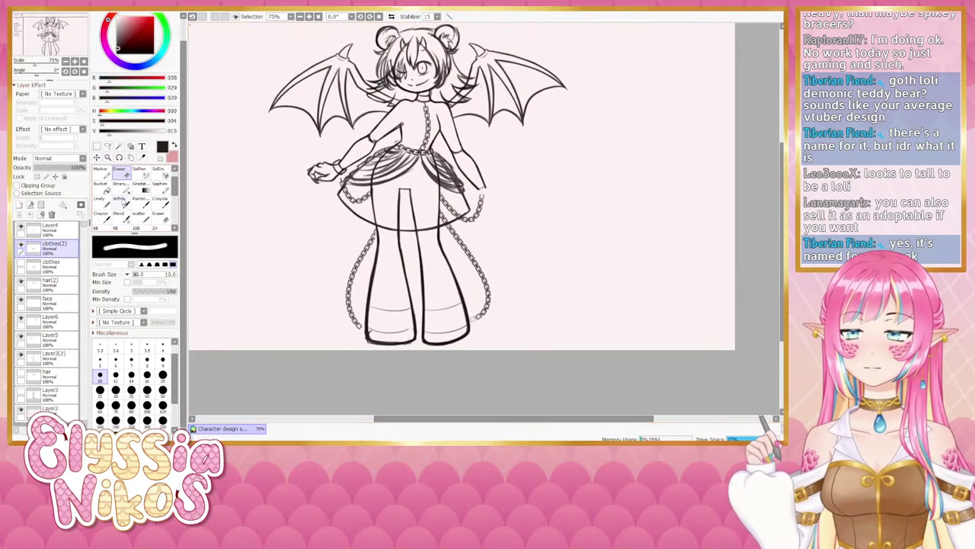
{"action": "left_click", "coordinate": [120, 202]}
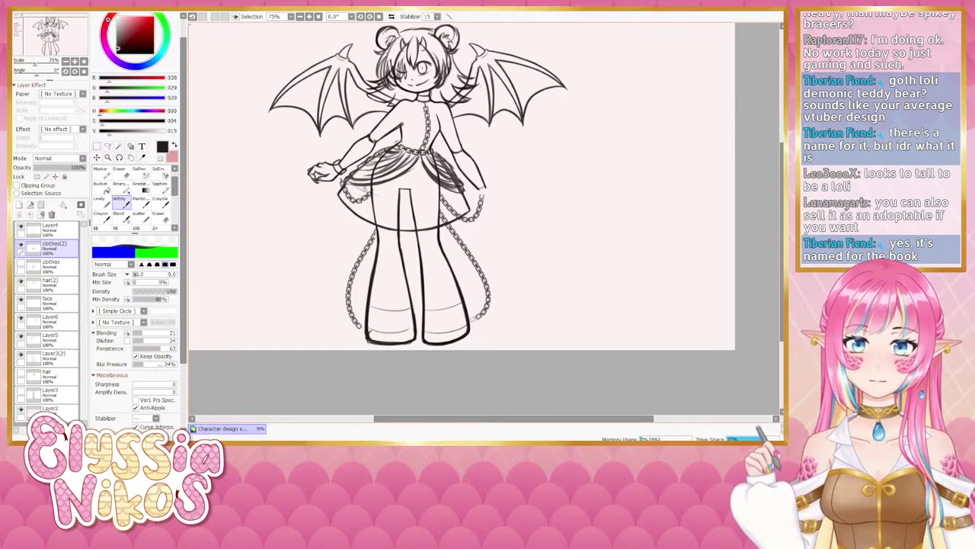
{"action": "key", "text": "ctrl+z"}
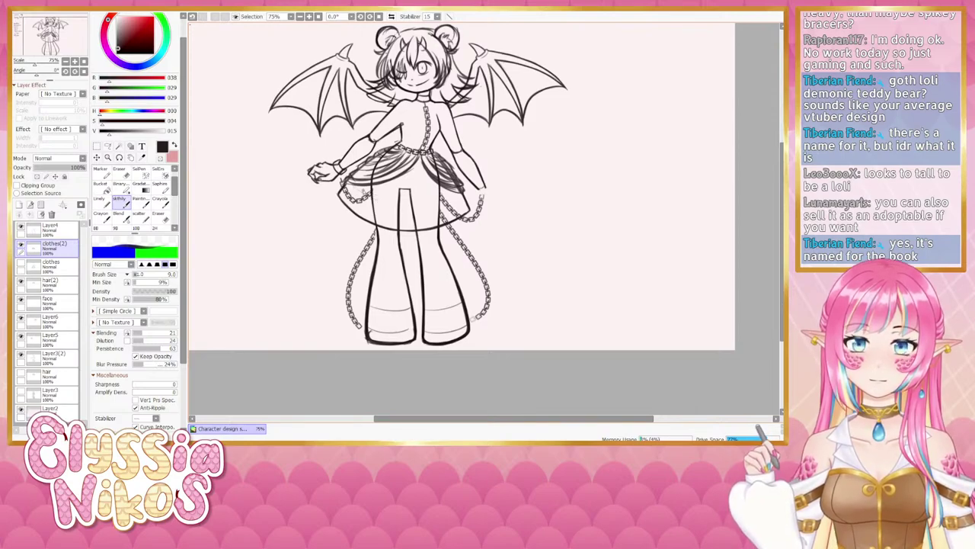
{"action": "mouse_move", "coordinate": [373, 198]}
{"action": "left_mouse_down"}
{"action": "mouse_move", "coordinate": [426, 207]}
{"action": "mouse_move", "coordinate": [380, 205]}
{"action": "mouse_move", "coordinate": [443, 203]}
{"action": "left_mouse_up"}
{"action": "key", "text": "ctrl+z"}
{"action": "key", "text": "ctrl+z"}
{"action": "key", "text": "ctrl+z"}
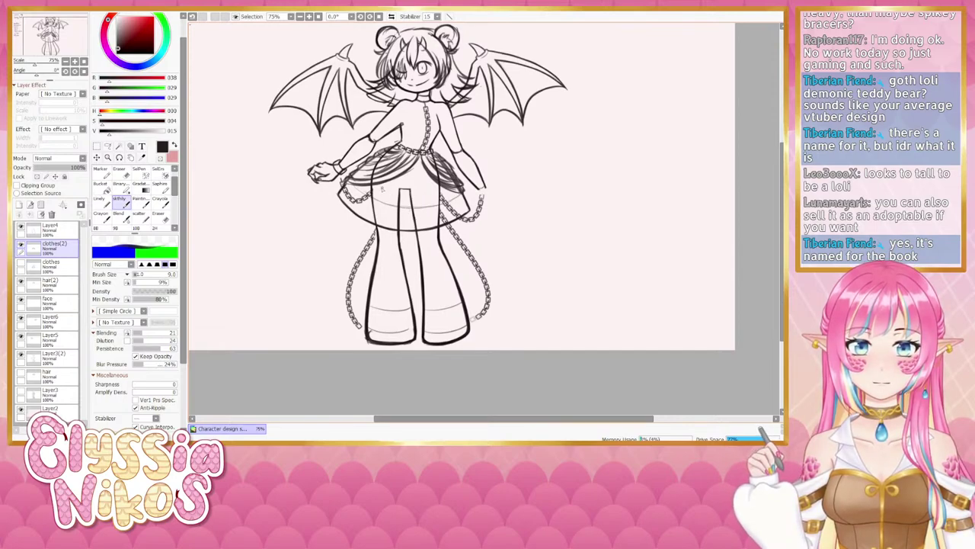
- Sketch the lower edge of the small pleated panel at the skirt's centre, just beneath the draped fabric
{"action": "mouse_move", "coordinate": [381, 186]}
{"action": "left_mouse_down"}
{"action": "mouse_move", "coordinate": [440, 186]}
{"action": "mouse_move", "coordinate": [402, 186]}
{"action": "left_mouse_up"}
{"action": "key", "text": "ctrl+z"}
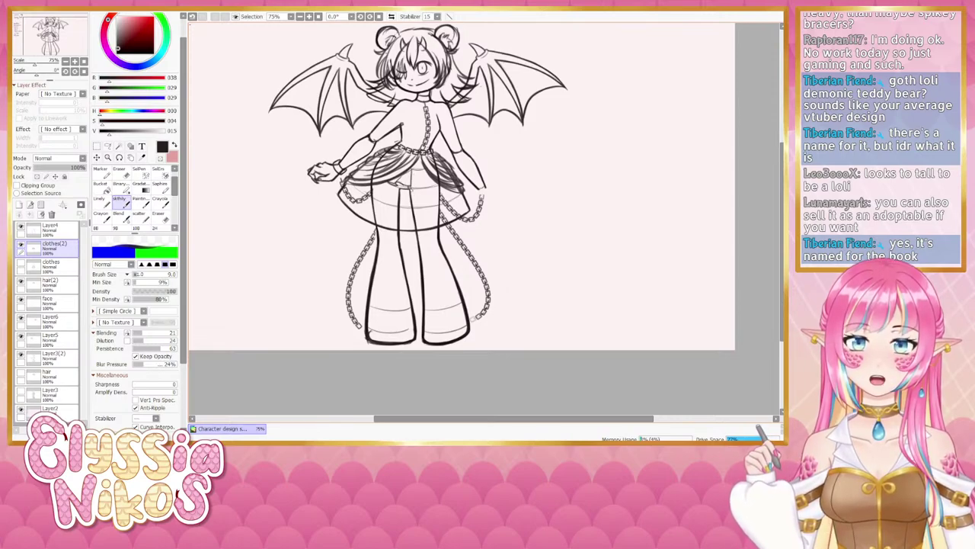
{"action": "key", "text": "ctrl+z"}
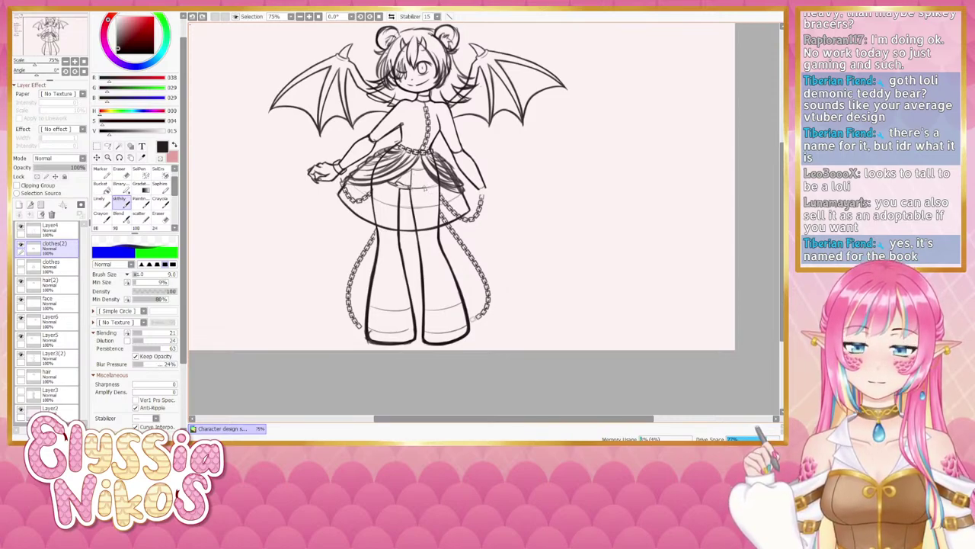
{"action": "left_click_drag", "start_coordinate": [434, 185], "coordinate": [421, 186]}
{"action": "key", "text": "ctrl+z"}
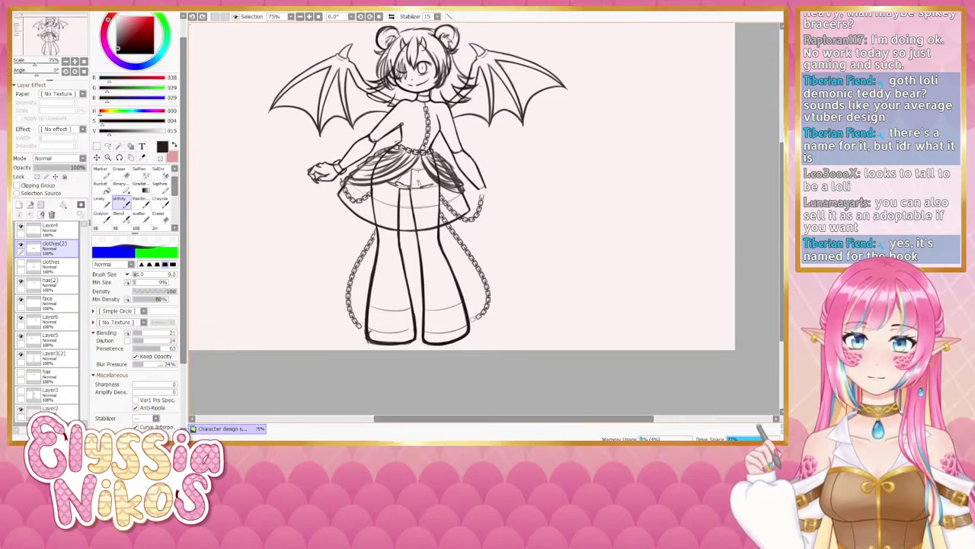
{"action": "key", "text": "ctrl+y"}
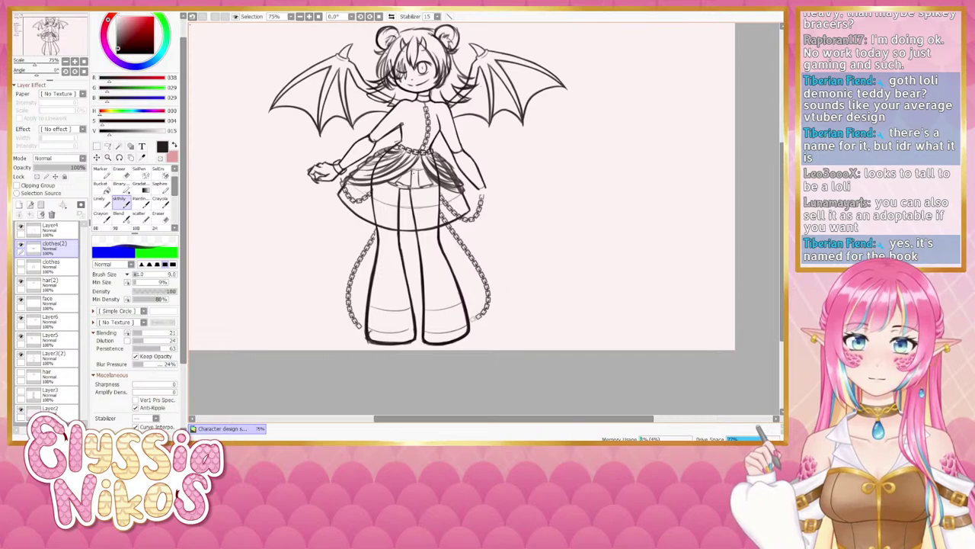
- Add vertical fold lines to the central pleats under the drape, undoing unwanted strokes
{"action": "left_click_drag", "start_coordinate": [412, 172], "coordinate": [425, 173]}
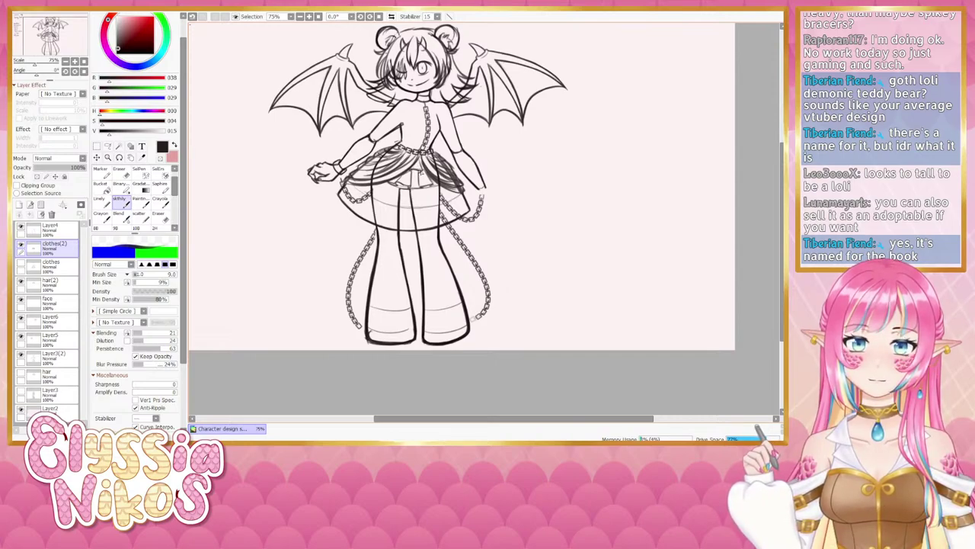
{"action": "key", "text": "ctrl+z"}
{"action": "mouse_move", "coordinate": [420, 153]}
{"action": "left_mouse_down"}
{"action": "mouse_move", "coordinate": [424, 174]}
{"action": "mouse_move", "coordinate": [411, 182]}
{"action": "mouse_move", "coordinate": [422, 183]}
{"action": "left_mouse_up"}
{"action": "key", "text": "ctrl+z"}
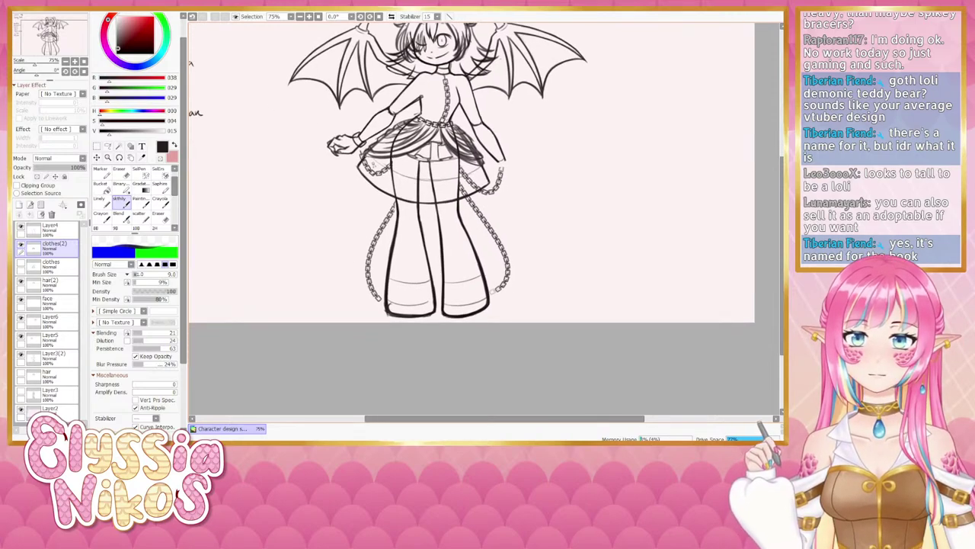
- Sketch the pleats of the skirt's upper ruffle outward to both sides of the centre, undoing unwanted strokes
{"action": "mouse_move", "coordinate": [373, 159]}
{"action": "left_mouse_down"}
{"action": "mouse_move", "coordinate": [404, 176]}
{"action": "mouse_move", "coordinate": [403, 160]}
{"action": "mouse_move", "coordinate": [410, 183]}
{"action": "mouse_move", "coordinate": [412, 160]}
{"action": "mouse_move", "coordinate": [417, 177]}
{"action": "mouse_move", "coordinate": [408, 181]}
{"action": "mouse_move", "coordinate": [428, 187]}
{"action": "mouse_move", "coordinate": [422, 181]}
{"action": "mouse_move", "coordinate": [466, 174]}
{"action": "mouse_move", "coordinate": [455, 160]}
{"action": "mouse_move", "coordinate": [471, 174]}
{"action": "mouse_move", "coordinate": [478, 168]}
{"action": "mouse_move", "coordinate": [456, 156]}
{"action": "mouse_move", "coordinate": [485, 166]}
{"action": "left_mouse_up"}
{"action": "key", "text": "ctrl+z"}
{"action": "key", "text": "ctrl+z"}
{"action": "key", "text": "ctrl+z"}
{"action": "key", "text": "ctrl+z"}
{"action": "key", "text": "ctrl+z"}
{"action": "key", "text": "ctrl+z"}
{"action": "key", "text": "ctrl+z"}
{"action": "key", "text": "ctrl+z"}
{"action": "key", "text": "ctrl+z"}
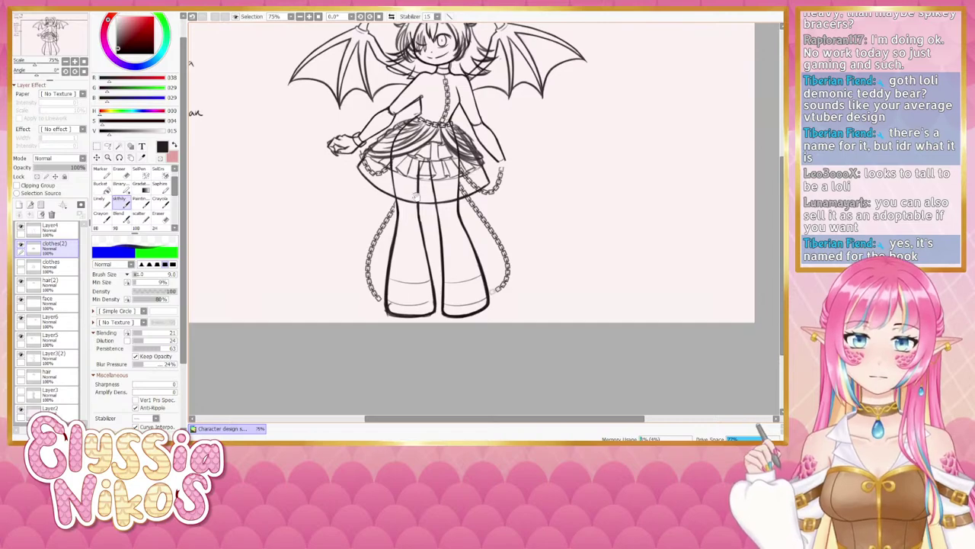
- Sketch the outer left folds of the skirt beside the hanging chain, undoing and redrawing strokes
{"action": "left_click_drag", "start_coordinate": [416, 196], "coordinate": [445, 175]}
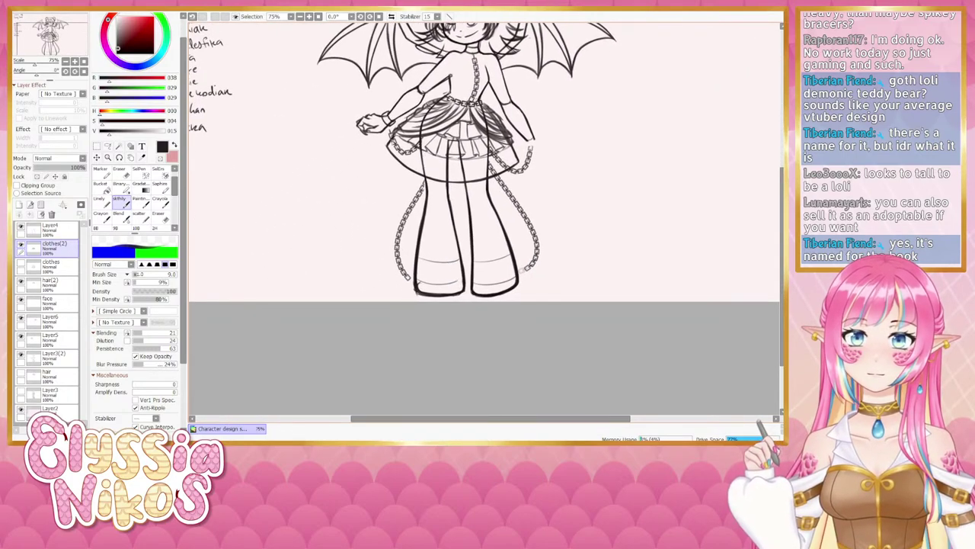
{"action": "key", "text": "ctrl+z"}
{"action": "mouse_move", "coordinate": [396, 136]}
{"action": "left_mouse_down"}
{"action": "mouse_move", "coordinate": [386, 146]}
{"action": "mouse_move", "coordinate": [401, 157]}
{"action": "left_mouse_up"}
{"action": "key", "text": "ctrl+z"}
{"action": "key", "text": "ctrl+z"}
{"action": "key", "text": "ctrl+z"}
{"action": "key", "text": "ctrl+z"}
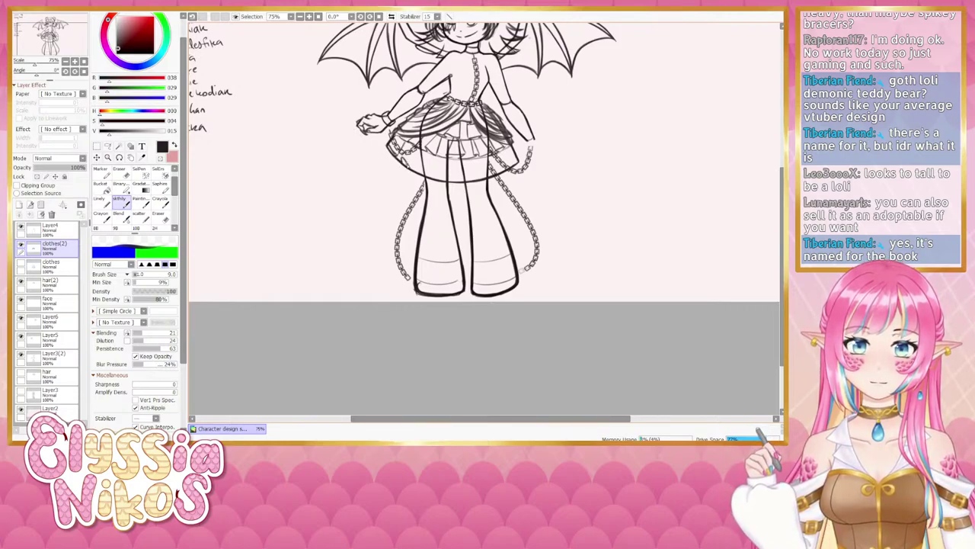
{"action": "key", "text": "ctrl+z"}
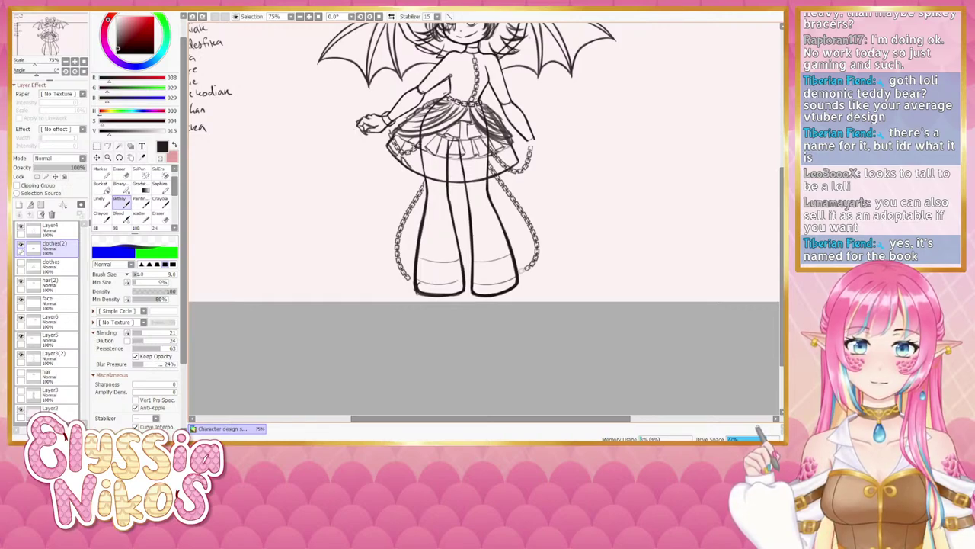
- Sketch the first pleat folds of the skirt's lower ruffle near its left edge, undoing and redoing strokes to compare them
{"action": "left_click_drag", "start_coordinate": [406, 156], "coordinate": [411, 163]}
{"action": "key", "text": "ctrl+z"}
{"action": "key", "text": "ctrl+y"}
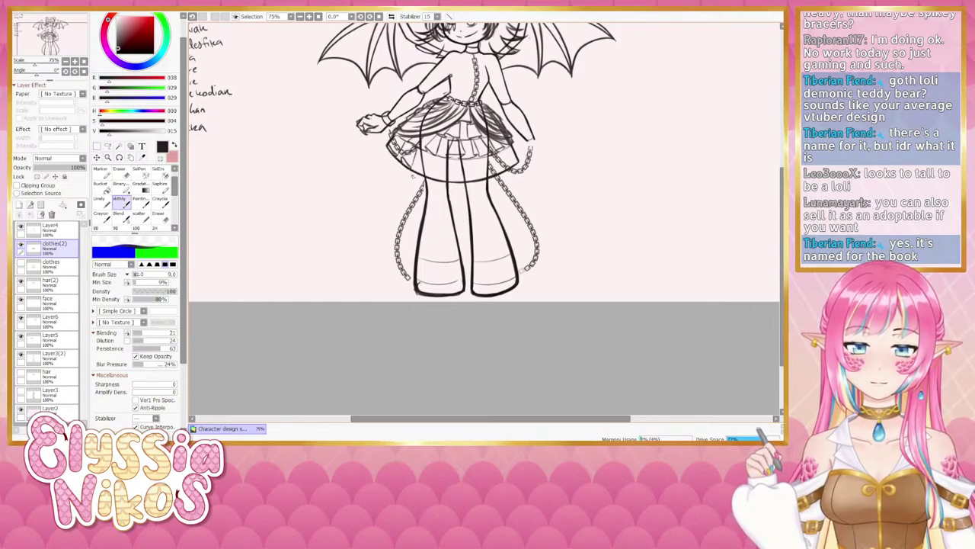
{"action": "key", "text": "ctrl+z"}
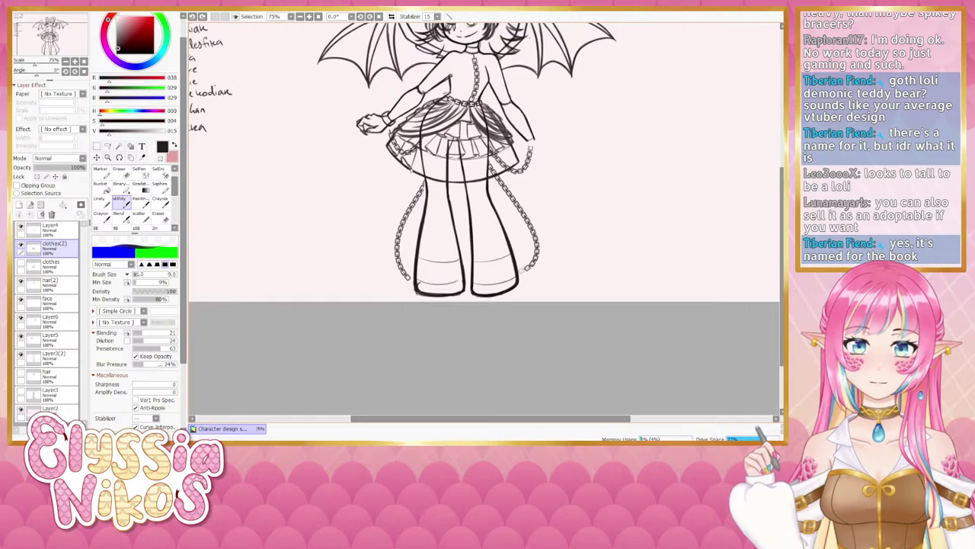
{"action": "key", "text": "ctrl+y"}
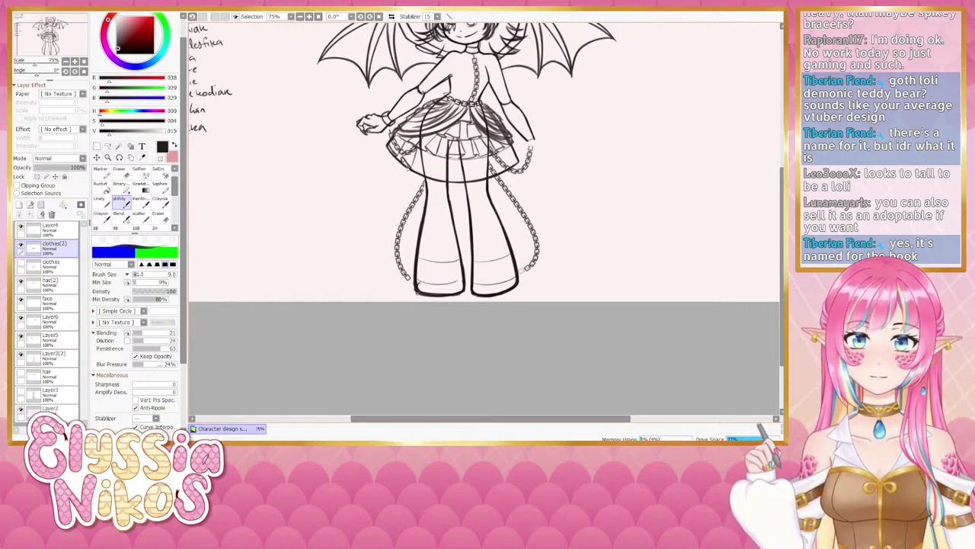
{"action": "key", "text": "ctrl+z"}
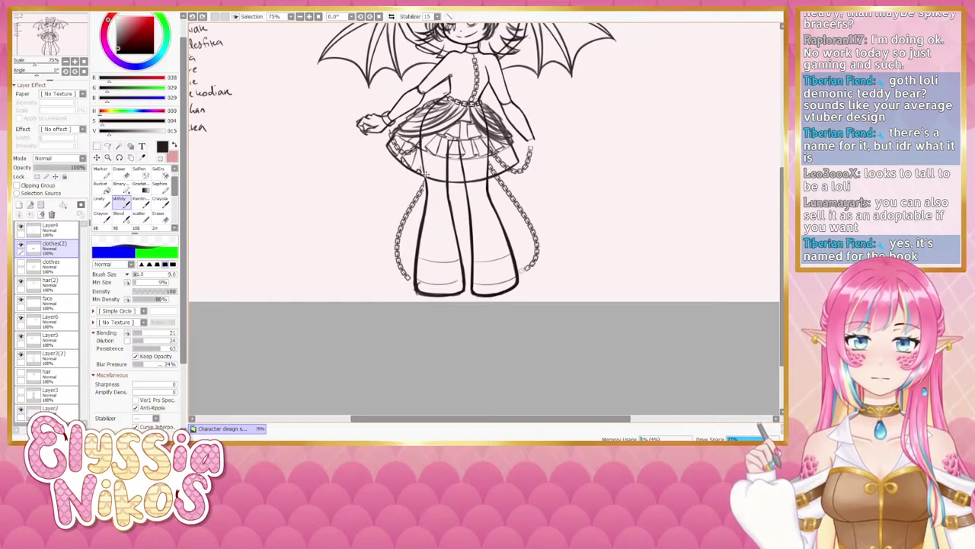
{"action": "key", "text": "ctrl+y"}
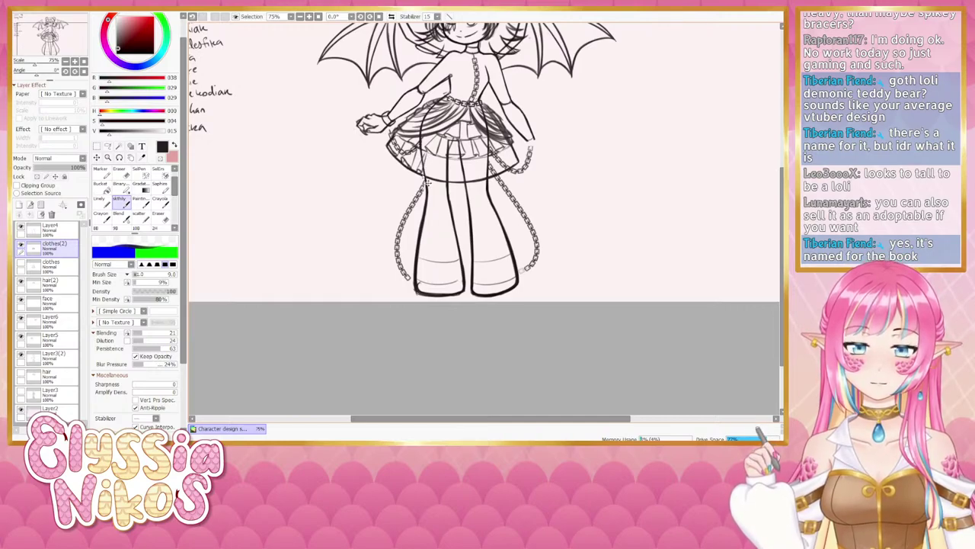
{"action": "key", "text": "ctrl+z"}
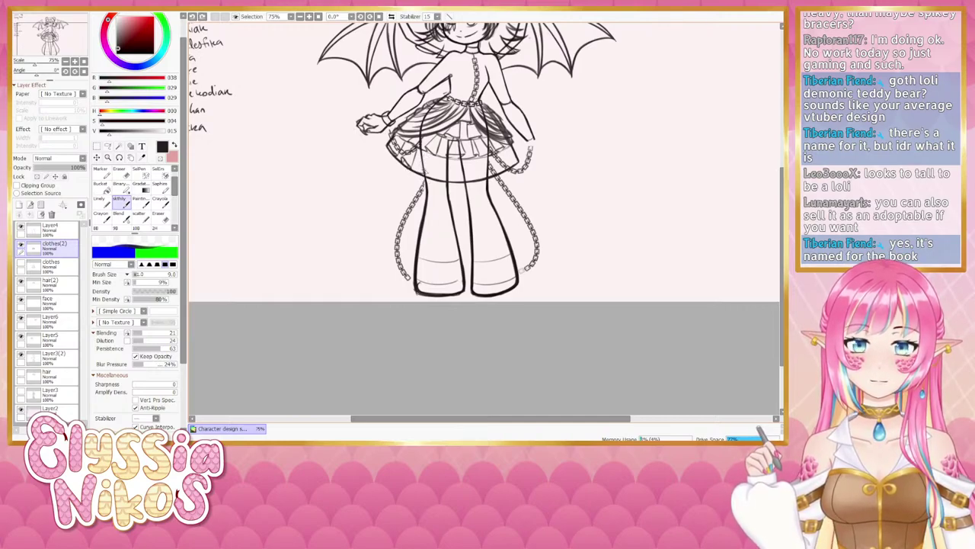
{"action": "key", "text": "ctrl+y"}
{"action": "key", "text": "ctrl+z"}
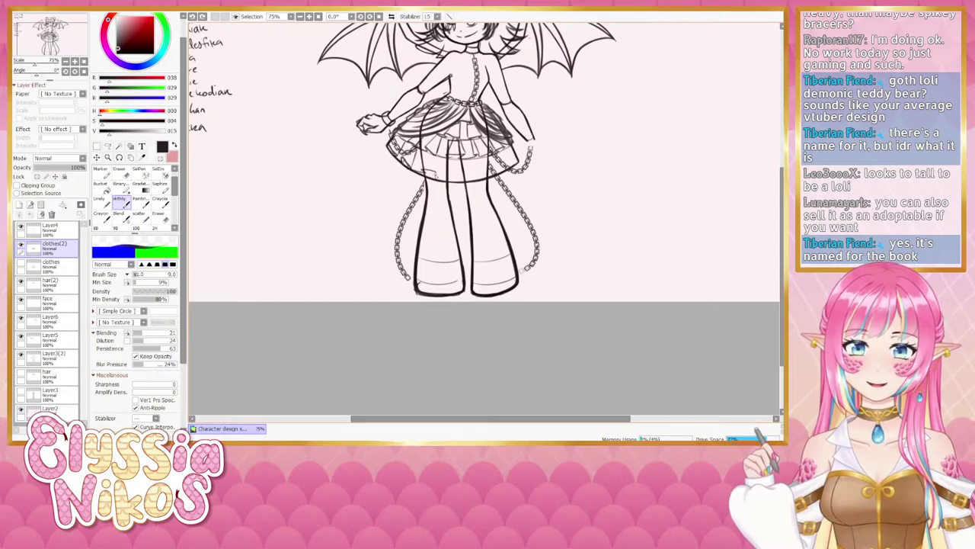
{"action": "key", "text": "ctrl+y"}
{"action": "key", "text": "ctrl+z"}
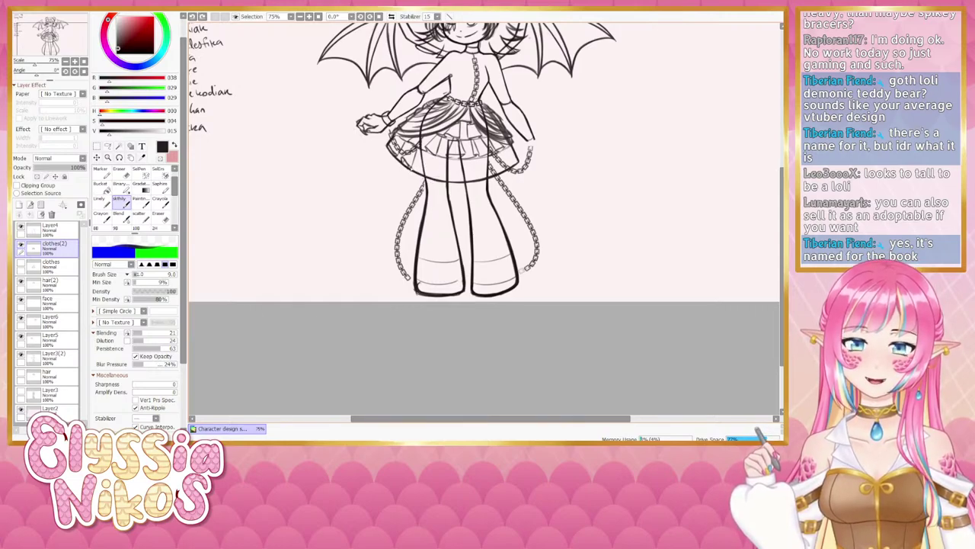
{"action": "key", "text": "ctrl+y"}
{"action": "left_click_drag", "start_coordinate": [426, 173], "coordinate": [427, 157]}
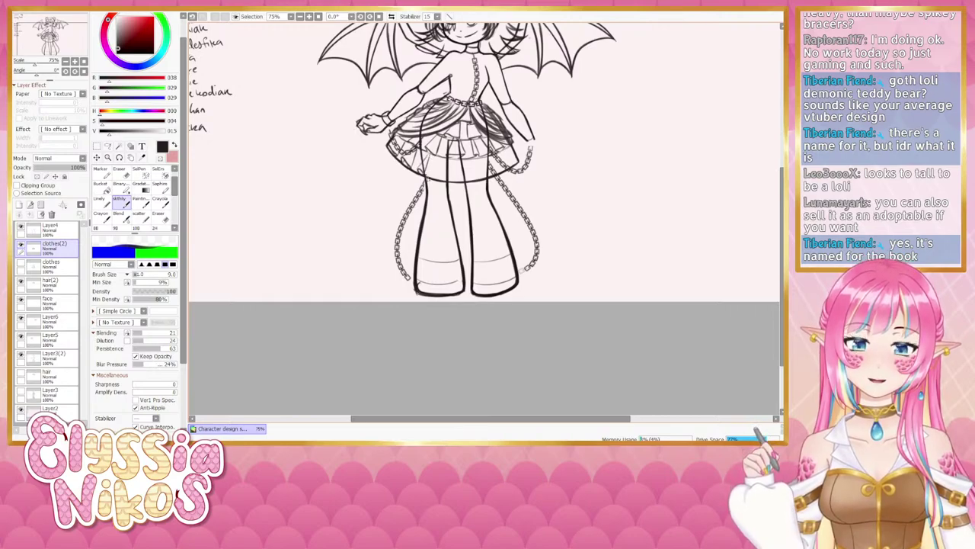
- Sketch the lower ruffle's pleats across the centre and right side of the skirt, undoing unwanted strokes
{"action": "mouse_move", "coordinate": [434, 177]}
{"action": "left_mouse_down"}
{"action": "mouse_move", "coordinate": [447, 179]}
{"action": "mouse_move", "coordinate": [452, 159]}
{"action": "mouse_move", "coordinate": [432, 176]}
{"action": "mouse_move", "coordinate": [467, 182]}
{"action": "mouse_move", "coordinate": [462, 160]}
{"action": "mouse_move", "coordinate": [486, 172]}
{"action": "mouse_move", "coordinate": [478, 176]}
{"action": "left_mouse_up"}
{"action": "key", "text": "ctrl+z"}
{"action": "key", "text": "ctrl+z"}
{"action": "key", "text": "ctrl+z"}
{"action": "left_click_drag", "start_coordinate": [473, 181], "coordinate": [479, 168]}
{"action": "mouse_move", "coordinate": [471, 176]}
{"action": "left_mouse_down"}
{"action": "mouse_move", "coordinate": [477, 155]}
{"action": "mouse_move", "coordinate": [488, 162]}
{"action": "left_mouse_up"}
{"action": "mouse_move", "coordinate": [493, 181]}
{"action": "left_mouse_down"}
{"action": "mouse_move", "coordinate": [501, 156]}
{"action": "mouse_move", "coordinate": [500, 173]}
{"action": "mouse_move", "coordinate": [522, 160]}
{"action": "mouse_move", "coordinate": [524, 142]}
{"action": "mouse_move", "coordinate": [513, 165]}
{"action": "left_mouse_up"}
{"action": "key", "text": "ctrl+z"}
{"action": "key", "text": "ctrl+z"}
{"action": "key", "text": "ctrl+z"}
{"action": "key", "text": "ctrl+z"}
{"action": "key", "text": "ctrl+z"}
{"action": "key", "text": "ctrl+z"}
{"action": "key", "text": "ctrl+z"}
{"action": "key", "text": "ctrl+z"}
{"action": "key", "text": "ctrl+z"}
{"action": "key", "text": "ctrl+z"}
{"action": "key", "text": "ctrl+z"}
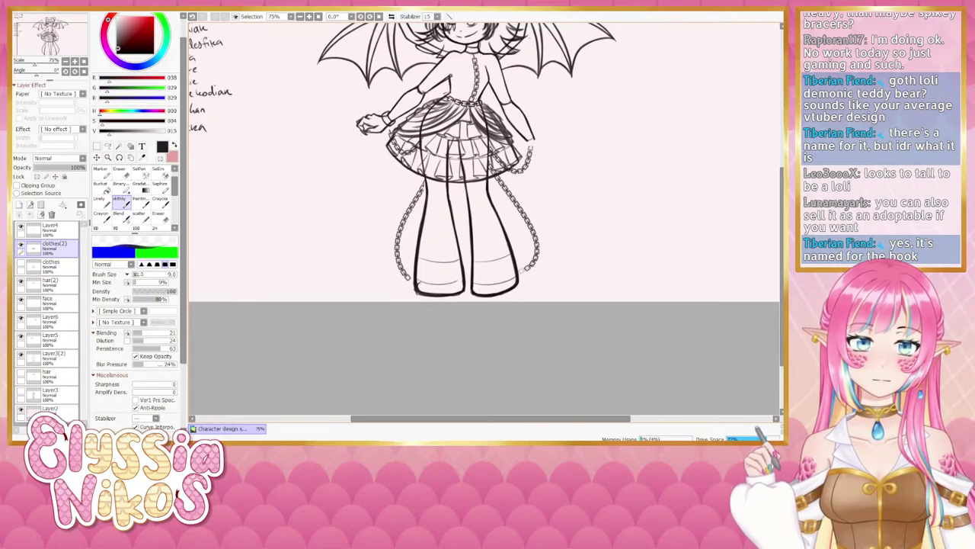
- Erase leftover hem lines along the lower ruffle, using eraser sizes 5, 10 and 6 to clean between the pleats
{"action": "left_click_drag", "start_coordinate": [376, 191], "coordinate": [358, 186]}
{"action": "left_click", "coordinate": [124, 171]}
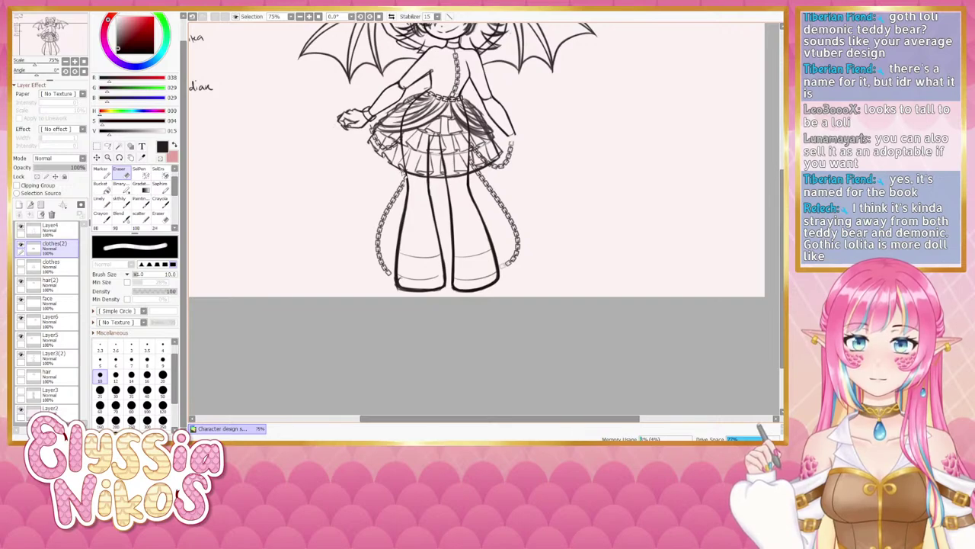
{"action": "key", "text": "ctrl+z"}
{"action": "left_click", "coordinate": [100, 361]}
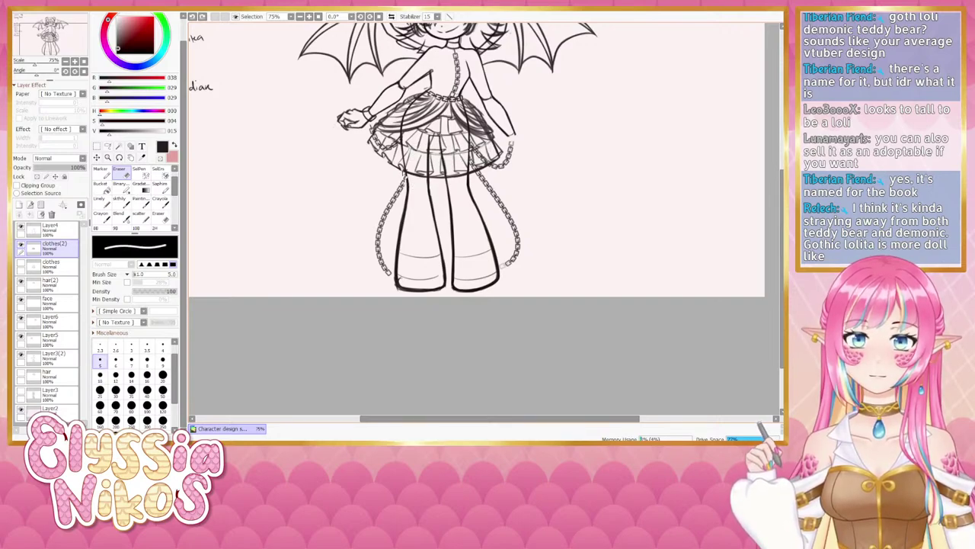
{"action": "left_click_drag", "start_coordinate": [404, 177], "coordinate": [404, 173]}
{"action": "key", "text": "bracketright"}
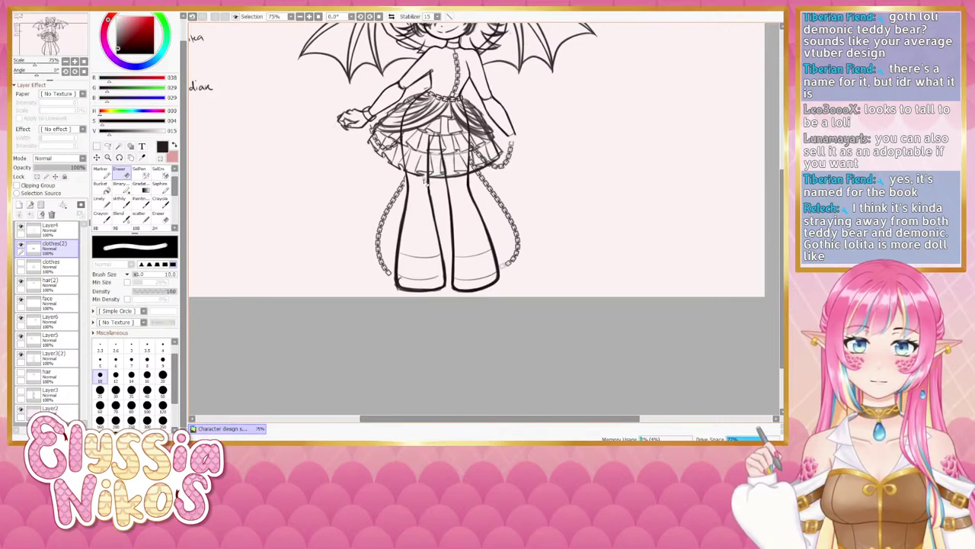
{"action": "key", "text": "x"}
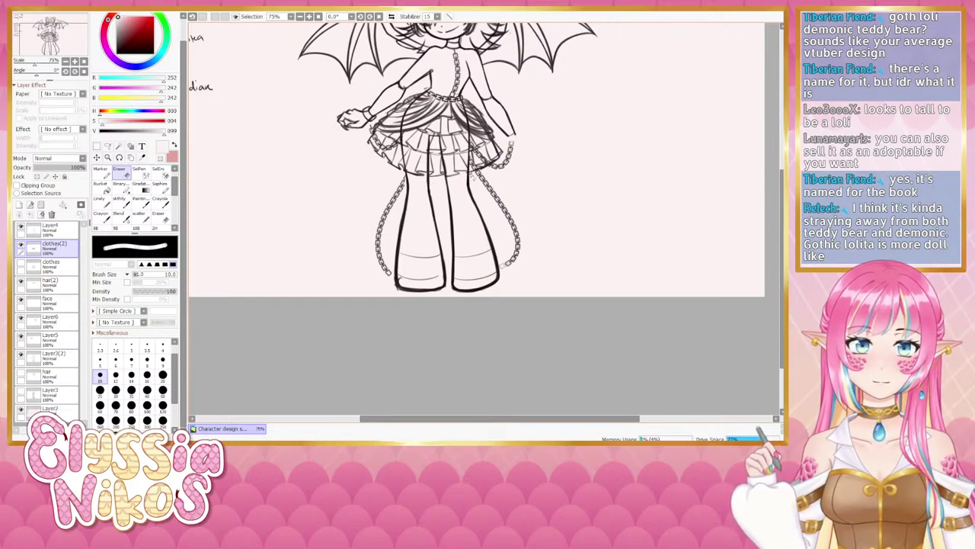
{"action": "key", "text": "bracketleft"}
{"action": "key", "text": "bracketleft"}
{"action": "key", "text": "bracketleft"}
{"action": "key", "text": "bracketleft"}
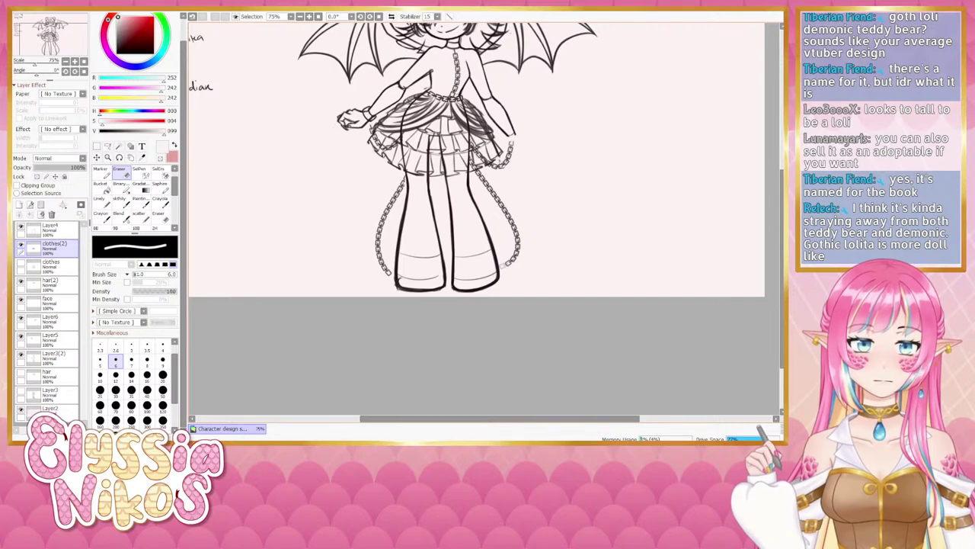
- Examine the full character with the revised tiered skirt, both as a whole figure and up close
{"action": "left_click_drag", "start_coordinate": [493, 160], "coordinate": [474, 238]}
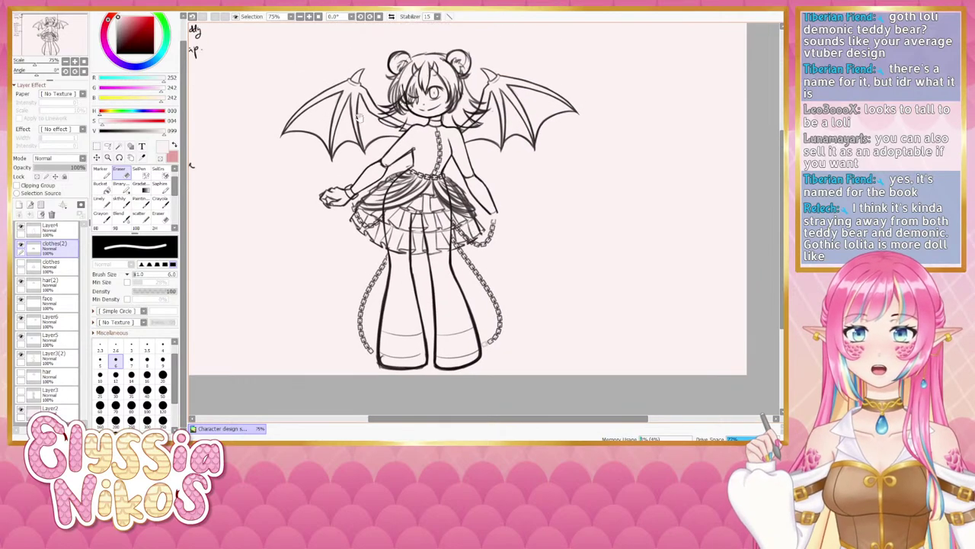
{"action": "left_click", "coordinate": [66, 61]}
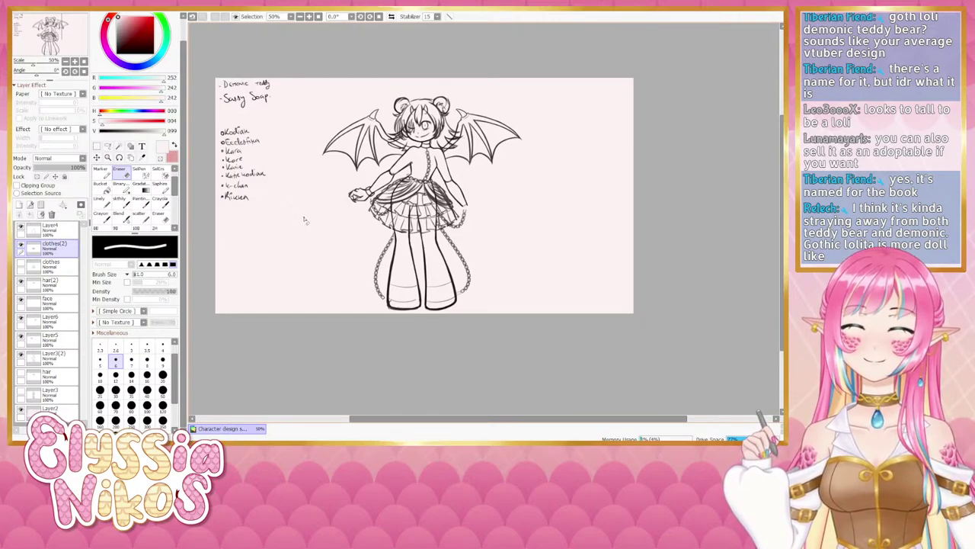
{"action": "left_click_drag", "start_coordinate": [316, 237], "coordinate": [318, 233]}
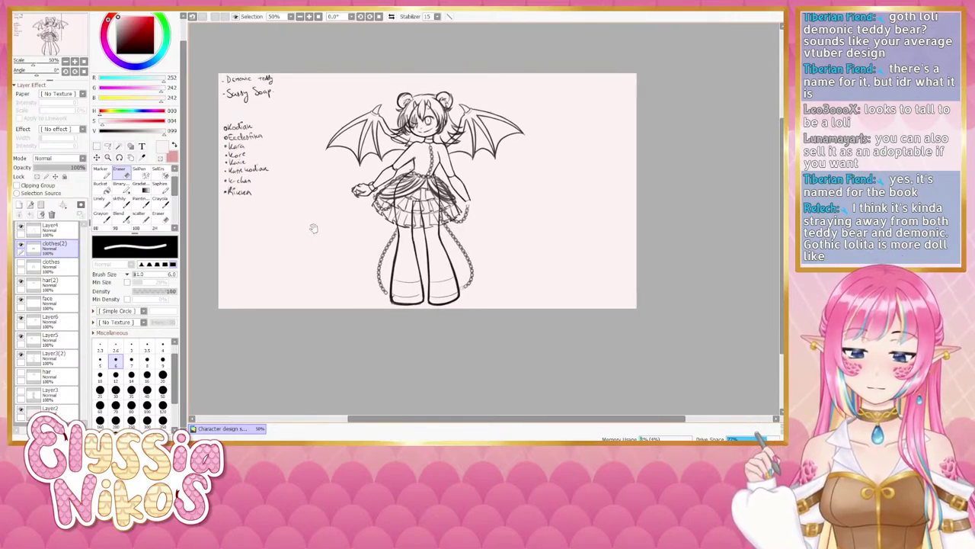
{"action": "left_click_drag", "start_coordinate": [310, 211], "coordinate": [312, 220]}
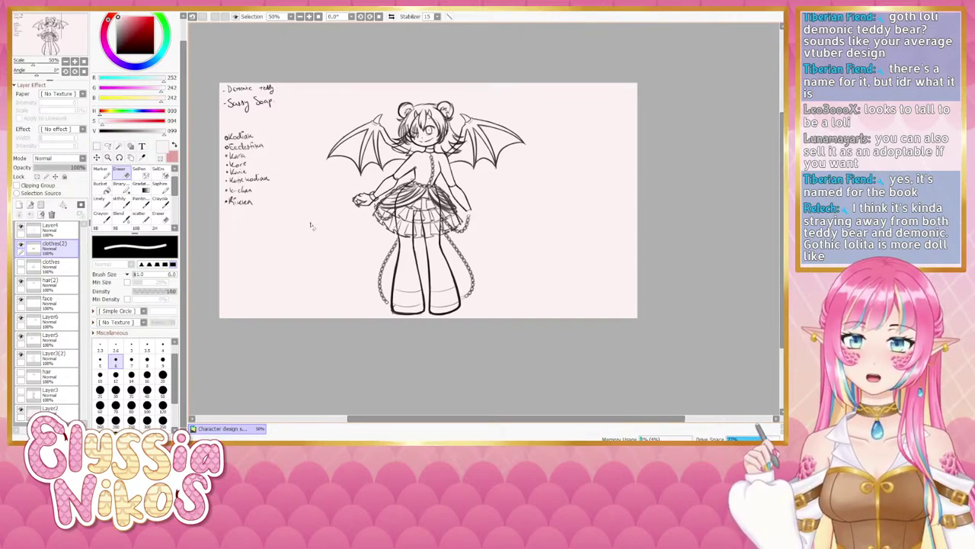
{"action": "mouse_move", "coordinate": [310, 225]}
{"action": "left_mouse_down"}
{"action": "mouse_move", "coordinate": [316, 183]}
{"action": "mouse_move", "coordinate": [299, 232]}
{"action": "left_mouse_up"}
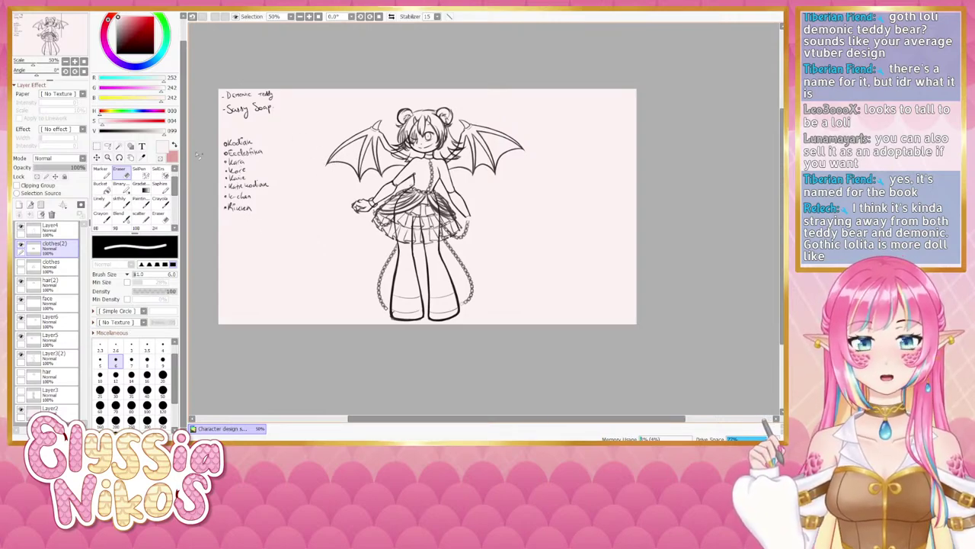
{"action": "left_click", "coordinate": [74, 62]}
{"action": "left_click", "coordinate": [75, 62]}
{"action": "left_click_drag", "start_coordinate": [381, 201], "coordinate": [417, 204]}
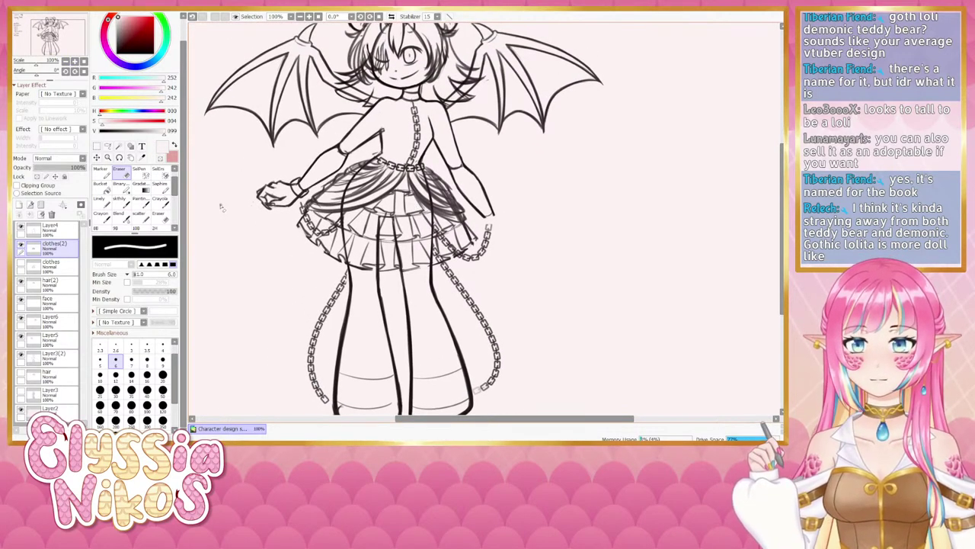
{"action": "left_click_drag", "start_coordinate": [224, 204], "coordinate": [293, 254]}
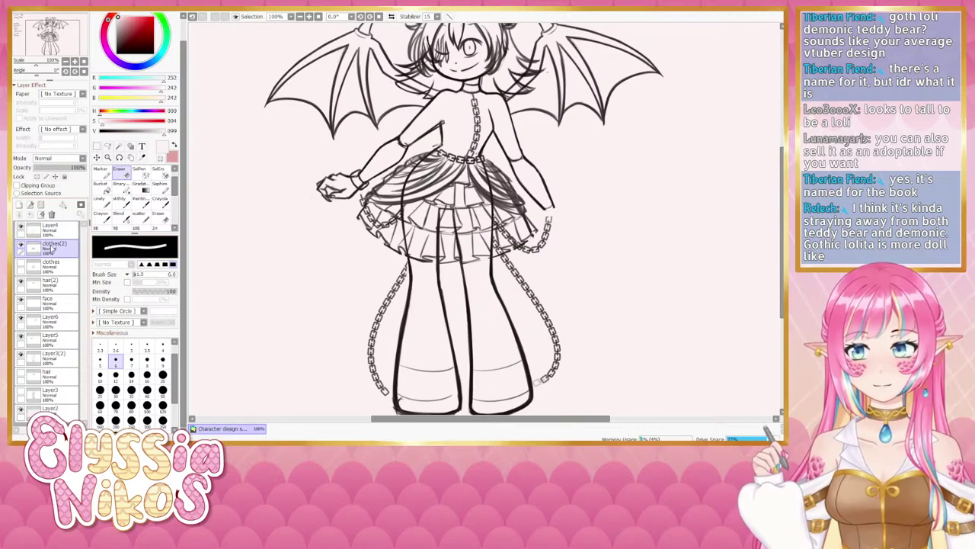
- Switch the visible outfit from the clothes(2) layer to a duplicate of the earlier clothes layer, hiding the originals
{"action": "left_click_drag", "start_coordinate": [51, 249], "coordinate": [20, 205]}
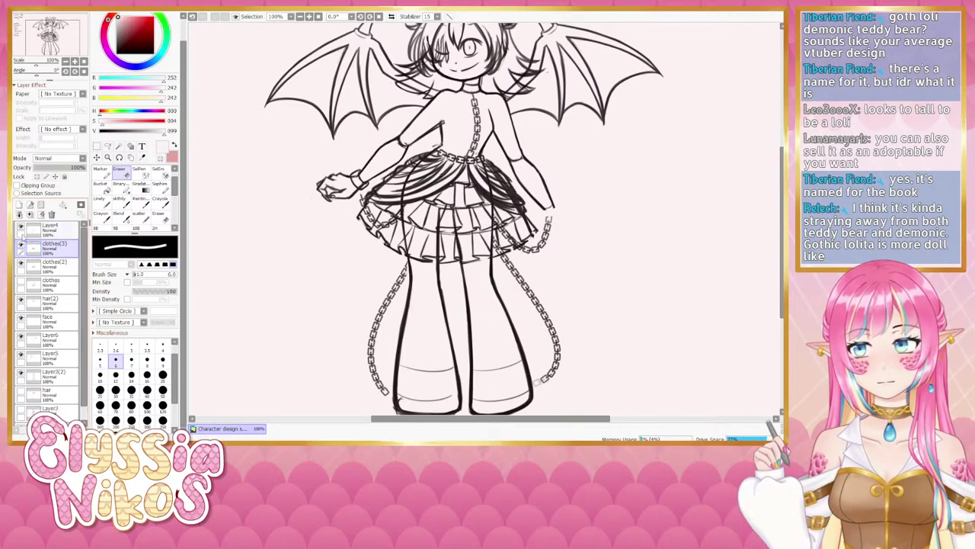
{"action": "left_click", "coordinate": [52, 216]}
{"action": "left_click", "coordinate": [21, 245]}
{"action": "left_click", "coordinate": [21, 263]}
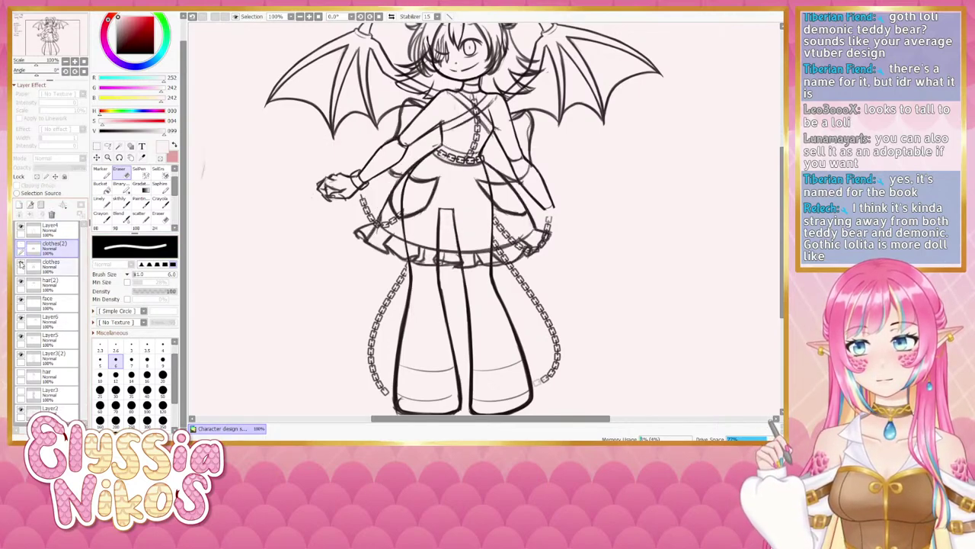
{"action": "left_click", "coordinate": [58, 267]}
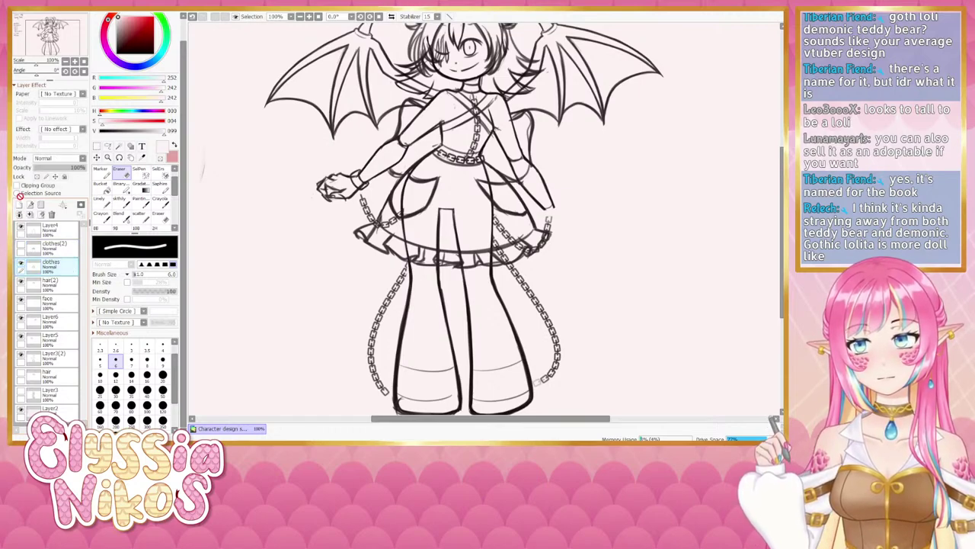
{"action": "left_click", "coordinate": [20, 214]}
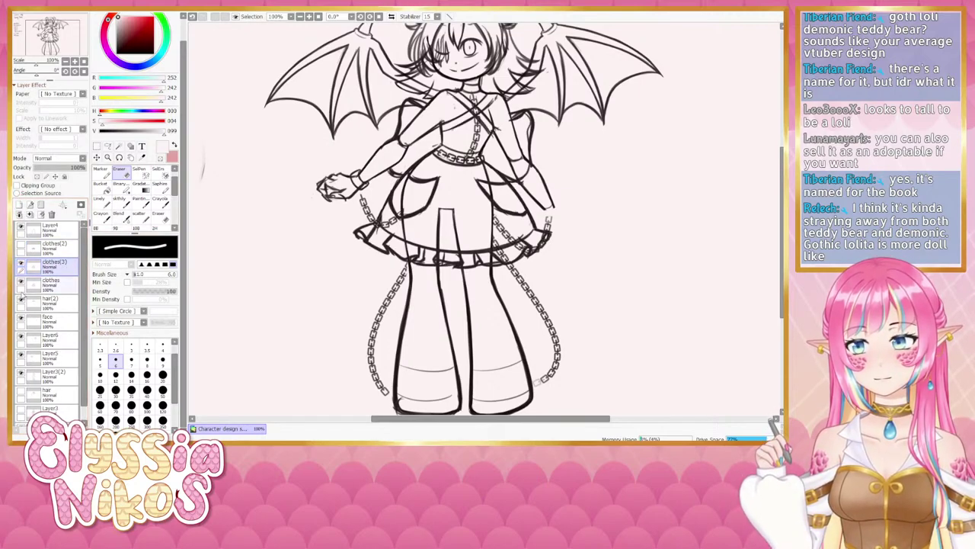
- Erase the crossed straps and neckline lines from the chest on the duplicated clothes layer with a size 44 eraser
{"action": "left_click_drag", "start_coordinate": [214, 199], "coordinate": [207, 234]}
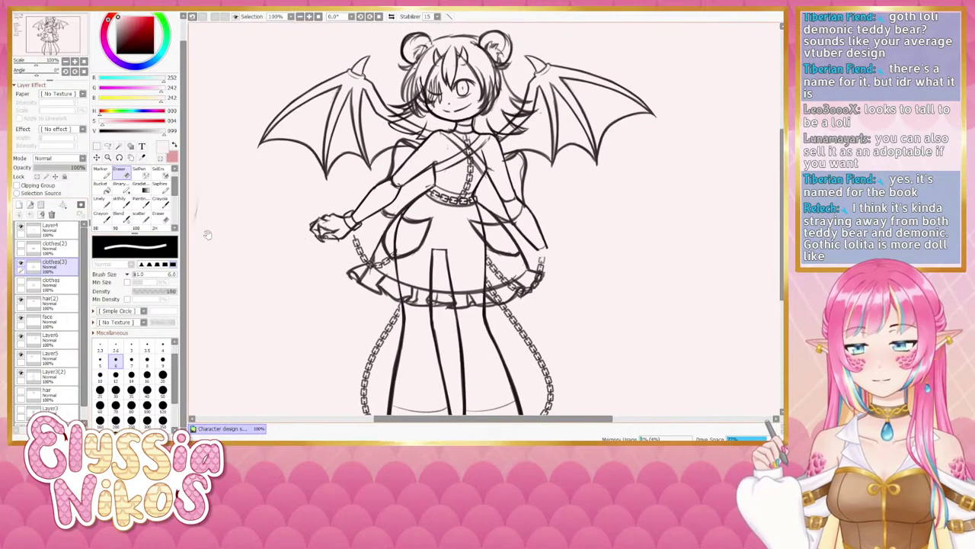
{"action": "left_click", "coordinate": [121, 202]}
{"action": "left_click_drag", "start_coordinate": [432, 160], "coordinate": [381, 166]}
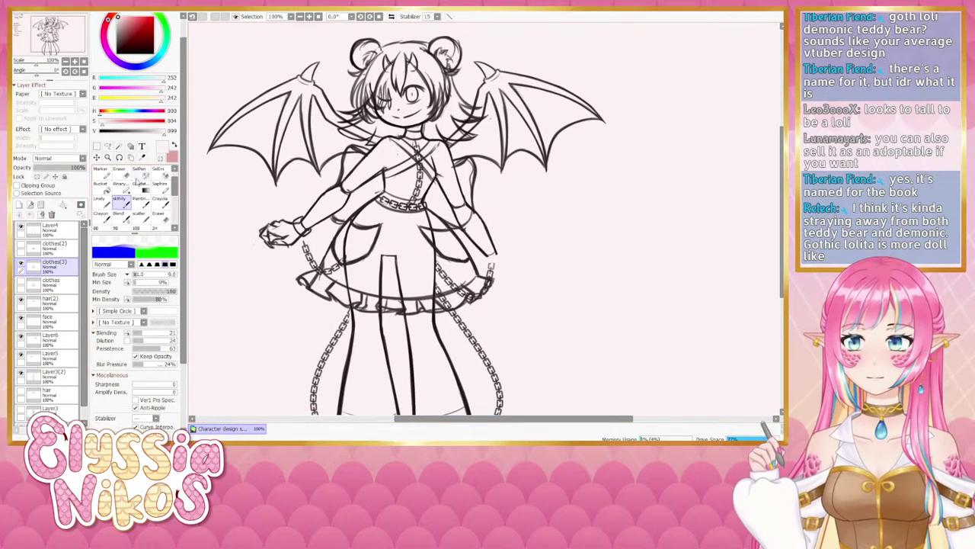
{"action": "left_click", "coordinate": [120, 173]}
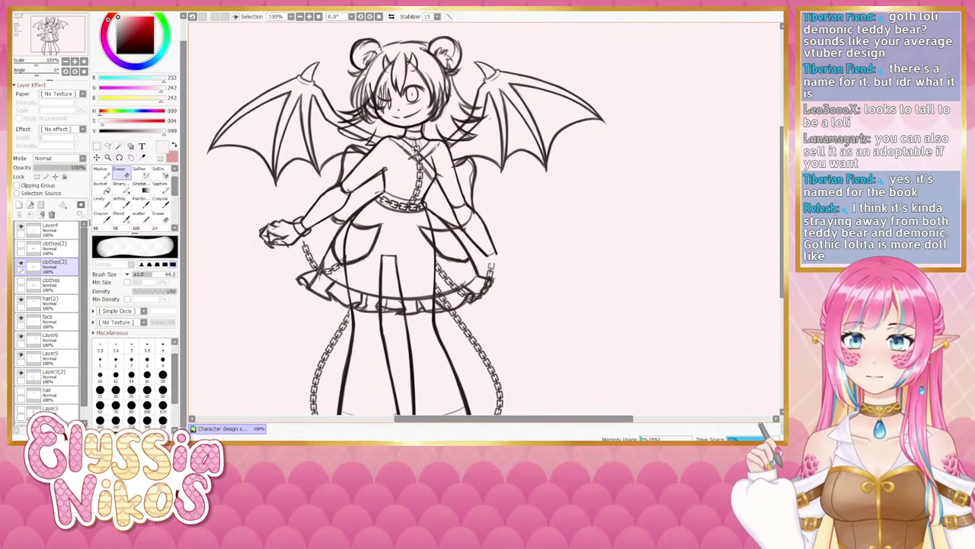
{"action": "left_click_drag", "start_coordinate": [426, 167], "coordinate": [399, 150]}
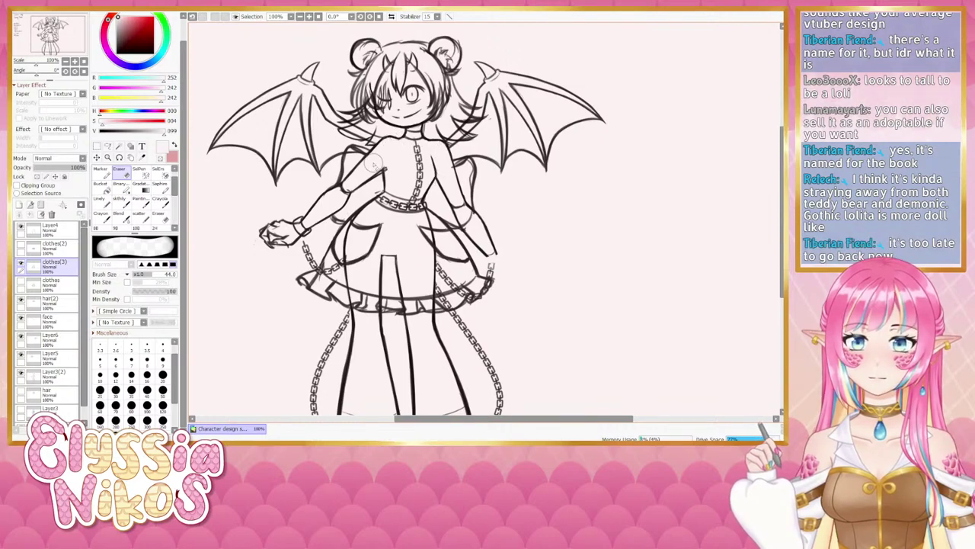
- Draw the bodice side line and a row of horizontal button closures down the chest, using the size 9 brush in near-black
{"action": "left_click", "coordinate": [119, 200]}
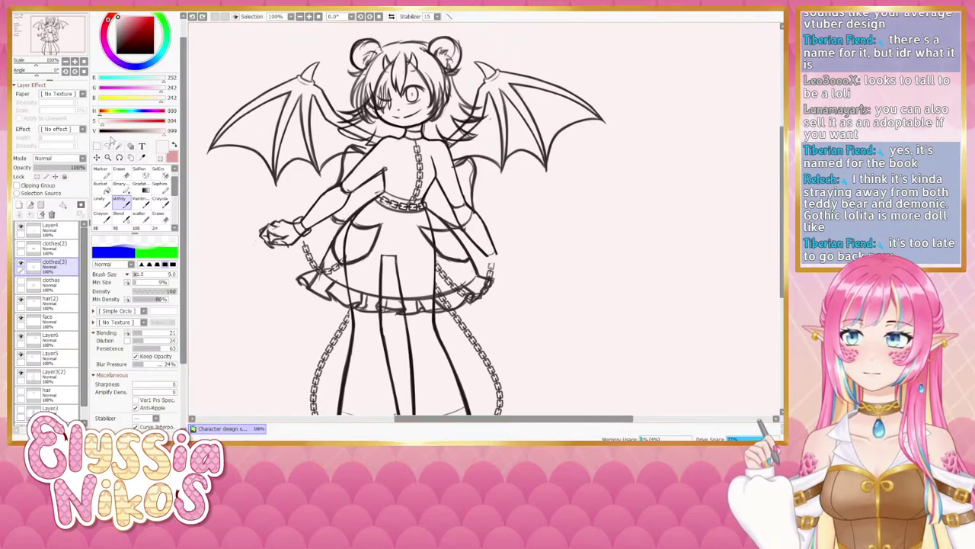
{"action": "left_click", "coordinate": [108, 132]}
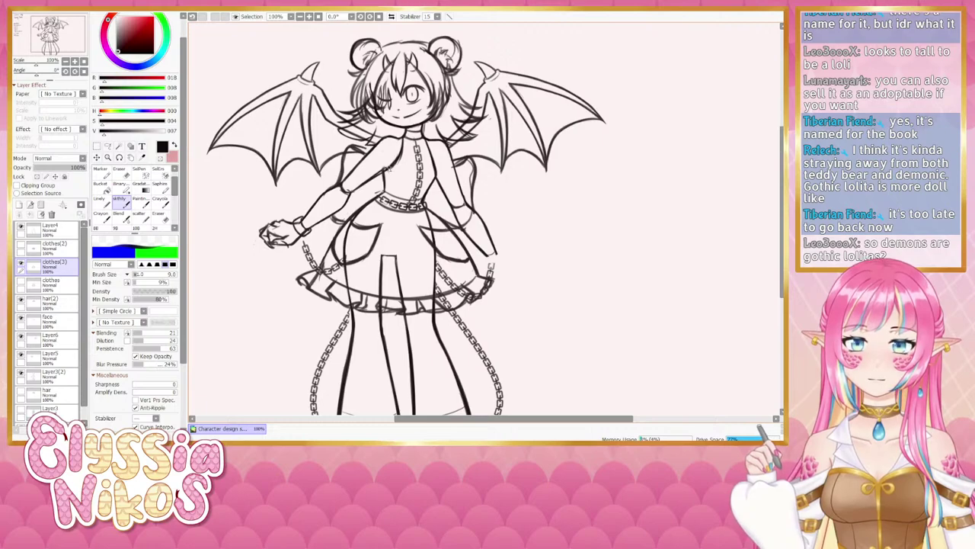
{"action": "key", "text": "e"}
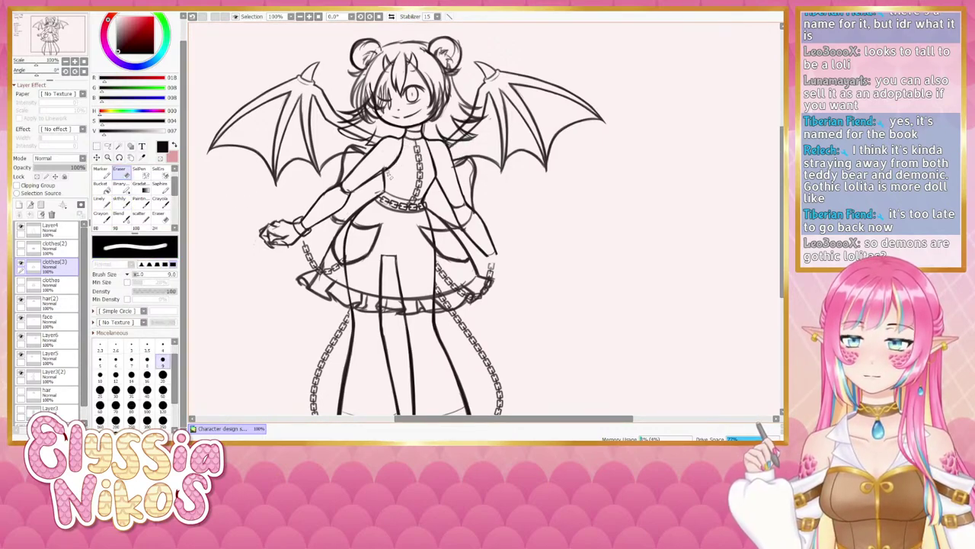
{"action": "left_click", "coordinate": [120, 202]}
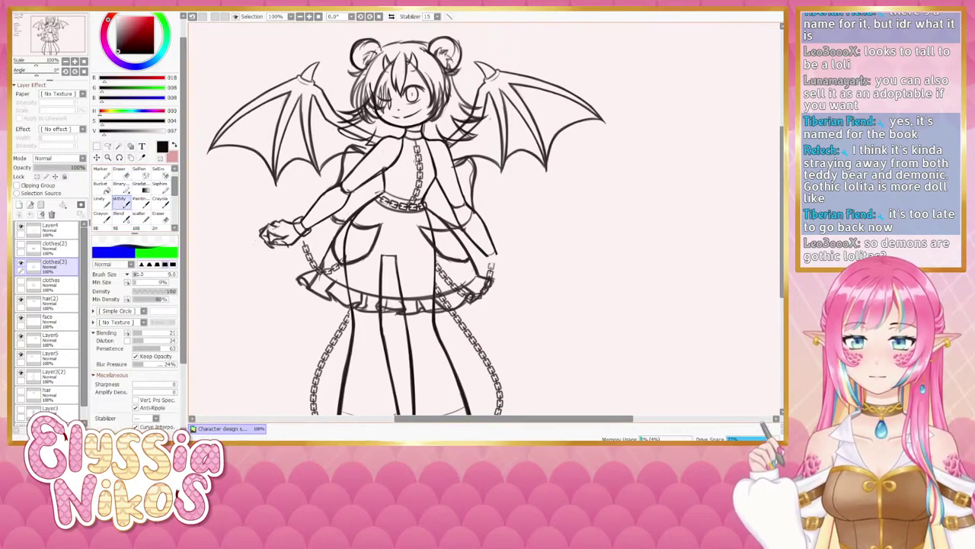
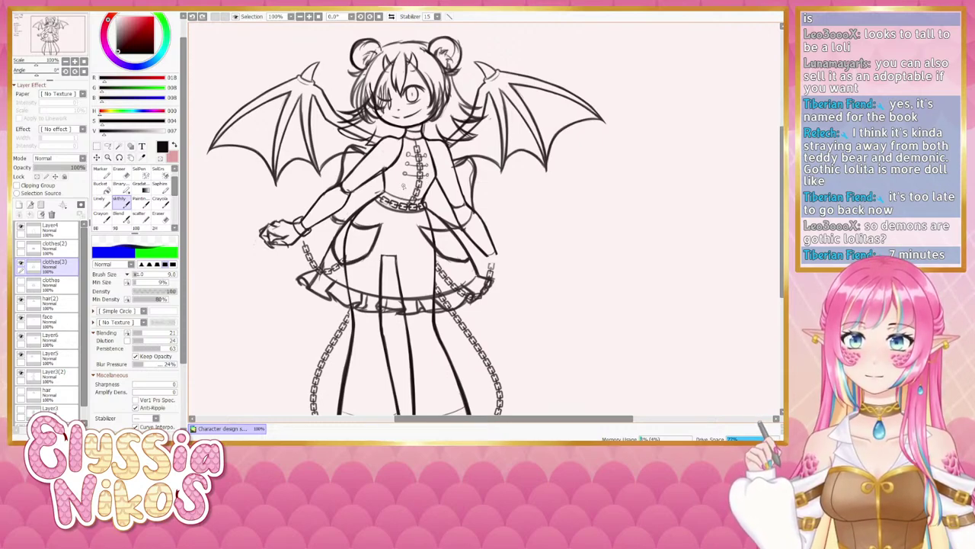
{"action": "key", "text": "ctrl+z"}
{"action": "left_click_drag", "start_coordinate": [404, 185], "coordinate": [426, 187]}
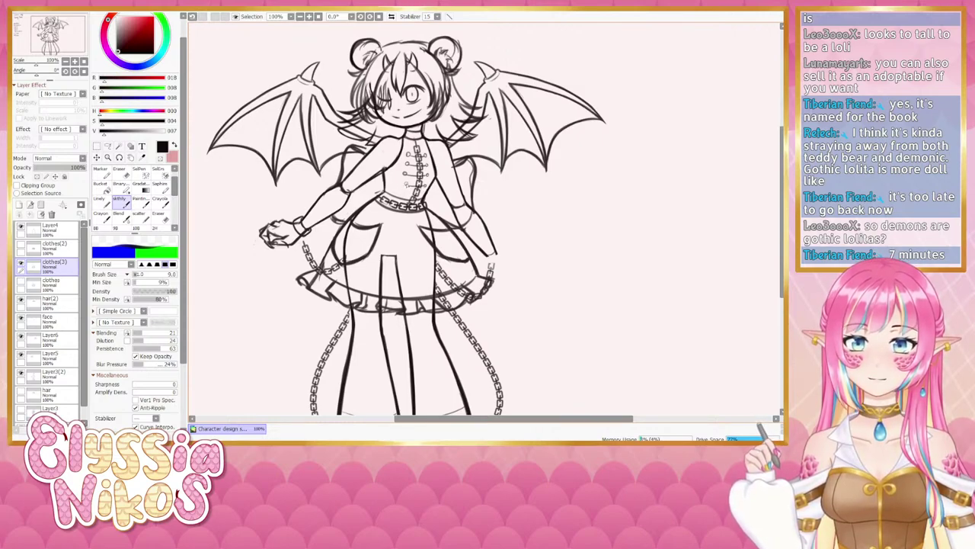
{"action": "mouse_move", "coordinate": [399, 218]}
{"action": "left_mouse_down"}
{"action": "mouse_move", "coordinate": [384, 246]}
{"action": "mouse_move", "coordinate": [416, 229]}
{"action": "left_mouse_up"}
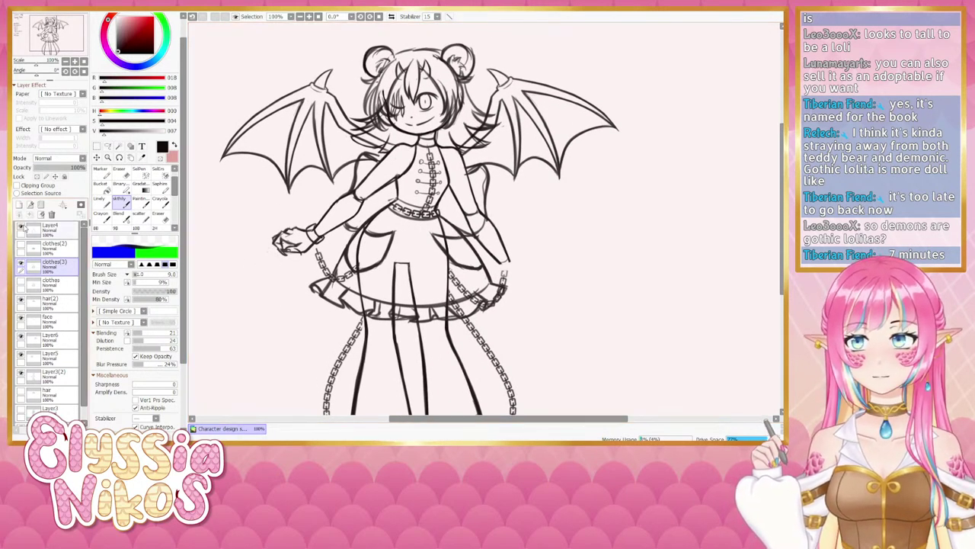
- Add a new layer above clothes(3) and draw a strap line from one shoulder diagonally across the chest to the opposite upper arm
{"action": "left_click", "coordinate": [48, 229]}
{"action": "left_click", "coordinate": [47, 267]}
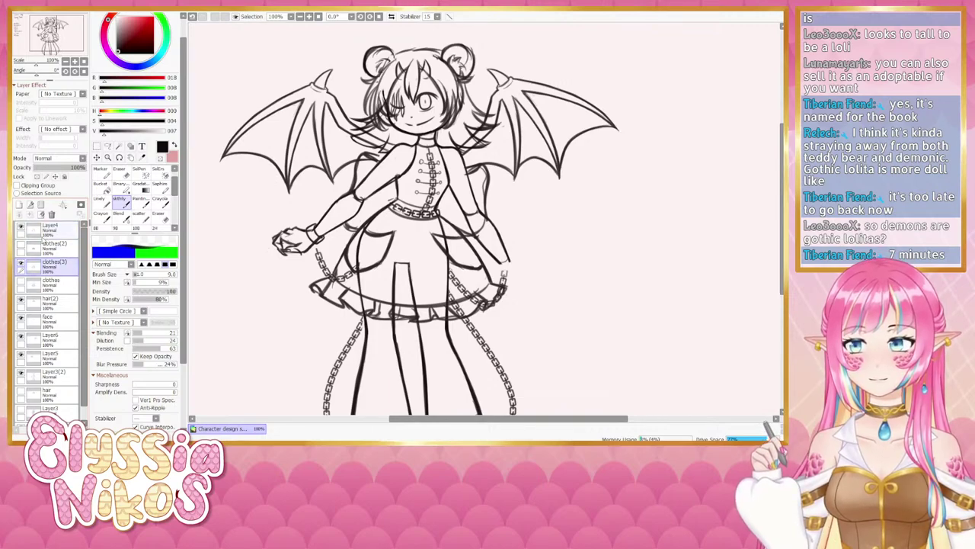
{"action": "left_click", "coordinate": [20, 205]}
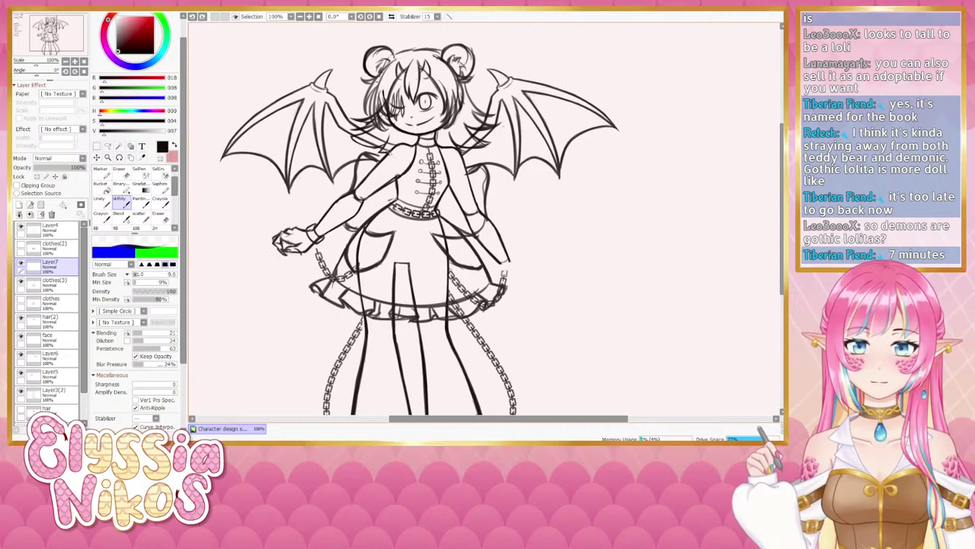
{"action": "left_click_drag", "start_coordinate": [398, 157], "coordinate": [446, 173]}
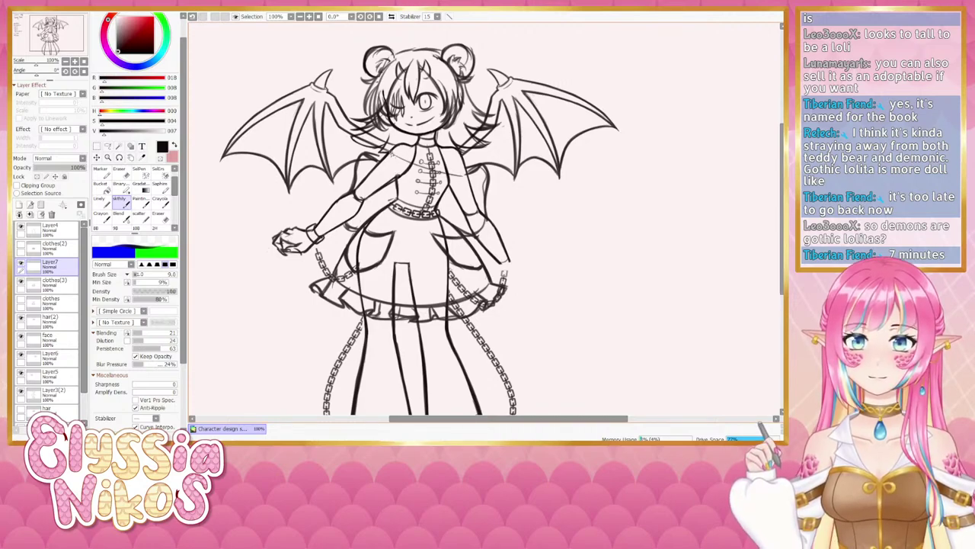
{"action": "left_click_drag", "start_coordinate": [392, 155], "coordinate": [465, 175]}
{"action": "key", "text": "ctrl+z"}
{"action": "key", "text": "ctrl+z"}
{"action": "left_click_drag", "start_coordinate": [391, 156], "coordinate": [468, 176]}
{"action": "key", "text": "ctrl+z"}
{"action": "key", "text": "ctrl+z"}
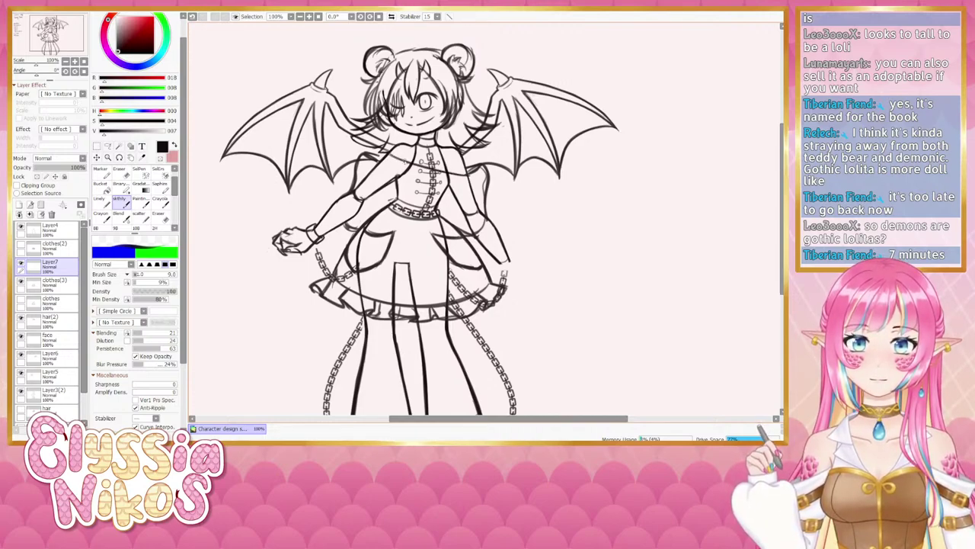
{"action": "key", "text": "ctrl+z"}
{"action": "left_click_drag", "start_coordinate": [392, 154], "coordinate": [418, 169]}
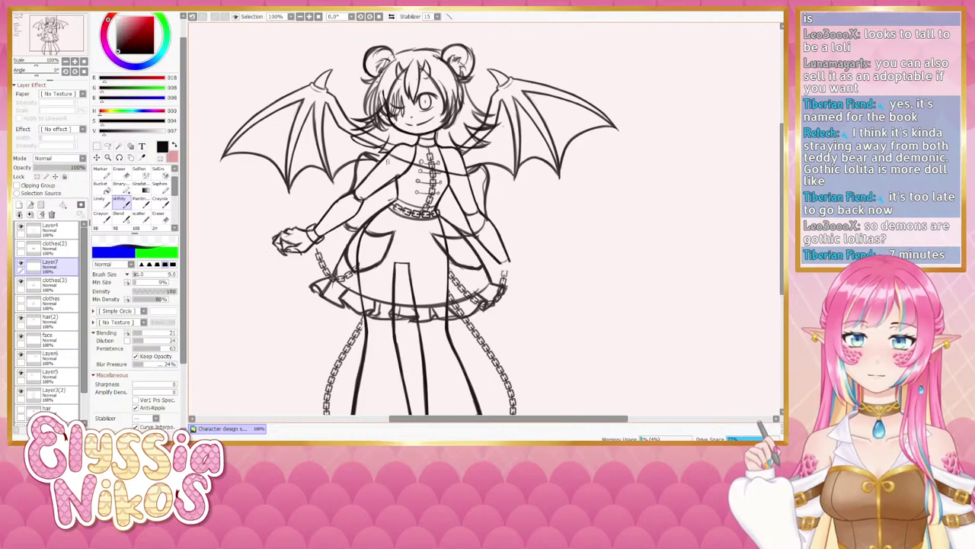
- Redraw the strap lines across the chest in the same direction, retrying strokes until they run evenly over the bodice
{"action": "left_click_drag", "start_coordinate": [35, 73], "coordinate": [47, 74]}
{"action": "left_click_drag", "start_coordinate": [487, 205], "coordinate": [446, 191]}
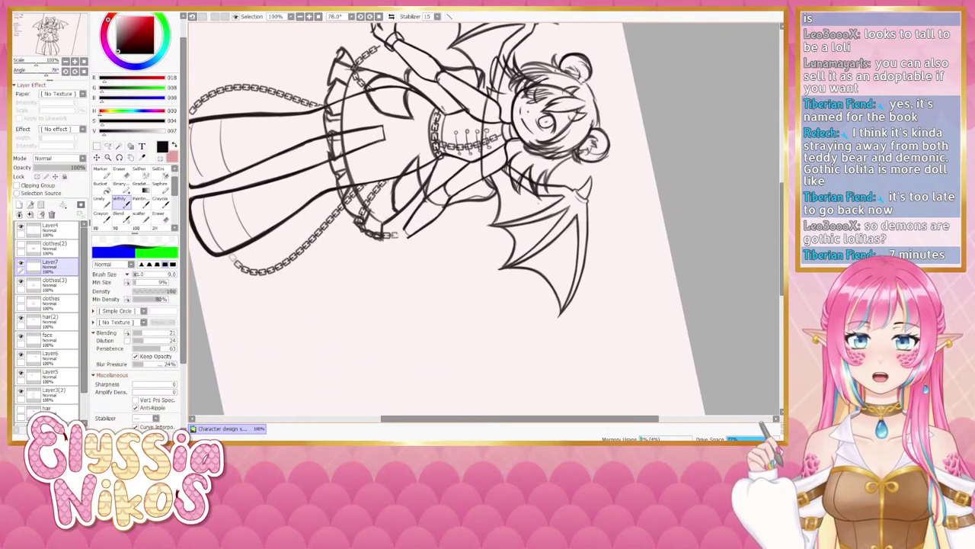
{"action": "left_click_drag", "start_coordinate": [485, 95], "coordinate": [480, 146]}
{"action": "key", "text": "ctrl+z"}
{"action": "left_click_drag", "start_coordinate": [483, 96], "coordinate": [477, 186]}
{"action": "key", "text": "ctrl+z"}
{"action": "key", "text": "ctrl+z"}
{"action": "key", "text": "ctrl+z"}
{"action": "left_click_drag", "start_coordinate": [476, 143], "coordinate": [480, 186]}
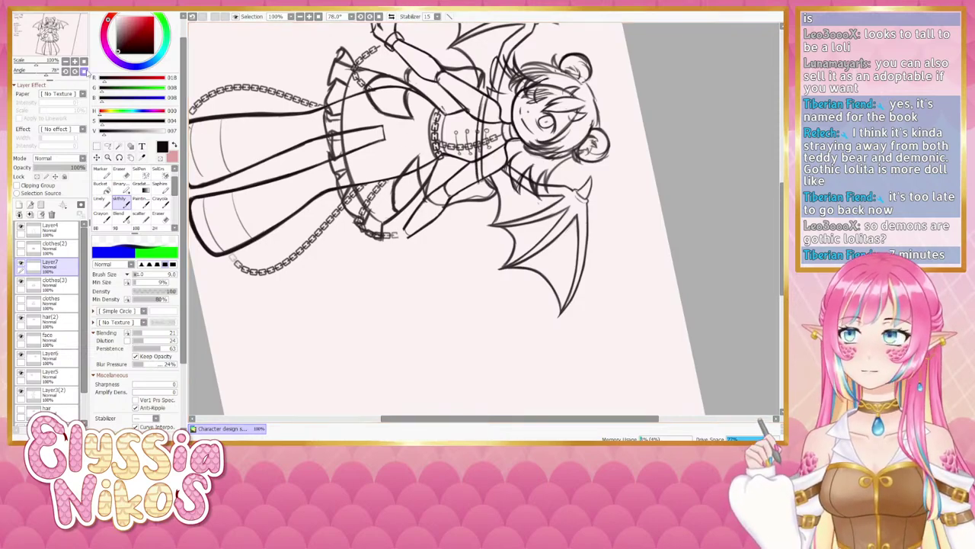
- Draw the opposing strap lines from the other shoulder so the straps cross over the chest and upper arms
{"action": "left_click", "coordinate": [84, 72]}
{"action": "left_click_drag", "start_coordinate": [37, 76], "coordinate": [31, 75]}
{"action": "mouse_move", "coordinate": [396, 290]}
{"action": "left_mouse_down"}
{"action": "mouse_move", "coordinate": [408, 300]}
{"action": "mouse_move", "coordinate": [433, 187]}
{"action": "left_mouse_up"}
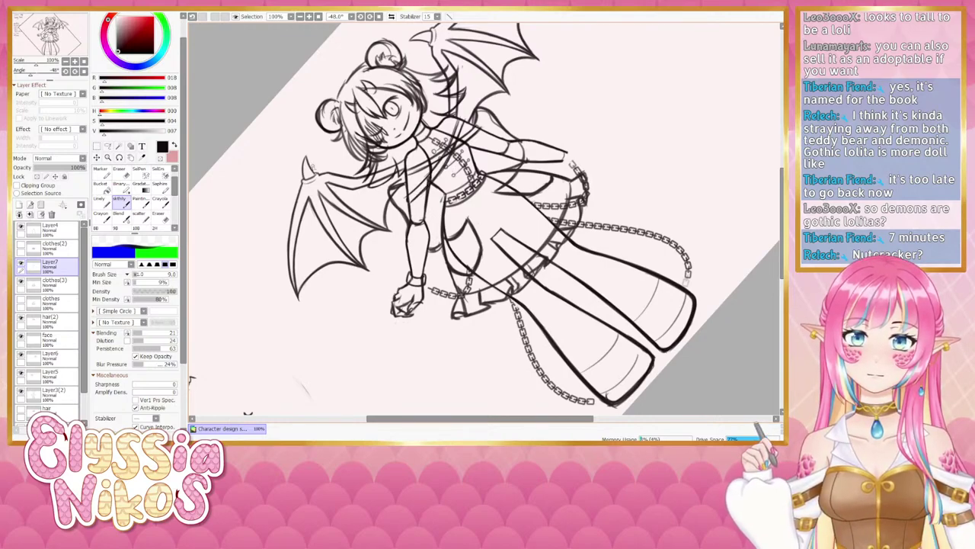
{"action": "left_click", "coordinate": [83, 71]}
{"action": "left_click", "coordinate": [65, 61]}
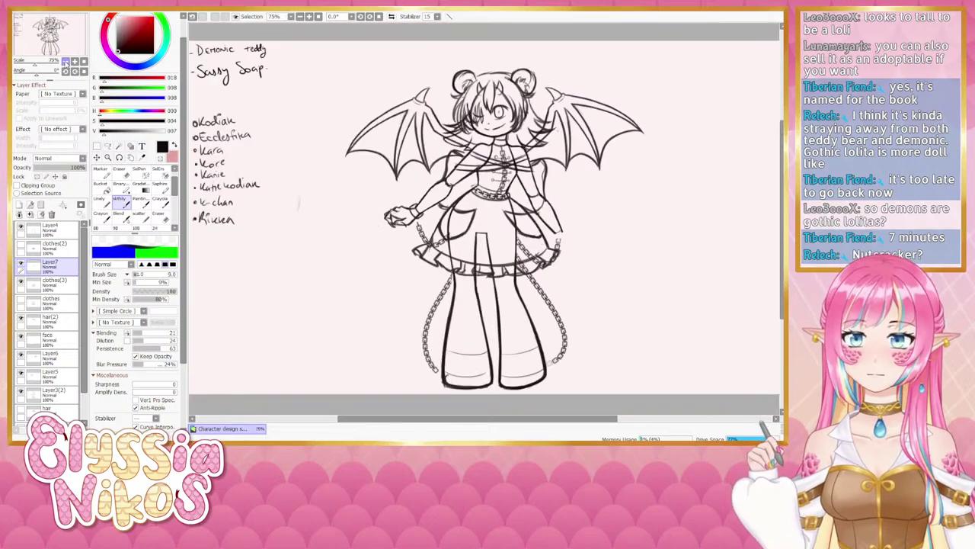
{"action": "left_click_drag", "start_coordinate": [409, 258], "coordinate": [350, 233]}
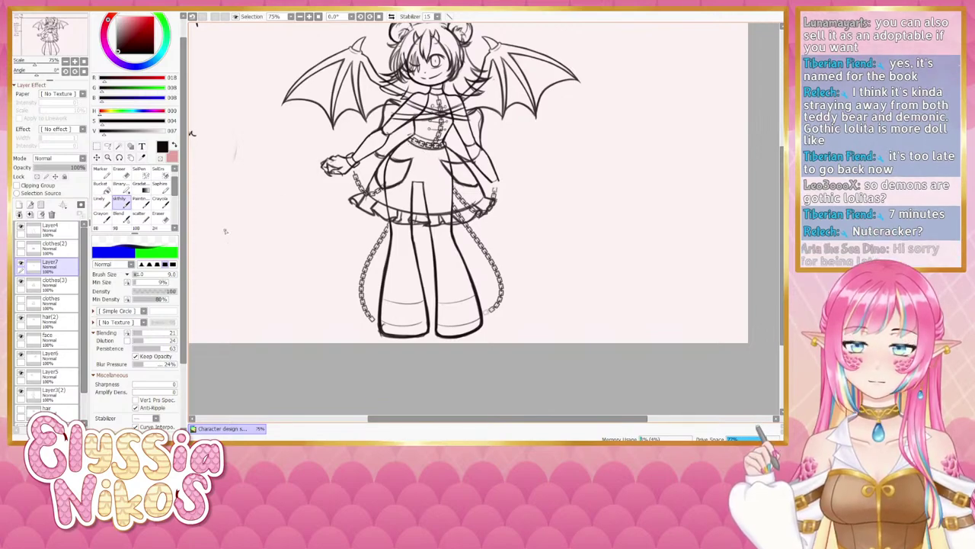
- Toggle the clothes(3) layer's visibility to identify it and make it the active layer
{"action": "left_click", "coordinate": [22, 282]}
{"action": "left_click", "coordinate": [21, 281]}
{"action": "left_click", "coordinate": [46, 288]}
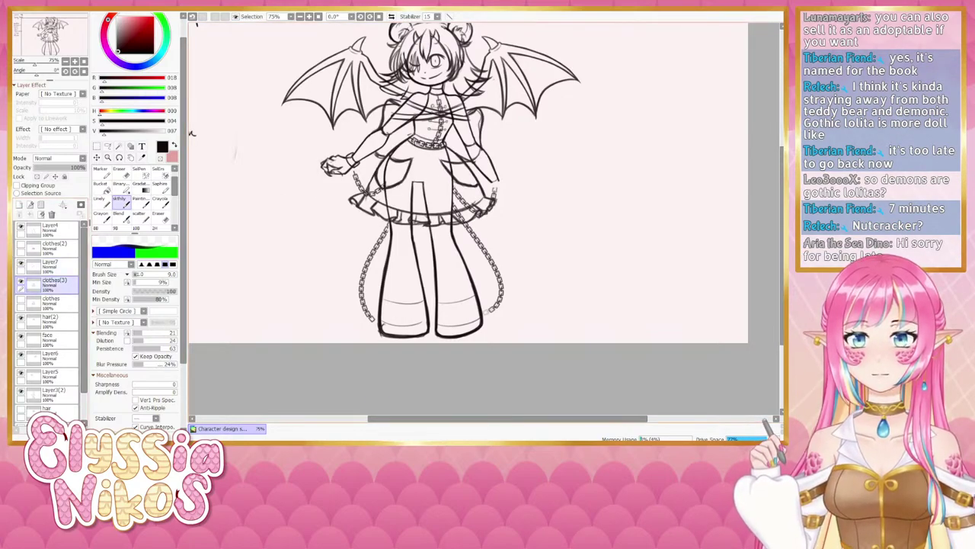
{"action": "key", "text": "ctrl+z"}
{"action": "mouse_move", "coordinate": [408, 140]}
{"action": "left_mouse_down"}
{"action": "mouse_move", "coordinate": [407, 167]}
{"action": "mouse_move", "coordinate": [420, 184]}
{"action": "mouse_move", "coordinate": [407, 154]}
{"action": "mouse_move", "coordinate": [413, 189]}
{"action": "left_mouse_up"}
{"action": "key", "text": "ctrl+z"}
{"action": "key", "text": "ctrl+z"}
{"action": "key", "text": "ctrl+z"}
{"action": "key", "text": "ctrl+z"}
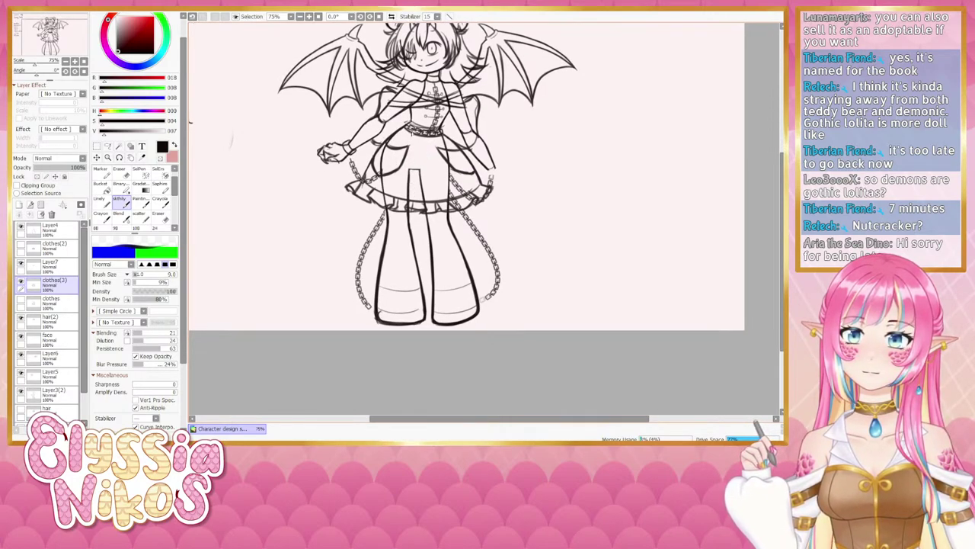
- Fill both skirt pockets with crossing hatch lines on the clothes(3) layer
{"action": "scroll", "coordinate": [466, 182], "scroll_direction": "up", "scroll_amount": 2}
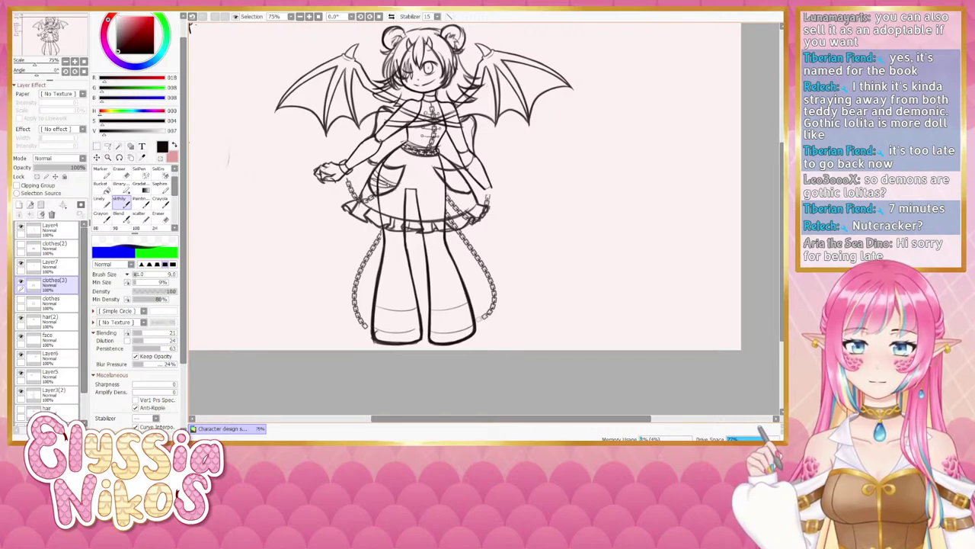
{"action": "key", "text": "ctrl+z"}
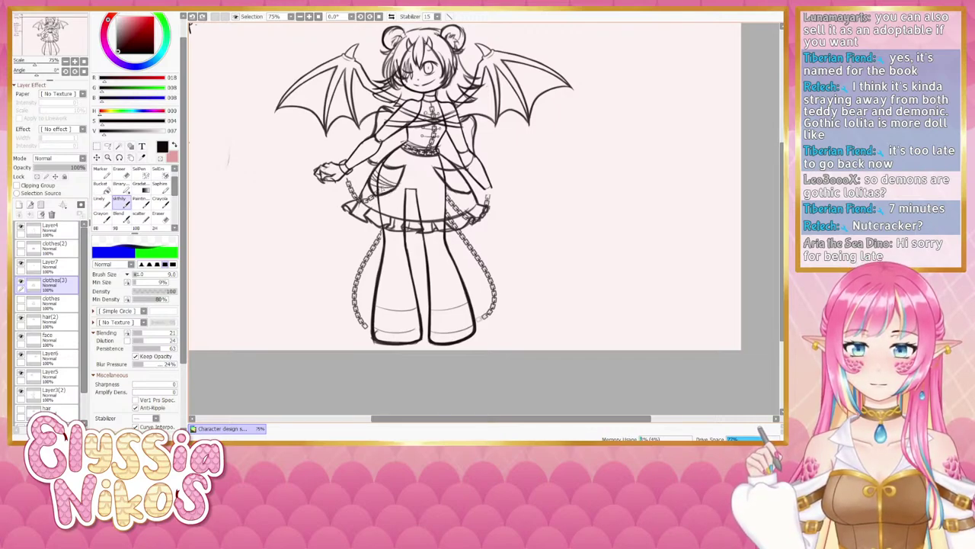
{"action": "left_click_drag", "start_coordinate": [378, 177], "coordinate": [394, 187]}
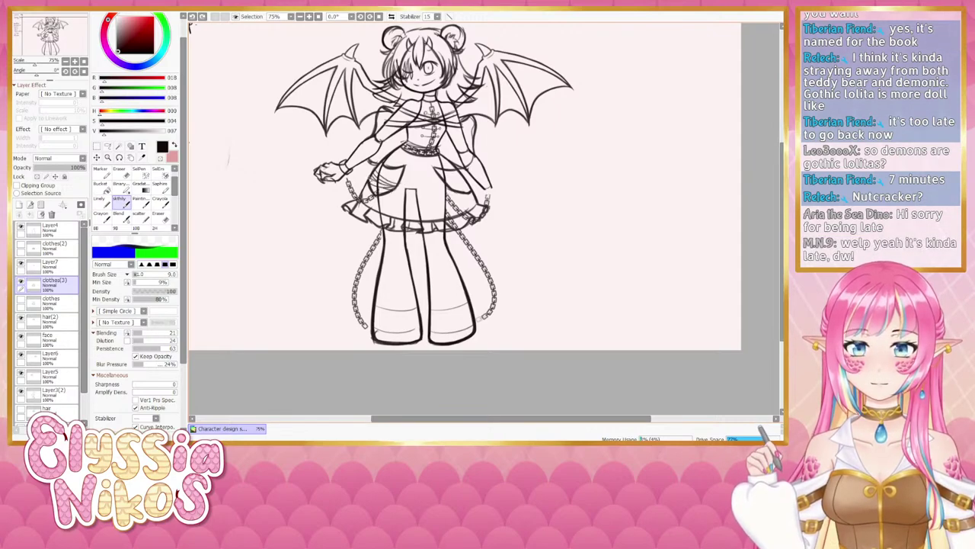
{"action": "left_click_drag", "start_coordinate": [391, 179], "coordinate": [404, 184]}
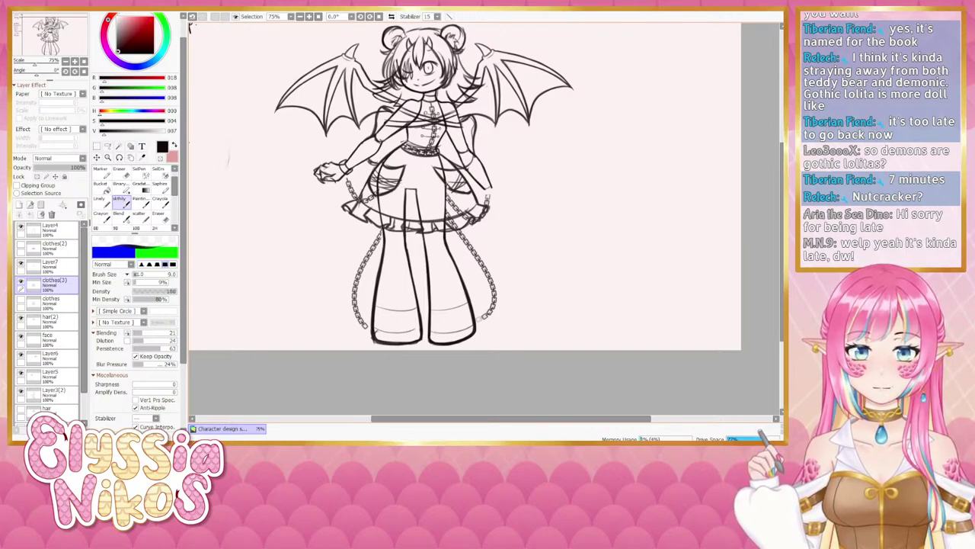
{"action": "left_click_drag", "start_coordinate": [448, 184], "coordinate": [469, 179]}
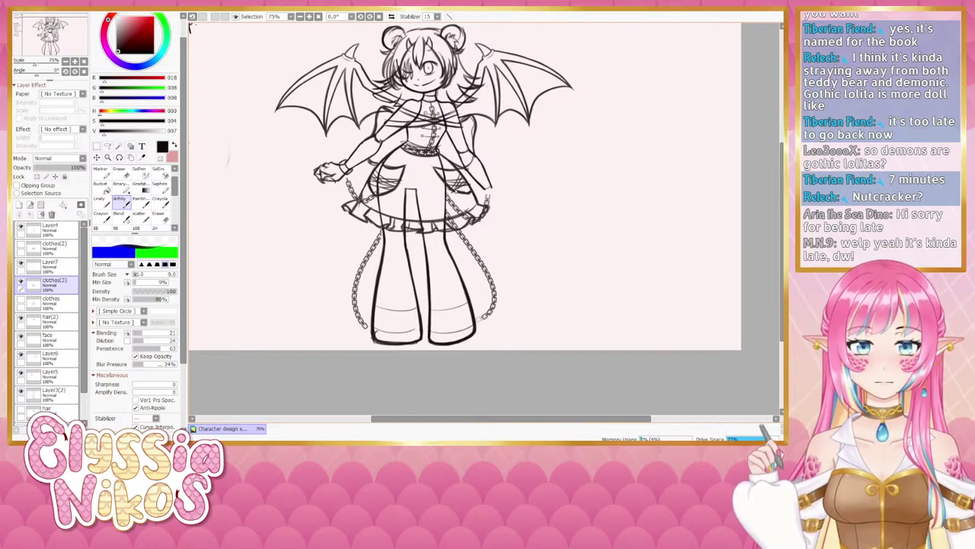
- Sketch the first long diagonal lines across the lower skirt above the ruffled hem, undoing uneven strokes
{"action": "mouse_move", "coordinate": [423, 214]}
{"action": "left_mouse_down"}
{"action": "mouse_move", "coordinate": [433, 208]}
{"action": "mouse_move", "coordinate": [421, 245]}
{"action": "left_mouse_up"}
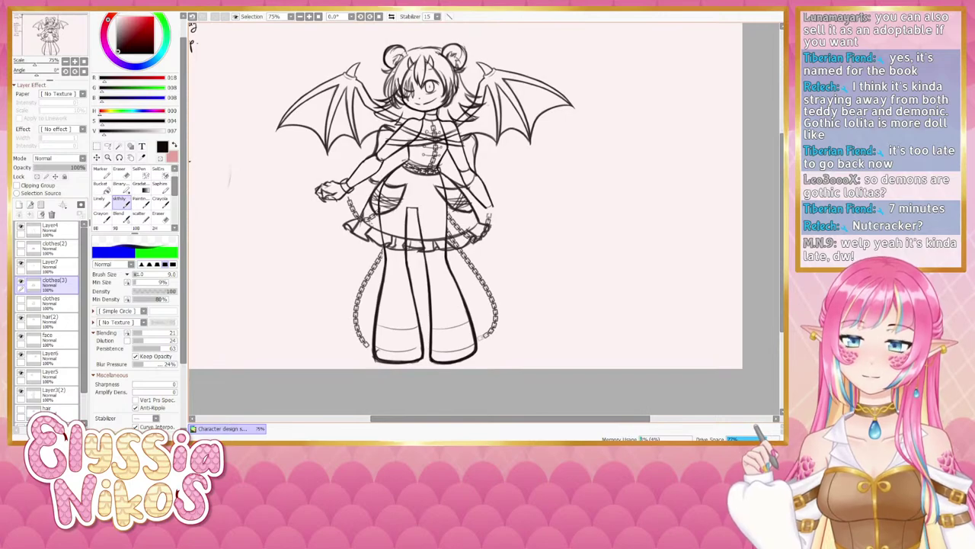
{"action": "mouse_move", "coordinate": [446, 221]}
{"action": "left_mouse_down"}
{"action": "mouse_move", "coordinate": [407, 218]}
{"action": "mouse_move", "coordinate": [446, 216]}
{"action": "left_mouse_up"}
{"action": "key", "text": "ctrl+z"}
{"action": "left_click_drag", "start_coordinate": [382, 232], "coordinate": [460, 210]}
{"action": "key", "text": "ctrl+z"}
{"action": "key", "text": "ctrl+z"}
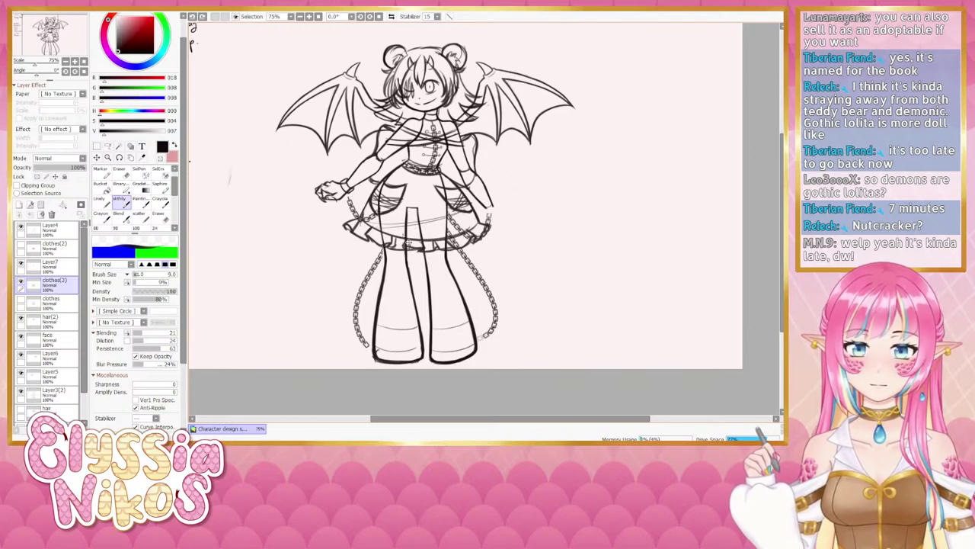
{"action": "left_click_drag", "start_coordinate": [380, 231], "coordinate": [462, 211]}
{"action": "mouse_move", "coordinate": [365, 213]}
{"action": "left_mouse_down"}
{"action": "mouse_move", "coordinate": [434, 238]}
{"action": "mouse_move", "coordinate": [431, 220]}
{"action": "mouse_move", "coordinate": [393, 208]}
{"action": "left_mouse_up"}
{"action": "key", "text": "ctrl+z"}
{"action": "key", "text": "ctrl+z"}
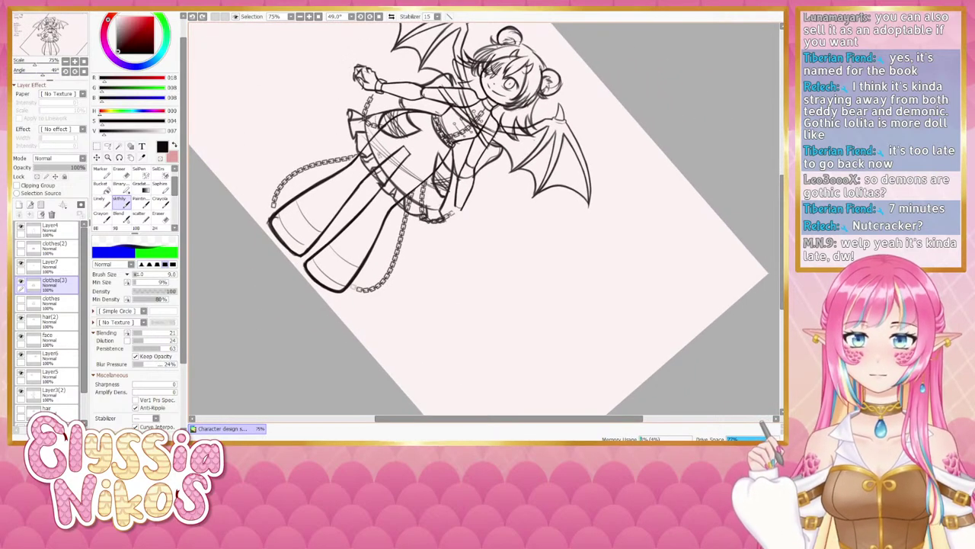
- Hatch parallel diagonal lines from the left pocket across the front of the skirt towards the hem
{"action": "left_click_drag", "start_coordinate": [383, 159], "coordinate": [377, 115]}
{"action": "key", "text": "ctrl+z"}
{"action": "mouse_move", "coordinate": [395, 182]}
{"action": "left_mouse_down"}
{"action": "mouse_move", "coordinate": [378, 135]}
{"action": "mouse_move", "coordinate": [396, 183]}
{"action": "left_mouse_up"}
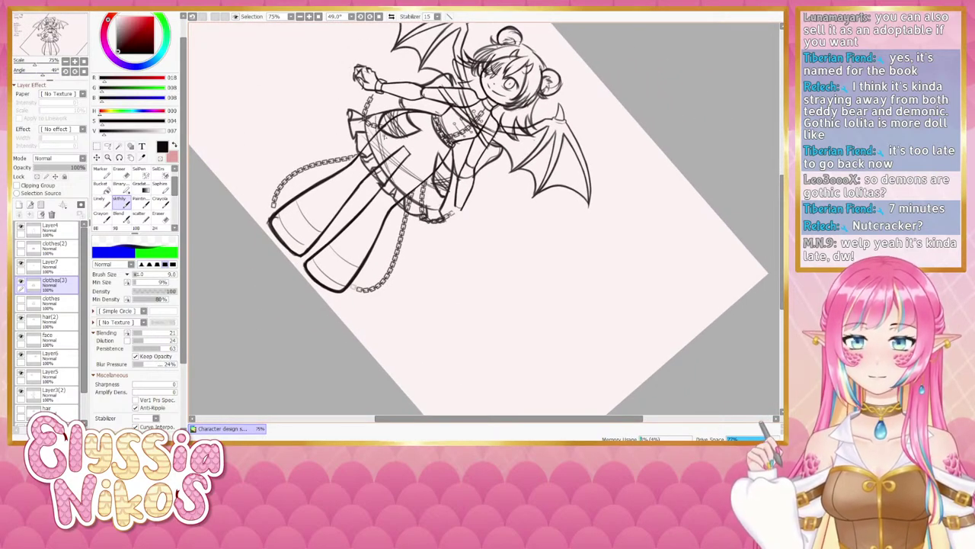
{"action": "left_click_drag", "start_coordinate": [385, 137], "coordinate": [396, 183]}
{"action": "left_click_drag", "start_coordinate": [387, 139], "coordinate": [413, 196]}
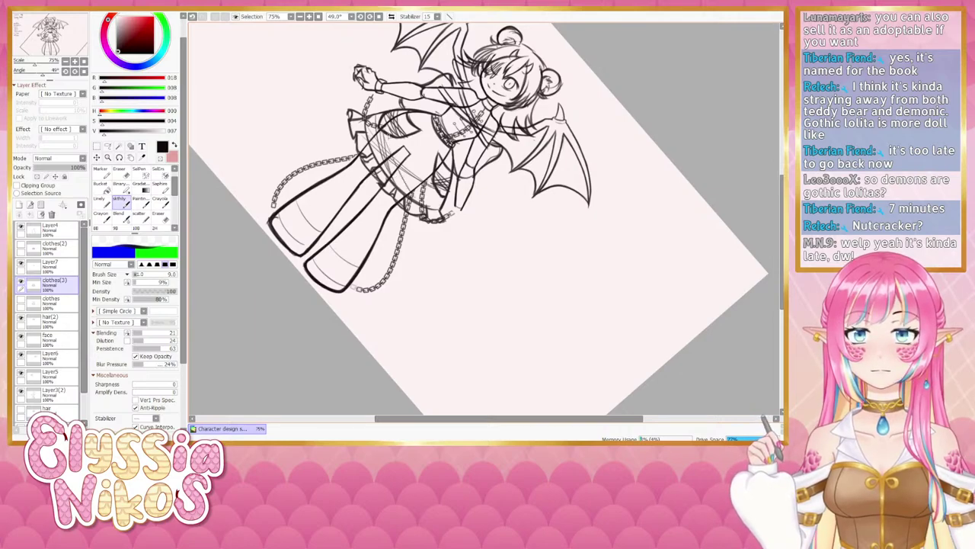
{"action": "key", "text": "ctrl+z"}
{"action": "left_click_drag", "start_coordinate": [386, 133], "coordinate": [412, 197]}
{"action": "left_click_drag", "start_coordinate": [390, 140], "coordinate": [416, 199]}
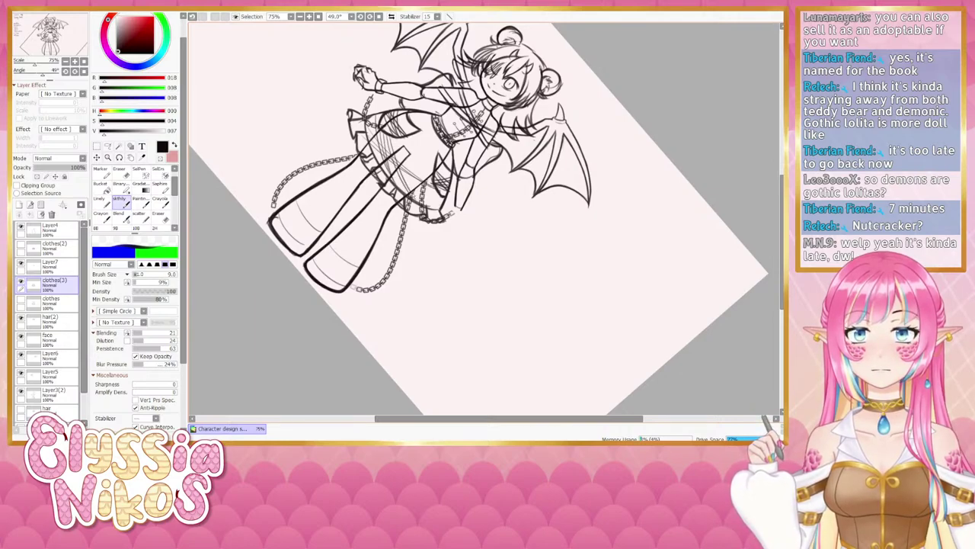
- Add opposing diagonal lines from the right pocket down to the hem, and return to an upright view of the whole figure
{"action": "left_click_drag", "start_coordinate": [42, 73], "coordinate": [34, 73]}
{"action": "scroll", "coordinate": [192, 153], "scroll_direction": "down", "scroll_amount": 3}
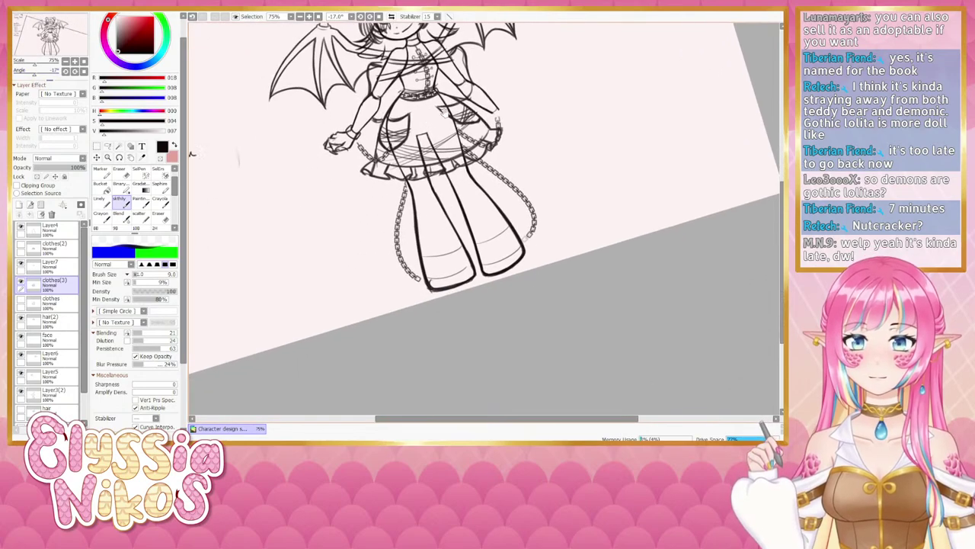
{"action": "left_click_drag", "start_coordinate": [479, 123], "coordinate": [444, 163]}
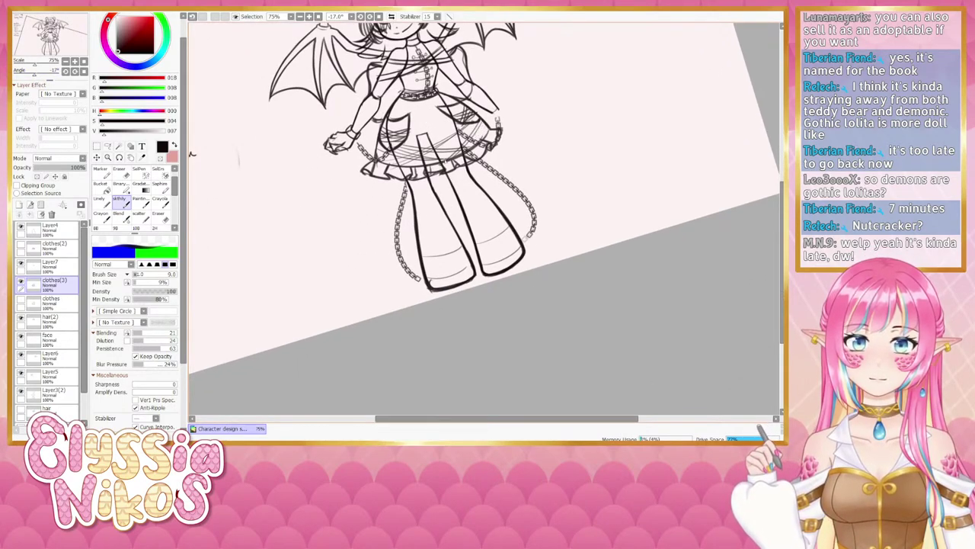
{"action": "left_click_drag", "start_coordinate": [488, 124], "coordinate": [453, 162]}
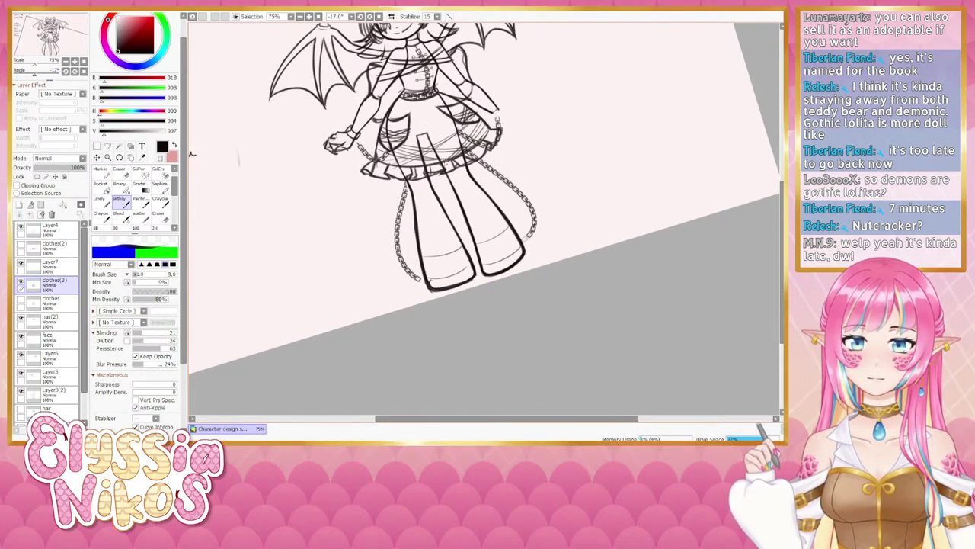
{"action": "left_click", "coordinate": [84, 71]}
{"action": "left_click", "coordinate": [66, 61]}
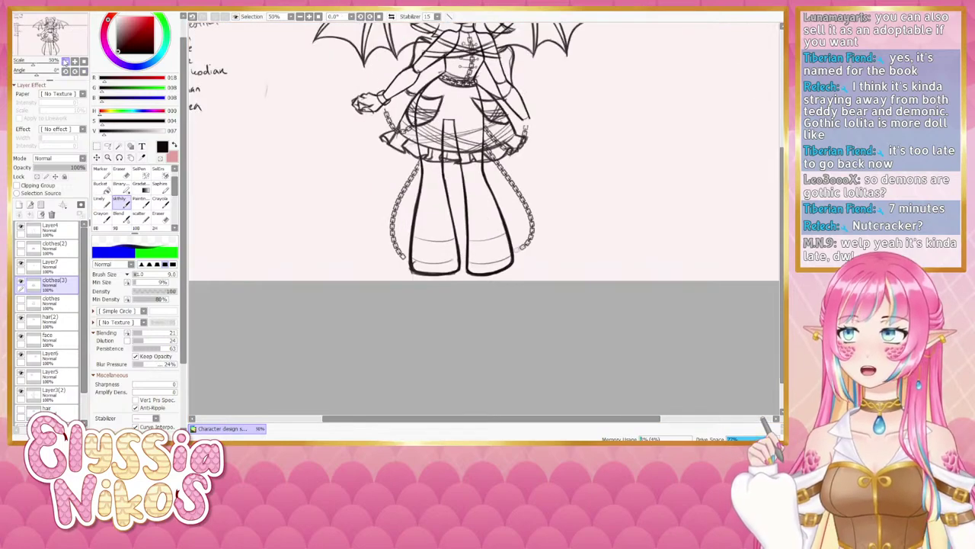
{"action": "left_click_drag", "start_coordinate": [349, 187], "coordinate": [305, 199]}
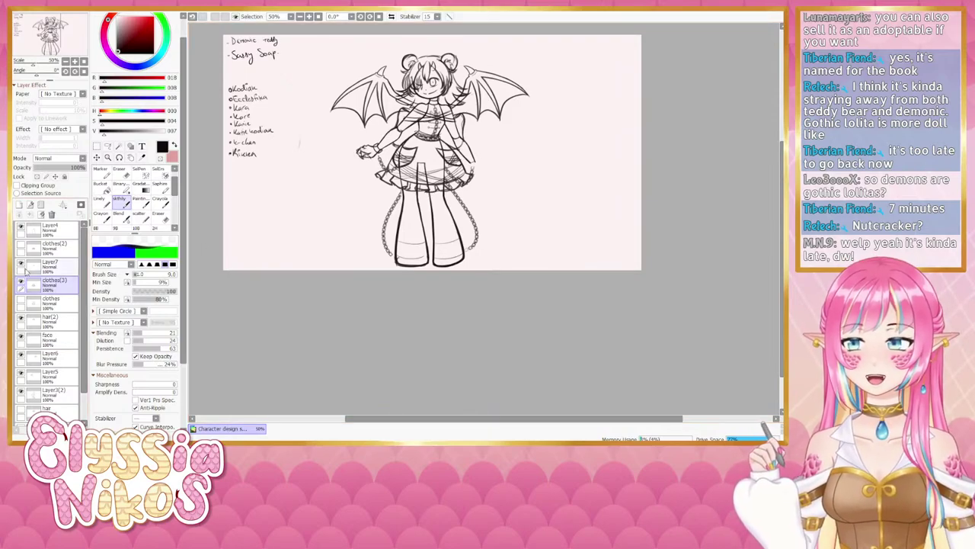
- Compare the two outfit variants by switching visibility between clothes(2) and the clothes(3) with Layer7 combination
{"action": "left_click", "coordinate": [20, 244]}
{"action": "left_click", "coordinate": [21, 263]}
{"action": "left_click", "coordinate": [22, 285]}
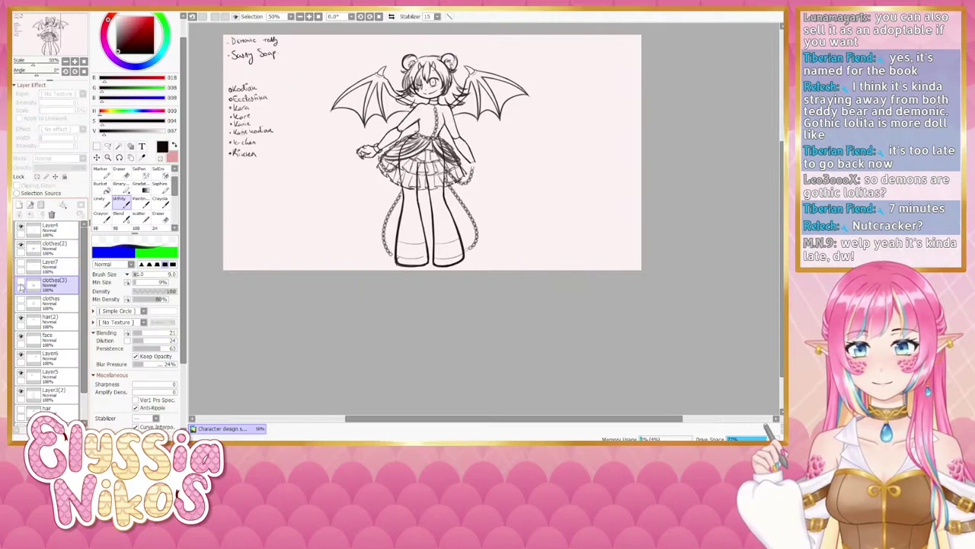
{"action": "left_click_drag", "start_coordinate": [307, 264], "coordinate": [305, 273]}
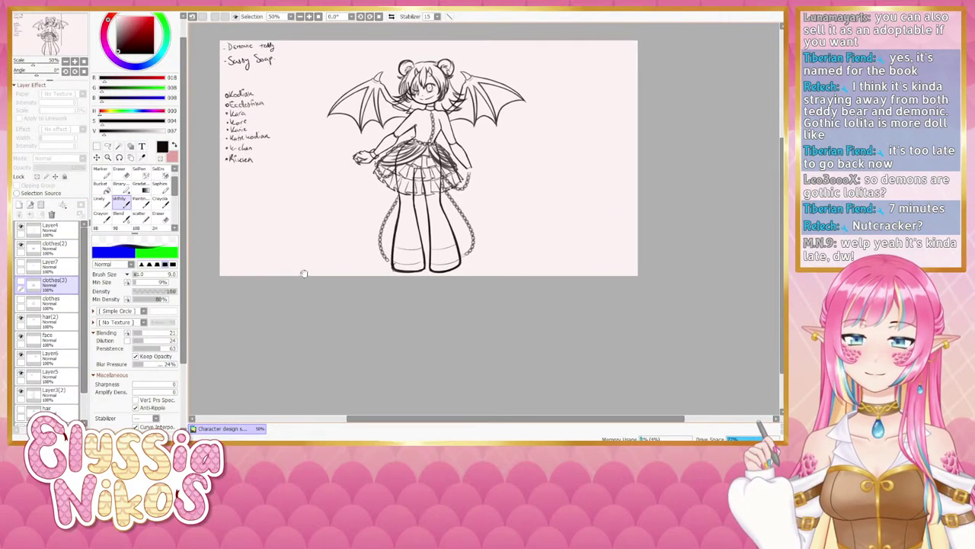
{"action": "left_click", "coordinate": [22, 249]}
{"action": "left_click", "coordinate": [22, 267]}
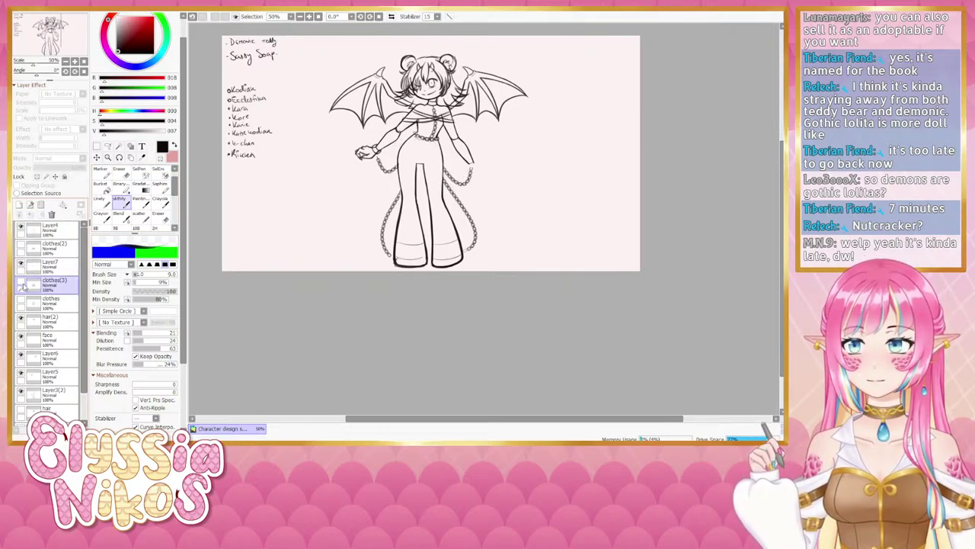
{"action": "left_click", "coordinate": [22, 284]}
{"action": "mouse_move", "coordinate": [333, 335]}
{"action": "left_mouse_down"}
{"action": "mouse_move", "coordinate": [325, 322]}
{"action": "mouse_move", "coordinate": [322, 330]}
{"action": "left_mouse_up"}
{"action": "left_click_drag", "start_coordinate": [311, 233], "coordinate": [314, 245]}
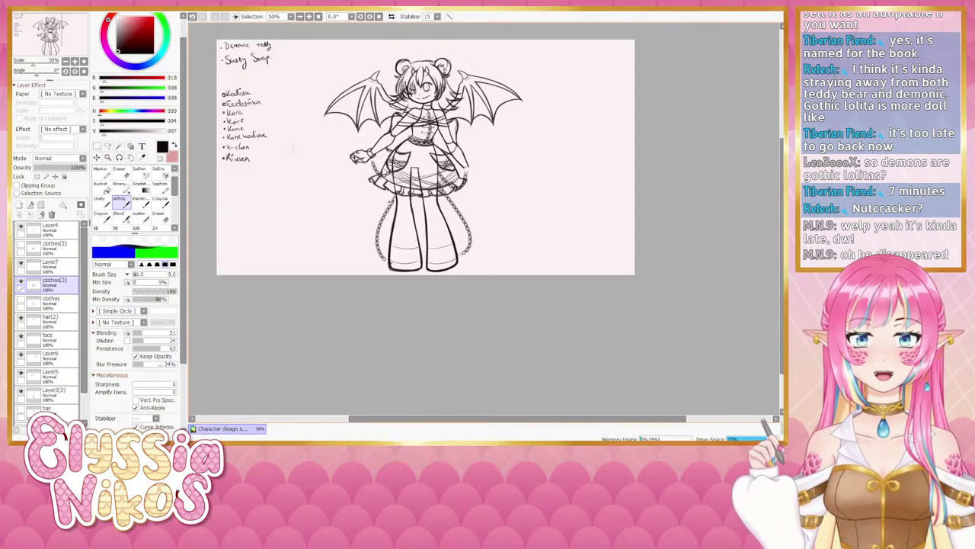
{"action": "left_click_drag", "start_coordinate": [387, 202], "coordinate": [386, 229]}
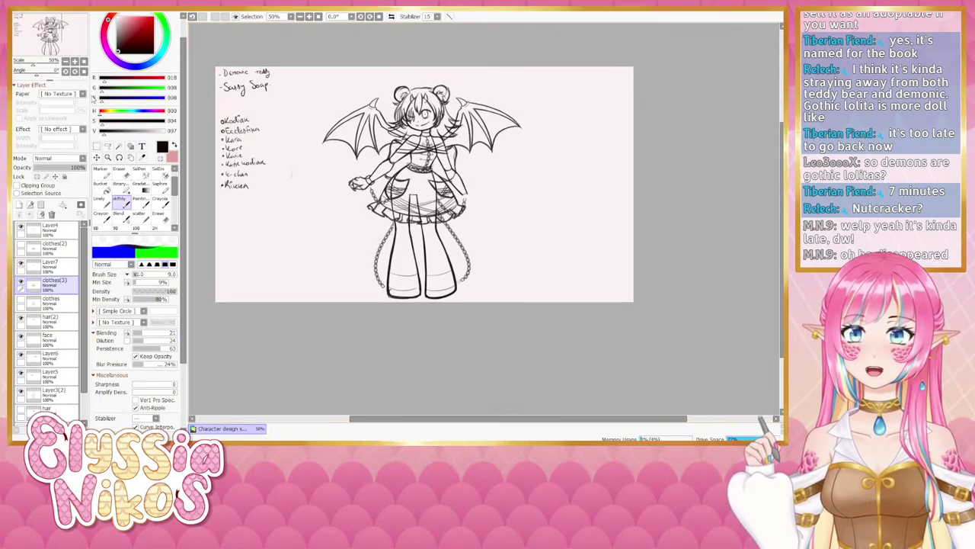
- Inspect the figure up close with the clothes(3) layer hidden and shown again
{"action": "left_click", "coordinate": [75, 62]}
{"action": "left_click_drag", "start_coordinate": [337, 188], "coordinate": [349, 177]}
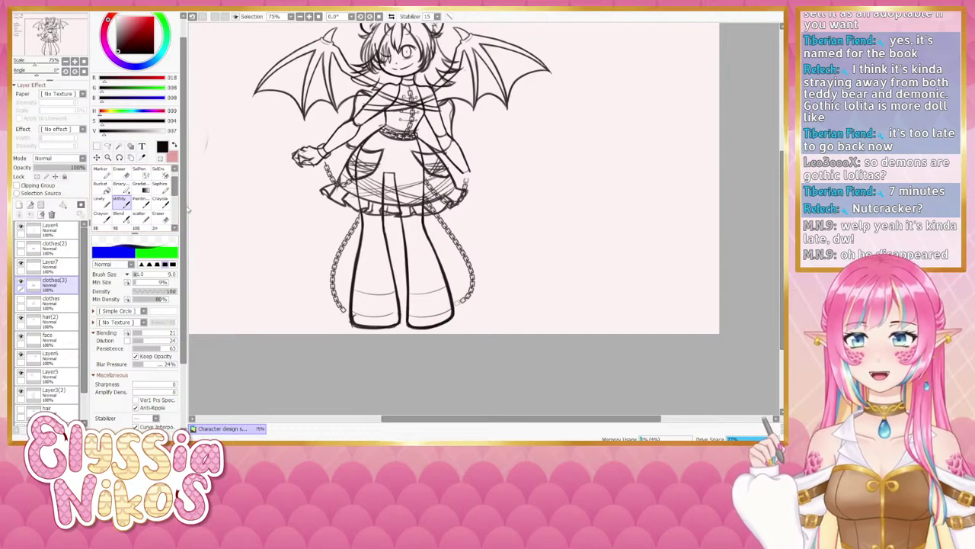
{"action": "left_click_drag", "start_coordinate": [320, 200], "coordinate": [326, 212]}
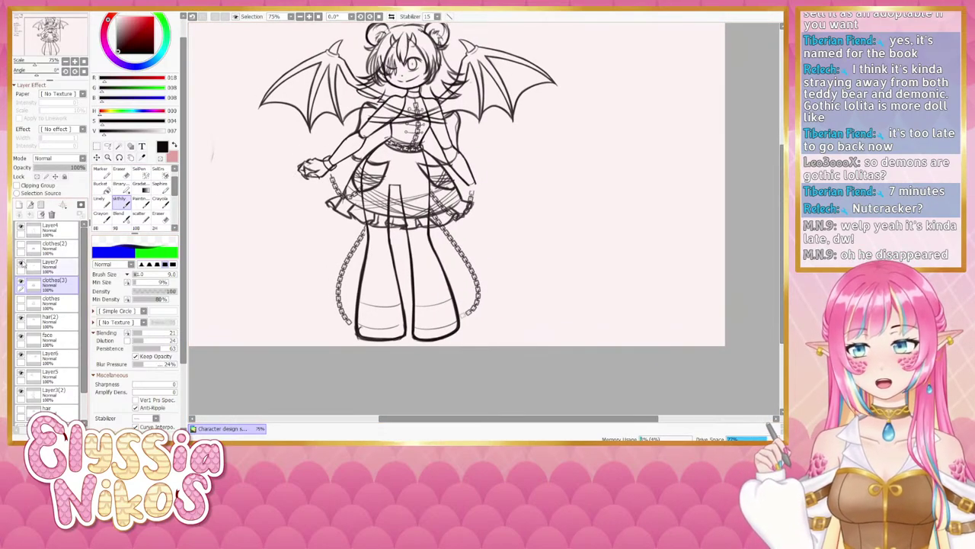
{"action": "left_click", "coordinate": [22, 283]}
{"action": "left_click", "coordinate": [21, 283]}
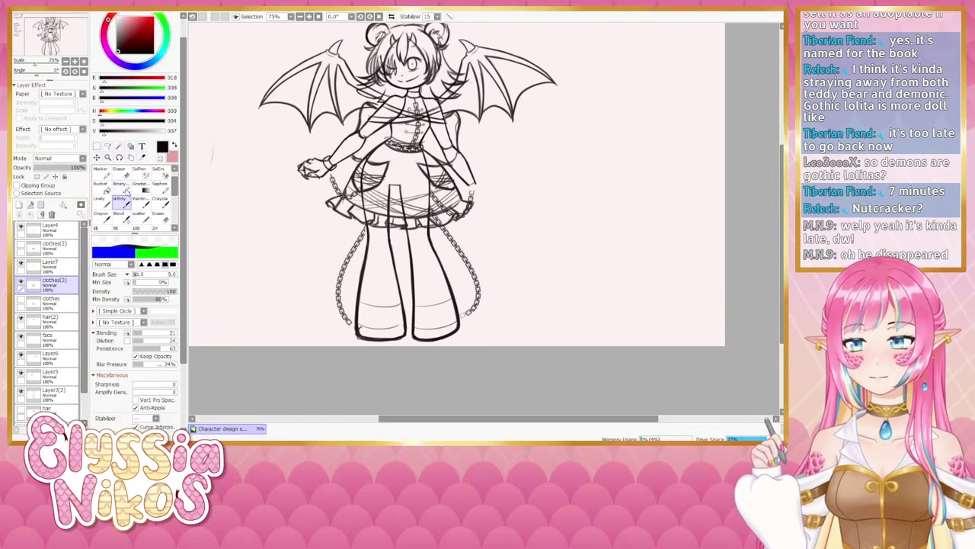
- Clean up the top bodice fastening with a size 5 eraser and draw a round button at each of its ends
{"action": "left_click", "coordinate": [126, 176]}
{"action": "left_click_drag", "start_coordinate": [320, 191], "coordinate": [308, 228]}
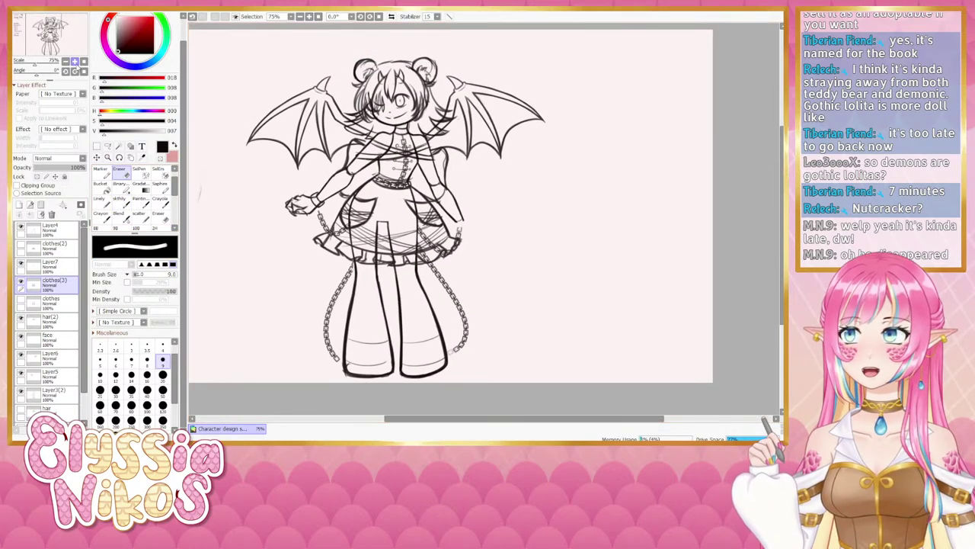
{"action": "left_click", "coordinate": [75, 62]}
{"action": "left_click_drag", "start_coordinate": [311, 144], "coordinate": [326, 165]}
{"action": "key", "text": "bracketleft"}
{"action": "key", "text": "bracketleft"}
{"action": "key", "text": "bracketleft"}
{"action": "key", "text": "bracketleft"}
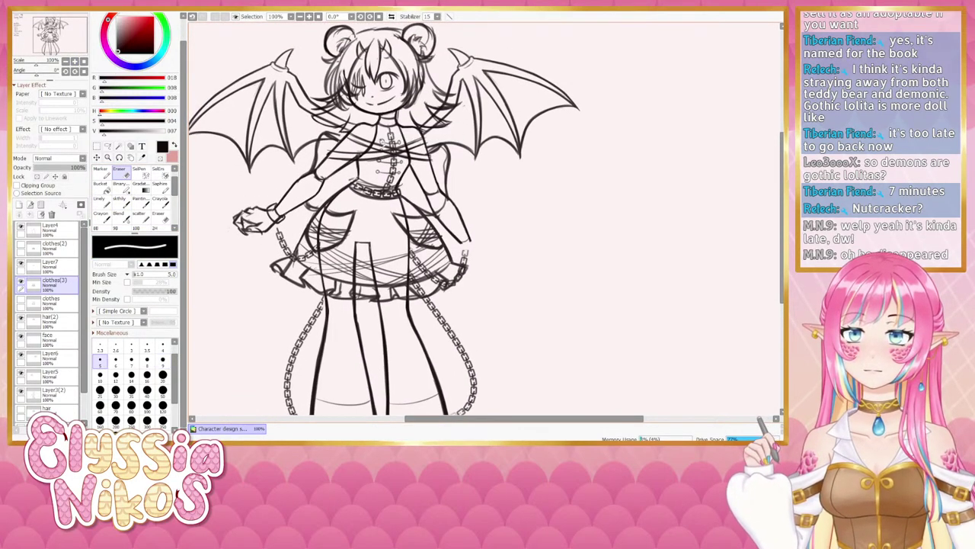
{"action": "left_click", "coordinate": [119, 199]}
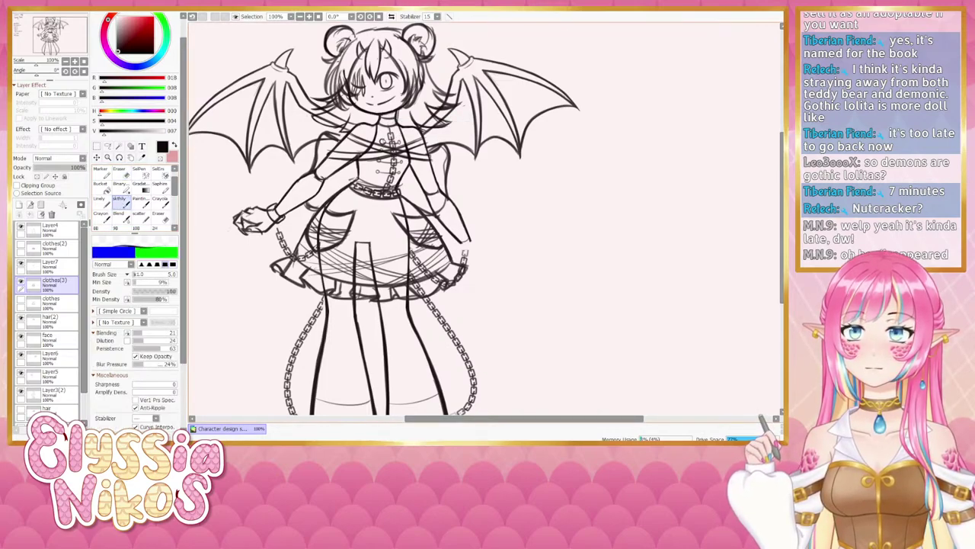
{"action": "key", "text": "ctrl+z"}
{"action": "left_click_drag", "start_coordinate": [382, 142], "coordinate": [387, 147]}
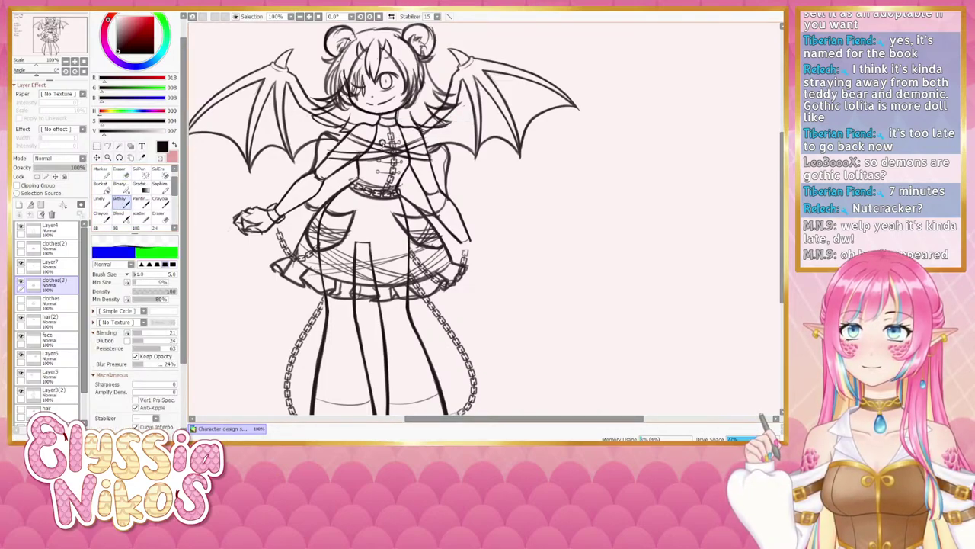
{"action": "key", "text": "ctrl+z"}
{"action": "key", "text": "ctrl+y"}
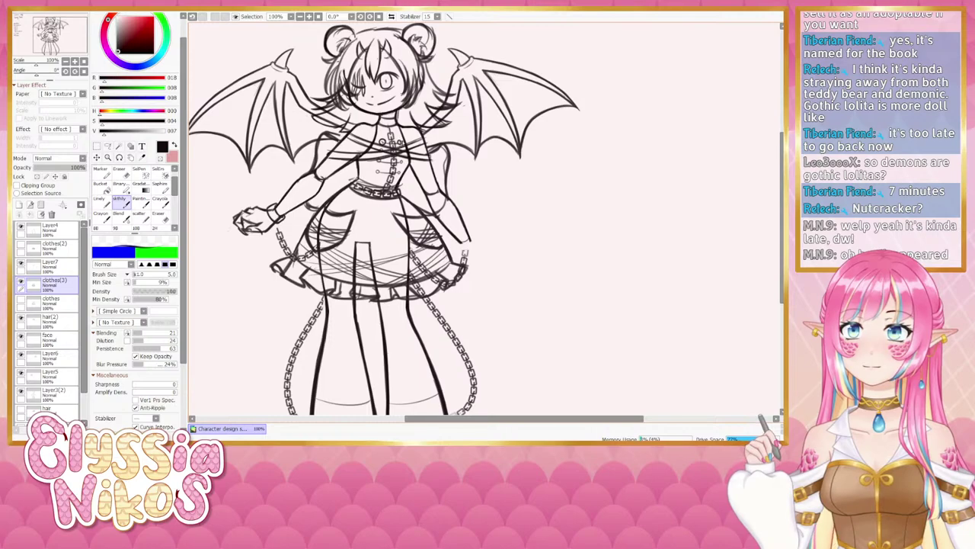
{"action": "key", "text": "ctrl+z"}
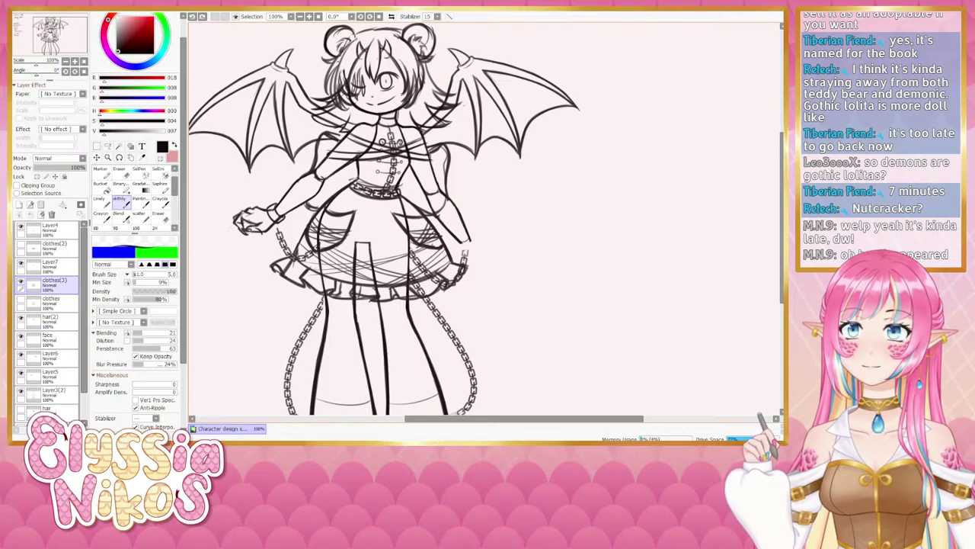
{"action": "key", "text": "ctrl+y"}
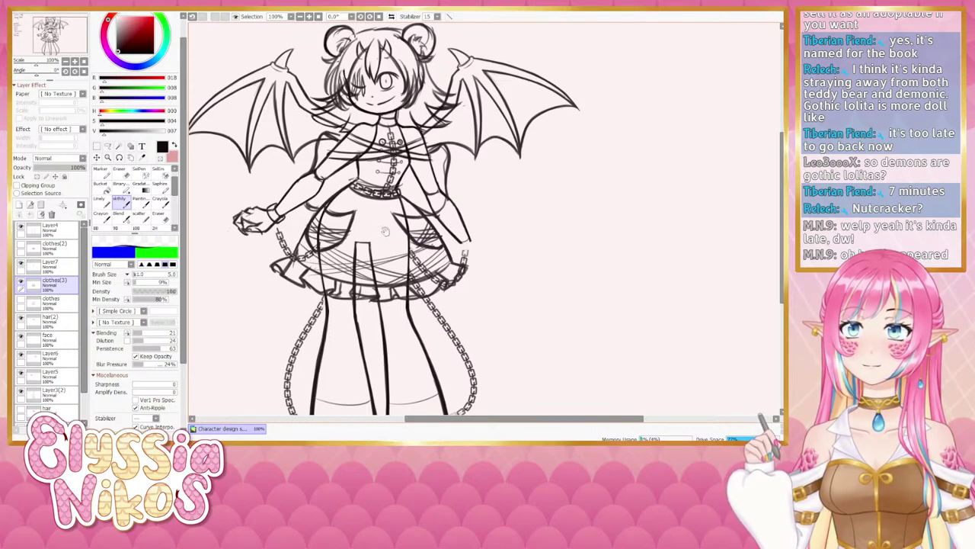
- Try to rework the outlines around the waist and left skirt pocket with a size 8 eraser, undoing the strokes
{"action": "left_click_drag", "start_coordinate": [376, 220], "coordinate": [381, 171]}
{"action": "left_click", "coordinate": [120, 171]}
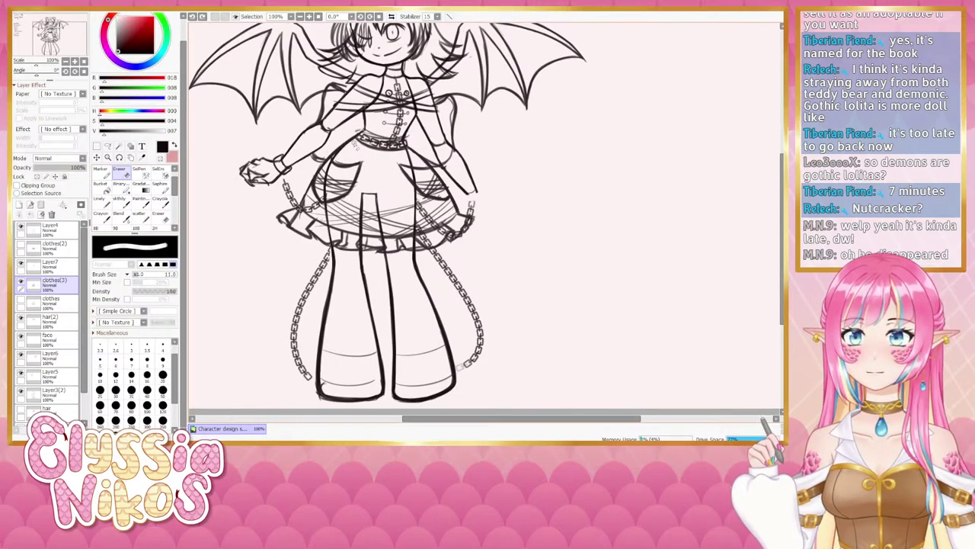
{"action": "mouse_move", "coordinate": [355, 145]}
{"action": "left_mouse_down"}
{"action": "mouse_move", "coordinate": [342, 155]}
{"action": "mouse_move", "coordinate": [358, 143]}
{"action": "left_mouse_up"}
{"action": "key", "text": "ctrl+z"}
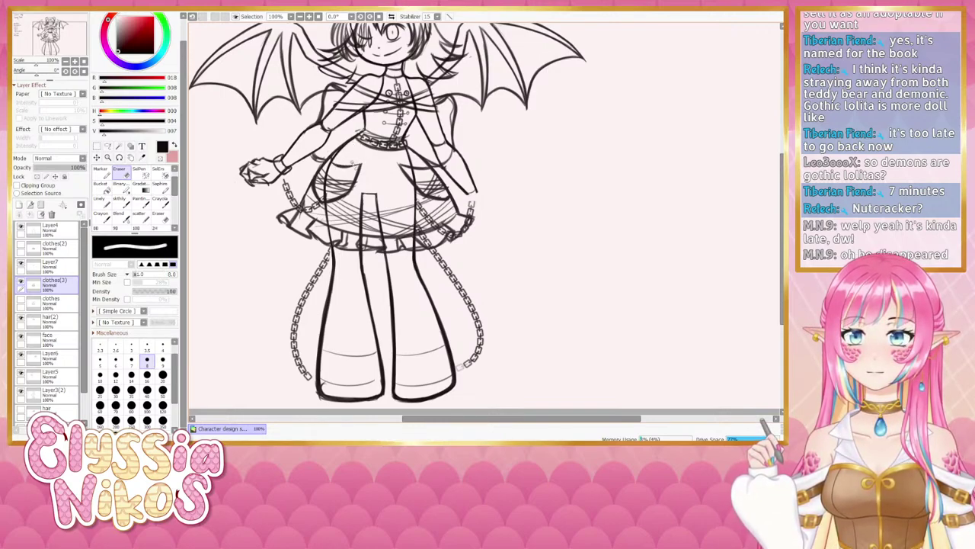
{"action": "key", "text": "ctrl+z"}
{"action": "mouse_move", "coordinate": [335, 160]}
{"action": "left_mouse_down"}
{"action": "mouse_move", "coordinate": [364, 164]}
{"action": "mouse_move", "coordinate": [363, 177]}
{"action": "mouse_move", "coordinate": [365, 162]}
{"action": "mouse_move", "coordinate": [367, 194]}
{"action": "mouse_move", "coordinate": [364, 166]}
{"action": "mouse_move", "coordinate": [357, 199]}
{"action": "left_mouse_up"}
{"action": "key", "text": "ctrl+z"}
{"action": "key", "text": "ctrl+z"}
{"action": "key", "text": "ctrl+z"}
{"action": "key", "text": "ctrl+z"}
{"action": "key", "text": "ctrl+z"}
- Draw a round button on the inner corner of the left skirt pocket with the pencil brush at size 6
{"action": "left_click", "coordinate": [120, 198]}
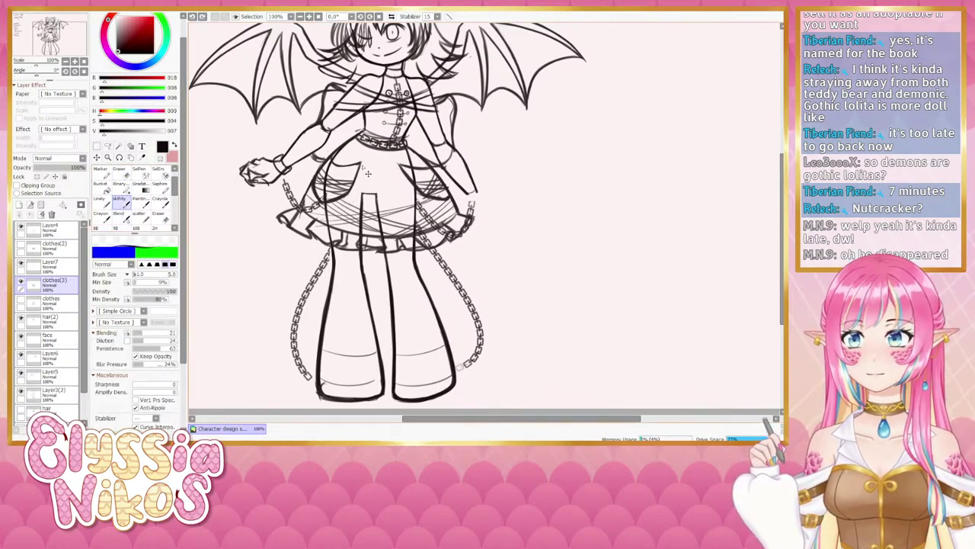
{"action": "left_click_drag", "start_coordinate": [359, 160], "coordinate": [359, 163]}
{"action": "key", "text": "ctrl+z"}
{"action": "key", "text": "["}
{"action": "key", "text": "["}
{"action": "key", "text": "["}
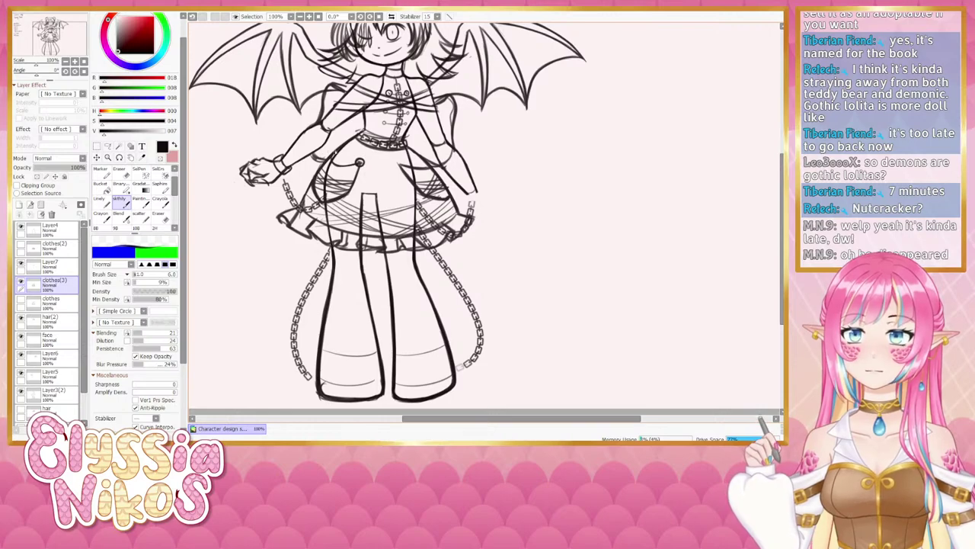
- Clean up the inner corner of the right skirt pocket and draw a matching round button on it
{"action": "left_click", "coordinate": [120, 171]}
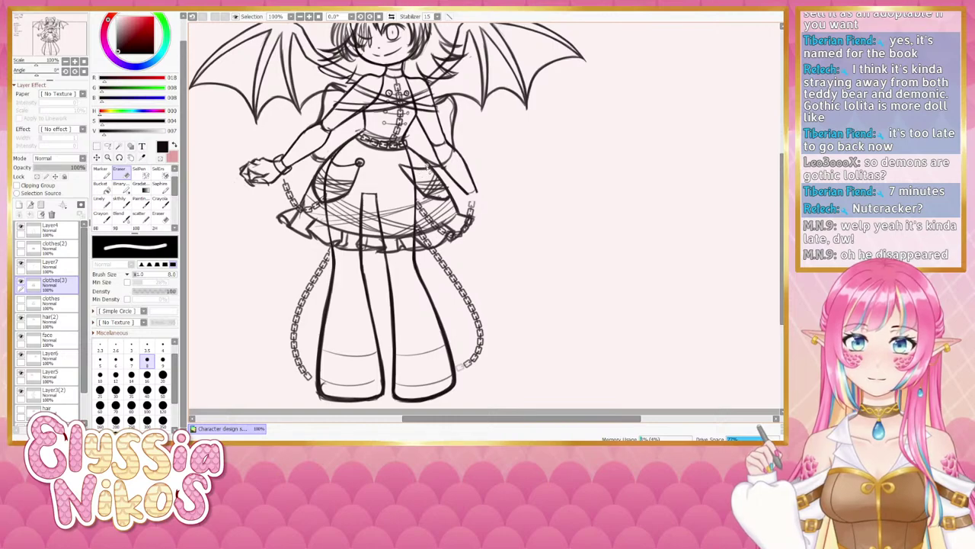
{"action": "left_click", "coordinate": [120, 201]}
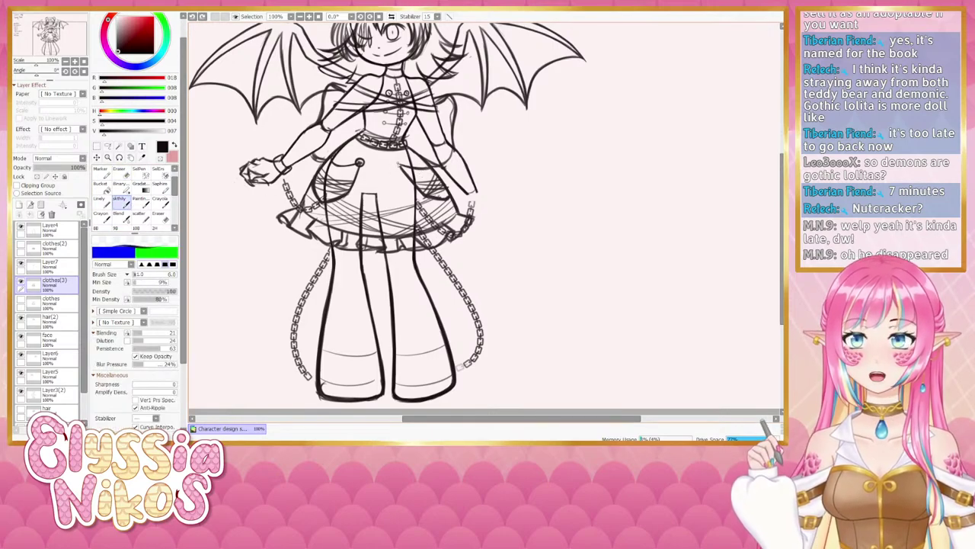
{"action": "mouse_move", "coordinate": [398, 162]}
{"action": "left_mouse_down"}
{"action": "mouse_move", "coordinate": [405, 167]}
{"action": "mouse_move", "coordinate": [396, 169]}
{"action": "mouse_move", "coordinate": [400, 161]}
{"action": "left_mouse_up"}
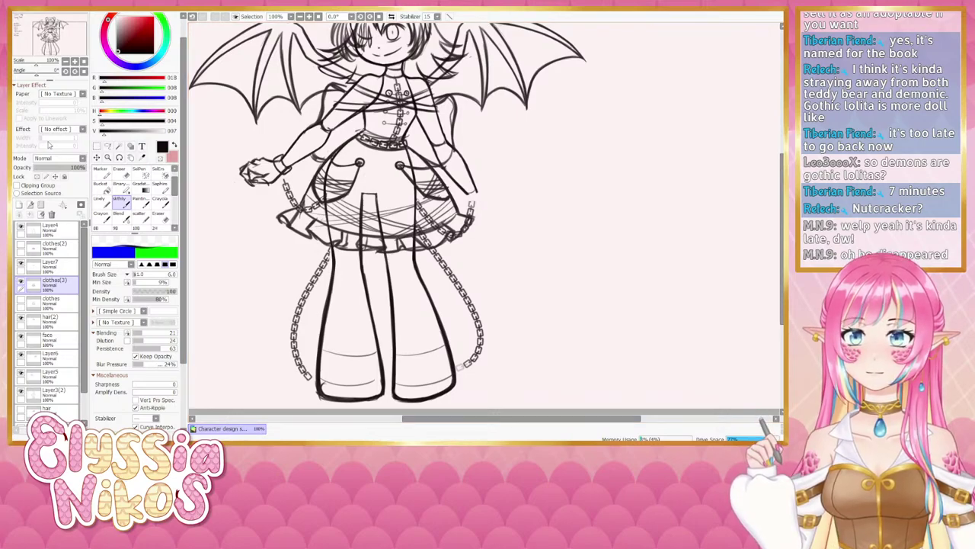
- Hatch a patch of crossing diagonal lines on the upper part of the right leg, redoing an uneven stroke
{"action": "left_click", "coordinate": [66, 61]}
{"action": "left_click", "coordinate": [66, 62]}
{"action": "left_click_drag", "start_coordinate": [336, 274], "coordinate": [326, 249]}
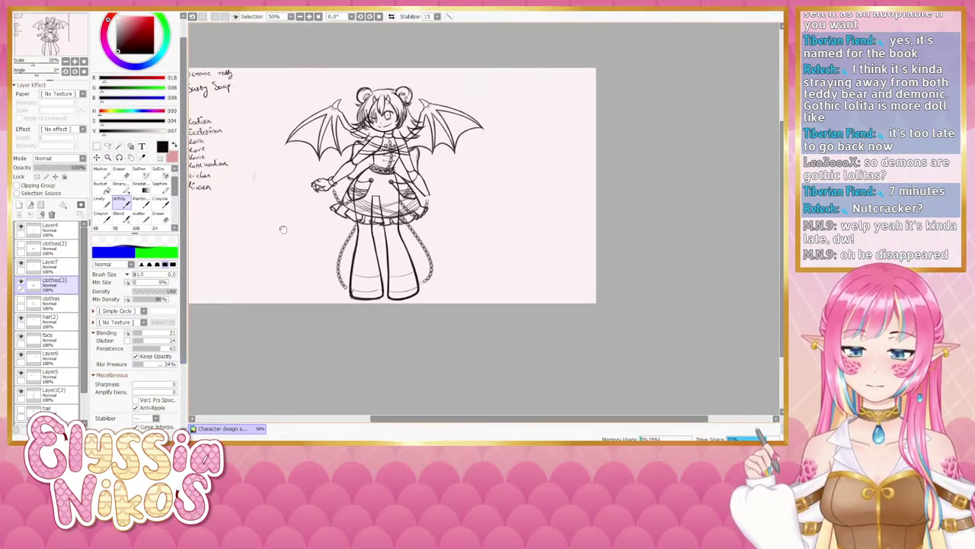
{"action": "left_click_drag", "start_coordinate": [281, 228], "coordinate": [283, 196]}
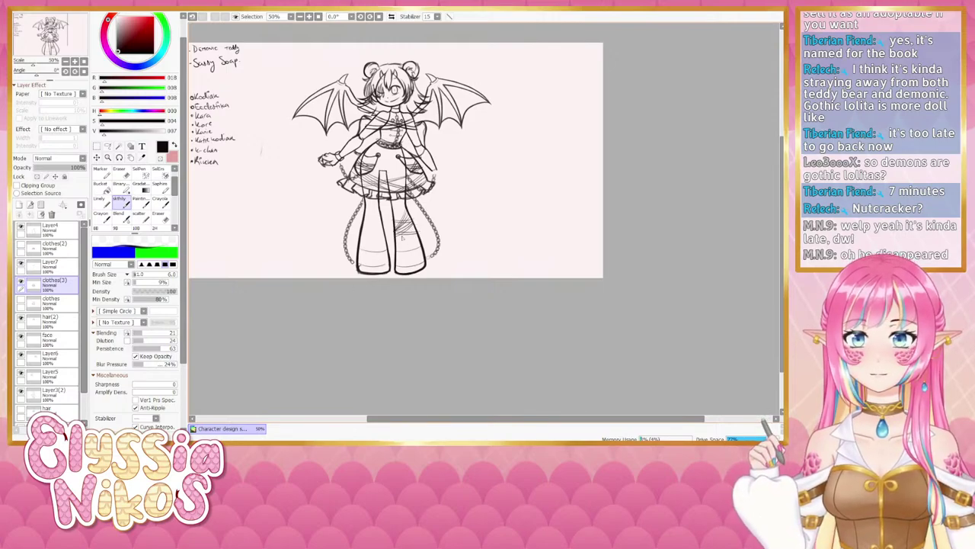
{"action": "key", "text": "ctrl+z"}
{"action": "left_click_drag", "start_coordinate": [413, 222], "coordinate": [366, 240]}
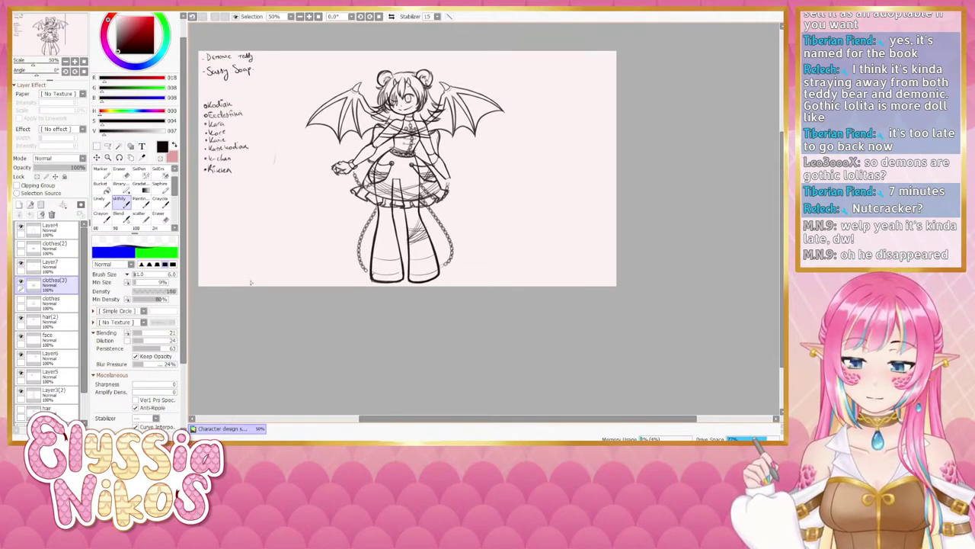
{"action": "left_click_drag", "start_coordinate": [362, 243], "coordinate": [313, 238]}
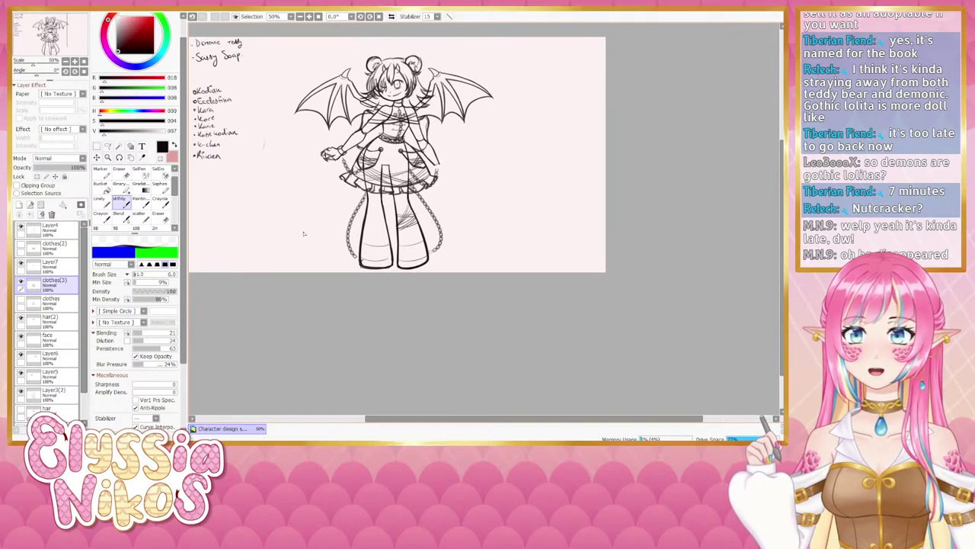
{"action": "left_click_drag", "start_coordinate": [338, 240], "coordinate": [342, 224]}
{"action": "left_click_drag", "start_coordinate": [279, 226], "coordinate": [276, 263]}
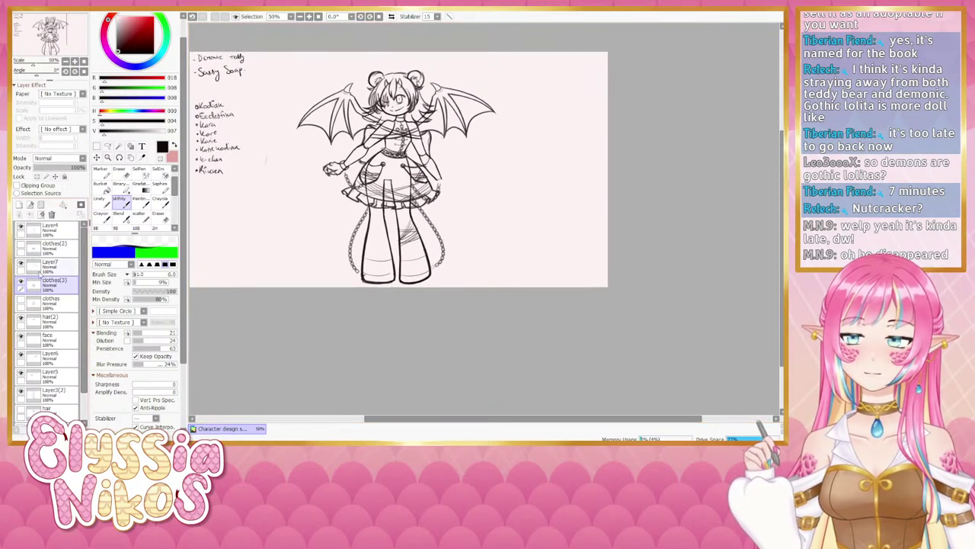
- Check the contents of Layer5 and Layer6 by toggling their visibility, and merge Layer6 down into Layer5
{"action": "left_click", "coordinate": [21, 373]}
{"action": "left_click", "coordinate": [21, 373]}
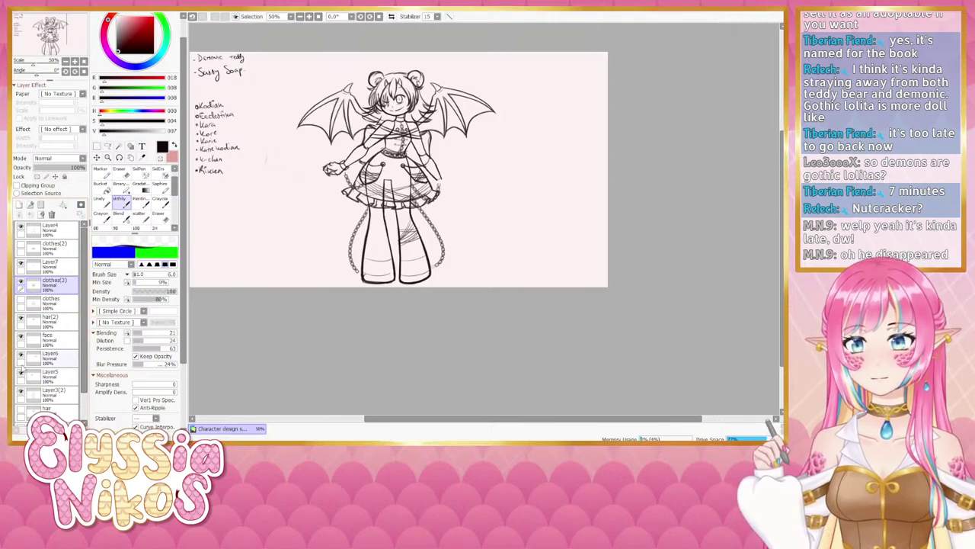
{"action": "left_click", "coordinate": [21, 356]}
{"action": "left_click", "coordinate": [21, 356]}
{"action": "left_click", "coordinate": [64, 361]}
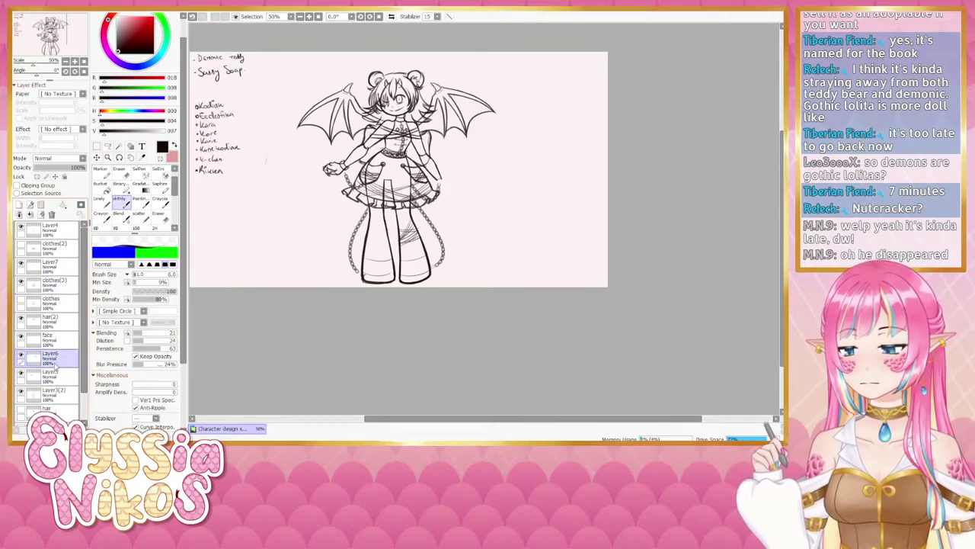
{"action": "key", "text": "ctrl+e"}
- Try to sketch a curved tail beside the left arm on Layer5 at brush size 17, and undo its strokes
{"action": "mouse_move", "coordinate": [416, 148]}
{"action": "left_mouse_down"}
{"action": "mouse_move", "coordinate": [429, 149]}
{"action": "mouse_move", "coordinate": [371, 142]}
{"action": "mouse_move", "coordinate": [378, 158]}
{"action": "mouse_move", "coordinate": [372, 146]}
{"action": "mouse_move", "coordinate": [391, 159]}
{"action": "mouse_move", "coordinate": [386, 176]}
{"action": "mouse_move", "coordinate": [365, 165]}
{"action": "mouse_move", "coordinate": [355, 142]}
{"action": "mouse_move", "coordinate": [365, 154]}
{"action": "mouse_move", "coordinate": [353, 161]}
{"action": "mouse_move", "coordinate": [350, 151]}
{"action": "mouse_move", "coordinate": [362, 169]}
{"action": "mouse_move", "coordinate": [354, 174]}
{"action": "left_mouse_up"}
{"action": "key", "text": "ctrl+z"}
{"action": "key", "text": "ctrl+z"}
{"action": "key", "text": "ctrl+z"}
{"action": "key", "text": "ctrl+z"}
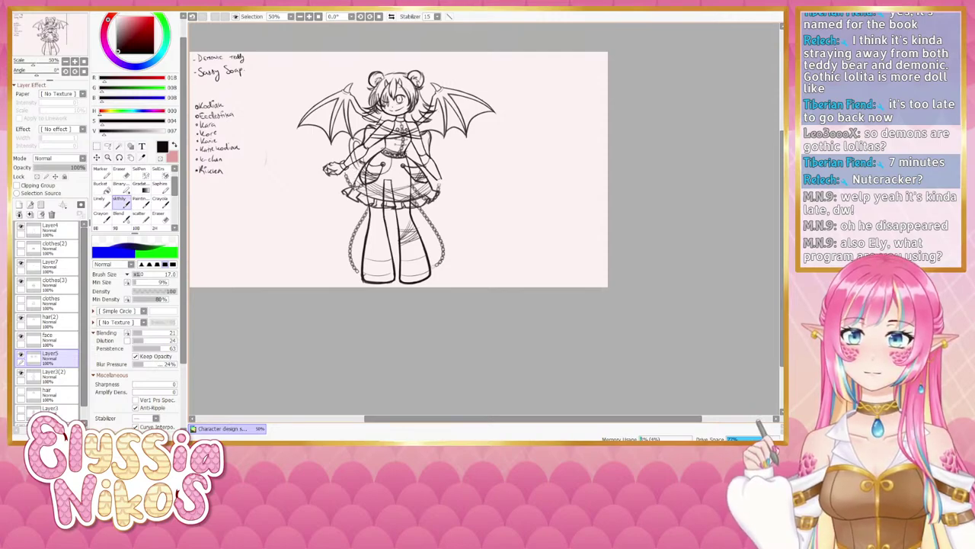
{"action": "key", "text": "ctrl+z"}
{"action": "key", "text": "ctrl+z"}
{"action": "key", "text": "ctrl+z"}
{"action": "key", "text": "ctrl+z"}
{"action": "key", "text": "ctrl+z"}
{"action": "key", "text": "ctrl+z"}
{"action": "key", "text": "ctrl+z"}
{"action": "key", "text": "ctrl+z"}
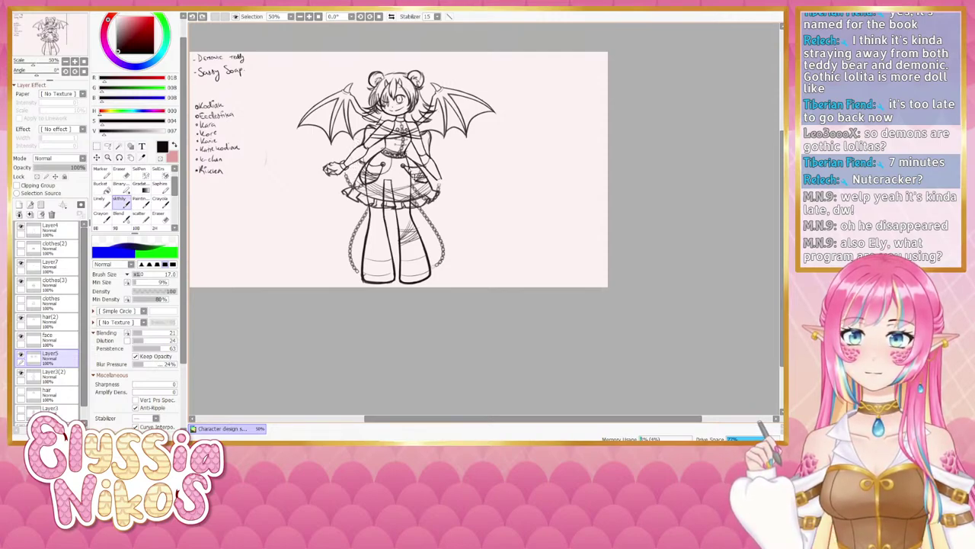
- Sketch a curling tail from behind the skirt beside the right arm on Layer5, undoing uneven strokes
{"action": "mouse_move", "coordinate": [393, 156]}
{"action": "left_mouse_down"}
{"action": "mouse_move", "coordinate": [396, 205]}
{"action": "mouse_move", "coordinate": [428, 175]}
{"action": "left_mouse_up"}
{"action": "mouse_move", "coordinate": [430, 146]}
{"action": "left_mouse_down"}
{"action": "mouse_move", "coordinate": [436, 175]}
{"action": "mouse_move", "coordinate": [426, 170]}
{"action": "mouse_move", "coordinate": [437, 167]}
{"action": "left_mouse_up"}
{"action": "key", "text": "ctrl+z"}
{"action": "key", "text": "ctrl+z"}
{"action": "key", "text": "ctrl+z"}
{"action": "key", "text": "ctrl+z"}
{"action": "key", "text": "ctrl+z"}
{"action": "key", "text": "ctrl+z"}
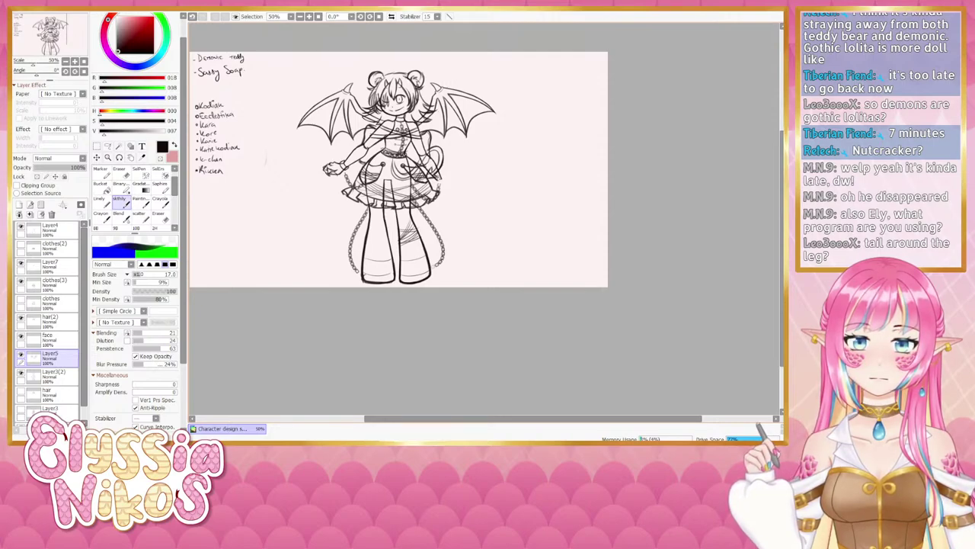
- Erase the tail lines that overlap the skirt with the eraser at size 19
{"action": "left_click", "coordinate": [120, 173]}
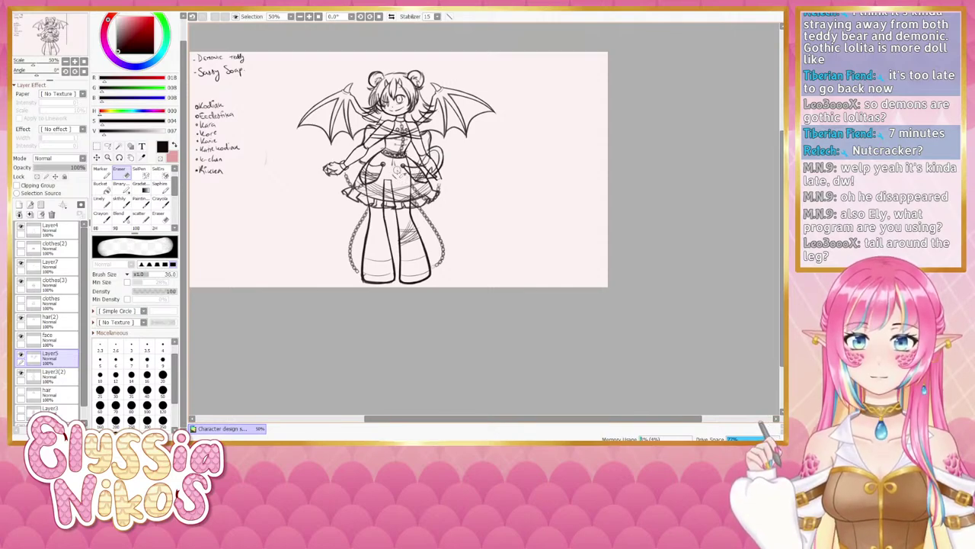
{"action": "key", "text": "bracketleft"}
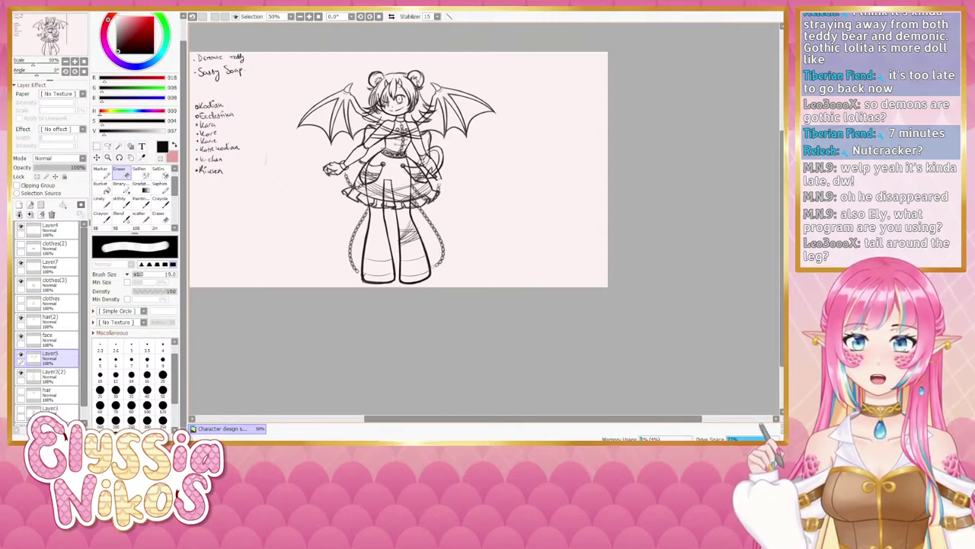
{"action": "left_click_drag", "start_coordinate": [466, 179], "coordinate": [486, 158]}
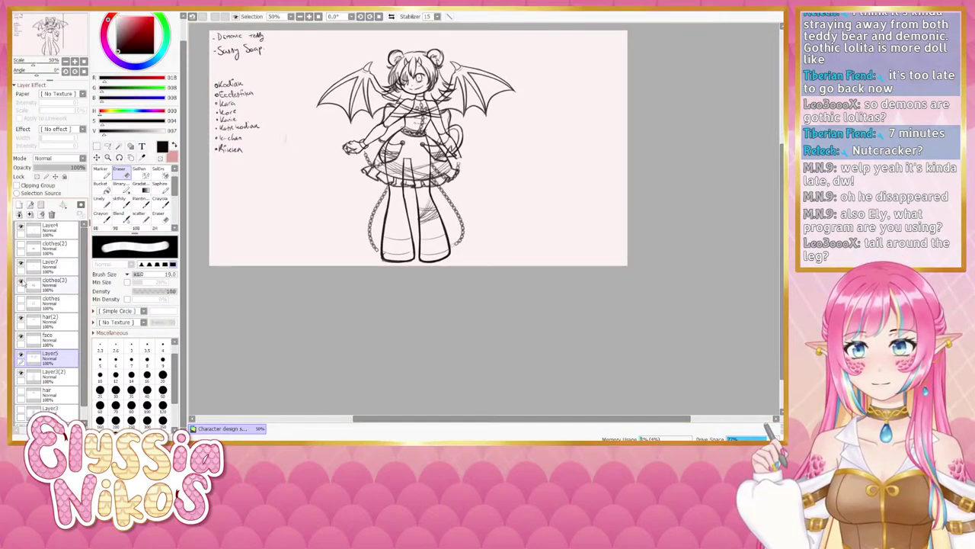
- Erase the curling tail beside the right arm on Layer5 with the eraser at size 56
{"action": "left_click", "coordinate": [47, 285]}
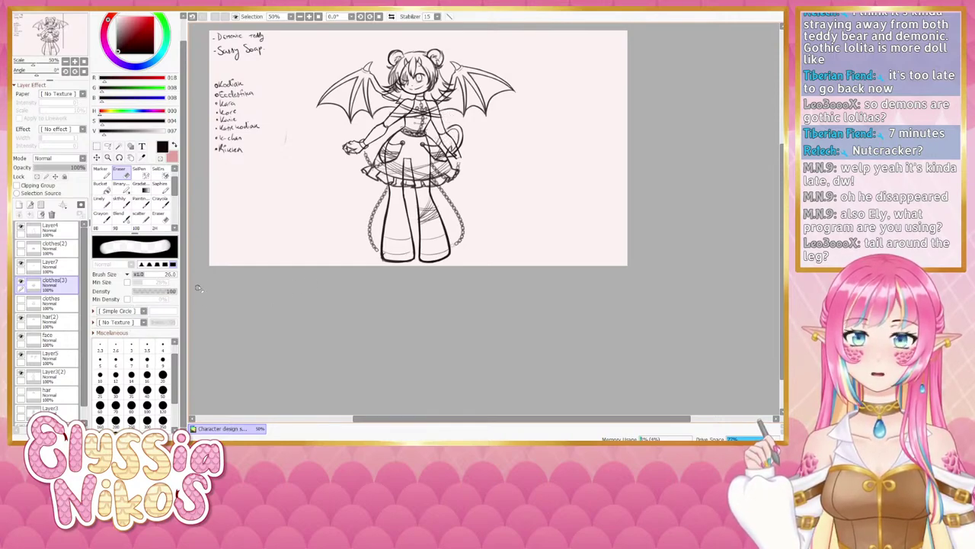
{"action": "left_click_drag", "start_coordinate": [283, 238], "coordinate": [288, 232]}
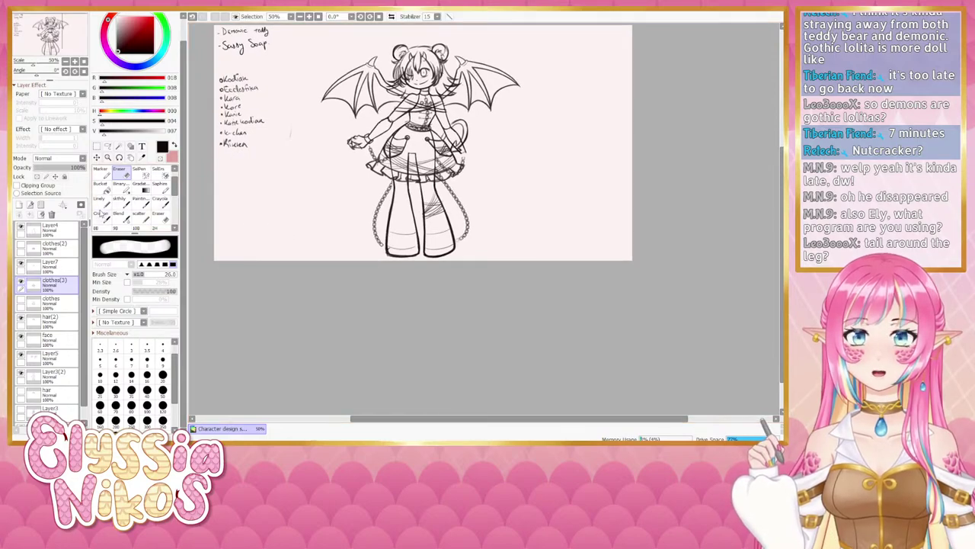
{"action": "left_click", "coordinate": [58, 360]}
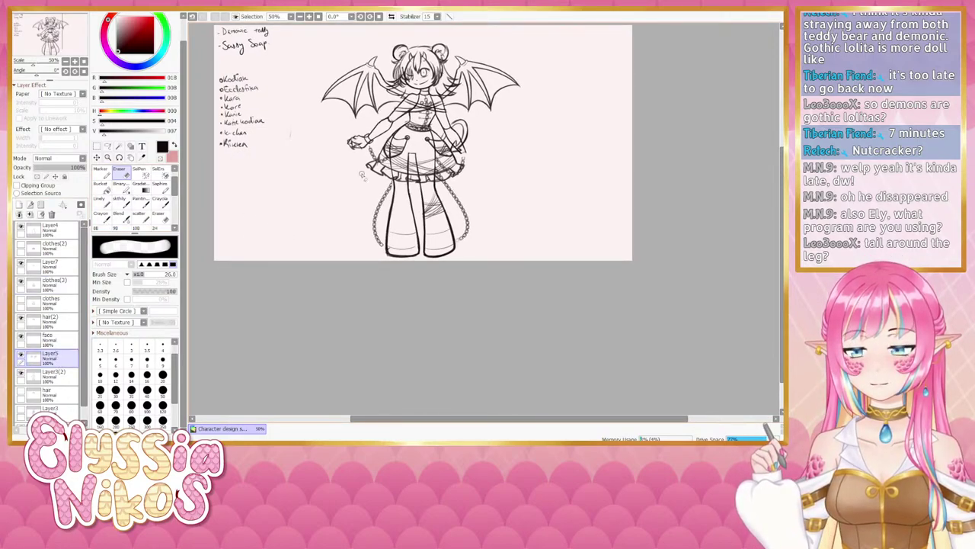
{"action": "left_click_drag", "start_coordinate": [456, 122], "coordinate": [519, 123]}
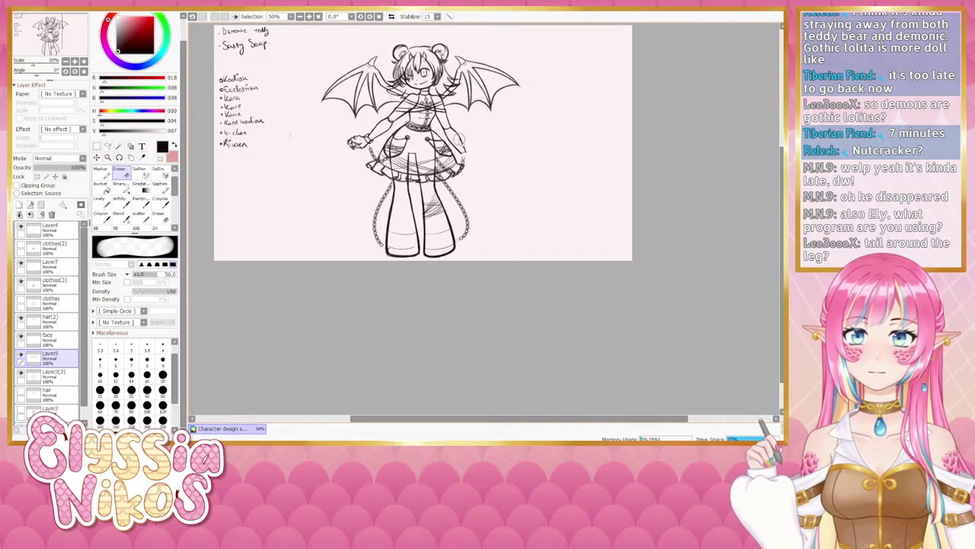
- Try to sketch a new tail winding from the waist around the right arm at brush size 17, undoing uneven strokes
{"action": "left_click", "coordinate": [120, 202]}
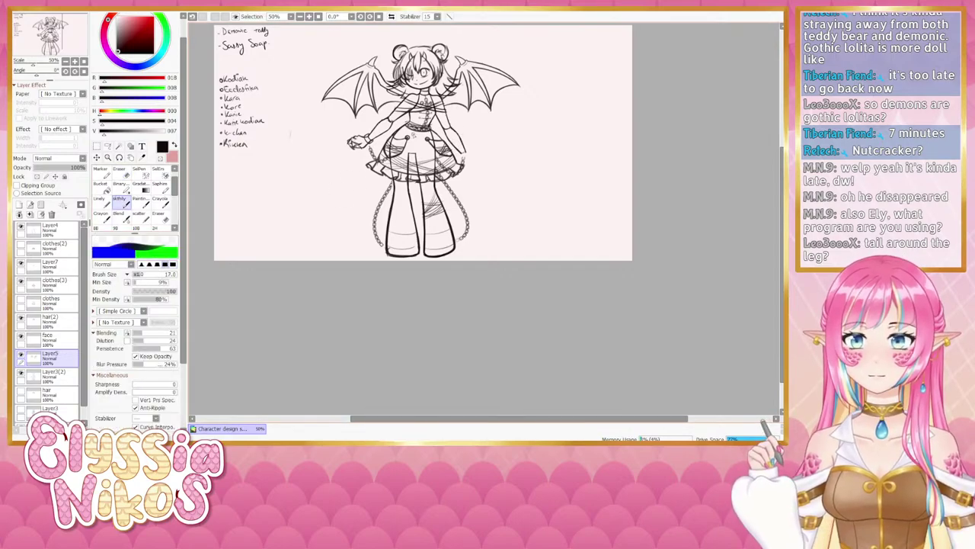
{"action": "left_click_drag", "start_coordinate": [408, 127], "coordinate": [442, 116]}
{"action": "key", "text": "ctrl+z"}
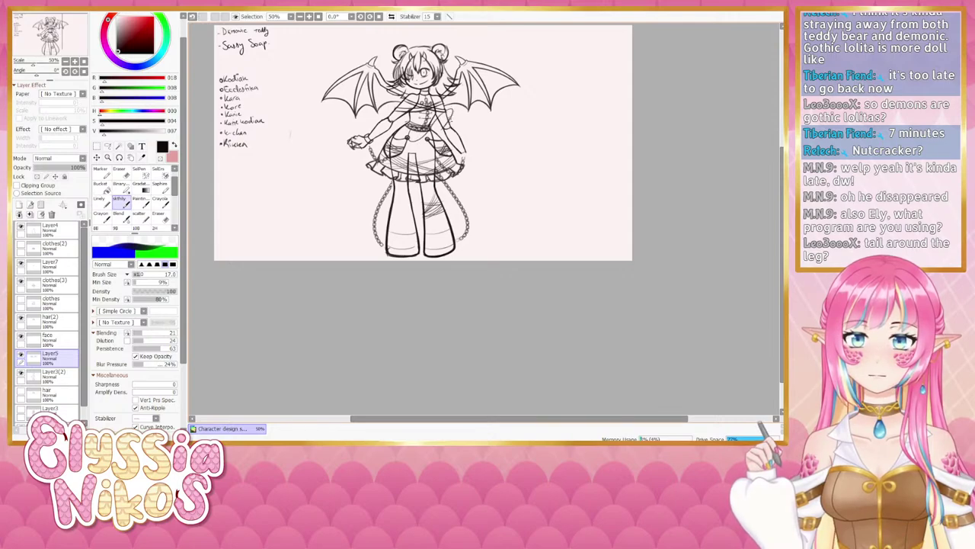
{"action": "key", "text": "ctrl+z"}
{"action": "key", "text": "ctrl+z"}
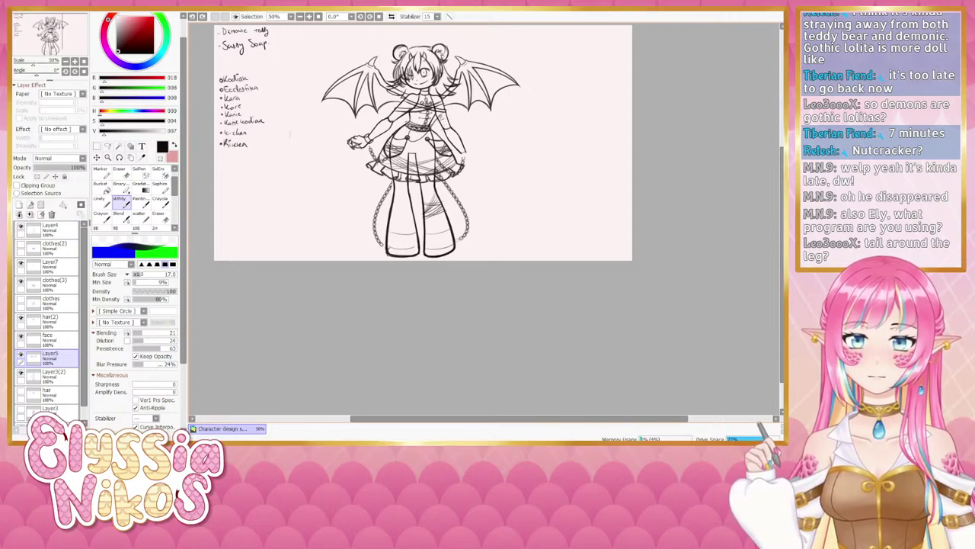
{"action": "mouse_move", "coordinate": [437, 120]}
{"action": "left_mouse_down"}
{"action": "mouse_move", "coordinate": [467, 145]}
{"action": "mouse_move", "coordinate": [461, 123]}
{"action": "mouse_move", "coordinate": [480, 133]}
{"action": "mouse_move", "coordinate": [469, 136]}
{"action": "mouse_move", "coordinate": [470, 121]}
{"action": "mouse_move", "coordinate": [461, 131]}
{"action": "mouse_move", "coordinate": [469, 114]}
{"action": "mouse_move", "coordinate": [475, 133]}
{"action": "mouse_move", "coordinate": [450, 120]}
{"action": "left_mouse_up"}
{"action": "key", "text": "ctrl+z"}
{"action": "key", "text": "ctrl+z"}
{"action": "key", "text": "ctrl+z"}
{"action": "key", "text": "ctrl+z"}
{"action": "key", "text": "ctrl+z"}
{"action": "key", "text": "ctrl+z"}
{"action": "key", "text": "ctrl+z"}
{"action": "key", "text": "ctrl+z"}
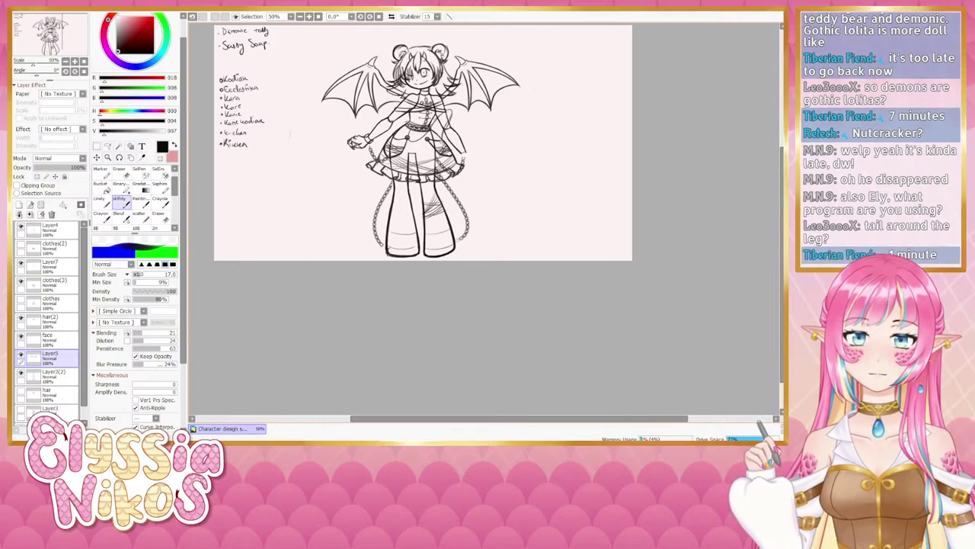
- Sketch the tail's outward curl past the right arm with an arrow-shaped tip, undoing uneven strokes
{"action": "left_click_drag", "start_coordinate": [467, 115], "coordinate": [474, 137]}
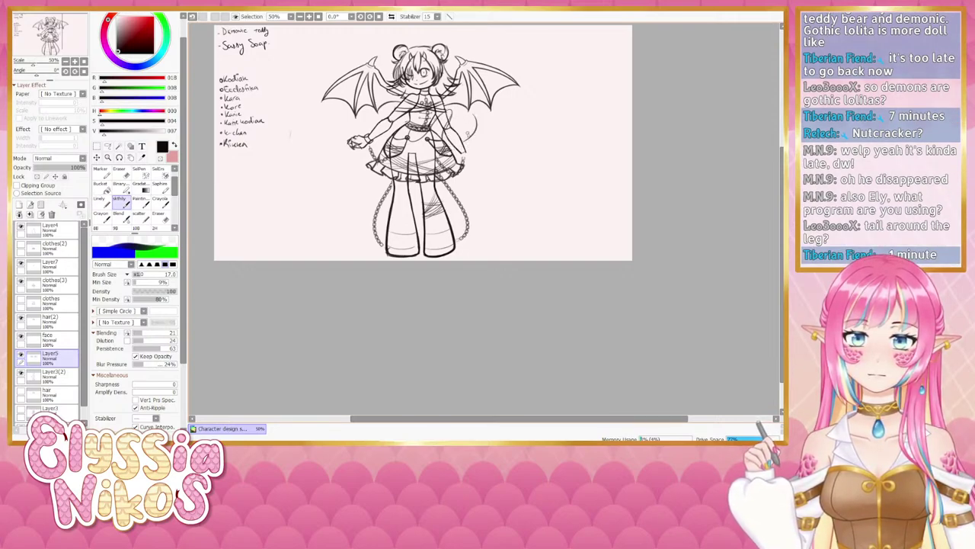
{"action": "key", "text": "ctrl+z"}
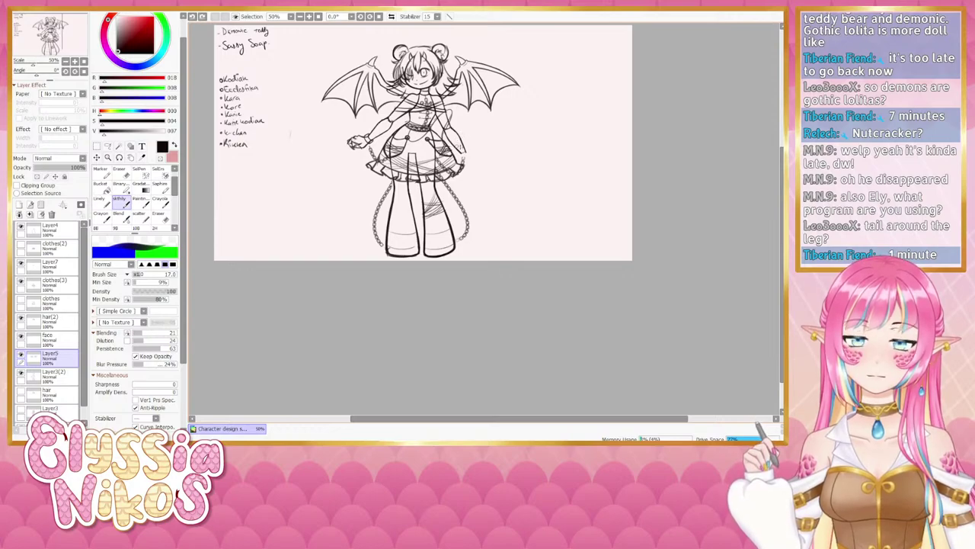
{"action": "mouse_move", "coordinate": [466, 120]}
{"action": "left_mouse_down"}
{"action": "mouse_move", "coordinate": [471, 142]}
{"action": "mouse_move", "coordinate": [452, 161]}
{"action": "left_mouse_up"}
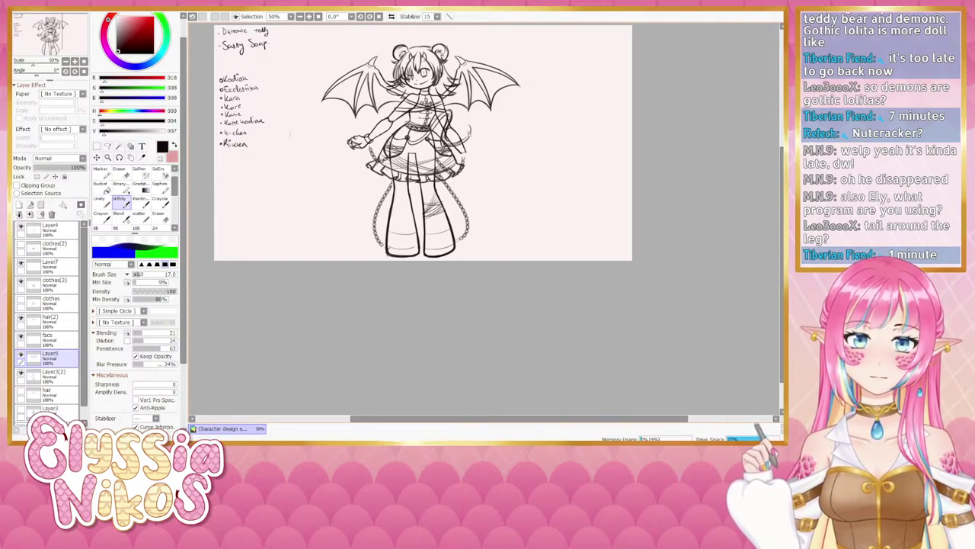
{"action": "mouse_move", "coordinate": [462, 144]}
{"action": "left_mouse_down"}
{"action": "mouse_move", "coordinate": [468, 123]}
{"action": "mouse_move", "coordinate": [460, 140]}
{"action": "left_mouse_up"}
{"action": "mouse_move", "coordinate": [469, 120]}
{"action": "left_mouse_down"}
{"action": "mouse_move", "coordinate": [465, 138]}
{"action": "mouse_move", "coordinate": [468, 112]}
{"action": "mouse_move", "coordinate": [473, 127]}
{"action": "mouse_move", "coordinate": [462, 127]}
{"action": "mouse_move", "coordinate": [472, 123]}
{"action": "left_mouse_up"}
{"action": "key", "text": "ctrl+z"}
{"action": "key", "text": "ctrl+z"}
{"action": "key", "text": "ctrl+z"}
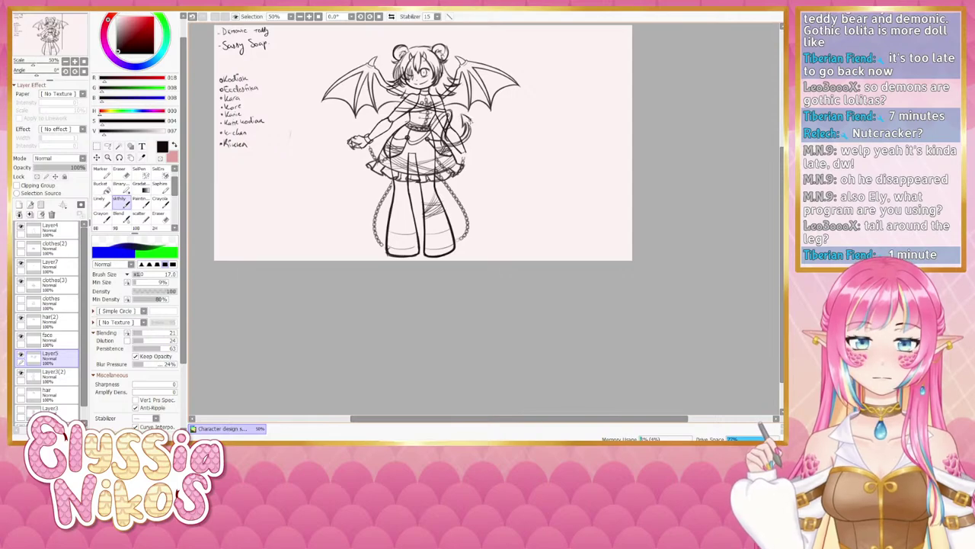
- Clean up the tail lines around the right arm and tail tip with the eraser between sizes 12 and 25
{"action": "left_click", "coordinate": [121, 172]}
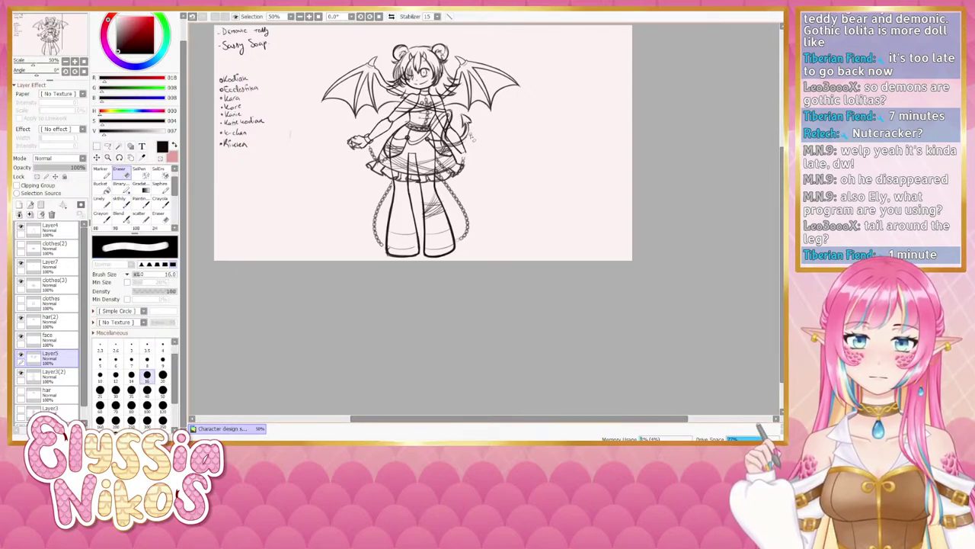
{"action": "mouse_move", "coordinate": [469, 141]}
{"action": "left_mouse_down"}
{"action": "mouse_move", "coordinate": [461, 149]}
{"action": "mouse_move", "coordinate": [455, 119]}
{"action": "left_mouse_up"}
{"action": "left_click_drag", "start_coordinate": [453, 117], "coordinate": [460, 118]}
{"action": "left_click_drag", "start_coordinate": [443, 113], "coordinate": [444, 117]}
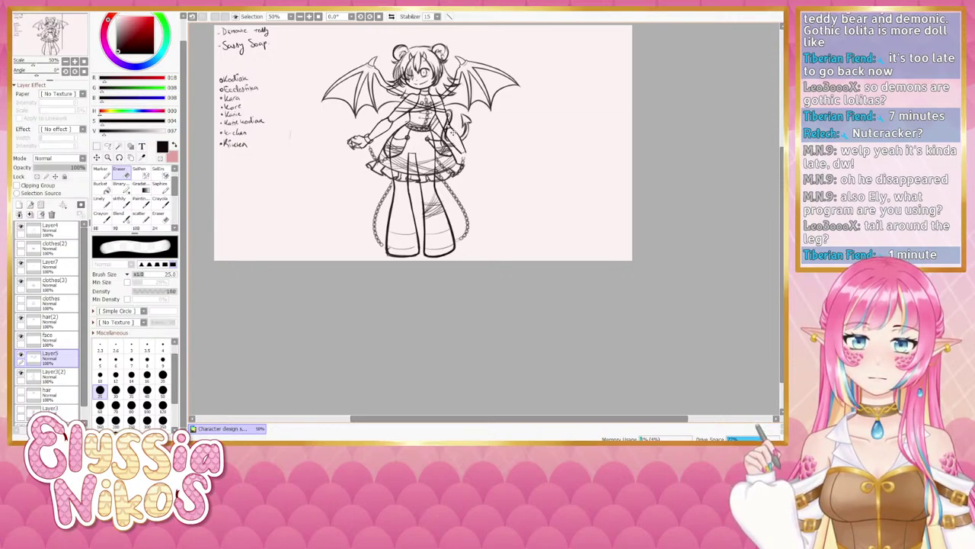
{"action": "key", "text": "bracketleft"}
{"action": "key", "text": "bracketleft"}
{"action": "key", "text": "bracketleft"}
{"action": "key", "text": "bracketleft"}
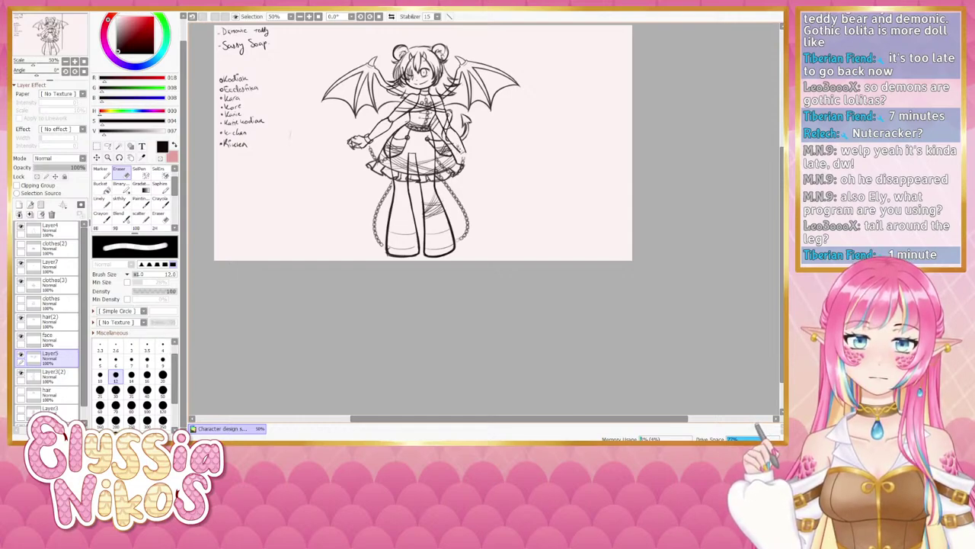
- Erase the whole arrow-tipped tail around the right arm on Layer5 with an enlarged eraser
{"action": "left_click", "coordinate": [120, 200]}
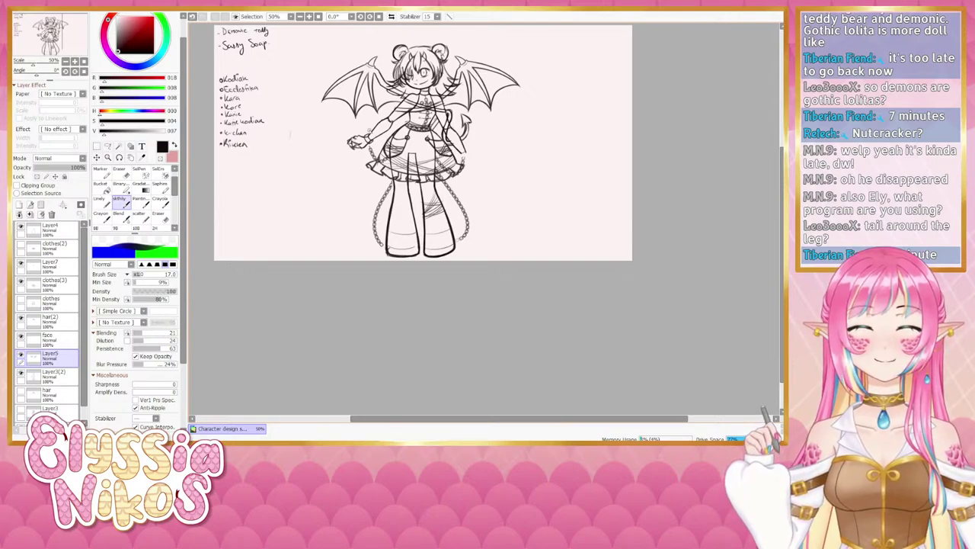
{"action": "left_click_drag", "start_coordinate": [446, 130], "coordinate": [453, 124]}
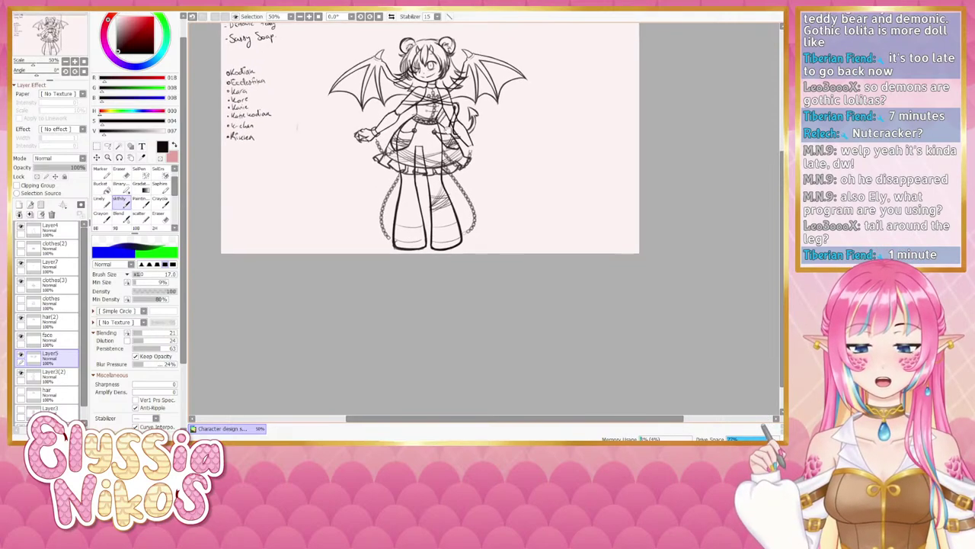
{"action": "left_click_drag", "start_coordinate": [392, 177], "coordinate": [375, 200]}
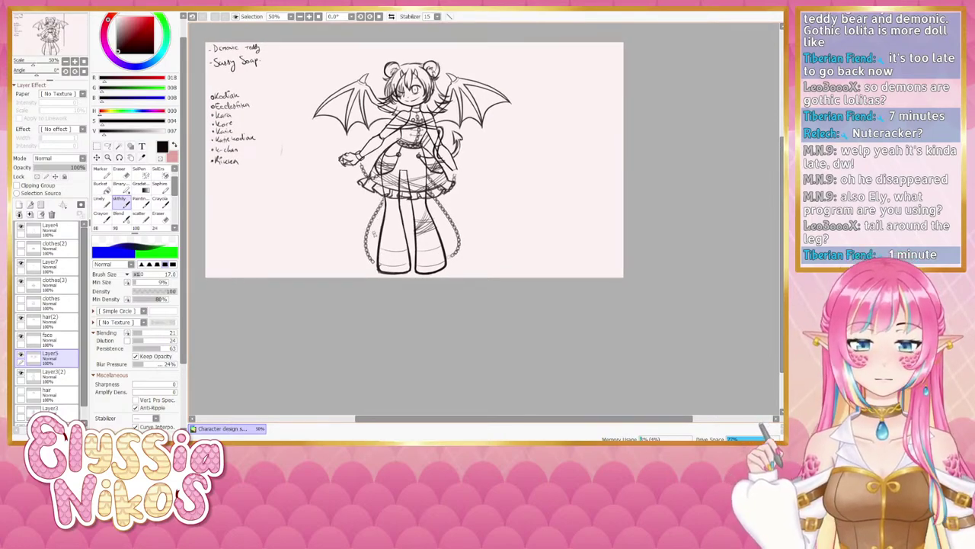
{"action": "left_click_drag", "start_coordinate": [300, 215], "coordinate": [303, 223]}
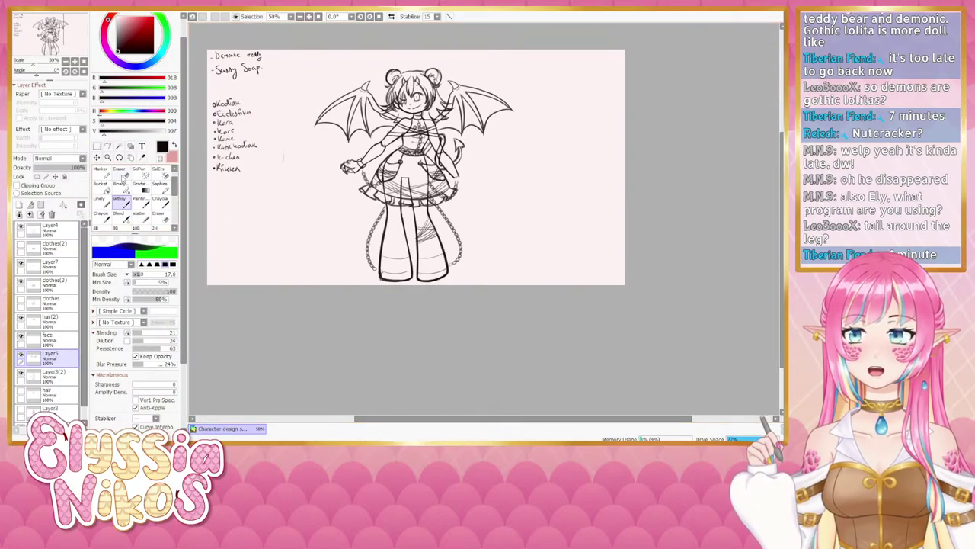
{"action": "left_click", "coordinate": [121, 174]}
{"action": "key", "text": "]"}
{"action": "key", "text": "]"}
{"action": "key", "text": "]"}
{"action": "key", "text": "]"}
{"action": "key", "text": "]"}
{"action": "key", "text": "]"}
{"action": "key", "text": "]"}
{"action": "key", "text": "]"}
{"action": "key", "text": "]"}
{"action": "key", "text": "]"}
{"action": "mouse_move", "coordinate": [462, 143]}
{"action": "left_mouse_down"}
{"action": "mouse_move", "coordinate": [445, 160]}
{"action": "mouse_move", "coordinate": [463, 152]}
{"action": "left_mouse_up"}
- Sketch a tail curve from under the skirt across the left leg at brush size 17, undoing uneven strokes
{"action": "left_click", "coordinate": [124, 205]}
{"action": "left_click_drag", "start_coordinate": [367, 219], "coordinate": [370, 155]}
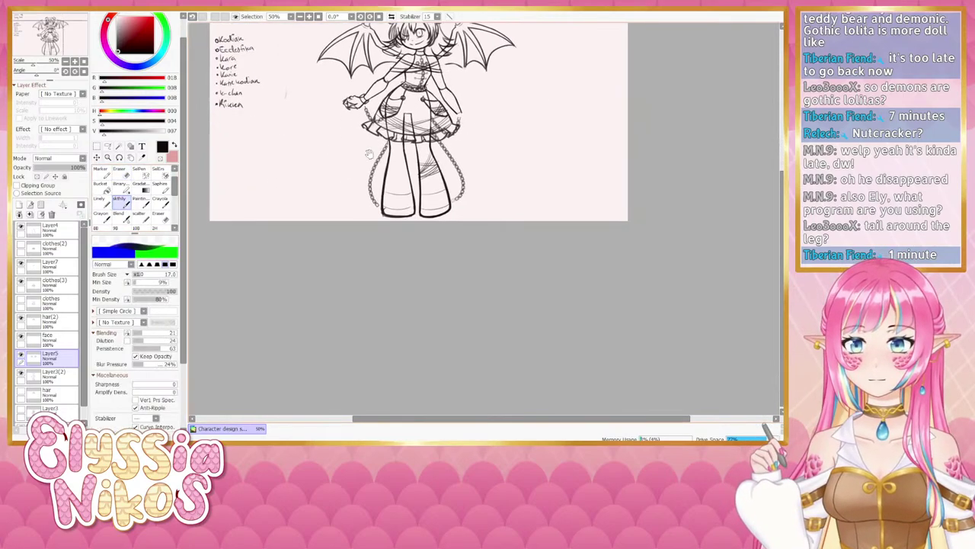
{"action": "left_click_drag", "start_coordinate": [420, 119], "coordinate": [391, 163]}
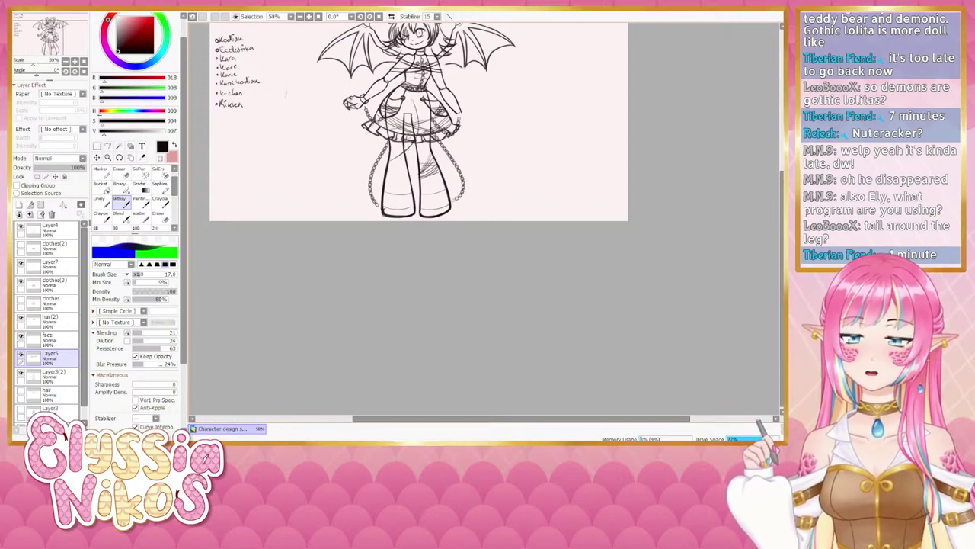
{"action": "key", "text": "ctrl+z"}
{"action": "mouse_move", "coordinate": [413, 97]}
{"action": "left_mouse_down"}
{"action": "mouse_move", "coordinate": [413, 129]}
{"action": "mouse_move", "coordinate": [387, 183]}
{"action": "left_mouse_up"}
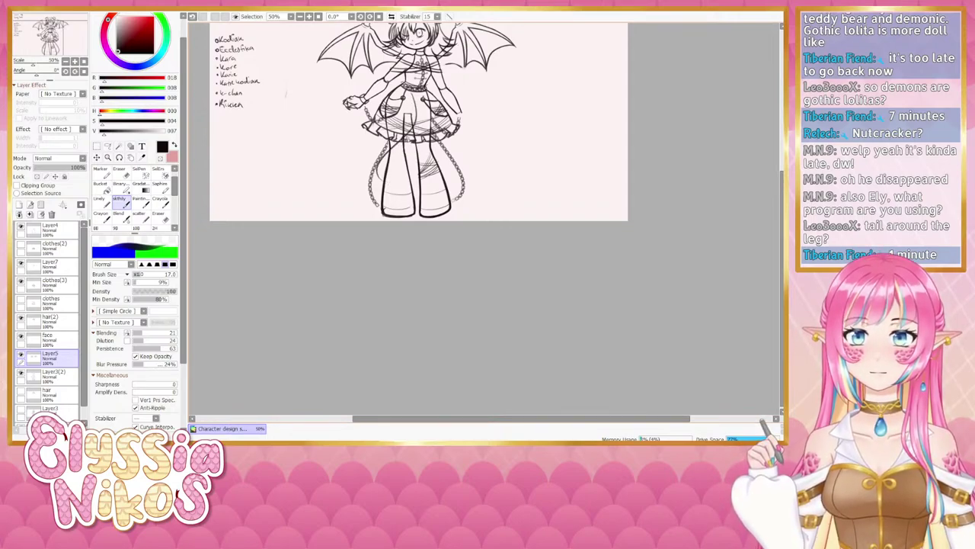
{"action": "left_click_drag", "start_coordinate": [405, 142], "coordinate": [383, 181]}
{"action": "key", "text": "ctrl+z"}
- Sketch the end of the tail wrapping across the left foot with an arrow-shaped tip, undoing uneven strokes
{"action": "mouse_move", "coordinate": [402, 145]}
{"action": "left_mouse_down"}
{"action": "mouse_move", "coordinate": [384, 175]}
{"action": "mouse_move", "coordinate": [401, 205]}
{"action": "mouse_move", "coordinate": [413, 197]}
{"action": "left_mouse_up"}
{"action": "key", "text": "ctrl+z"}
{"action": "key", "text": "ctrl+z"}
{"action": "key", "text": "ctrl+z"}
{"action": "key", "text": "ctrl+z"}
{"action": "key", "text": "ctrl+z"}
{"action": "key", "text": "ctrl+z"}
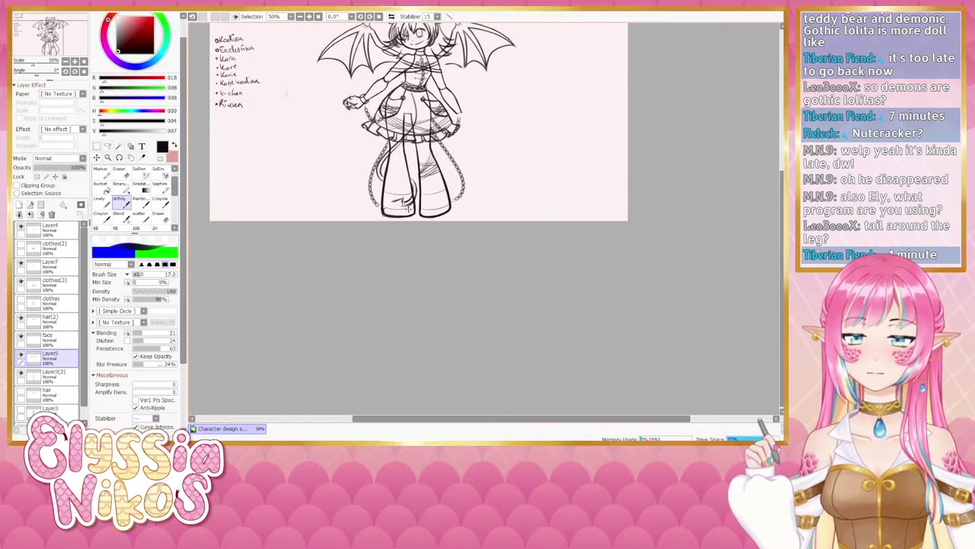
{"action": "key", "text": "ctrl+z"}
{"action": "mouse_move", "coordinate": [412, 199]}
{"action": "left_mouse_down"}
{"action": "mouse_move", "coordinate": [350, 205]}
{"action": "mouse_move", "coordinate": [349, 256]}
{"action": "mouse_move", "coordinate": [340, 202]}
{"action": "left_mouse_up"}
{"action": "key", "text": "ctrl+z"}
{"action": "key", "text": "ctrl+z"}
- Erase the upper tail curve on the left leg with the eraser at size 38, keeping the tip at the foot
{"action": "left_click", "coordinate": [119, 175]}
{"action": "mouse_move", "coordinate": [423, 134]}
{"action": "left_mouse_down"}
{"action": "mouse_move", "coordinate": [412, 134]}
{"action": "mouse_move", "coordinate": [378, 207]}
{"action": "left_mouse_up"}
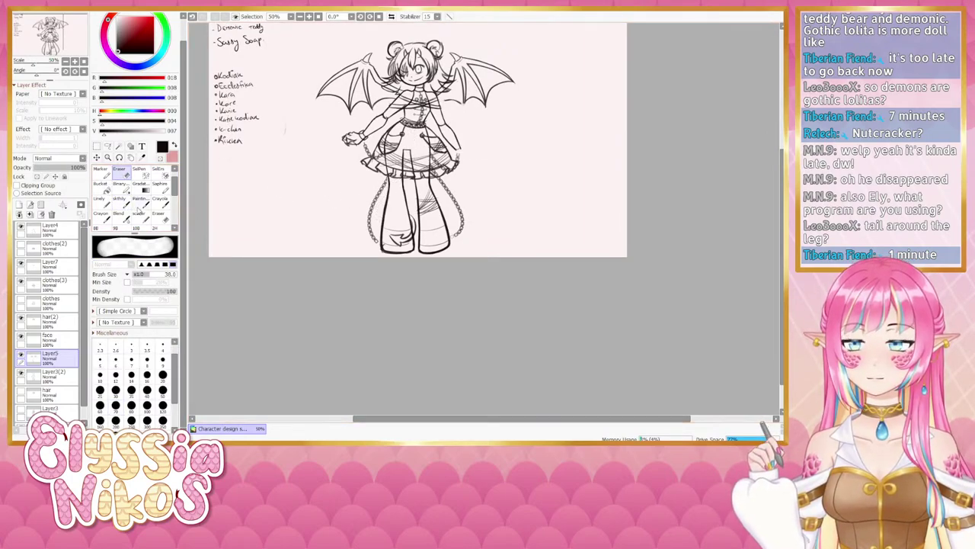
- Sketch a rounded tail curve bulging out beside the upper left leg at brush size 17, undoing unwanted strokes
{"action": "left_click", "coordinate": [122, 203]}
{"action": "left_click_drag", "start_coordinate": [387, 205], "coordinate": [408, 157]}
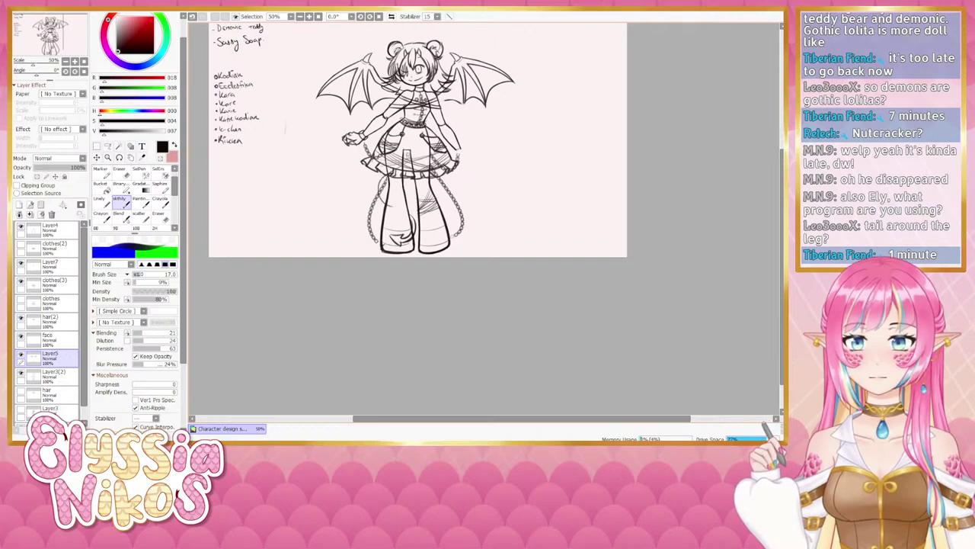
{"action": "key", "text": "ctrl+z"}
{"action": "mouse_move", "coordinate": [387, 207]}
{"action": "left_mouse_down"}
{"action": "mouse_move", "coordinate": [378, 177]}
{"action": "mouse_move", "coordinate": [407, 150]}
{"action": "left_mouse_up"}
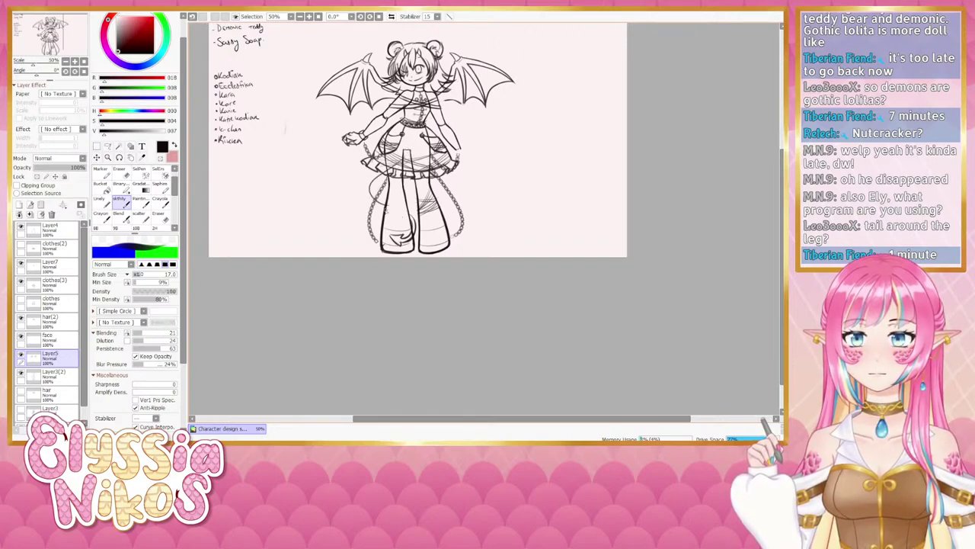
{"action": "mouse_move", "coordinate": [388, 212]}
{"action": "left_mouse_down"}
{"action": "mouse_move", "coordinate": [369, 182]}
{"action": "mouse_move", "coordinate": [389, 165]}
{"action": "mouse_move", "coordinate": [361, 191]}
{"action": "mouse_move", "coordinate": [378, 208]}
{"action": "left_mouse_up"}
{"action": "key", "text": "ctrl+z"}
{"action": "key", "text": "ctrl+z"}
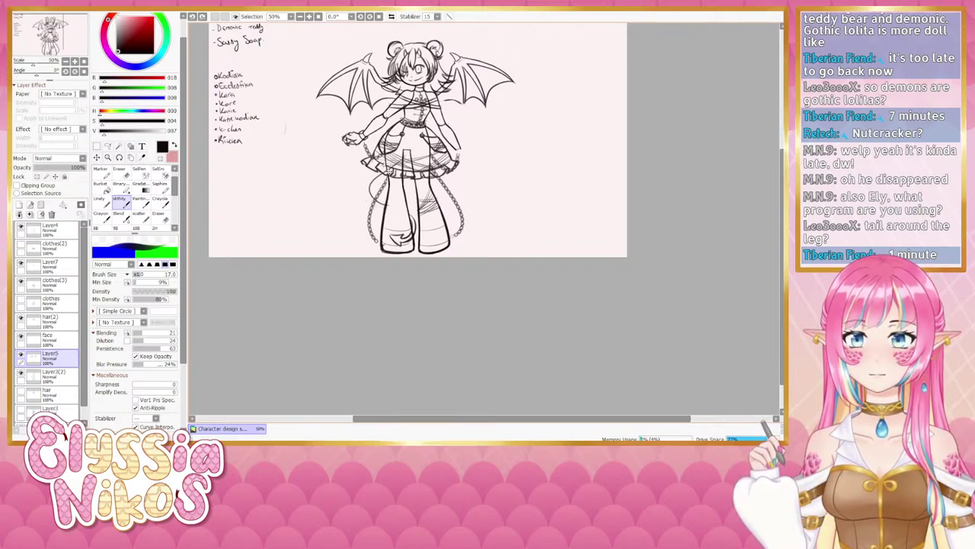
- Redraw the tail as a double-lined loop from the skirt hem around the outside of the left leg, undoing uneven strokes
{"action": "left_click_drag", "start_coordinate": [392, 162], "coordinate": [385, 205]}
{"action": "key", "text": "ctrl+z"}
{"action": "left_click_drag", "start_coordinate": [391, 162], "coordinate": [371, 192]}
{"action": "key", "text": "ctrl+z"}
{"action": "key", "text": "ctrl+z"}
{"action": "key", "text": "ctrl+z"}
{"action": "key", "text": "ctrl+z"}
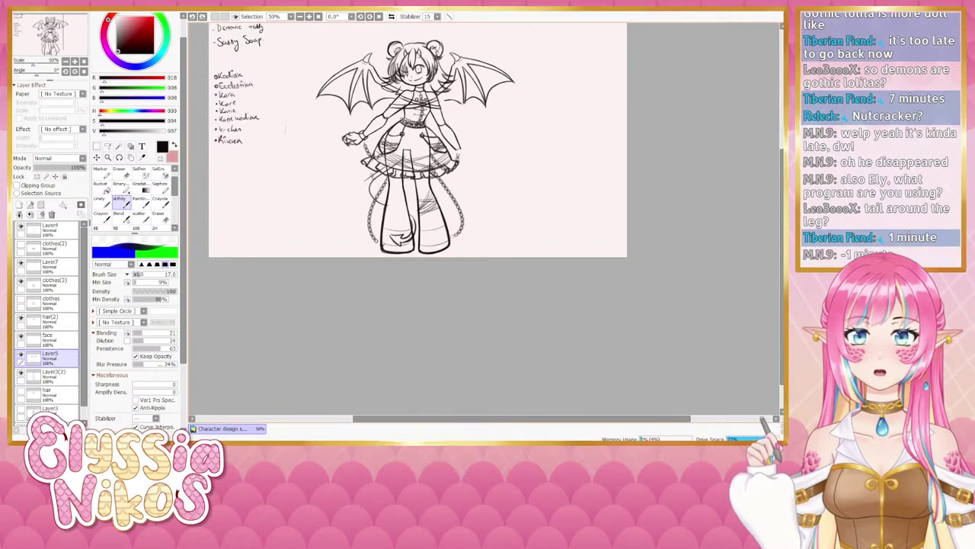
{"action": "key", "text": "ctrl+z"}
{"action": "mouse_move", "coordinate": [362, 189]}
{"action": "left_mouse_down"}
{"action": "mouse_move", "coordinate": [389, 209]}
{"action": "mouse_move", "coordinate": [367, 201]}
{"action": "mouse_move", "coordinate": [375, 187]}
{"action": "left_mouse_up"}
{"action": "key", "text": "ctrl+z"}
{"action": "key", "text": "ctrl+z"}
{"action": "key", "text": "ctrl+z"}
{"action": "key", "text": "ctrl+z"}
{"action": "key", "text": "ctrl+z"}
{"action": "key", "text": "ctrl+z"}
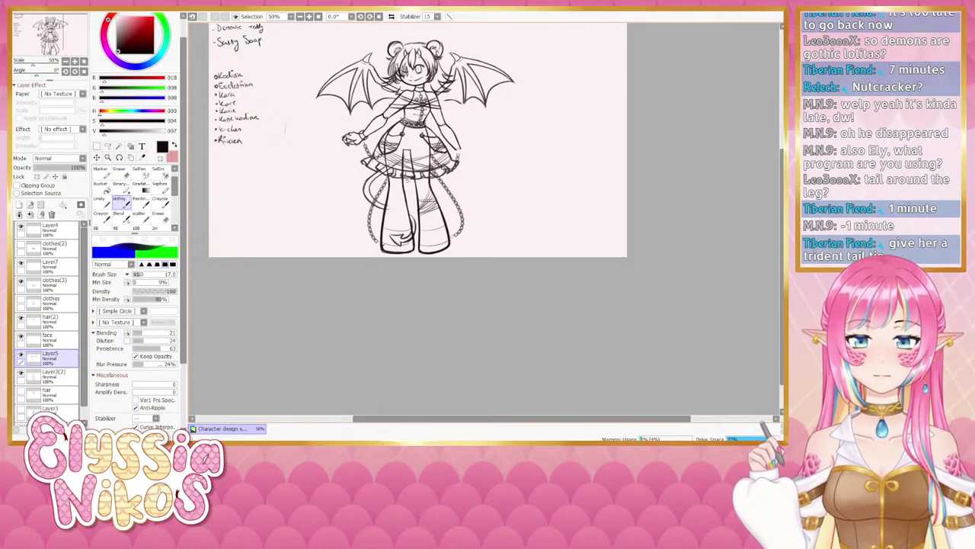
{"action": "left_click_drag", "start_coordinate": [366, 229], "coordinate": [374, 212]}
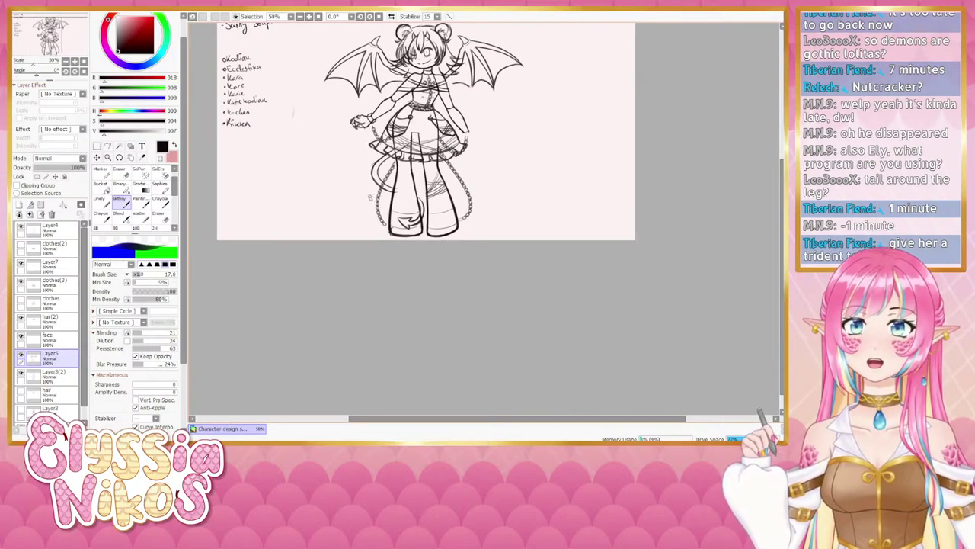
{"action": "left_click_drag", "start_coordinate": [419, 186], "coordinate": [411, 197]}
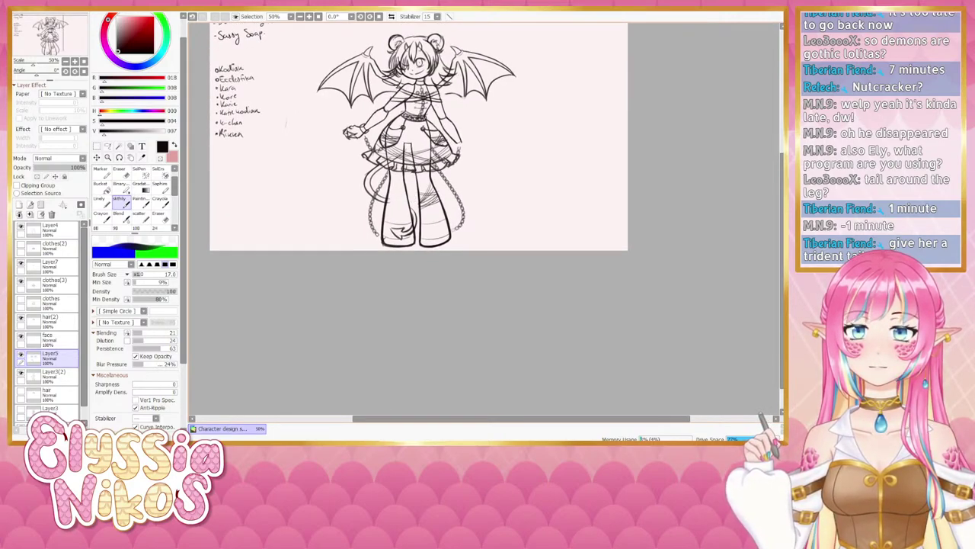
{"action": "left_click_drag", "start_coordinate": [416, 192], "coordinate": [403, 203]}
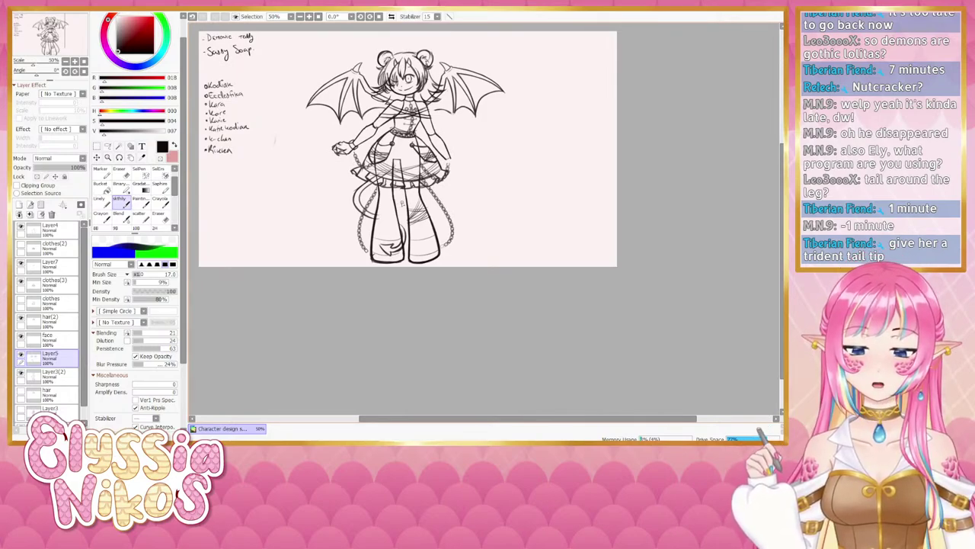
{"action": "left_click_drag", "start_coordinate": [389, 190], "coordinate": [382, 217]}
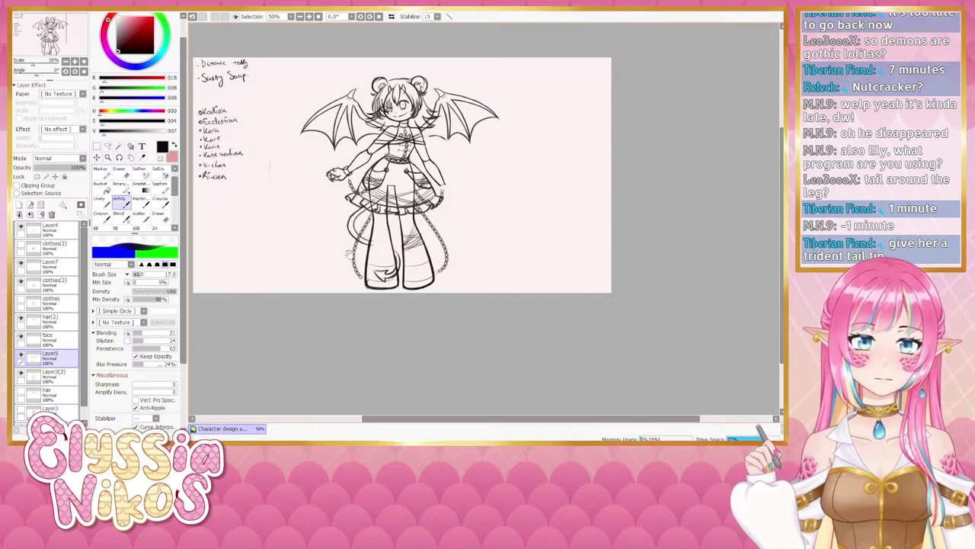
{"action": "left_click_drag", "start_coordinate": [368, 231], "coordinate": [356, 204]}
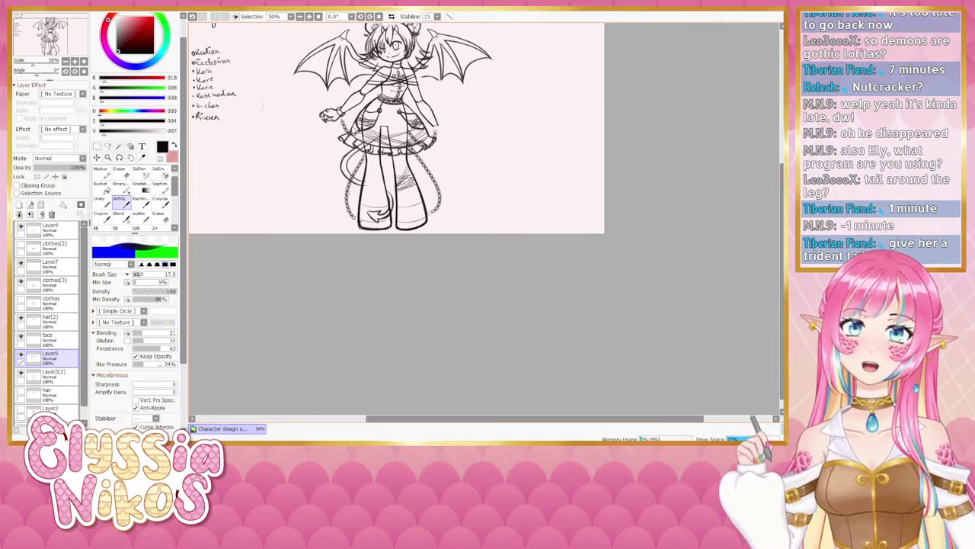
{"action": "left_click_drag", "start_coordinate": [550, 149], "coordinate": [538, 220]}
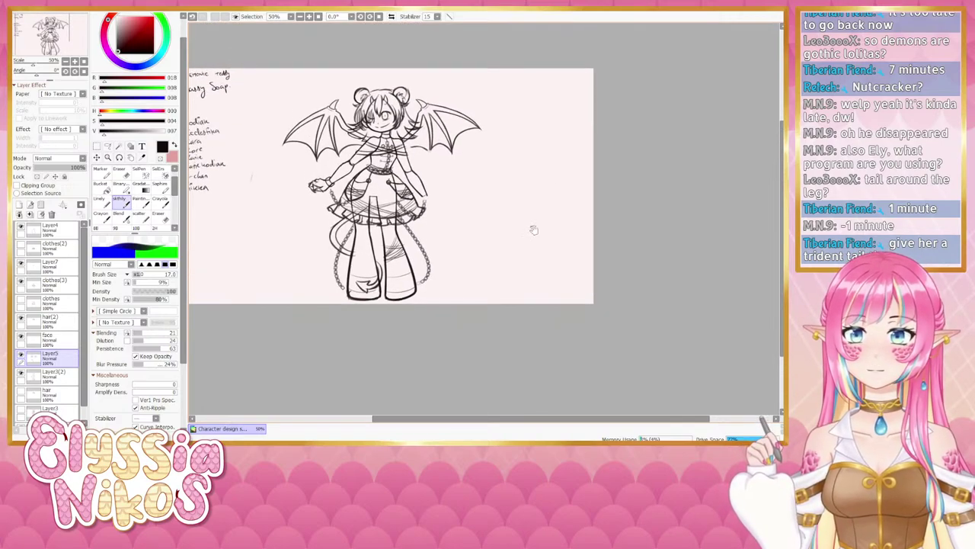
- Erase the arrow tip on the left foot and redraw it as a trident-shaped tail tip at brush size 12
{"action": "left_click_drag", "start_coordinate": [480, 202], "coordinate": [474, 188]}
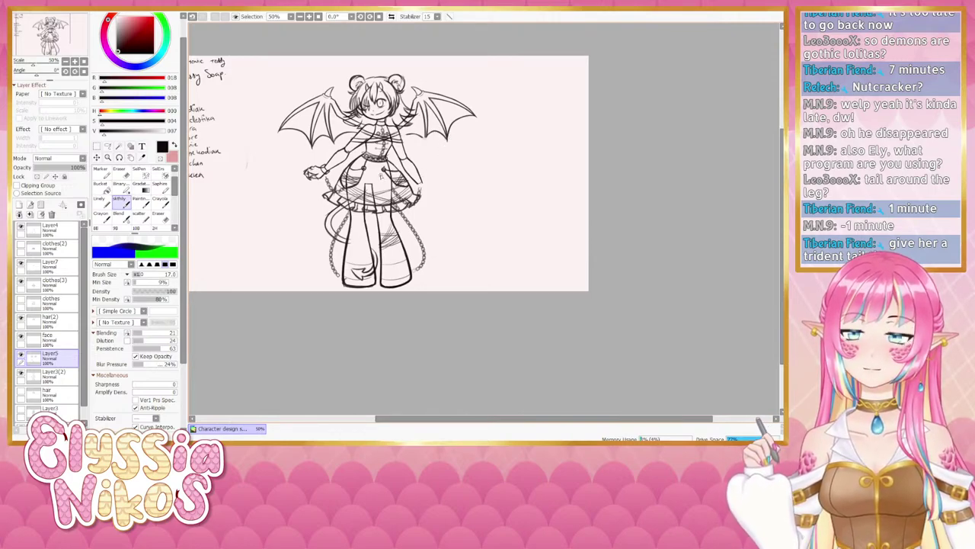
{"action": "left_click_drag", "start_coordinate": [439, 156], "coordinate": [445, 149]}
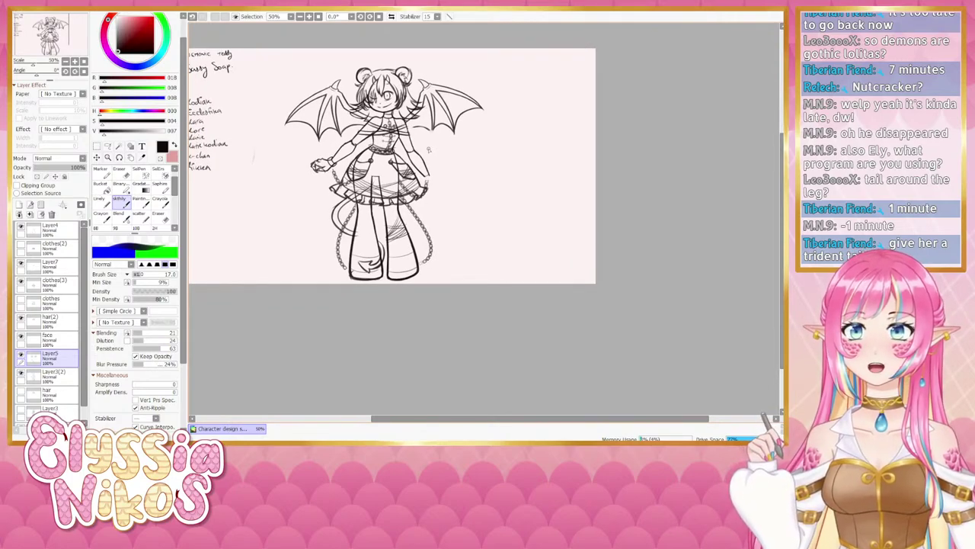
{"action": "left_click_drag", "start_coordinate": [369, 190], "coordinate": [374, 174]}
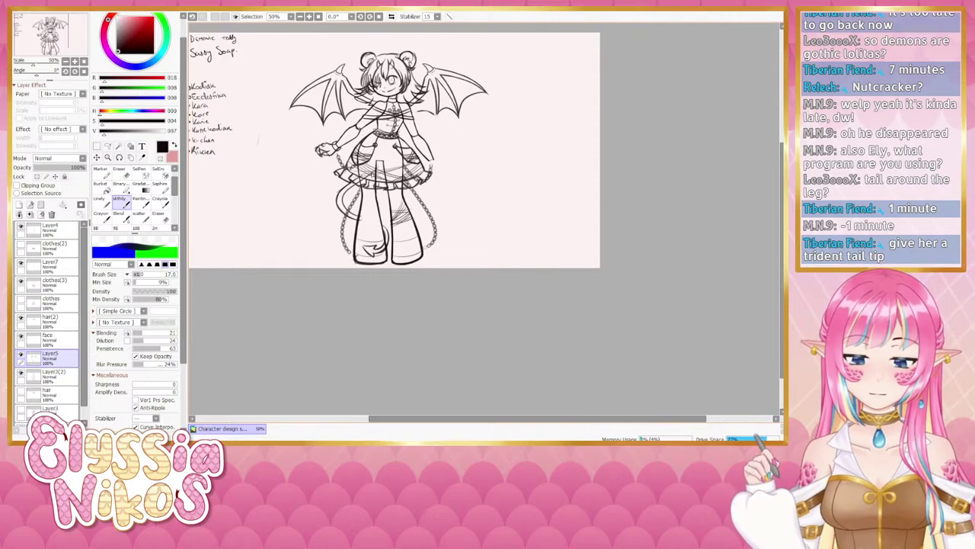
{"action": "key", "text": "e"}
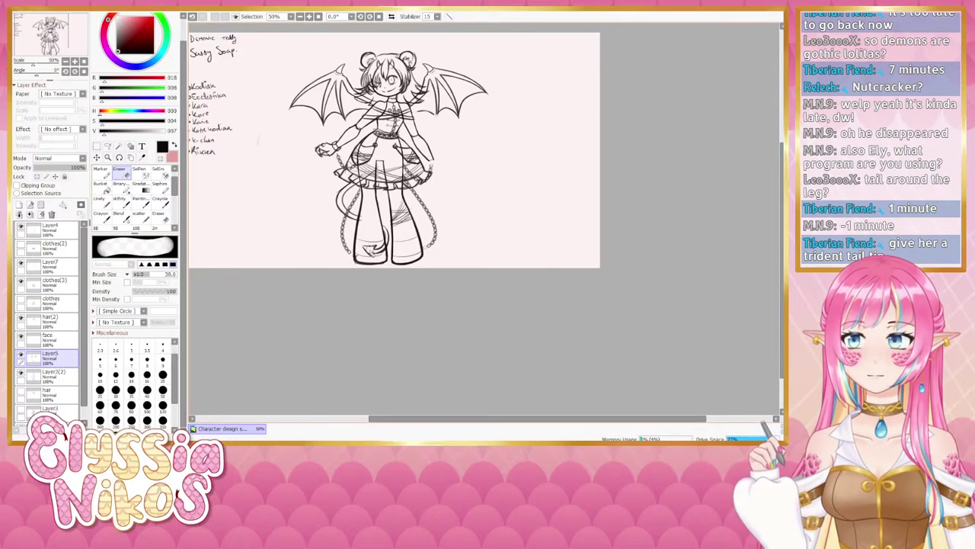
{"action": "left_click_drag", "start_coordinate": [372, 248], "coordinate": [368, 250]}
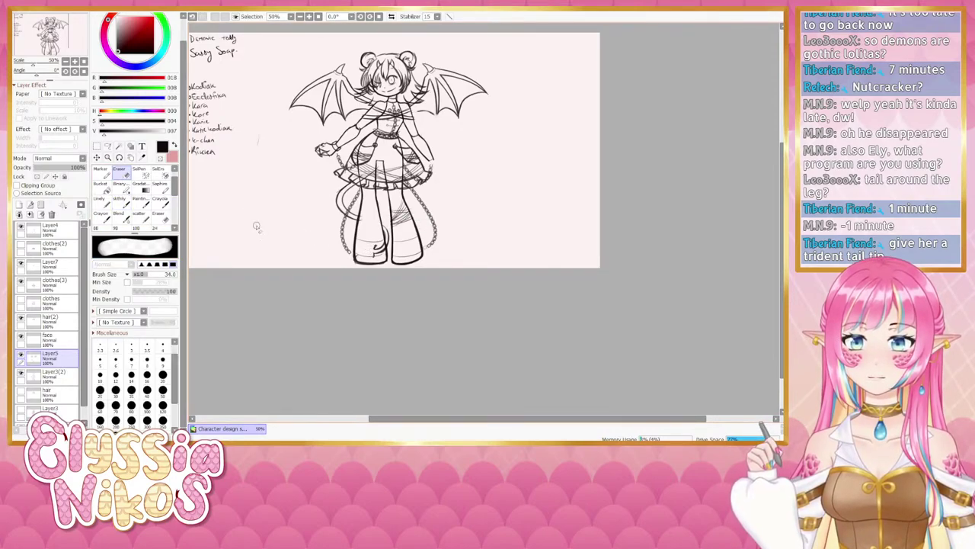
{"action": "left_click", "coordinate": [123, 206]}
{"action": "key", "text": "bracketleft"}
{"action": "key", "text": "bracketleft"}
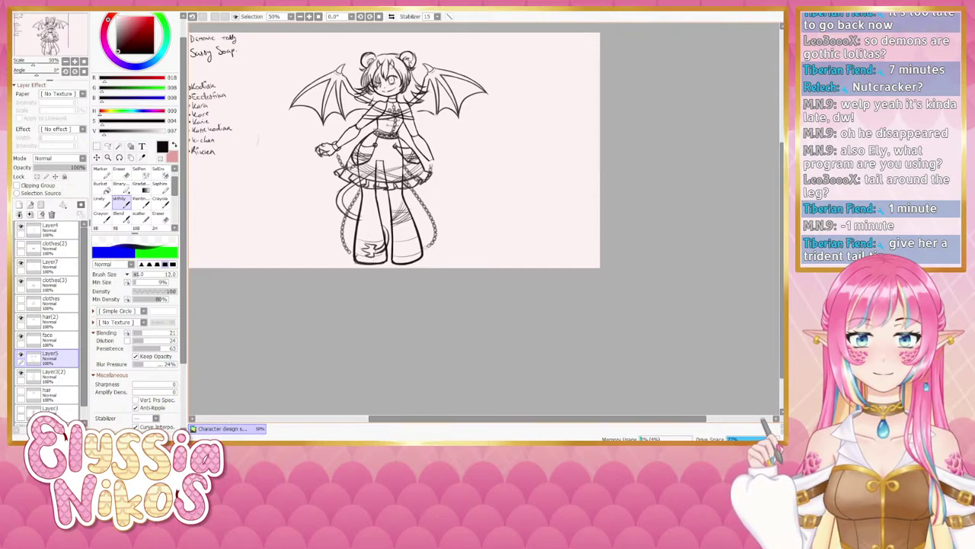
- Examine the full figure with the trident tail tip, from the wings down to the feet
{"action": "left_click_drag", "start_coordinate": [314, 262], "coordinate": [320, 308]}
{"action": "mouse_move", "coordinate": [271, 289]}
{"action": "left_mouse_down"}
{"action": "mouse_move", "coordinate": [255, 272]}
{"action": "mouse_move", "coordinate": [267, 278]}
{"action": "mouse_move", "coordinate": [300, 236]}
{"action": "mouse_move", "coordinate": [327, 225]}
{"action": "left_mouse_up"}
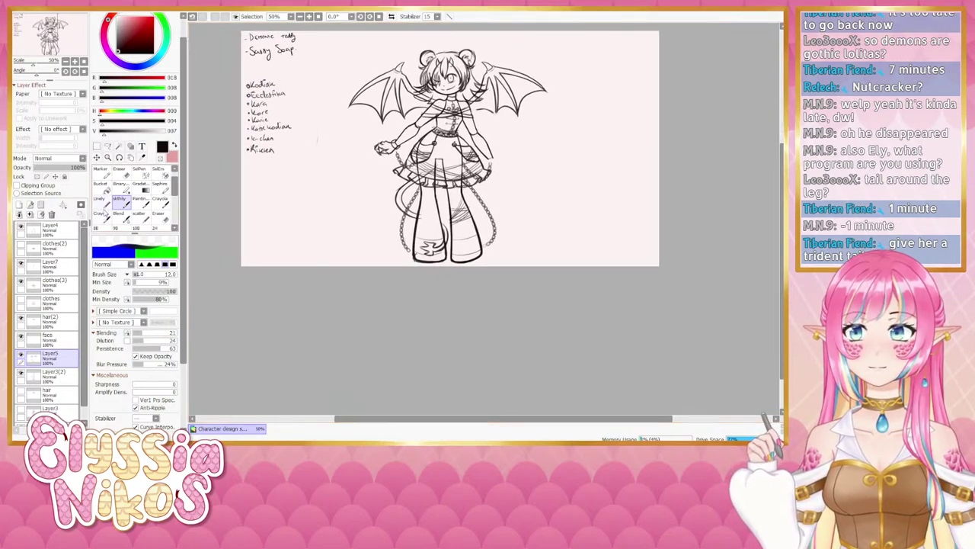
{"action": "left_click", "coordinate": [100, 202]}
{"action": "mouse_move", "coordinate": [488, 155]}
{"action": "left_mouse_down"}
{"action": "mouse_move", "coordinate": [470, 172]}
{"action": "mouse_move", "coordinate": [492, 164]}
{"action": "mouse_move", "coordinate": [479, 137]}
{"action": "mouse_move", "coordinate": [474, 176]}
{"action": "left_mouse_up"}
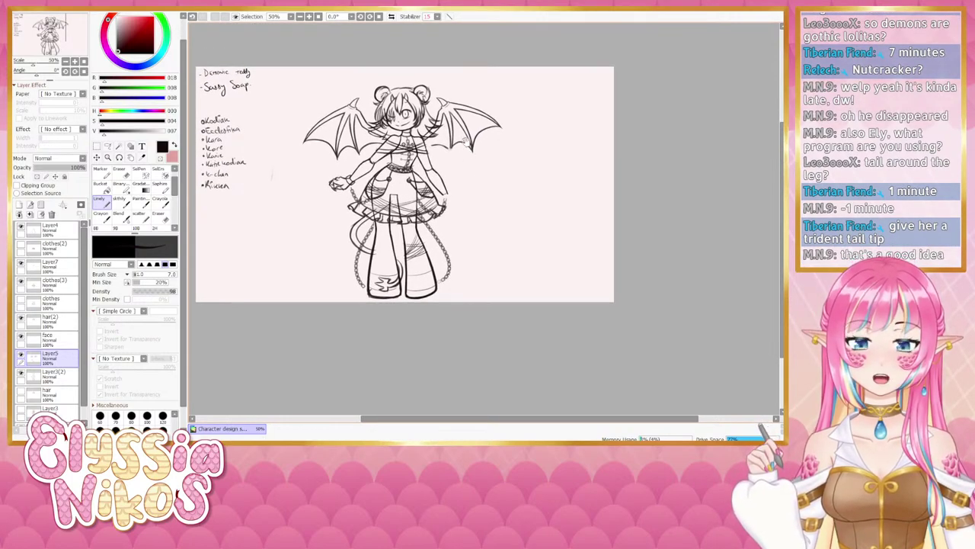
{"action": "left_click_drag", "start_coordinate": [467, 142], "coordinate": [473, 128]}
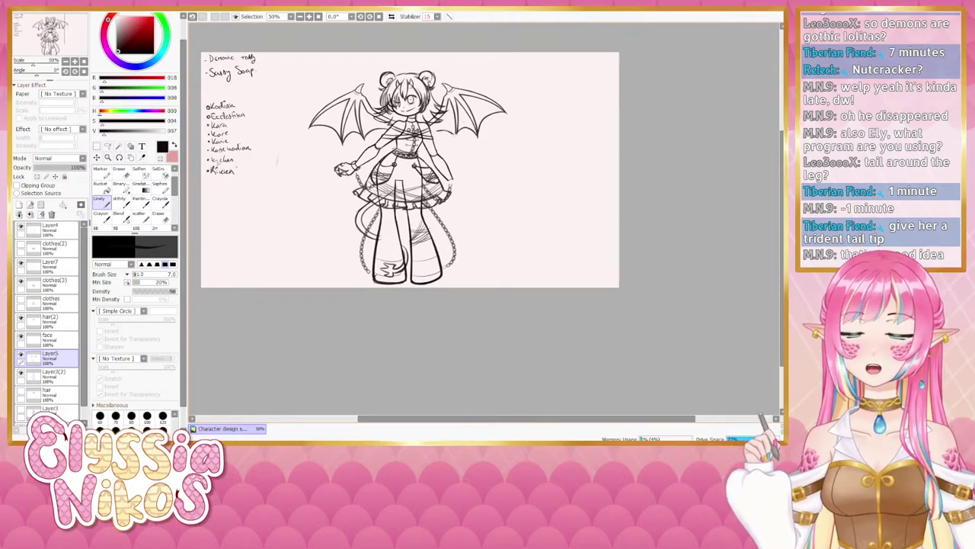
{"action": "mouse_move", "coordinate": [509, 168]}
{"action": "left_mouse_down"}
{"action": "mouse_move", "coordinate": [506, 142]}
{"action": "mouse_move", "coordinate": [499, 148]}
{"action": "left_mouse_up"}
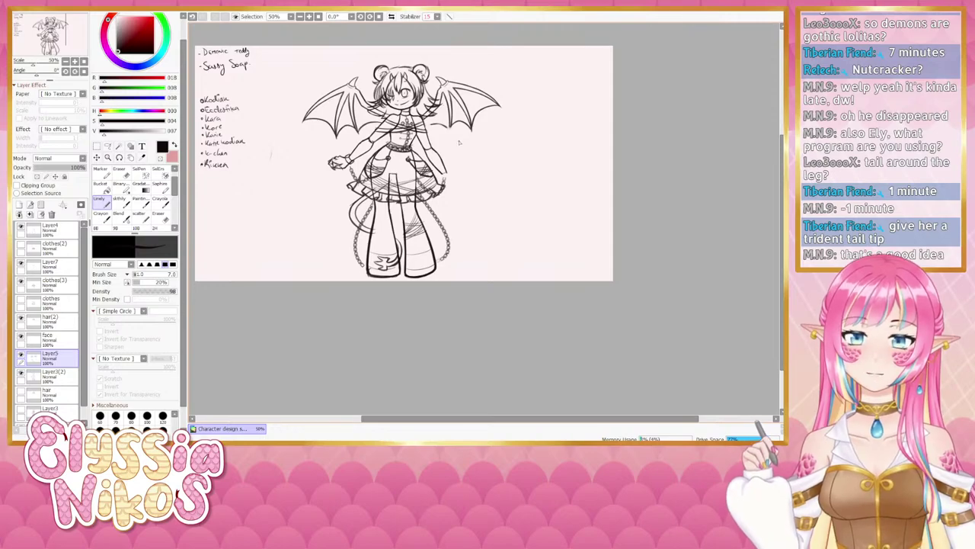
{"action": "left_click_drag", "start_coordinate": [543, 182], "coordinate": [535, 207]}
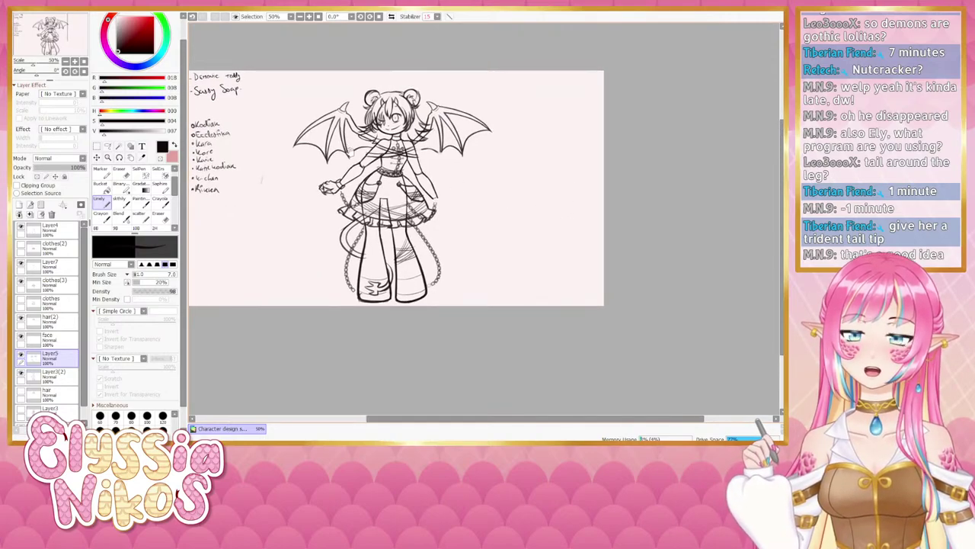
{"action": "mouse_move", "coordinate": [343, 161]}
{"action": "left_mouse_down"}
{"action": "mouse_move", "coordinate": [364, 155]}
{"action": "mouse_move", "coordinate": [340, 183]}
{"action": "mouse_move", "coordinate": [335, 176]}
{"action": "mouse_move", "coordinate": [355, 173]}
{"action": "mouse_move", "coordinate": [353, 187]}
{"action": "mouse_move", "coordinate": [389, 217]}
{"action": "left_mouse_up"}
{"action": "left_click", "coordinate": [76, 62]}
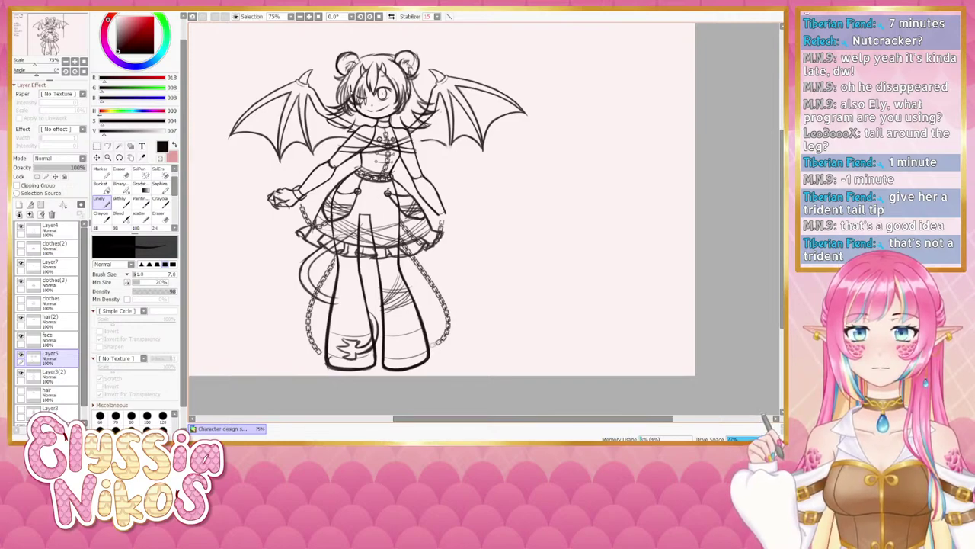
{"action": "scroll", "coordinate": [325, 228], "scroll_direction": "down", "scroll_amount": 1}
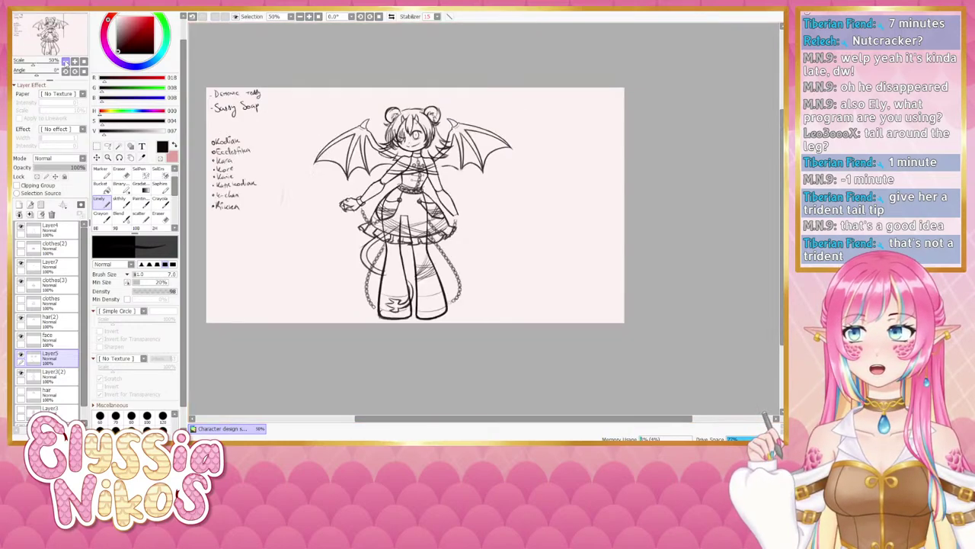
{"action": "left_click_drag", "start_coordinate": [326, 227], "coordinate": [325, 206]}
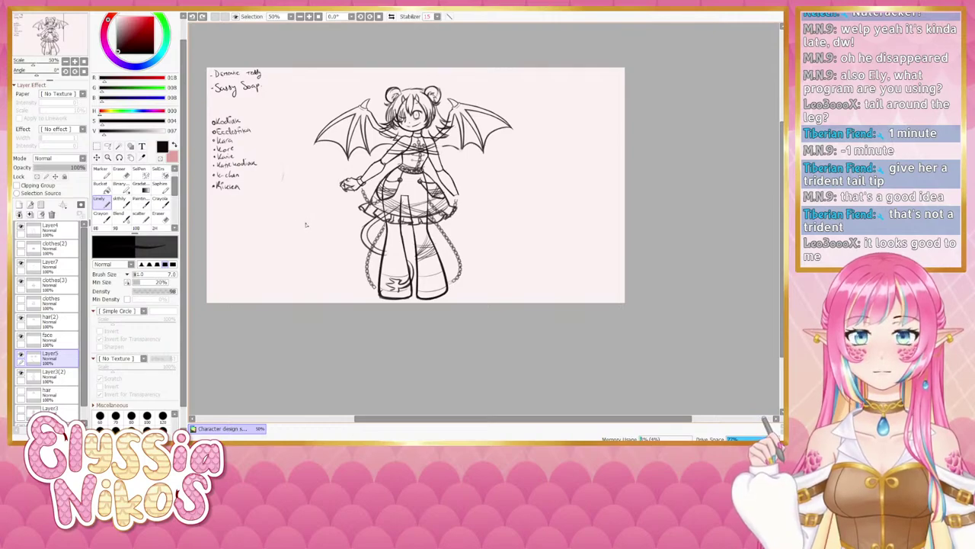
- Extend the inner rib of the right wing into a sharp lower point at brush size 5, undoing uneven strokes
{"action": "double_click", "coordinate": [74, 61]}
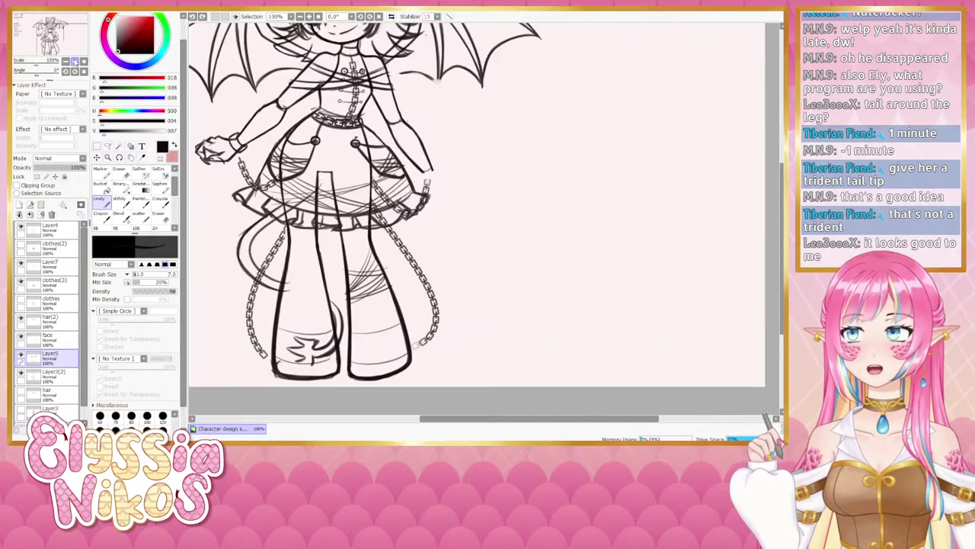
{"action": "left_click_drag", "start_coordinate": [339, 127], "coordinate": [348, 305]}
{"action": "scroll", "coordinate": [416, 174], "scroll_direction": "up", "scroll_amount": 4}
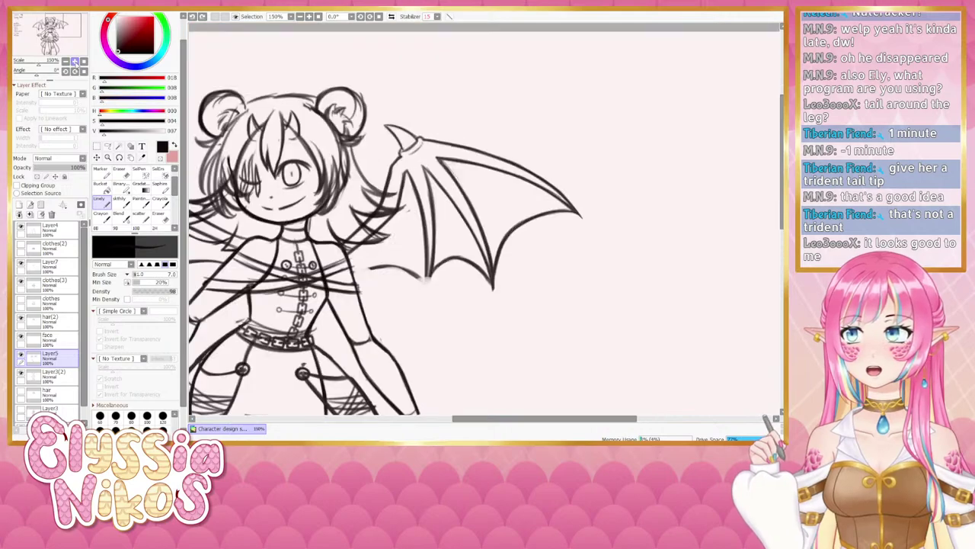
{"action": "left_click_drag", "start_coordinate": [416, 173], "coordinate": [421, 172]}
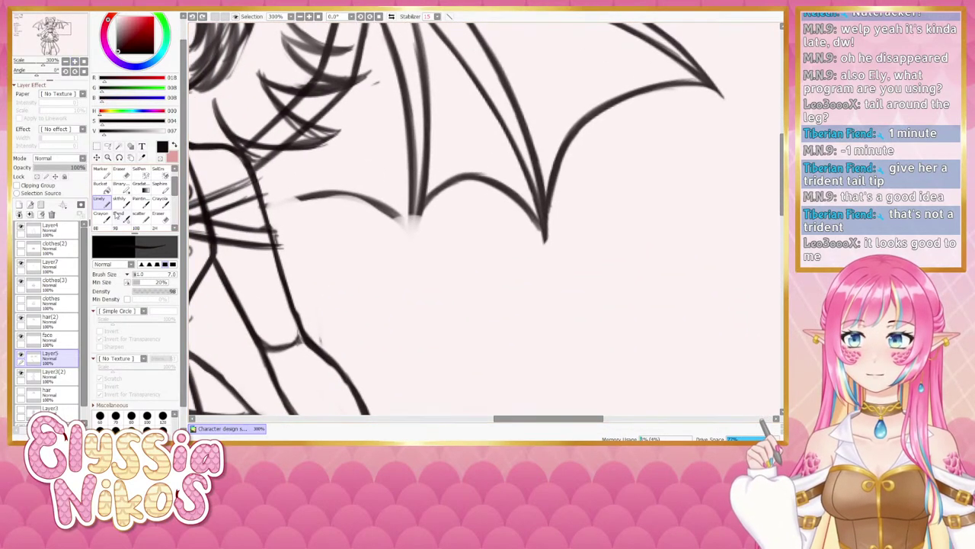
{"action": "left_click", "coordinate": [121, 204]}
{"action": "left_click_drag", "start_coordinate": [400, 230], "coordinate": [431, 180]}
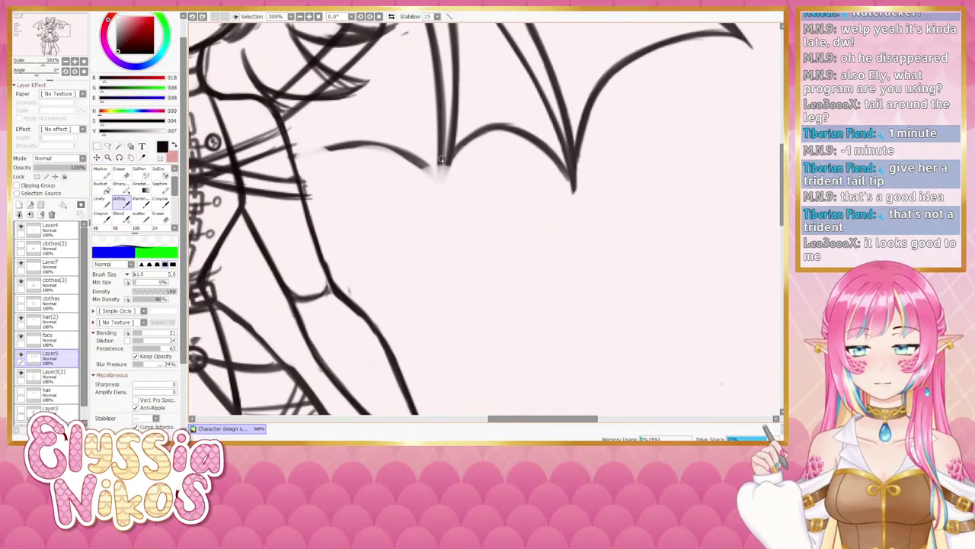
{"action": "left_click", "coordinate": [22, 357]}
{"action": "left_click", "coordinate": [21, 357]}
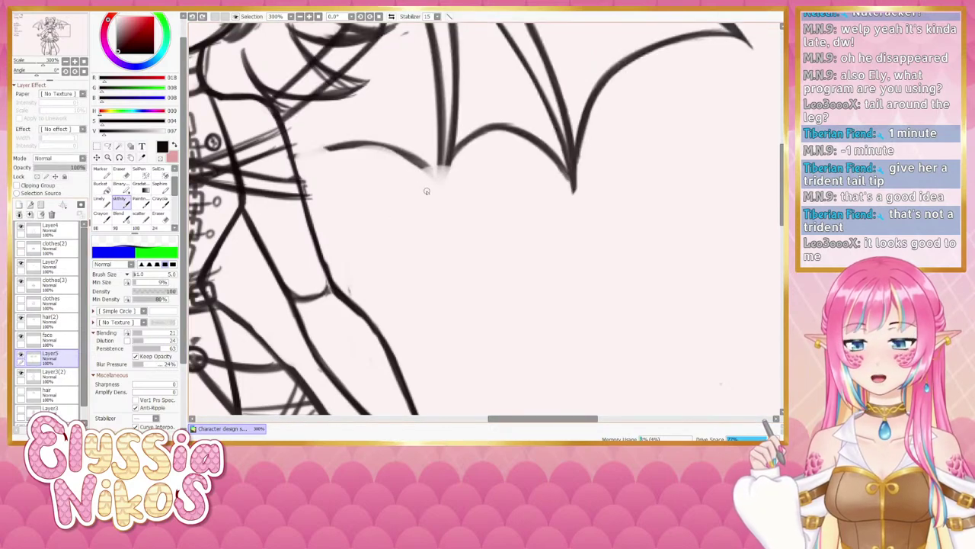
{"action": "left_click_drag", "start_coordinate": [440, 143], "coordinate": [432, 198]}
{"action": "key", "text": "ctrl+z"}
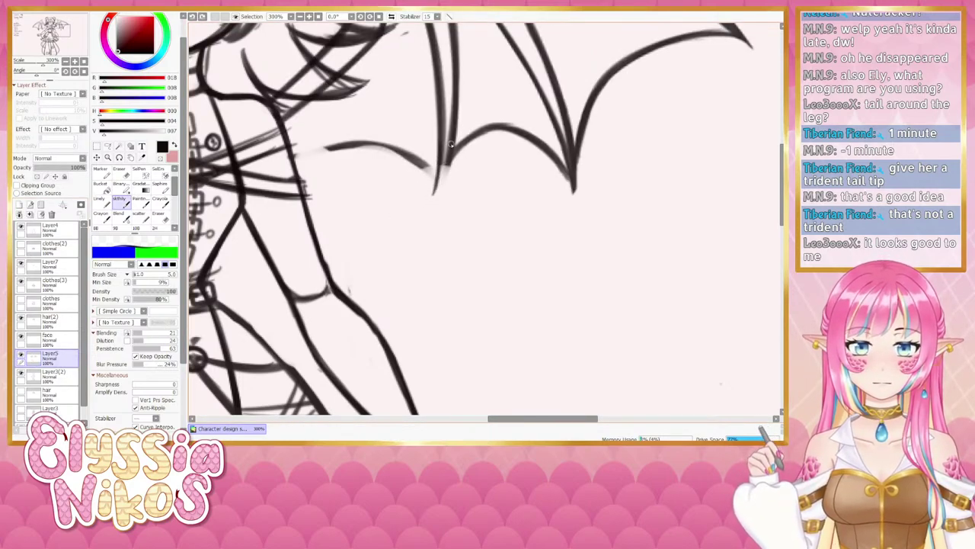
{"action": "left_click_drag", "start_coordinate": [451, 143], "coordinate": [431, 198]}
{"action": "key", "text": "ctrl+z"}
- Join the neighbouring membrane curves to the right wing's inner point, undoing stray strokes
{"action": "mouse_move", "coordinate": [451, 145]}
{"action": "left_mouse_down"}
{"action": "mouse_move", "coordinate": [429, 202]}
{"action": "mouse_move", "coordinate": [474, 132]}
{"action": "left_mouse_up"}
{"action": "key", "text": "ctrl+z"}
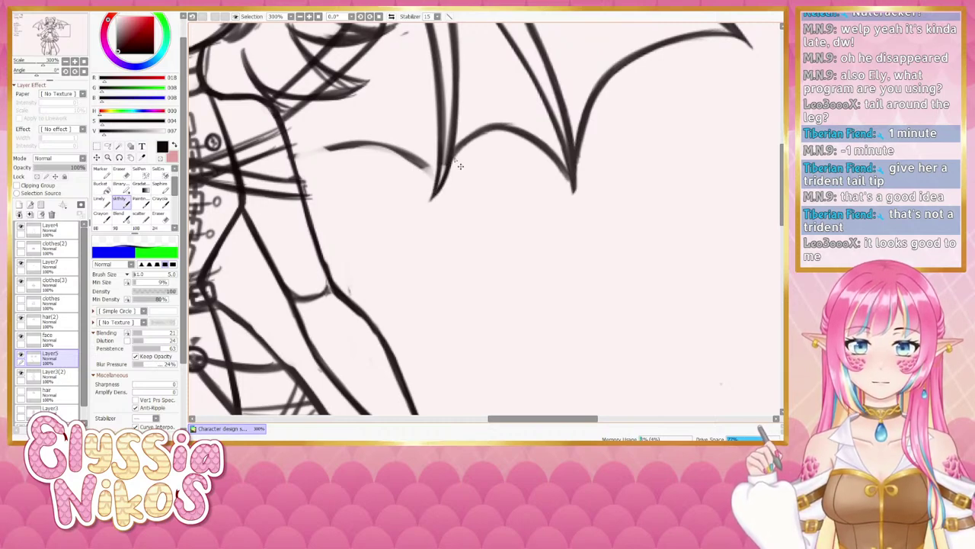
{"action": "left_click_drag", "start_coordinate": [450, 171], "coordinate": [487, 130]}
{"action": "key", "text": "ctrl+z"}
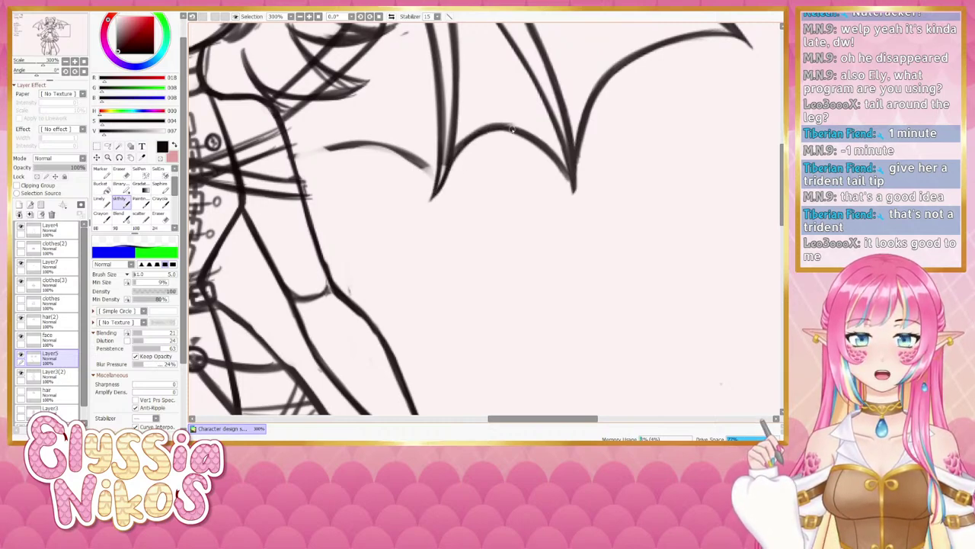
{"action": "mouse_move", "coordinate": [407, 155]}
{"action": "left_mouse_down"}
{"action": "mouse_move", "coordinate": [436, 179]}
{"action": "mouse_move", "coordinate": [432, 170]}
{"action": "left_mouse_up"}
{"action": "left_click_drag", "start_coordinate": [404, 154], "coordinate": [455, 196]}
{"action": "left_click", "coordinate": [65, 61]}
{"action": "left_click", "coordinate": [66, 61]}
{"action": "key", "text": "ctrl+z"}
{"action": "mouse_move", "coordinate": [386, 192]}
{"action": "left_mouse_down"}
{"action": "mouse_move", "coordinate": [429, 183]}
{"action": "mouse_move", "coordinate": [428, 224]}
{"action": "left_mouse_up"}
{"action": "key", "text": "ctrl+z"}
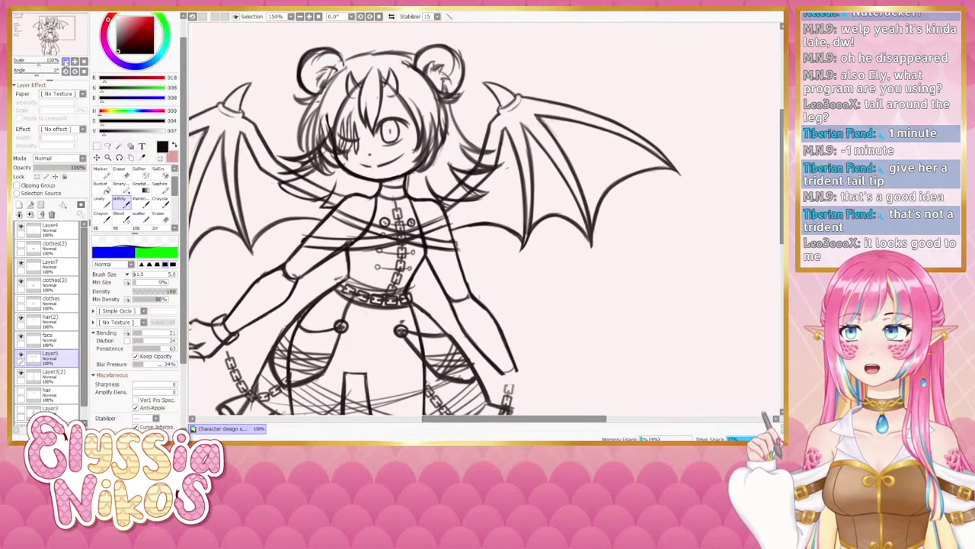
- Check what the clothes(3) layer holds, then make it the active layer with the sketch brush at size 5
{"action": "left_click", "coordinate": [66, 62]}
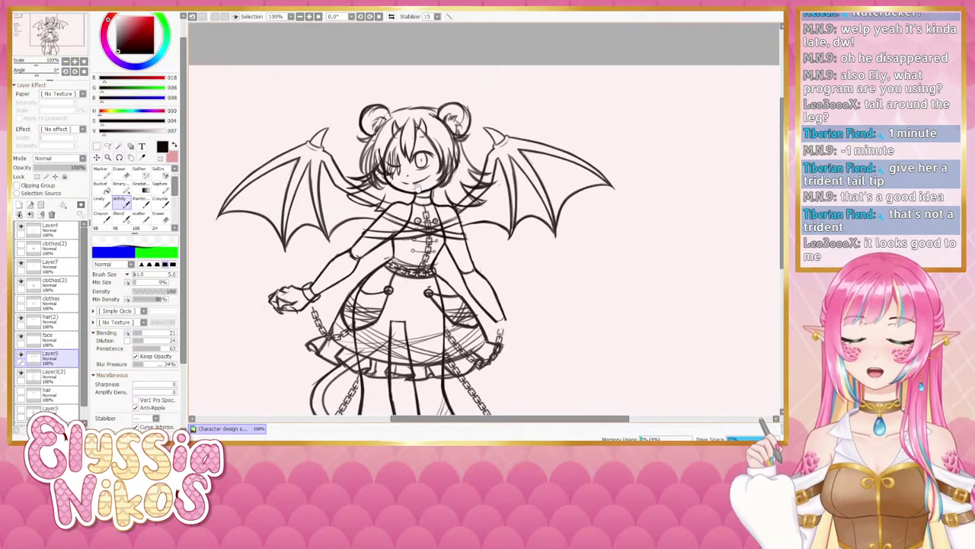
{"action": "left_click_drag", "start_coordinate": [417, 184], "coordinate": [425, 145]}
{"action": "scroll", "coordinate": [451, 159], "scroll_direction": "down", "scroll_amount": 5}
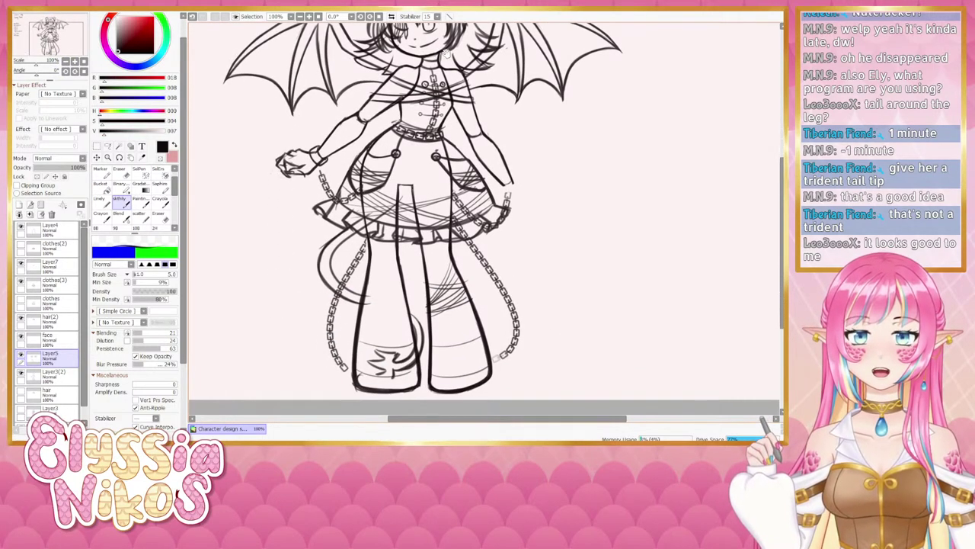
{"action": "scroll", "coordinate": [429, 146], "scroll_direction": "up", "scroll_amount": 3}
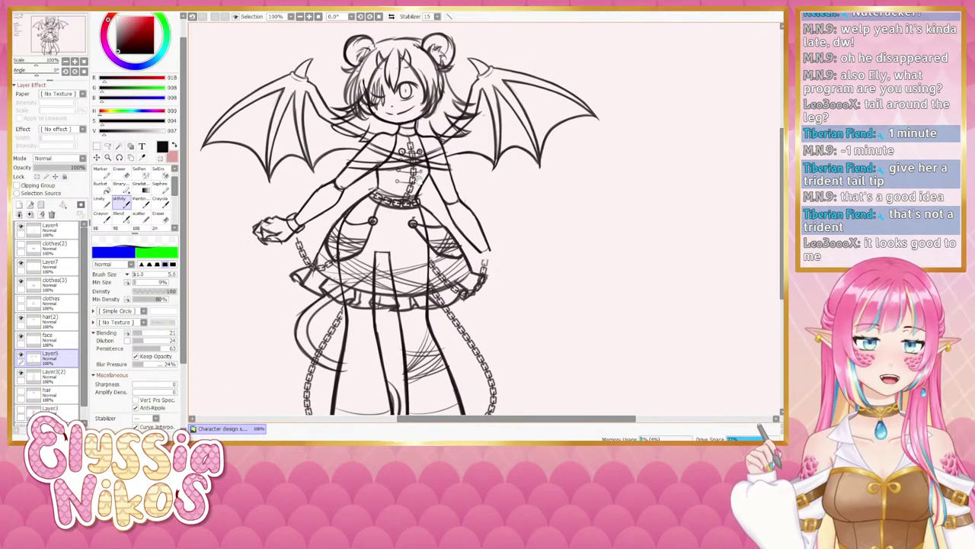
{"action": "left_click_drag", "start_coordinate": [419, 179], "coordinate": [438, 150]}
{"action": "left_click", "coordinate": [21, 283]}
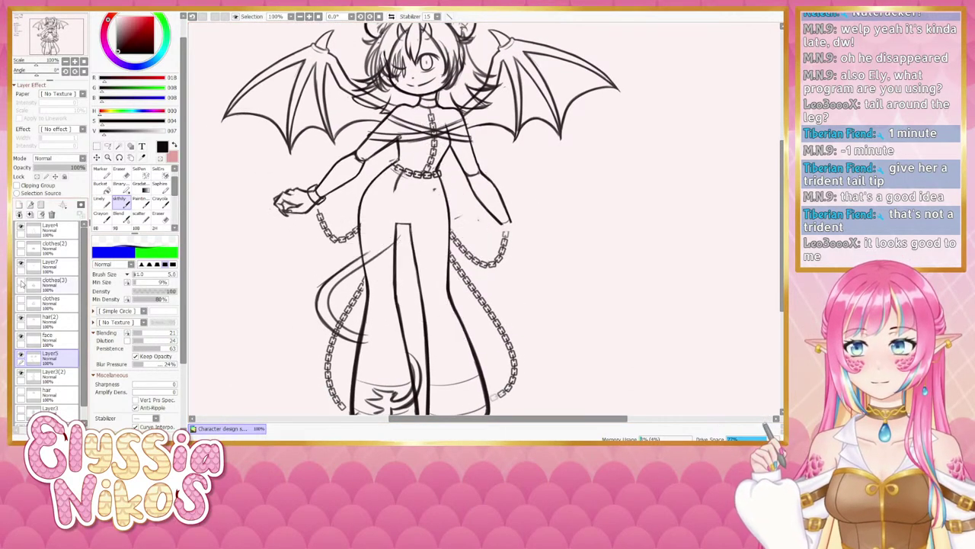
{"action": "left_click", "coordinate": [21, 283]}
{"action": "left_click", "coordinate": [50, 283]}
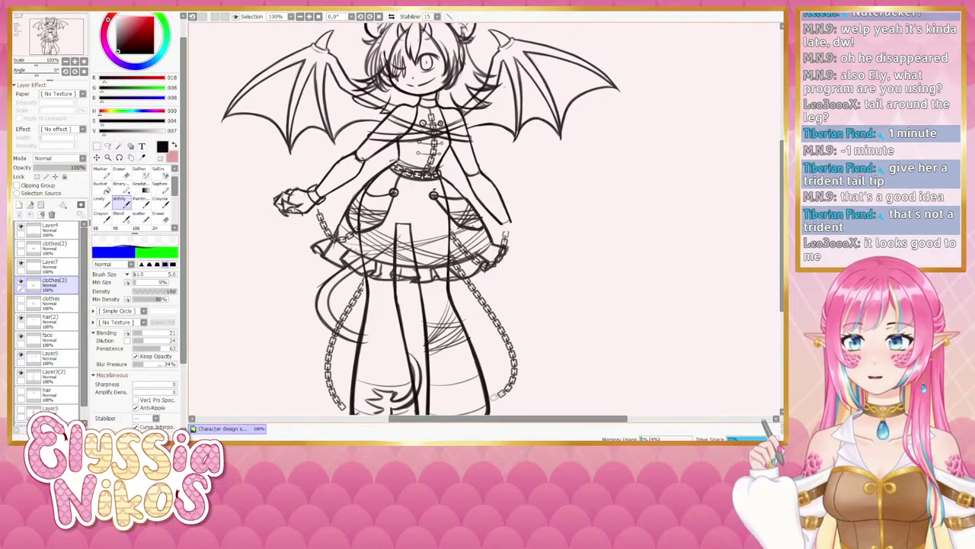
{"action": "key", "text": "e"}
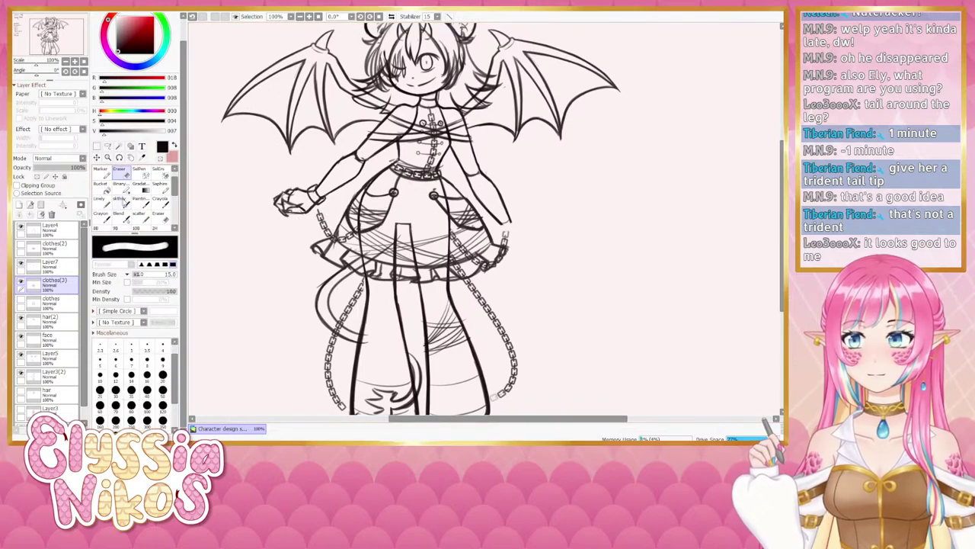
{"action": "left_click", "coordinate": [120, 199]}
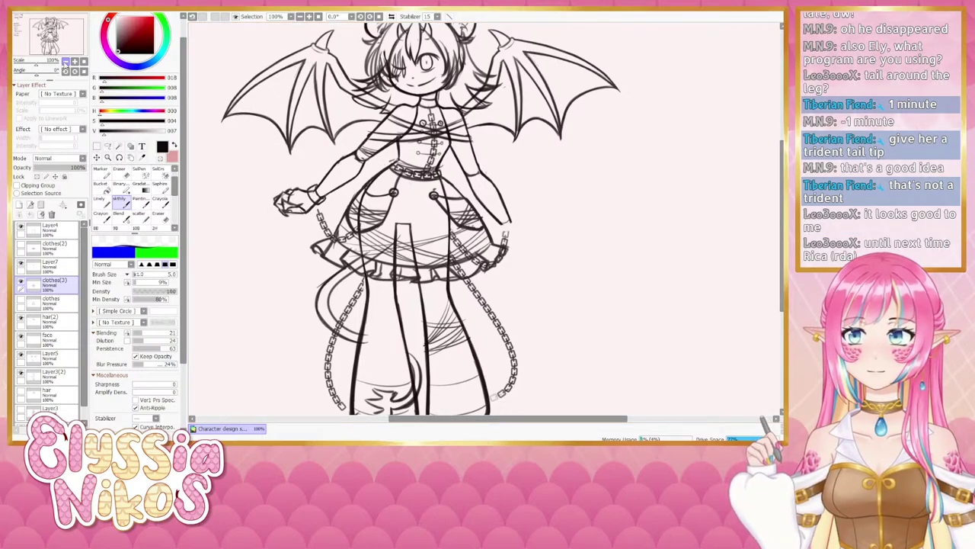
- Review the outfit, wings and tail of the character at full-figure and closer views
{"action": "left_click", "coordinate": [66, 63]}
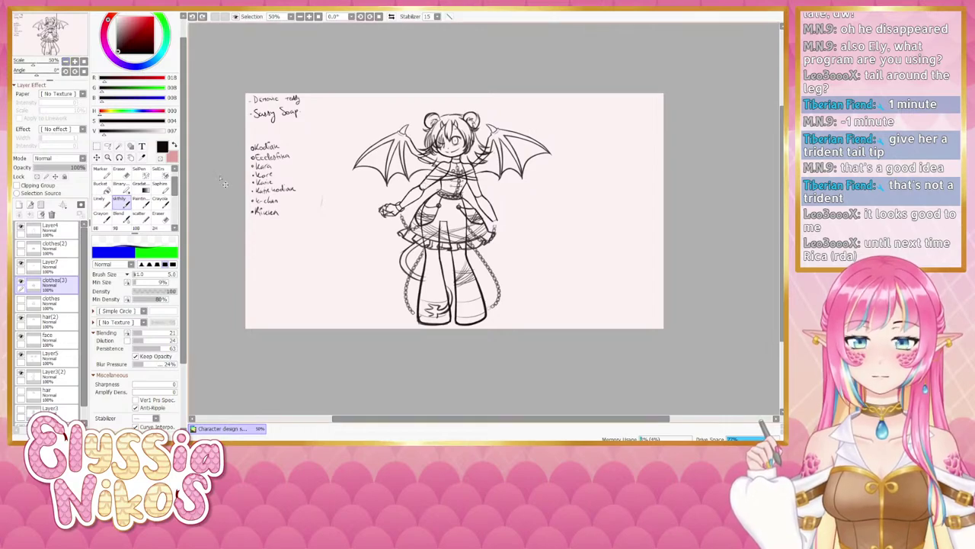
{"action": "left_click_drag", "start_coordinate": [388, 201], "coordinate": [352, 198]}
{"action": "left_click", "coordinate": [75, 62]}
{"action": "left_click", "coordinate": [75, 62]}
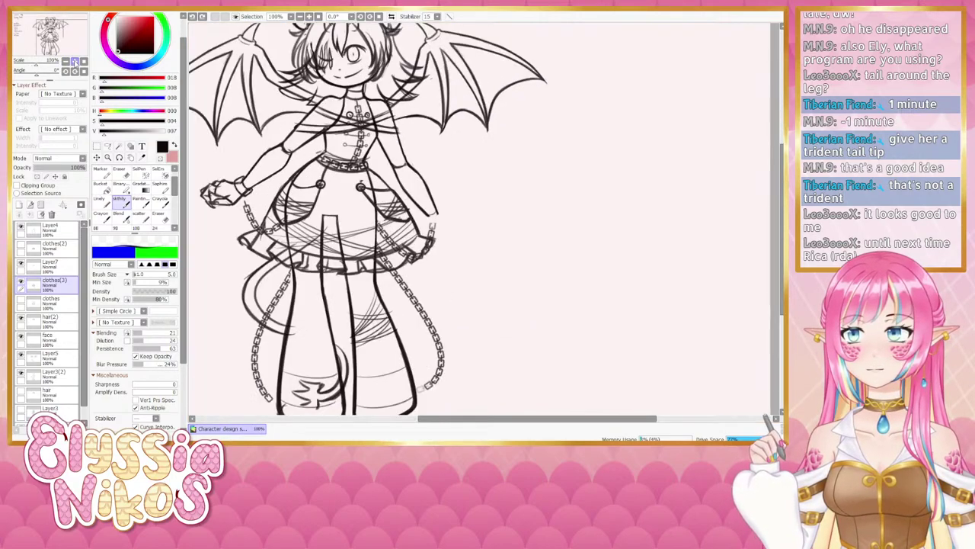
{"action": "left_click_drag", "start_coordinate": [349, 51], "coordinate": [441, 144]}
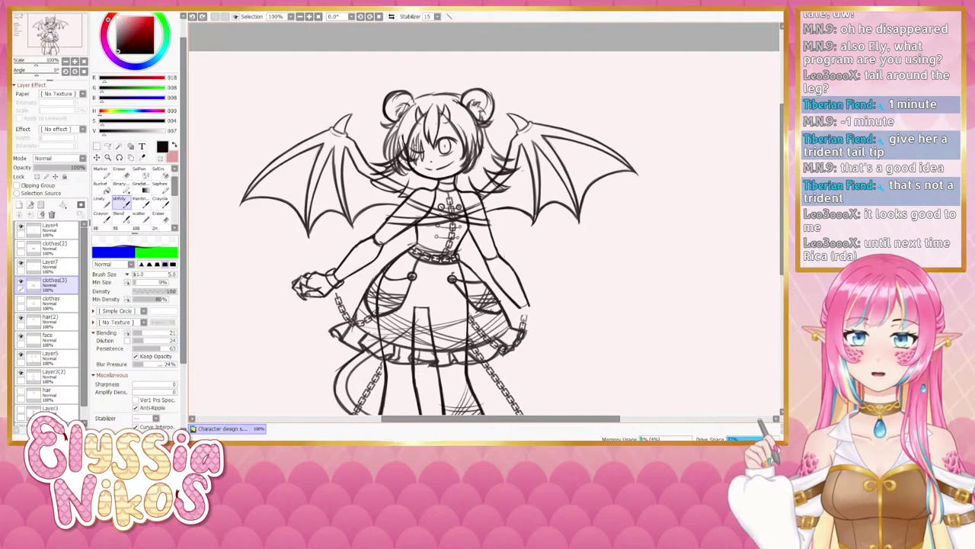
{"action": "left_click_drag", "start_coordinate": [416, 184], "coordinate": [409, 153]}
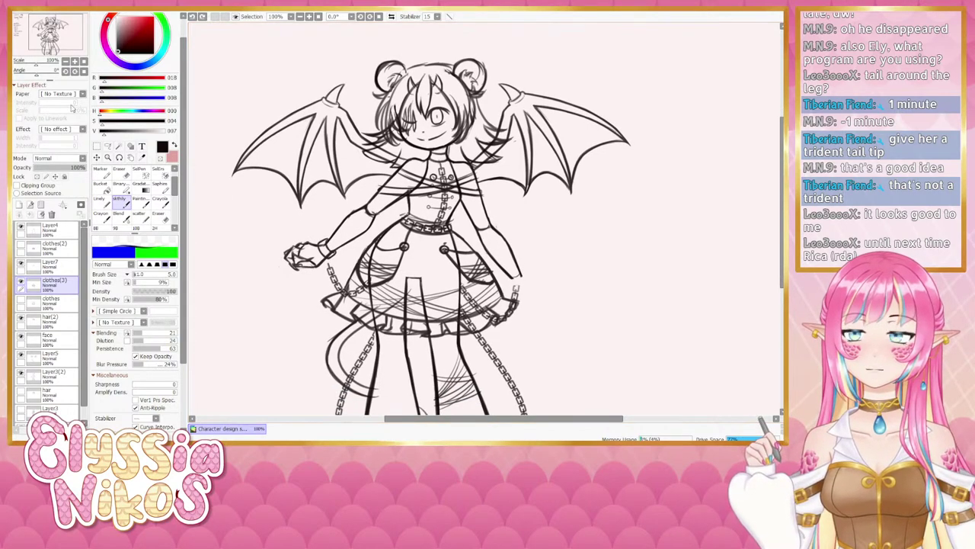
{"action": "left_click", "coordinate": [65, 62]}
{"action": "left_click_drag", "start_coordinate": [353, 196], "coordinate": [344, 173]}
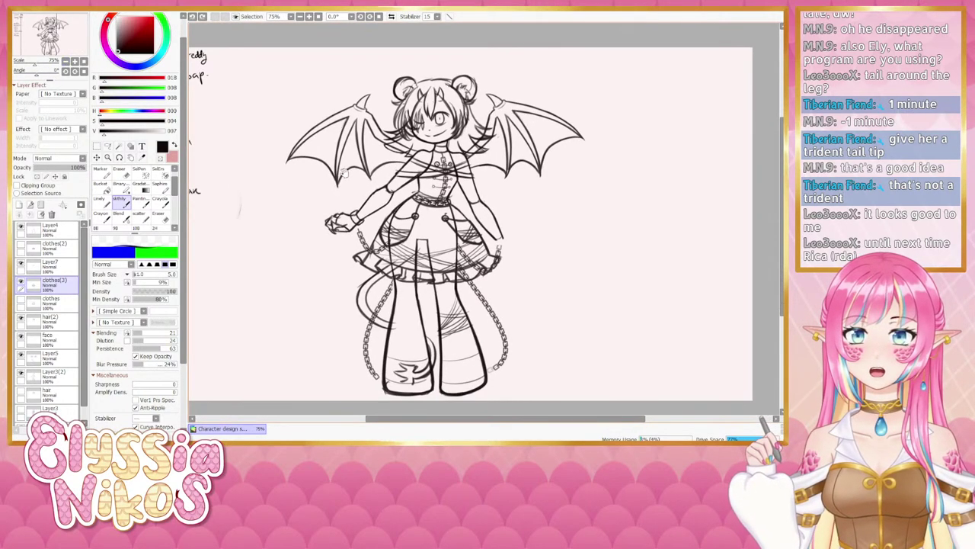
- Erase the old trident tip over the lower leg on Layer5, then take up the sketch brush at size 5
{"action": "left_click_drag", "start_coordinate": [365, 215], "coordinate": [351, 213]}
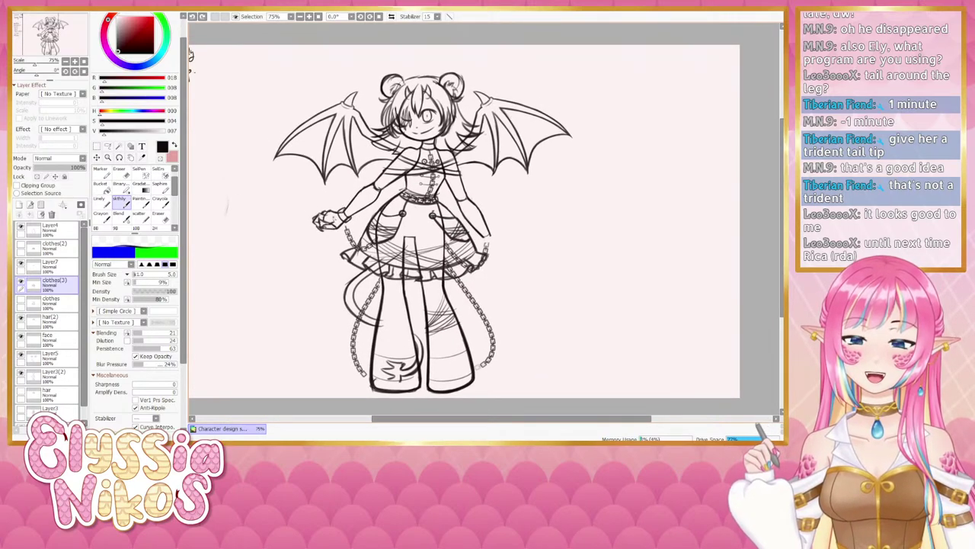
{"action": "mouse_move", "coordinate": [316, 239]}
{"action": "left_mouse_down"}
{"action": "mouse_move", "coordinate": [364, 225]}
{"action": "mouse_move", "coordinate": [323, 220]}
{"action": "left_mouse_up"}
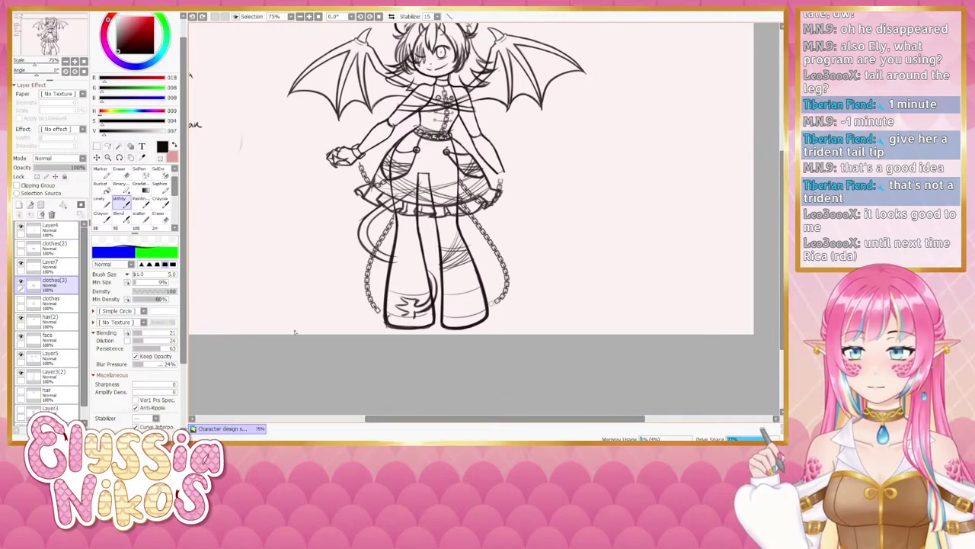
{"action": "key", "text": "e"}
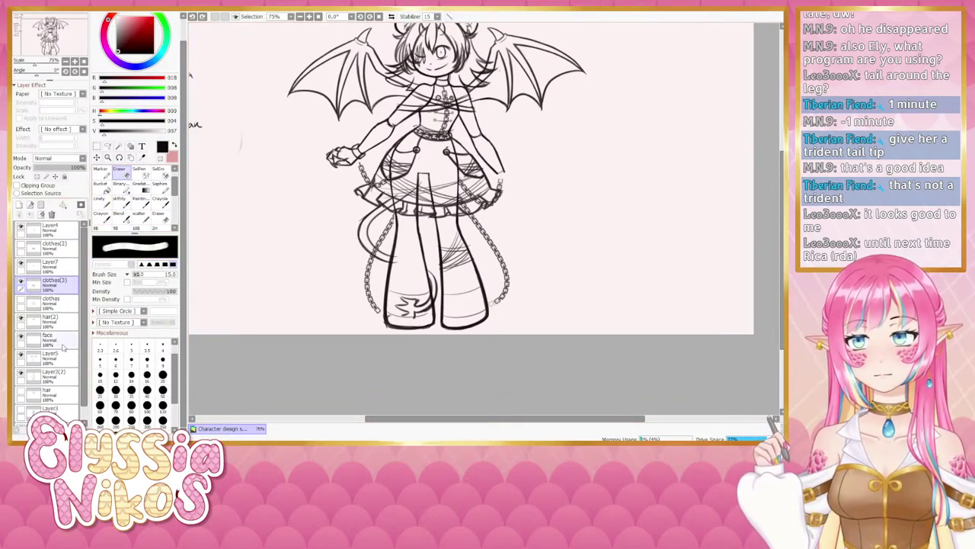
{"action": "left_click", "coordinate": [63, 355]}
{"action": "mouse_move", "coordinate": [397, 319]}
{"action": "left_mouse_down"}
{"action": "mouse_move", "coordinate": [415, 300]}
{"action": "mouse_move", "coordinate": [410, 319]}
{"action": "mouse_move", "coordinate": [365, 198]}
{"action": "left_mouse_up"}
{"action": "left_click", "coordinate": [120, 207]}
{"action": "key", "text": "ctrl+z"}
{"action": "key", "text": "ctrl+z"}
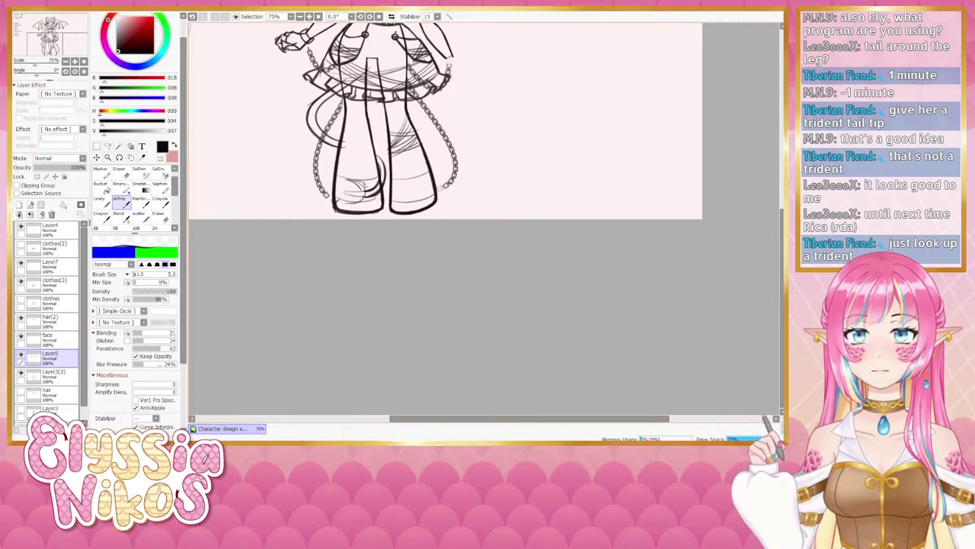
- Start a new trident tip at the tail's end over the lower leg, undoing uneven strokes
{"action": "key", "text": "ctrl+z"}
{"action": "mouse_move", "coordinate": [347, 190]}
{"action": "left_mouse_down"}
{"action": "mouse_move", "coordinate": [361, 200]}
{"action": "mouse_move", "coordinate": [364, 191]}
{"action": "left_mouse_up"}
{"action": "key", "text": "ctrl+z"}
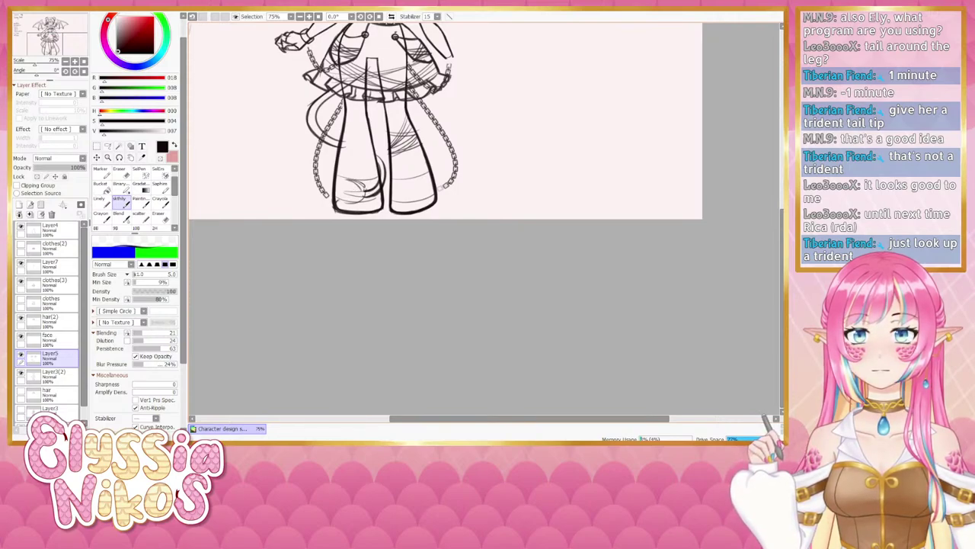
{"action": "key", "text": "ctrl+z"}
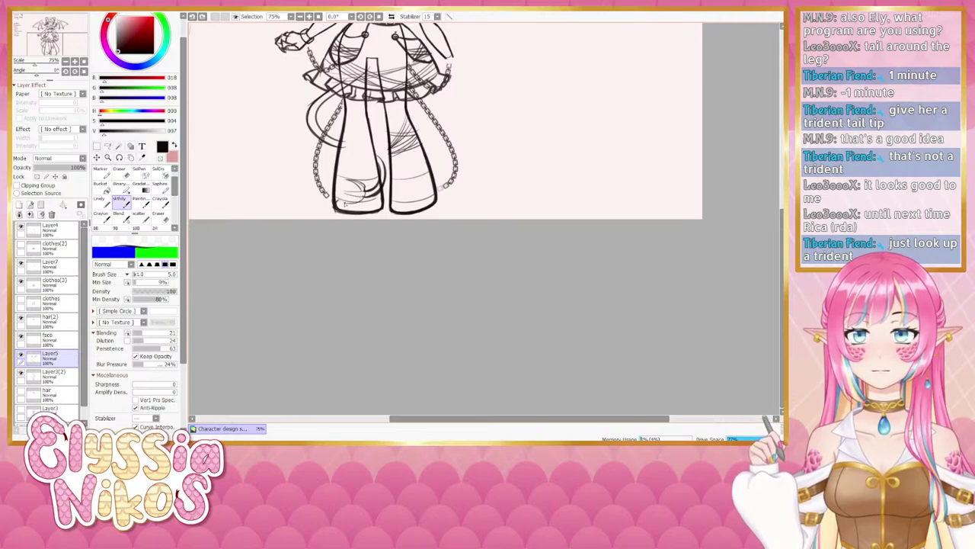
{"action": "left_click_drag", "start_coordinate": [347, 201], "coordinate": [366, 200]}
{"action": "key", "text": "ctrl+z"}
{"action": "key", "text": "ctrl+z"}
{"action": "key", "text": "ctrl+z"}
{"action": "key", "text": "ctrl+z"}
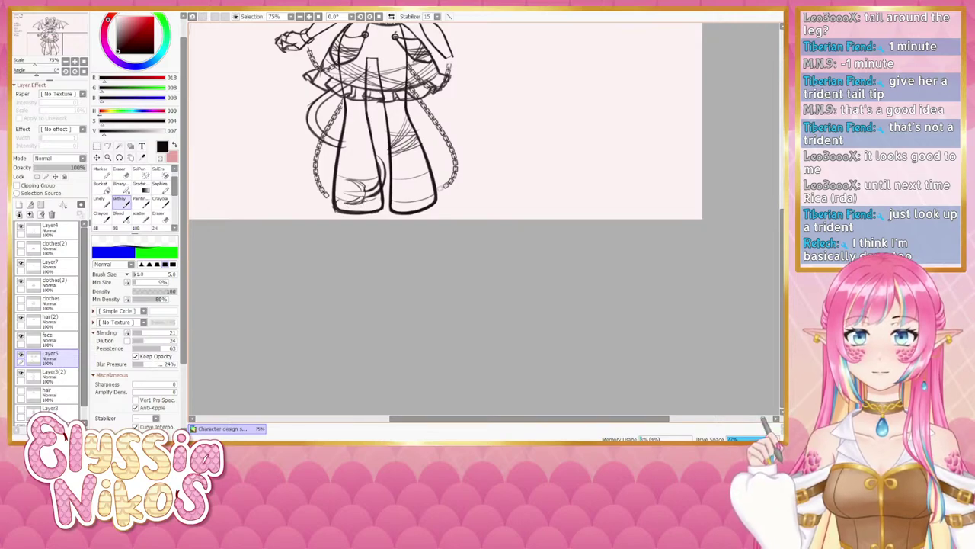
- Draw the middle and lower prongs of the trident tail tip, undoing strokes that miss the shape
{"action": "left_click_drag", "start_coordinate": [349, 186], "coordinate": [342, 194]}
{"action": "key", "text": "ctrl+z"}
{"action": "key", "text": "ctrl+z"}
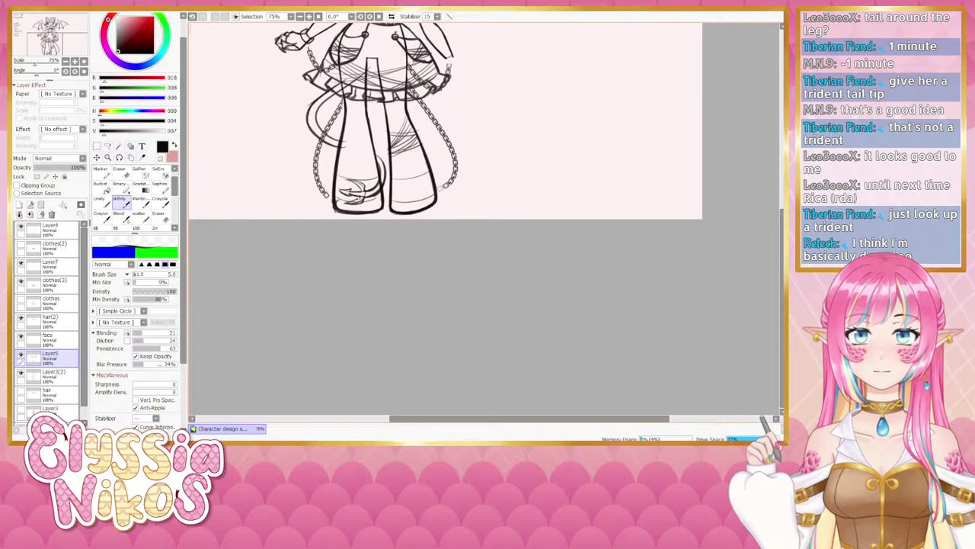
{"action": "key", "text": "ctrl+z"}
{"action": "left_click_drag", "start_coordinate": [361, 196], "coordinate": [345, 205]}
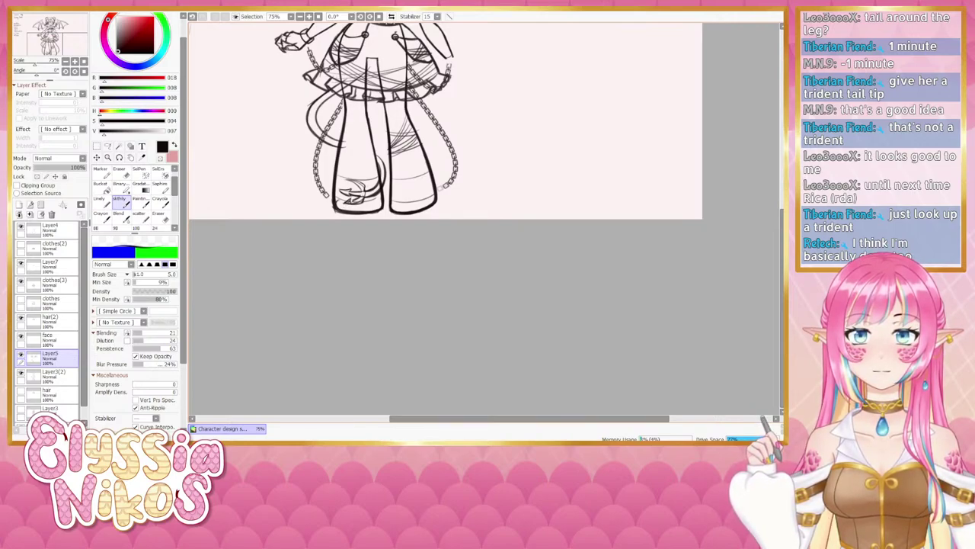
- Add the pointed upper prong to the trident tail tip, undoing unsuitable strokes
{"action": "left_click_drag", "start_coordinate": [348, 182], "coordinate": [360, 185]}
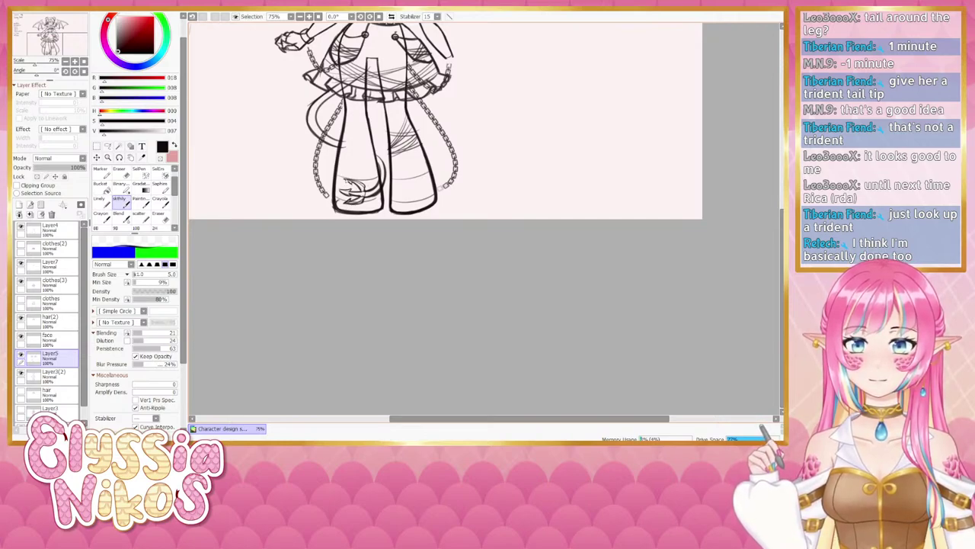
{"action": "key", "text": "ctrl+z"}
{"action": "mouse_move", "coordinate": [345, 179]}
{"action": "left_mouse_down"}
{"action": "mouse_move", "coordinate": [362, 187]}
{"action": "mouse_move", "coordinate": [365, 206]}
{"action": "mouse_move", "coordinate": [354, 194]}
{"action": "left_mouse_up"}
{"action": "key", "text": "ctrl+z"}
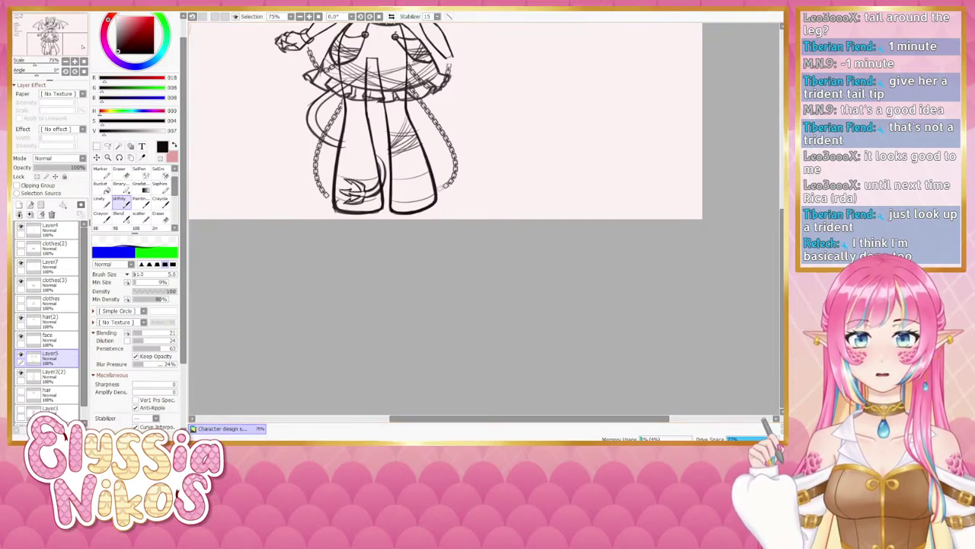
- Check the new trident tail tip against the whole figure at full and closer views
{"action": "left_click", "coordinate": [65, 60]}
{"action": "left_click", "coordinate": [66, 61]}
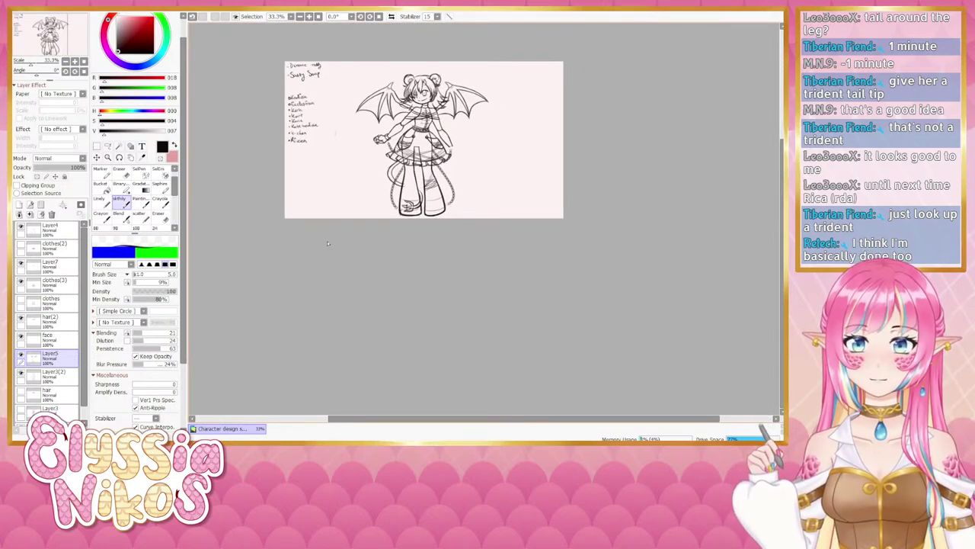
{"action": "left_click", "coordinate": [75, 61]}
{"action": "left_click", "coordinate": [75, 60]}
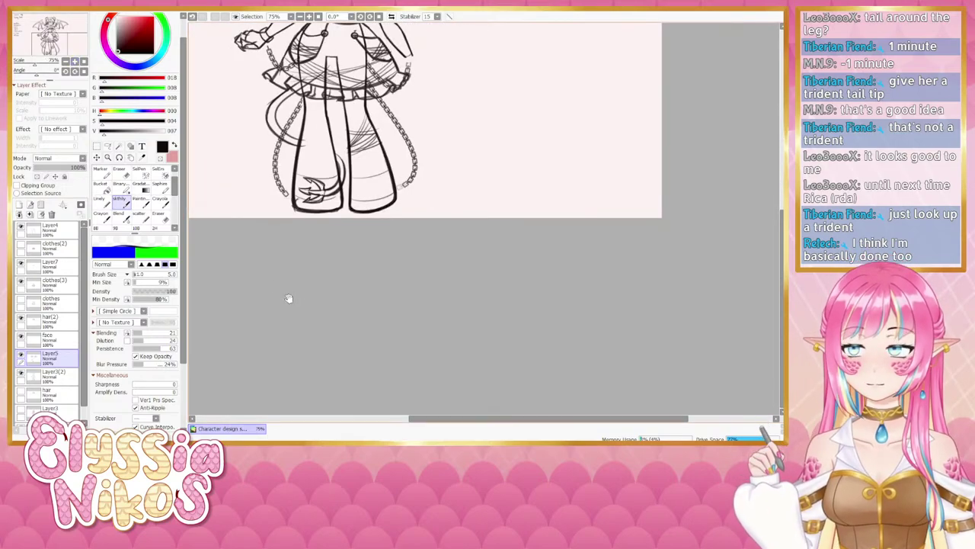
{"action": "left_click_drag", "start_coordinate": [286, 296], "coordinate": [299, 290]}
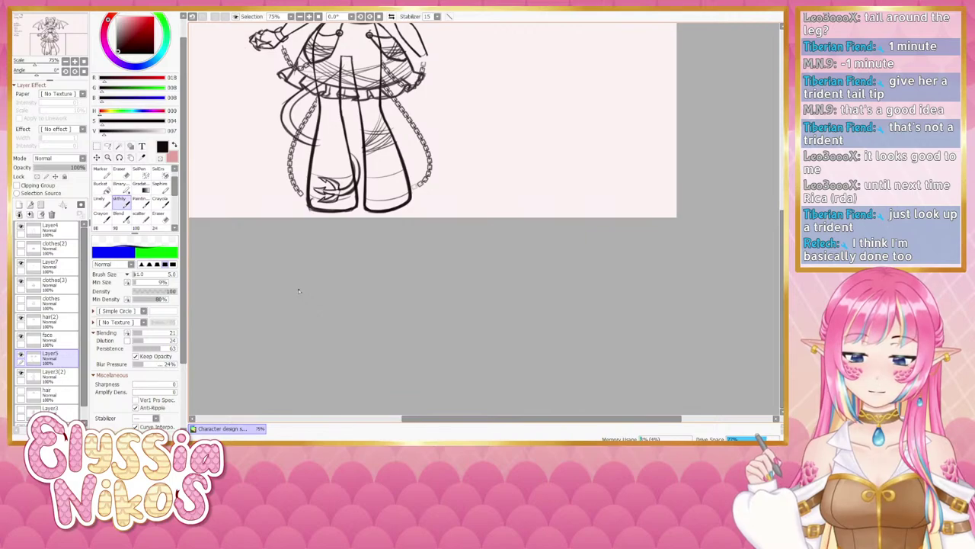
{"action": "left_click", "coordinate": [66, 61]}
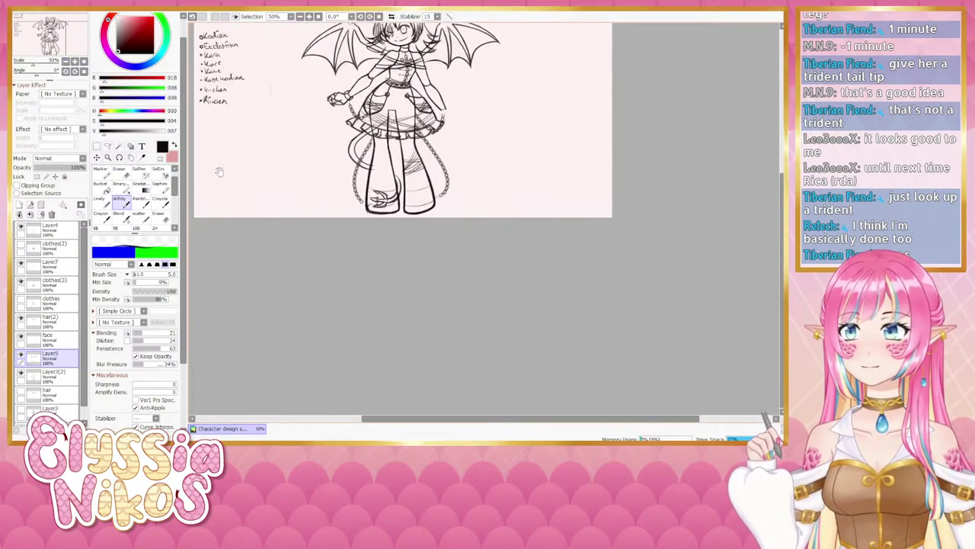
{"action": "left_click_drag", "start_coordinate": [299, 229], "coordinate": [310, 265]}
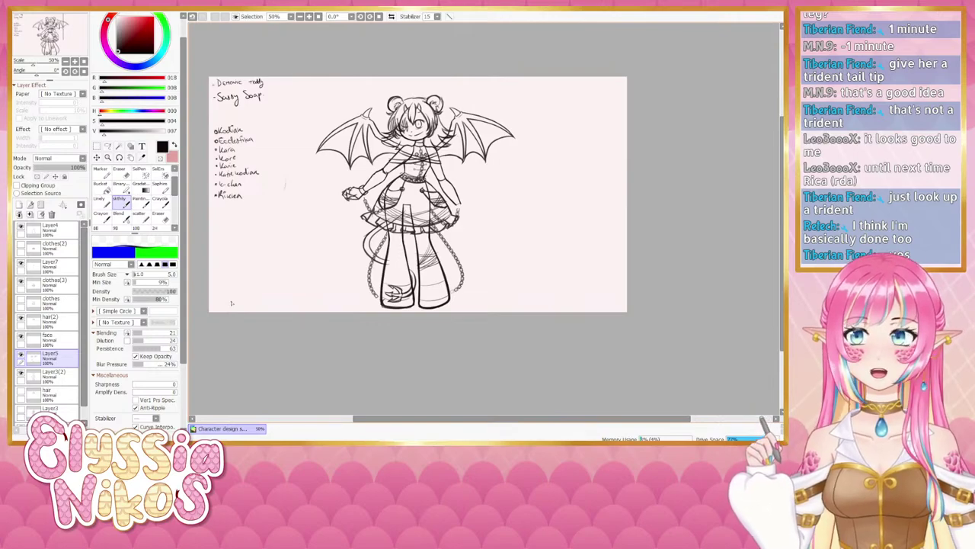
{"action": "left_click", "coordinate": [75, 61]}
{"action": "left_click", "coordinate": [75, 61]}
{"action": "left_click_drag", "start_coordinate": [350, 235], "coordinate": [416, 213]}
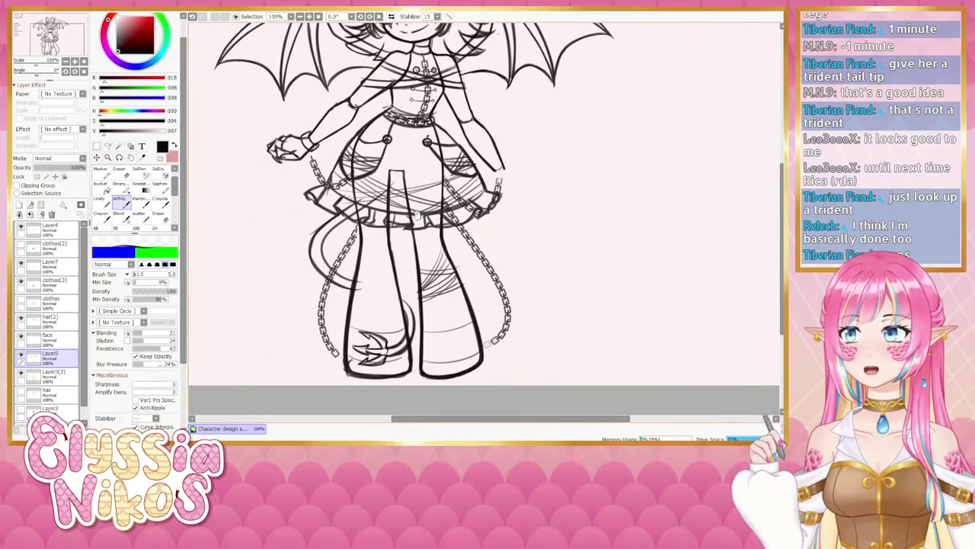
- Clean up stray line work beside the upper arm under the wing with the eraser at size 18
{"action": "left_click", "coordinate": [120, 175]}
{"action": "left_click_drag", "start_coordinate": [320, 149], "coordinate": [329, 155]}
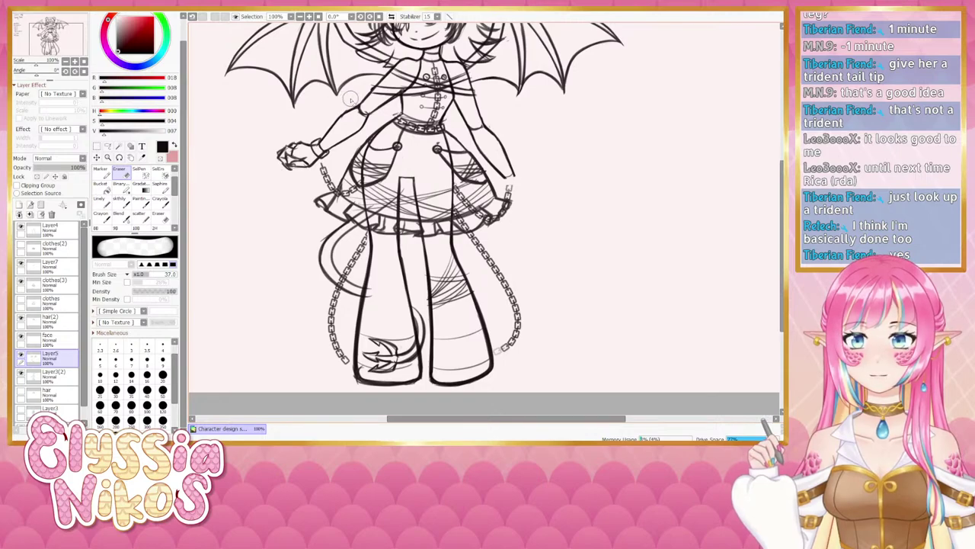
{"action": "left_click", "coordinate": [352, 110]}
{"action": "key", "text": "ctrl+z"}
{"action": "left_click_drag", "start_coordinate": [351, 110], "coordinate": [343, 110]}
{"action": "left_click_drag", "start_coordinate": [352, 103], "coordinate": [349, 108]}
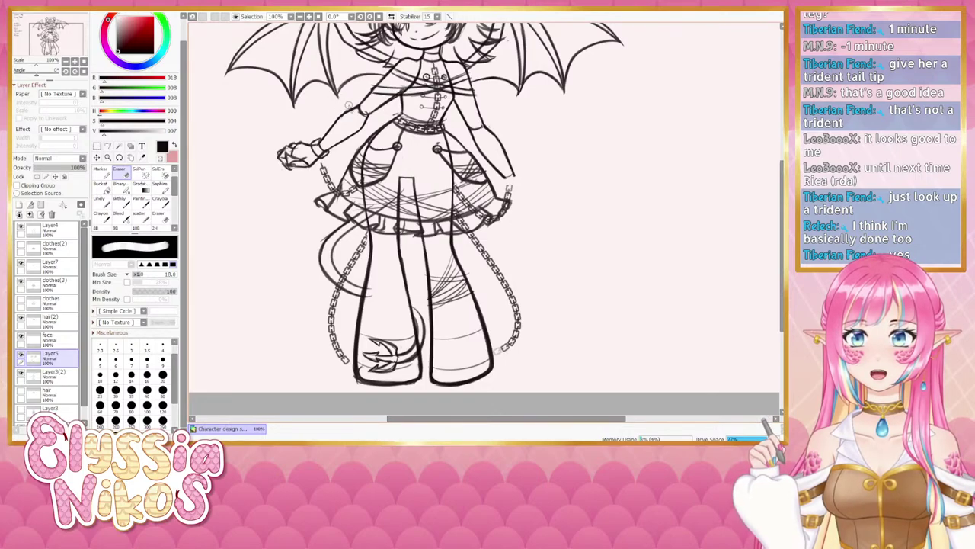
- Review the full character design together with the handwritten theme notes and name list beside it
{"action": "left_click", "coordinate": [66, 61]}
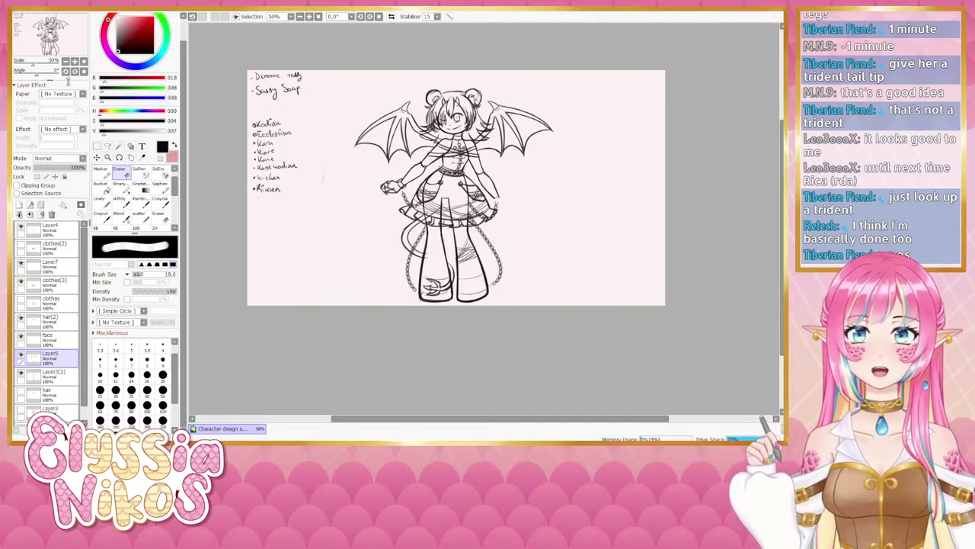
{"action": "left_click_drag", "start_coordinate": [371, 237], "coordinate": [343, 237]}
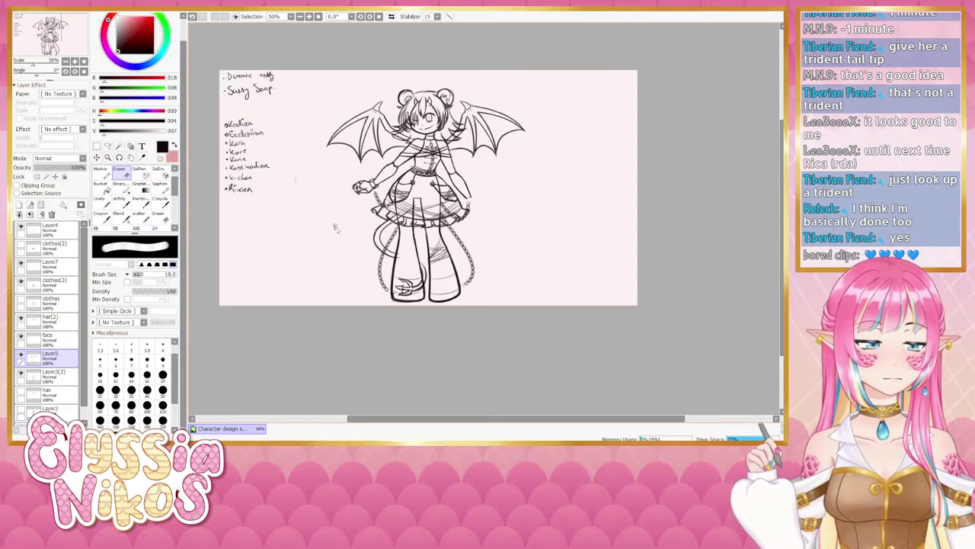
{"action": "left_click_drag", "start_coordinate": [403, 175], "coordinate": [394, 170]}
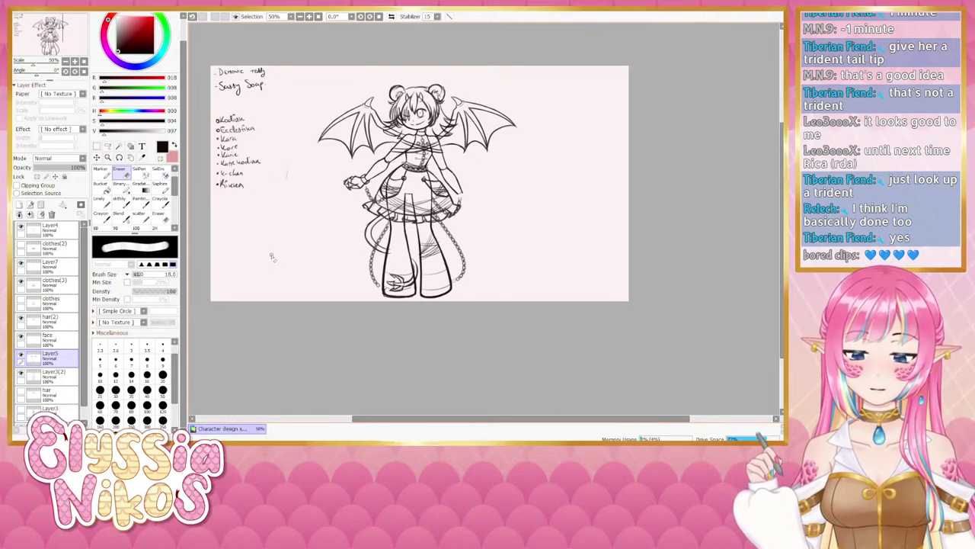
{"action": "left_click_drag", "start_coordinate": [412, 238], "coordinate": [406, 254]}
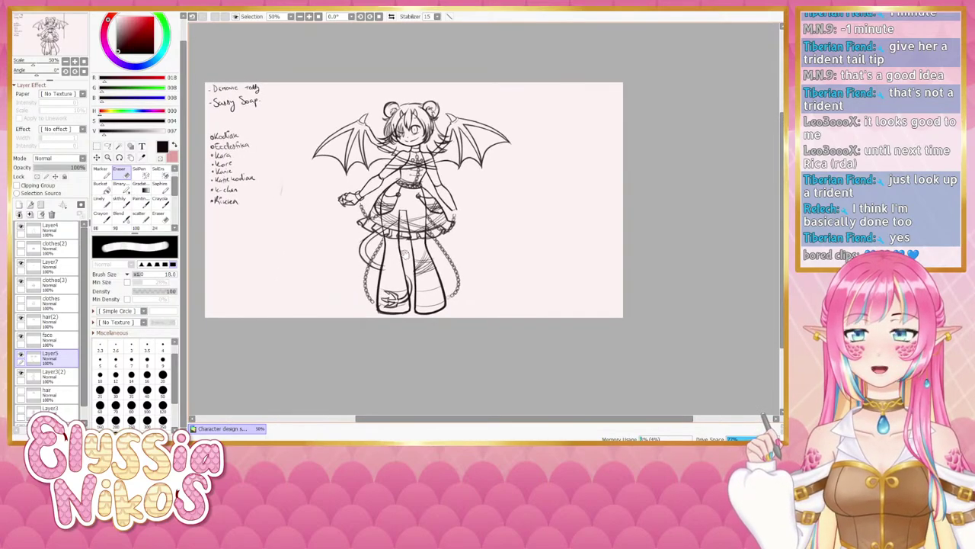
{"action": "left_click", "coordinate": [106, 203]}
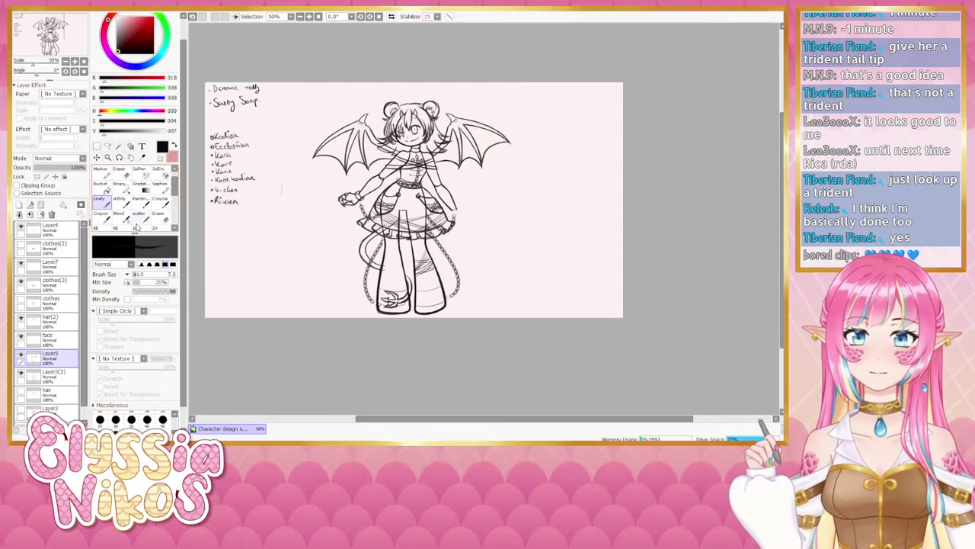
{"action": "scroll", "coordinate": [296, 224], "scroll_direction": "down", "scroll_amount": 1}
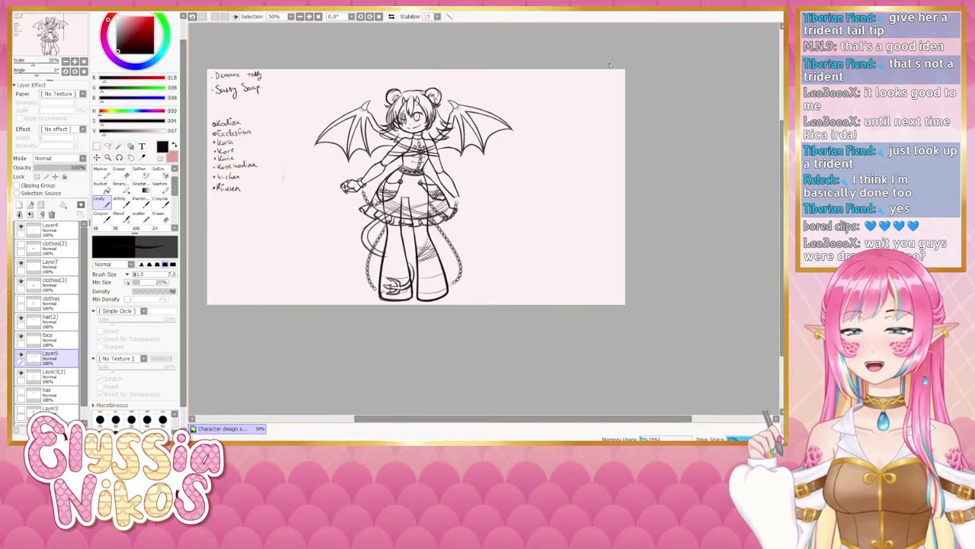
{"action": "scroll", "coordinate": [653, 95], "scroll_direction": "down", "scroll_amount": 1}
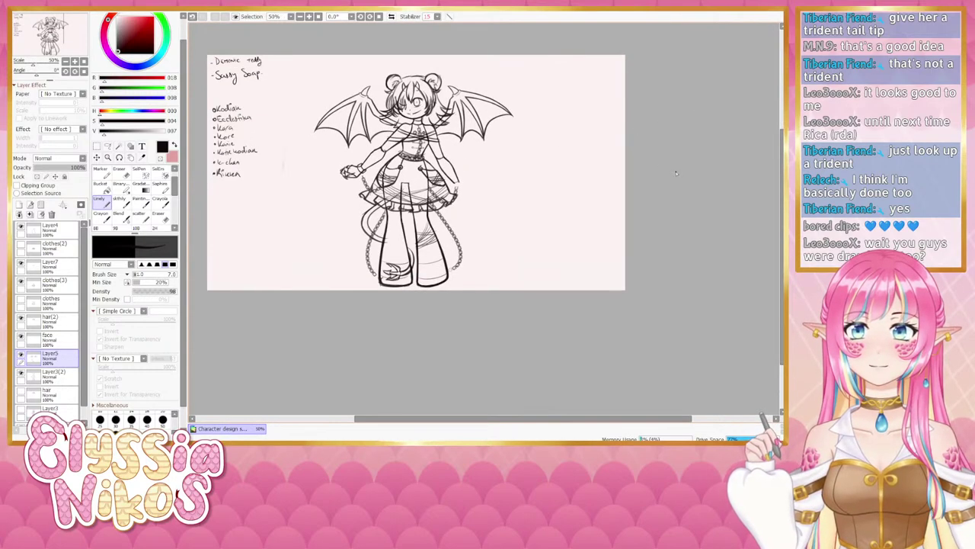
{"action": "scroll", "coordinate": [677, 173], "scroll_direction": "down", "scroll_amount": 1}
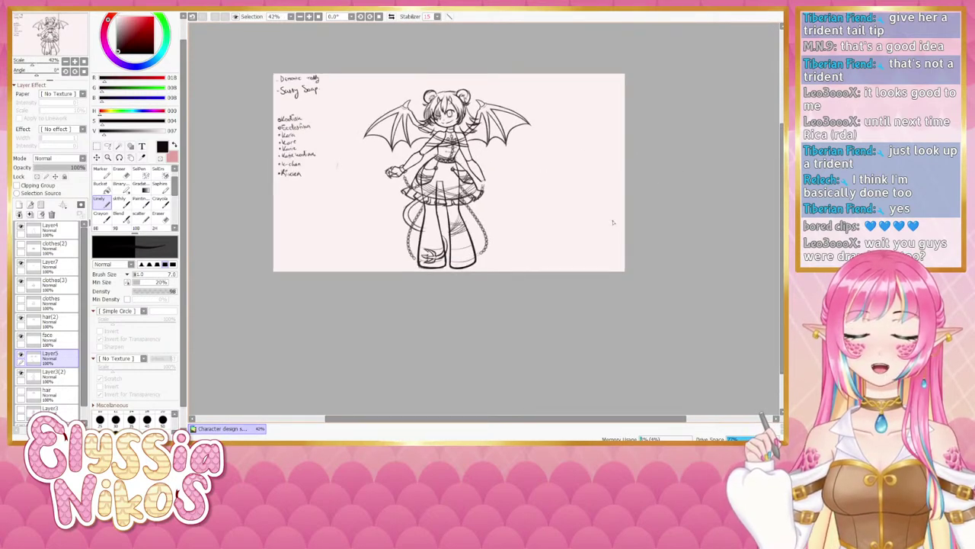
{"action": "scroll", "coordinate": [613, 222], "scroll_direction": "up", "scroll_amount": 1}
{"action": "scroll", "coordinate": [644, 253], "scroll_direction": "down", "scroll_amount": 2}
{"action": "scroll", "coordinate": [583, 173], "scroll_direction": "up", "scroll_amount": 2}
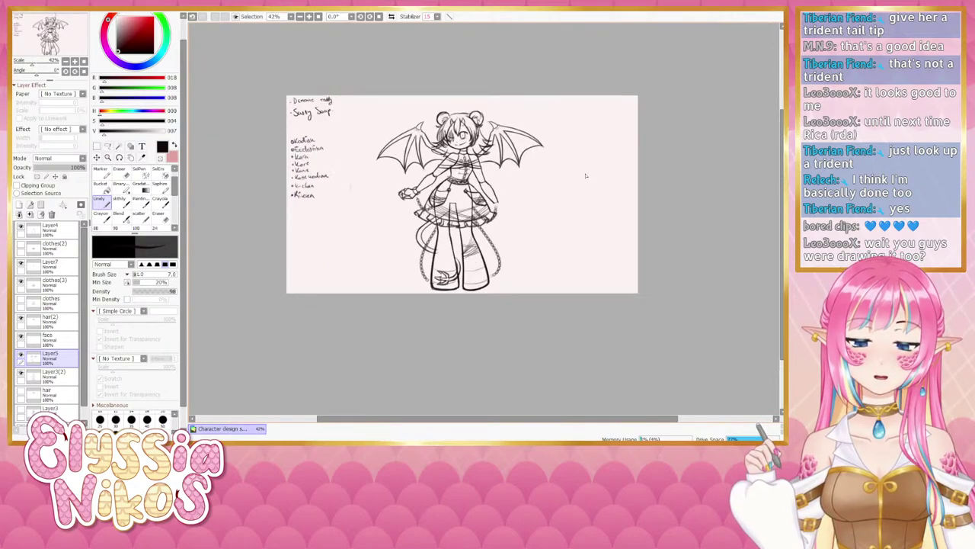
{"action": "scroll", "coordinate": [642, 216], "scroll_direction": "down", "scroll_amount": 2}
{"action": "scroll", "coordinate": [518, 159], "scroll_direction": "up", "scroll_amount": 1}
{"action": "scroll", "coordinate": [509, 160], "scroll_direction": "up", "scroll_amount": 1}
{"action": "scroll", "coordinate": [649, 178], "scroll_direction": "down", "scroll_amount": 1}
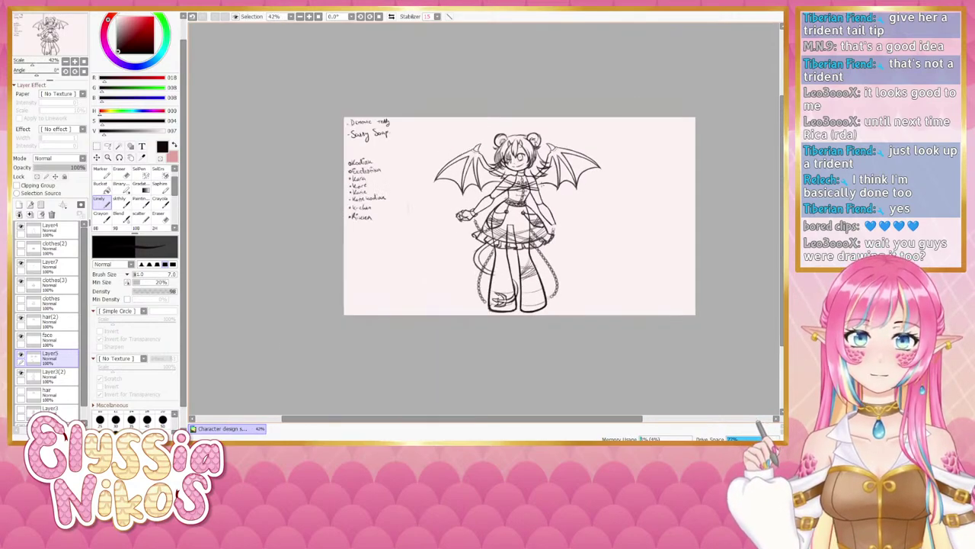
{"action": "scroll", "coordinate": [538, 188], "scroll_direction": "up", "scroll_amount": 2}
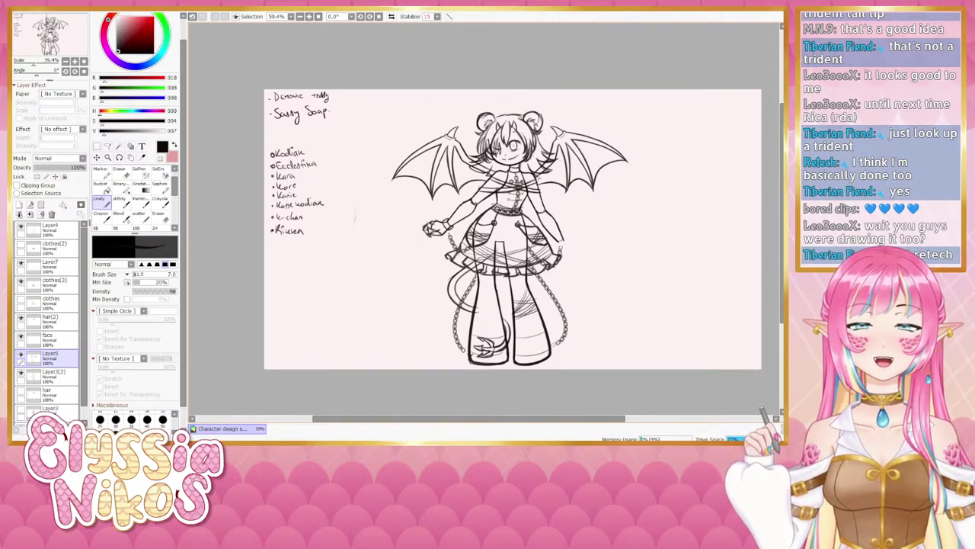
{"action": "scroll", "coordinate": [274, 102], "scroll_direction": "up", "scroll_amount": 9}
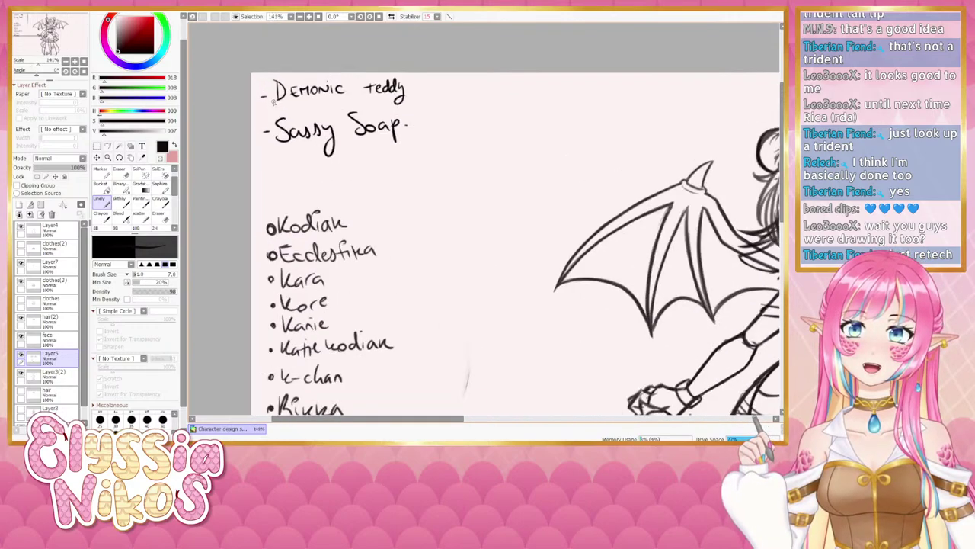
{"action": "scroll", "coordinate": [274, 101], "scroll_direction": "down", "scroll_amount": 5}
{"action": "scroll", "coordinate": [435, 334], "scroll_direction": "down", "scroll_amount": 5}
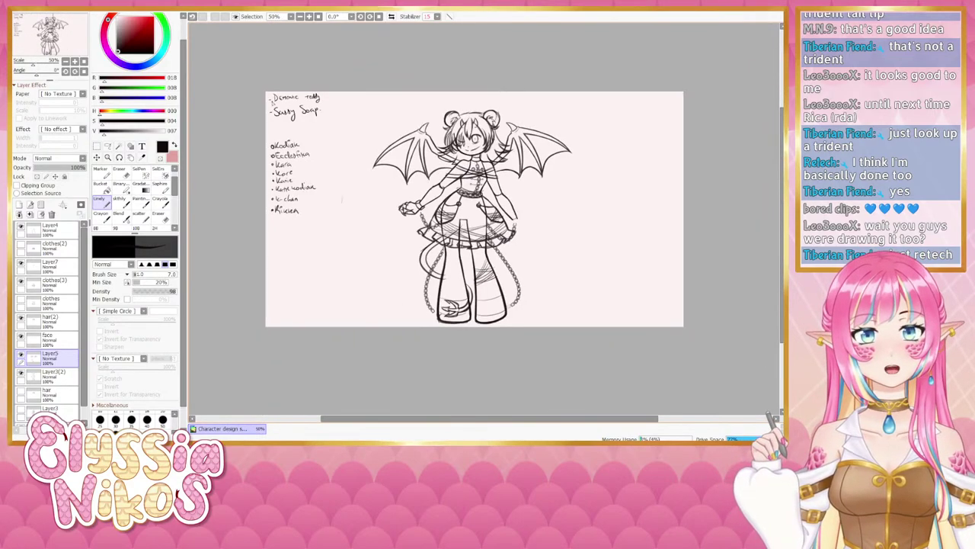